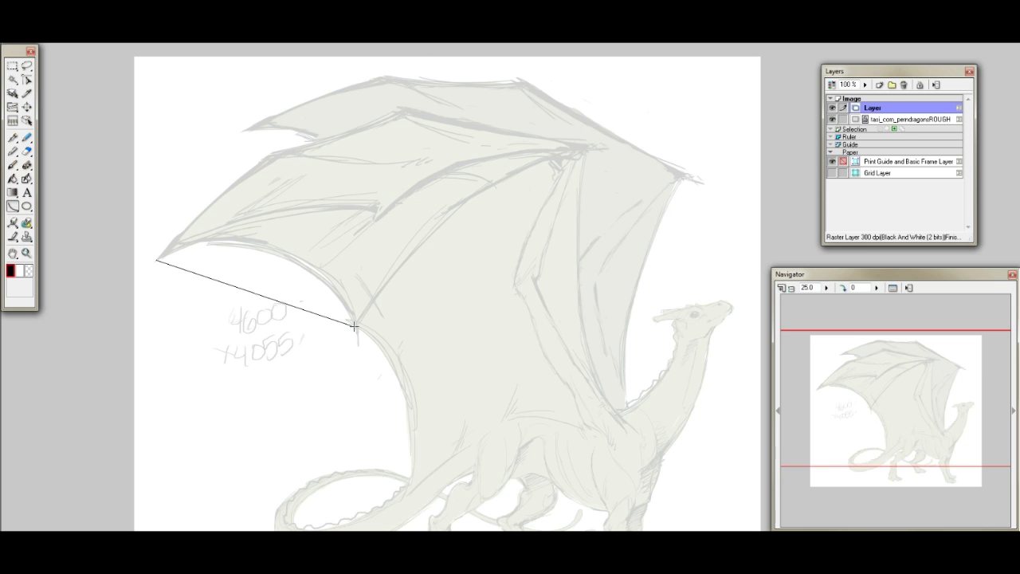
# - Try to draw a curve along the wing's lower trailing edge, from the wing tip to the next point
pyautogui.click(298, 204)
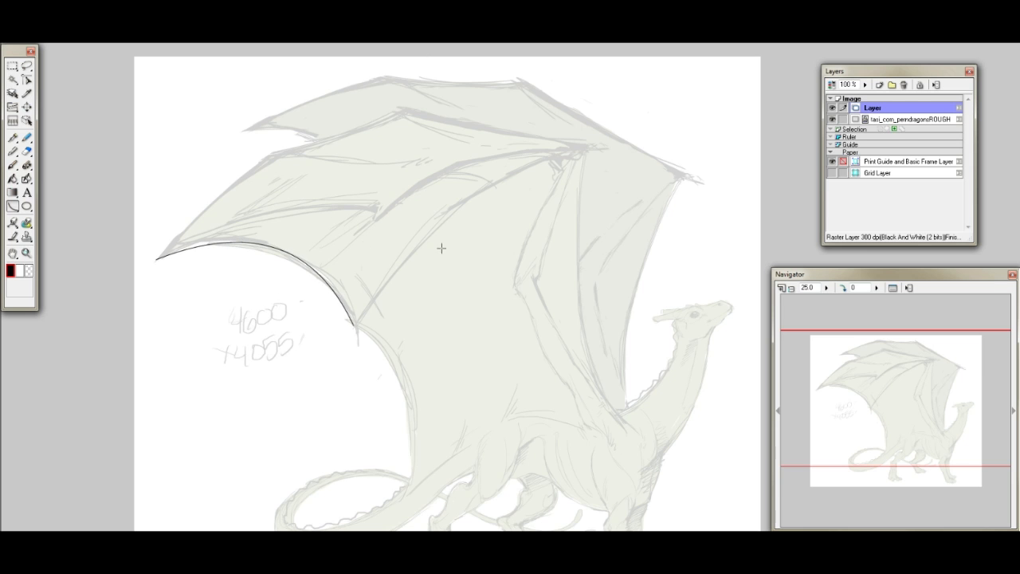
# - Select the Pen tool and show the dragon's head at 200% zoom
pyautogui.click(13, 137)
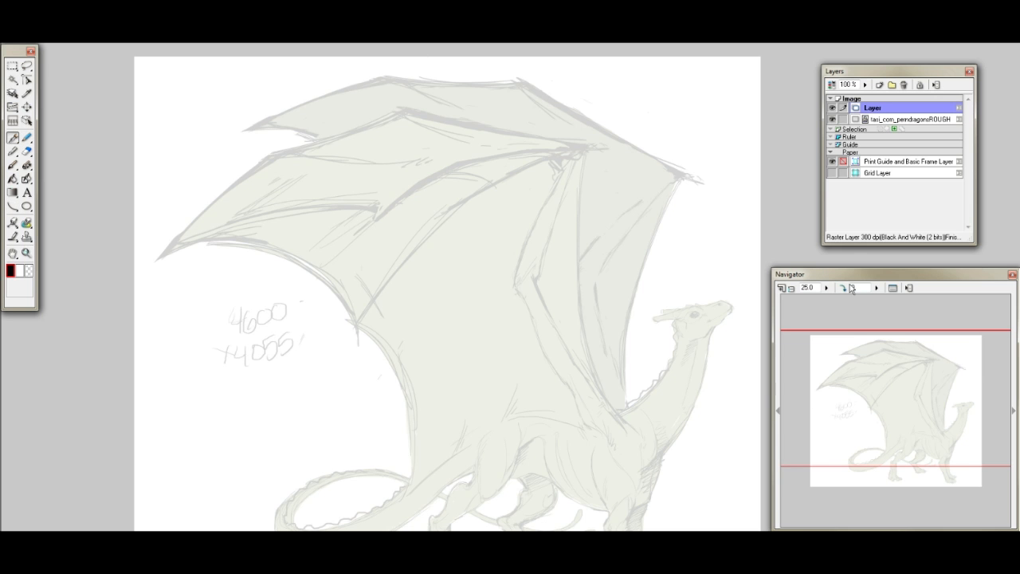
pyautogui.click(804, 287)
pyautogui.write('100')
pyautogui.press('Return')
pyautogui.moveTo(904, 386); pyautogui.dragTo(960, 405)
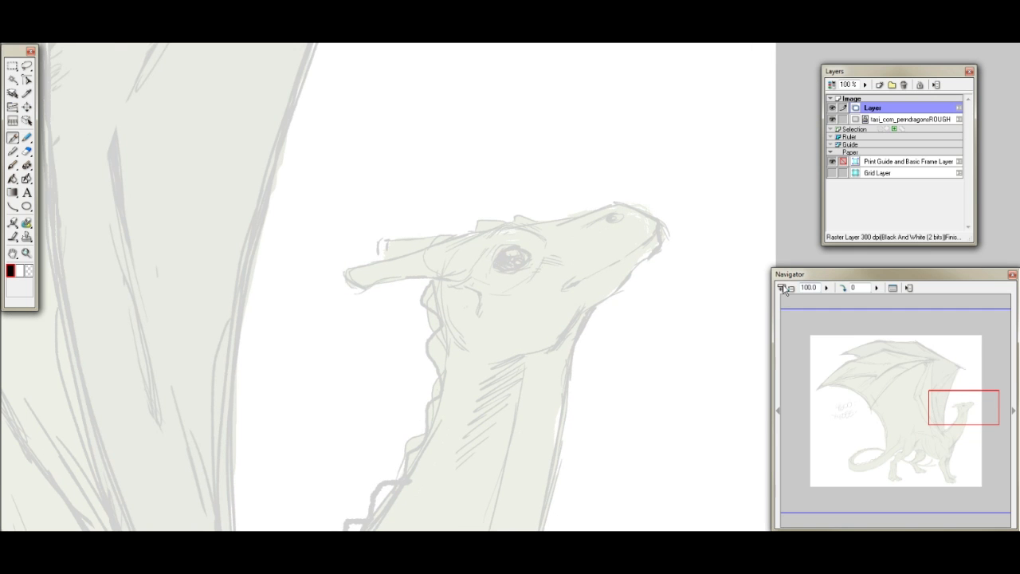
pyautogui.doubleClick(809, 288)
pyautogui.write('200')
pyautogui.press('Return')
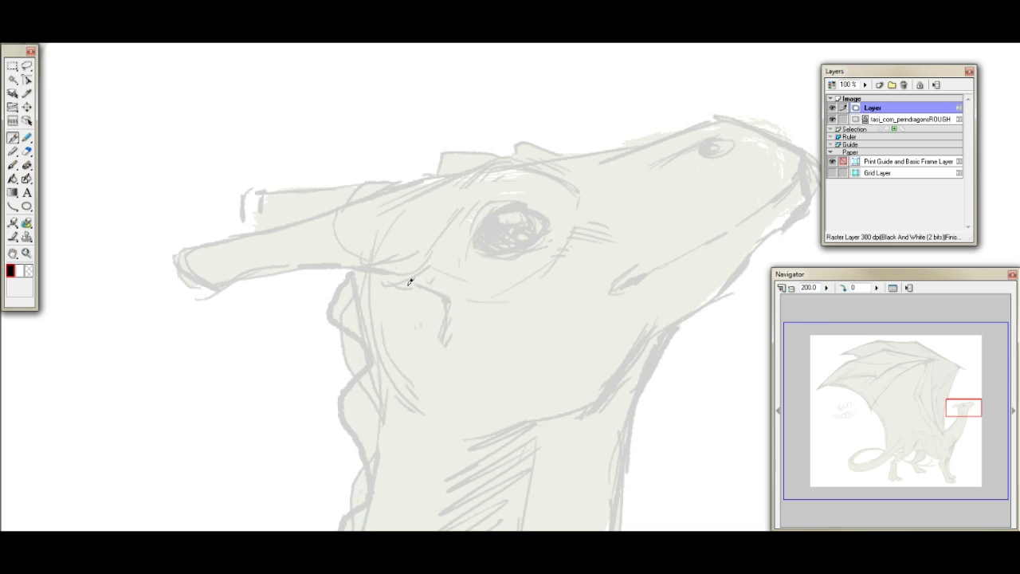
pyautogui.moveTo(969, 407); pyautogui.dragTo(969, 408)
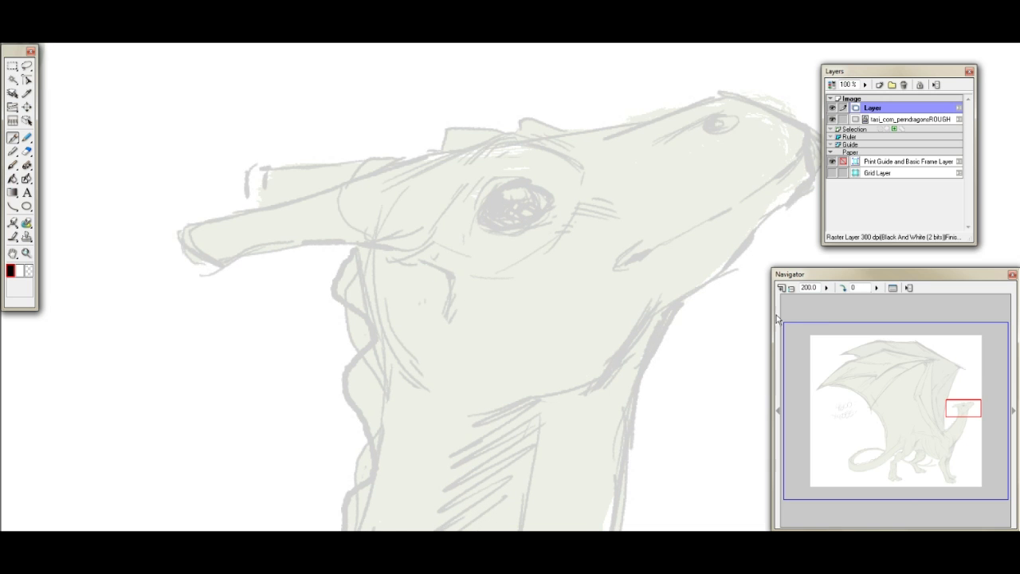
pyautogui.moveTo(970, 410); pyautogui.dragTo(976, 410)
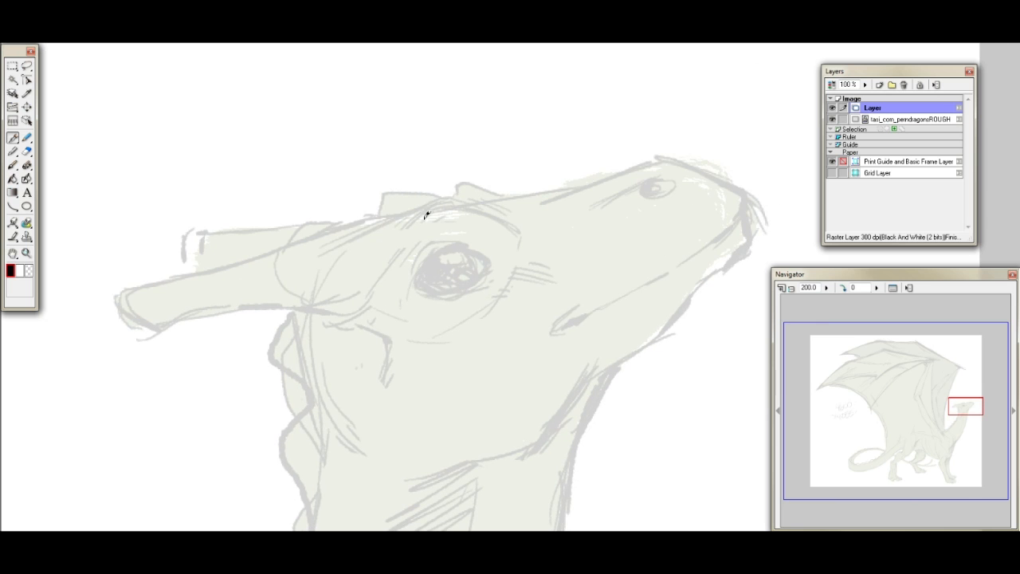
# - Test a straight pen stroke above the dragon's horns and undo it
pyautogui.moveTo(311, 223); pyautogui.dragTo(94, 121)
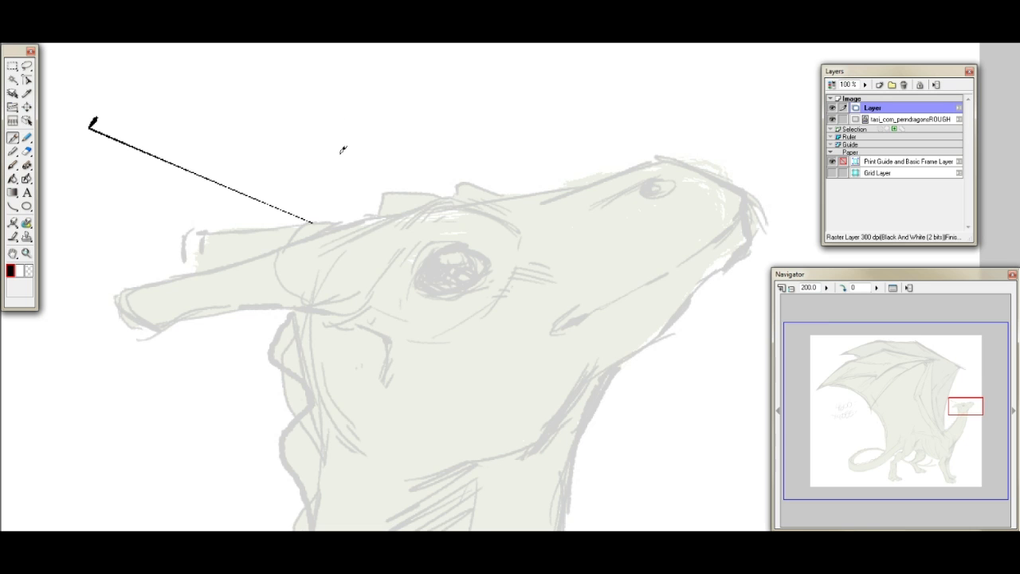
pyautogui.hotkey('ctrl', 'z')
# - Save the page in the Documents folder under the name perndragoncommis
pyautogui.hotkey('ctrl', 's')
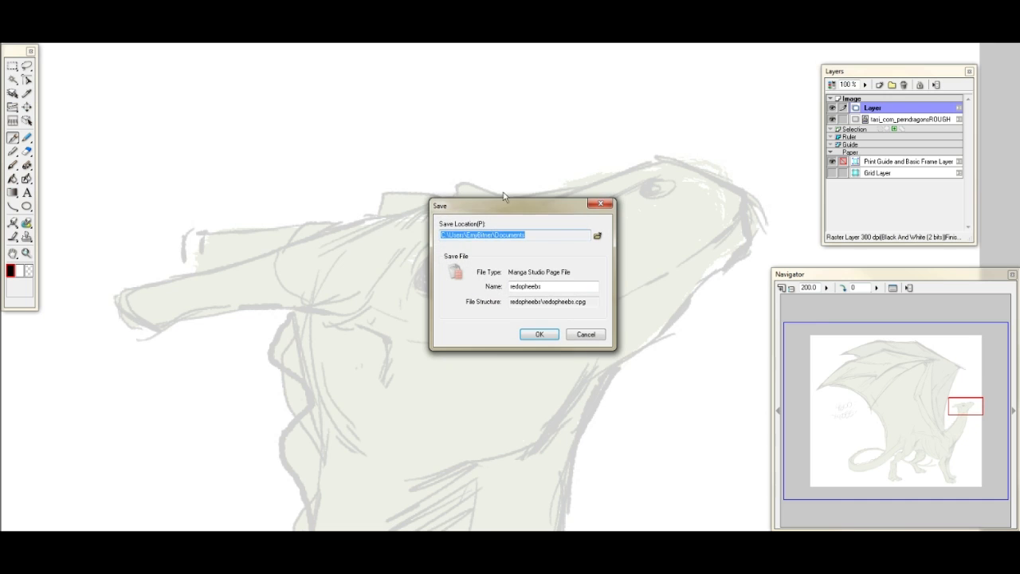
pyautogui.press('Tab')
pyautogui.press('Tab')
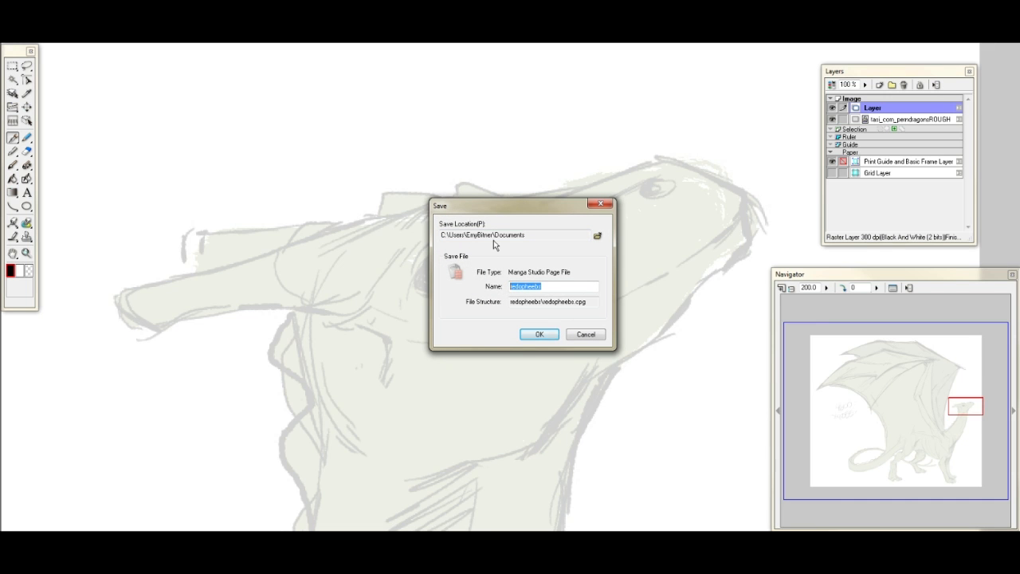
pyautogui.write('per')
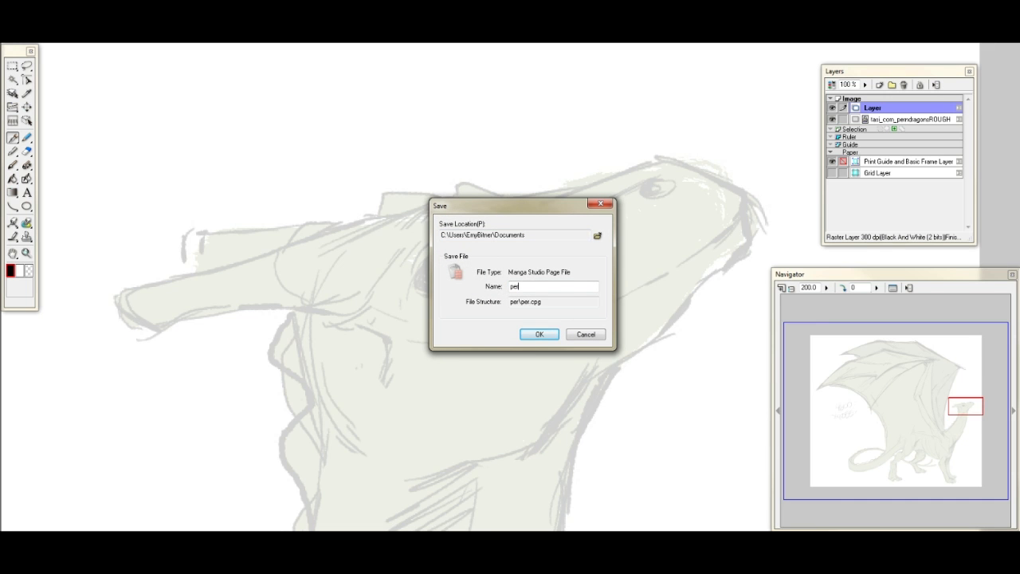
pyautogui.write('ndragoncommi')
pyautogui.write('si')
pyautogui.press('BackSpace')
pyautogui.press('BackSpace')
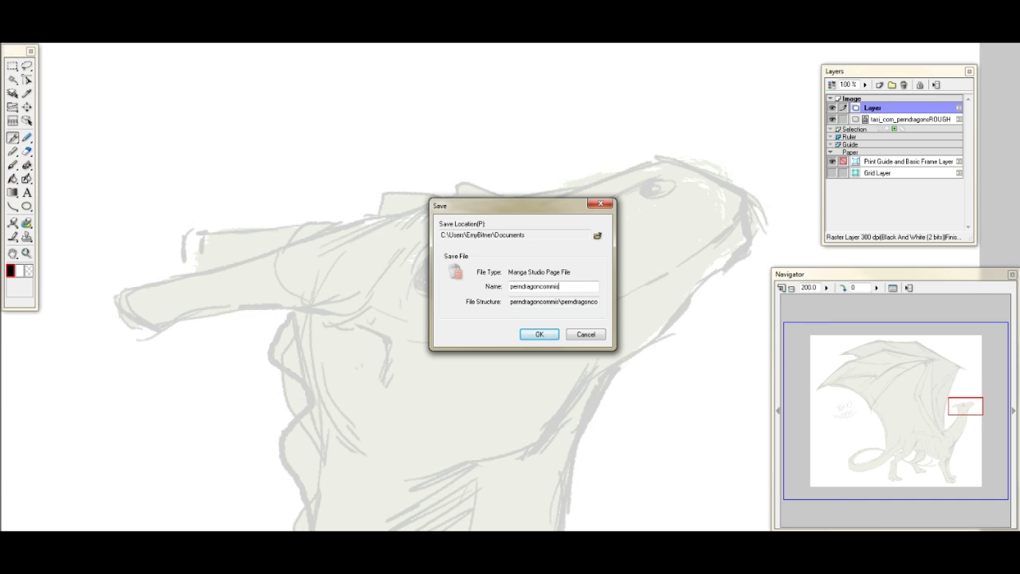
pyautogui.press('Return')
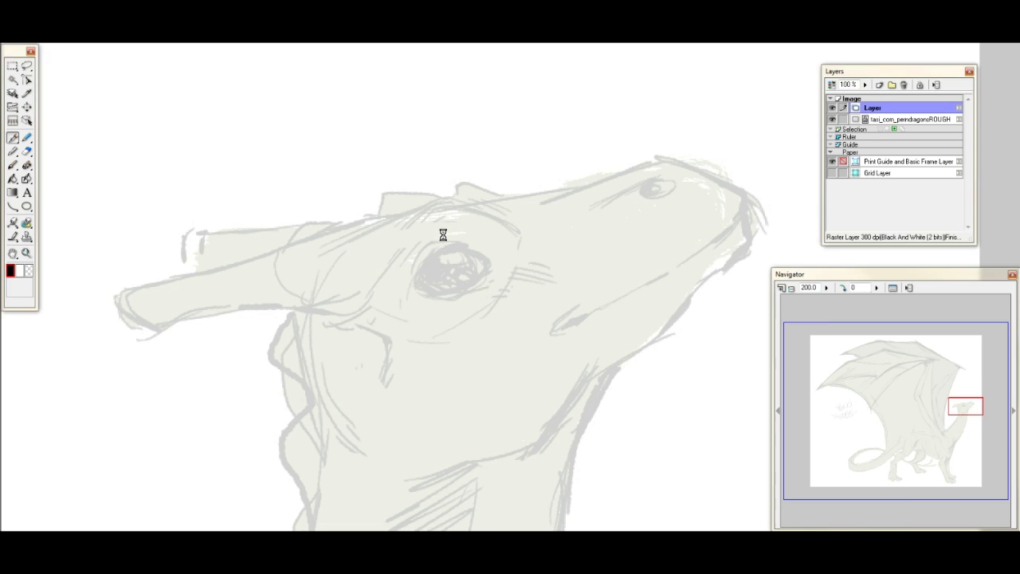
# - Test several pen strokes over the dragon's eye, brow and jaw, undoing each one
pyautogui.moveTo(426, 265)
pyautogui.mouseDown()
pyautogui.moveTo(401, 258)
pyautogui.moveTo(451, 234)
pyautogui.mouseUp()
pyautogui.hotkey('ctrl', 'z')
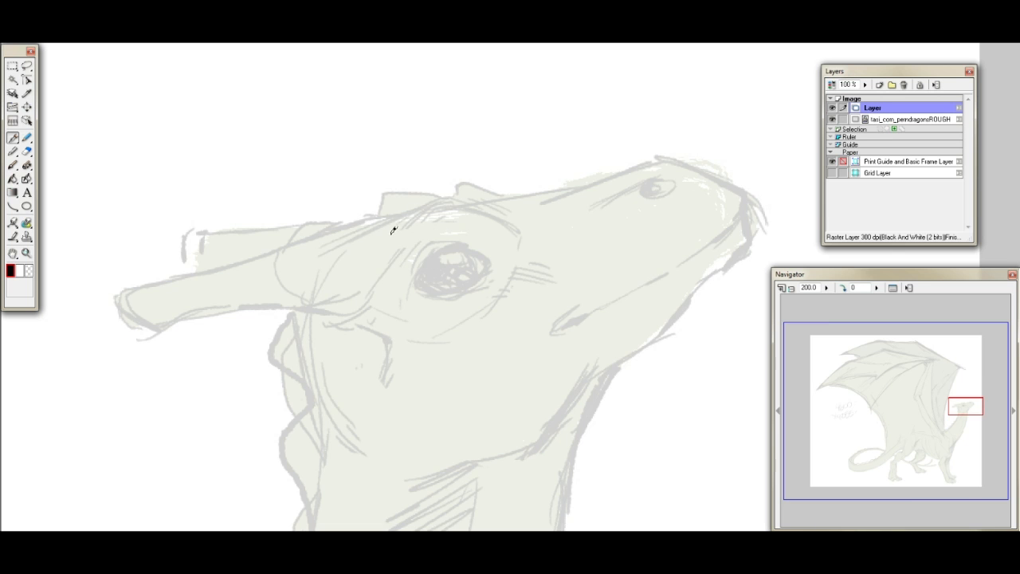
pyautogui.moveTo(338, 220); pyautogui.dragTo(423, 209)
pyautogui.hotkey('ctrl', 'z')
pyautogui.moveTo(373, 165)
pyautogui.mouseDown()
pyautogui.moveTo(359, 251)
pyautogui.moveTo(414, 312)
pyautogui.moveTo(558, 298)
pyautogui.moveTo(578, 221)
pyautogui.moveTo(601, 230)
pyautogui.mouseUp()
pyautogui.hotkey('ctrl', 'z')
pyautogui.moveTo(419, 285)
pyautogui.mouseDown()
pyautogui.moveTo(424, 262)
pyautogui.moveTo(467, 227)
pyautogui.moveTo(510, 247)
pyautogui.mouseUp()
pyautogui.hotkey('ctrl', 'z')
pyautogui.moveTo(966, 398)
pyautogui.mouseDown()
pyautogui.moveTo(954, 403)
pyautogui.moveTo(971, 412)
pyautogui.moveTo(965, 402)
pyautogui.mouseUp()
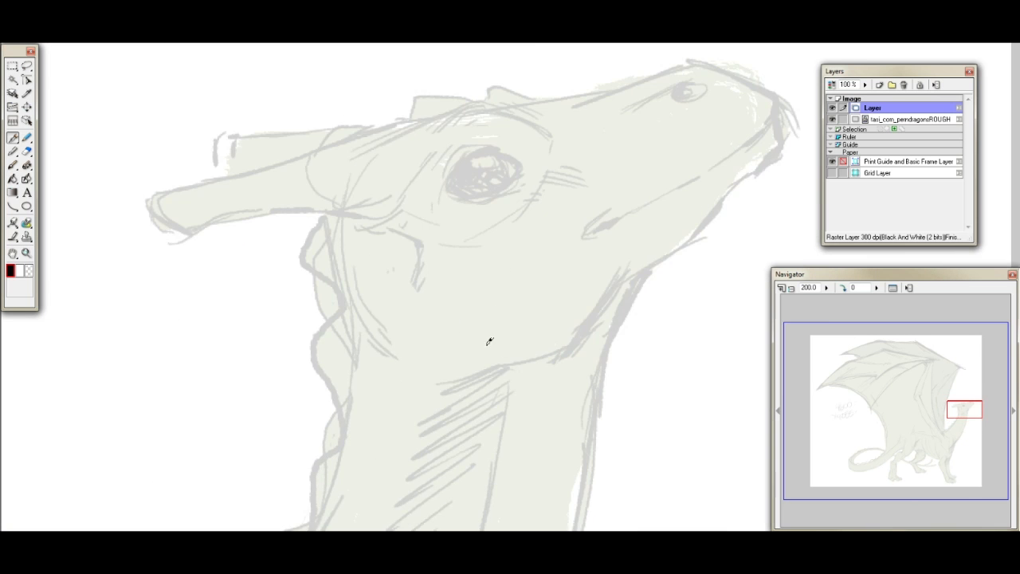
pyautogui.moveTo(374, 355)
pyautogui.mouseDown()
pyautogui.moveTo(542, 367)
pyautogui.moveTo(350, 445)
pyautogui.moveTo(539, 379)
pyautogui.moveTo(525, 343)
pyautogui.mouseUp()
pyautogui.hotkey('ctrl', 'z')
# - Fit the page in the window, test a pen stroke across the wing and undo it
pyautogui.hotkey('ctrl', '0')
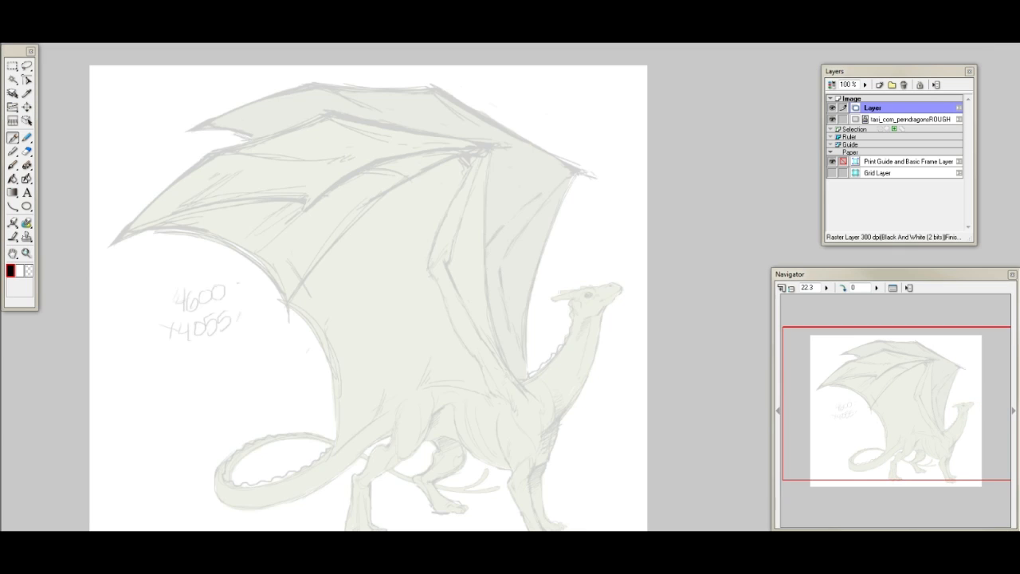
pyautogui.click(813, 288)
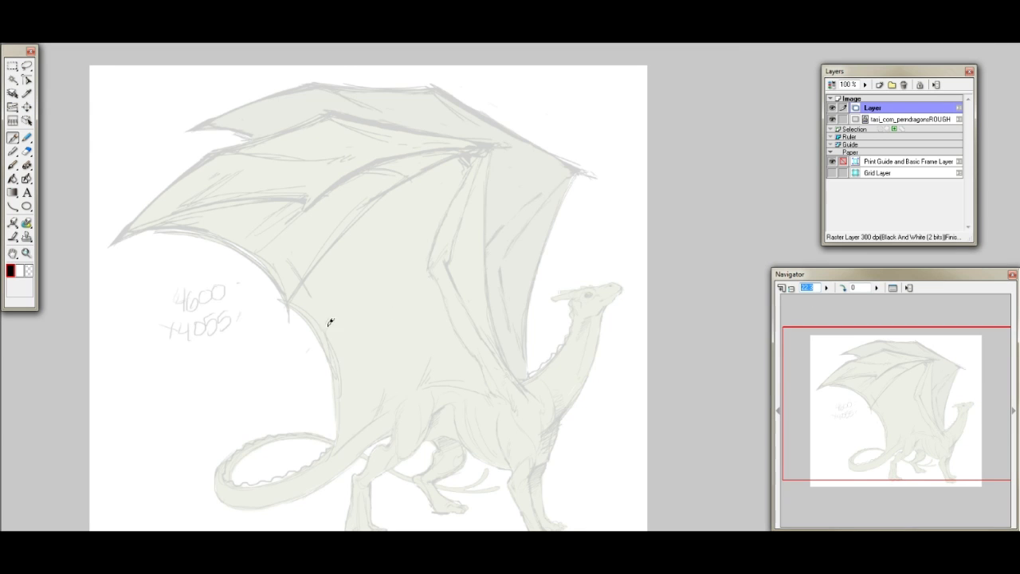
pyautogui.click(393, 327)
pyautogui.moveTo(393, 326)
pyautogui.mouseDown()
pyautogui.moveTo(282, 226)
pyautogui.moveTo(253, 232)
pyautogui.mouseUp()
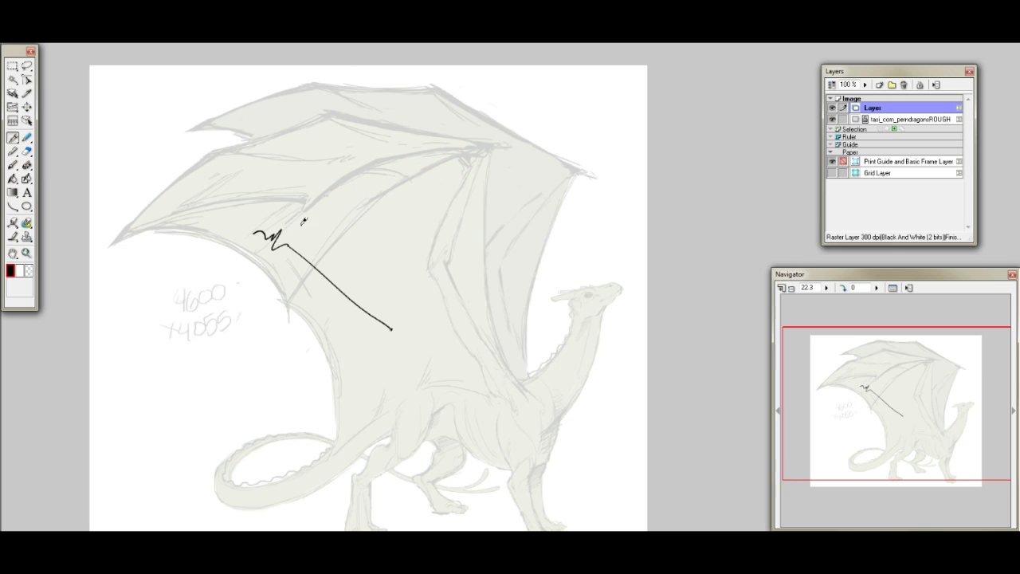
pyautogui.hotkey('ctrl', 'z')
# - Set the view zoom to 1000%
pyautogui.click(807, 287)
pyautogui.write('1')
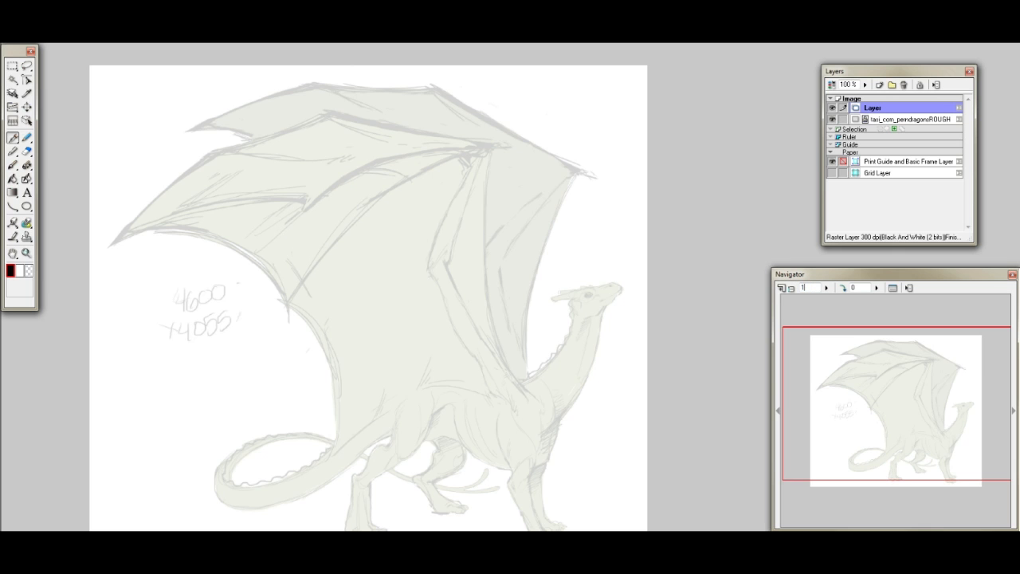
pyautogui.write('000')
pyautogui.press('Return')
# - Search the computer's programs for "wacom"
pyautogui.press('super')
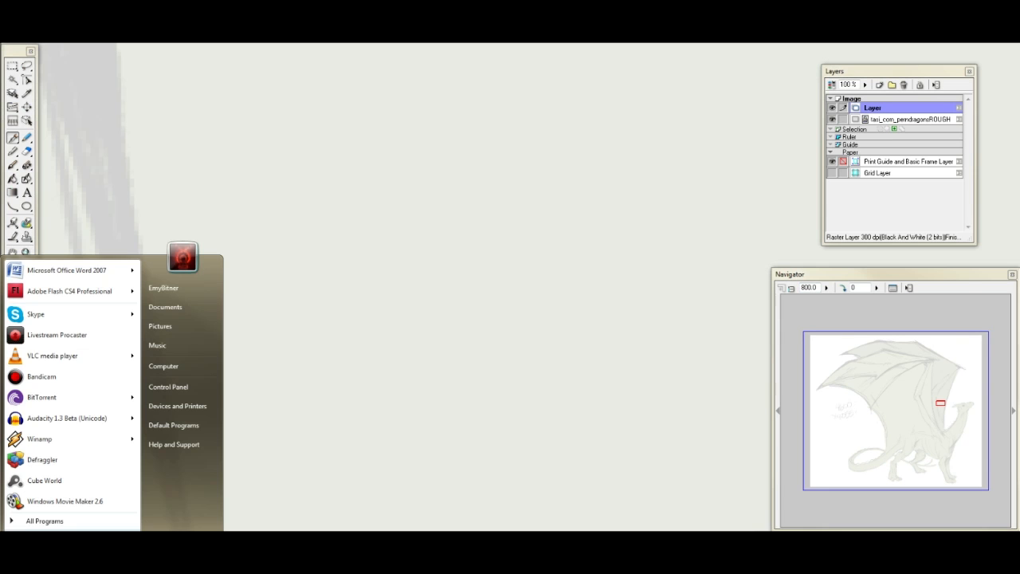
pyautogui.write('wacom')
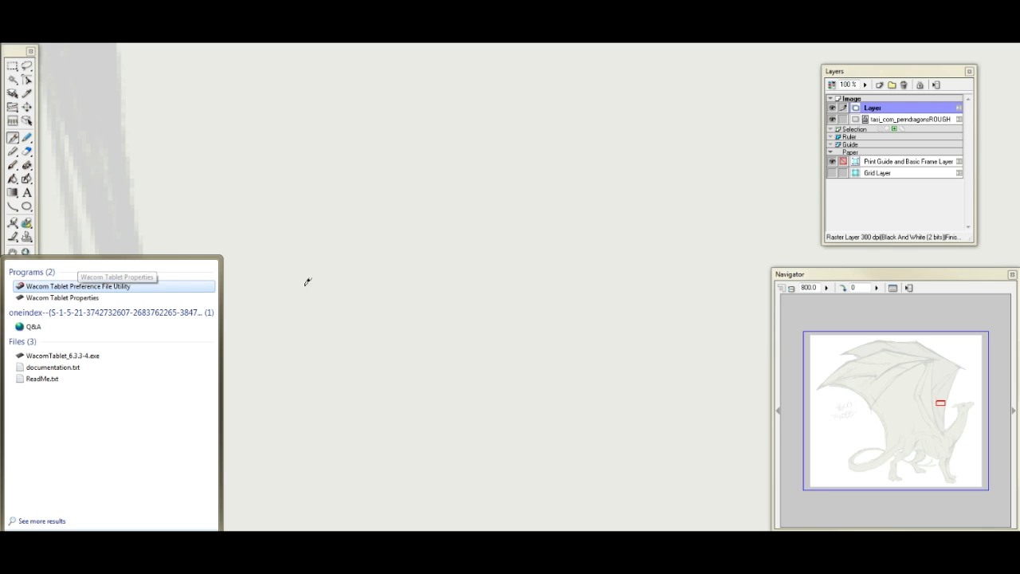
# - Show the dragon's head at 200% zoom again and display the Pen tool options
pyautogui.click(860, 383)
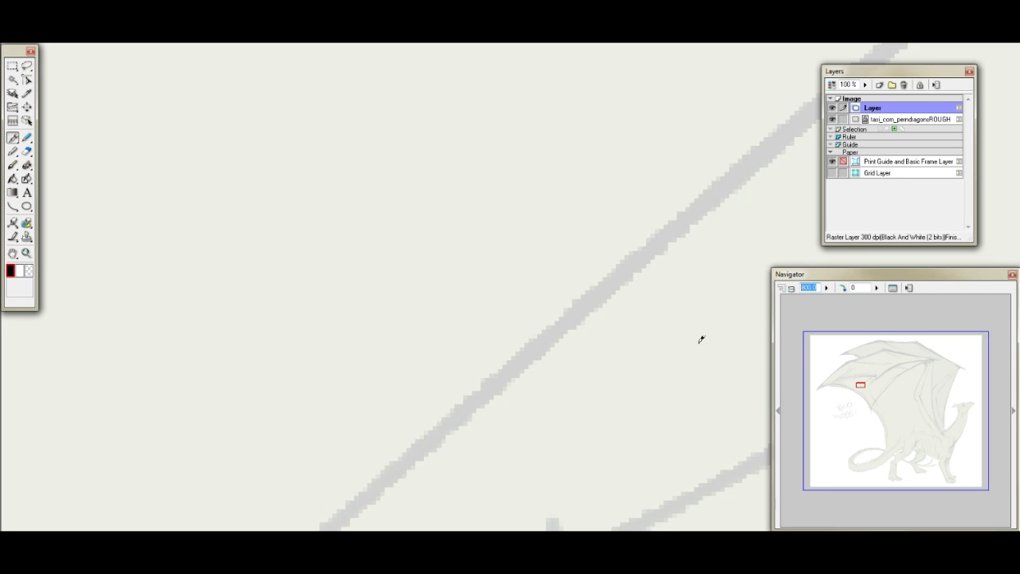
pyautogui.write('200')
pyautogui.press('Return')
pyautogui.moveTo(869, 389); pyautogui.dragTo(976, 402)
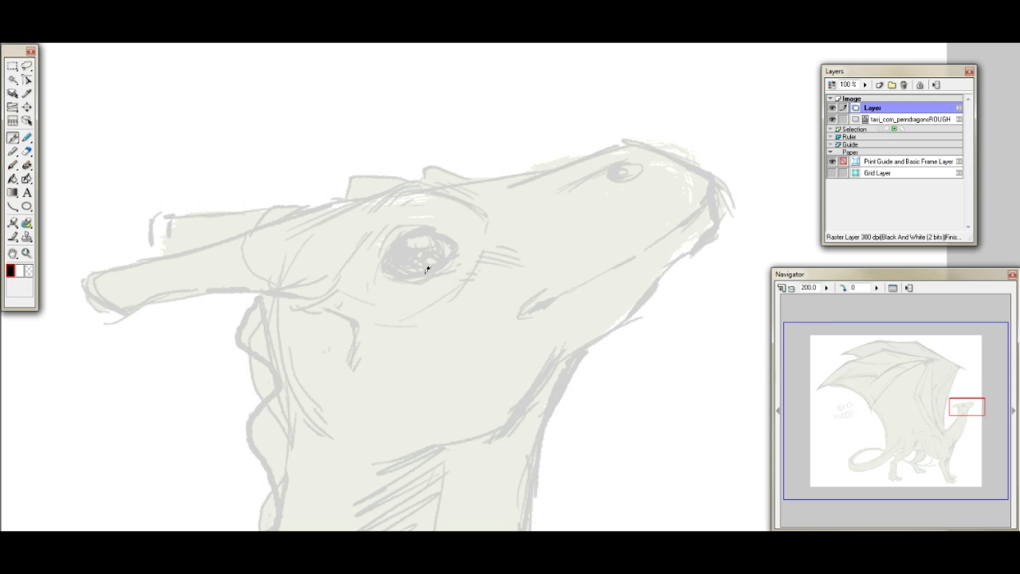
pyautogui.press('F3')
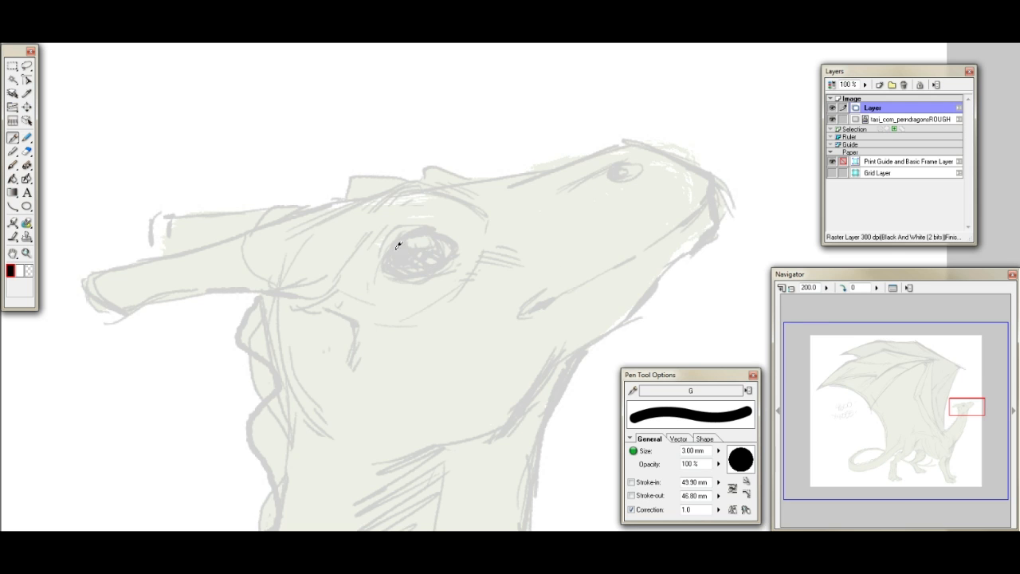
# - Set the pen's correction to 2 and its size to 1.80 mm
pyautogui.moveTo(384, 270); pyautogui.dragTo(417, 227)
pyautogui.hotkey('ctrl', 'z')
pyautogui.click(687, 510)
pyautogui.write('2')
pyautogui.moveTo(967, 404); pyautogui.dragTo(969, 407)
pyautogui.press('[')
pyautogui.press('[')
pyautogui.press('[')
pyautogui.press('[')
pyautogui.press('[')
pyautogui.press('[')
pyautogui.press('[')
pyautogui.press('[')
pyautogui.press('[')
pyautogui.press('[')
pyautogui.press('[')
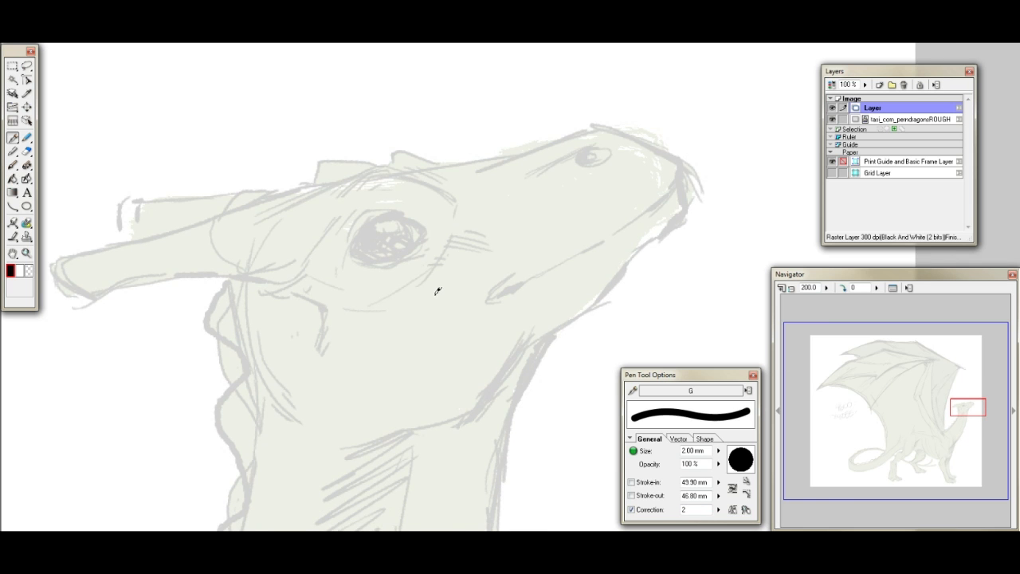
pyautogui.press('[')
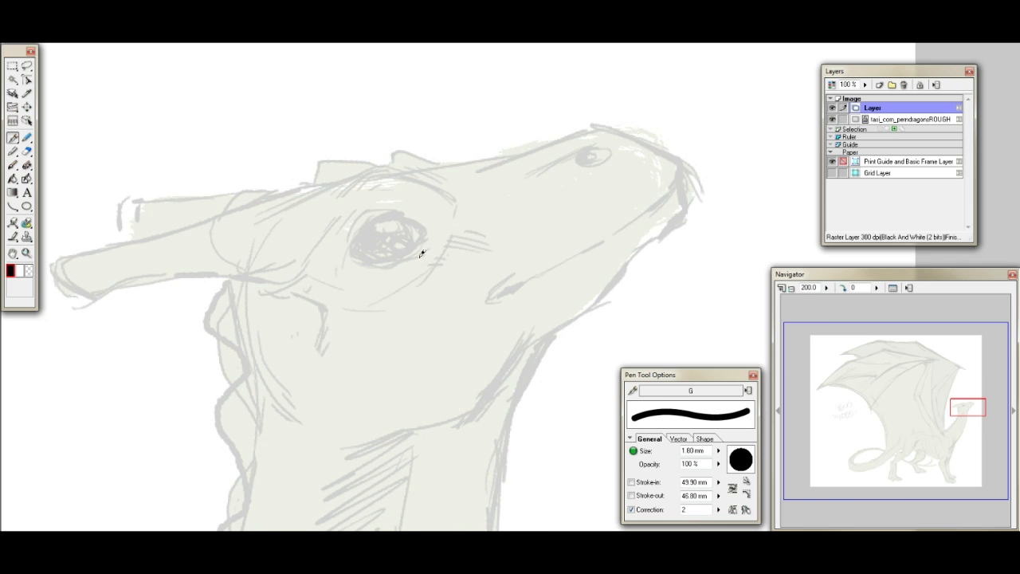
# - Ink the outline of the dragon's eye over the sketch, with a thicker upper lid
pyautogui.moveTo(354, 250)
pyautogui.mouseDown()
pyautogui.moveTo(390, 209)
pyautogui.moveTo(422, 226)
pyautogui.moveTo(407, 212)
pyautogui.moveTo(427, 233)
pyautogui.mouseUp()
pyautogui.hotkey('ctrl', 'z')
pyautogui.moveTo(351, 252)
pyautogui.mouseDown()
pyautogui.moveTo(380, 261)
pyautogui.moveTo(420, 244)
pyautogui.moveTo(429, 226)
pyautogui.mouseUp()
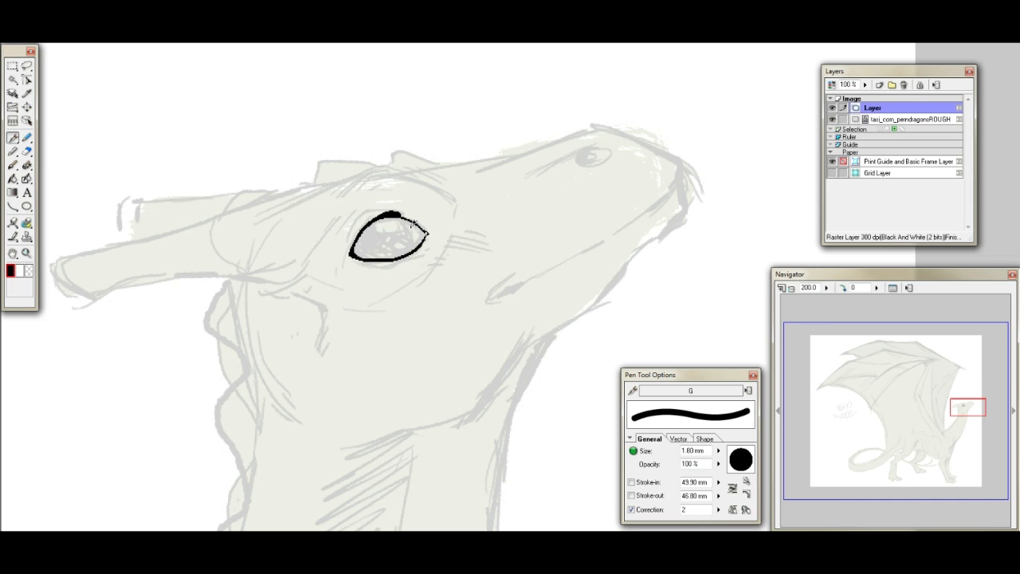
pyautogui.moveTo(392, 213); pyautogui.dragTo(423, 231)
pyautogui.hotkey('ctrl', 'z')
# - Ink the nostril, the dark mouth corner and the front part of the mouth line
pyautogui.moveTo(597, 146)
pyautogui.mouseDown()
pyautogui.moveTo(545, 166)
pyautogui.moveTo(594, 159)
pyautogui.moveTo(584, 159)
pyautogui.moveTo(596, 147)
pyautogui.moveTo(596, 163)
pyautogui.mouseUp()
pyautogui.moveTo(506, 293); pyautogui.dragTo(598, 245)
pyautogui.hotkey('ctrl', 'z')
pyautogui.moveTo(676, 181); pyautogui.dragTo(623, 227)
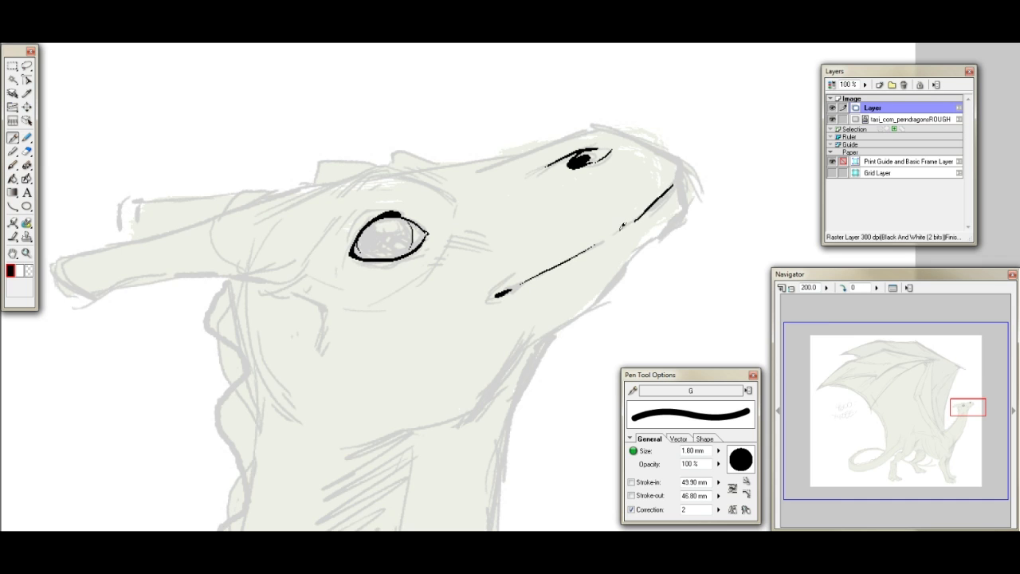
pyautogui.hotkey('ctrl', 'z')
pyautogui.hotkey('ctrl', 'z')
pyautogui.moveTo(677, 178); pyautogui.dragTo(629, 224)
# - Ink the crease in front of the eye and the ridge running from the horn base down the cheek
pyautogui.moveTo(455, 223)
pyautogui.mouseDown()
pyautogui.moveTo(443, 261)
pyautogui.moveTo(445, 249)
pyautogui.mouseUp()
pyautogui.hotkey('ctrl', 'z')
pyautogui.moveTo(242, 276)
pyautogui.mouseDown()
pyautogui.moveTo(326, 303)
pyautogui.moveTo(311, 298)
pyautogui.moveTo(327, 317)
pyautogui.moveTo(321, 349)
pyautogui.moveTo(348, 372)
pyautogui.mouseUp()
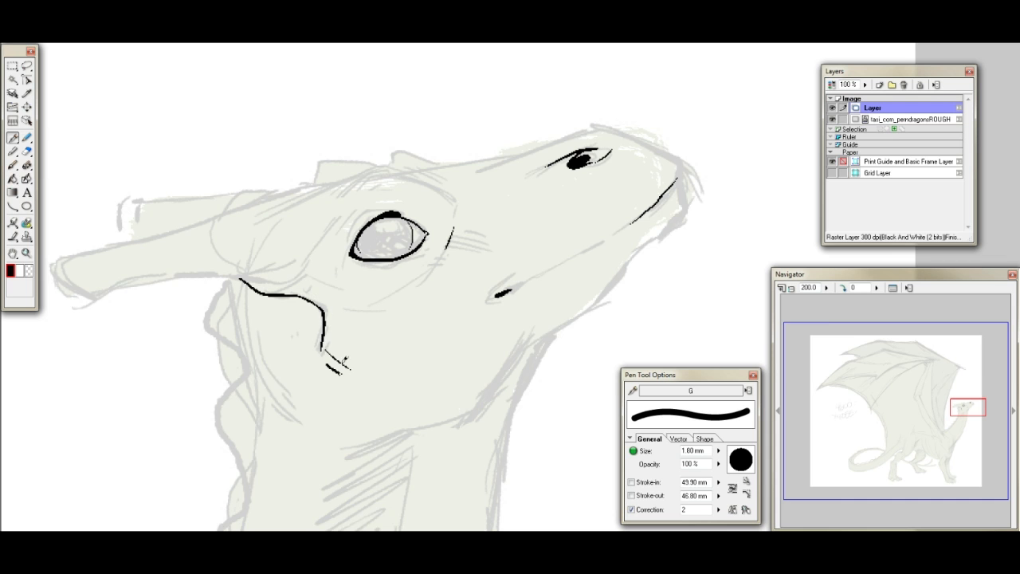
# - Ink the brow ridge over the eye and extend its line back towards the horn
pyautogui.moveTo(344, 186)
pyautogui.mouseDown()
pyautogui.moveTo(378, 165)
pyautogui.moveTo(412, 170)
pyautogui.moveTo(459, 215)
pyautogui.mouseUp()
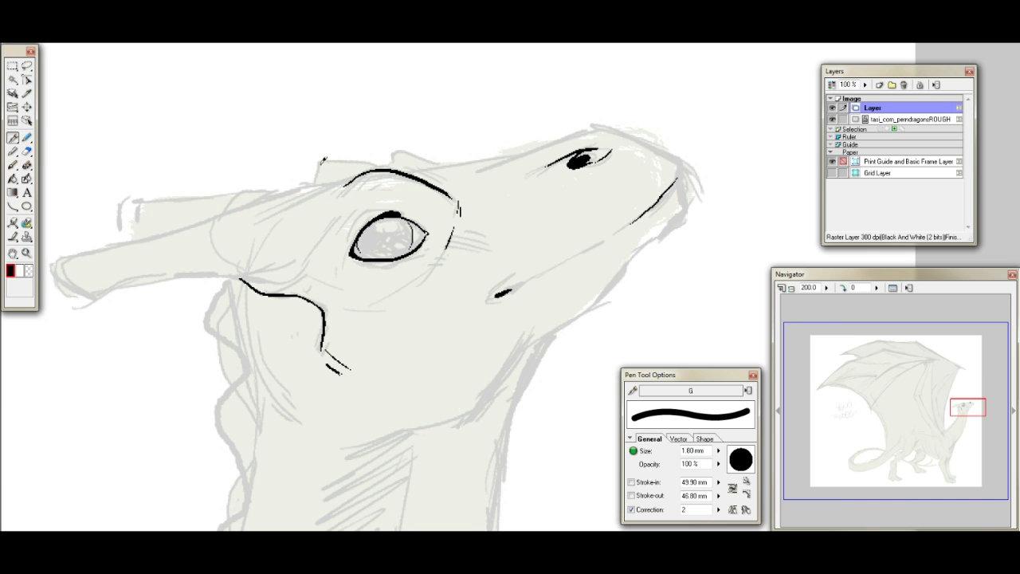
pyautogui.moveTo(351, 178); pyautogui.dragTo(241, 224)
pyautogui.moveTo(63, 257)
pyautogui.mouseDown()
pyautogui.moveTo(56, 275)
pyautogui.moveTo(112, 287)
pyautogui.mouseUp()
pyautogui.hotkey('ctrl', 'z')
# - Complete the rear part of the mouth line and outline the mouth corner
pyautogui.moveTo(524, 284); pyautogui.dragTo(613, 238)
pyautogui.hotkey('ctrl', 'z')
pyautogui.moveTo(525, 281); pyautogui.dragTo(618, 233)
pyautogui.moveTo(497, 286); pyautogui.dragTo(483, 303)
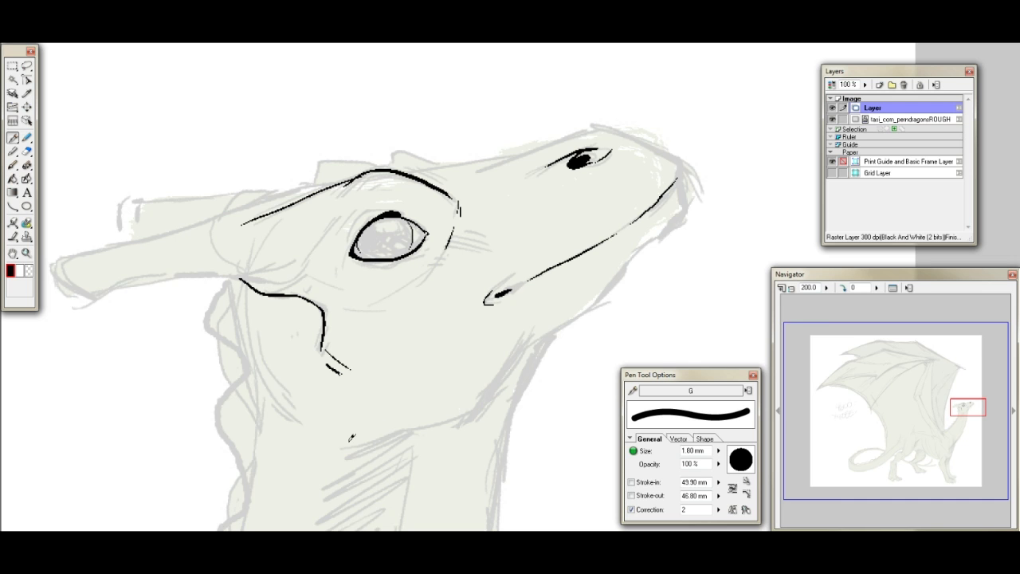
# - Ink the jawline under the head and add short crease lines around the eye
pyautogui.moveTo(335, 444)
pyautogui.mouseDown()
pyautogui.moveTo(440, 417)
pyautogui.moveTo(511, 374)
pyautogui.moveTo(535, 342)
pyautogui.mouseUp()
pyautogui.moveTo(343, 307); pyautogui.dragTo(367, 317)
pyautogui.moveTo(342, 257); pyautogui.dragTo(350, 264)
pyautogui.moveTo(342, 261)
pyautogui.mouseDown()
pyautogui.moveTo(348, 268)
pyautogui.moveTo(365, 210)
pyautogui.moveTo(381, 206)
pyautogui.mouseUp()
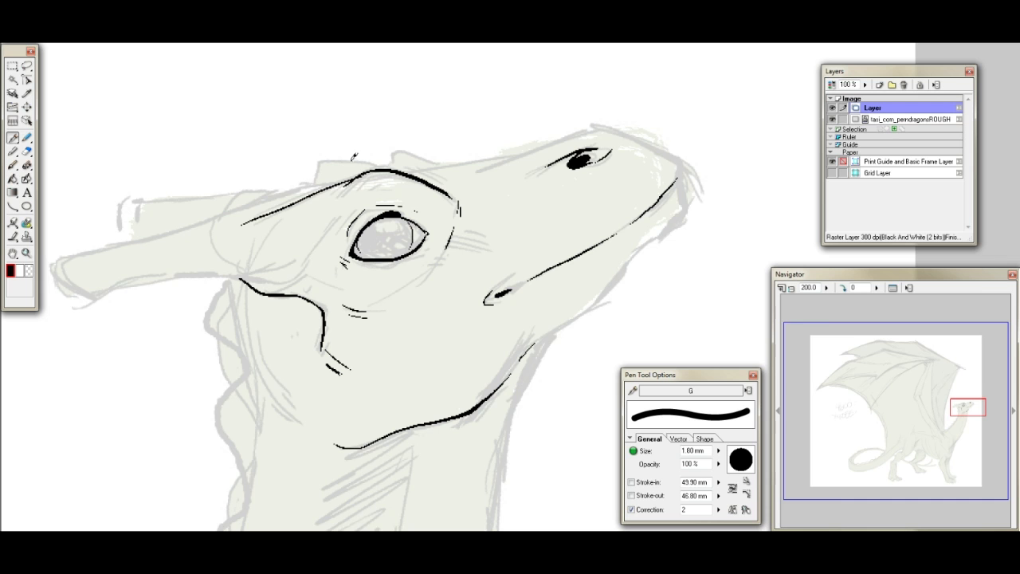
# - Ink the head's upper outline from the near head knob over the snout to the front of the mouth
pyautogui.moveTo(389, 164)
pyautogui.mouseDown()
pyautogui.moveTo(394, 150)
pyautogui.moveTo(442, 164)
pyautogui.moveTo(481, 158)
pyautogui.mouseUp()
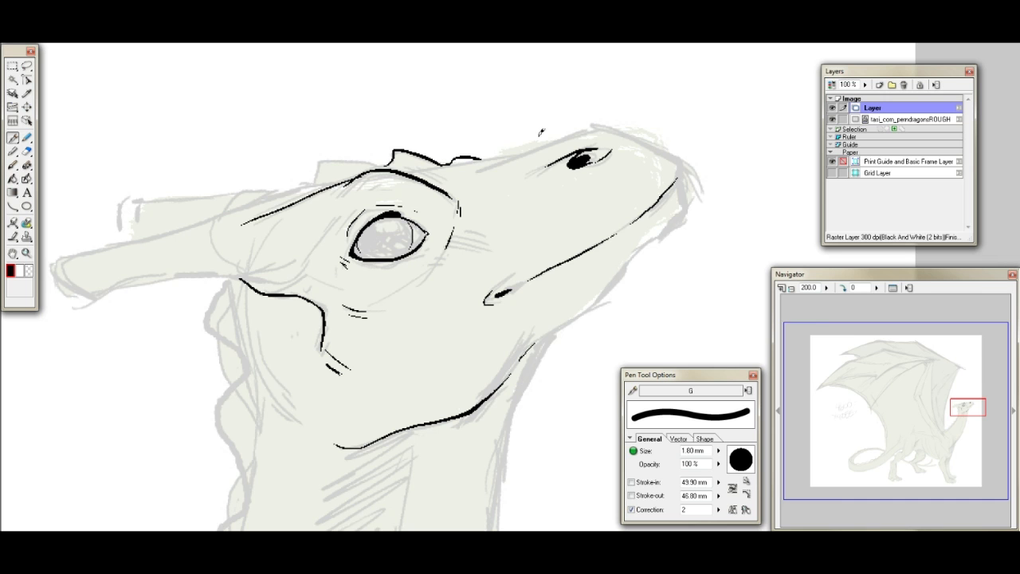
pyautogui.moveTo(482, 156)
pyautogui.mouseDown()
pyautogui.moveTo(595, 126)
pyautogui.moveTo(673, 153)
pyautogui.moveTo(682, 182)
pyautogui.mouseUp()
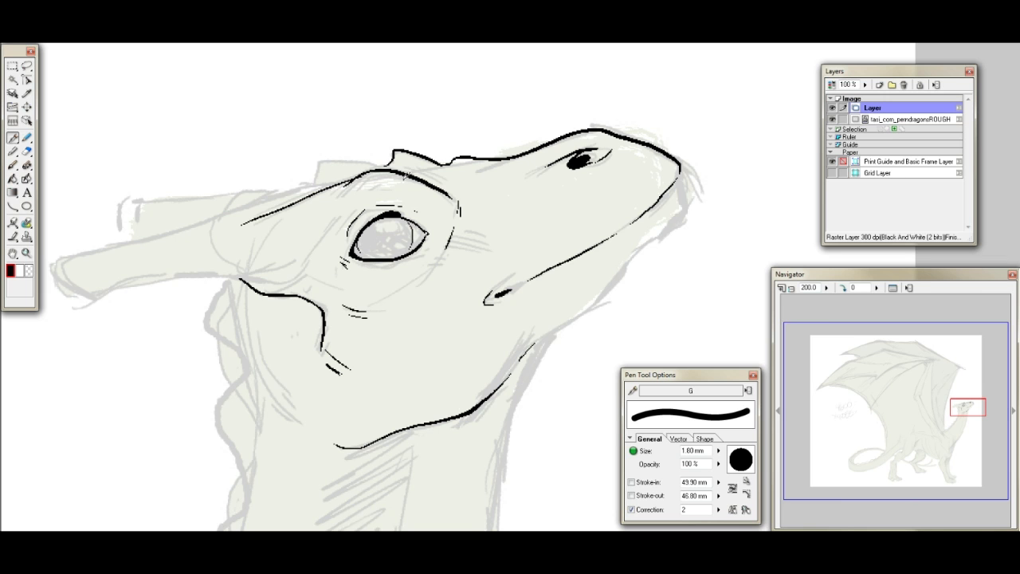
pyautogui.moveTo(298, 187); pyautogui.dragTo(376, 164)
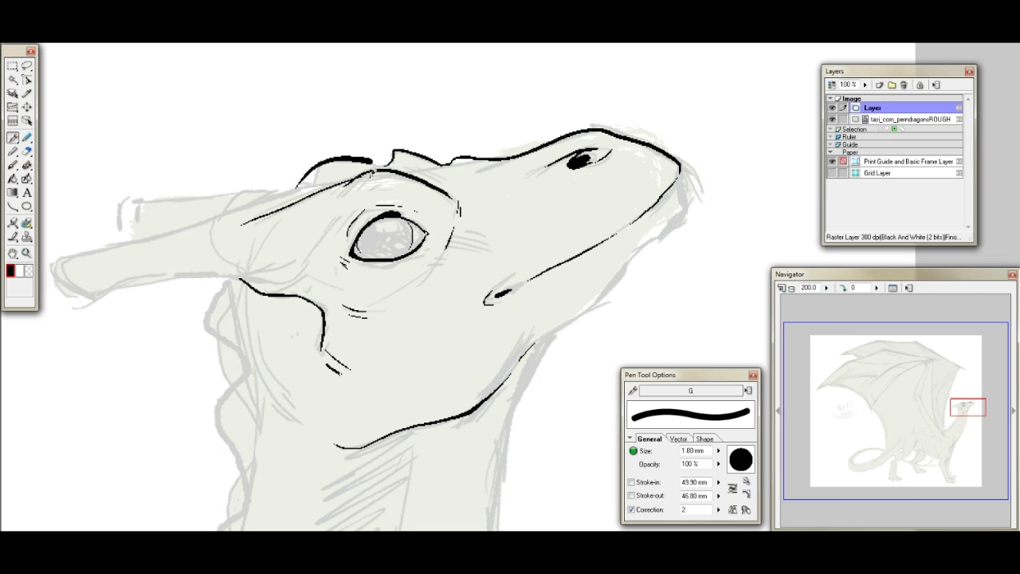
pyautogui.hotkey('ctrl', 'z')
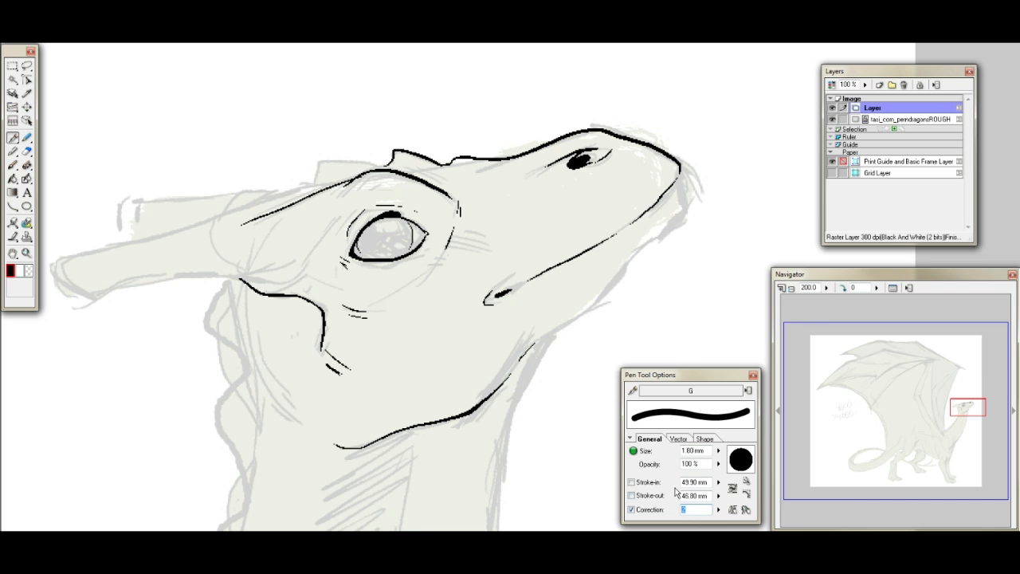
# - Ink the lower jaw outline from the front of the mouth down under the chin to the throat
pyautogui.moveTo(966, 406); pyautogui.dragTo(972, 409)
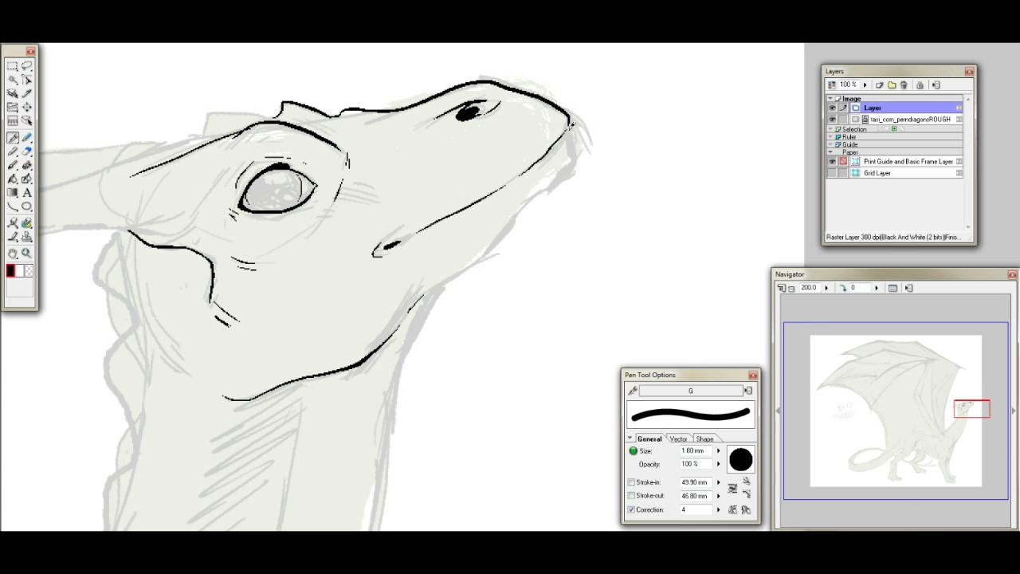
pyautogui.moveTo(571, 117)
pyautogui.mouseDown()
pyautogui.moveTo(572, 163)
pyautogui.moveTo(558, 179)
pyautogui.mouseUp()
pyautogui.hotkey('ctrl', 'z')
pyautogui.moveTo(571, 126)
pyautogui.mouseDown()
pyautogui.moveTo(571, 163)
pyautogui.moveTo(555, 185)
pyautogui.moveTo(450, 279)
pyautogui.moveTo(398, 347)
pyautogui.mouseUp()
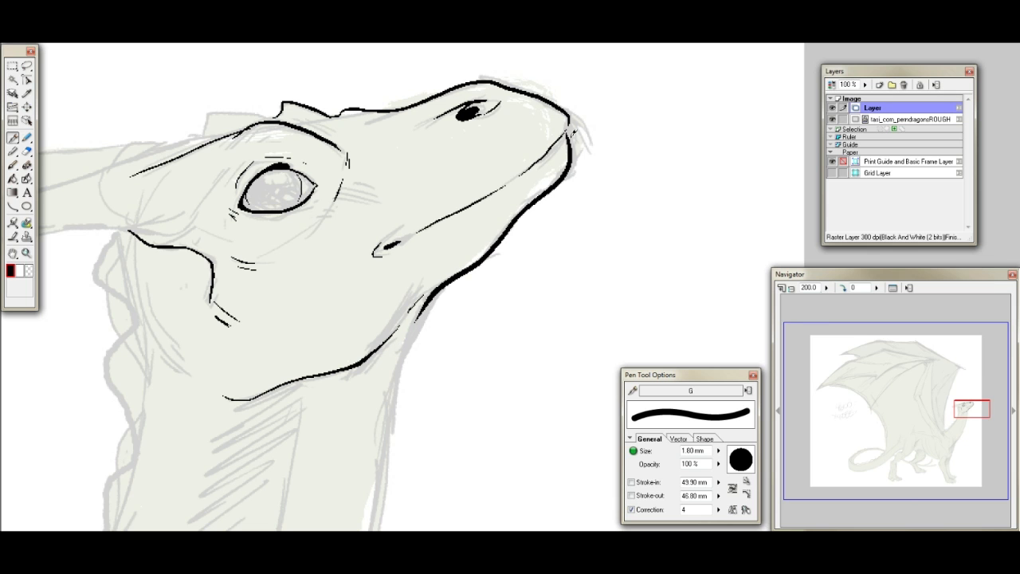
pyautogui.moveTo(568, 131); pyautogui.dragTo(569, 116)
# - Ink the outlines of the near horn and the far horn at the back of the head
pyautogui.moveTo(972, 408)
pyautogui.mouseDown()
pyautogui.moveTo(974, 385)
pyautogui.moveTo(966, 407)
pyautogui.mouseUp()
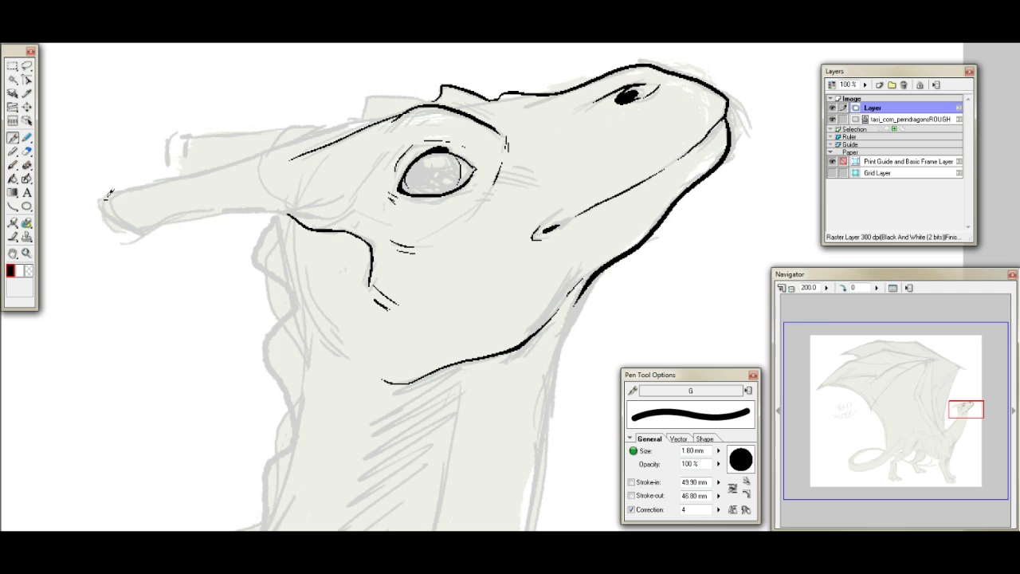
pyautogui.moveTo(110, 191)
pyautogui.mouseDown()
pyautogui.moveTo(120, 224)
pyautogui.moveTo(156, 229)
pyautogui.moveTo(177, 216)
pyautogui.moveTo(304, 207)
pyautogui.mouseUp()
pyautogui.moveTo(110, 193); pyautogui.dragTo(348, 125)
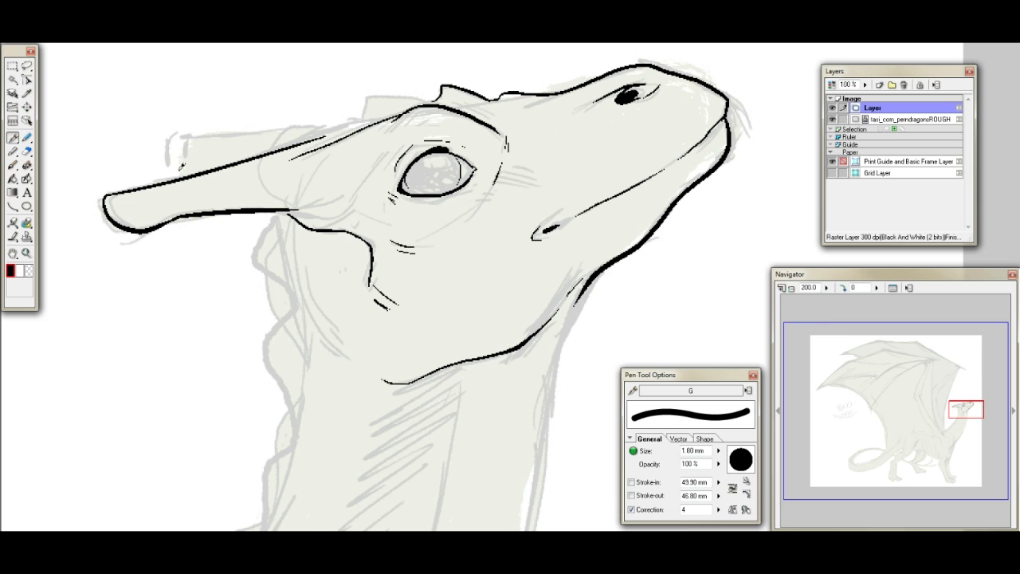
pyautogui.moveTo(165, 138)
pyautogui.mouseDown()
pyautogui.moveTo(172, 162)
pyautogui.moveTo(188, 170)
pyautogui.moveTo(199, 134)
pyautogui.moveTo(359, 115)
pyautogui.mouseUp()
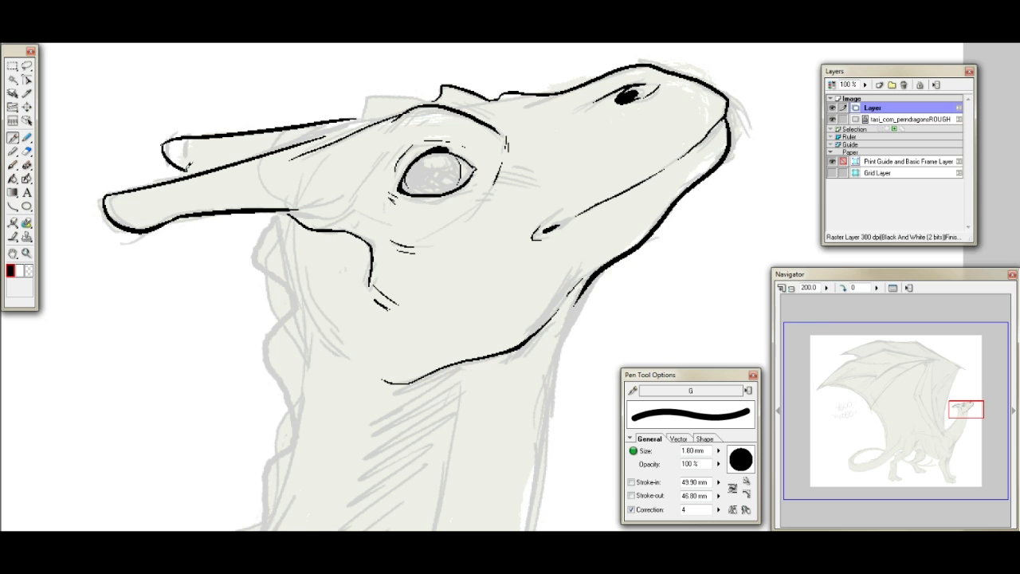
pyautogui.moveTo(186, 169); pyautogui.dragTo(201, 172)
pyautogui.hotkey('ctrl', 'z')
pyautogui.hotkey('ctrl', 'z')
# - Ink the two rear knobs on top of the head and erase the far horn's line where it overlaps them
pyautogui.moveTo(365, 107)
pyautogui.mouseDown()
pyautogui.moveTo(437, 100)
pyautogui.moveTo(448, 86)
pyautogui.mouseUp()
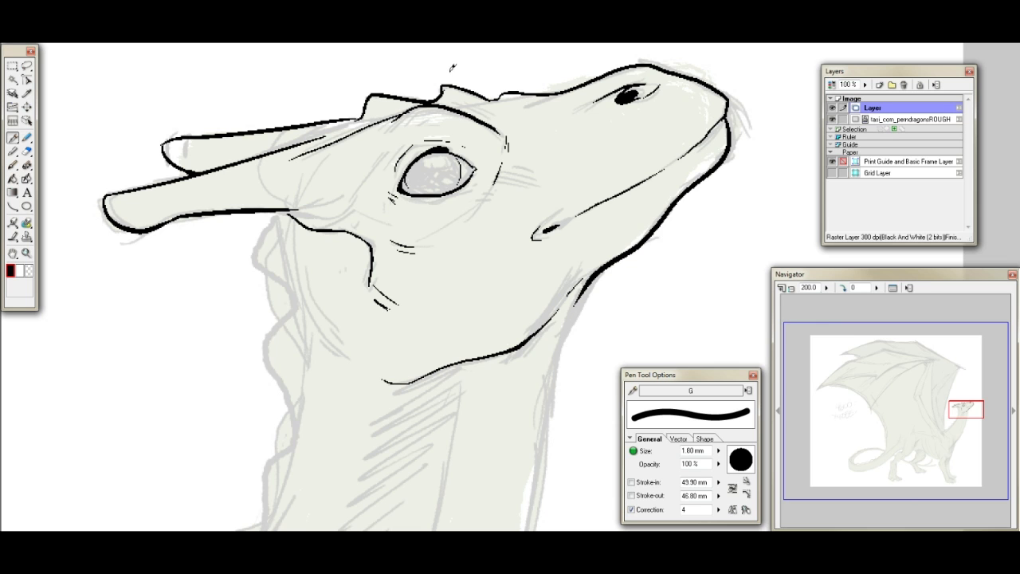
pyautogui.moveTo(361, 115); pyautogui.dragTo(298, 127)
pyautogui.click(27, 151)
pyautogui.moveTo(308, 126)
pyautogui.mouseDown()
pyautogui.moveTo(359, 119)
pyautogui.moveTo(306, 129)
pyautogui.moveTo(364, 105)
pyautogui.mouseUp()
pyautogui.press('p')
pyautogui.moveTo(304, 125); pyautogui.dragTo(379, 109)
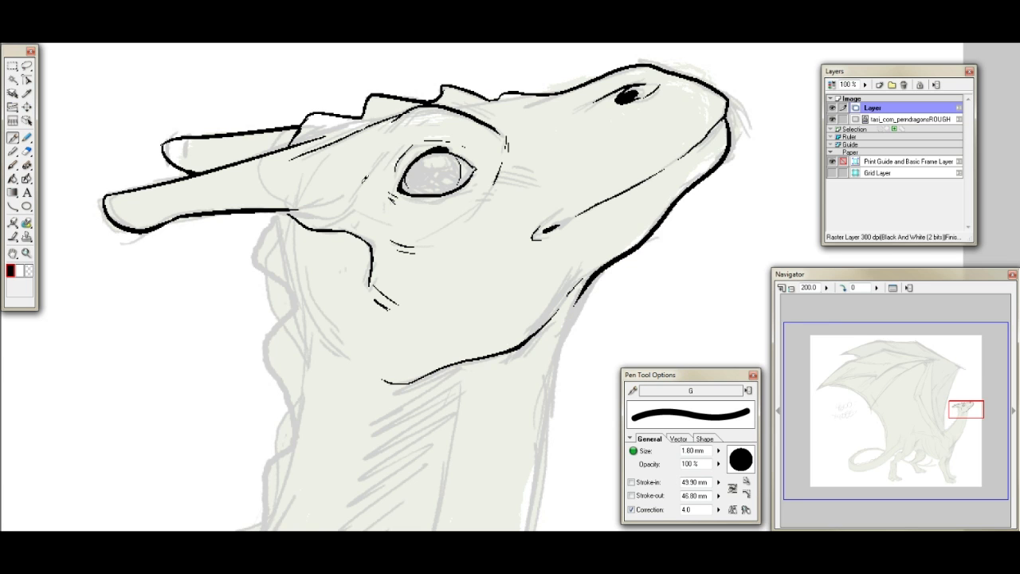
# - Ink the curved crease at the back of the cheek with short strokes below it
pyautogui.moveTo(284, 216)
pyautogui.mouseDown()
pyautogui.moveTo(294, 299)
pyautogui.moveTo(341, 364)
pyautogui.mouseUp()
pyautogui.hotkey('ctrl', 'z')
pyautogui.moveTo(294, 271); pyautogui.dragTo(341, 357)
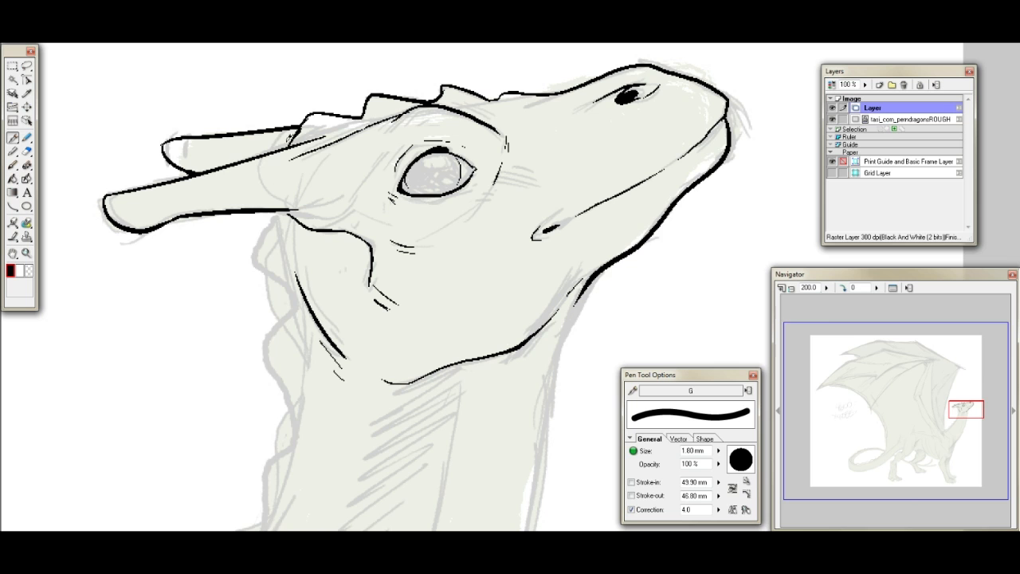
# - Ink the scalloped crest outline down the back of the upper neck, starting below the near horn
pyautogui.moveTo(280, 205)
pyautogui.mouseDown()
pyautogui.moveTo(257, 263)
pyautogui.moveTo(291, 295)
pyautogui.moveTo(264, 345)
pyautogui.moveTo(285, 399)
pyautogui.mouseUp()
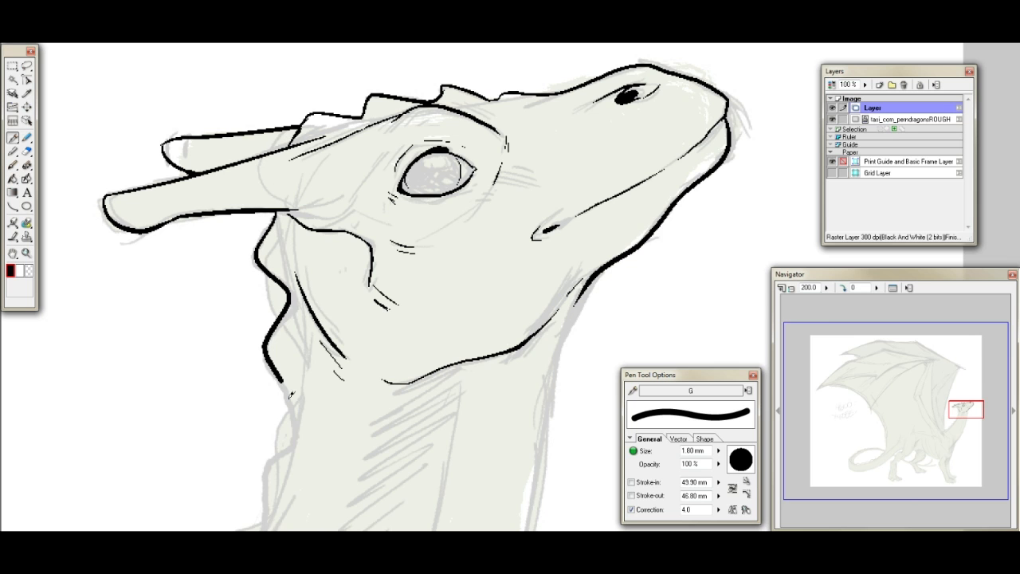
pyautogui.moveTo(969, 401); pyautogui.dragTo(968, 408)
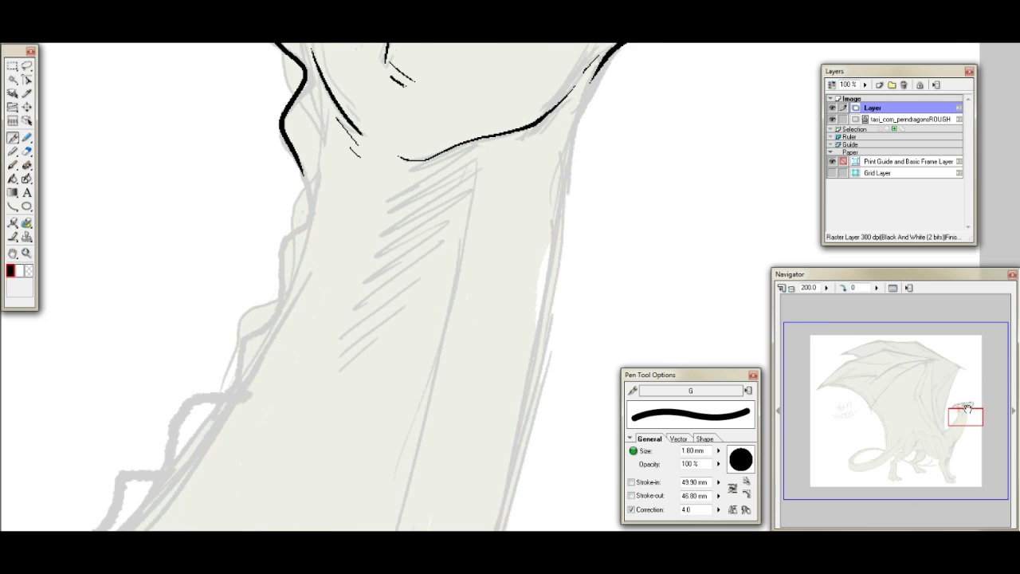
pyautogui.moveTo(303, 165)
pyautogui.mouseDown()
pyautogui.moveTo(306, 214)
pyautogui.moveTo(275, 239)
pyautogui.moveTo(275, 306)
pyautogui.mouseUp()
pyautogui.moveTo(316, 212); pyautogui.dragTo(317, 239)
# - Thicken the upper and lower outline of the eye and clean up its edge with the eraser
pyautogui.moveTo(962, 409); pyautogui.dragTo(964, 401)
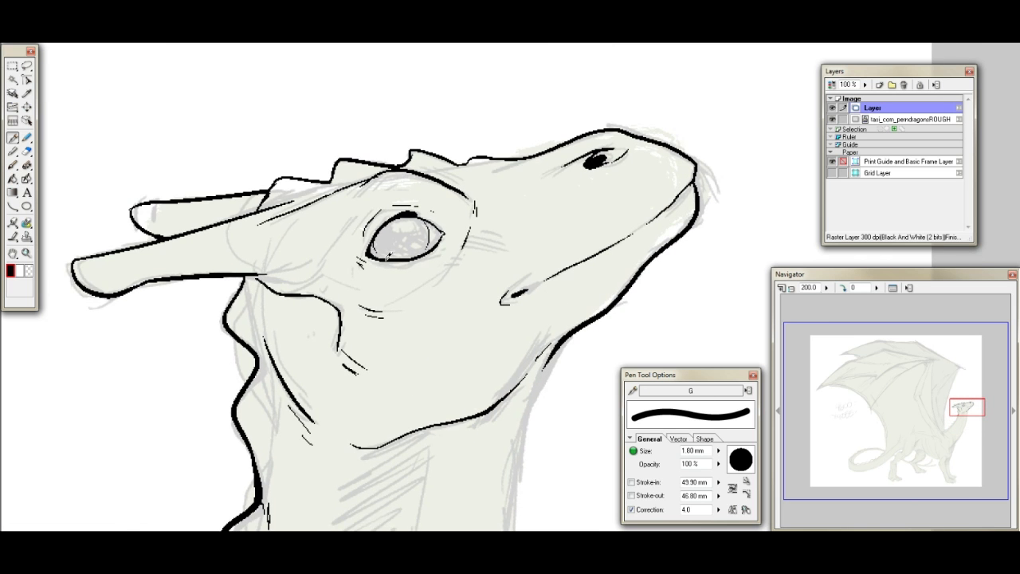
pyautogui.moveTo(380, 253)
pyautogui.mouseDown()
pyautogui.moveTo(405, 260)
pyautogui.moveTo(444, 230)
pyautogui.mouseUp()
pyautogui.moveTo(385, 264); pyautogui.dragTo(414, 265)
pyautogui.moveTo(368, 245); pyautogui.dragTo(405, 212)
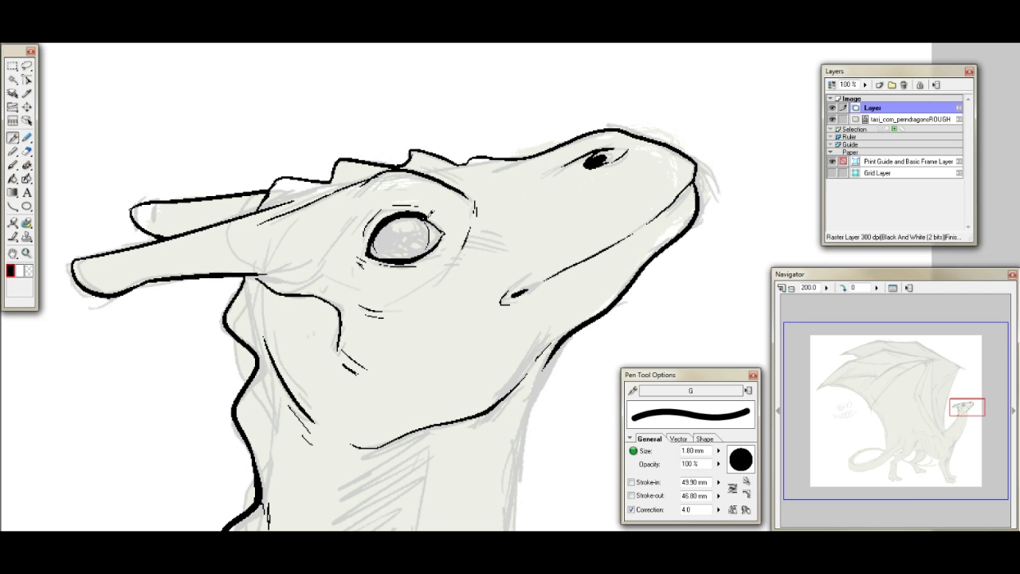
pyautogui.click(26, 150)
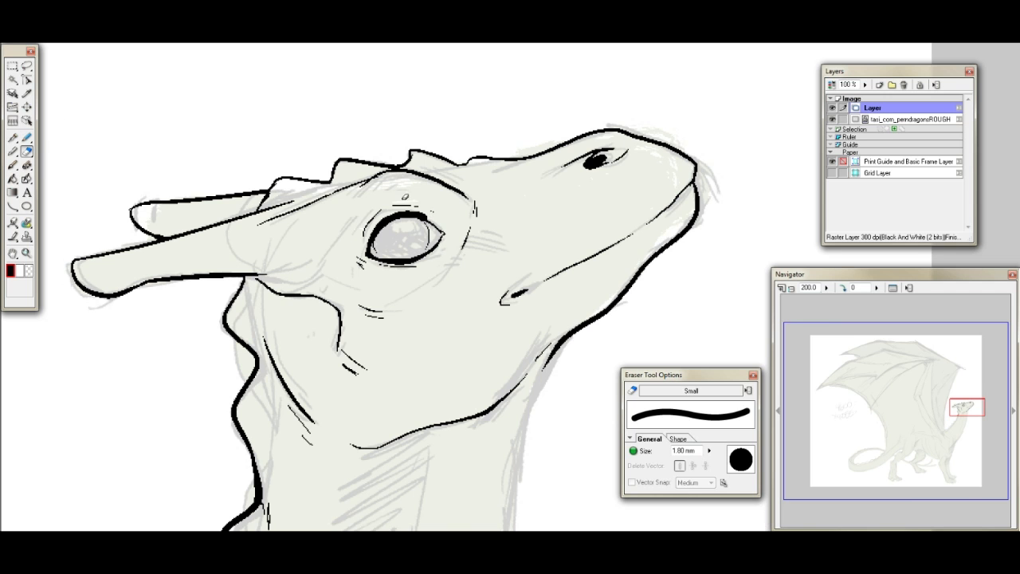
pyautogui.click(13, 137)
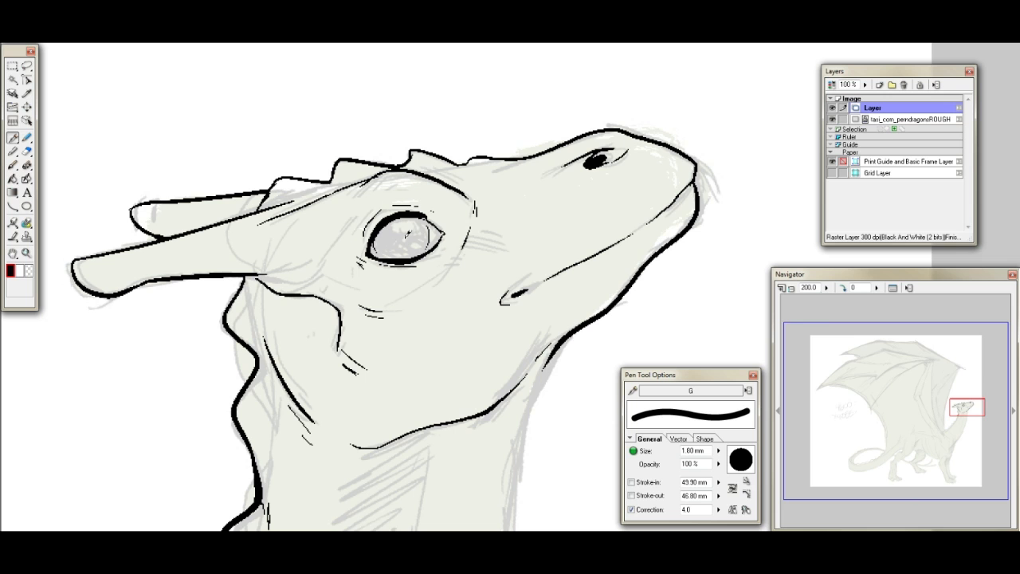
pyautogui.moveTo(398, 222)
pyautogui.mouseDown()
pyautogui.moveTo(404, 248)
pyautogui.moveTo(420, 228)
pyautogui.moveTo(404, 246)
pyautogui.moveTo(416, 237)
pyautogui.mouseUp()
pyautogui.hotkey('ctrl', 'z')
pyautogui.hotkey('ctrl', 'z')
pyautogui.moveTo(396, 228)
pyautogui.mouseDown()
pyautogui.moveTo(407, 250)
pyautogui.moveTo(407, 234)
pyautogui.mouseUp()
pyautogui.hotkey('ctrl', 'z')
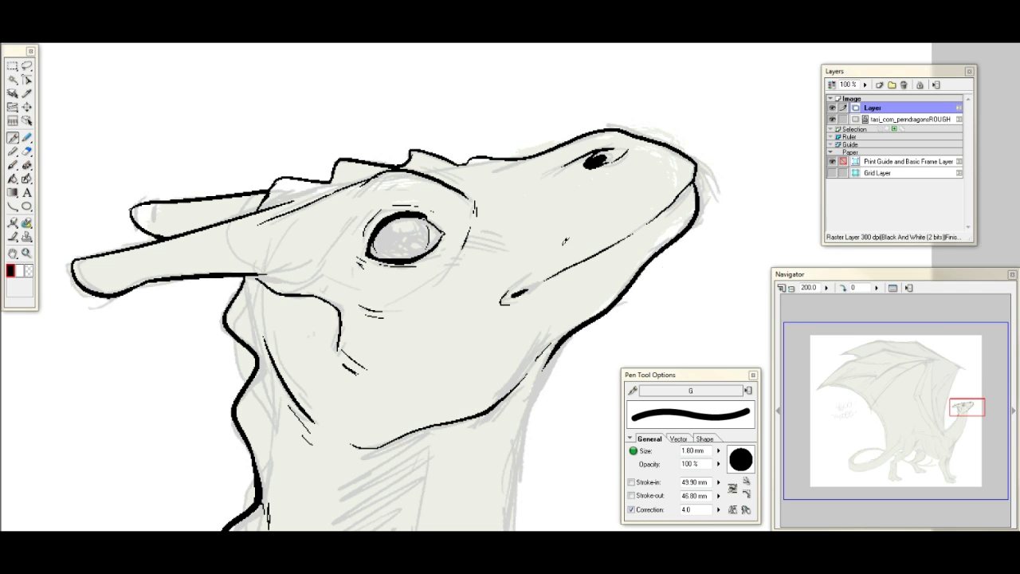
pyautogui.click(26, 151)
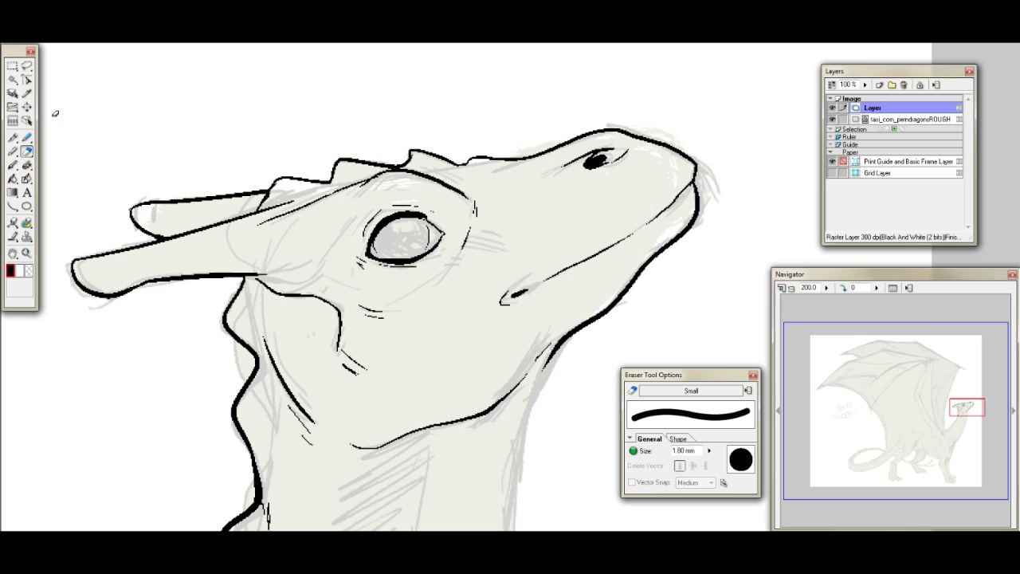
pyautogui.click(14, 138)
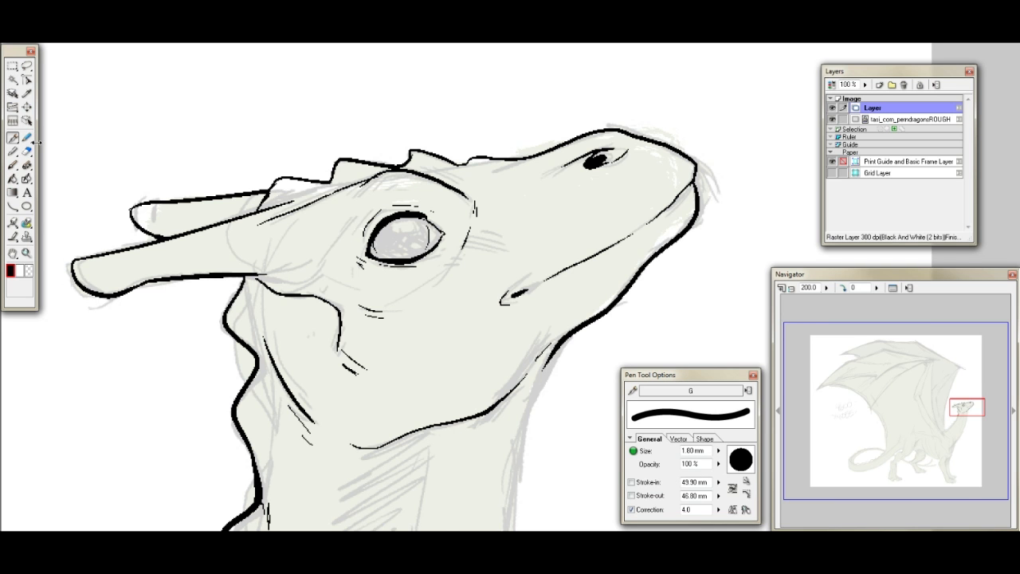
# - Set the view zoom to 50% and draw the front neck line from the throat to the chest with the Curve tool
pyautogui.moveTo(964, 410); pyautogui.dragTo(965, 410)
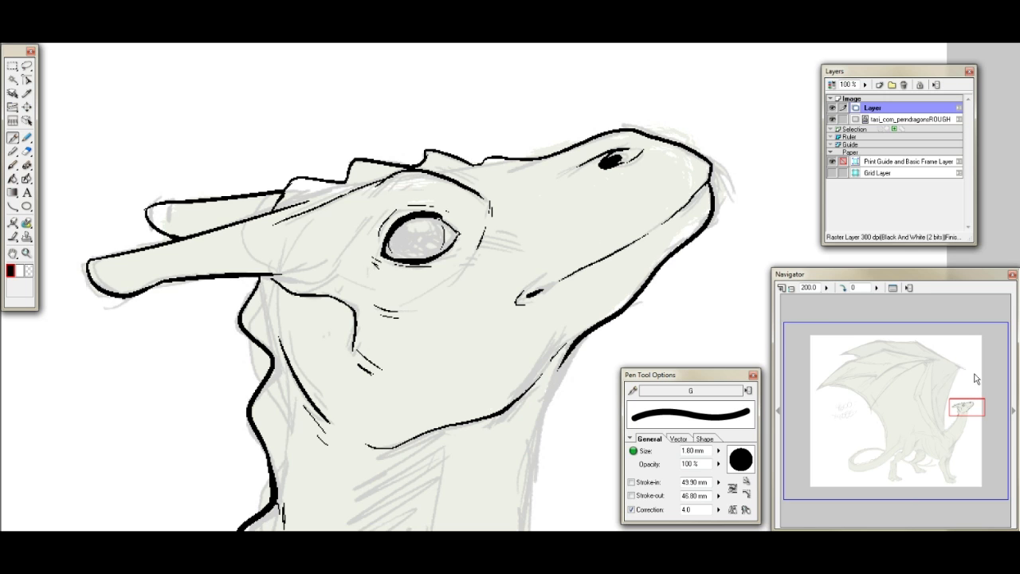
pyautogui.moveTo(961, 405); pyautogui.dragTo(967, 429)
pyautogui.click(808, 288)
pyautogui.write('50')
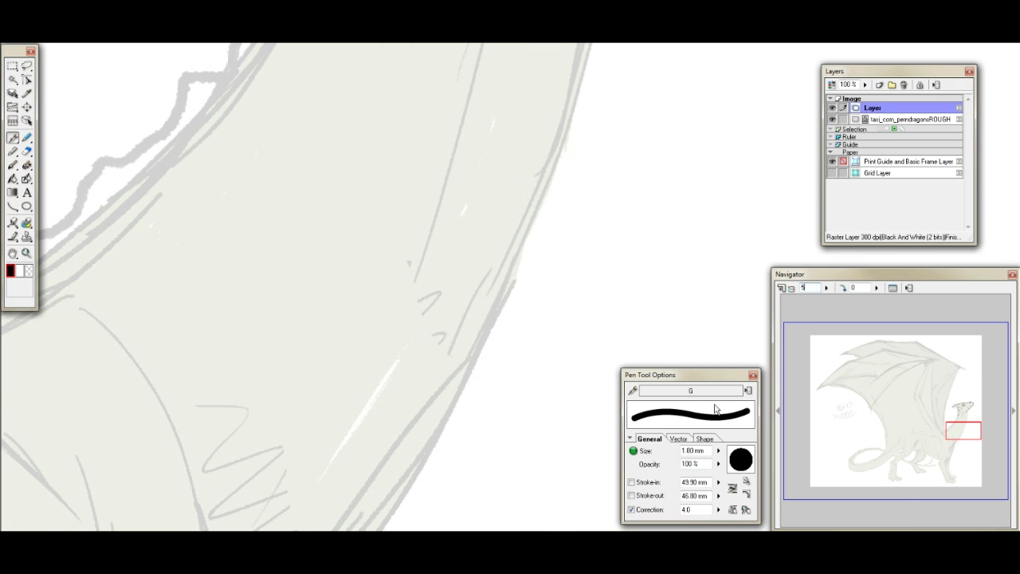
pyautogui.press('Return')
pyautogui.moveTo(908, 407); pyautogui.dragTo(918, 404)
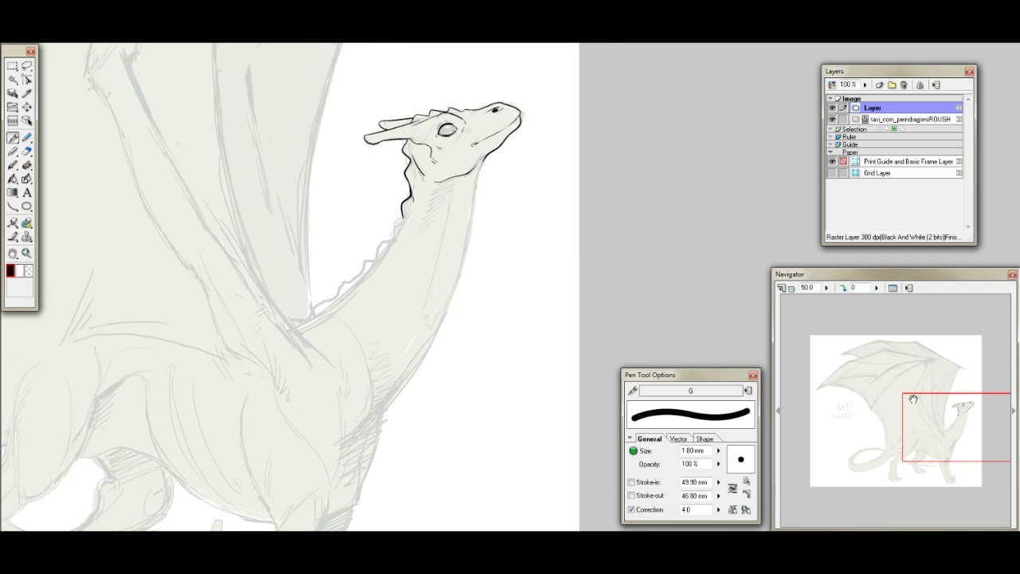
pyautogui.click(12, 206)
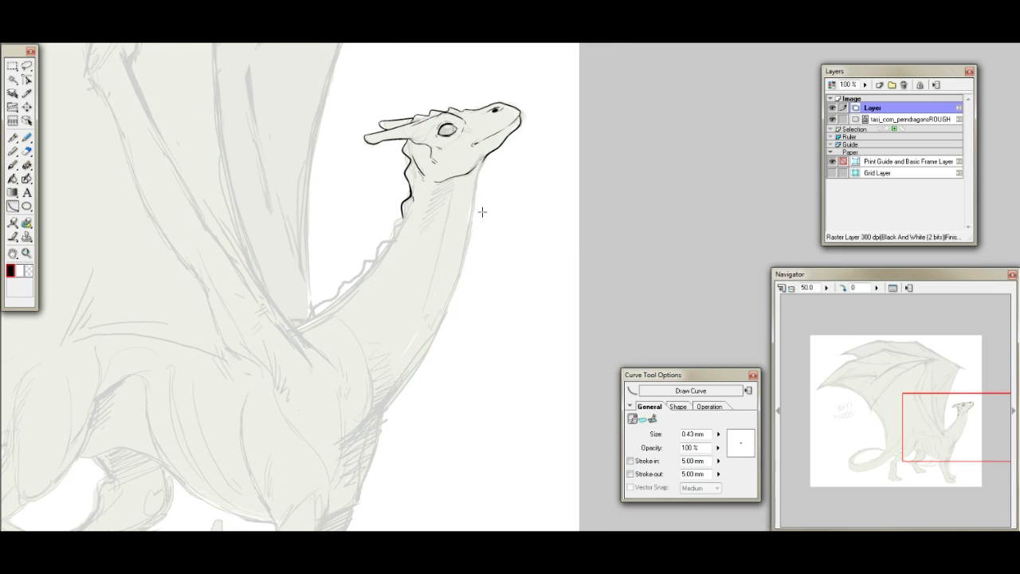
pyautogui.moveTo(477, 187)
pyautogui.mouseDown()
pyautogui.moveTo(454, 295)
pyautogui.moveTo(344, 440)
pyautogui.mouseUp()
pyautogui.click(470, 341)
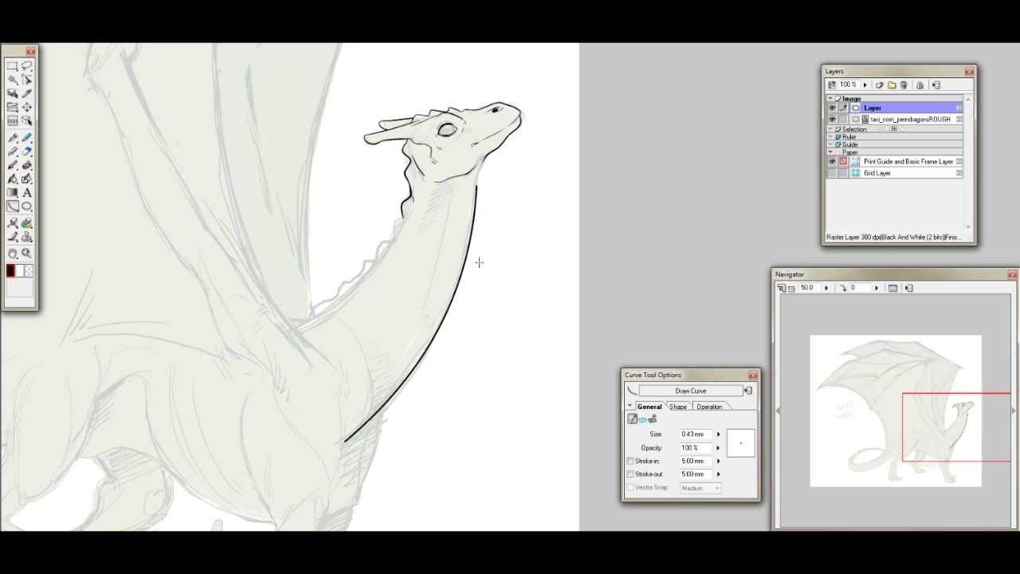
# - Draw curves for the belly line between the hind and front legs and for the line along the flank
pyautogui.moveTo(954, 408); pyautogui.dragTo(922, 433)
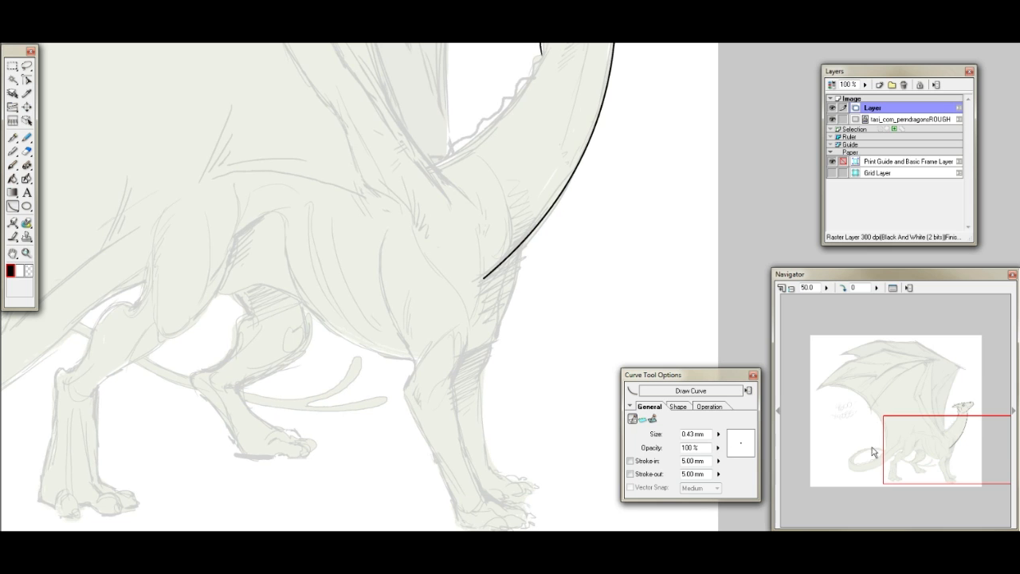
pyautogui.moveTo(236, 292)
pyautogui.mouseDown()
pyautogui.moveTo(292, 295)
pyautogui.moveTo(411, 359)
pyautogui.mouseUp()
pyautogui.click(260, 281)
pyautogui.click(342, 348)
pyautogui.moveTo(210, 176)
pyautogui.mouseDown()
pyautogui.moveTo(244, 168)
pyautogui.moveTo(364, 195)
pyautogui.mouseUp()
pyautogui.click(272, 151)
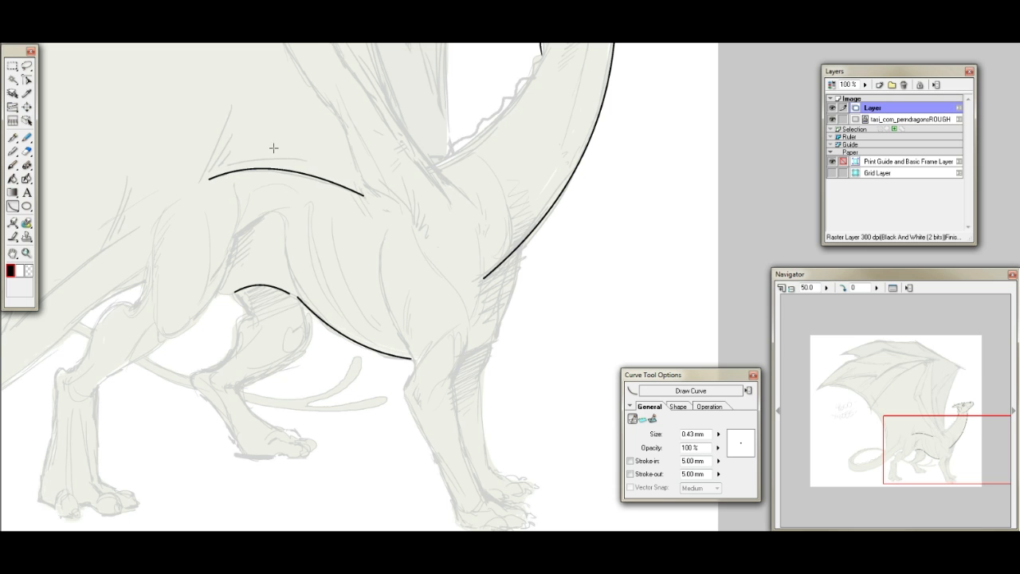
# - Draw a short curve for the front of the chest, from the neck line down towards the front leg
pyautogui.moveTo(920, 432); pyautogui.dragTo(919, 439)
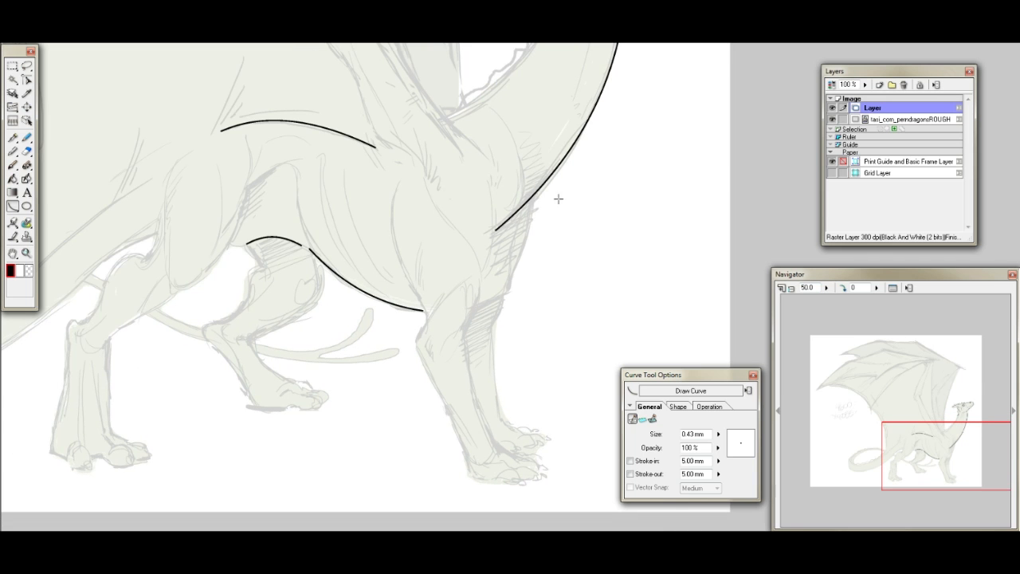
pyautogui.moveTo(533, 196); pyautogui.dragTo(511, 278)
pyautogui.click(543, 242)
pyautogui.moveTo(920, 457); pyautogui.dragTo(888, 440)
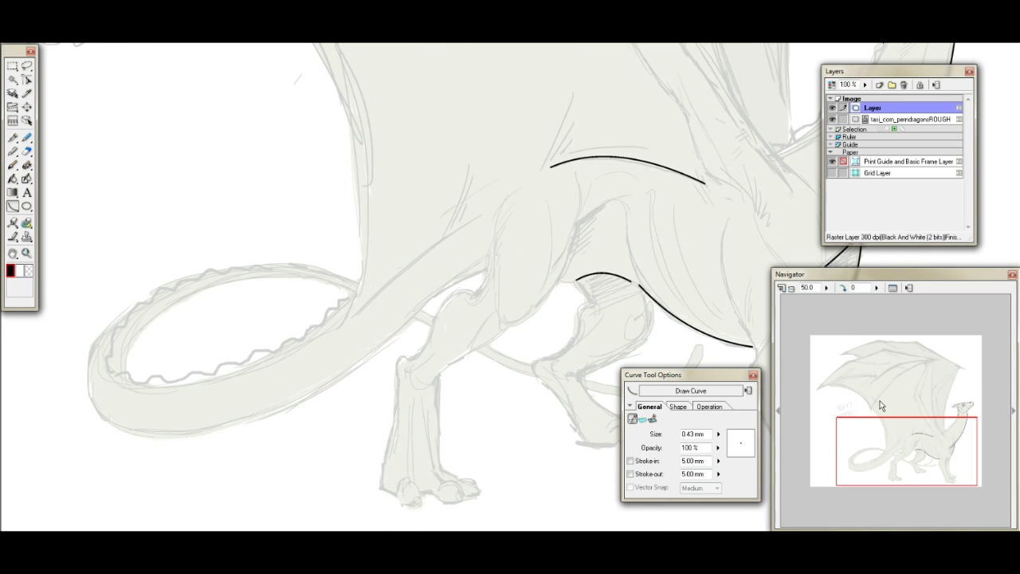
pyautogui.moveTo(94, 407); pyautogui.dragTo(346, 373)
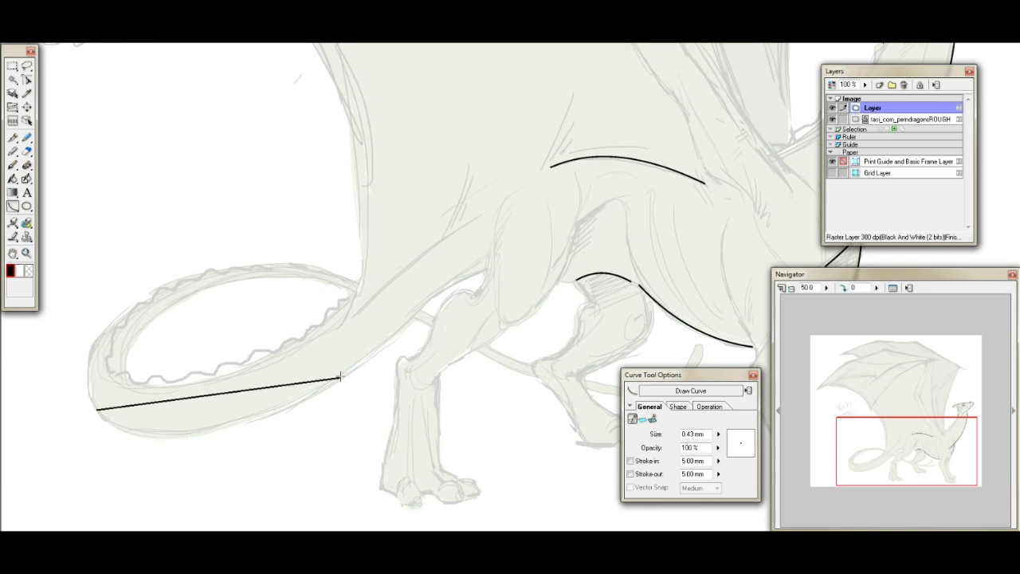
pyautogui.click(173, 468)
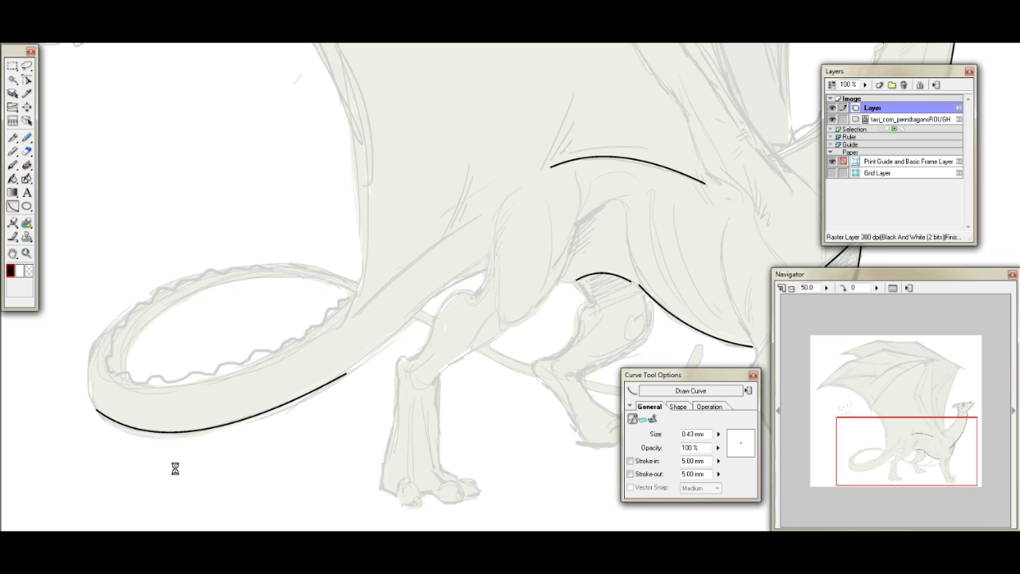
pyautogui.hotkey('ctrl', 'z')
pyautogui.moveTo(97, 410); pyautogui.dragTo(257, 412)
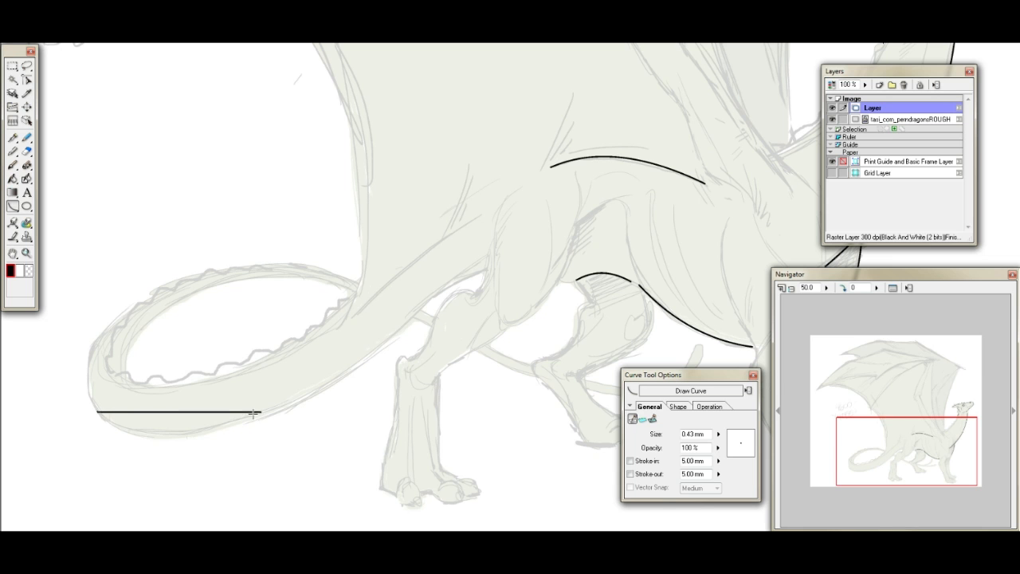
pyautogui.click(144, 454)
pyautogui.moveTo(256, 412); pyautogui.dragTo(430, 300)
pyautogui.click(358, 375)
pyautogui.hotkey('ctrl', 'z')
pyautogui.hotkey('ctrl', 'z')
# - Draw the tail's lower outline as joined curves from the outer bend of the loop to the hind leg
pyautogui.moveTo(101, 414); pyautogui.dragTo(300, 403)
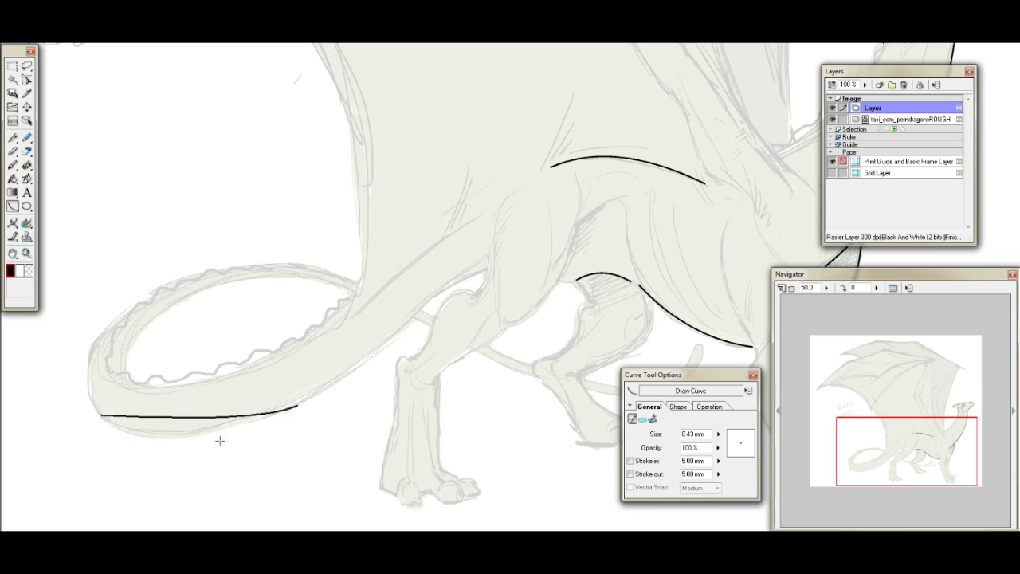
pyautogui.click(152, 460)
pyautogui.moveTo(291, 407); pyautogui.dragTo(409, 320)
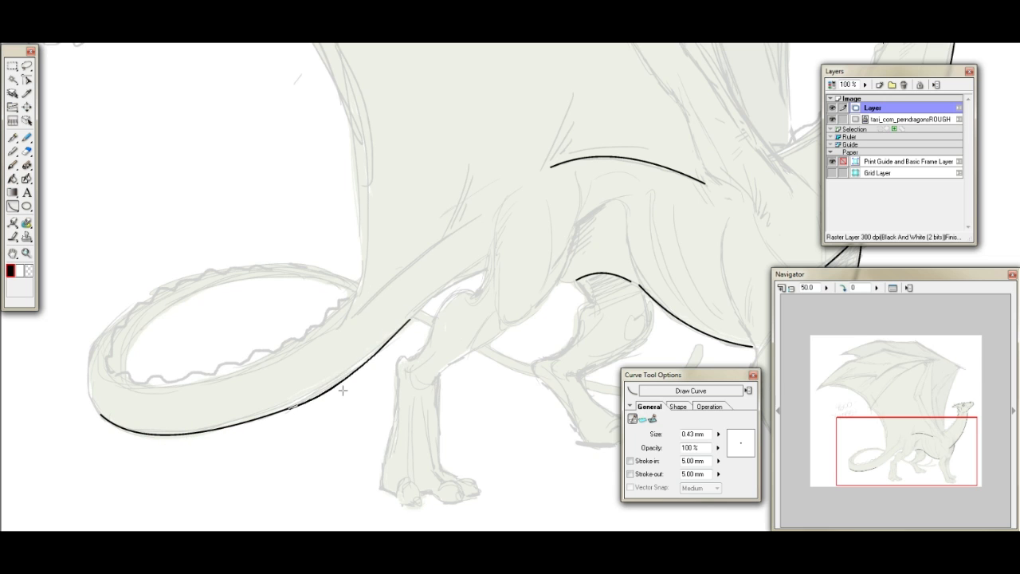
pyautogui.hotkey('ctrl', 'z')
pyautogui.moveTo(283, 409); pyautogui.dragTo(409, 322)
pyautogui.click(381, 358)
pyautogui.moveTo(405, 322); pyautogui.dragTo(484, 270)
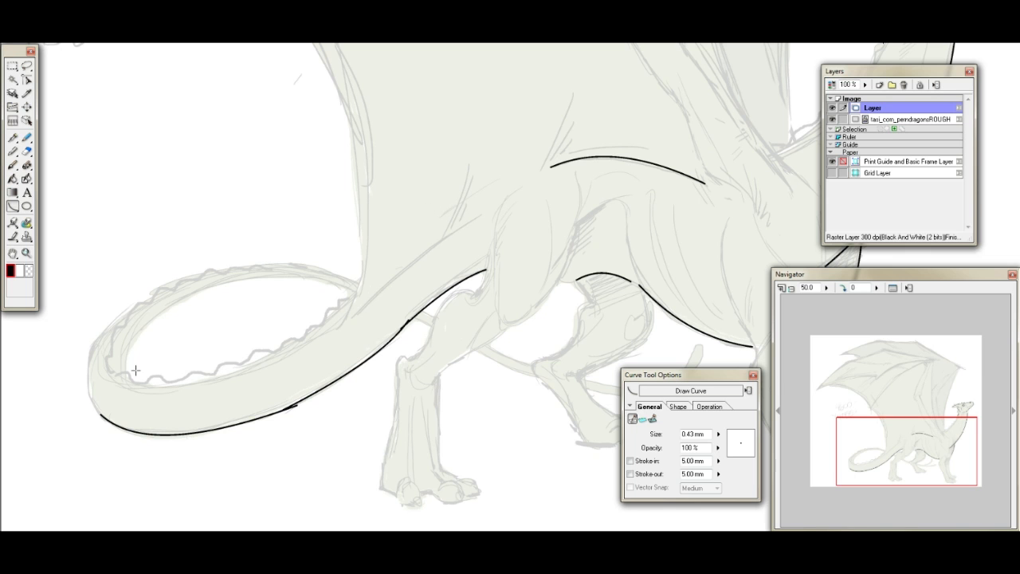
# - Draw the inner edge of the tail loop as two joined curves ending at the tail's crossing point
pyautogui.moveTo(128, 381); pyautogui.dragTo(231, 276)
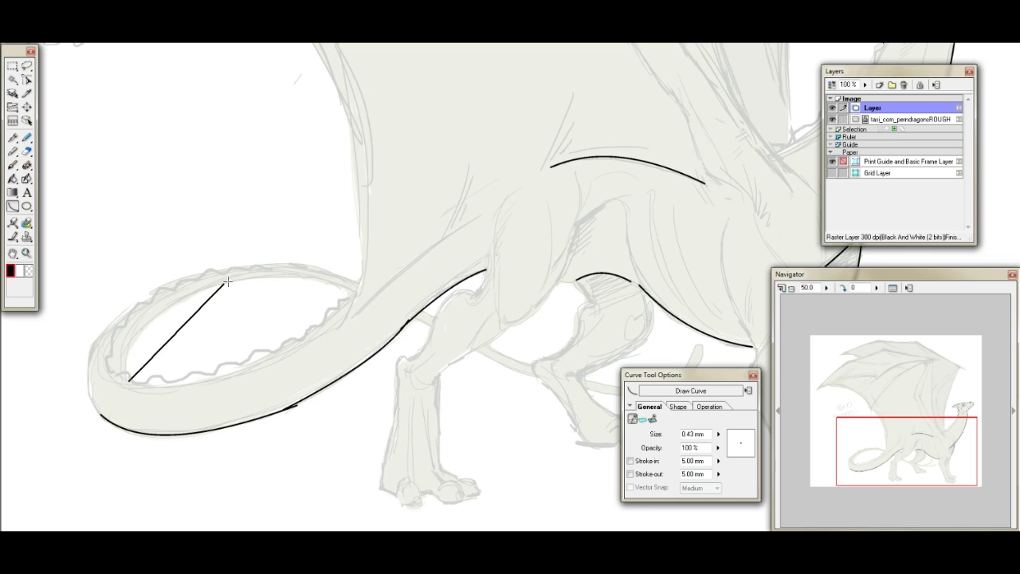
pyautogui.click(112, 318)
pyautogui.moveTo(227, 282); pyautogui.dragTo(356, 291)
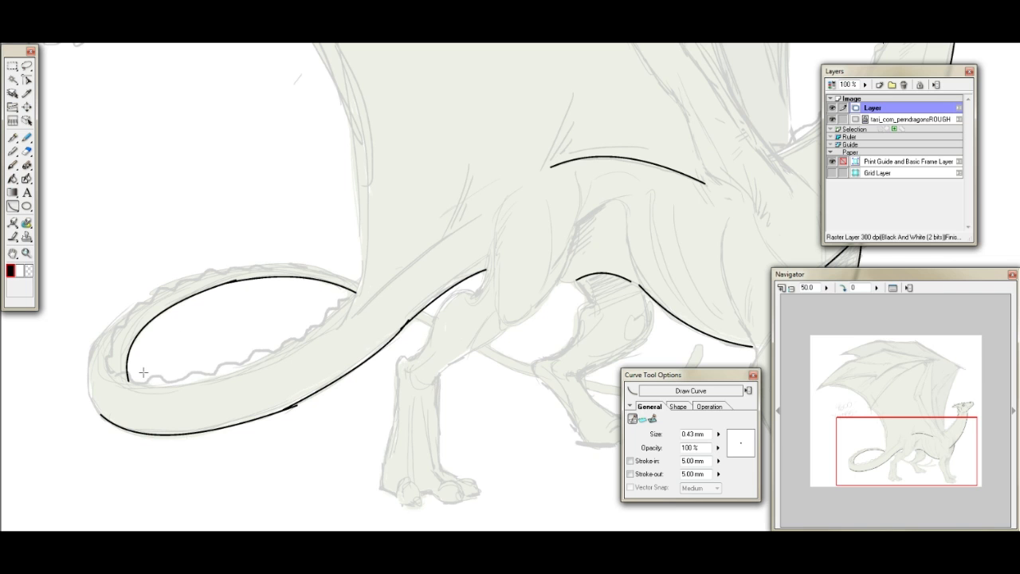
# - Draw the outer edge of the tail loop with curves around the bend and along the upper side
pyautogui.moveTo(98, 409); pyautogui.dragTo(140, 302)
pyautogui.click(68, 347)
pyautogui.moveTo(247, 271); pyautogui.dragTo(306, 265)
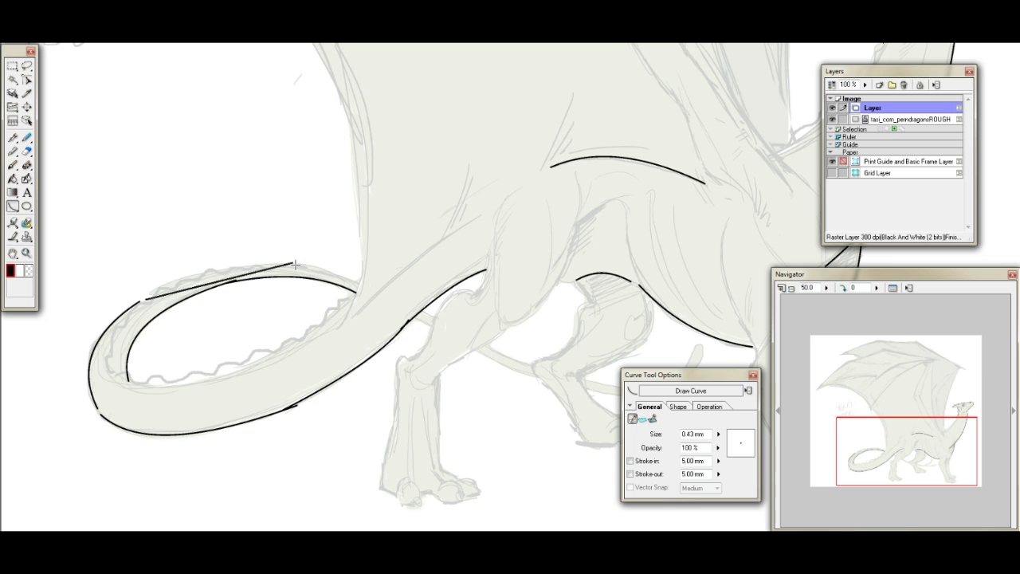
pyautogui.click(219, 255)
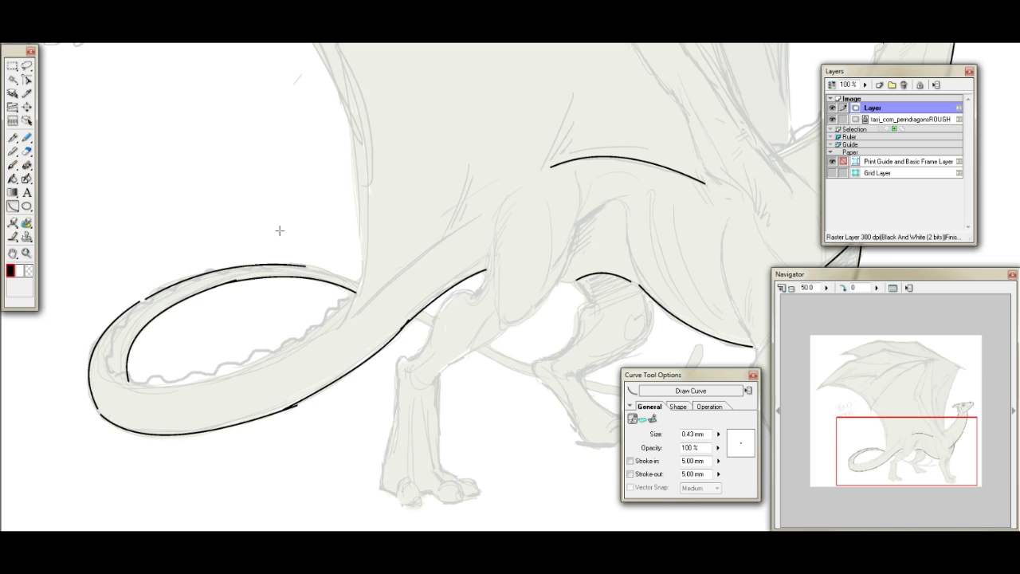
pyautogui.moveTo(312, 266); pyautogui.dragTo(438, 319)
pyautogui.click(378, 275)
pyautogui.hotkey('ctrl', 'z')
# - Draw one long curve for the near wing's arm, from the wrist joint down to the shoulder at the neck base
pyautogui.moveTo(895, 430); pyautogui.dragTo(946, 355)
pyautogui.moveTo(443, 111)
pyautogui.mouseDown()
pyautogui.moveTo(457, 528)
pyautogui.moveTo(490, 529)
pyautogui.moveTo(526, 475)
pyautogui.moveTo(543, 500)
pyautogui.mouseUp()
pyautogui.click(455, 338)
# - Draw the near wing's upper edge as three joined curves from the wrist, over the two finger joints, to the wing tip
pyautogui.moveTo(953, 415); pyautogui.dragTo(933, 349)
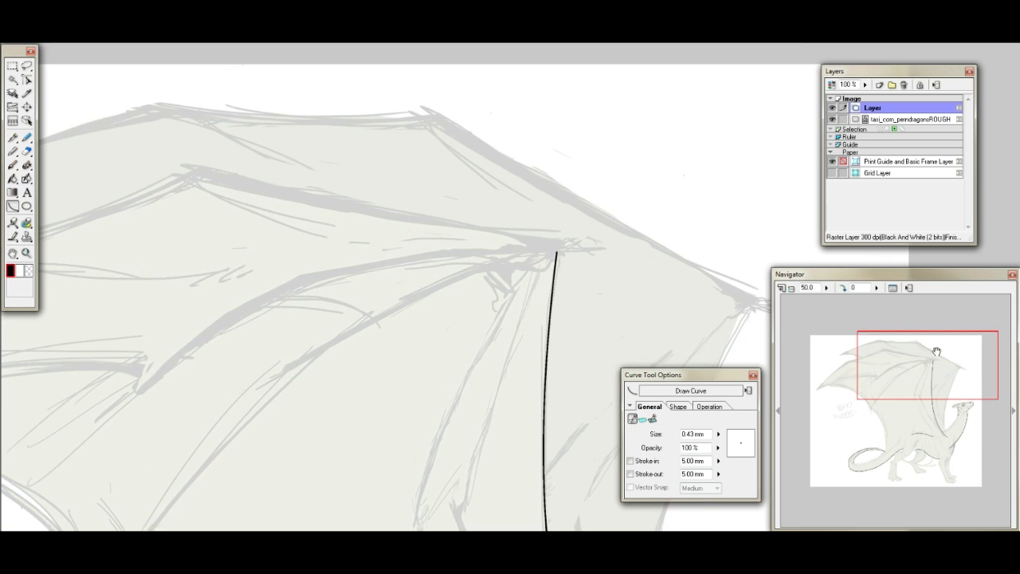
pyautogui.moveTo(218, 175); pyautogui.dragTo(570, 247)
pyautogui.click(365, 215)
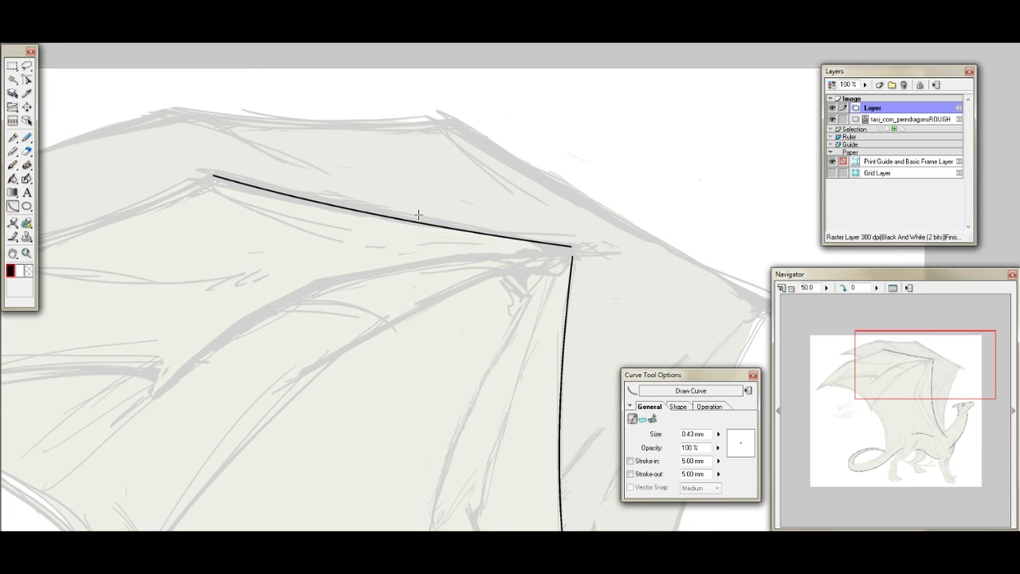
pyautogui.moveTo(924, 410); pyautogui.dragTo(878, 408)
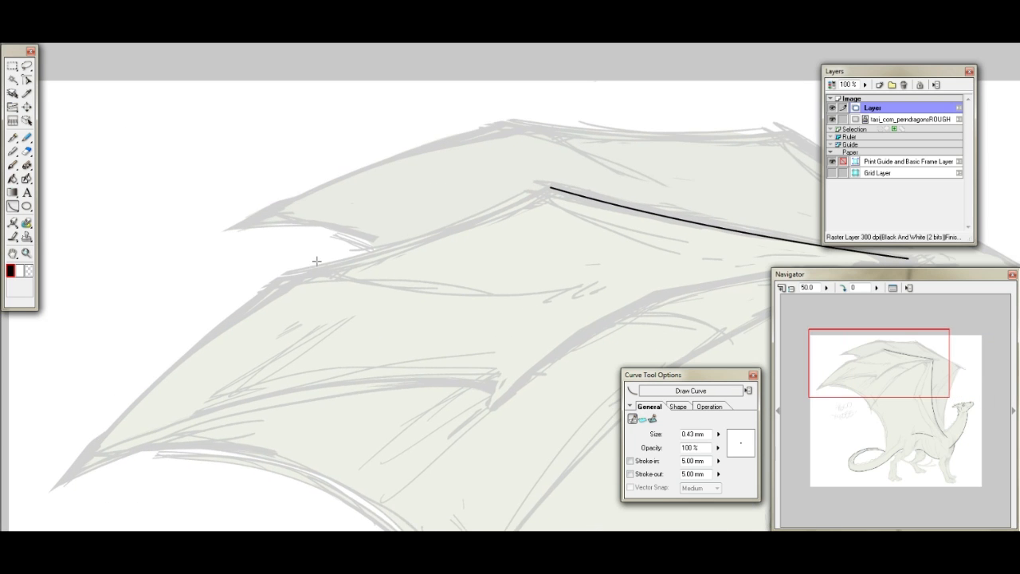
pyautogui.moveTo(285, 274); pyautogui.dragTo(539, 190)
pyautogui.click(539, 190)
pyautogui.click(446, 239)
pyautogui.moveTo(893, 362); pyautogui.dragTo(873, 373)
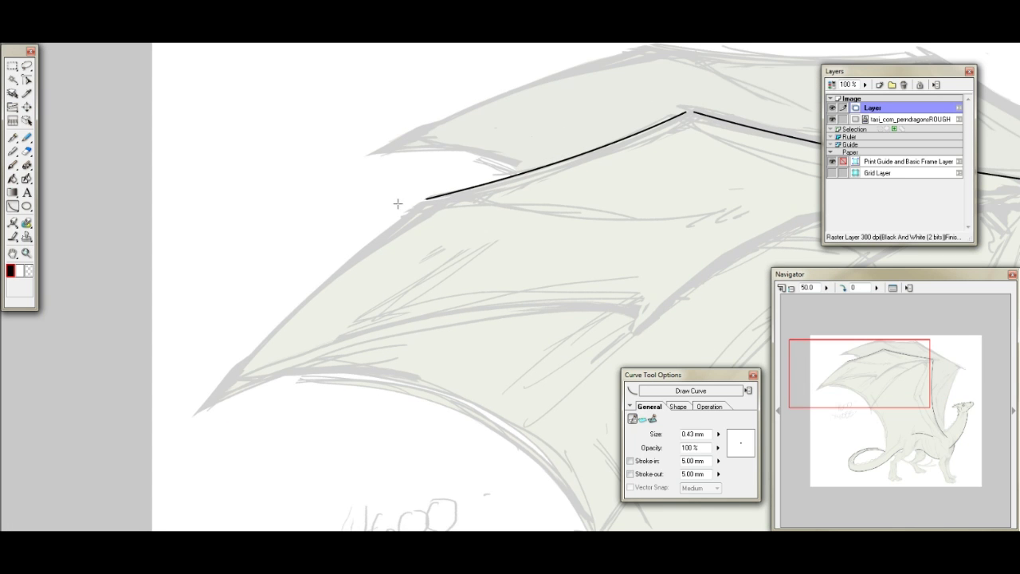
pyautogui.moveTo(422, 203); pyautogui.dragTo(196, 414)
pyautogui.click(278, 306)
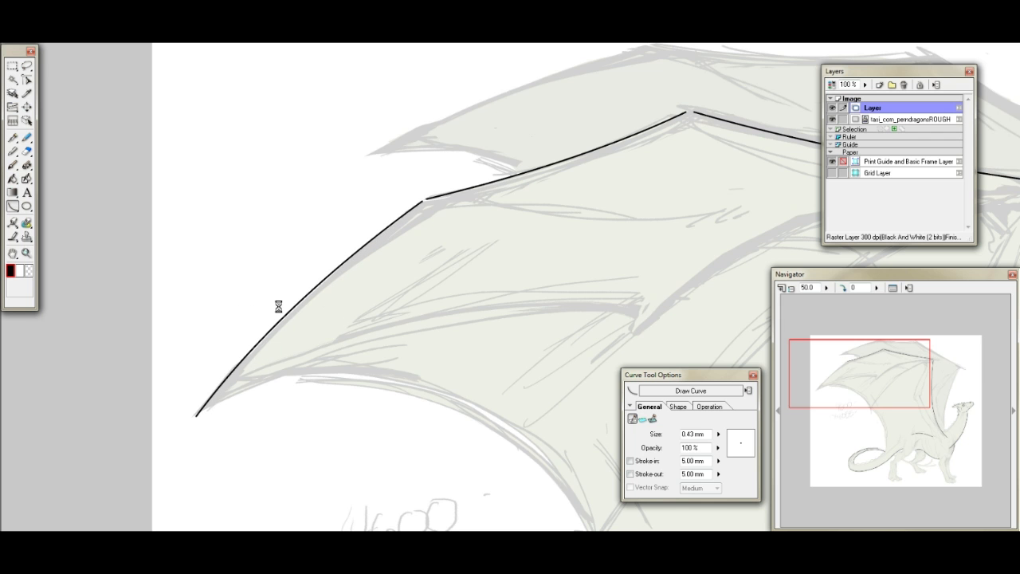
# - Draw the near wing's second finger as two joined curves running from the wrist into the membrane
pyautogui.moveTo(908, 367); pyautogui.dragTo(947, 364)
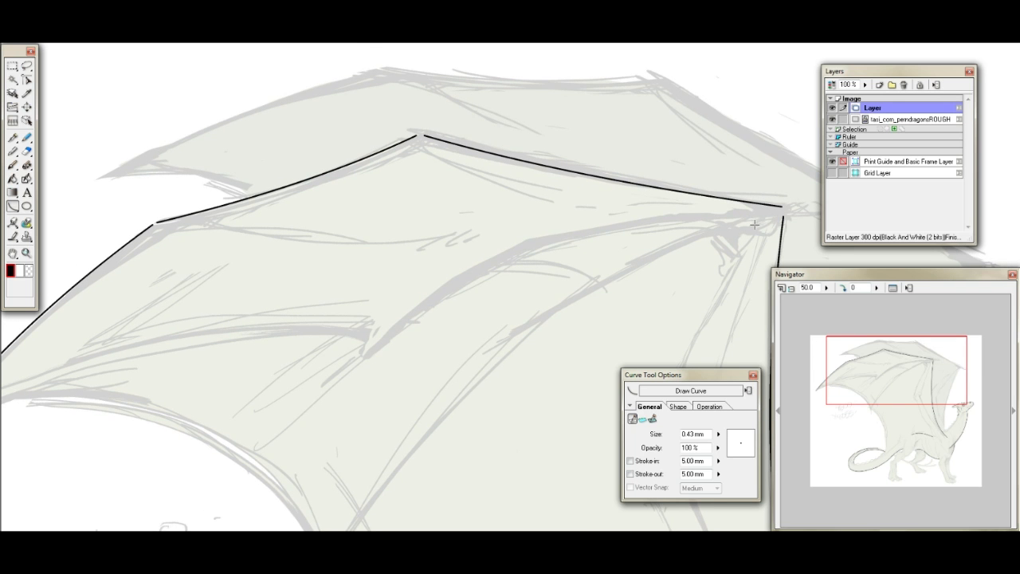
pyautogui.moveTo(779, 212)
pyautogui.mouseDown()
pyautogui.moveTo(593, 226)
pyautogui.moveTo(533, 243)
pyautogui.mouseUp()
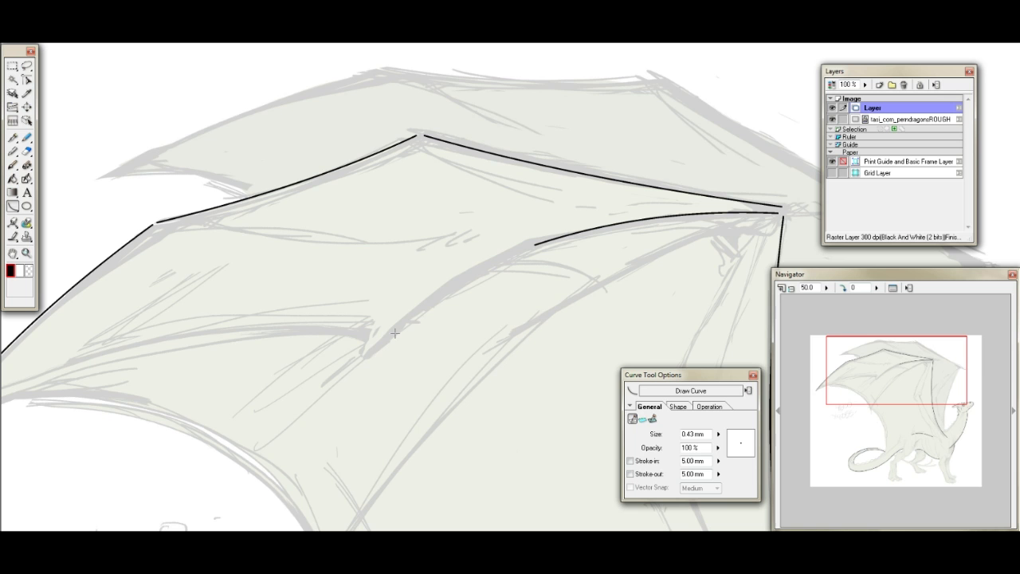
pyautogui.moveTo(332, 392); pyautogui.dragTo(531, 247)
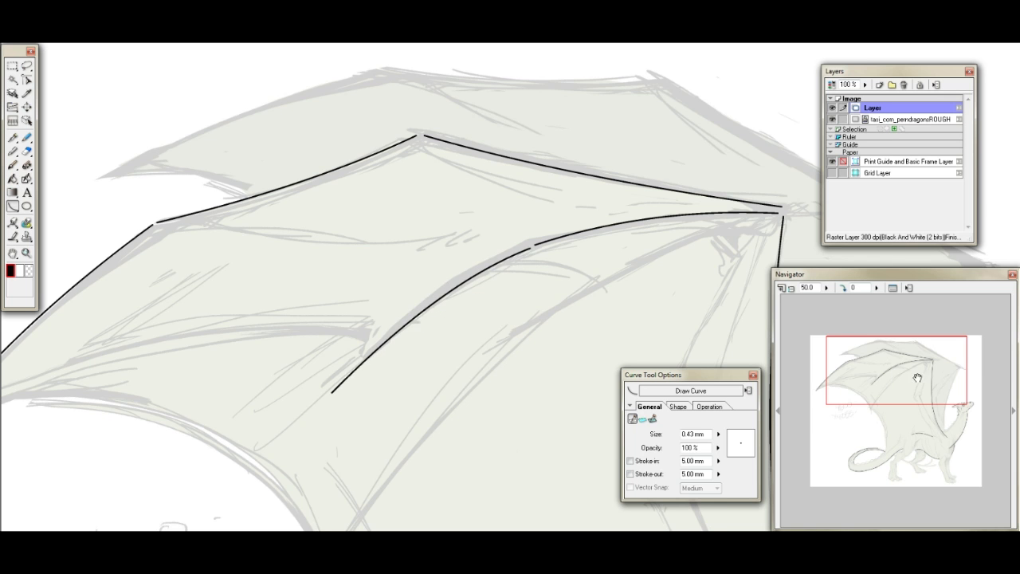
# - Draw the membrane edge from the near wing's tip to the second finger, curling it under at the finger's outer end
pyautogui.moveTo(917, 378); pyautogui.dragTo(892, 380)
pyautogui.moveTo(78, 381); pyautogui.dragTo(499, 308)
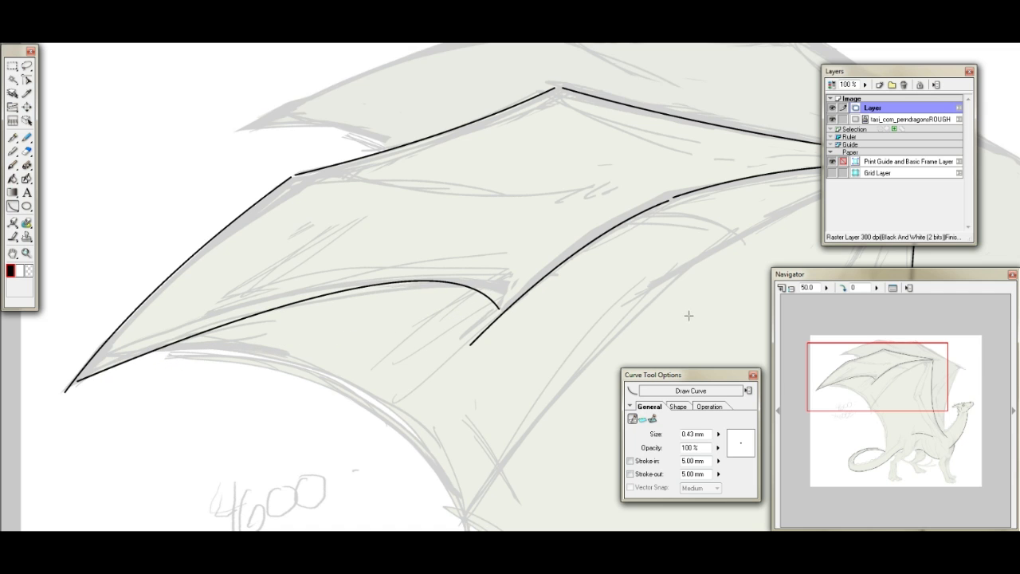
pyautogui.hotkey('ctrl', 'z')
pyautogui.moveTo(76, 384); pyautogui.dragTo(451, 281)
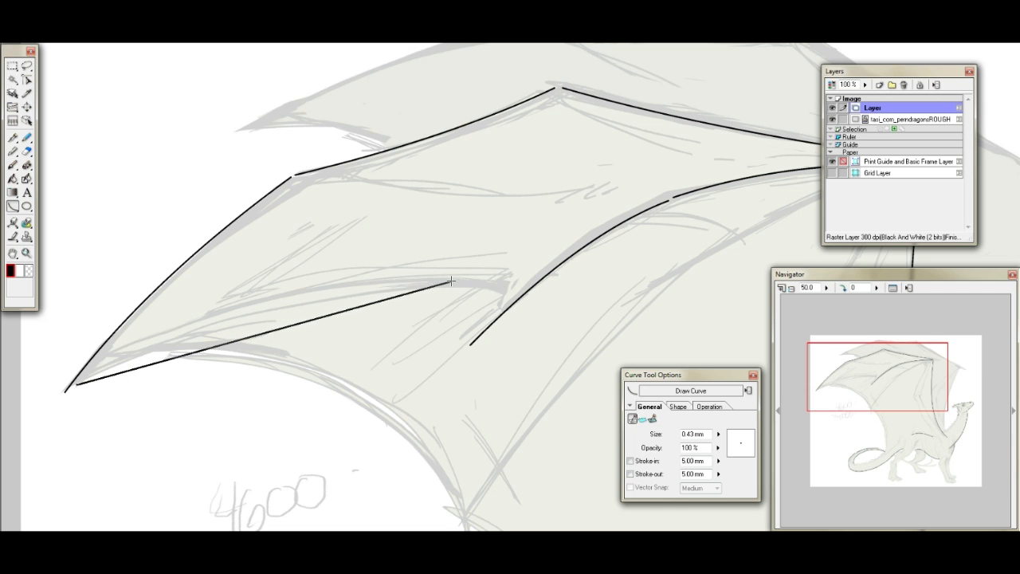
pyautogui.click(230, 280)
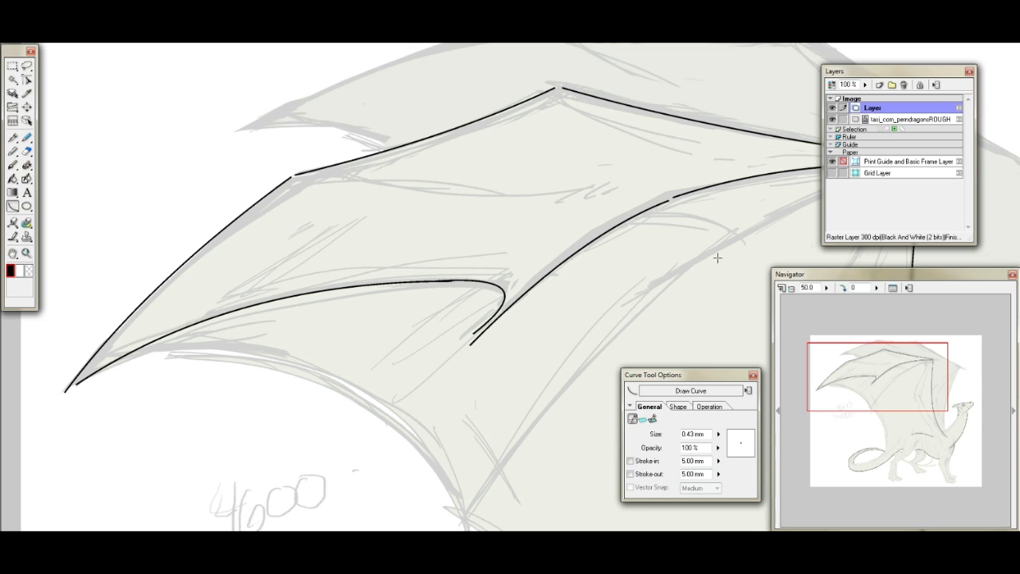
pyautogui.moveTo(525, 280); pyautogui.dragTo(491, 315)
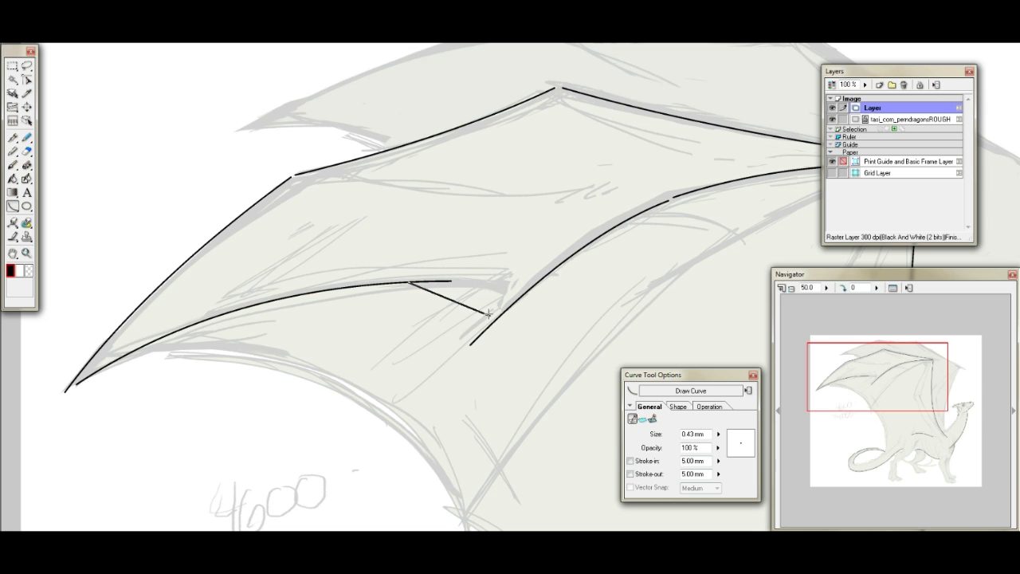
pyautogui.click(533, 274)
# - Draw the near wing's trailing edge as two joined curves from the wing tip, through the membrane point, down to the tail
pyautogui.moveTo(890, 420)
pyautogui.mouseDown()
pyautogui.moveTo(904, 450)
pyautogui.moveTo(912, 387)
pyautogui.moveTo(900, 403)
pyautogui.mouseUp()
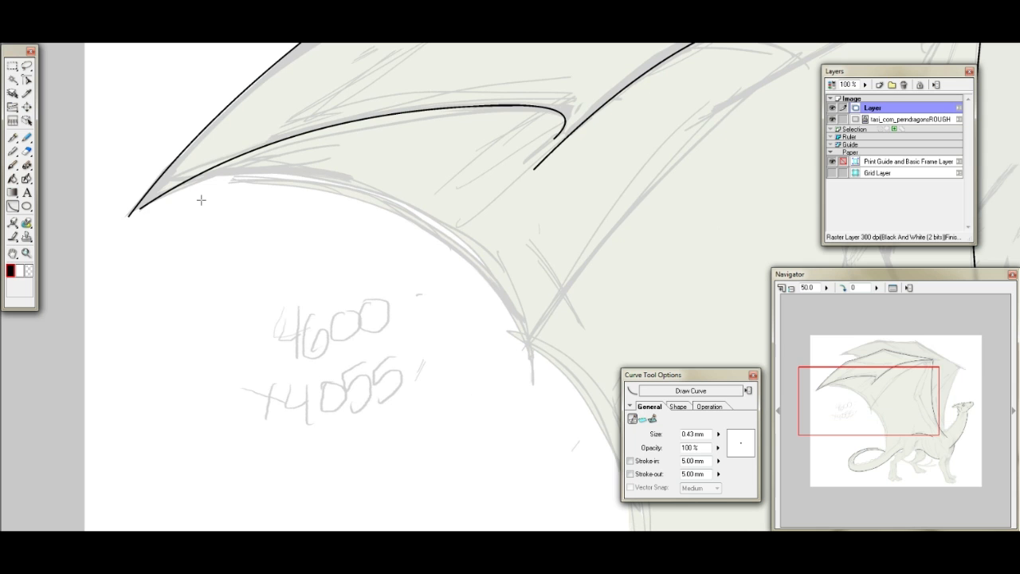
pyautogui.moveTo(141, 211); pyautogui.dragTo(529, 344)
pyautogui.click(405, 106)
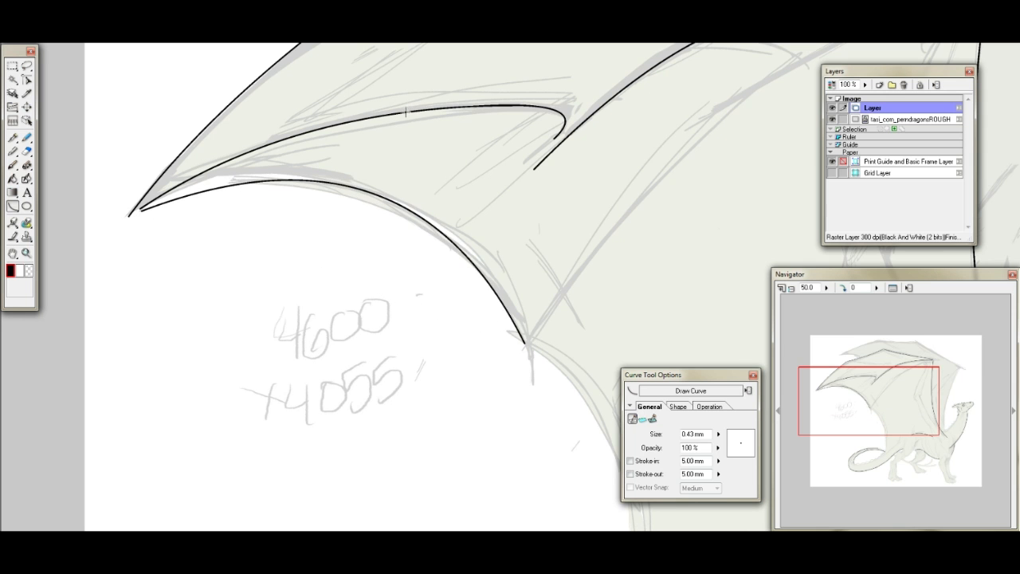
pyautogui.moveTo(937, 396); pyautogui.dragTo(964, 426)
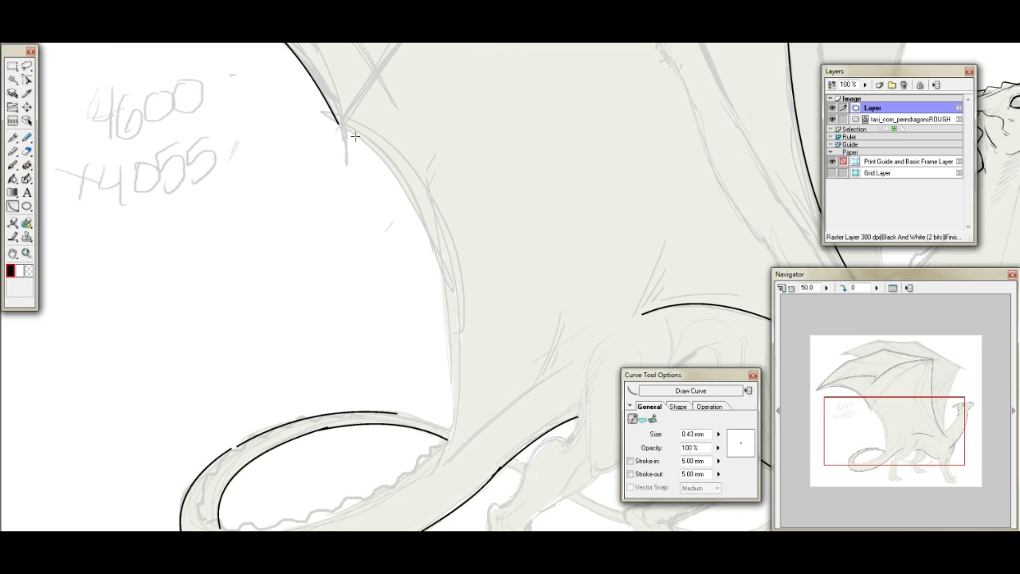
pyautogui.moveTo(346, 128); pyautogui.dragTo(449, 455)
pyautogui.click(489, 242)
# - Draw the far wing's upper edge as three joined curves from its tip, over both joints, to its wrist
pyautogui.moveTo(945, 431); pyautogui.dragTo(917, 364)
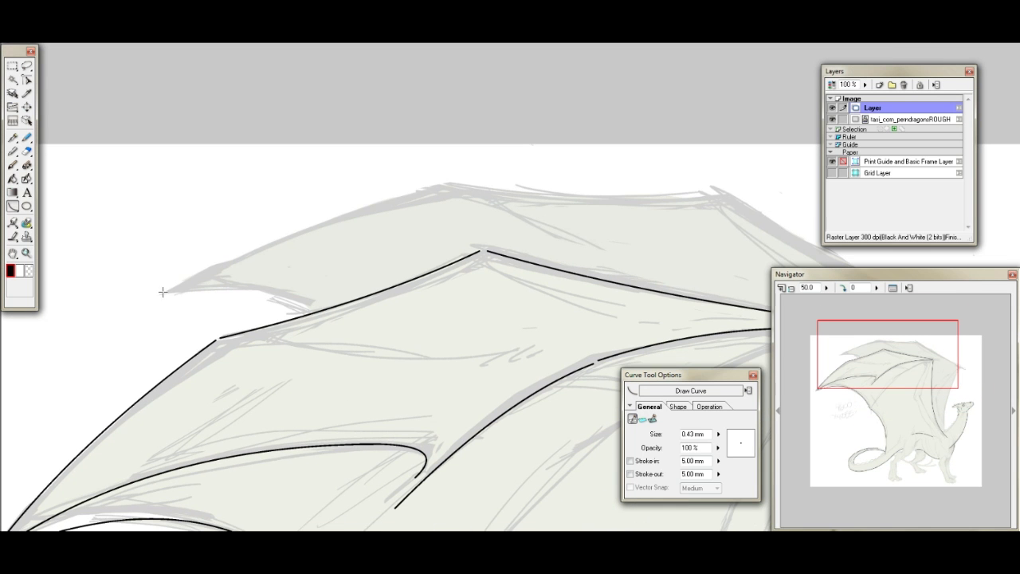
pyautogui.moveTo(170, 290); pyautogui.dragTo(443, 186)
pyautogui.click(323, 209)
pyautogui.moveTo(926, 369); pyautogui.dragTo(942, 367)
pyautogui.moveTo(325, 209); pyautogui.dragTo(602, 218)
pyautogui.click(459, 230)
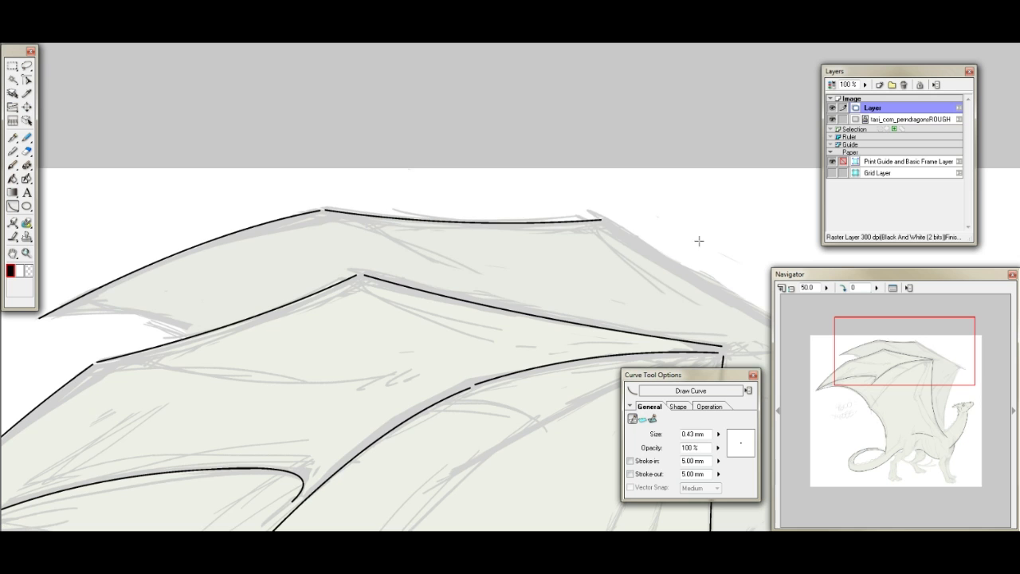
pyautogui.moveTo(912, 404); pyautogui.dragTo(959, 415)
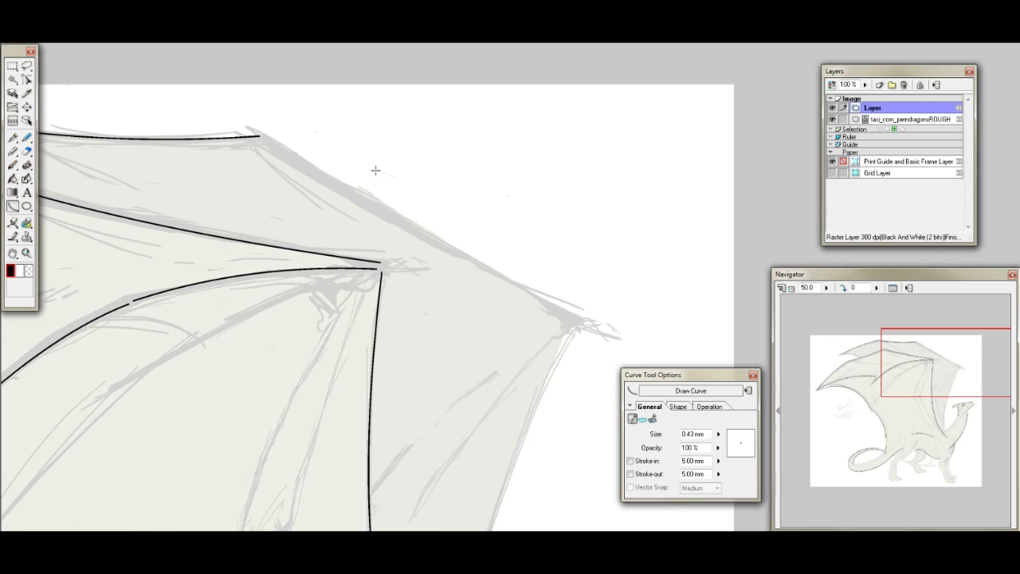
pyautogui.moveTo(263, 137)
pyautogui.mouseDown()
pyautogui.moveTo(548, 289)
pyautogui.moveTo(575, 316)
pyautogui.mouseUp()
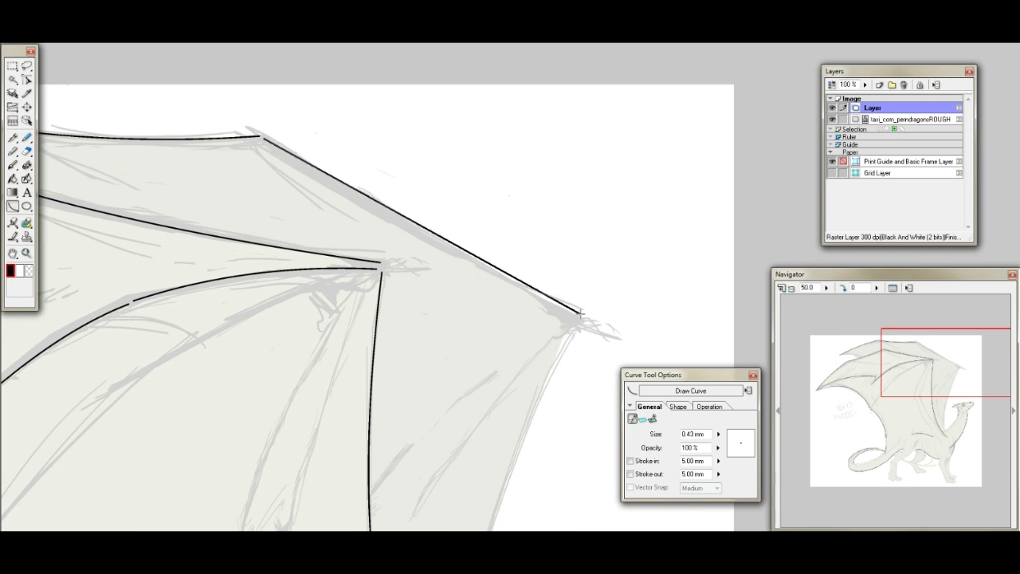
pyautogui.click(575, 316)
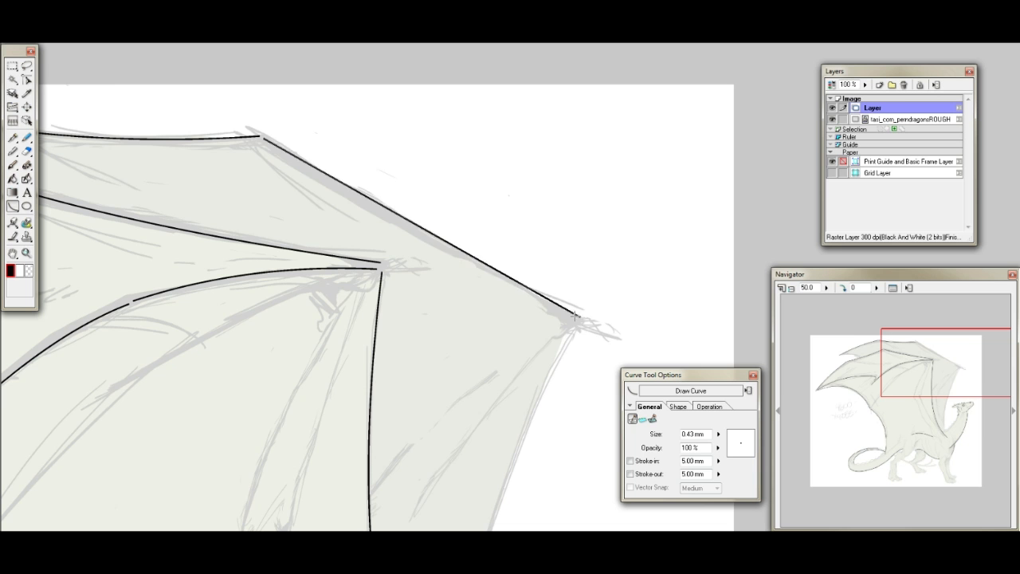
pyautogui.click(402, 217)
# - Draw the far wing's front edge as an inward-bowed curve from its wrist down to the base of the neck
pyautogui.moveTo(929, 385); pyautogui.dragTo(947, 412)
pyautogui.moveTo(483, 64)
pyautogui.mouseDown()
pyautogui.moveTo(386, 367)
pyautogui.moveTo(369, 524)
pyautogui.mouseUp()
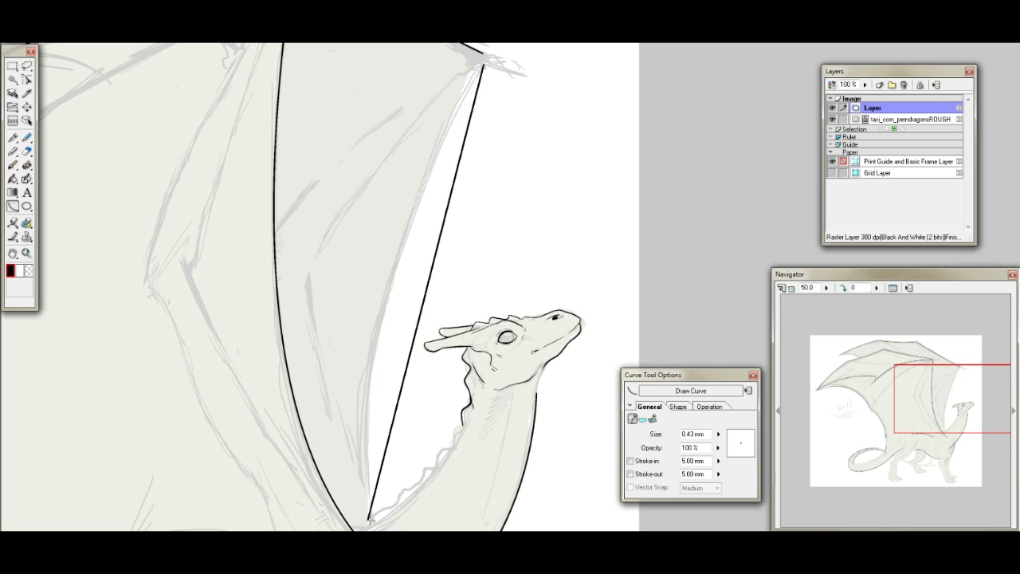
pyautogui.click(359, 250)
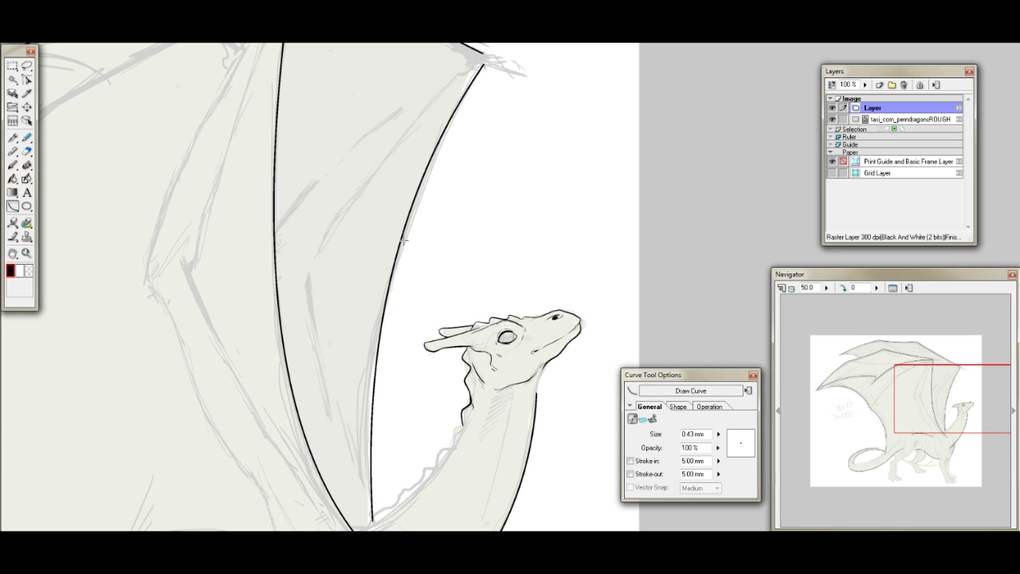
# - Using the Pen tool at 200% zoom, ink the lower front of the chest up to the chest curve and add thin fold lines inside
pyautogui.moveTo(938, 400); pyautogui.dragTo(941, 408)
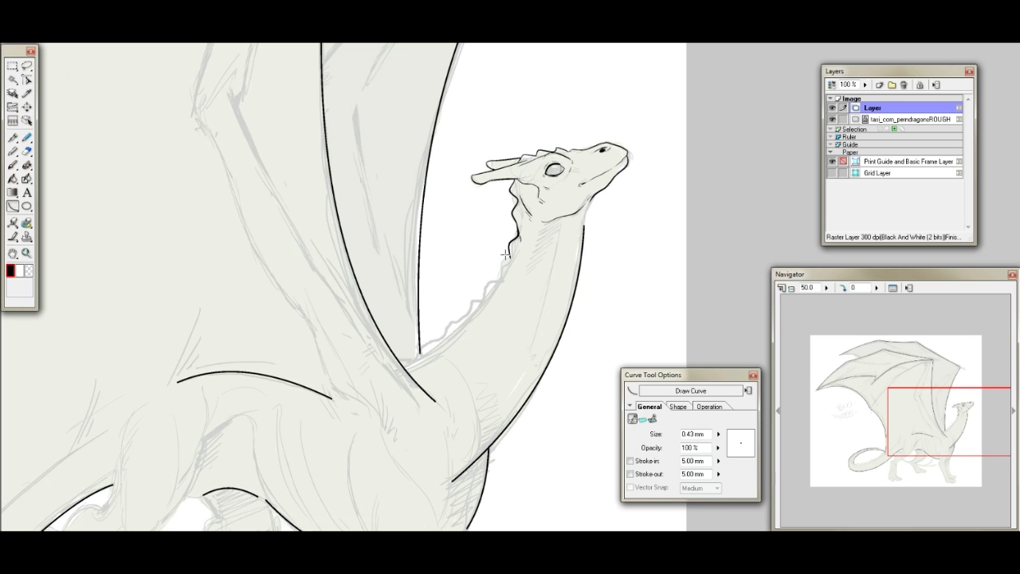
pyautogui.moveTo(894, 414); pyautogui.dragTo(926, 387)
pyautogui.click(12, 137)
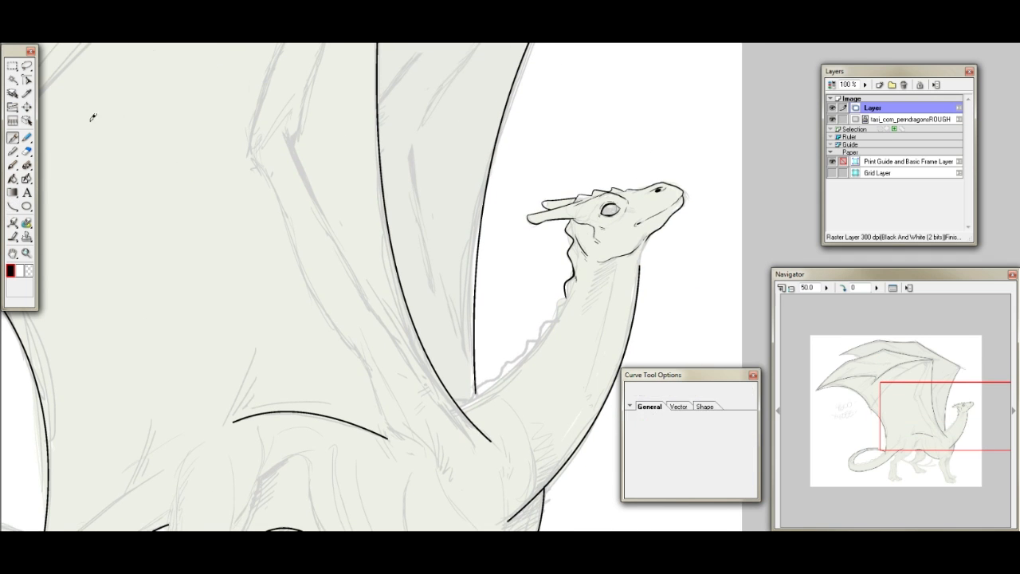
pyautogui.moveTo(937, 410); pyautogui.dragTo(937, 452)
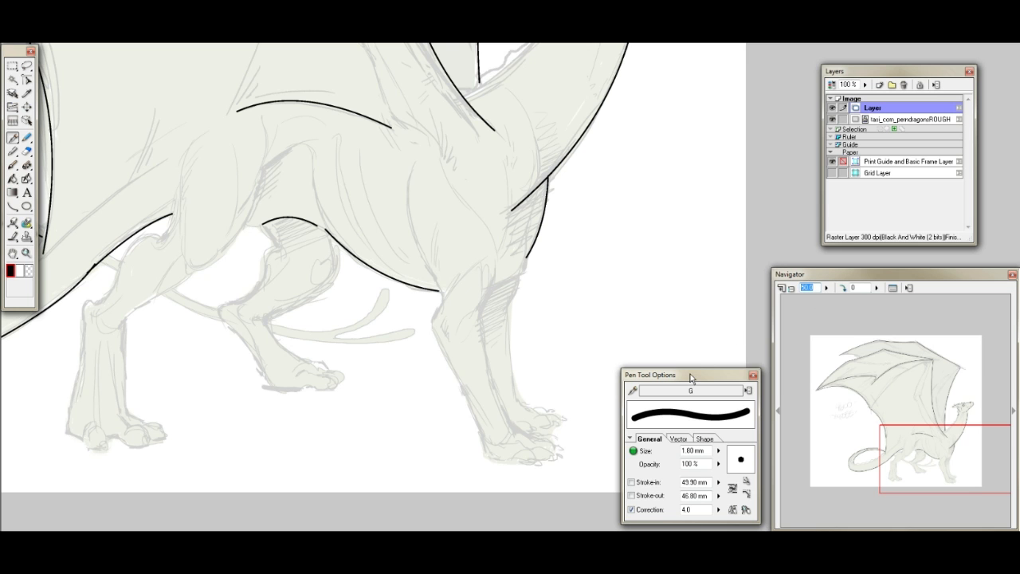
pyautogui.write('200')
pyautogui.press('Return')
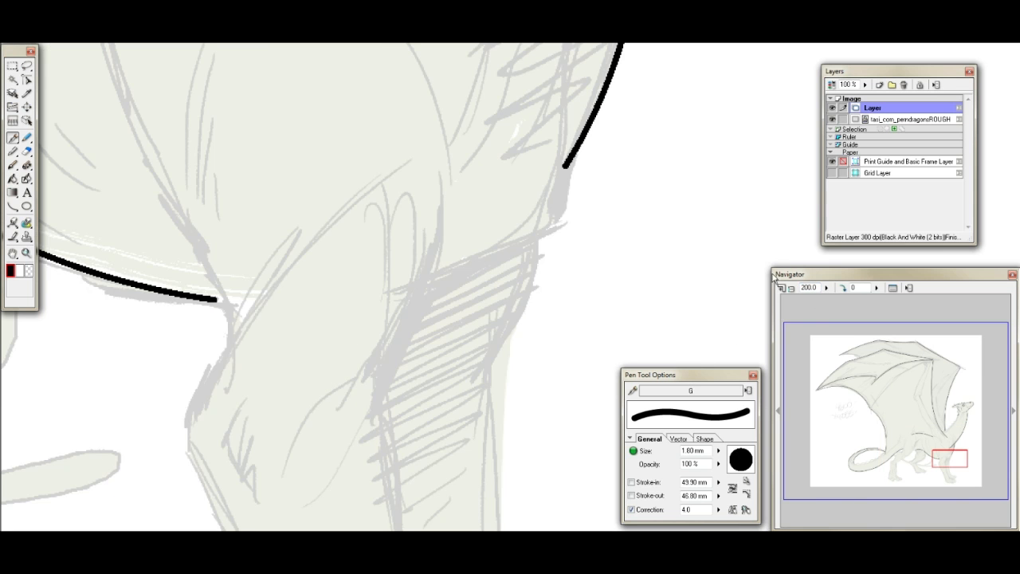
pyautogui.moveTo(929, 436); pyautogui.dragTo(954, 443)
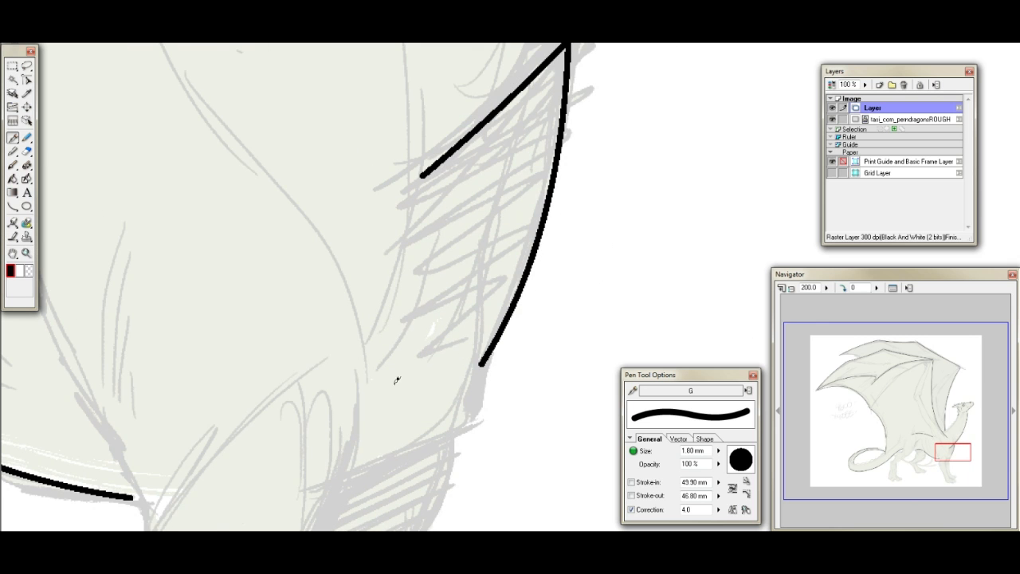
pyautogui.moveTo(371, 476); pyautogui.dragTo(469, 428)
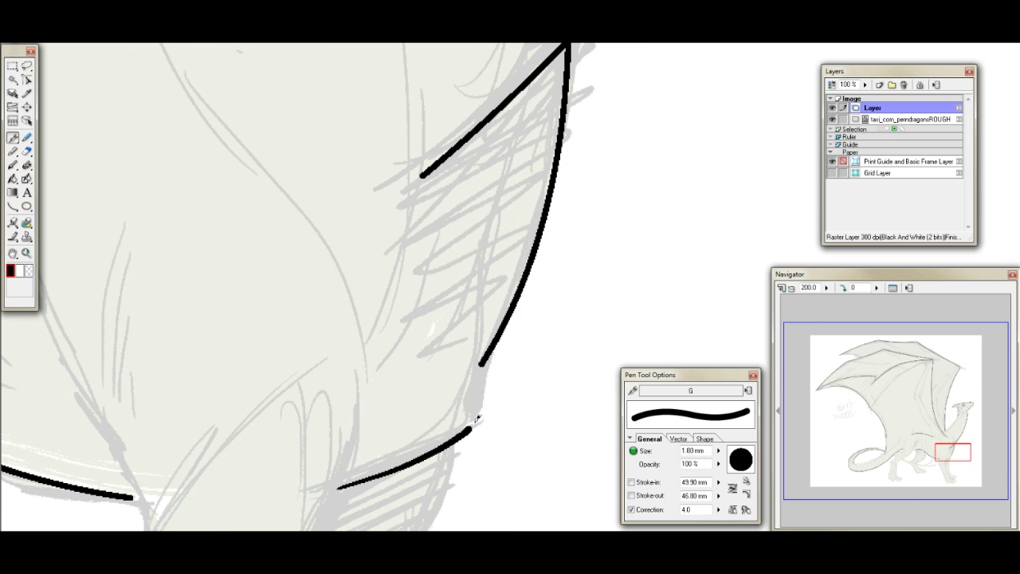
pyautogui.hotkey('ctrl', 'z')
pyautogui.moveTo(388, 470); pyautogui.dragTo(469, 421)
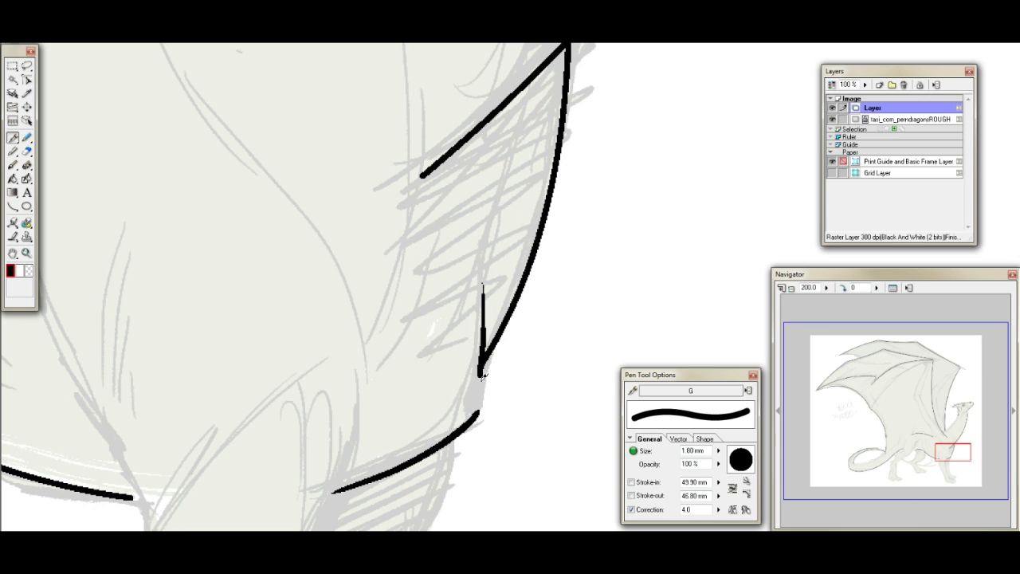
pyautogui.moveTo(483, 401); pyautogui.dragTo(479, 409)
pyautogui.moveTo(496, 196); pyautogui.dragTo(405, 390)
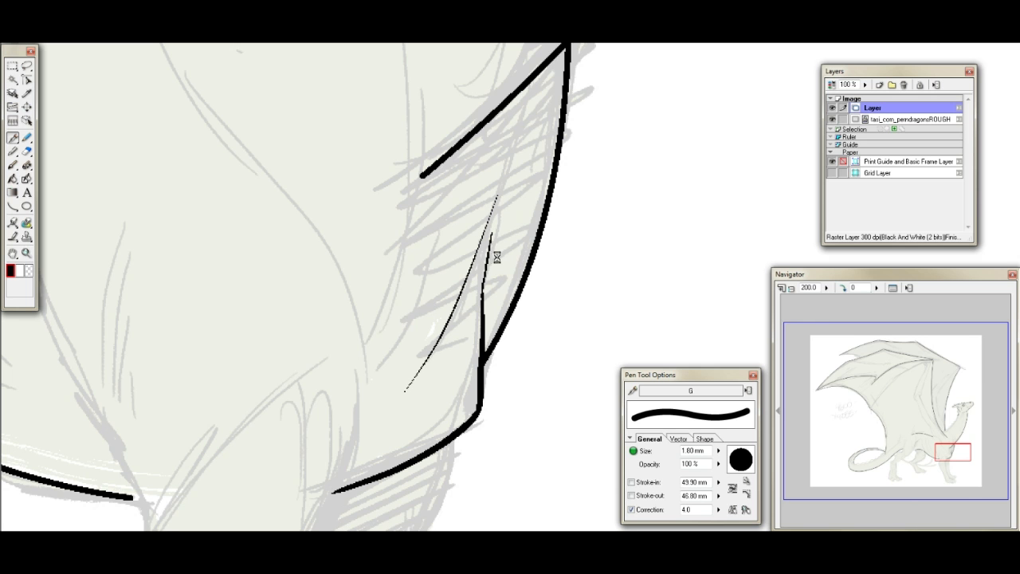
# - Ink a tapering pen stroke from the shoulder down to the lower end of the neck line, with a short tail below it
pyautogui.moveTo(950, 450); pyautogui.dragTo(946, 443)
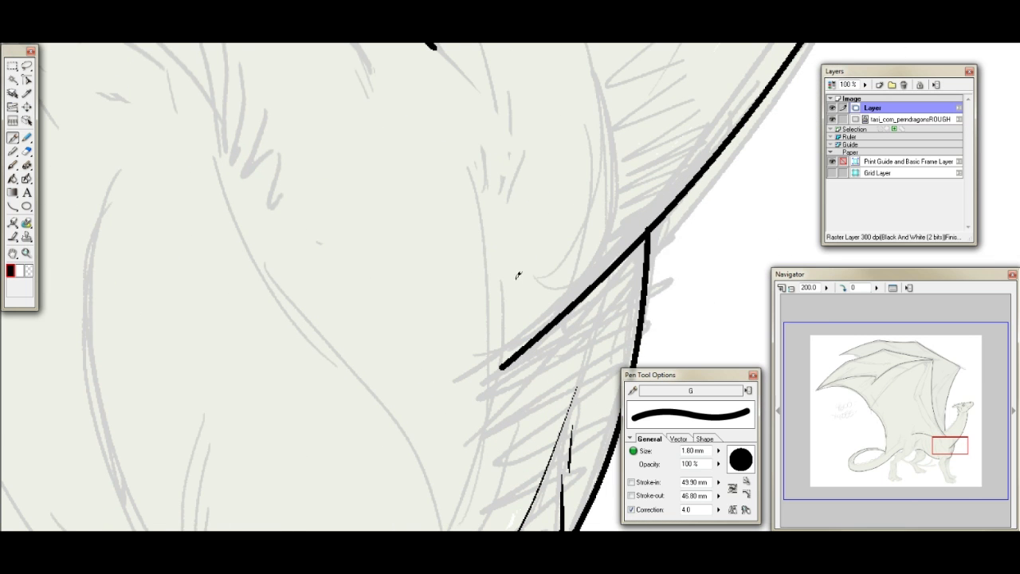
pyautogui.moveTo(494, 227)
pyautogui.mouseDown()
pyautogui.moveTo(505, 360)
pyautogui.moveTo(481, 440)
pyautogui.mouseUp()
pyautogui.hotkey('ctrl', 'z')
pyautogui.moveTo(473, 152)
pyautogui.mouseDown()
pyautogui.moveTo(507, 281)
pyautogui.moveTo(489, 422)
pyautogui.mouseUp()
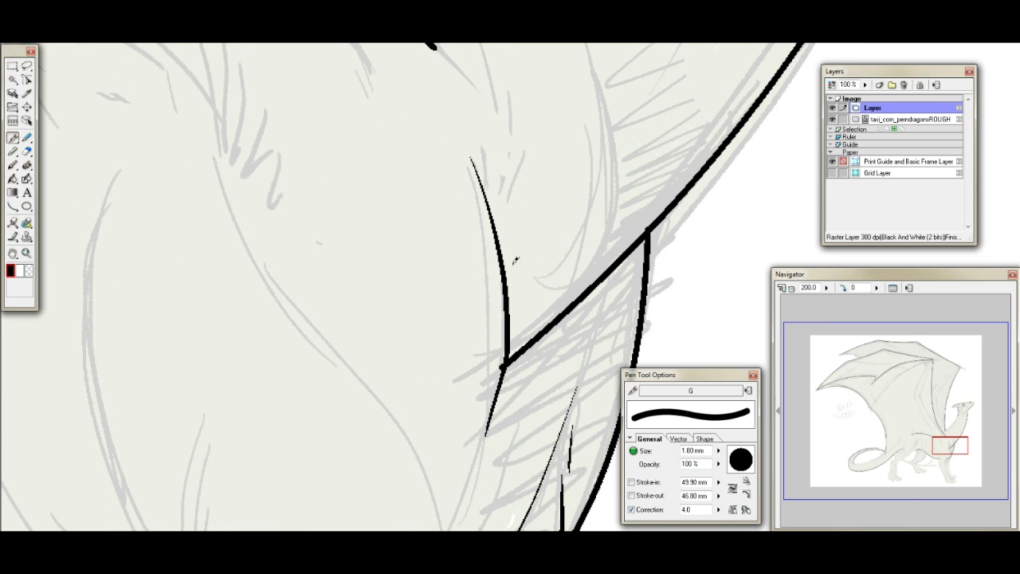
pyautogui.hotkey('ctrl', 'z')
pyautogui.moveTo(480, 165); pyautogui.dragTo(502, 358)
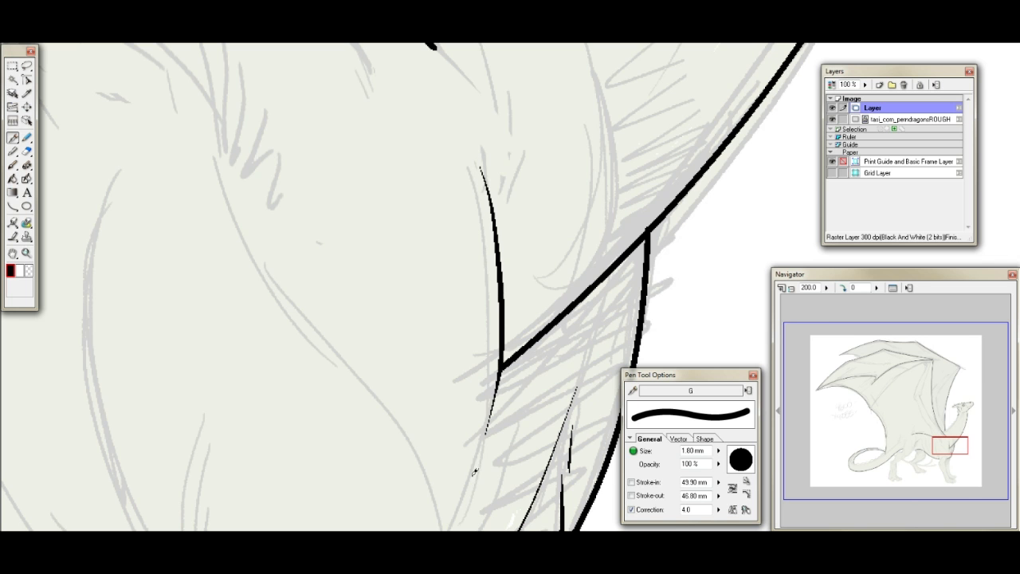
# - Extend the wing arm's front line over the shoulder with a tapering curve and add a thin curved stroke along its outer side
pyautogui.moveTo(943, 444)
pyautogui.mouseDown()
pyautogui.moveTo(933, 431)
pyautogui.moveTo(940, 429)
pyautogui.mouseUp()
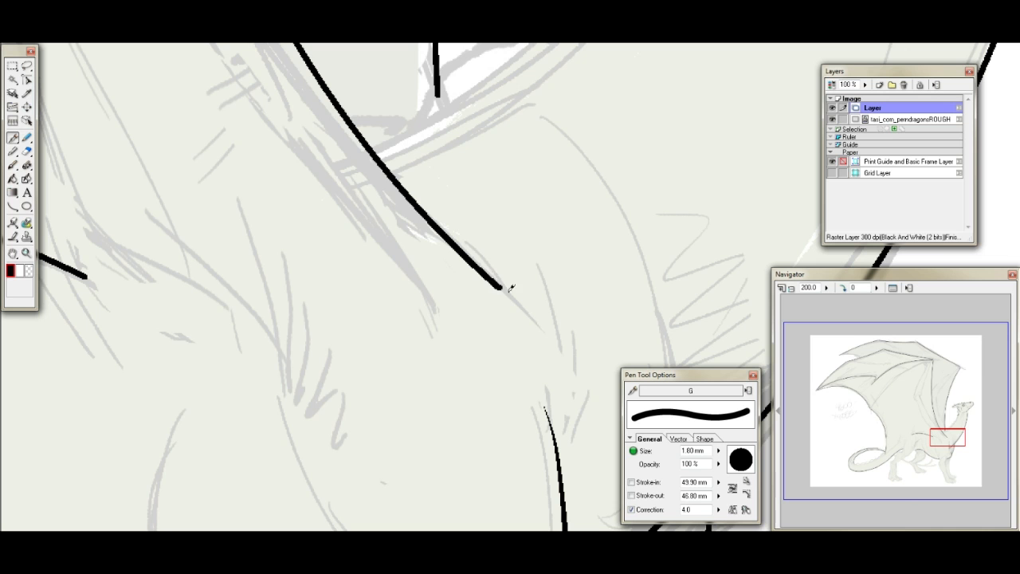
pyautogui.moveTo(496, 279); pyautogui.dragTo(547, 359)
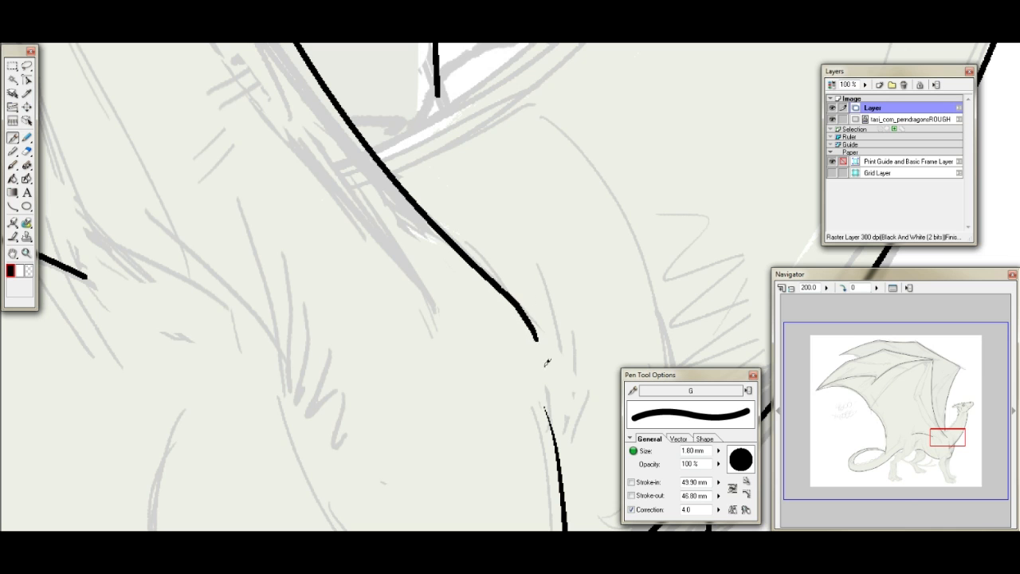
pyautogui.moveTo(471, 239); pyautogui.dragTo(546, 347)
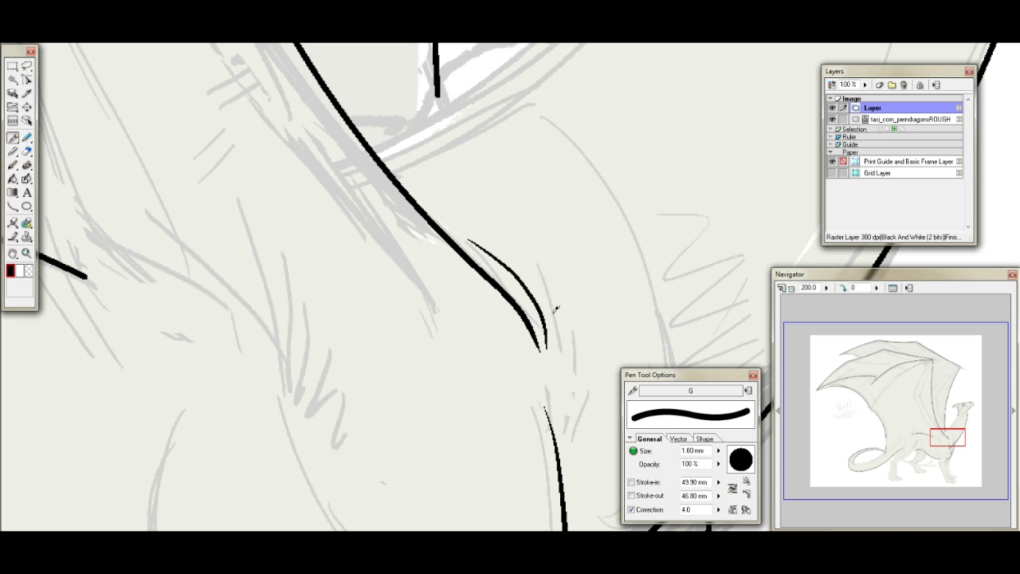
pyautogui.hotkey('ctrl', 'z')
pyautogui.moveTo(483, 259); pyautogui.dragTo(558, 338)
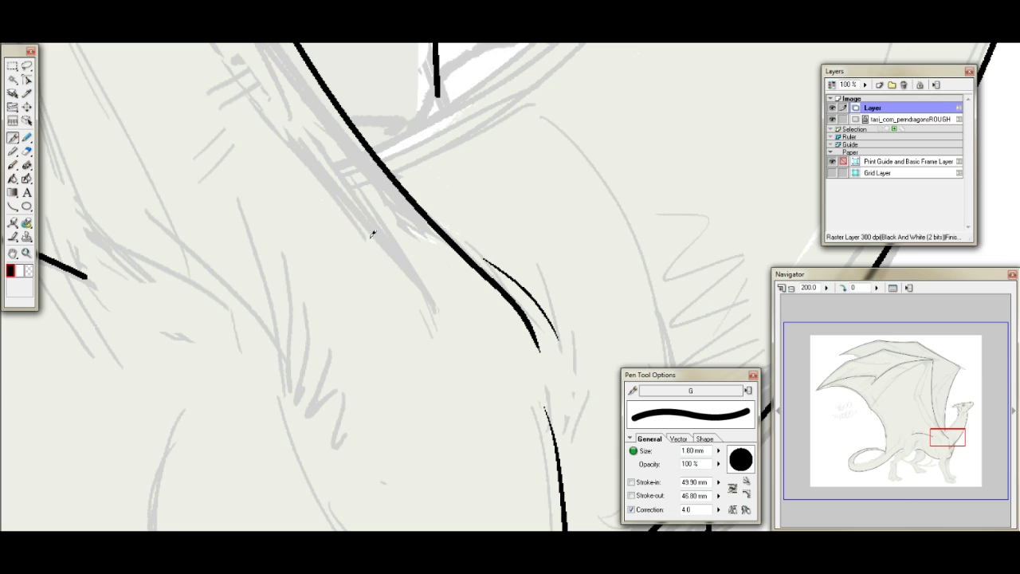
# - Ink the wing arm's rear edge beside the first line, erase its lower half and redraw that end as a short outward curve
pyautogui.moveTo(301, 155)
pyautogui.mouseDown()
pyautogui.moveTo(402, 259)
pyautogui.moveTo(431, 304)
pyautogui.moveTo(451, 371)
pyautogui.moveTo(442, 341)
pyautogui.moveTo(475, 396)
pyautogui.mouseUp()
pyautogui.moveTo(398, 269); pyautogui.dragTo(421, 335)
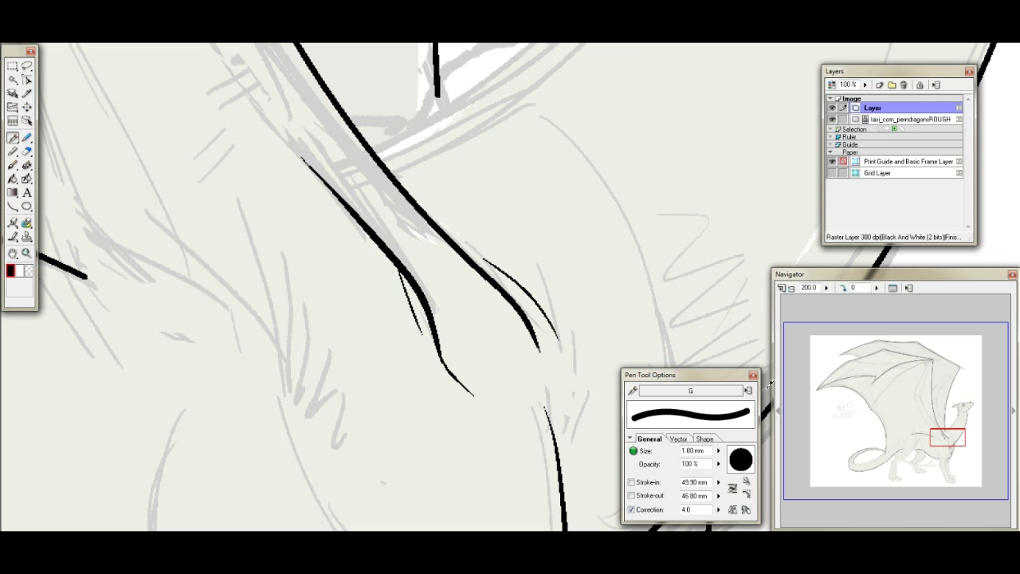
pyautogui.moveTo(953, 431)
pyautogui.mouseDown()
pyautogui.moveTo(935, 417)
pyautogui.moveTo(934, 427)
pyautogui.mouseUp()
pyautogui.click(26, 151)
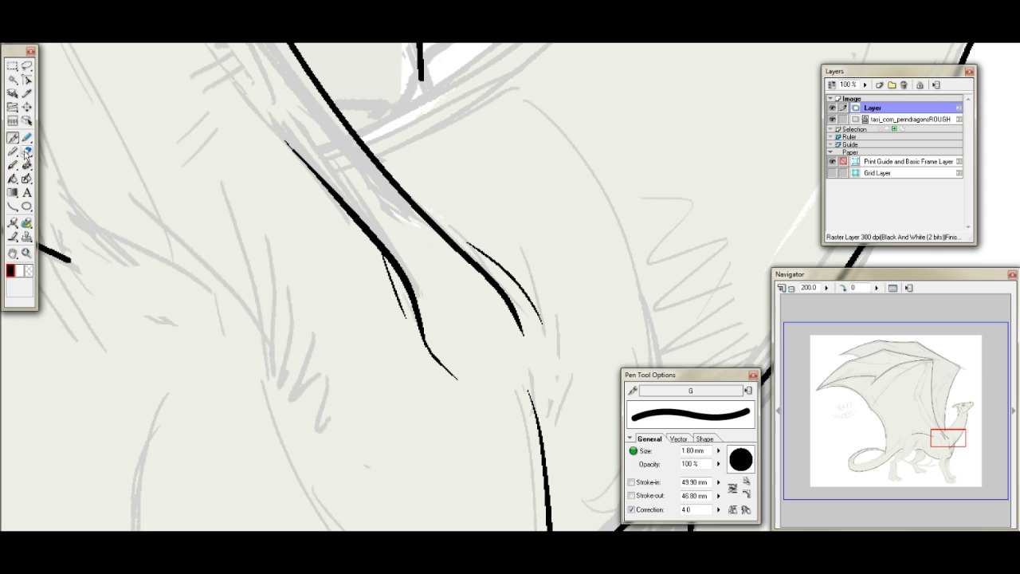
pyautogui.moveTo(392, 260)
pyautogui.mouseDown()
pyautogui.moveTo(406, 293)
pyautogui.moveTo(458, 379)
pyautogui.mouseUp()
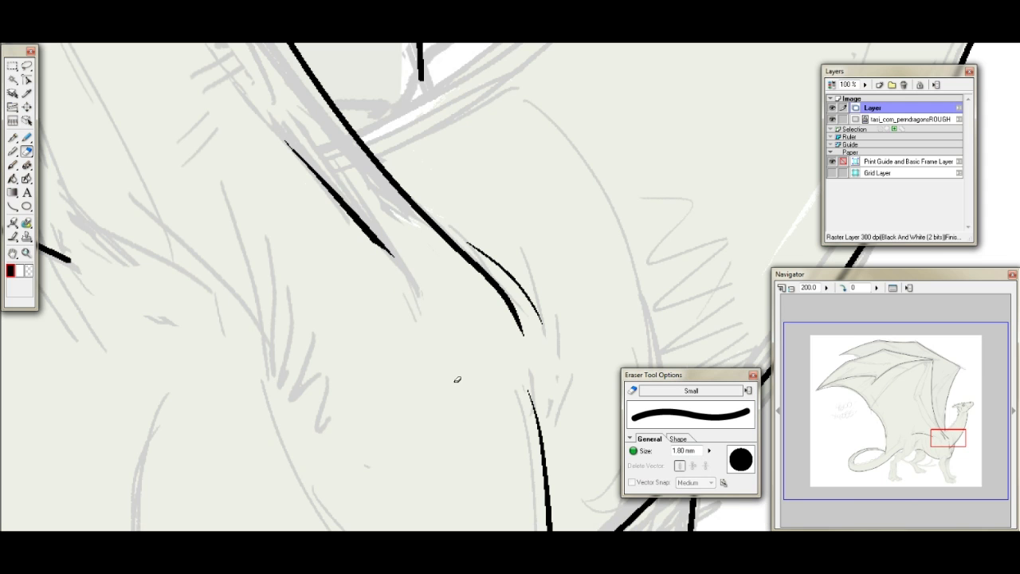
pyautogui.click(13, 137)
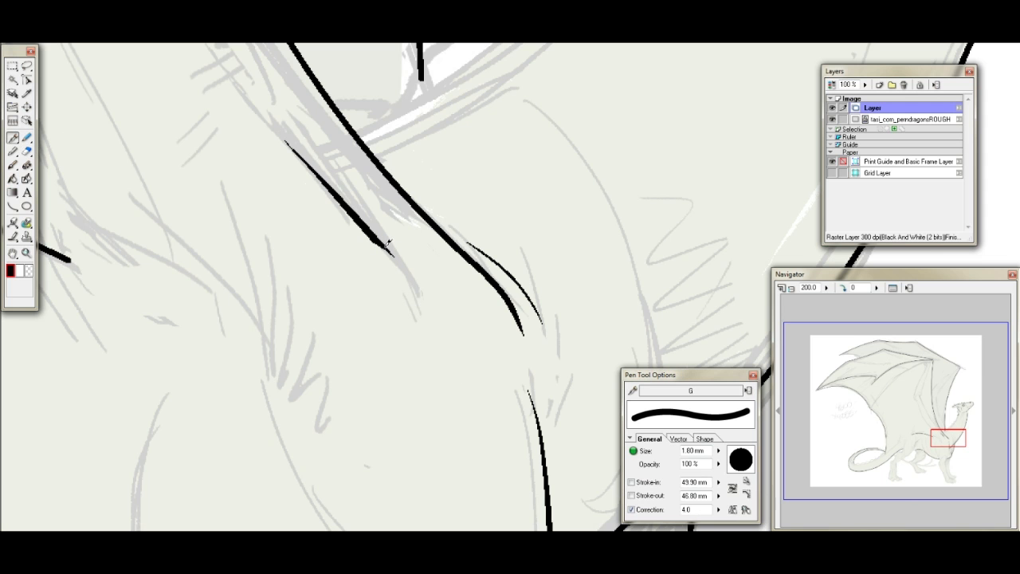
pyautogui.moveTo(389, 244); pyautogui.dragTo(438, 304)
pyautogui.moveTo(392, 242); pyautogui.dragTo(416, 253)
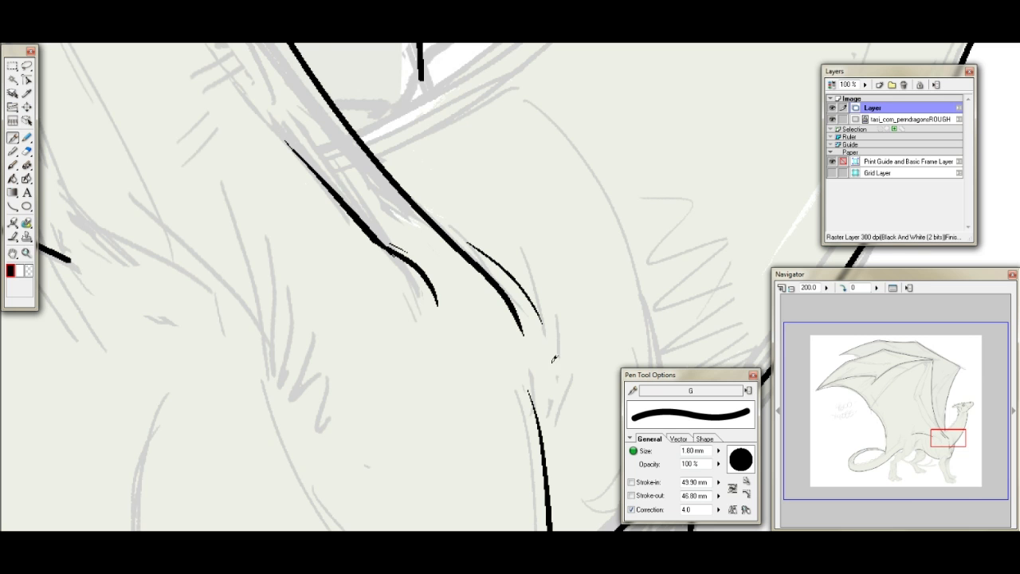
# - Ink the near front foot's closest toe with its claw, plus the heel and sole running to the claw
pyautogui.moveTo(958, 429); pyautogui.dragTo(960, 476)
pyautogui.moveTo(334, 265); pyautogui.dragTo(360, 286)
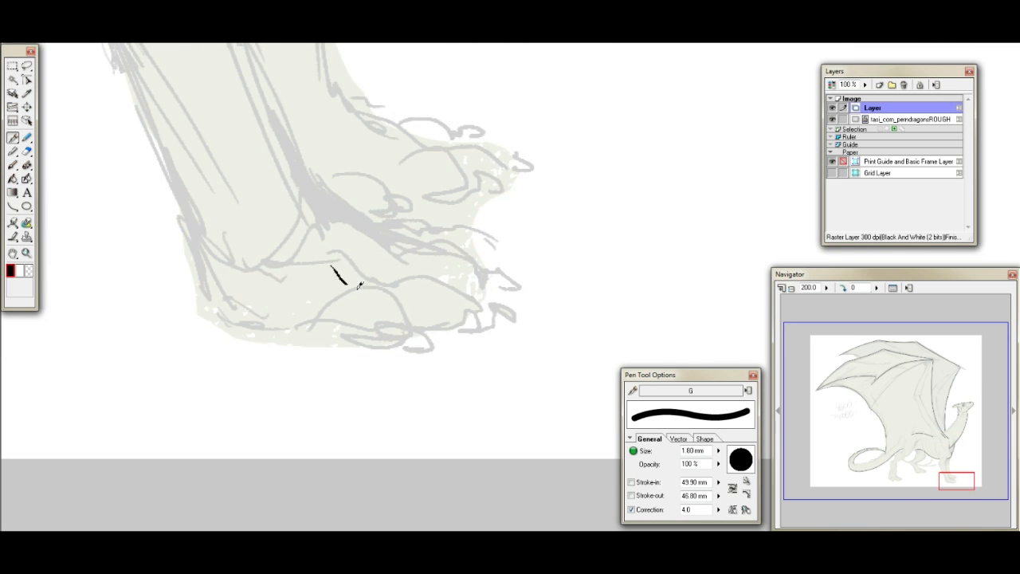
pyautogui.hotkey('ctrl', 'z')
pyautogui.moveTo(300, 233)
pyautogui.mouseDown()
pyautogui.moveTo(364, 279)
pyautogui.moveTo(341, 283)
pyautogui.moveTo(380, 279)
pyautogui.moveTo(401, 295)
pyautogui.moveTo(411, 317)
pyautogui.moveTo(386, 308)
pyautogui.moveTo(413, 332)
pyautogui.moveTo(376, 332)
pyautogui.mouseUp()
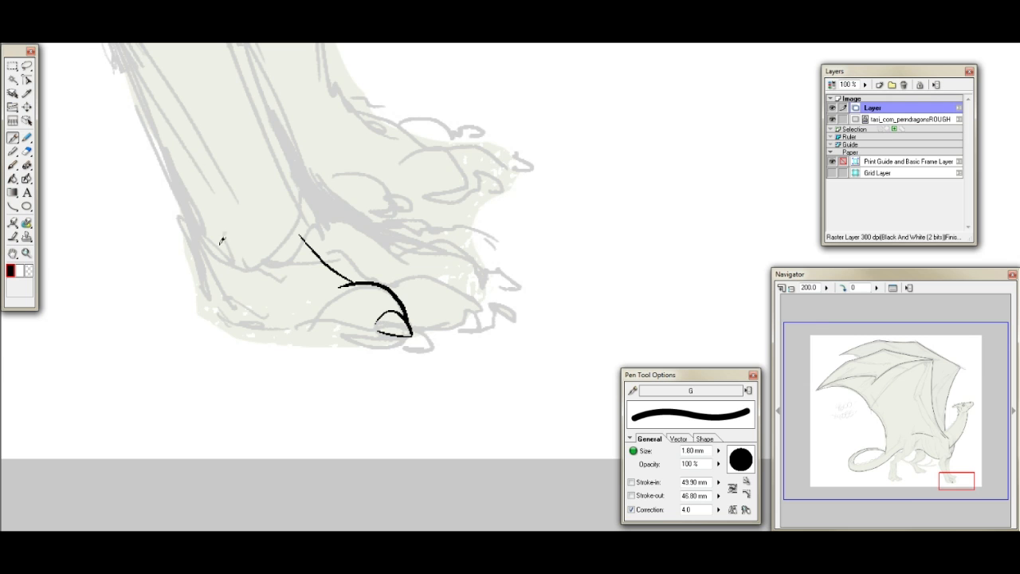
pyautogui.moveTo(192, 231)
pyautogui.mouseDown()
pyautogui.moveTo(199, 284)
pyautogui.moveTo(235, 318)
pyautogui.moveTo(403, 333)
pyautogui.mouseUp()
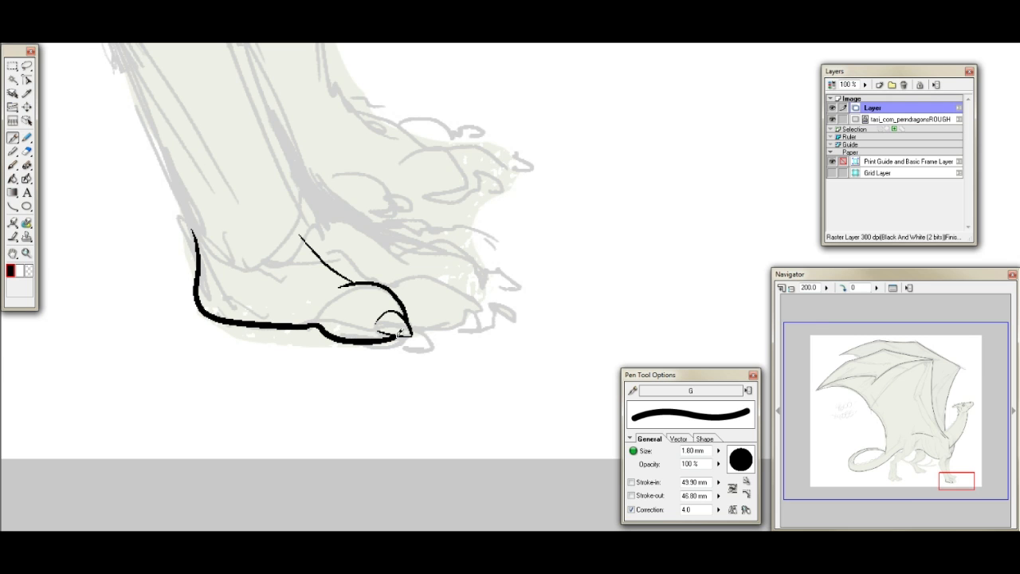
# - Ink the near front foot's middle toe with its claw and add crease lines around both claws
pyautogui.moveTo(290, 185)
pyautogui.mouseDown()
pyautogui.moveTo(399, 271)
pyautogui.moveTo(439, 267)
pyautogui.moveTo(460, 291)
pyautogui.mouseUp()
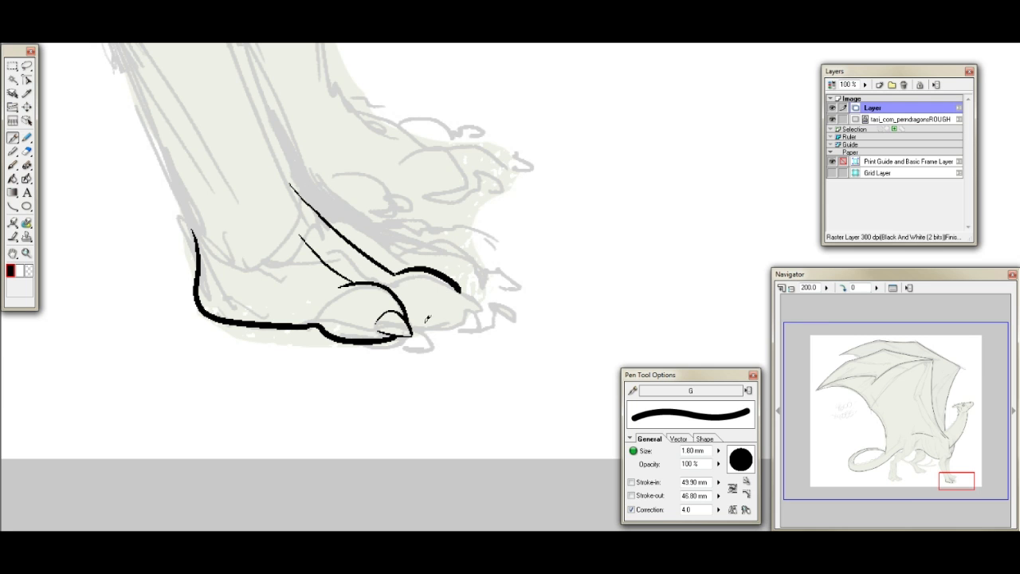
pyautogui.moveTo(413, 322)
pyautogui.mouseDown()
pyautogui.moveTo(460, 321)
pyautogui.moveTo(491, 304)
pyautogui.moveTo(488, 316)
pyautogui.moveTo(461, 322)
pyautogui.moveTo(468, 308)
pyautogui.mouseUp()
pyautogui.moveTo(403, 307)
pyautogui.mouseDown()
pyautogui.moveTo(390, 299)
pyautogui.moveTo(378, 314)
pyautogui.mouseUp()
pyautogui.moveTo(459, 285); pyautogui.dragTo(461, 303)
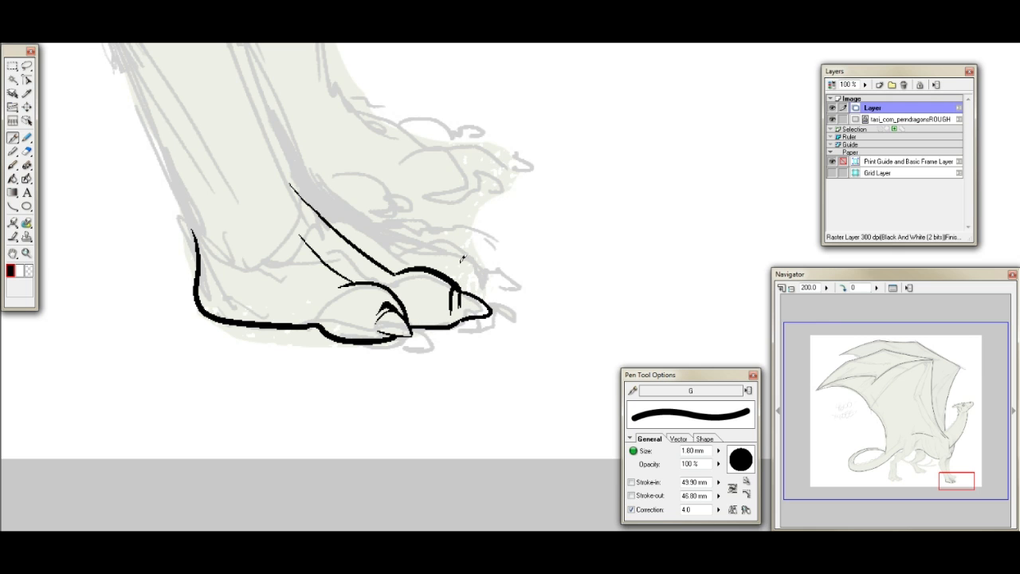
# - Ink the near front foot's third toe behind the middle one, including its claw and the crease at the claw's base
pyautogui.moveTo(960, 475); pyautogui.dragTo(961, 473)
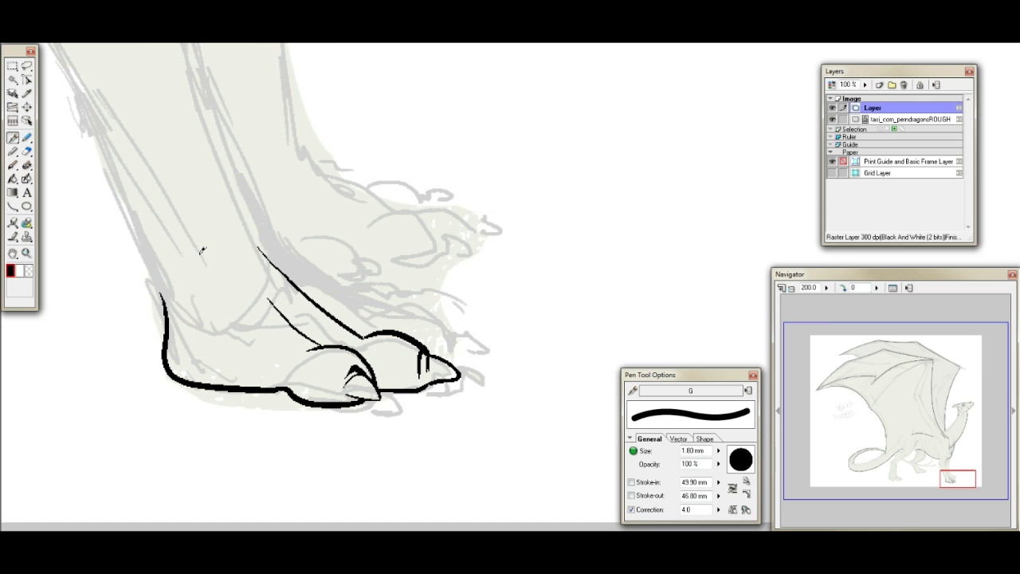
pyautogui.moveTo(276, 238); pyautogui.dragTo(379, 323)
pyautogui.hotkey('ctrl', 'z')
pyautogui.moveTo(281, 246); pyautogui.dragTo(387, 328)
pyautogui.hotkey('ctrl', 'z')
pyautogui.moveTo(288, 247); pyautogui.dragTo(386, 317)
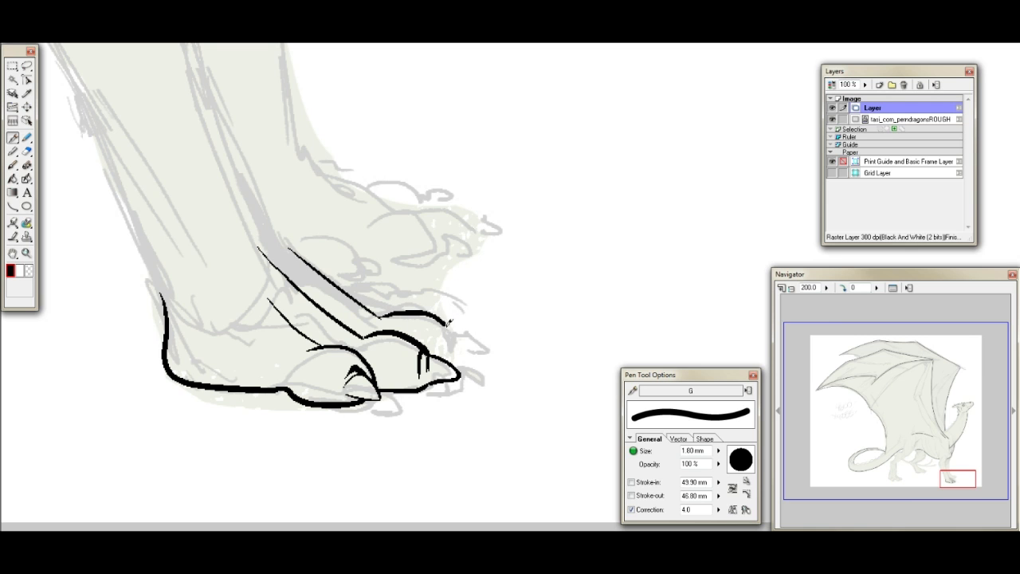
pyautogui.moveTo(383, 316)
pyautogui.mouseDown()
pyautogui.moveTo(432, 309)
pyautogui.moveTo(446, 326)
pyautogui.moveTo(484, 353)
pyautogui.mouseUp()
pyautogui.hotkey('ctrl', 'z')
pyautogui.moveTo(448, 324)
pyautogui.mouseDown()
pyautogui.moveTo(476, 353)
pyautogui.moveTo(455, 354)
pyautogui.moveTo(439, 323)
pyautogui.moveTo(448, 352)
pyautogui.mouseUp()
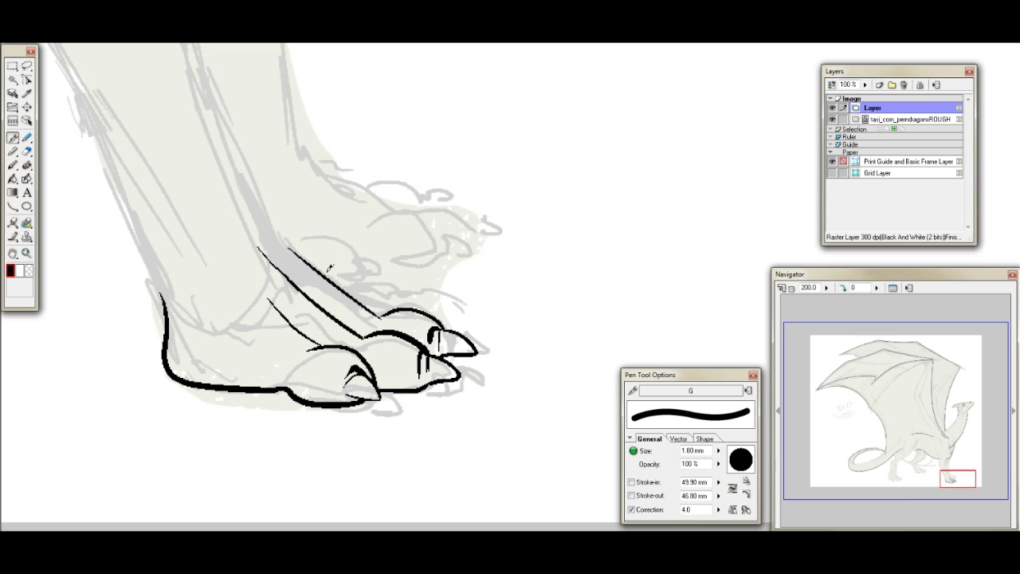
# - Ink the upper edge of the toe farthest back on the near front foot, parallel to the third toe's line
pyautogui.moveTo(328, 272)
pyautogui.mouseDown()
pyautogui.moveTo(374, 299)
pyautogui.moveTo(420, 308)
pyautogui.moveTo(420, 298)
pyautogui.moveTo(383, 300)
pyautogui.moveTo(418, 308)
pyautogui.mouseUp()
pyautogui.hotkey('ctrl', 'z')
pyautogui.hotkey('ctrl', 'z')
pyautogui.moveTo(279, 223)
pyautogui.mouseDown()
pyautogui.moveTo(380, 302)
pyautogui.moveTo(440, 289)
pyautogui.moveTo(381, 293)
pyautogui.moveTo(429, 296)
pyautogui.mouseUp()
pyautogui.hotkey('ctrl', 'z')
# - Set the pen's Correction value to 2
pyautogui.click(691, 510)
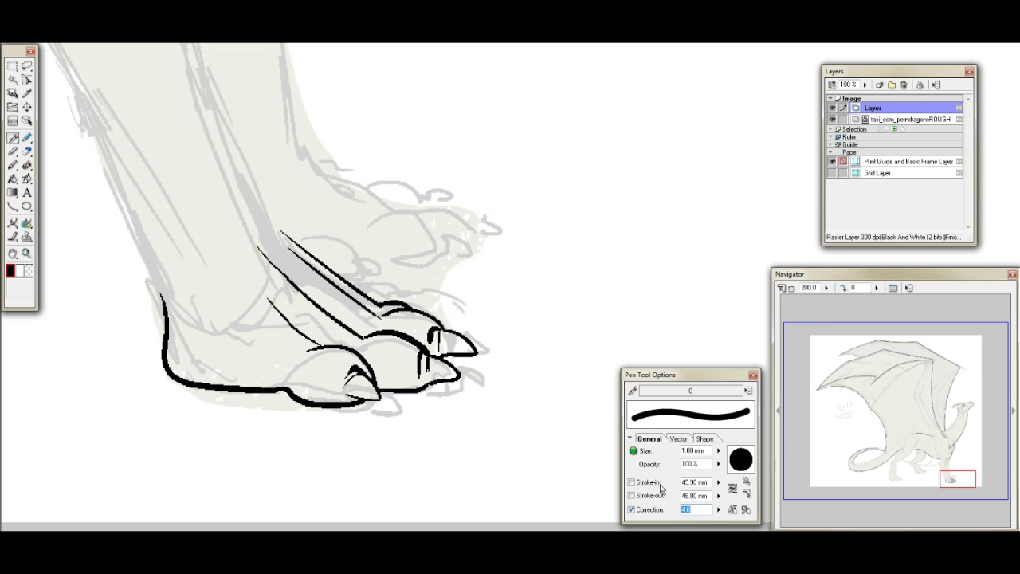
pyautogui.moveTo(953, 476); pyautogui.dragTo(952, 473)
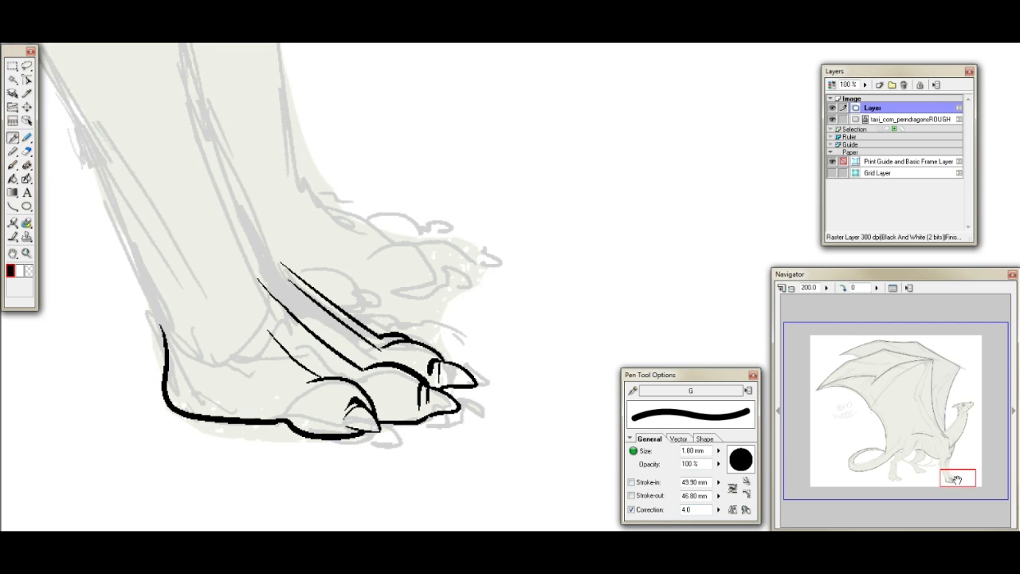
pyautogui.click(695, 509)
pyautogui.write('2')
# - Turn off Stroke-out for the pen and ink two short crease marks behind the closest toe's knuckle
pyautogui.moveTo(962, 474); pyautogui.dragTo(960, 475)
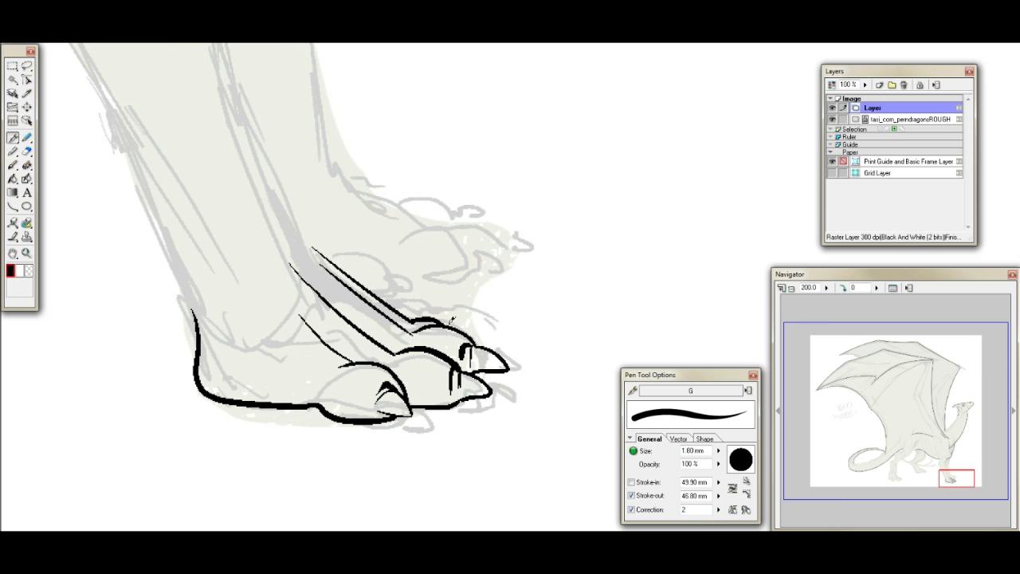
pyautogui.moveTo(599, 243)
pyautogui.mouseDown()
pyautogui.moveTo(588, 286)
pyautogui.moveTo(612, 330)
pyautogui.mouseUp()
pyautogui.hotkey('ctrl', 'z')
pyautogui.click(632, 495)
pyautogui.moveTo(321, 359); pyautogui.dragTo(318, 368)
pyautogui.moveTo(329, 357); pyautogui.dragTo(325, 369)
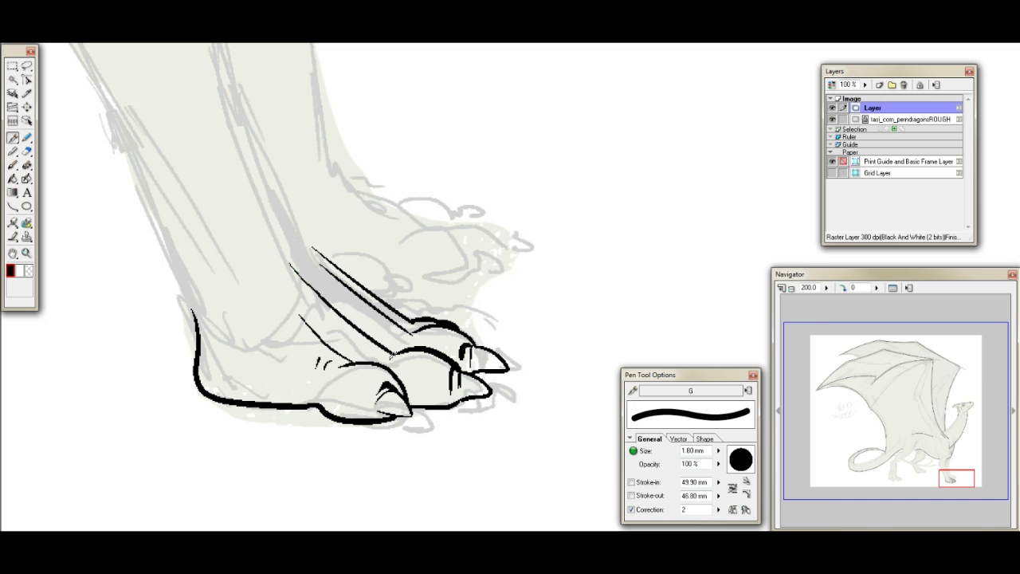
# - Ink the near foreleg's front edge from mid-leg down to the rearmost toe, erasing the surplus line under it
pyautogui.moveTo(965, 479); pyautogui.dragTo(963, 477)
pyautogui.moveTo(307, 132)
pyautogui.mouseDown()
pyautogui.moveTo(404, 343)
pyautogui.moveTo(427, 361)
pyautogui.moveTo(411, 322)
pyautogui.moveTo(449, 360)
pyautogui.moveTo(495, 388)
pyautogui.mouseUp()
pyautogui.click(26, 150)
pyautogui.moveTo(397, 307)
pyautogui.mouseDown()
pyautogui.moveTo(486, 369)
pyautogui.moveTo(413, 352)
pyautogui.moveTo(486, 391)
pyautogui.mouseUp()
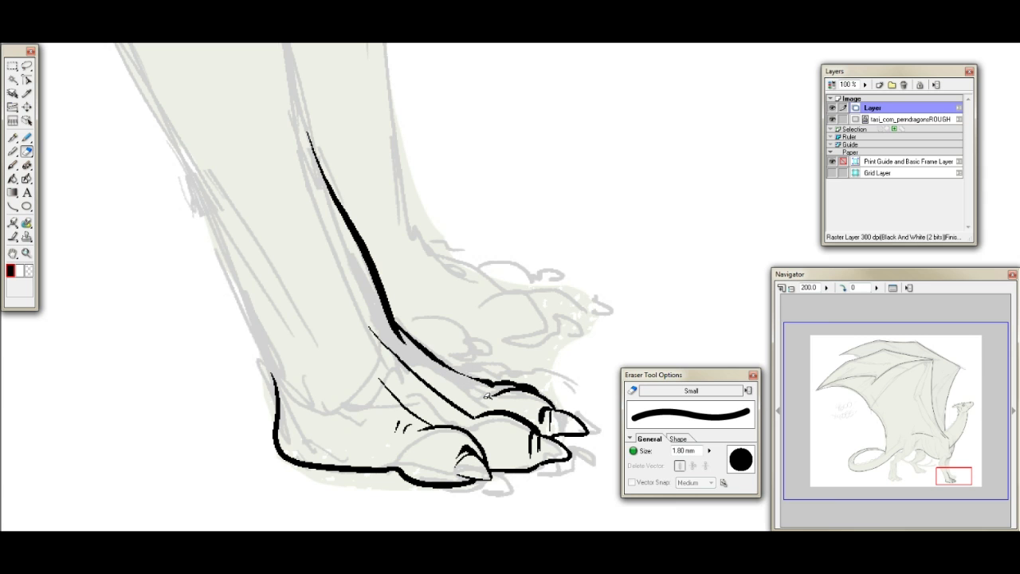
# - Ink the top edge of the far front foot as a tapering stroke from the ankle towards the toes, with a thin tendon line below
pyautogui.click(13, 137)
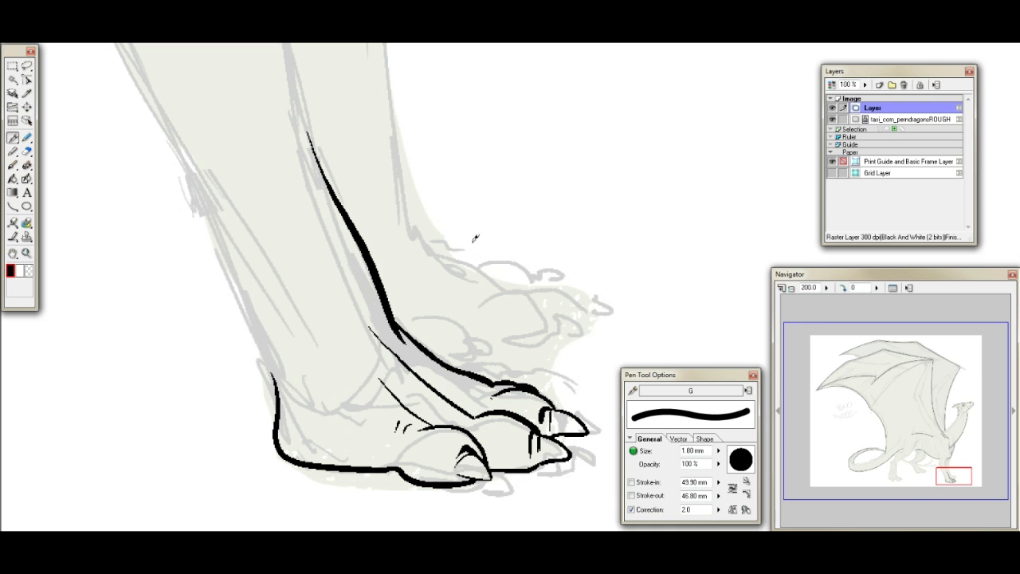
pyautogui.moveTo(408, 211); pyautogui.dragTo(483, 277)
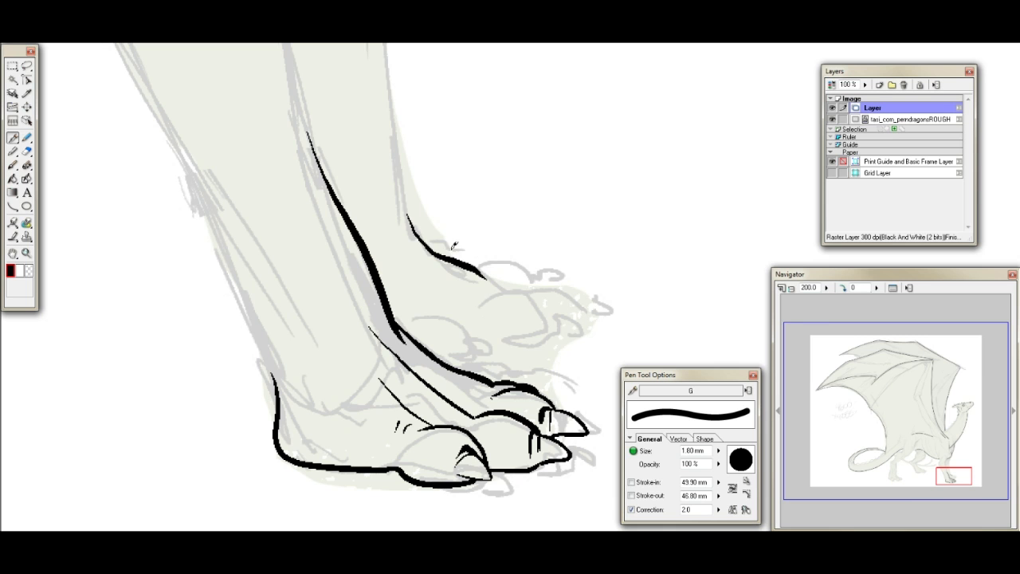
pyautogui.hotkey('ctrl', 'z')
pyautogui.moveTo(411, 228)
pyautogui.mouseDown()
pyautogui.moveTo(479, 297)
pyautogui.moveTo(495, 289)
pyautogui.mouseUp()
pyautogui.hotkey('ctrl', 'z')
pyautogui.moveTo(441, 254); pyautogui.dragTo(500, 285)
pyautogui.moveTo(413, 228); pyautogui.dragTo(500, 277)
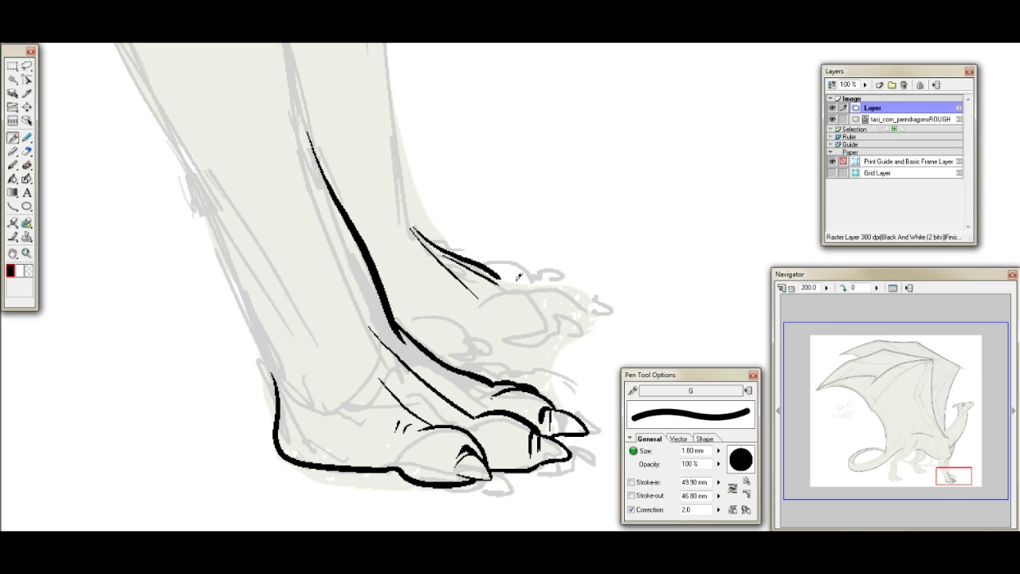
pyautogui.moveTo(964, 470); pyautogui.dragTo(959, 451)
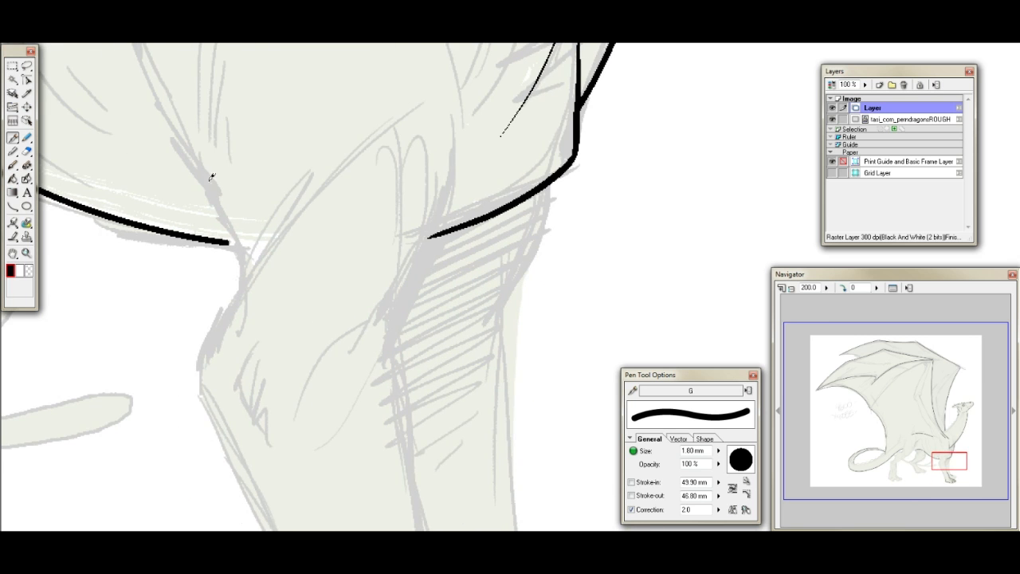
pyautogui.moveTo(197, 173)
pyautogui.mouseDown()
pyautogui.moveTo(241, 269)
pyautogui.moveTo(215, 323)
pyautogui.moveTo(203, 394)
pyautogui.mouseUp()
pyautogui.moveTo(370, 137); pyautogui.dragTo(257, 238)
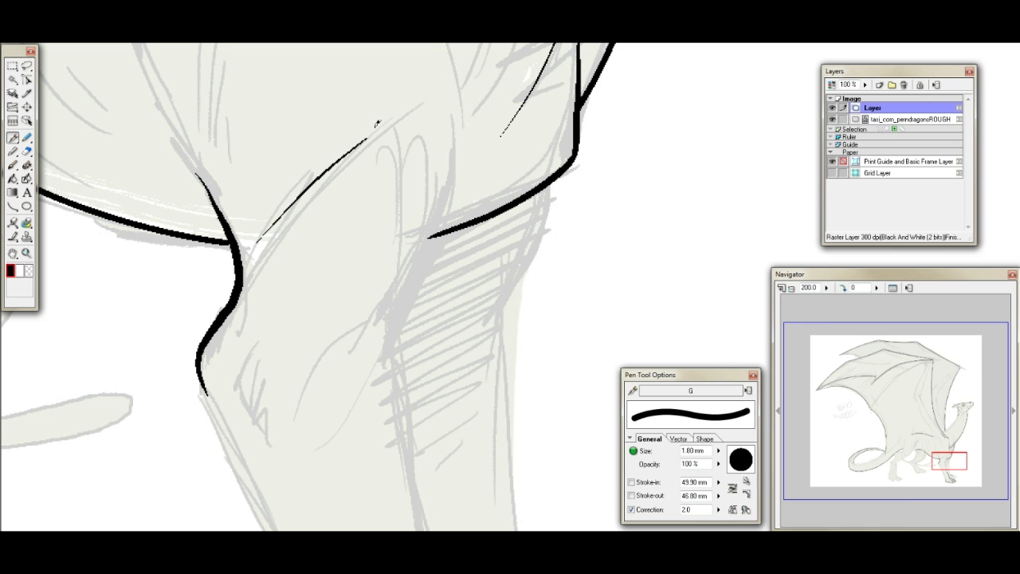
pyautogui.hotkey('ctrl', 'z')
pyautogui.moveTo(372, 128); pyautogui.dragTo(281, 243)
pyautogui.hotkey('ctrl', 'z')
pyautogui.hotkey('ctrl', 'z')
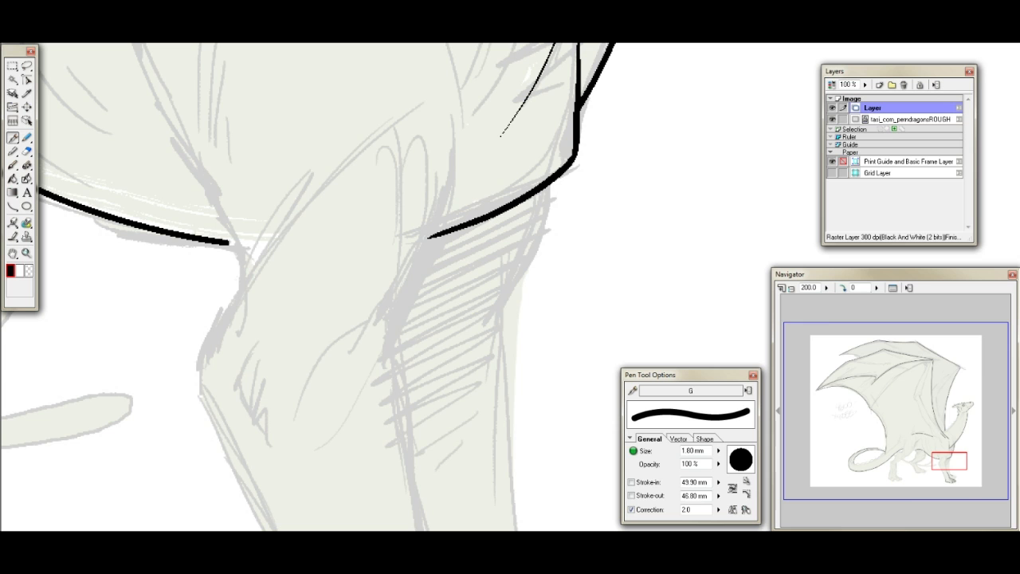
# - Set the pen's Correction to 3 and ink the near foreleg's rear edge in one S-curve from the belly down to the elbow
pyautogui.press('BackSpace')
pyautogui.press('BackSpace')
pyautogui.press('BackSpace')
pyautogui.write('3')
pyautogui.moveTo(176, 141)
pyautogui.mouseDown()
pyautogui.moveTo(243, 248)
pyautogui.moveTo(196, 381)
pyautogui.mouseUp()
pyautogui.hotkey('ctrl', 'z')
pyautogui.moveTo(966, 458); pyautogui.dragTo(953, 455)
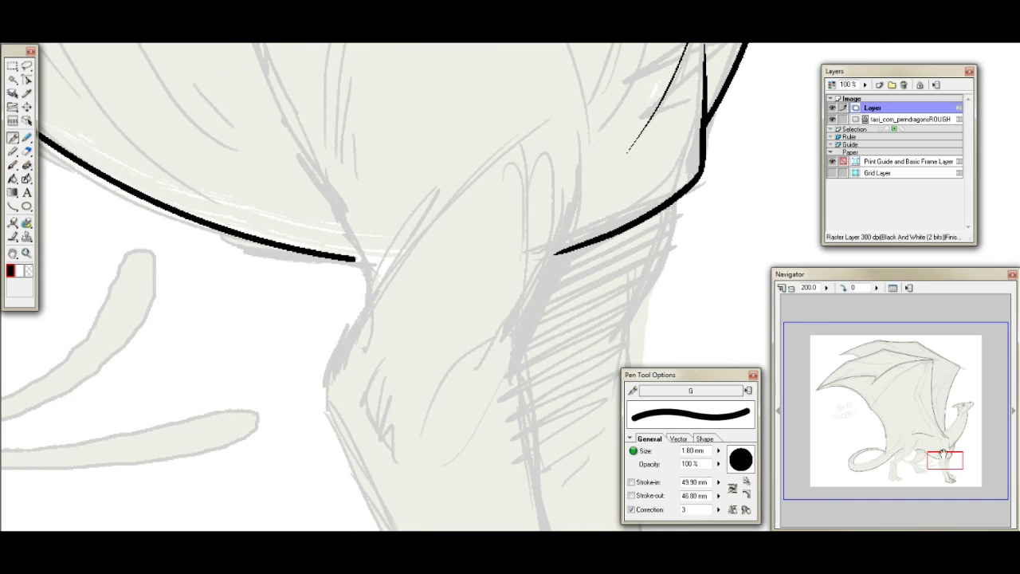
pyautogui.moveTo(295, 125)
pyautogui.mouseDown()
pyautogui.moveTo(365, 251)
pyautogui.moveTo(364, 300)
pyautogui.moveTo(327, 361)
pyautogui.moveTo(326, 398)
pyautogui.mouseUp()
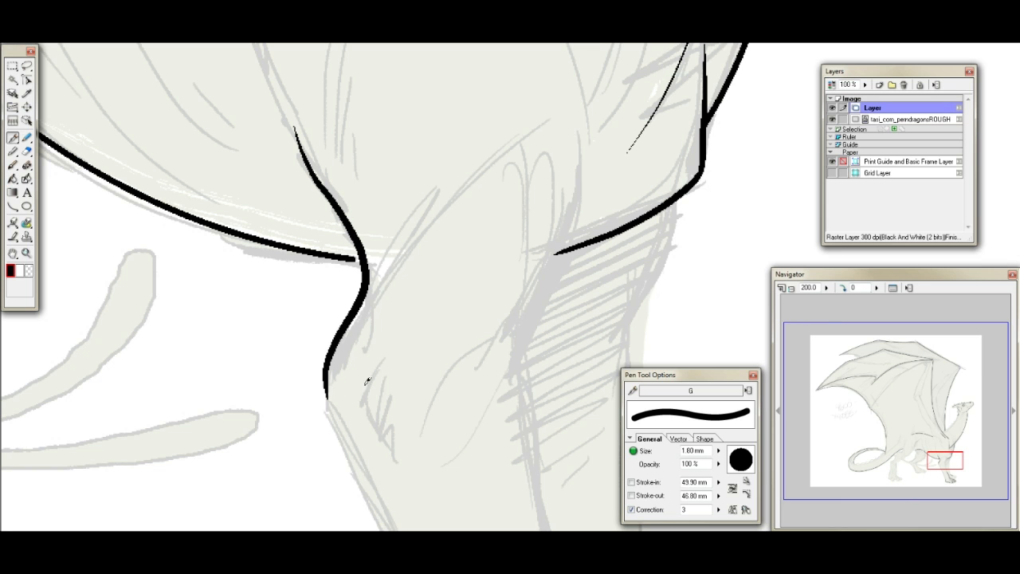
# - Ink the crease inside the near elbow, the muscle line rising from it, and the front contour of the upper foreleg
pyautogui.moveTo(366, 341)
pyautogui.mouseDown()
pyautogui.moveTo(357, 393)
pyautogui.moveTo(394, 452)
pyautogui.mouseUp()
pyautogui.moveTo(369, 287); pyautogui.dragTo(451, 185)
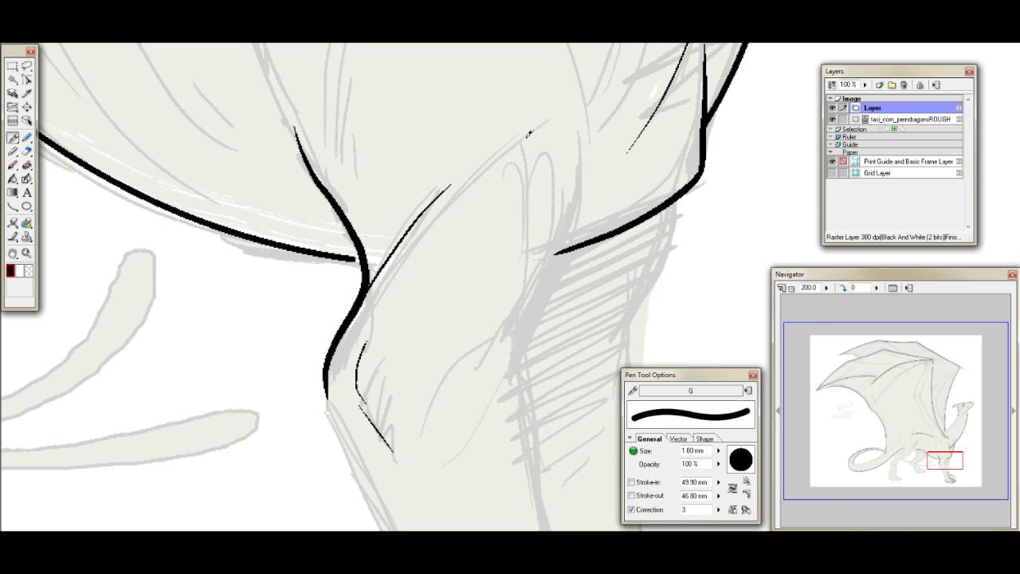
pyautogui.moveTo(554, 120); pyautogui.dragTo(563, 122)
pyautogui.moveTo(574, 197); pyautogui.dragTo(518, 330)
pyautogui.moveTo(940, 454)
pyautogui.mouseDown()
pyautogui.moveTo(943, 443)
pyautogui.moveTo(948, 457)
pyautogui.mouseUp()
pyautogui.moveTo(459, 80)
pyautogui.mouseDown()
pyautogui.moveTo(512, 166)
pyautogui.moveTo(514, 227)
pyautogui.mouseUp()
pyautogui.moveTo(955, 450); pyautogui.dragTo(951, 436)
pyautogui.moveTo(290, 204); pyautogui.dragTo(233, 320)
pyautogui.hotkey('ctrl', 'z')
# - Erase the near foreleg's inked front edge above the ankle, keeping the part that runs along the toes
pyautogui.moveTo(943, 443)
pyautogui.mouseDown()
pyautogui.moveTo(910, 426)
pyautogui.moveTo(922, 471)
pyautogui.moveTo(966, 473)
pyautogui.mouseUp()
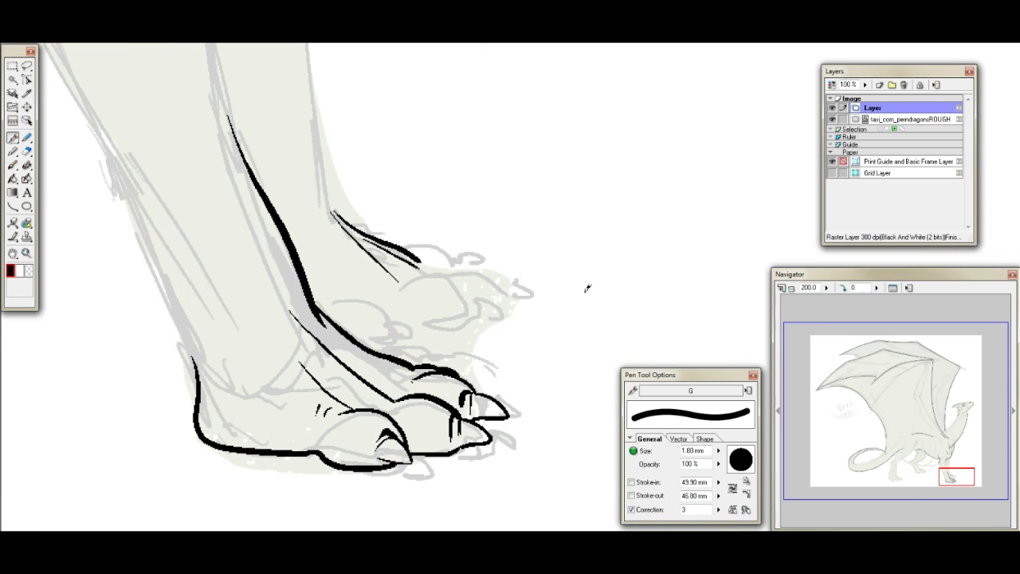
pyautogui.click(26, 151)
pyautogui.moveTo(229, 111); pyautogui.dragTo(328, 327)
# - Ink the near toe of the far front foot with its rounded top, underside and pointed claw, plus a short crease behind it
pyautogui.click(12, 135)
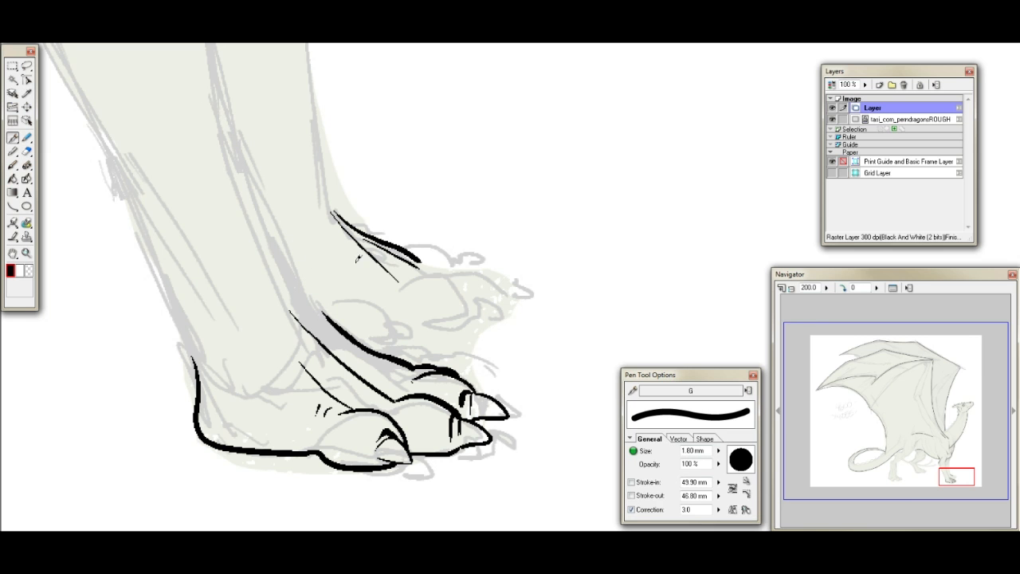
pyautogui.moveTo(360, 338); pyautogui.dragTo(390, 342)
pyautogui.moveTo(324, 272)
pyautogui.mouseDown()
pyautogui.moveTo(345, 296)
pyautogui.moveTo(386, 308)
pyautogui.mouseUp()
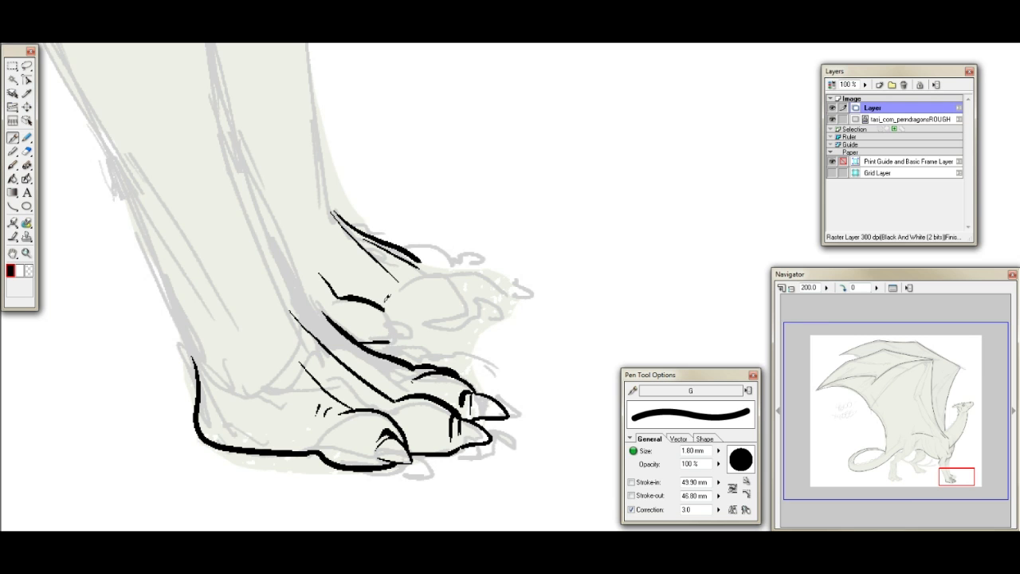
pyautogui.hotkey('ctrl', 'z')
pyautogui.moveTo(321, 279); pyautogui.dragTo(331, 298)
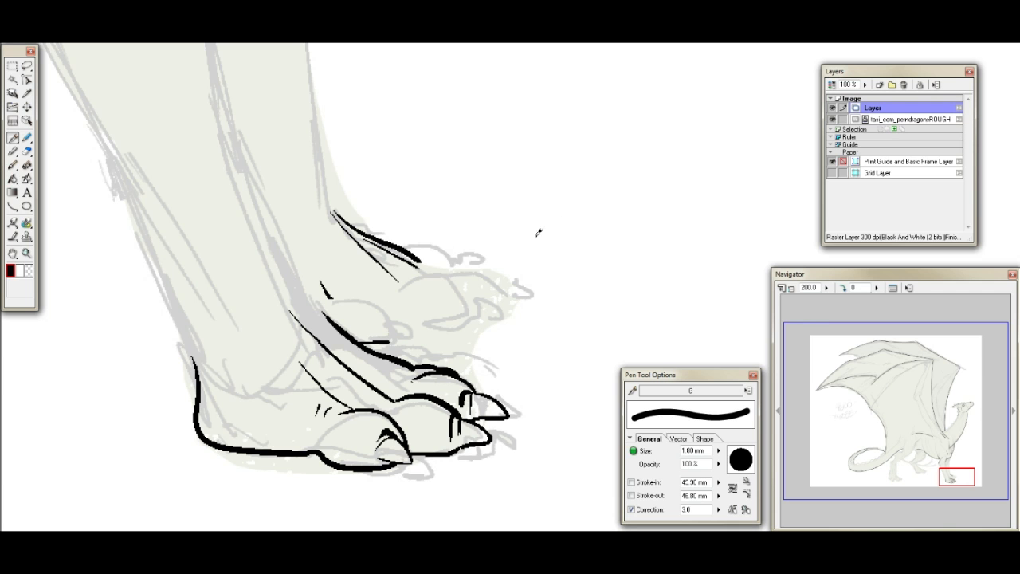
pyautogui.moveTo(338, 298); pyautogui.dragTo(408, 317)
pyautogui.moveTo(398, 317)
pyautogui.mouseDown()
pyautogui.moveTo(402, 335)
pyautogui.moveTo(390, 338)
pyautogui.moveTo(386, 327)
pyautogui.moveTo(389, 338)
pyautogui.moveTo(395, 320)
pyautogui.moveTo(406, 340)
pyautogui.moveTo(417, 338)
pyautogui.moveTo(402, 340)
pyautogui.mouseUp()
pyautogui.hotkey('ctrl', 'z')
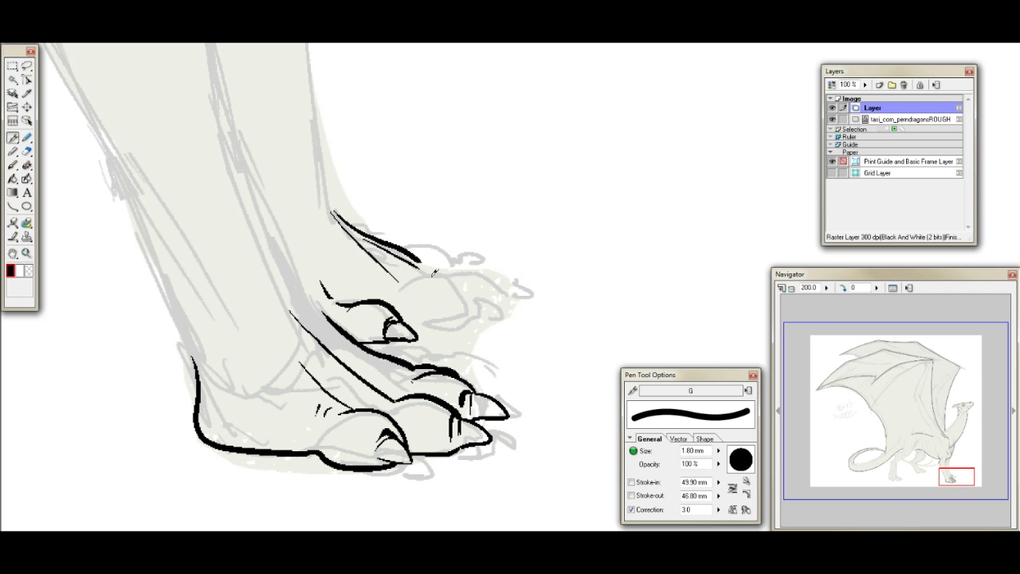
# - Ink the underside and rounded top of the middle toe on the far front foot
pyautogui.hotkey('ctrl', 'z')
pyautogui.moveTo(404, 322); pyautogui.dragTo(437, 321)
pyautogui.moveTo(415, 278)
pyautogui.mouseDown()
pyautogui.moveTo(439, 264)
pyautogui.moveTo(465, 278)
pyautogui.moveTo(469, 314)
pyautogui.mouseUp()
pyautogui.hotkey('ctrl', 'z')
pyautogui.moveTo(413, 279)
pyautogui.mouseDown()
pyautogui.moveTo(454, 270)
pyautogui.moveTo(458, 299)
pyautogui.moveTo(471, 305)
pyautogui.moveTo(446, 270)
pyautogui.moveTo(465, 279)
pyautogui.moveTo(473, 305)
pyautogui.moveTo(423, 319)
pyautogui.moveTo(476, 317)
pyautogui.mouseUp()
pyautogui.hotkey('ctrl', 'z')
pyautogui.hotkey('ctrl', 'z')
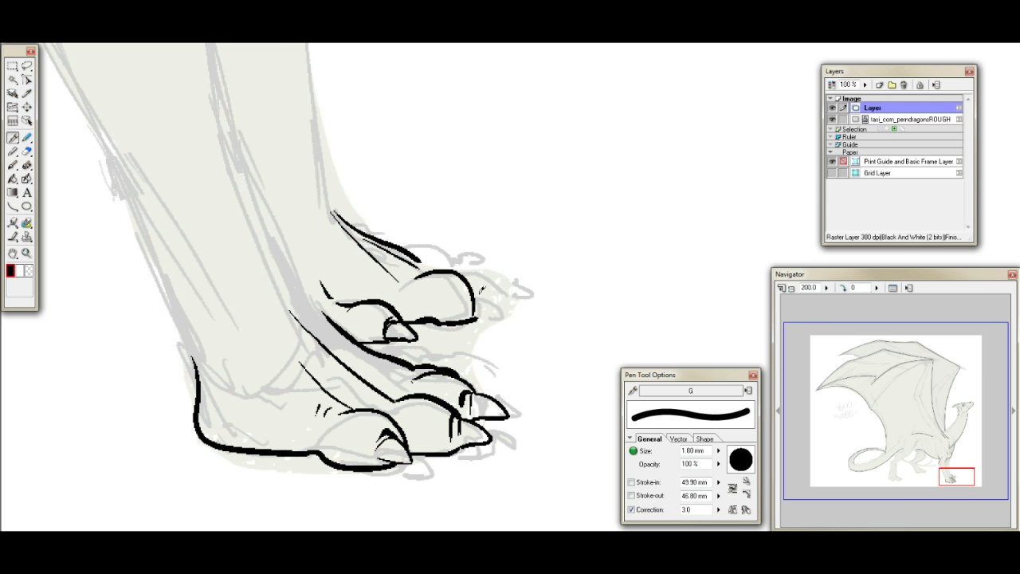
# - Thicken the front edge of the far foot's middle toe and trim its inner side with the eraser
pyautogui.moveTo(464, 268); pyautogui.dragTo(478, 316)
pyautogui.click(27, 151)
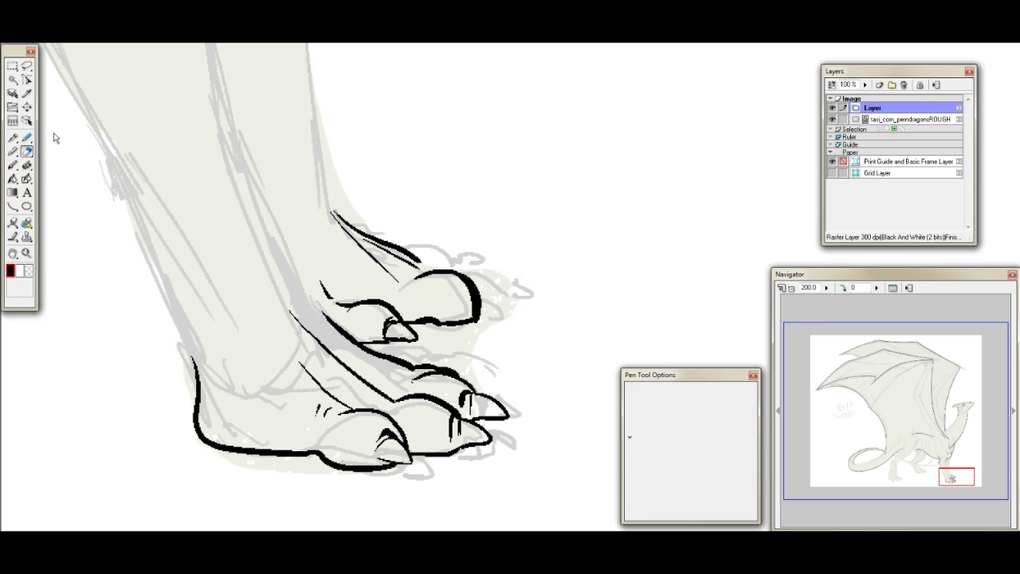
pyautogui.moveTo(461, 276); pyautogui.dragTo(472, 308)
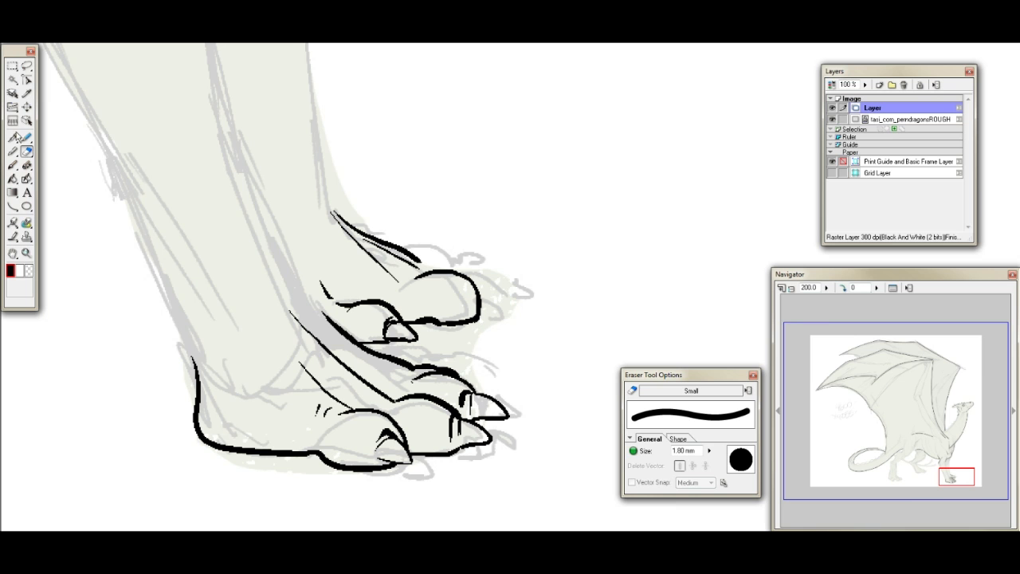
pyautogui.click(14, 137)
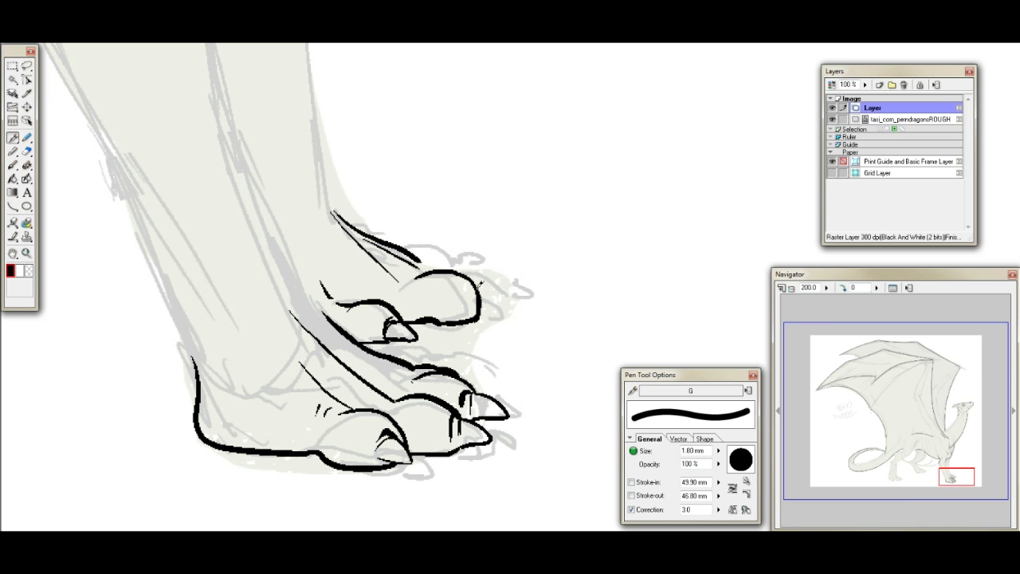
# - Ink the pointed claw on the middle toe of the far front foot
pyautogui.moveTo(486, 283); pyautogui.dragTo(514, 308)
pyautogui.moveTo(481, 291)
pyautogui.mouseDown()
pyautogui.moveTo(482, 315)
pyautogui.moveTo(518, 305)
pyautogui.mouseUp()
pyautogui.hotkey('ctrl', 'z')
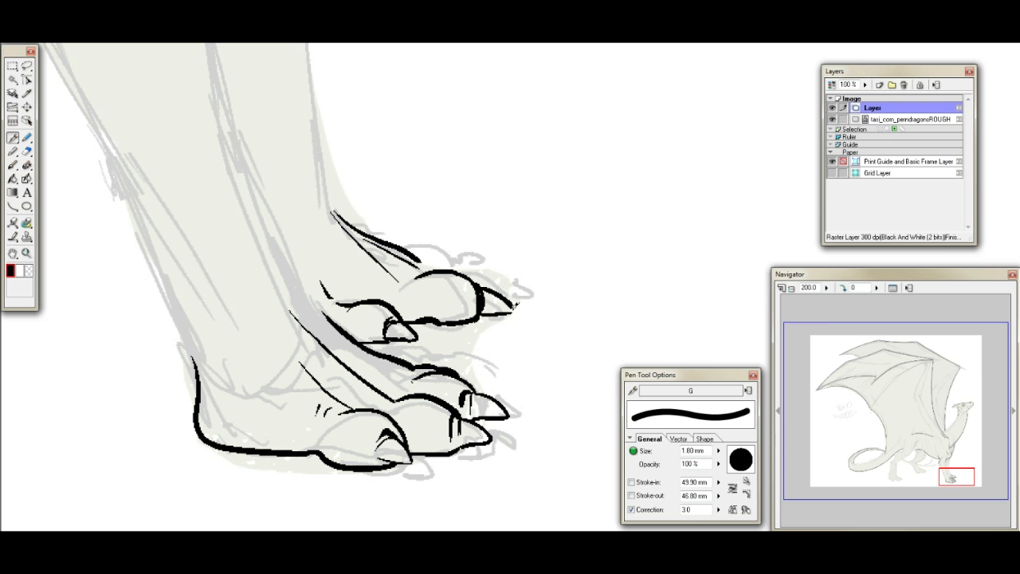
# - Ink the two rear toes of the far front foot with a claw, and thicken the joint where they meet the foot's top edge
pyautogui.moveTo(422, 250)
pyautogui.mouseDown()
pyautogui.moveTo(456, 246)
pyautogui.moveTo(471, 261)
pyautogui.moveTo(447, 243)
pyautogui.moveTo(471, 251)
pyautogui.moveTo(474, 276)
pyautogui.moveTo(446, 248)
pyautogui.moveTo(476, 256)
pyautogui.moveTo(480, 276)
pyautogui.mouseUp()
pyautogui.hotkey('ctrl', 'z')
pyautogui.hotkey('ctrl', 'z')
pyautogui.hotkey('ctrl', 'z')
pyautogui.moveTo(424, 258)
pyautogui.mouseDown()
pyautogui.moveTo(507, 280)
pyautogui.moveTo(491, 281)
pyautogui.moveTo(482, 262)
pyautogui.moveTo(506, 280)
pyautogui.mouseUp()
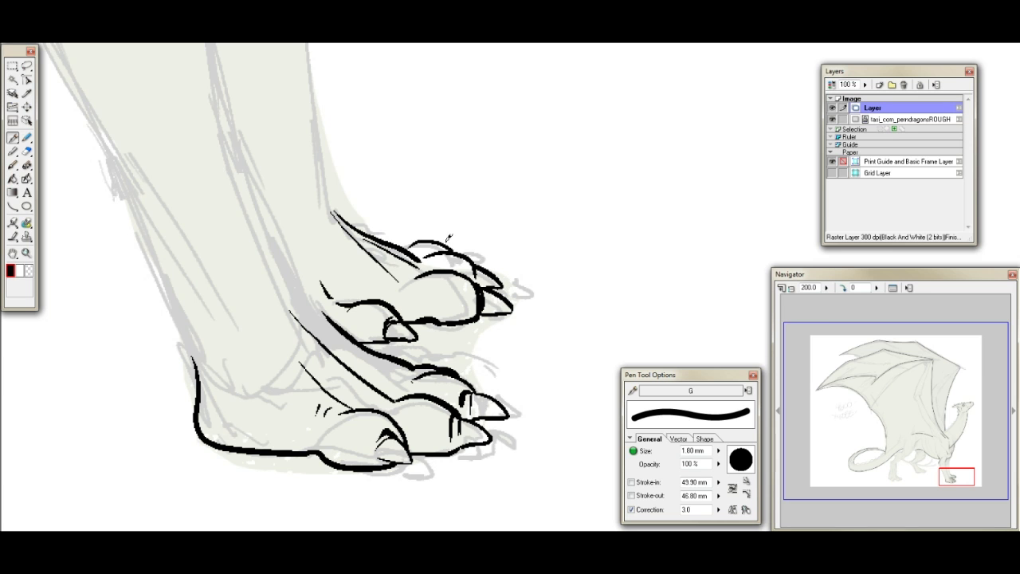
pyautogui.moveTo(402, 243); pyautogui.dragTo(422, 243)
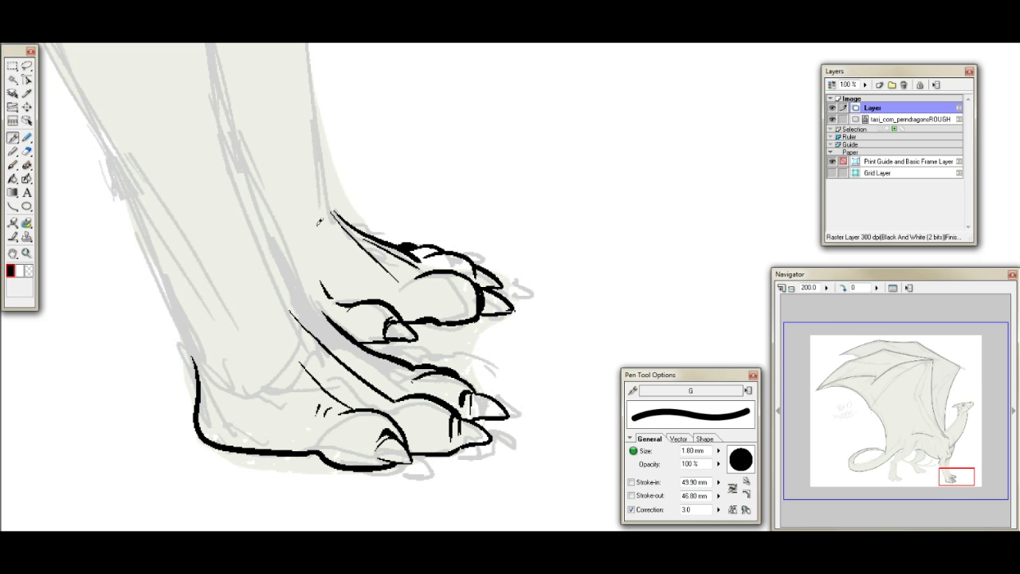
# - Ink the far foreleg's front edge as a tapering curve from the chest down towards the knee
pyautogui.moveTo(958, 475); pyautogui.dragTo(955, 460)
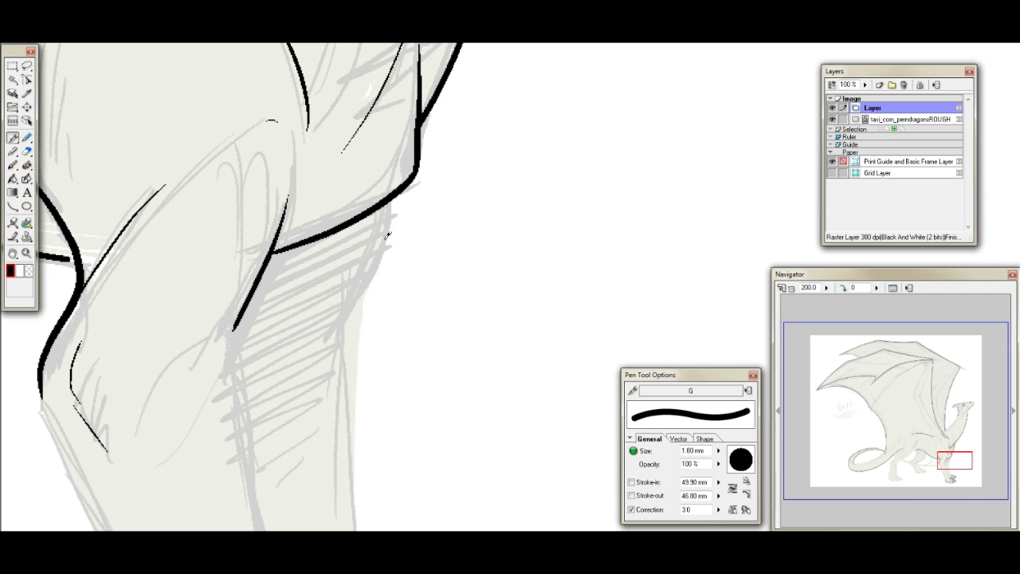
pyautogui.moveTo(393, 195)
pyautogui.mouseDown()
pyautogui.moveTo(322, 335)
pyautogui.moveTo(379, 257)
pyautogui.moveTo(330, 337)
pyautogui.mouseUp()
pyautogui.hotkey('ctrl', 'z')
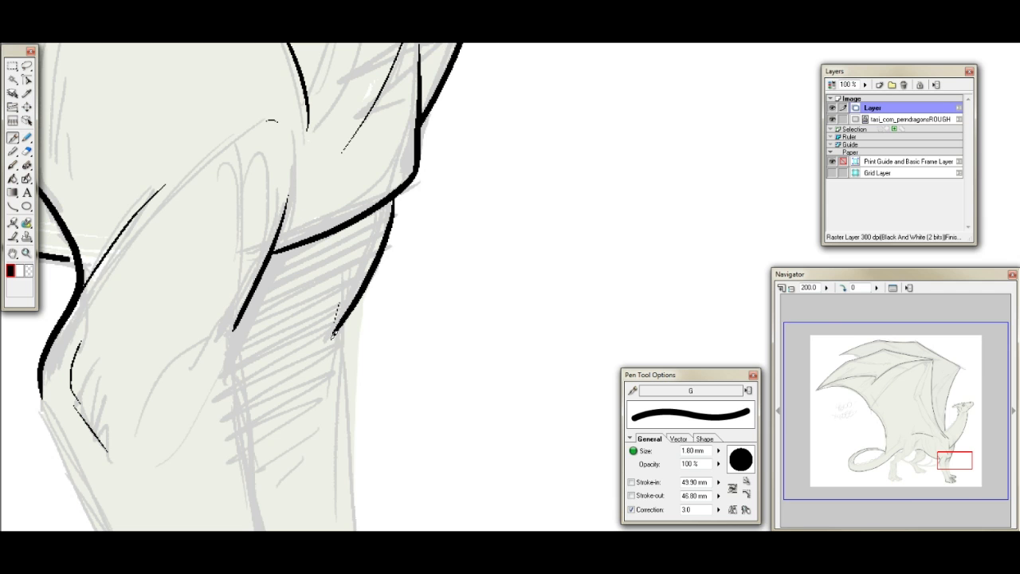
# - Ink the rear contour of the near shoulder and the S-curved muscle line running through the upper foreleg
pyautogui.moveTo(944, 459)
pyautogui.mouseDown()
pyautogui.moveTo(945, 473)
pyautogui.moveTo(939, 459)
pyautogui.moveTo(915, 470)
pyautogui.moveTo(932, 444)
pyautogui.mouseUp()
pyautogui.click(844, 287)
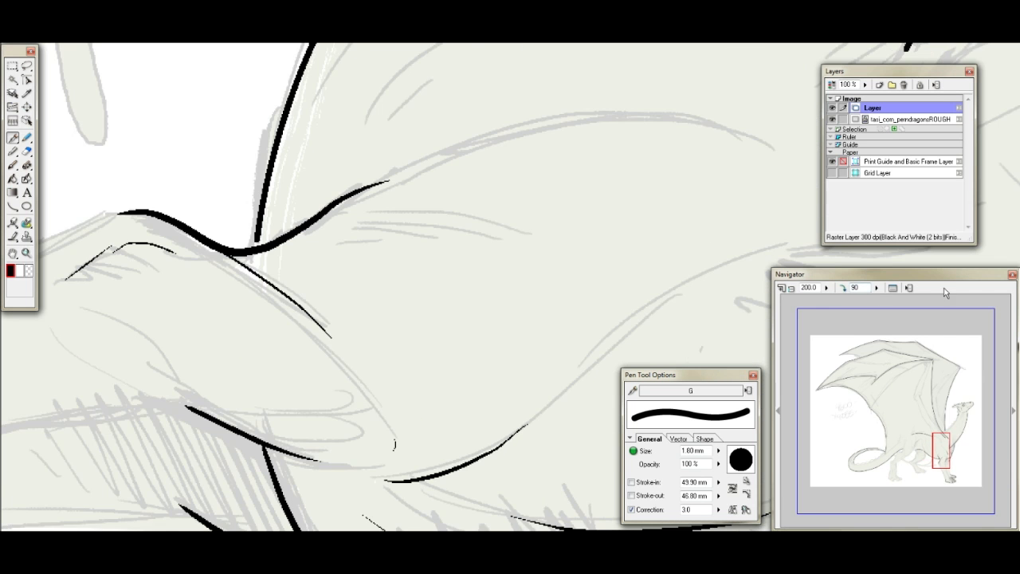
pyautogui.moveTo(933, 459); pyautogui.dragTo(934, 453)
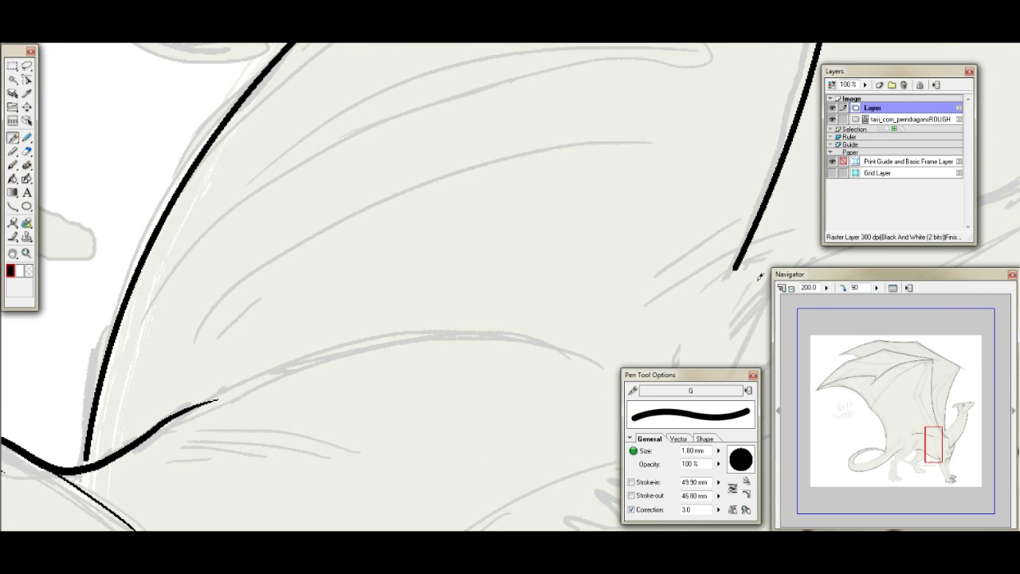
pyautogui.moveTo(275, 372)
pyautogui.mouseDown()
pyautogui.moveTo(466, 334)
pyautogui.moveTo(535, 344)
pyautogui.mouseUp()
pyautogui.moveTo(931, 449)
pyautogui.mouseDown()
pyautogui.moveTo(950, 455)
pyautogui.moveTo(940, 444)
pyautogui.mouseUp()
pyautogui.moveTo(238, 379)
pyautogui.mouseDown()
pyautogui.moveTo(404, 246)
pyautogui.moveTo(488, 236)
pyautogui.mouseUp()
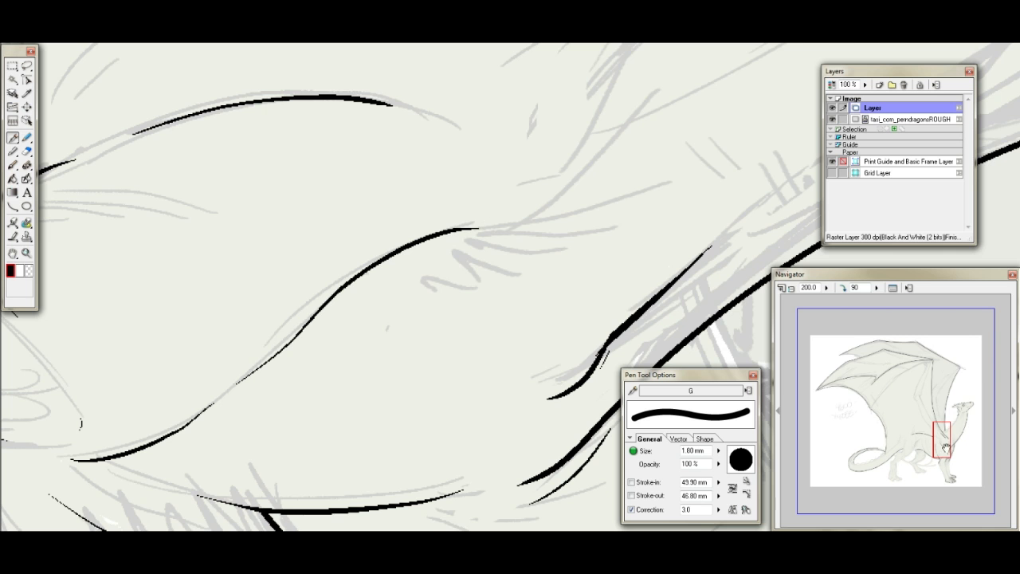
# - Erase the thin end of the near foreleg's rear edge above the belly and re-ink it as a smooth taper towards the shoulder
pyautogui.moveTo(946, 437); pyautogui.dragTo(936, 445)
pyautogui.press('e')
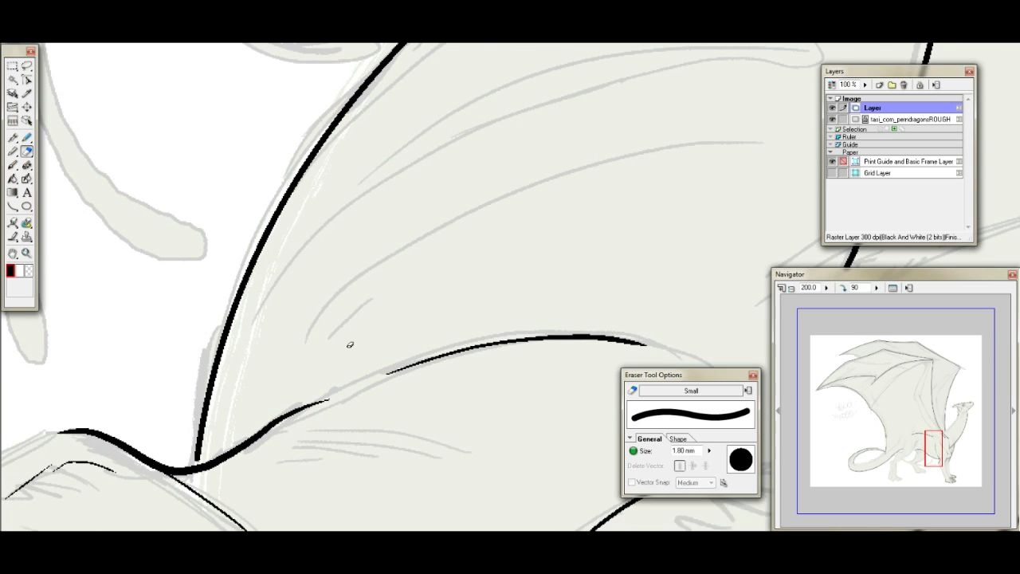
pyautogui.moveTo(306, 428)
pyautogui.mouseDown()
pyautogui.moveTo(322, 401)
pyautogui.moveTo(302, 409)
pyautogui.moveTo(314, 373)
pyautogui.moveTo(257, 431)
pyautogui.moveTo(356, 376)
pyautogui.mouseUp()
pyautogui.click(12, 137)
pyautogui.moveTo(259, 437)
pyautogui.mouseDown()
pyautogui.moveTo(317, 395)
pyautogui.moveTo(269, 425)
pyautogui.moveTo(345, 388)
pyautogui.mouseUp()
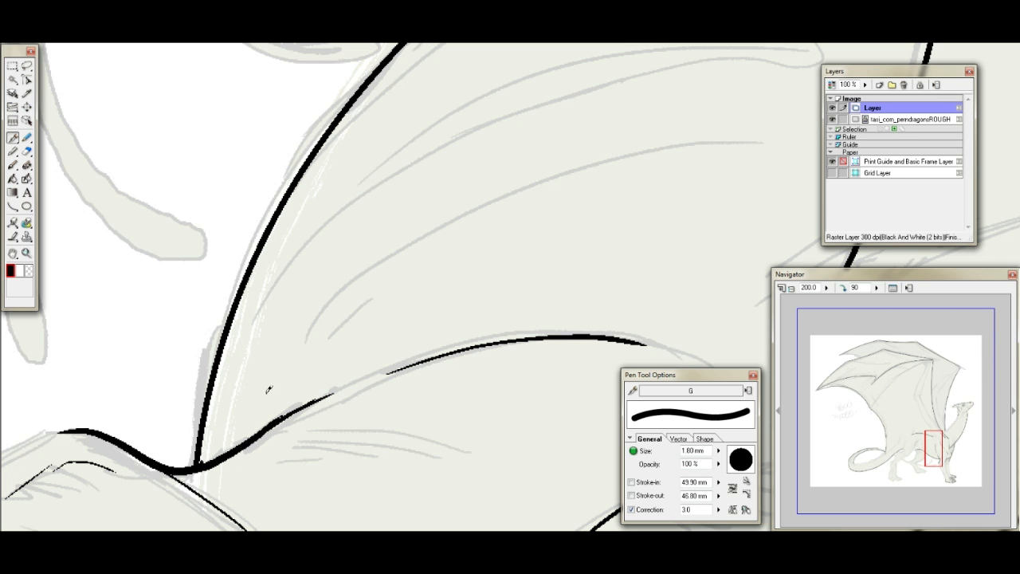
# - Ink the contour of the wing arm as one long tapering curve rising from the shoulder
pyautogui.moveTo(941, 451); pyautogui.dragTo(960, 430)
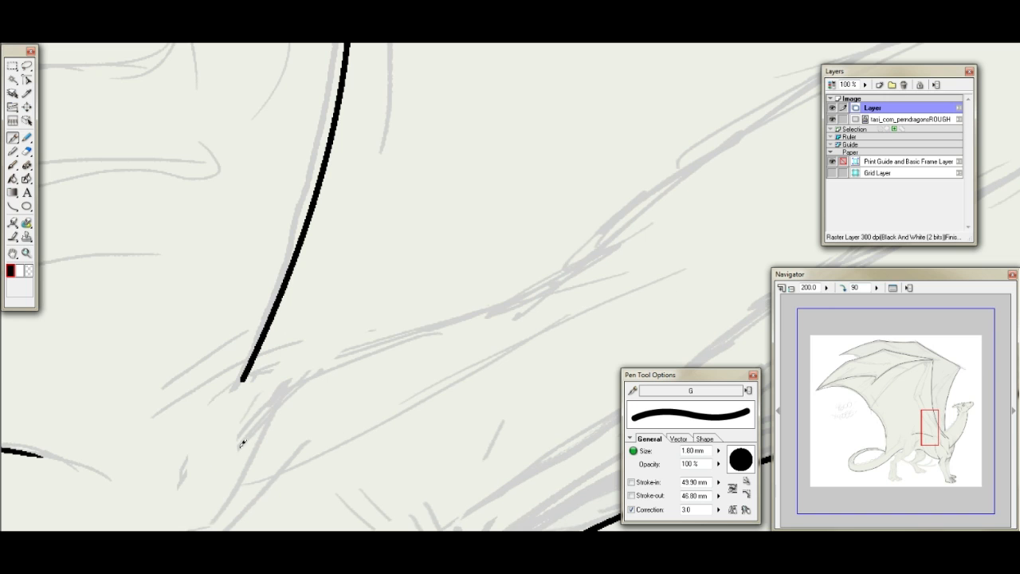
pyautogui.moveTo(233, 473)
pyautogui.mouseDown()
pyautogui.moveTo(263, 422)
pyautogui.moveTo(324, 370)
pyautogui.moveTo(493, 305)
pyautogui.moveTo(605, 220)
pyautogui.mouseUp()
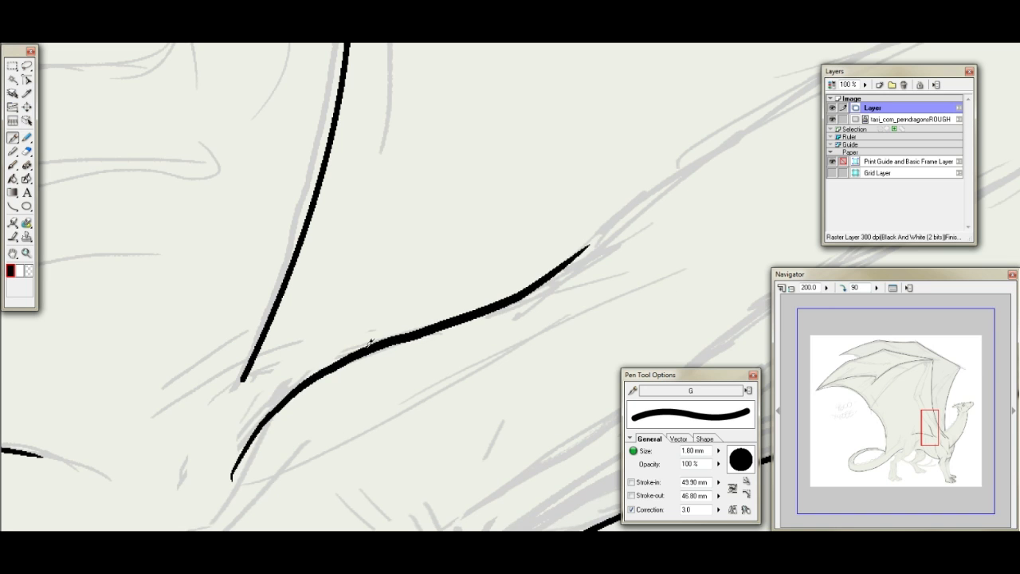
pyautogui.hotkey('ctrl', 'z')
pyautogui.moveTo(229, 499)
pyautogui.mouseDown()
pyautogui.moveTo(269, 410)
pyautogui.moveTo(371, 346)
pyautogui.moveTo(478, 318)
pyautogui.moveTo(561, 276)
pyautogui.mouseUp()
# - Ink the ribcage's rear edge, the belly line's extension to the thigh, and the thigh's front edge with a short flank curve above
pyautogui.moveTo(931, 431)
pyautogui.mouseDown()
pyautogui.moveTo(903, 433)
pyautogui.moveTo(901, 454)
pyautogui.moveTo(925, 456)
pyautogui.moveTo(920, 444)
pyautogui.mouseUp()
pyautogui.moveTo(305, 439)
pyautogui.mouseDown()
pyautogui.moveTo(347, 412)
pyautogui.moveTo(470, 372)
pyautogui.moveTo(658, 339)
pyautogui.mouseUp()
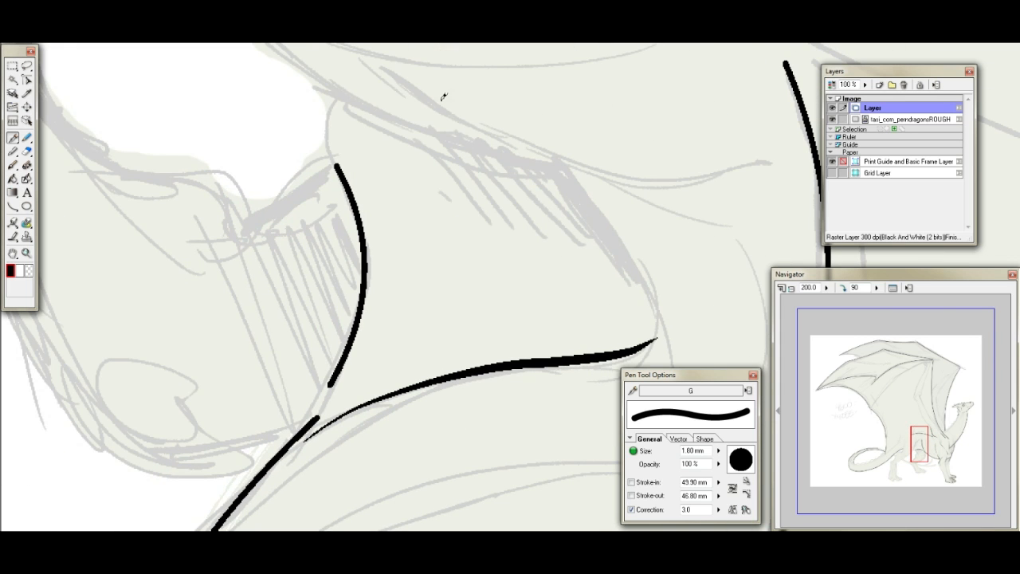
pyautogui.moveTo(343, 93)
pyautogui.mouseDown()
pyautogui.moveTo(328, 121)
pyautogui.moveTo(337, 169)
pyautogui.mouseUp()
pyautogui.moveTo(345, 98)
pyautogui.mouseDown()
pyautogui.moveTo(386, 125)
pyautogui.moveTo(545, 165)
pyautogui.moveTo(591, 201)
pyautogui.mouseUp()
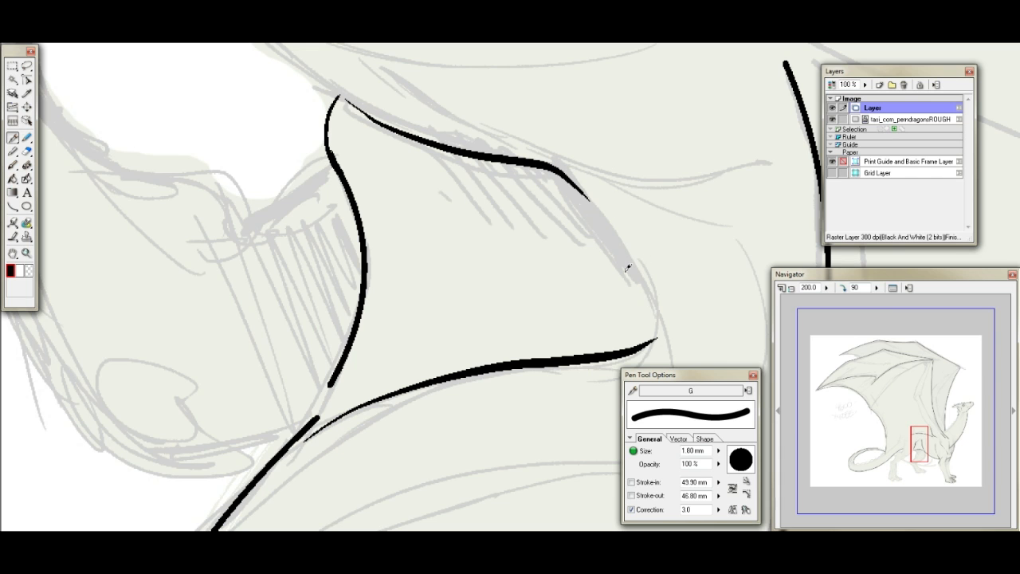
pyautogui.moveTo(626, 245)
pyautogui.mouseDown()
pyautogui.moveTo(650, 275)
pyautogui.moveTo(663, 313)
pyautogui.moveTo(652, 315)
pyautogui.mouseUp()
pyautogui.hotkey('ctrl', 'z')
# - Join the two belly line segments beneath the ribcage and clean up the junction with the eraser and pen
pyautogui.moveTo(336, 371); pyautogui.dragTo(307, 422)
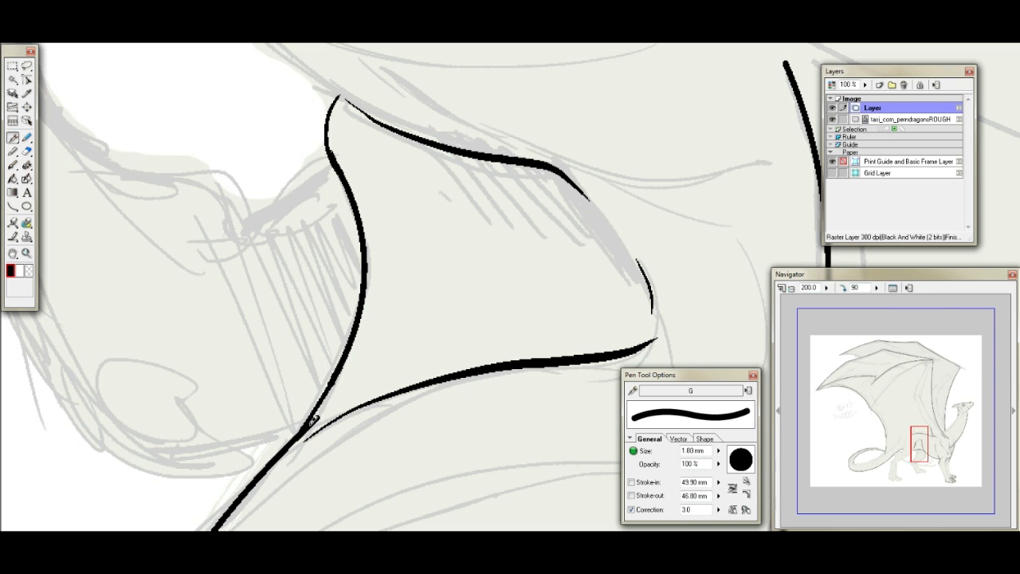
pyautogui.click(27, 150)
pyautogui.moveTo(313, 425)
pyautogui.mouseDown()
pyautogui.moveTo(340, 385)
pyautogui.moveTo(306, 427)
pyautogui.moveTo(324, 410)
pyautogui.moveTo(302, 446)
pyautogui.mouseUp()
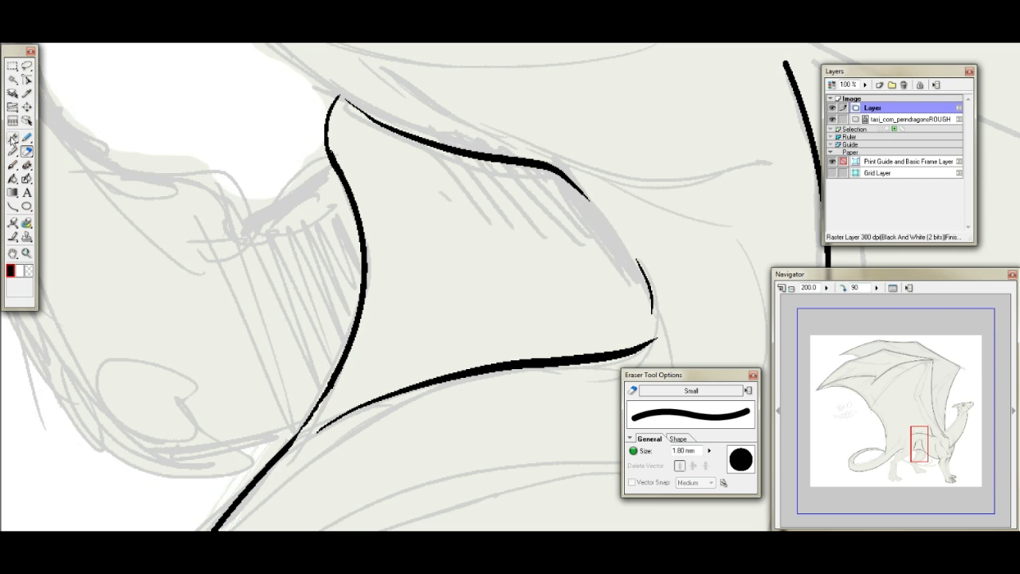
pyautogui.click(14, 139)
pyautogui.moveTo(327, 393); pyautogui.dragTo(289, 444)
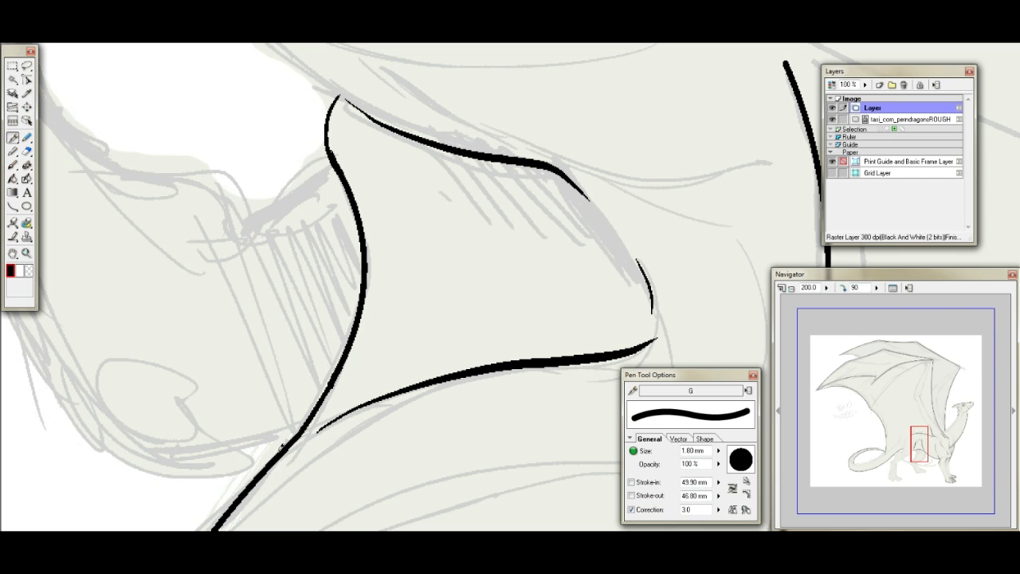
# - Try inking three thin curved rib lines with short cross strokes along the side of the ribcage
pyautogui.moveTo(920, 444)
pyautogui.mouseDown()
pyautogui.moveTo(949, 423)
pyautogui.moveTo(927, 442)
pyautogui.mouseUp()
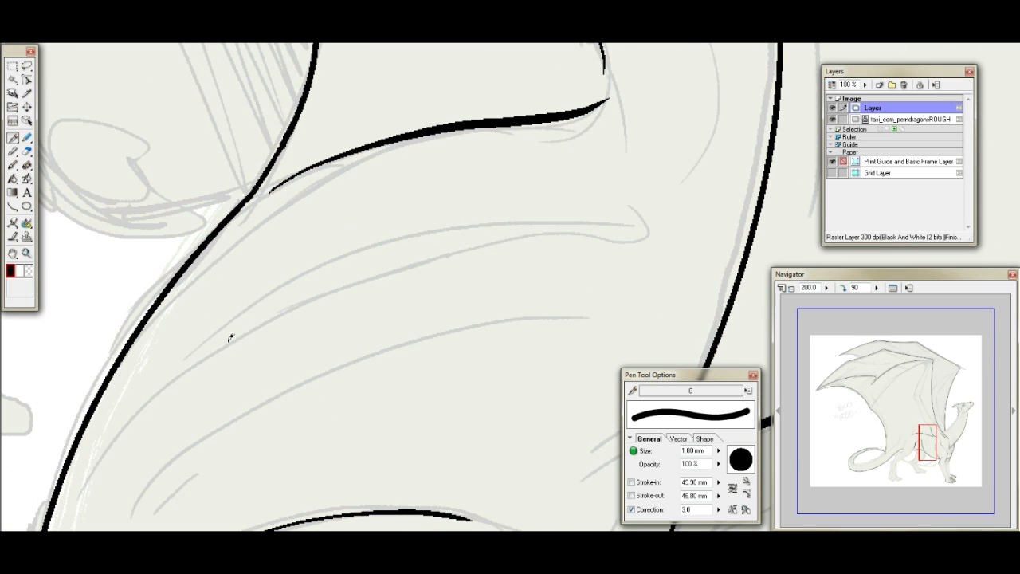
pyautogui.moveTo(149, 399)
pyautogui.mouseDown()
pyautogui.moveTo(232, 332)
pyautogui.moveTo(343, 281)
pyautogui.moveTo(295, 281)
pyautogui.moveTo(398, 264)
pyautogui.mouseUp()
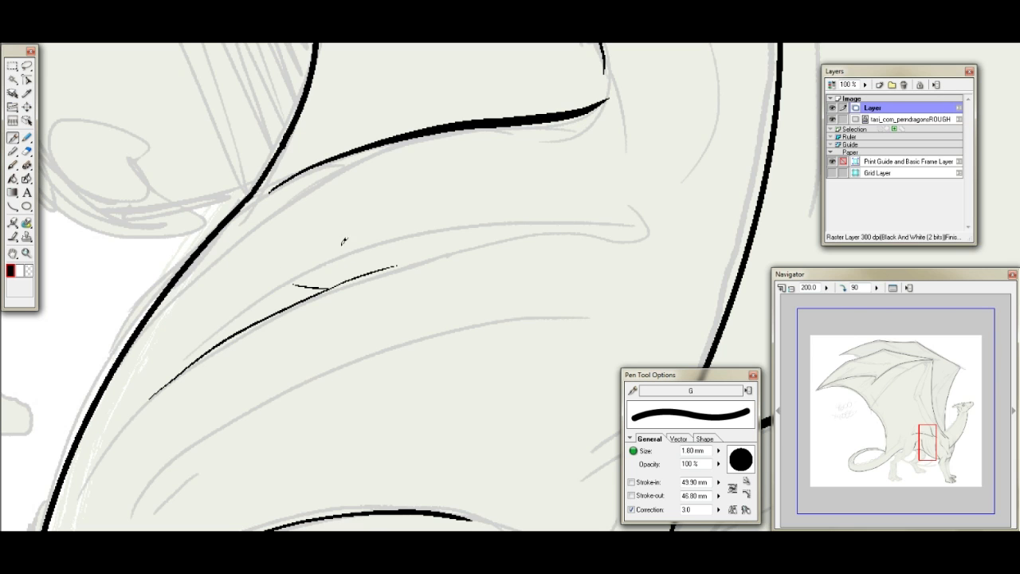
pyautogui.moveTo(196, 311); pyautogui.dragTo(373, 245)
pyautogui.moveTo(267, 255); pyautogui.dragTo(287, 264)
pyautogui.moveTo(162, 442)
pyautogui.mouseDown()
pyautogui.moveTo(290, 375)
pyautogui.moveTo(427, 324)
pyautogui.mouseUp()
pyautogui.moveTo(313, 342); pyautogui.dragTo(332, 350)
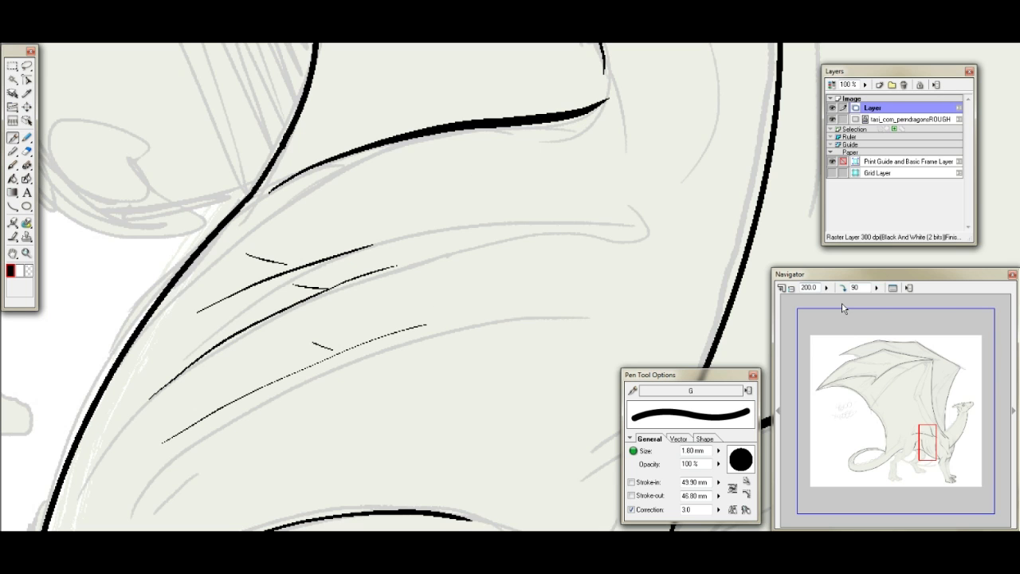
# - Lasso the thin rib lines on the ribcage, delete them and clear the selection
pyautogui.click(843, 288)
pyautogui.click(843, 288)
pyautogui.click(843, 288)
pyautogui.moveTo(923, 427); pyautogui.dragTo(933, 449)
pyautogui.click(26, 65)
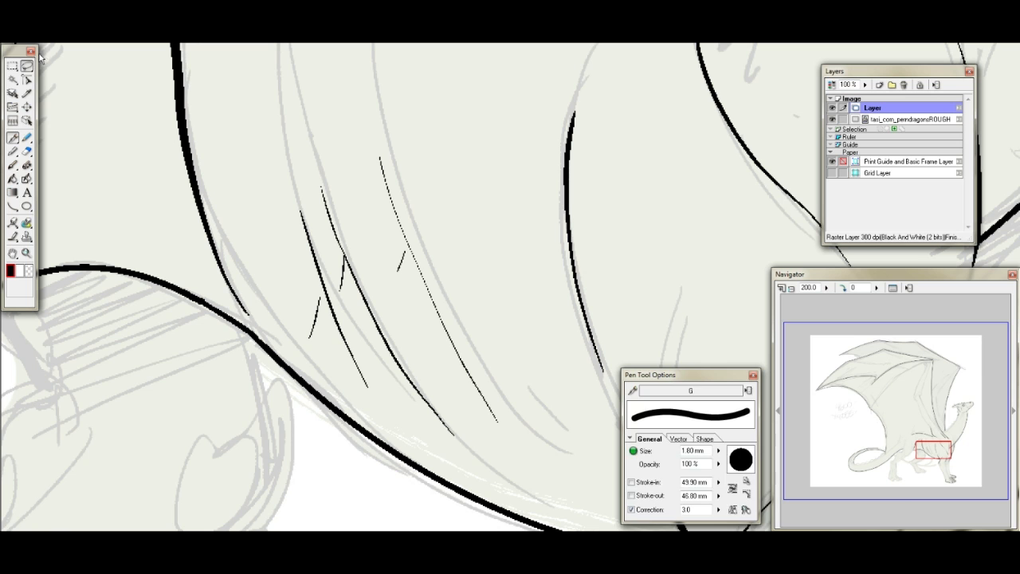
pyautogui.moveTo(286, 282)
pyautogui.mouseDown()
pyautogui.moveTo(489, 257)
pyautogui.moveTo(567, 432)
pyautogui.moveTo(508, 456)
pyautogui.moveTo(417, 432)
pyautogui.moveTo(326, 373)
pyautogui.moveTo(296, 337)
pyautogui.moveTo(283, 288)
pyautogui.mouseUp()
pyautogui.press('Delete')
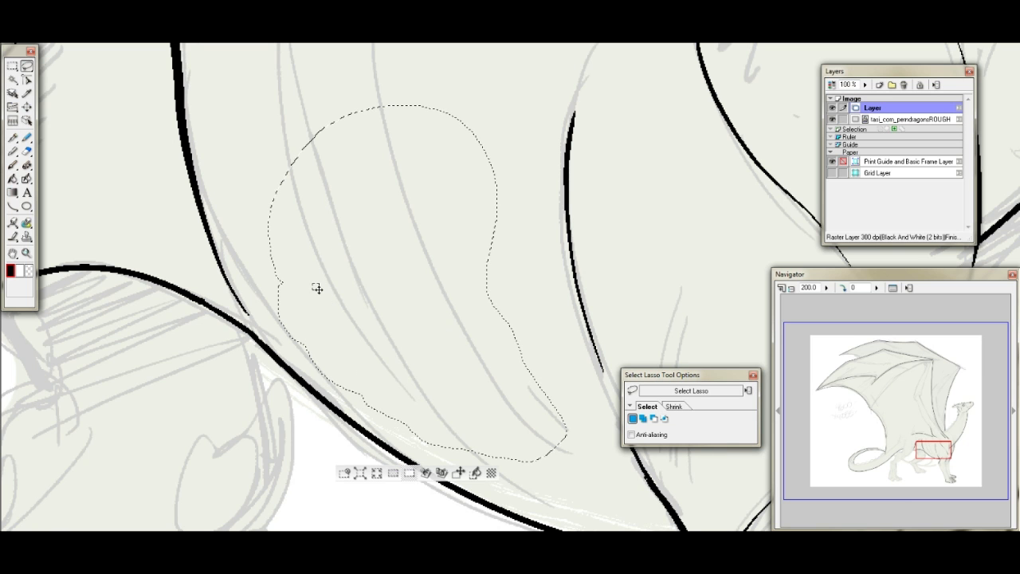
pyautogui.hotkey('ctrl', 'd')
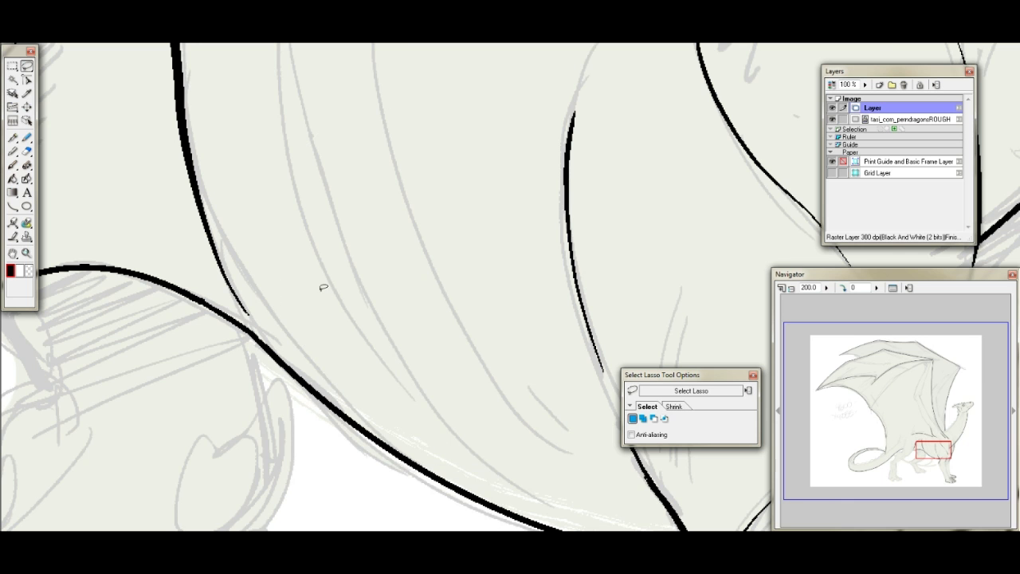
# - Ink the far hind leg's rear edge from the belly through the fold down to the hock, with a thin tendon line alongside
pyautogui.moveTo(934, 451)
pyautogui.mouseDown()
pyautogui.moveTo(928, 439)
pyautogui.moveTo(921, 459)
pyautogui.moveTo(927, 451)
pyautogui.mouseUp()
pyautogui.click(16, 136)
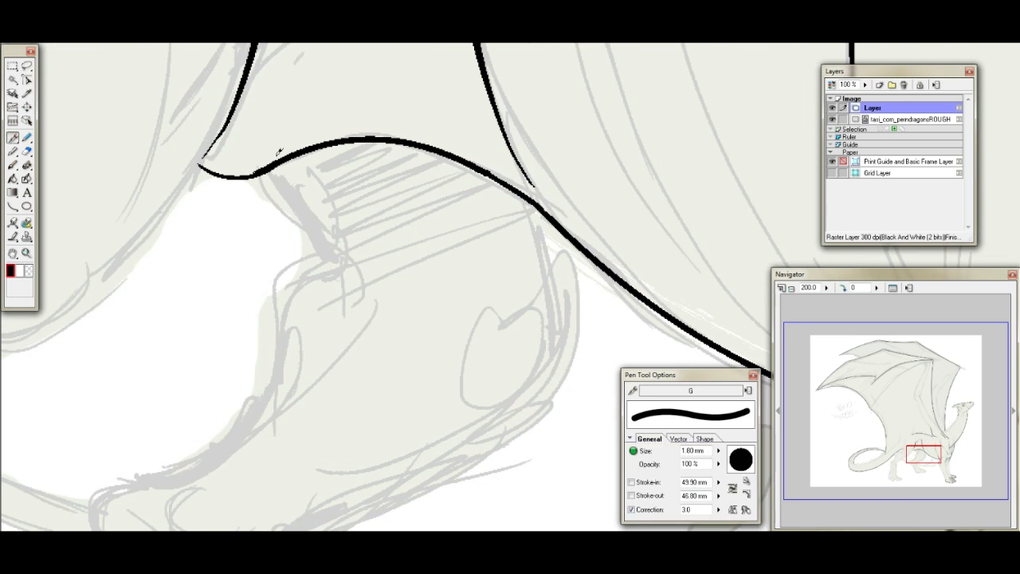
pyautogui.moveTo(273, 169)
pyautogui.mouseDown()
pyautogui.moveTo(328, 252)
pyautogui.moveTo(312, 253)
pyautogui.moveTo(272, 362)
pyautogui.mouseUp()
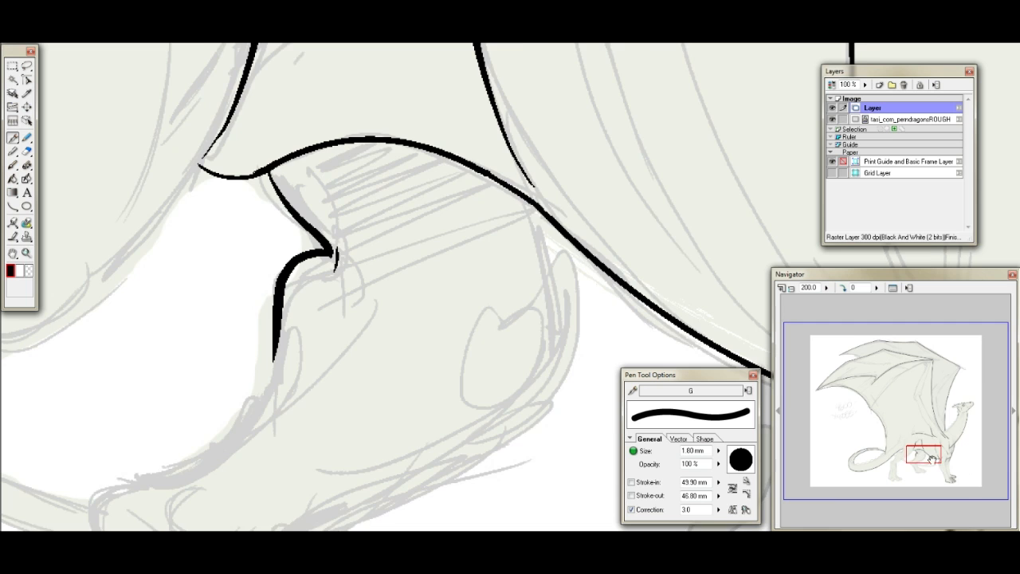
pyautogui.moveTo(931, 459); pyautogui.dragTo(922, 467)
pyautogui.moveTo(483, 158)
pyautogui.mouseDown()
pyautogui.moveTo(467, 209)
pyautogui.moveTo(366, 290)
pyautogui.mouseUp()
pyautogui.hotkey('ctrl', 'z')
pyautogui.moveTo(484, 149)
pyautogui.mouseDown()
pyautogui.moveTo(469, 206)
pyautogui.moveTo(344, 295)
pyautogui.moveTo(503, 211)
pyautogui.mouseUp()
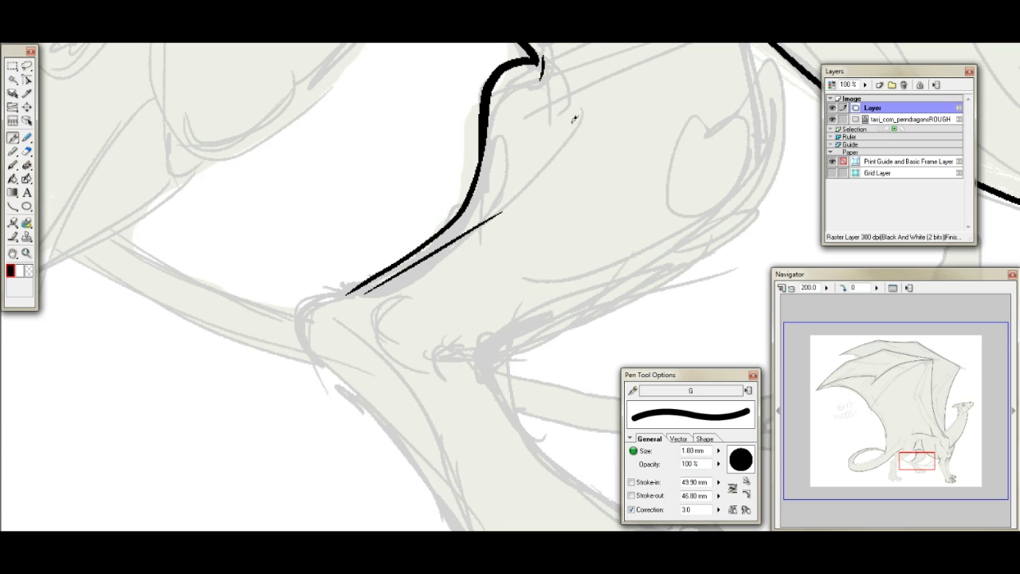
# - Ink the far hind leg's inner muscle line, the knee's front contour, and the line running from the kneecap down the shin
pyautogui.moveTo(608, 97); pyautogui.dragTo(535, 164)
pyautogui.moveTo(763, 104); pyautogui.dragTo(692, 220)
pyautogui.moveTo(679, 151)
pyautogui.mouseDown()
pyautogui.moveTo(666, 209)
pyautogui.moveTo(512, 312)
pyautogui.mouseUp()
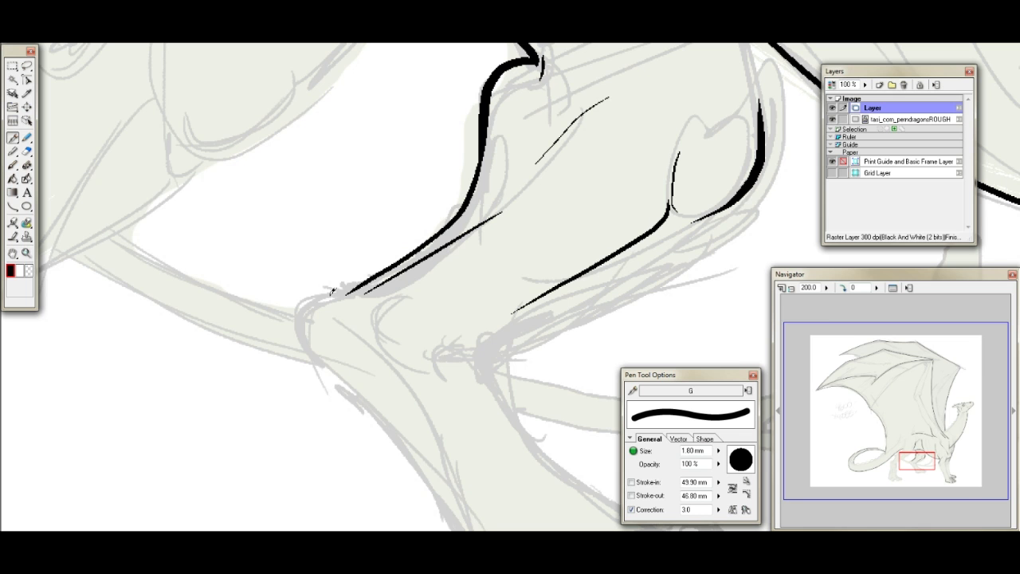
# - Ink the far hind leg's rounded hock, the rear contour down to the heel, and the crease at the front of the ankle
pyautogui.moveTo(363, 282)
pyautogui.mouseDown()
pyautogui.moveTo(302, 301)
pyautogui.moveTo(333, 370)
pyautogui.mouseUp()
pyautogui.moveTo(920, 459); pyautogui.dragTo(928, 465)
pyautogui.moveTo(109, 191)
pyautogui.mouseDown()
pyautogui.moveTo(209, 311)
pyautogui.moveTo(257, 427)
pyautogui.moveTo(299, 453)
pyautogui.mouseUp()
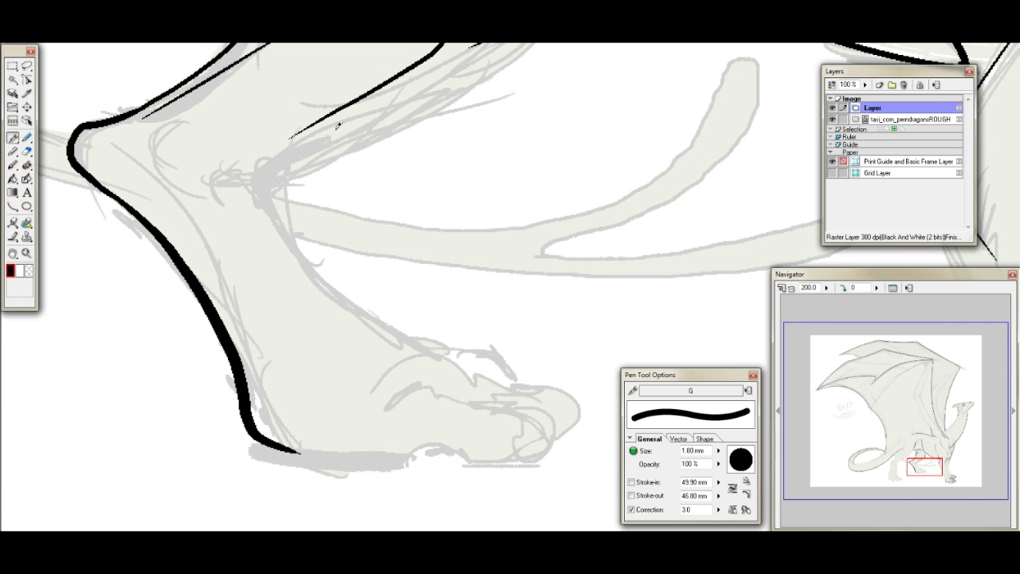
pyautogui.moveTo(271, 209)
pyautogui.mouseDown()
pyautogui.moveTo(247, 177)
pyautogui.moveTo(331, 144)
pyautogui.mouseUp()
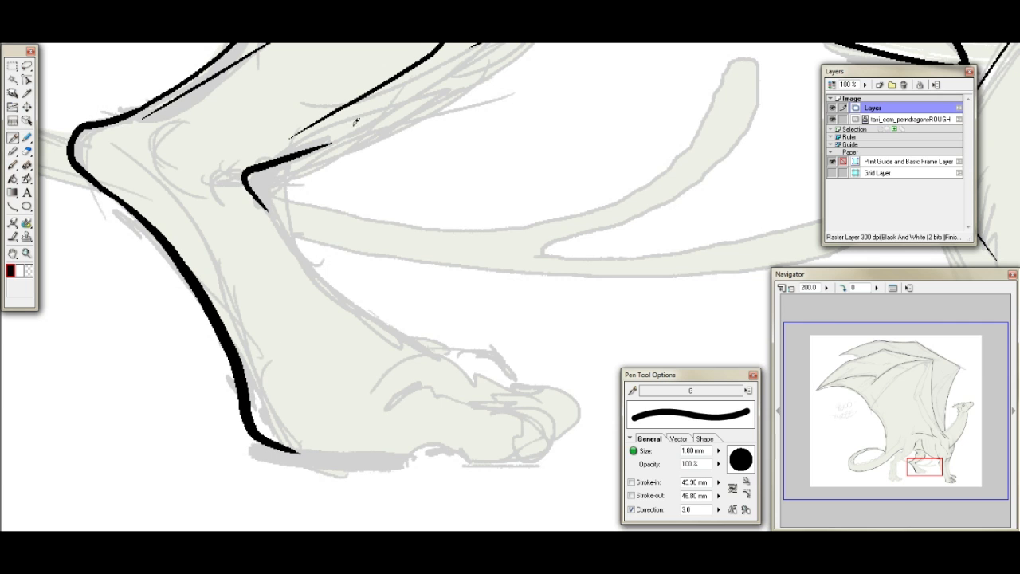
# - Ink the front contour of the far hind foot from the ankle to the toes, plus the top outlines of the two nearest toes
pyautogui.moveTo(255, 201)
pyautogui.mouseDown()
pyautogui.moveTo(368, 327)
pyautogui.moveTo(427, 361)
pyautogui.mouseUp()
pyautogui.moveTo(322, 275); pyautogui.dragTo(472, 368)
pyautogui.hotkey('ctrl', 'z')
pyautogui.moveTo(322, 275)
pyautogui.mouseDown()
pyautogui.moveTo(467, 360)
pyautogui.moveTo(486, 388)
pyautogui.moveTo(531, 398)
pyautogui.mouseUp()
pyautogui.moveTo(363, 388)
pyautogui.mouseDown()
pyautogui.moveTo(498, 405)
pyautogui.moveTo(532, 419)
pyautogui.moveTo(535, 447)
pyautogui.mouseUp()
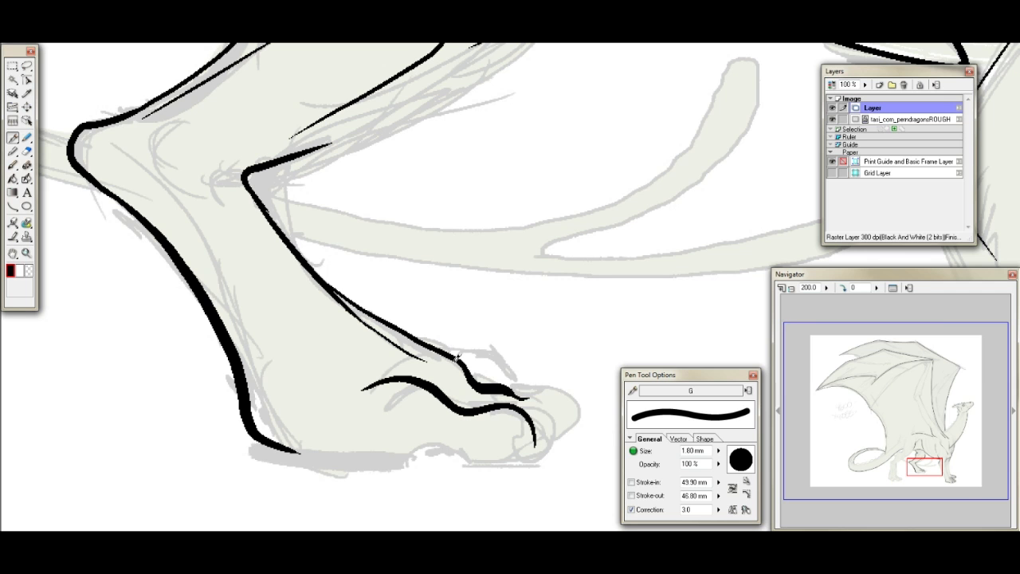
# - Ink the far hind foot's sole from heel to toe tip and erase the front part of the nearest toe's top outline
pyautogui.moveTo(263, 437); pyautogui.dragTo(415, 457)
pyautogui.hotkey('ctrl', 'z')
pyautogui.moveTo(322, 448)
pyautogui.mouseDown()
pyautogui.moveTo(433, 443)
pyautogui.moveTo(451, 455)
pyautogui.moveTo(523, 458)
pyautogui.mouseUp()
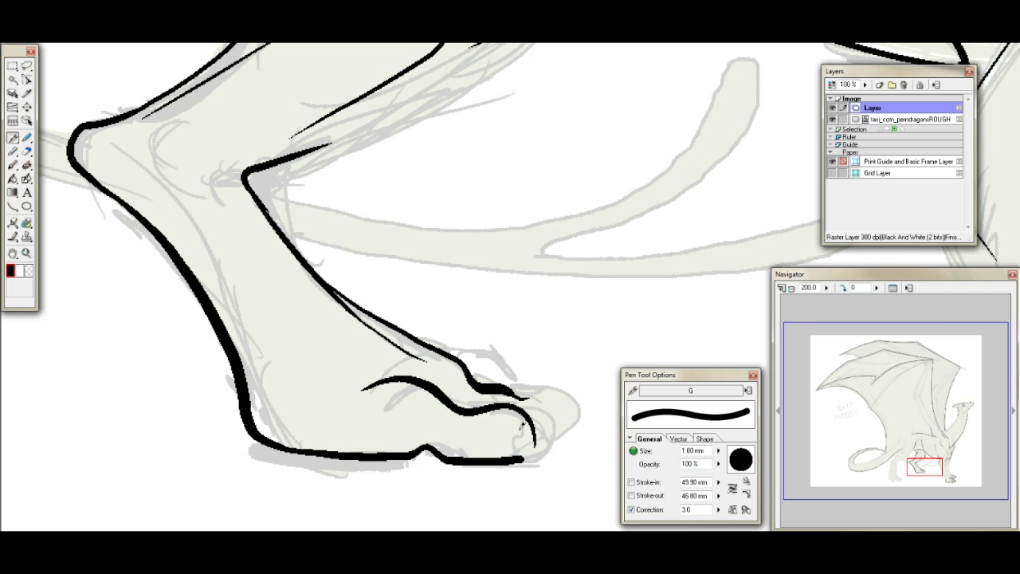
pyautogui.click(26, 150)
pyautogui.moveTo(443, 399)
pyautogui.mouseDown()
pyautogui.moveTo(526, 417)
pyautogui.moveTo(535, 440)
pyautogui.mouseUp()
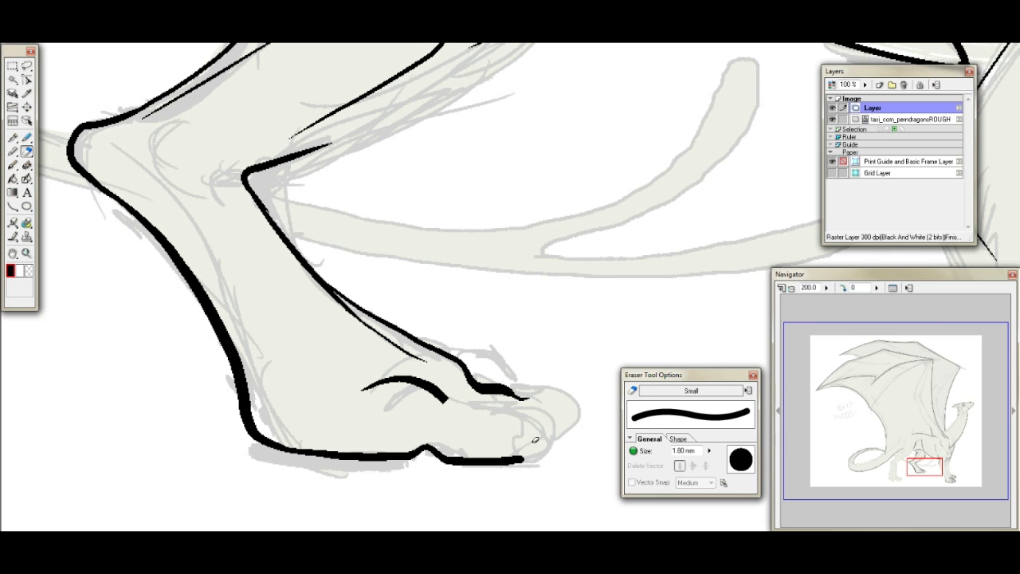
# - Ink a short angled contour line inside the far hind leg's hock, redrawing it until it is compact
pyautogui.click(12, 137)
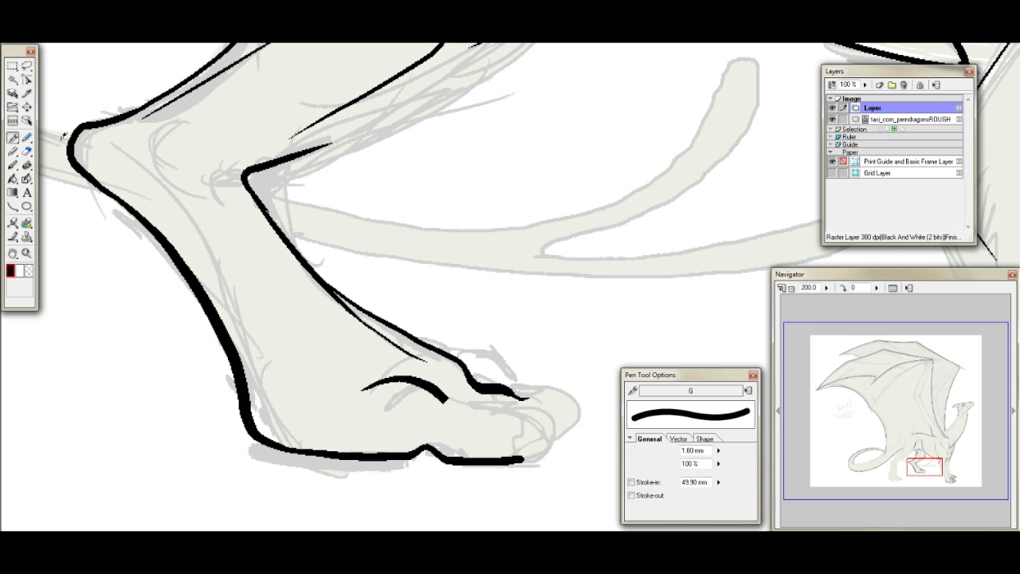
pyautogui.moveTo(172, 122)
pyautogui.mouseDown()
pyautogui.moveTo(154, 174)
pyautogui.moveTo(192, 205)
pyautogui.mouseUp()
pyautogui.hotkey('ctrl', 'z')
pyautogui.moveTo(172, 122)
pyautogui.mouseDown()
pyautogui.moveTo(139, 147)
pyautogui.moveTo(224, 290)
pyautogui.mouseUp()
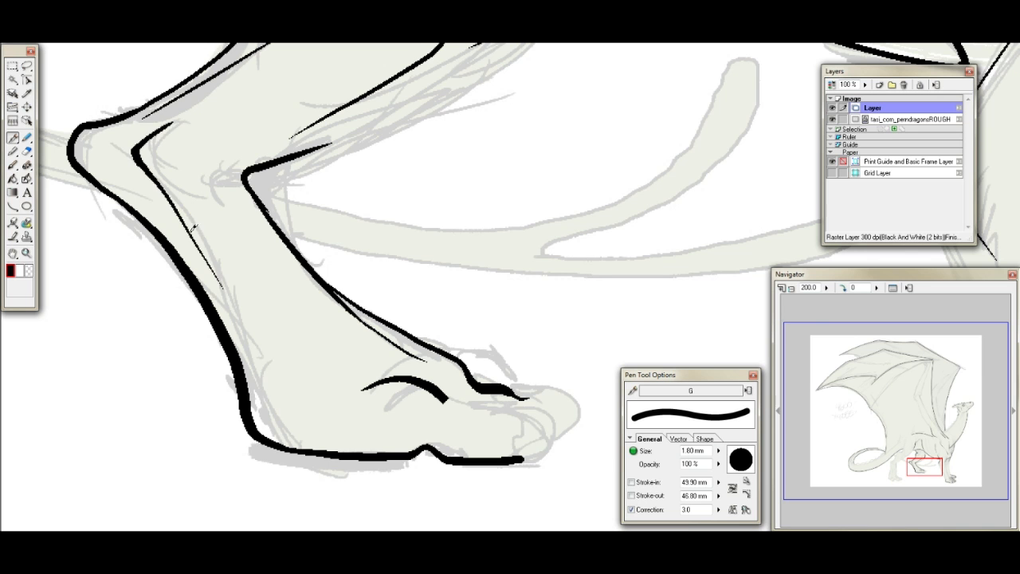
pyautogui.hotkey('ctrl', 'z')
pyautogui.moveTo(169, 123)
pyautogui.mouseDown()
pyautogui.moveTo(140, 158)
pyautogui.moveTo(209, 273)
pyautogui.mouseUp()
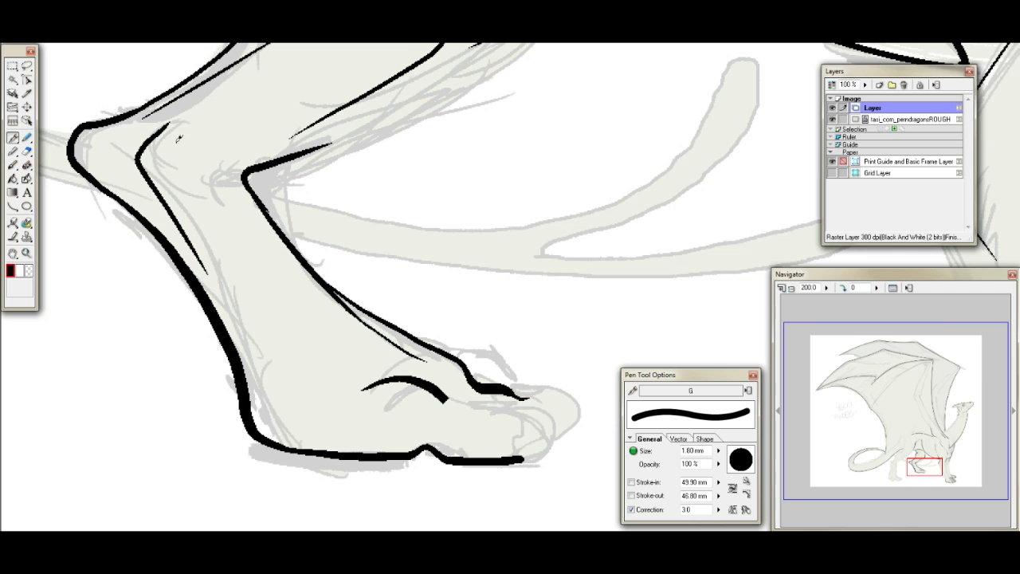
pyautogui.hotkey('ctrl', 'z')
pyautogui.moveTo(181, 116)
pyautogui.mouseDown()
pyautogui.moveTo(153, 148)
pyautogui.moveTo(183, 185)
pyautogui.mouseUp()
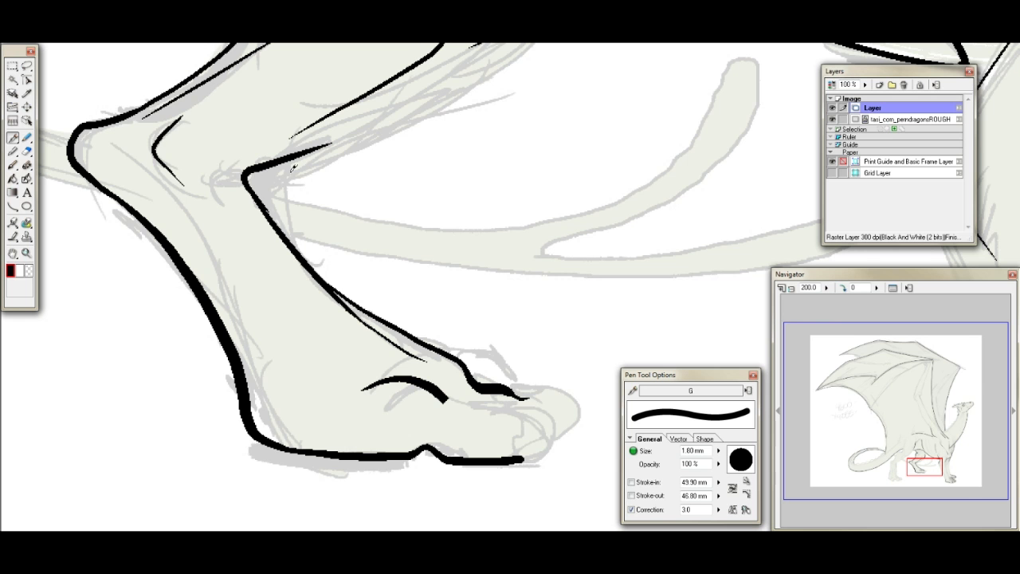
# - Ink the nearest toe's rounded front down to the sole and erase the second toe's outline with the adjoining upper foot contour
pyautogui.moveTo(922, 463); pyautogui.dragTo(926, 463)
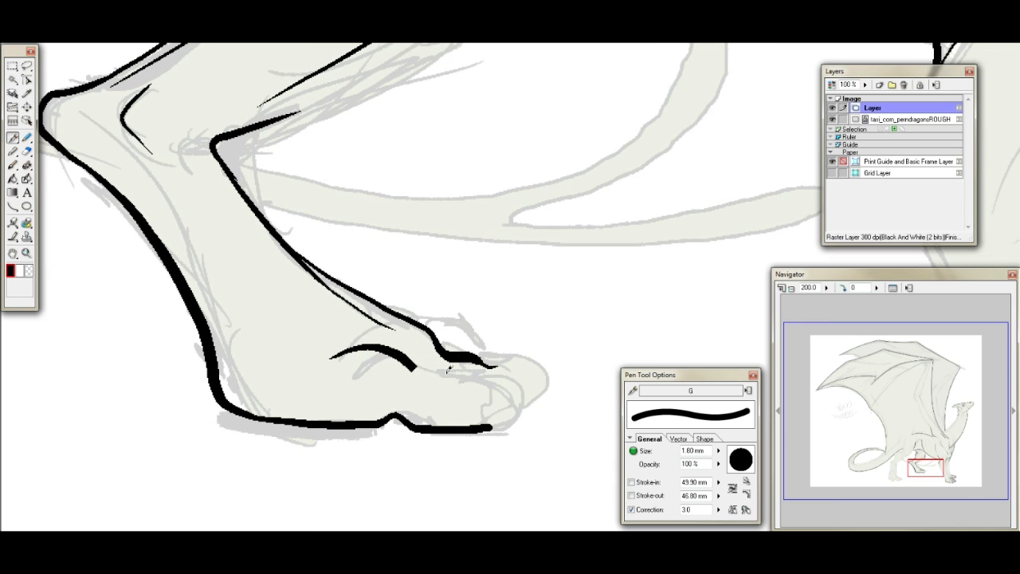
pyautogui.moveTo(423, 369)
pyautogui.mouseDown()
pyautogui.moveTo(480, 376)
pyautogui.moveTo(488, 427)
pyautogui.mouseUp()
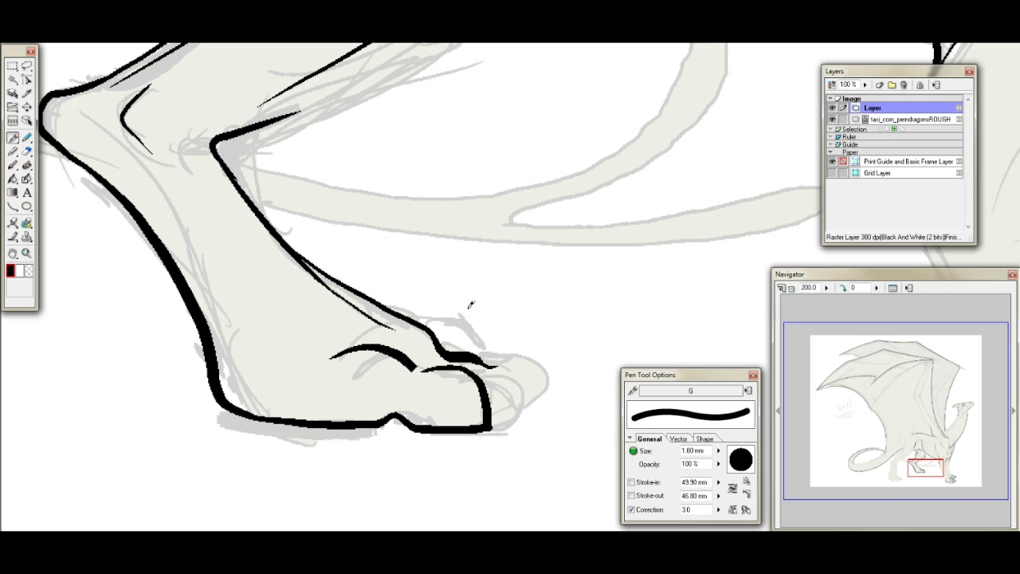
pyautogui.click(28, 151)
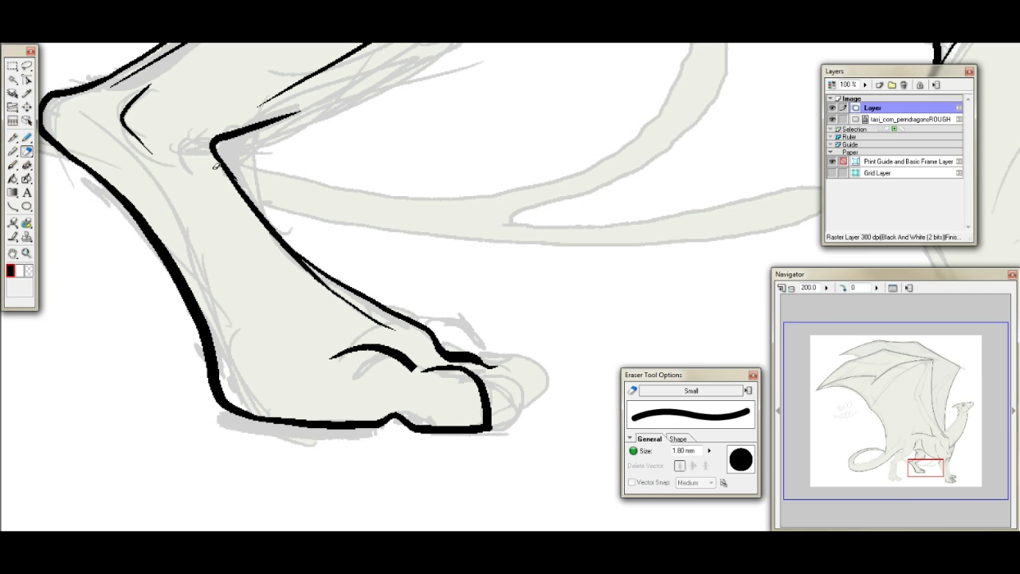
pyautogui.moveTo(400, 304)
pyautogui.mouseDown()
pyautogui.moveTo(443, 347)
pyautogui.moveTo(500, 359)
pyautogui.mouseUp()
# - Ink the second toe of the far hind foot, from its thin top line around the rounded front to behind the nearest toe
pyautogui.click(12, 137)
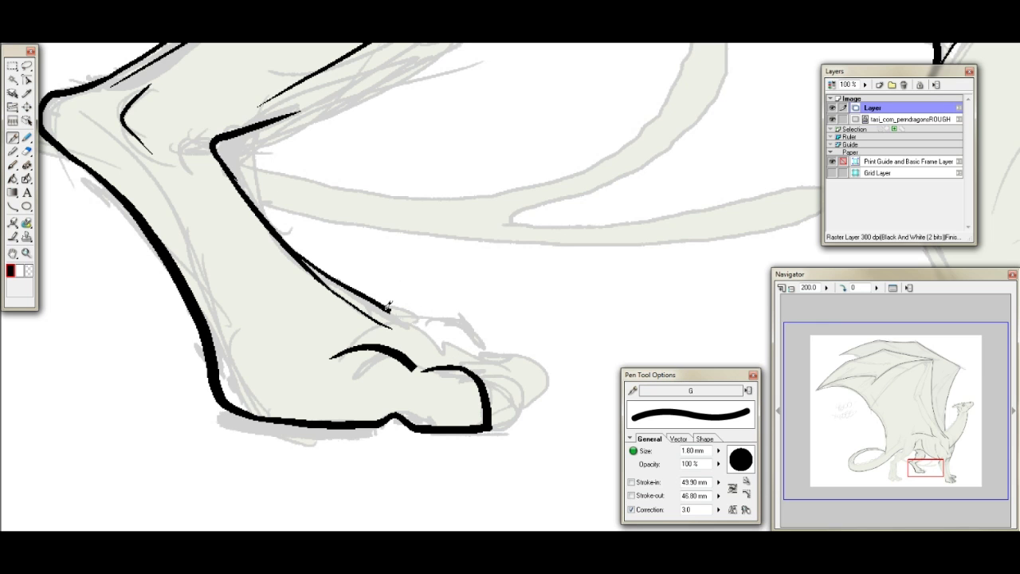
pyautogui.moveTo(931, 464); pyautogui.dragTo(928, 455)
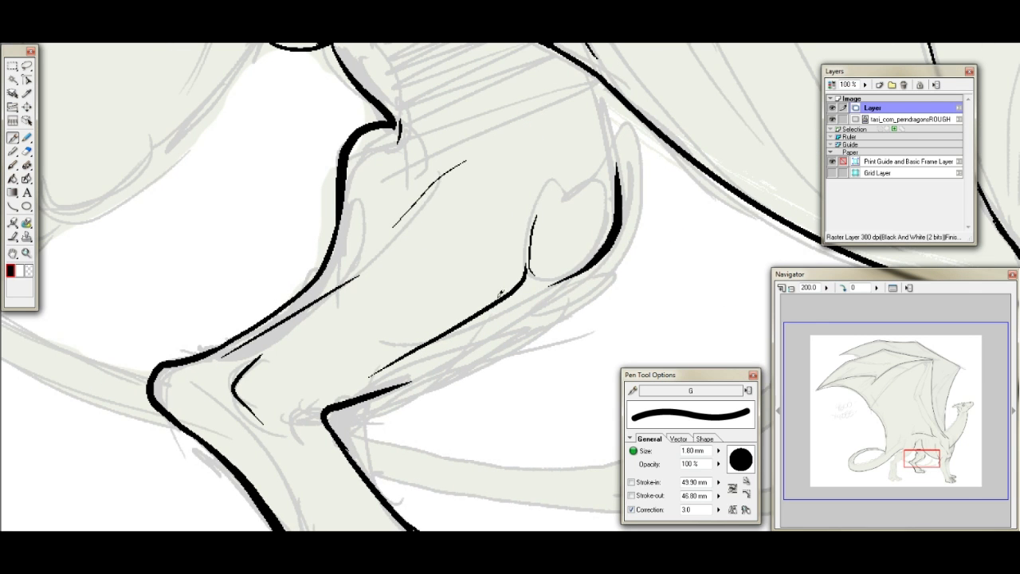
pyautogui.moveTo(914, 461); pyautogui.dragTo(917, 464)
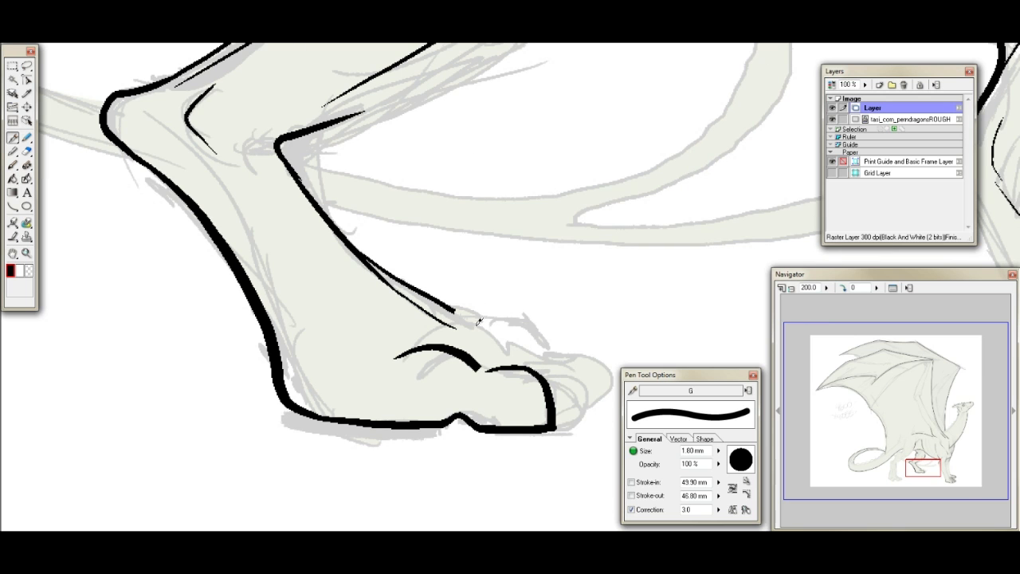
pyautogui.moveTo(466, 320)
pyautogui.mouseDown()
pyautogui.moveTo(507, 349)
pyautogui.moveTo(545, 346)
pyautogui.mouseUp()
pyautogui.hotkey('ctrl', 'z')
pyautogui.moveTo(480, 322)
pyautogui.mouseDown()
pyautogui.moveTo(561, 351)
pyautogui.moveTo(575, 390)
pyautogui.moveTo(552, 397)
pyautogui.mouseUp()
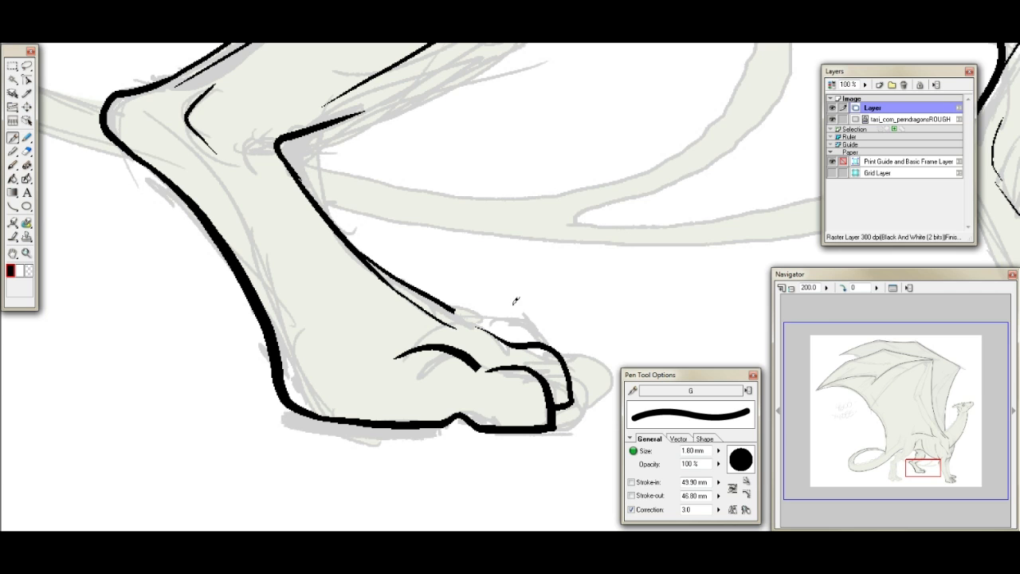
# - Erase the two overlapping contour lines along the front of the far hind foot, below the ankle
pyautogui.click(27, 150)
pyautogui.moveTo(365, 246); pyautogui.dragTo(457, 312)
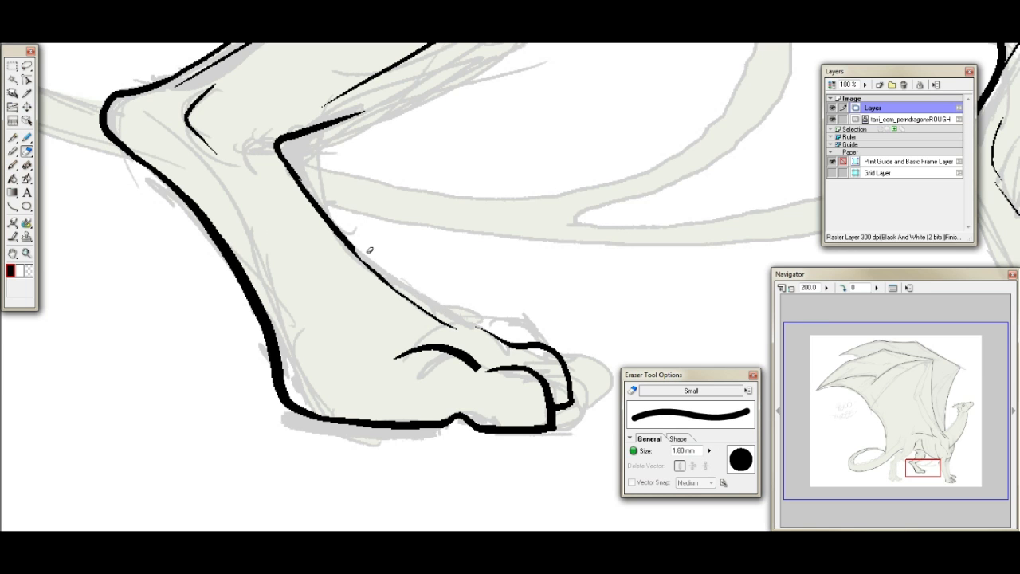
pyautogui.moveTo(335, 242); pyautogui.dragTo(451, 320)
# - Ink two thin tendon lines down the far hind foot, one toward the nearest toe and one continuing the front contour
pyautogui.click(13, 137)
pyautogui.moveTo(300, 236); pyautogui.dragTo(412, 351)
pyautogui.hotkey('ctrl', 'z')
pyautogui.moveTo(309, 240); pyautogui.dragTo(416, 355)
pyautogui.hotkey('ctrl', 'z')
pyautogui.moveTo(291, 221); pyautogui.dragTo(388, 327)
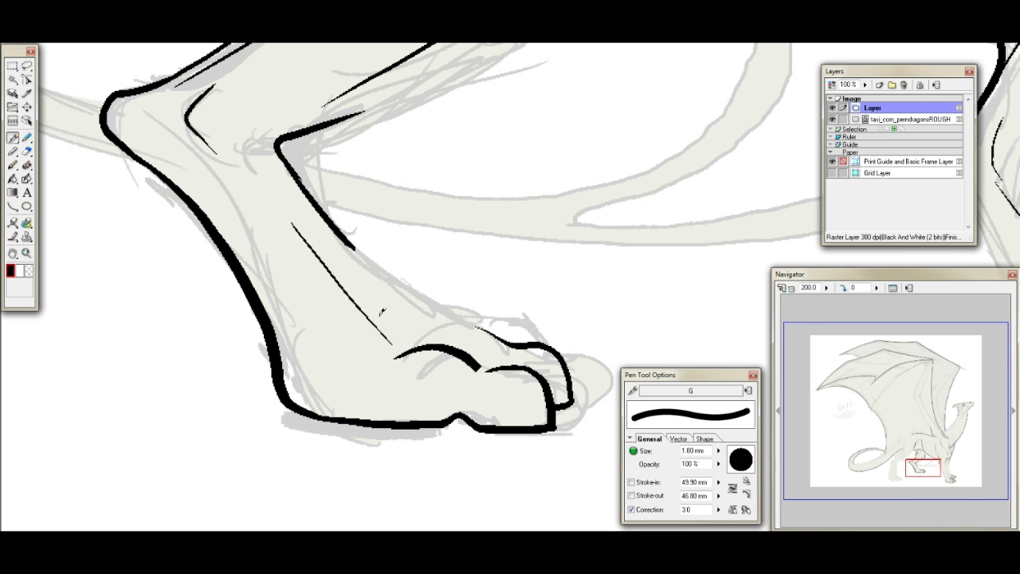
pyautogui.moveTo(356, 256); pyautogui.dragTo(457, 331)
# - Ink the farthest toe with its thin tendon line and pointed claw, and add a pointed claw to the second toe
pyautogui.moveTo(929, 466); pyautogui.dragTo(935, 467)
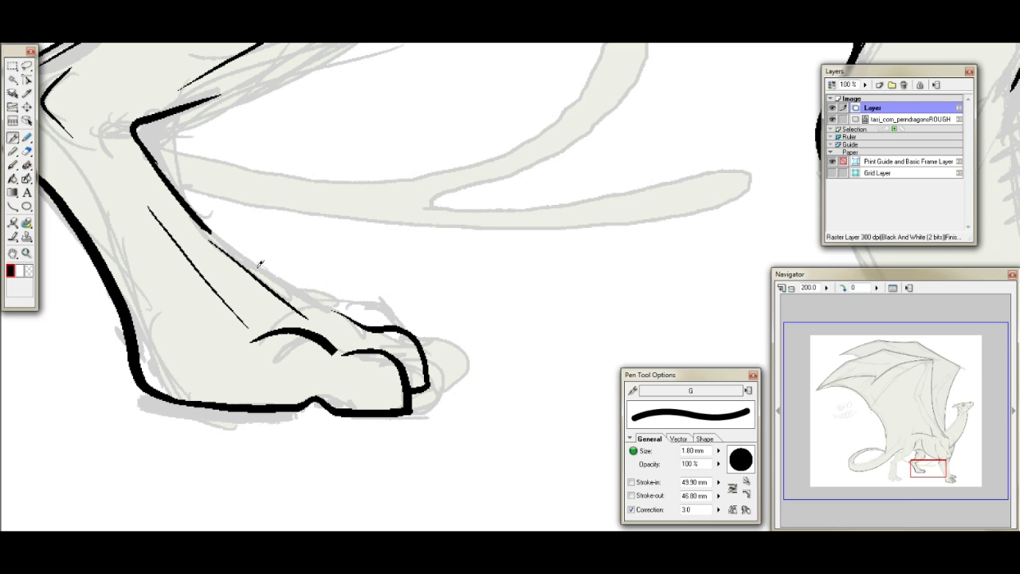
pyautogui.moveTo(271, 271)
pyautogui.mouseDown()
pyautogui.moveTo(310, 296)
pyautogui.moveTo(387, 301)
pyautogui.mouseUp()
pyautogui.hotkey('ctrl', 'z')
pyautogui.moveTo(311, 295)
pyautogui.mouseDown()
pyautogui.moveTo(365, 296)
pyautogui.moveTo(418, 323)
pyautogui.moveTo(408, 322)
pyautogui.mouseUp()
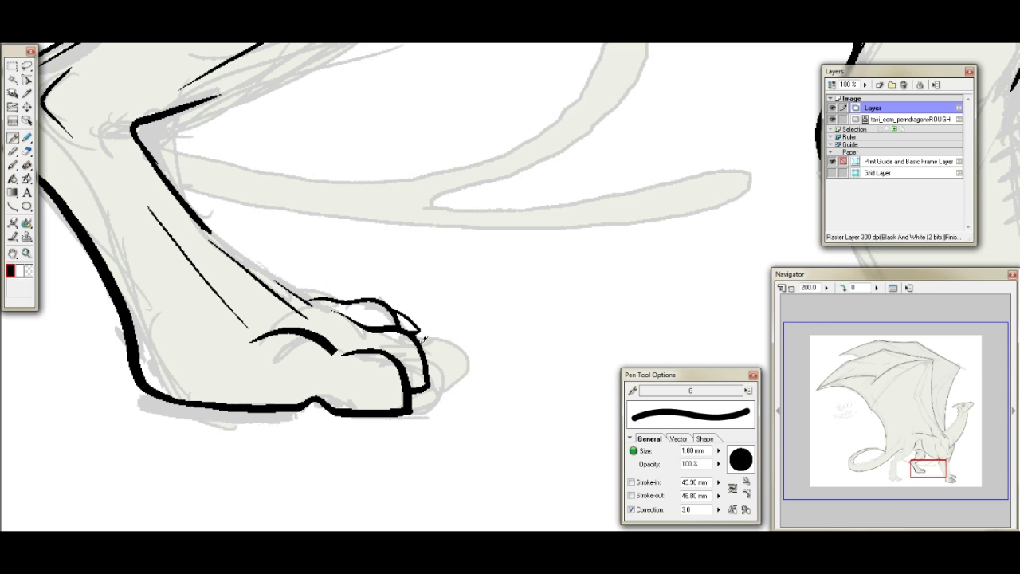
pyautogui.moveTo(424, 347)
pyautogui.mouseDown()
pyautogui.moveTo(459, 367)
pyautogui.moveTo(430, 377)
pyautogui.mouseUp()
pyautogui.hotkey('ctrl', 'z')
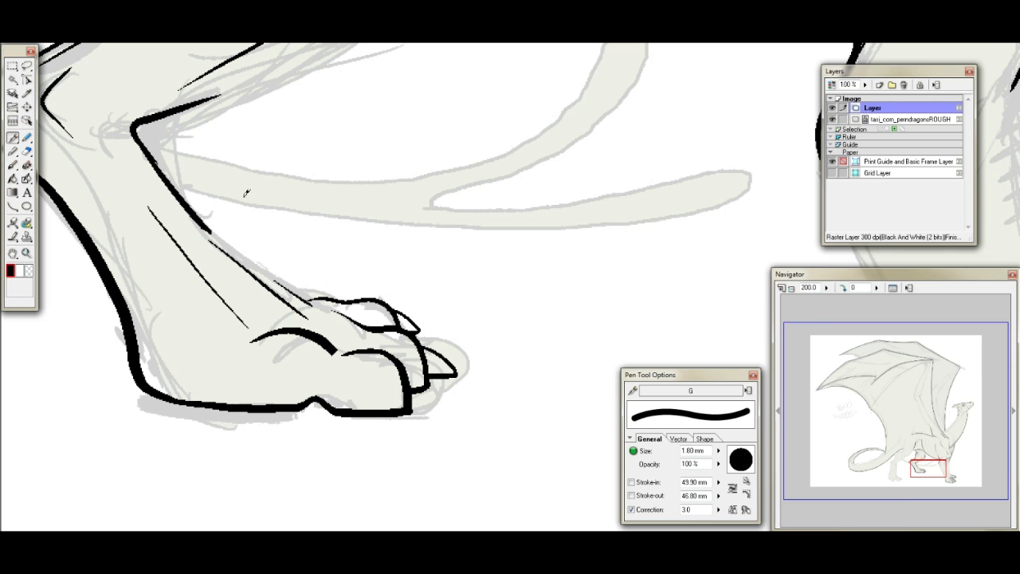
# - Ink a pointed claw on the nearest toe of the far hind foot
pyautogui.moveTo(405, 363)
pyautogui.mouseDown()
pyautogui.moveTo(433, 400)
pyautogui.moveTo(410, 407)
pyautogui.mouseUp()
pyautogui.click(28, 151)
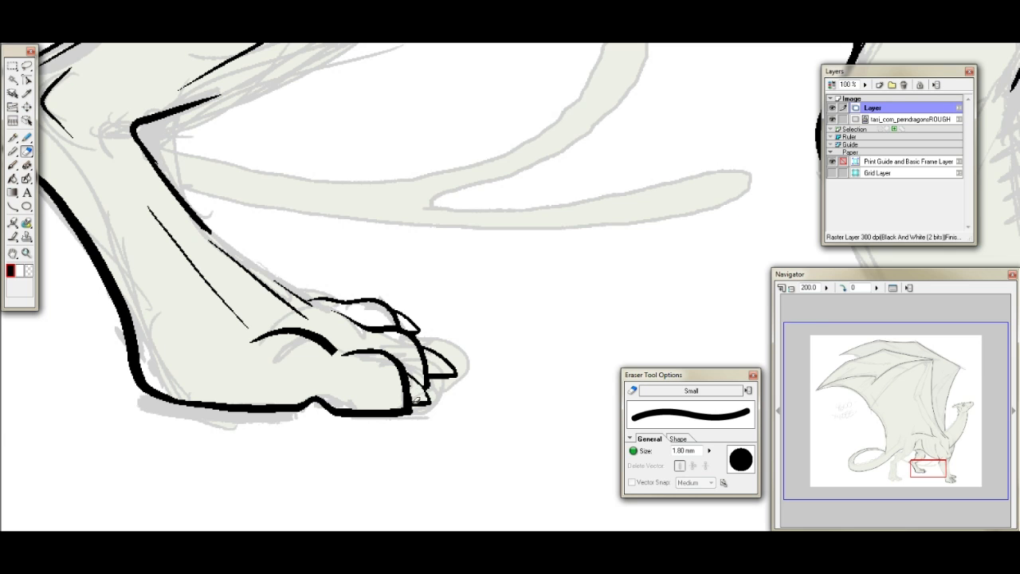
pyautogui.click(12, 138)
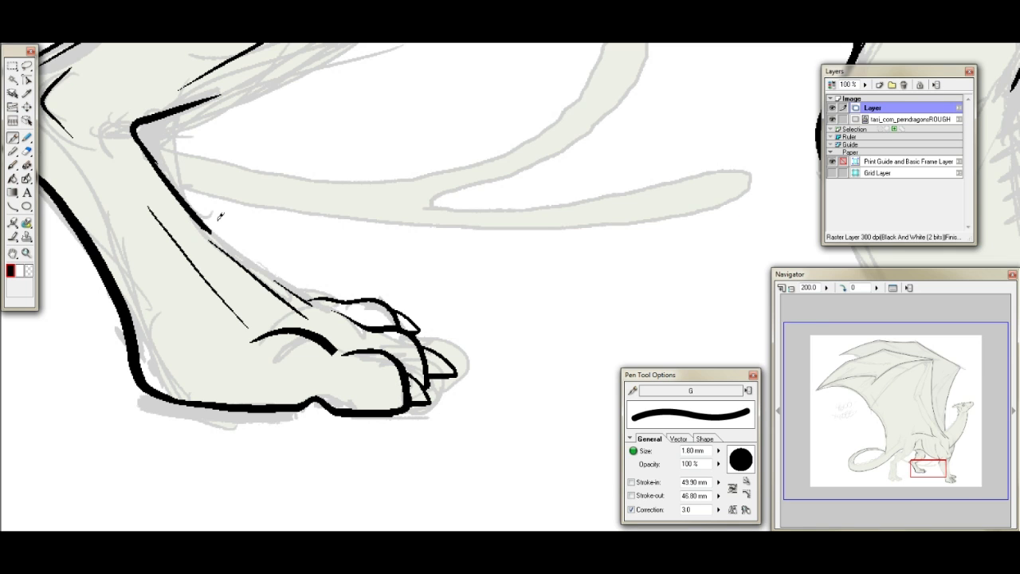
# - Ink the far hind foot's front contour down to the farthest toe and extend the second toe's top line back to the tendon
pyautogui.moveTo(201, 223); pyautogui.dragTo(304, 298)
pyautogui.hotkey('ctrl', 'z')
pyautogui.moveTo(211, 229); pyautogui.dragTo(328, 306)
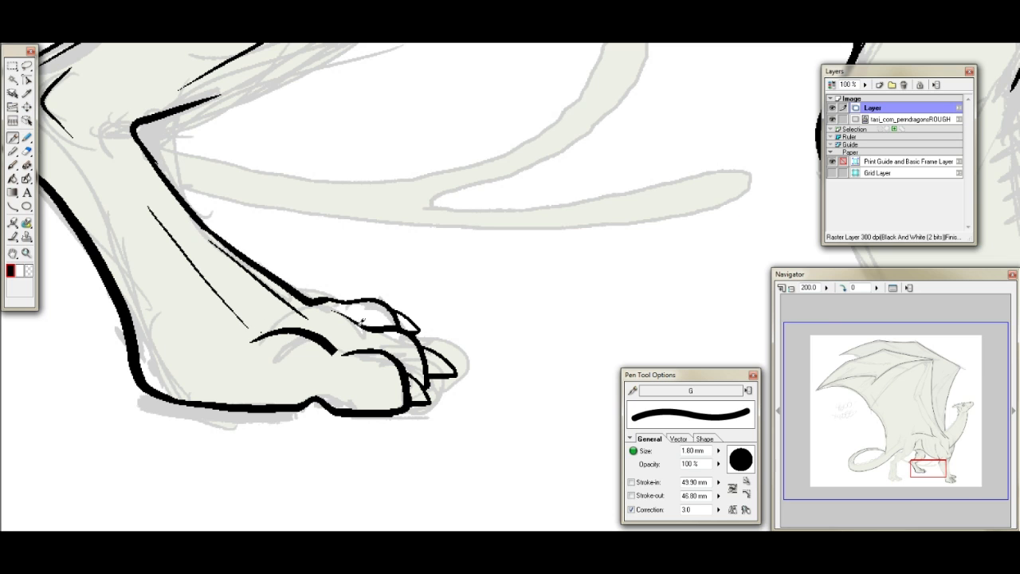
pyautogui.moveTo(308, 319); pyautogui.dragTo(381, 316)
# - Erase part of the knuckle arc behind the nearest toe of the far hind foot to shorten and thin it
pyautogui.click(27, 150)
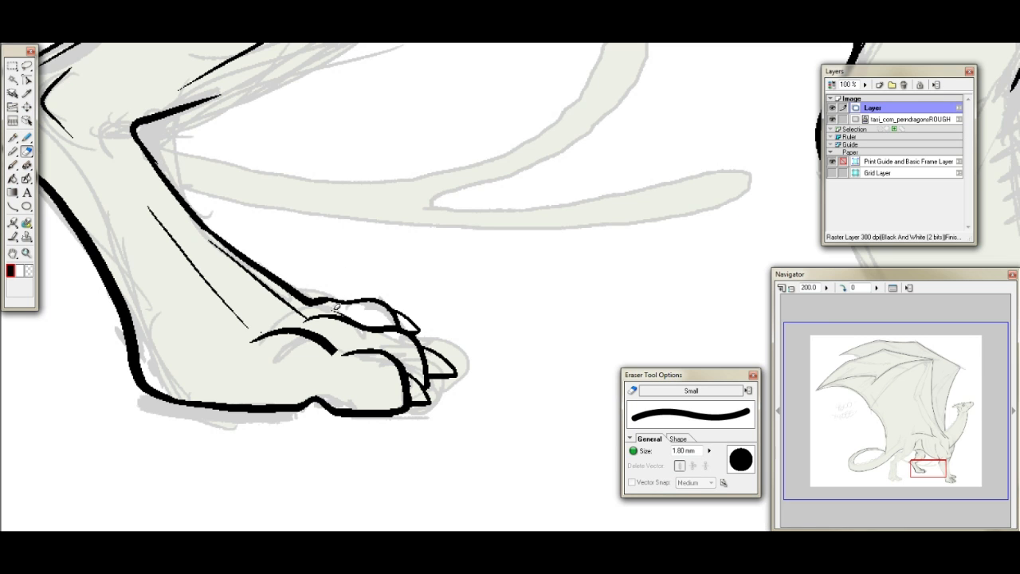
pyautogui.moveTo(266, 326)
pyautogui.mouseDown()
pyautogui.moveTo(243, 338)
pyautogui.moveTo(303, 340)
pyautogui.moveTo(275, 335)
pyautogui.moveTo(328, 357)
pyautogui.mouseUp()
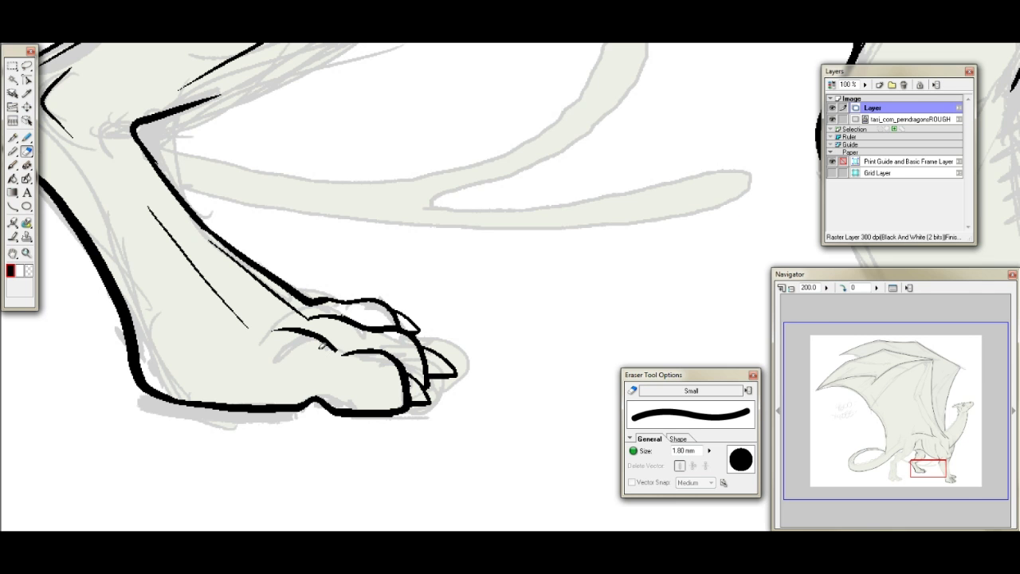
pyautogui.click(13, 138)
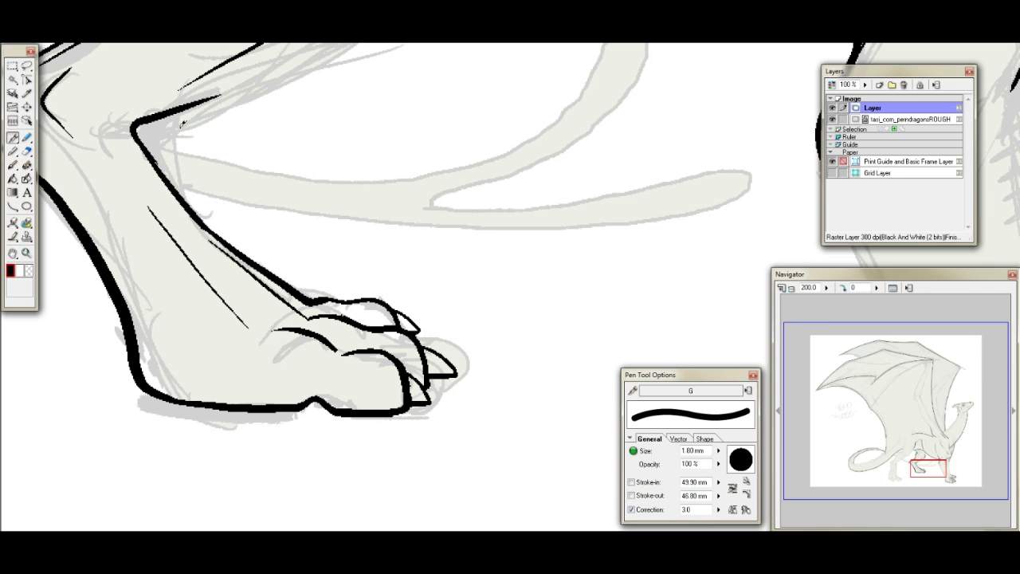
# - Ink the near hind foot's heel, sole arch, knuckle arcs, short tendon line and front contour down to the farthest toe
pyautogui.moveTo(920, 466); pyautogui.dragTo(894, 462)
pyautogui.moveTo(351, 427); pyautogui.dragTo(401, 420)
pyautogui.moveTo(196, 295)
pyautogui.mouseDown()
pyautogui.moveTo(202, 400)
pyautogui.moveTo(243, 439)
pyautogui.mouseUp()
pyautogui.moveTo(255, 377)
pyautogui.mouseDown()
pyautogui.moveTo(272, 356)
pyautogui.moveTo(303, 375)
pyautogui.mouseUp()
pyautogui.moveTo(287, 298); pyautogui.dragTo(295, 351)
pyautogui.moveTo(379, 335)
pyautogui.mouseDown()
pyautogui.moveTo(407, 338)
pyautogui.moveTo(446, 380)
pyautogui.mouseUp()
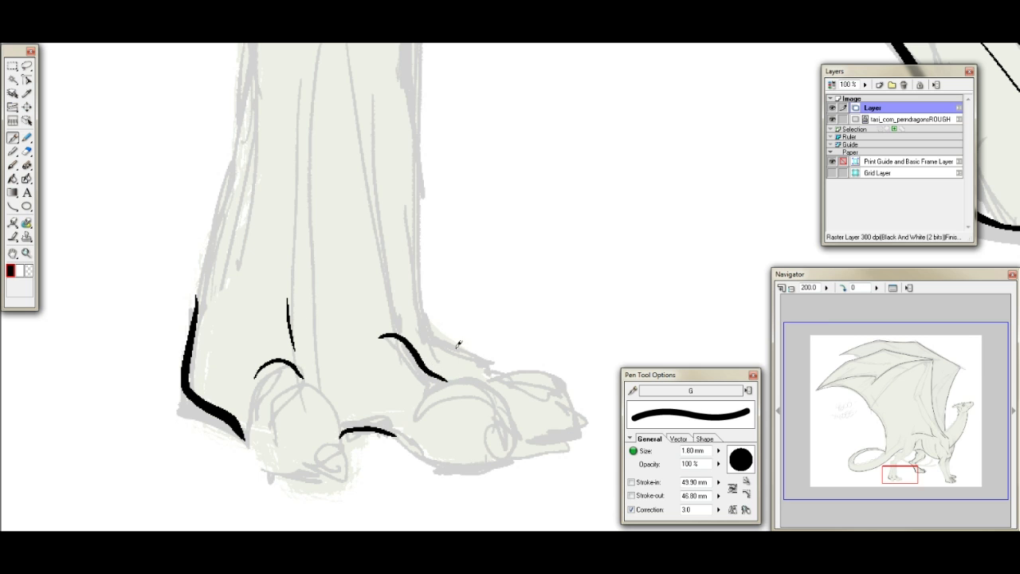
pyautogui.moveTo(417, 254)
pyautogui.mouseDown()
pyautogui.moveTo(449, 332)
pyautogui.moveTo(521, 375)
pyautogui.mouseUp()
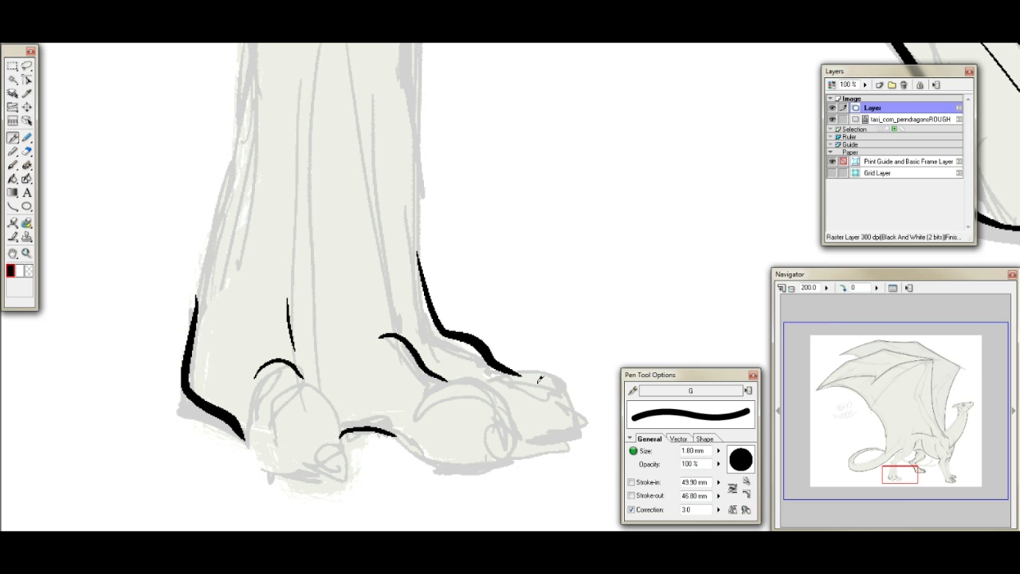
# - Ink the rounded outlines of the near hind foot's first and middle toes, joining the middle toe to the sole arch
pyautogui.moveTo(890, 471); pyautogui.dragTo(888, 473)
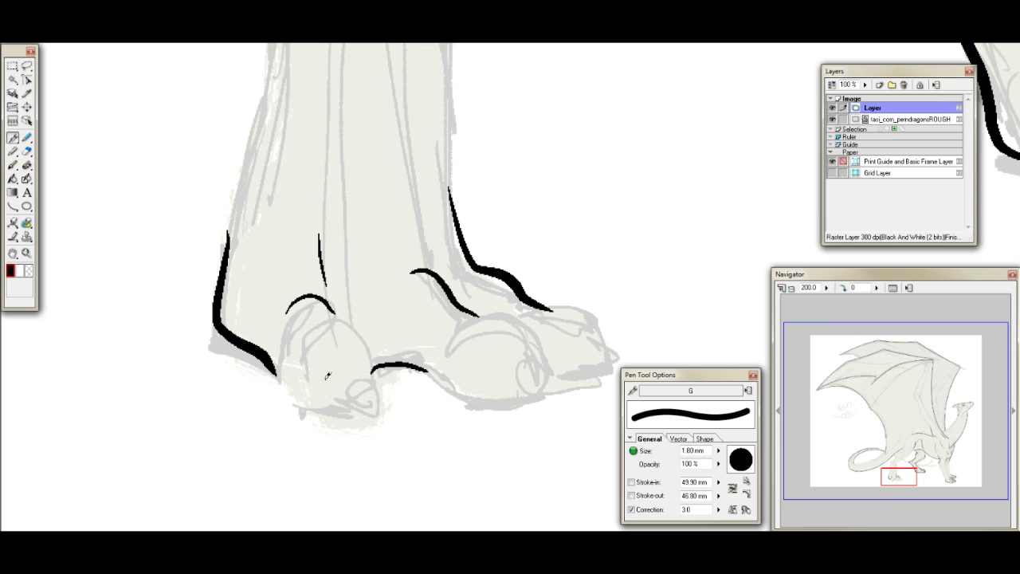
pyautogui.moveTo(278, 368)
pyautogui.mouseDown()
pyautogui.moveTo(309, 409)
pyautogui.moveTo(360, 413)
pyautogui.mouseUp()
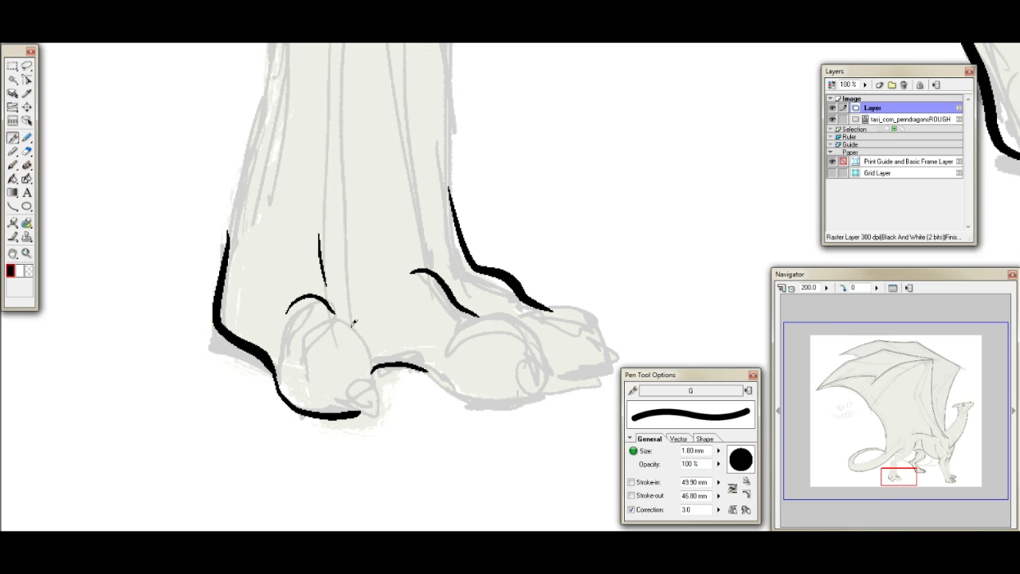
pyautogui.moveTo(365, 336); pyautogui.dragTo(371, 411)
pyautogui.moveTo(478, 315)
pyautogui.mouseDown()
pyautogui.moveTo(530, 325)
pyautogui.moveTo(544, 389)
pyautogui.mouseUp()
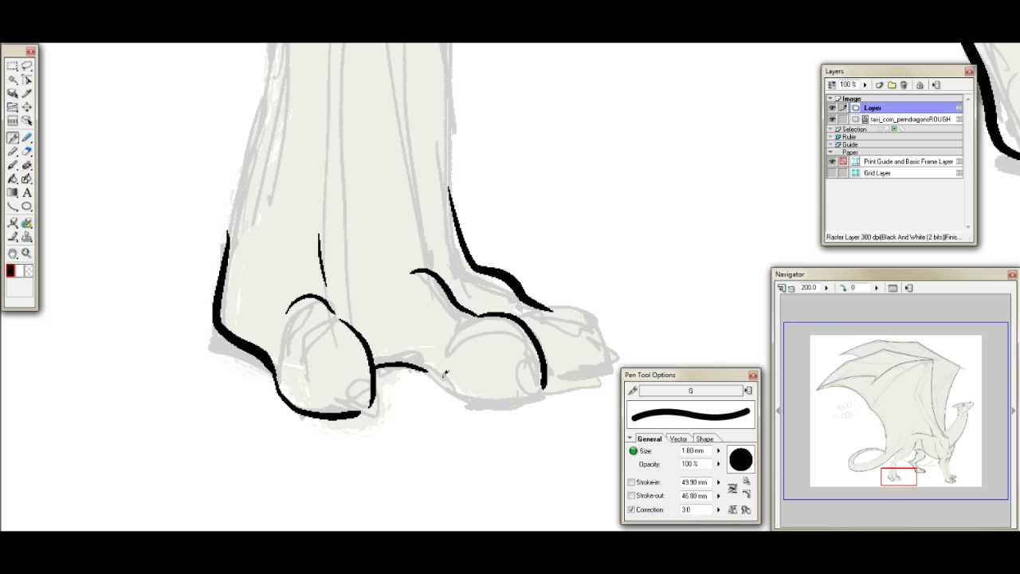
pyautogui.moveTo(434, 369); pyautogui.dragTo(463, 390)
pyautogui.hotkey('ctrl', 'z')
pyautogui.moveTo(424, 363)
pyautogui.mouseDown()
pyautogui.moveTo(469, 397)
pyautogui.moveTo(522, 406)
pyautogui.moveTo(546, 378)
pyautogui.mouseUp()
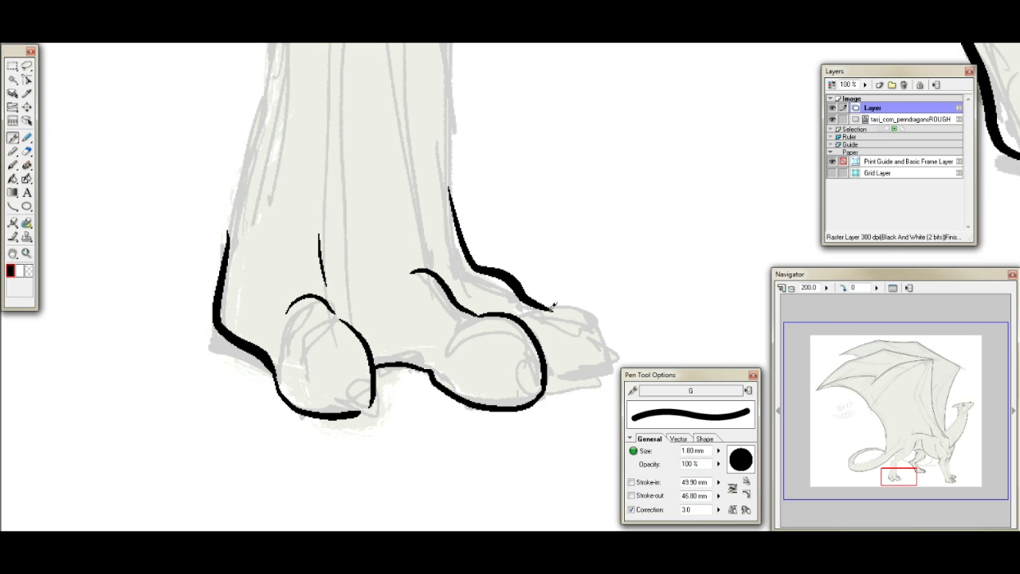
# - Ink the farthest toe of the near hind foot and erase the overlapping inner edge of its outline
pyautogui.moveTo(530, 301)
pyautogui.mouseDown()
pyautogui.moveTo(560, 301)
pyautogui.moveTo(614, 351)
pyautogui.moveTo(608, 376)
pyautogui.moveTo(542, 390)
pyautogui.mouseUp()
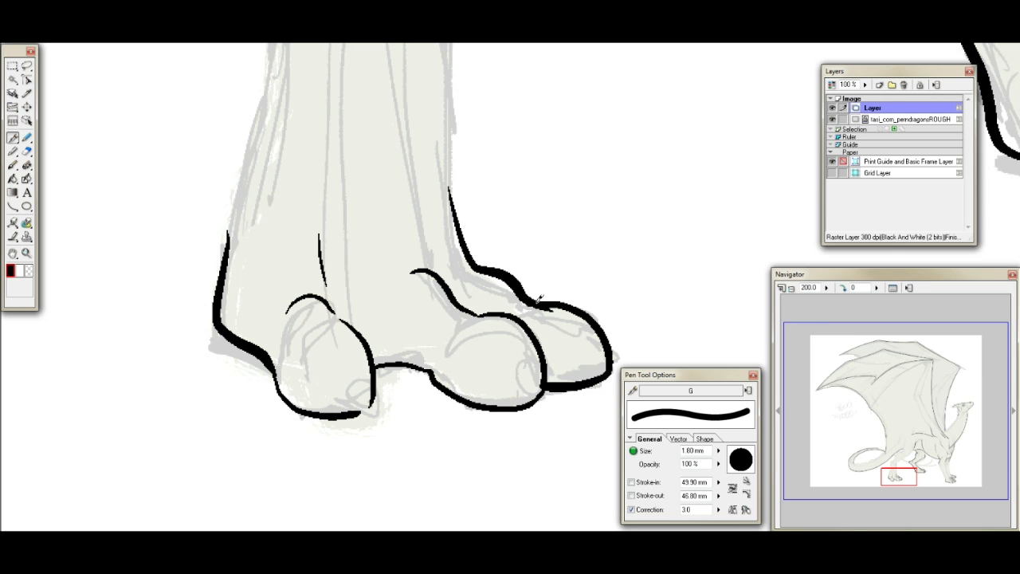
pyautogui.moveTo(532, 297)
pyautogui.mouseDown()
pyautogui.moveTo(561, 298)
pyautogui.moveTo(593, 315)
pyautogui.moveTo(610, 371)
pyautogui.mouseUp()
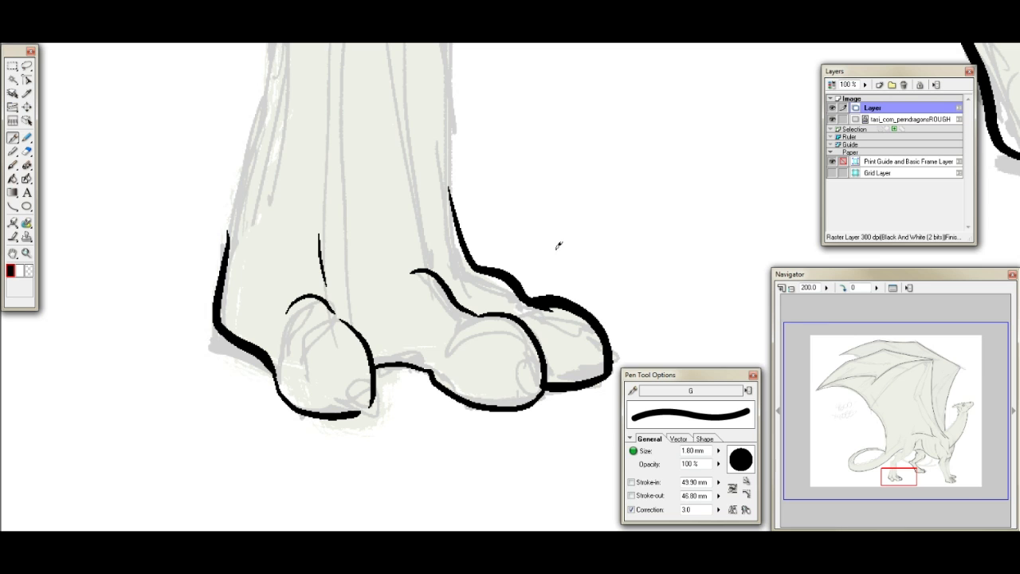
pyautogui.click(27, 152)
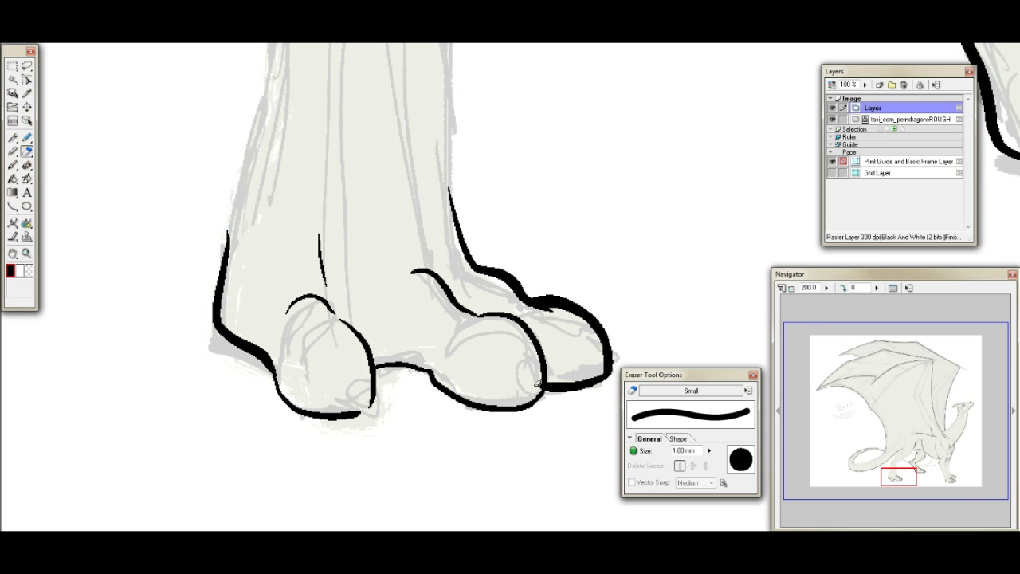
pyautogui.moveTo(533, 306)
pyautogui.mouseDown()
pyautogui.moveTo(562, 307)
pyautogui.moveTo(591, 328)
pyautogui.moveTo(596, 363)
pyautogui.mouseUp()
pyautogui.click(13, 137)
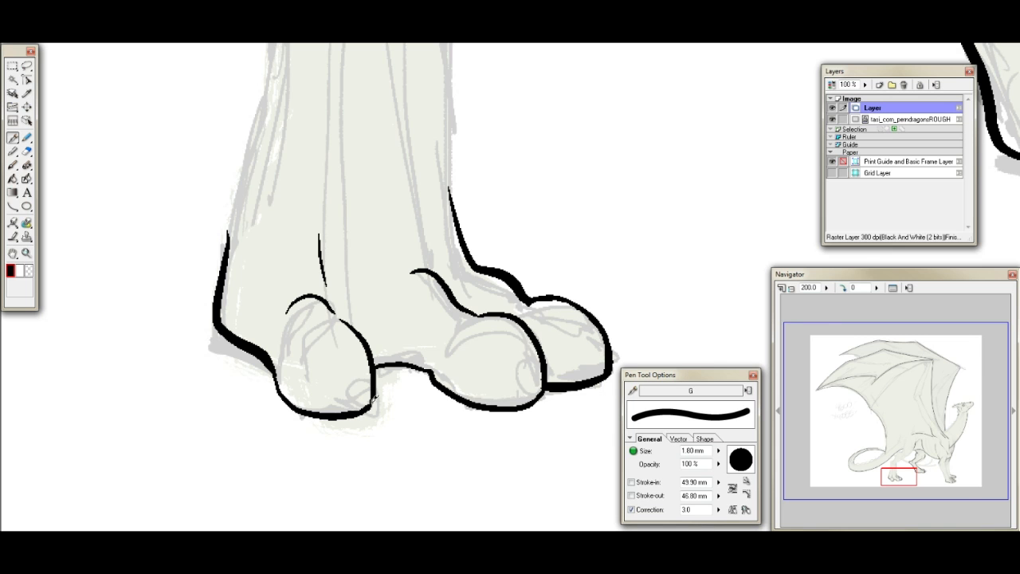
# - Ink narrow oval claws on the first and middle toes of the near hind foot
pyautogui.moveTo(338, 355)
pyautogui.mouseDown()
pyautogui.moveTo(326, 358)
pyautogui.moveTo(343, 400)
pyautogui.mouseUp()
pyautogui.moveTo(335, 351); pyautogui.dragTo(340, 401)
pyautogui.hotkey('ctrl', 'z')
pyautogui.moveTo(334, 350)
pyautogui.mouseDown()
pyautogui.moveTo(349, 372)
pyautogui.moveTo(341, 401)
pyautogui.mouseUp()
pyautogui.moveTo(511, 340)
pyautogui.mouseDown()
pyautogui.moveTo(507, 368)
pyautogui.moveTo(520, 388)
pyautogui.moveTo(529, 349)
pyautogui.moveTo(517, 336)
pyautogui.moveTo(521, 390)
pyautogui.mouseUp()
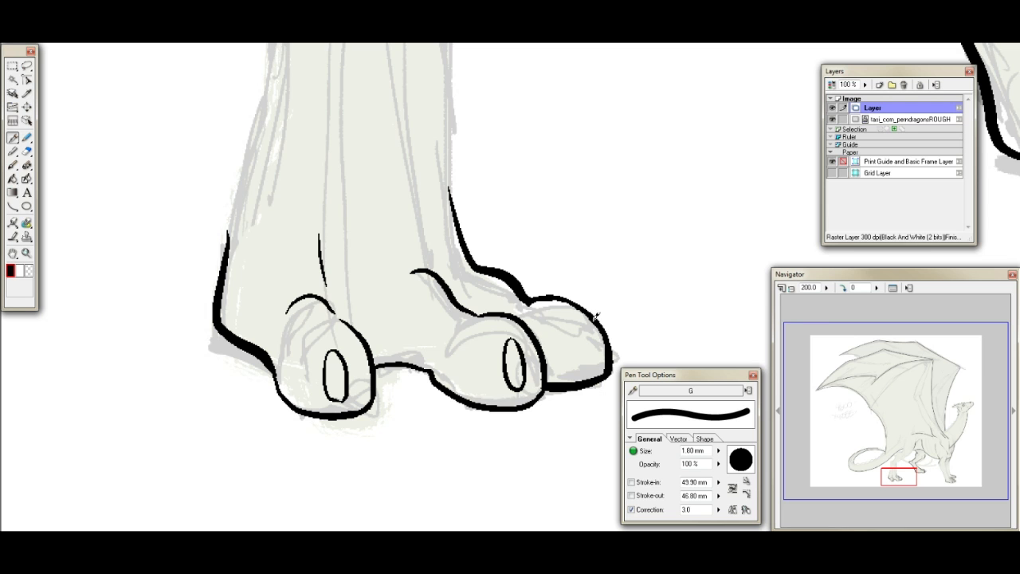
# - Ink a claw at the front of the farthest toe of the near hind foot, erasing the toe outline that crosses it
pyautogui.moveTo(585, 311)
pyautogui.mouseDown()
pyautogui.moveTo(608, 364)
pyautogui.moveTo(585, 313)
pyautogui.mouseUp()
pyautogui.click(26, 150)
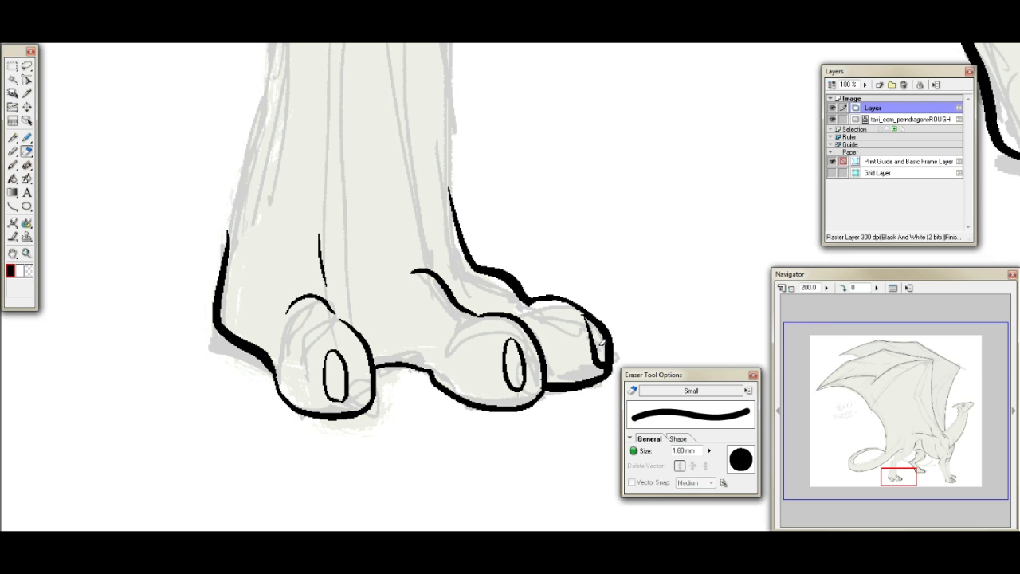
pyautogui.moveTo(604, 349)
pyautogui.mouseDown()
pyautogui.moveTo(596, 330)
pyautogui.moveTo(609, 360)
pyautogui.mouseUp()
pyautogui.click(13, 138)
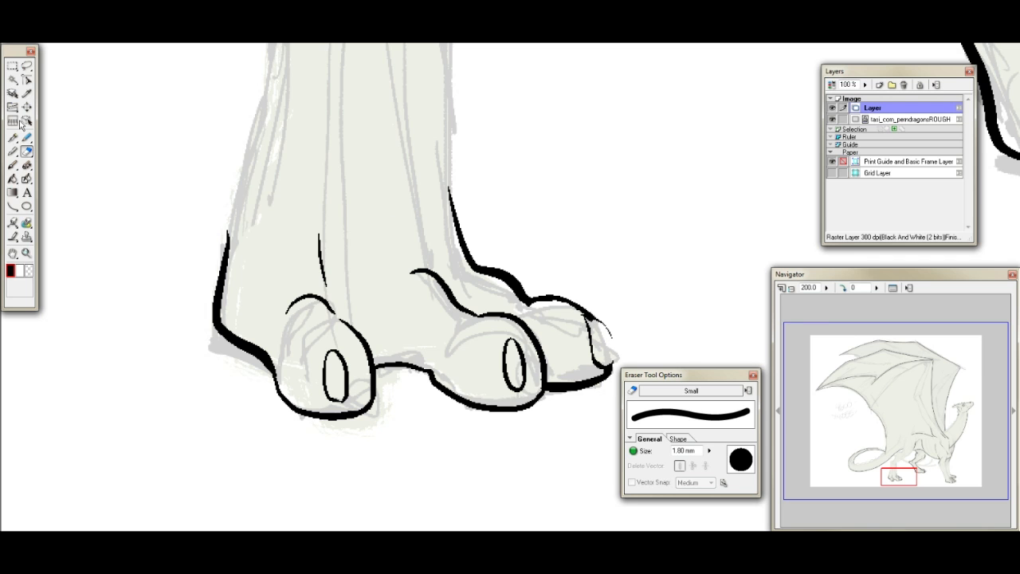
pyautogui.moveTo(591, 317)
pyautogui.mouseDown()
pyautogui.moveTo(618, 360)
pyautogui.moveTo(604, 365)
pyautogui.moveTo(585, 340)
pyautogui.moveTo(591, 354)
pyautogui.mouseUp()
# - Erase the pointed claws on the far hind foot and ink narrow rounded claws against the fronts of its toes instead
pyautogui.moveTo(909, 470); pyautogui.dragTo(932, 464)
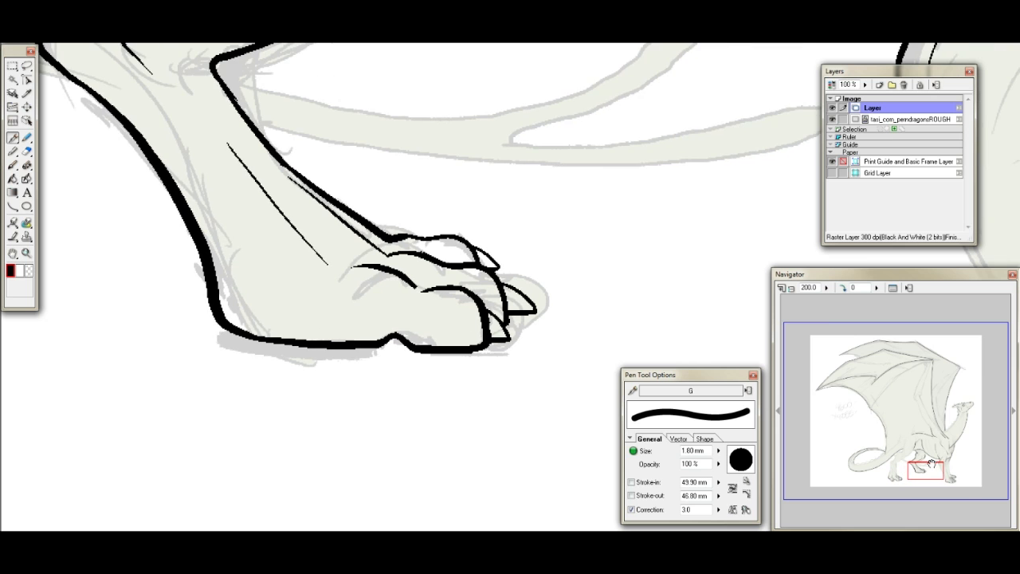
pyautogui.click(27, 151)
pyautogui.moveTo(483, 247)
pyautogui.mouseDown()
pyautogui.moveTo(526, 301)
pyautogui.moveTo(504, 279)
pyautogui.moveTo(519, 313)
pyautogui.moveTo(544, 311)
pyautogui.moveTo(497, 330)
pyautogui.moveTo(499, 343)
pyautogui.moveTo(502, 323)
pyautogui.moveTo(510, 349)
pyautogui.mouseUp()
pyautogui.press('p')
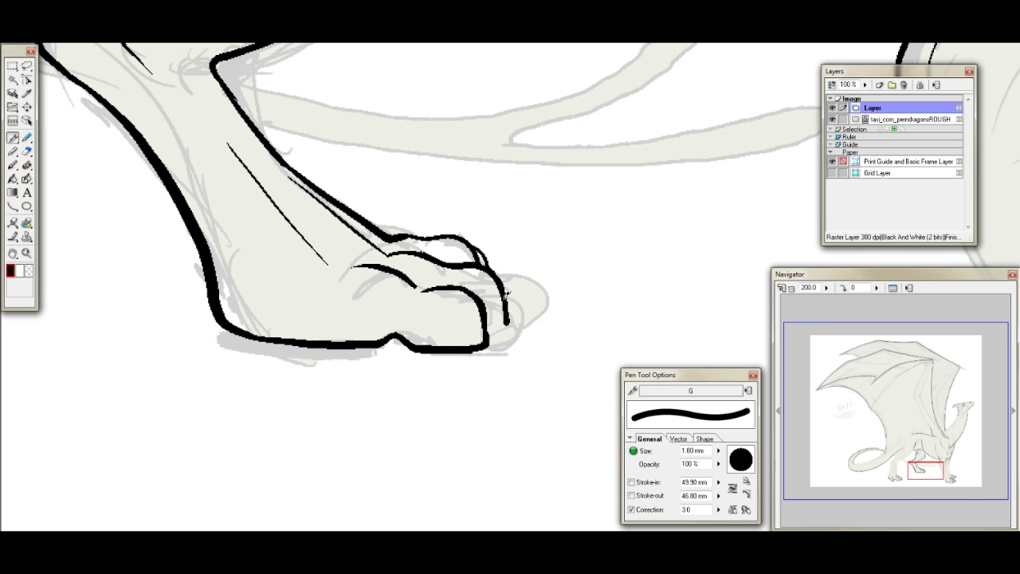
pyautogui.moveTo(500, 279)
pyautogui.mouseDown()
pyautogui.moveTo(517, 320)
pyautogui.moveTo(501, 346)
pyautogui.moveTo(504, 326)
pyautogui.mouseUp()
pyautogui.hotkey('ctrl', 'z')
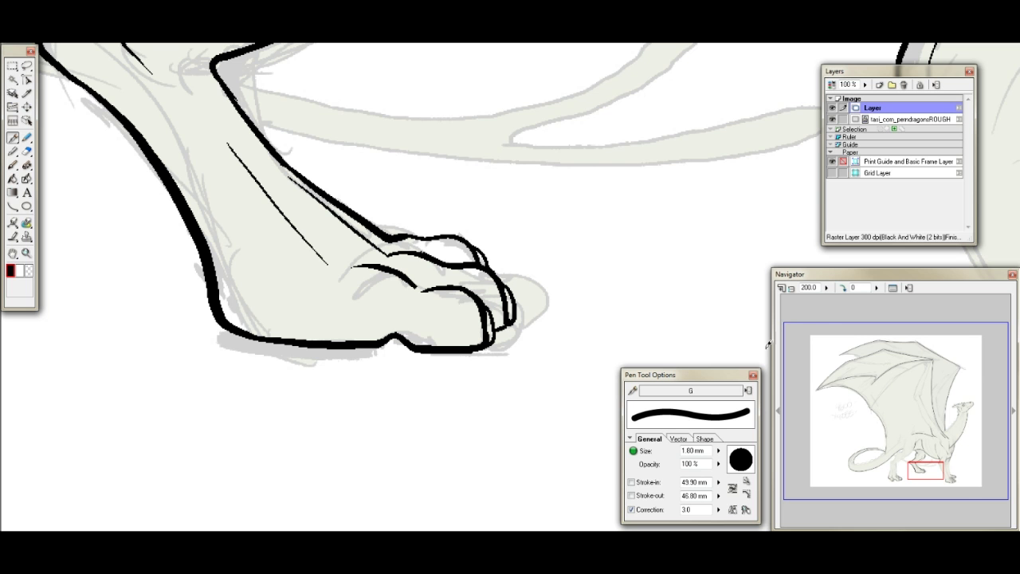
# - Ink the front thigh contour of the far hind leg from the belly line down to the knee
pyautogui.moveTo(924, 467); pyautogui.dragTo(925, 457)
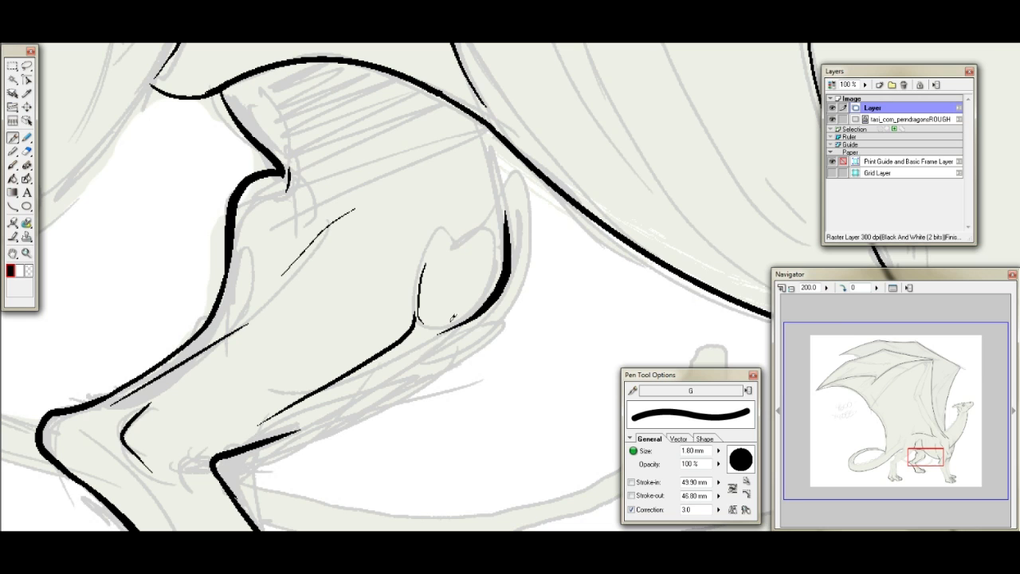
pyautogui.moveTo(481, 117); pyautogui.dragTo(510, 231)
pyautogui.hotkey('ctrl', 'z')
pyautogui.moveTo(483, 115); pyautogui.dragTo(509, 230)
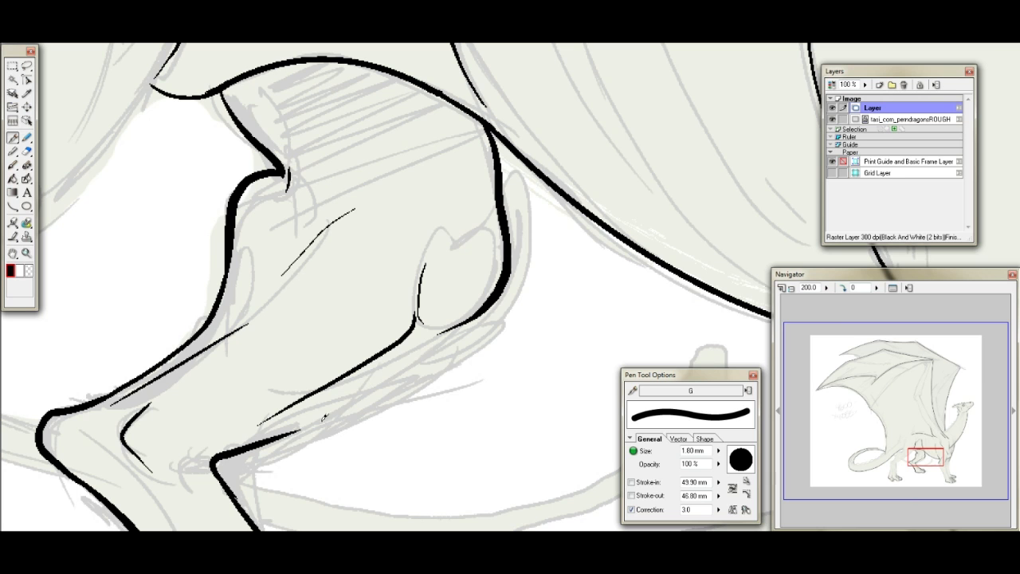
# - Ink the far hind leg's lower contour in one heavy line from the knee to the front of the hock
pyautogui.moveTo(256, 443)
pyautogui.mouseDown()
pyautogui.moveTo(447, 359)
pyautogui.moveTo(487, 315)
pyautogui.moveTo(320, 432)
pyautogui.mouseUp()
pyautogui.hotkey('ctrl', 'z')
pyautogui.hotkey('ctrl', 'z')
pyautogui.moveTo(495, 301)
pyautogui.mouseDown()
pyautogui.moveTo(442, 358)
pyautogui.moveTo(332, 396)
pyautogui.moveTo(258, 437)
pyautogui.mouseUp()
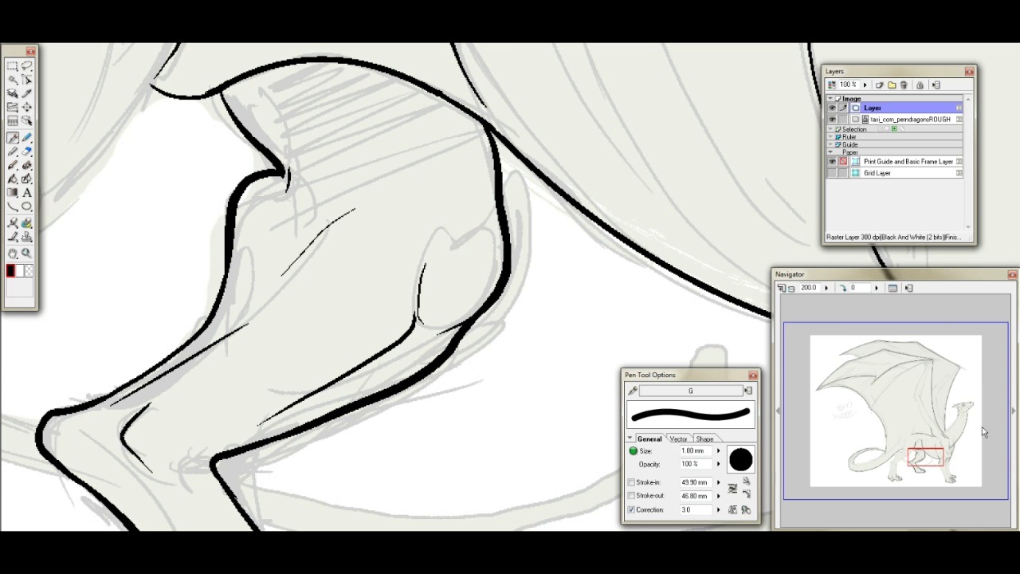
# - Ink the rear bump of the near hind leg's hock and a short crease where the leg meets the tail
pyautogui.moveTo(917, 452)
pyautogui.mouseDown()
pyautogui.moveTo(904, 460)
pyautogui.moveTo(898, 451)
pyautogui.moveTo(909, 465)
pyautogui.moveTo(901, 489)
pyautogui.moveTo(899, 461)
pyautogui.moveTo(908, 456)
pyautogui.mouseUp()
pyautogui.moveTo(114, 455)
pyautogui.mouseDown()
pyautogui.moveTo(134, 437)
pyautogui.moveTo(183, 443)
pyautogui.moveTo(188, 431)
pyautogui.mouseUp()
pyautogui.moveTo(450, 150); pyautogui.dragTo(413, 213)
pyautogui.moveTo(437, 181)
pyautogui.mouseDown()
pyautogui.moveTo(365, 168)
pyautogui.moveTo(307, 204)
pyautogui.moveTo(277, 261)
pyautogui.mouseUp()
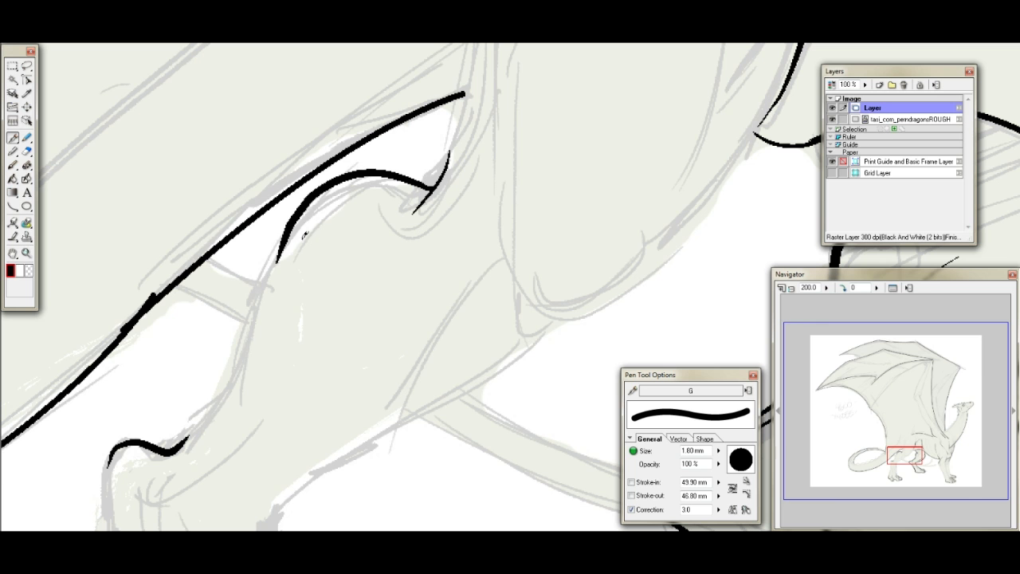
pyautogui.hotkey('ctrl', 'z')
# - Ink the near thigh's rear contour from the crease past the end of the tail's underside toward the hip
pyautogui.moveTo(907, 456); pyautogui.dragTo(915, 448)
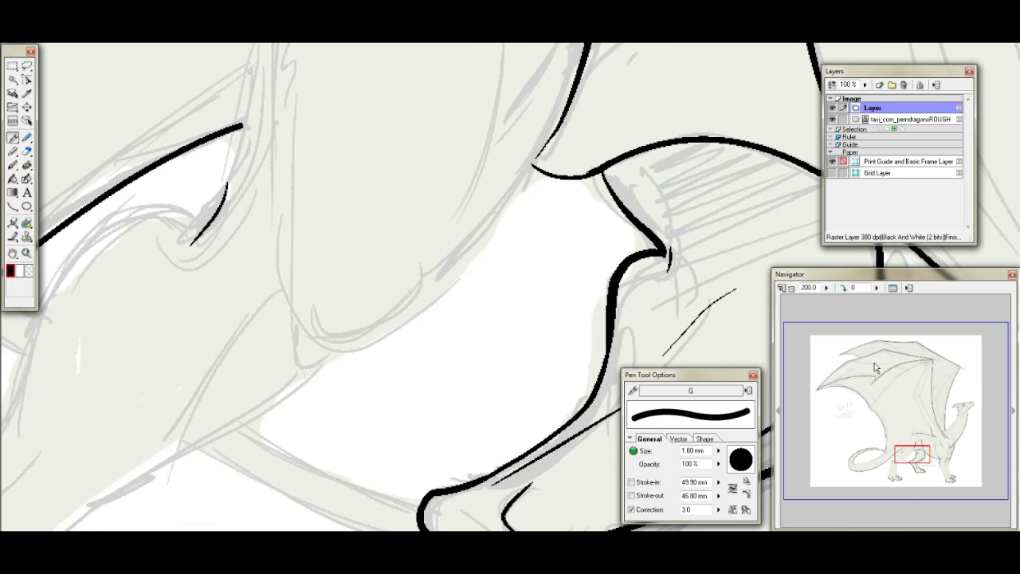
pyautogui.click(842, 288)
pyautogui.moveTo(926, 454); pyautogui.dragTo(908, 441)
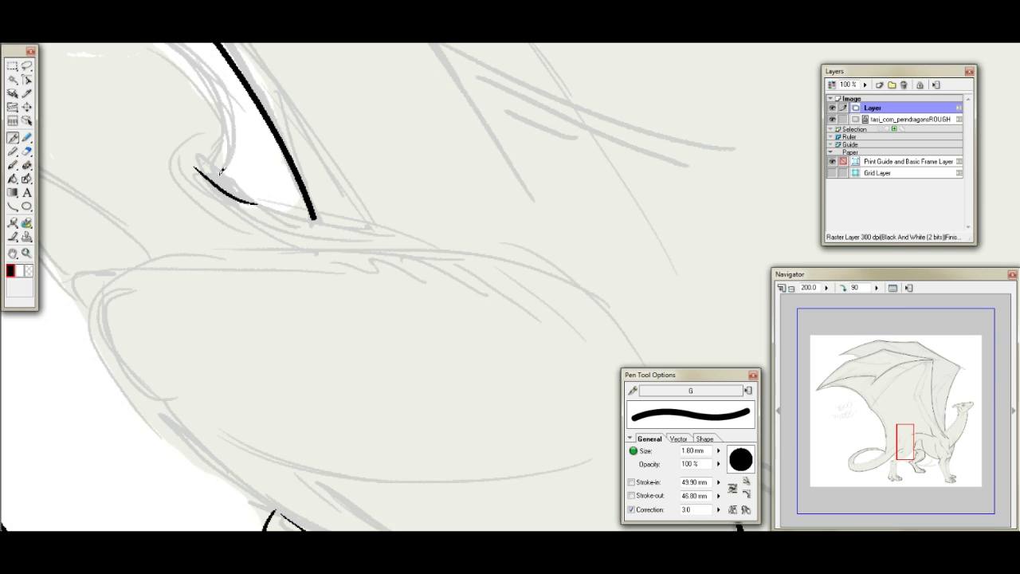
pyautogui.moveTo(261, 206); pyautogui.dragTo(493, 252)
pyautogui.hotkey('ctrl', 'z')
pyautogui.moveTo(257, 209)
pyautogui.mouseDown()
pyautogui.moveTo(562, 265)
pyautogui.moveTo(615, 303)
pyautogui.mouseUp()
pyautogui.hotkey('ctrl', 'z')
pyautogui.moveTo(261, 206)
pyautogui.mouseDown()
pyautogui.moveTo(503, 247)
pyautogui.moveTo(611, 295)
pyautogui.moveTo(628, 319)
pyautogui.mouseUp()
# - Ink the near hind leg's rear contour from the hock bump up to the crease below the tail
pyautogui.click(906, 442)
pyautogui.moveTo(905, 442); pyautogui.dragTo(899, 451)
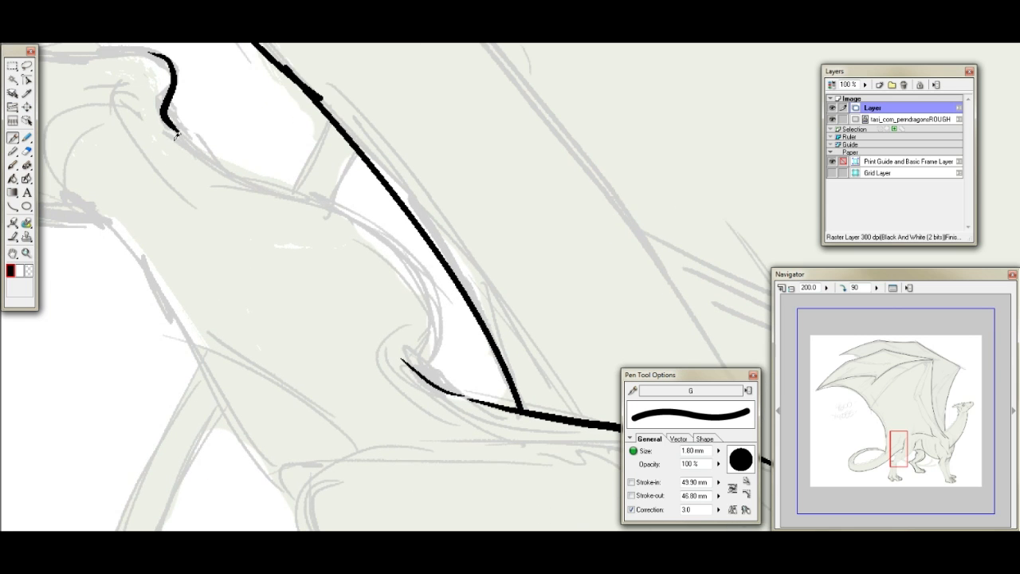
pyautogui.moveTo(174, 120)
pyautogui.mouseDown()
pyautogui.moveTo(241, 171)
pyautogui.moveTo(343, 204)
pyautogui.moveTo(422, 273)
pyautogui.mouseUp()
pyautogui.hotkey('ctrl', 'z')
pyautogui.moveTo(301, 193)
pyautogui.mouseDown()
pyautogui.moveTo(397, 239)
pyautogui.moveTo(437, 311)
pyautogui.moveTo(442, 374)
pyautogui.moveTo(486, 400)
pyautogui.mouseUp()
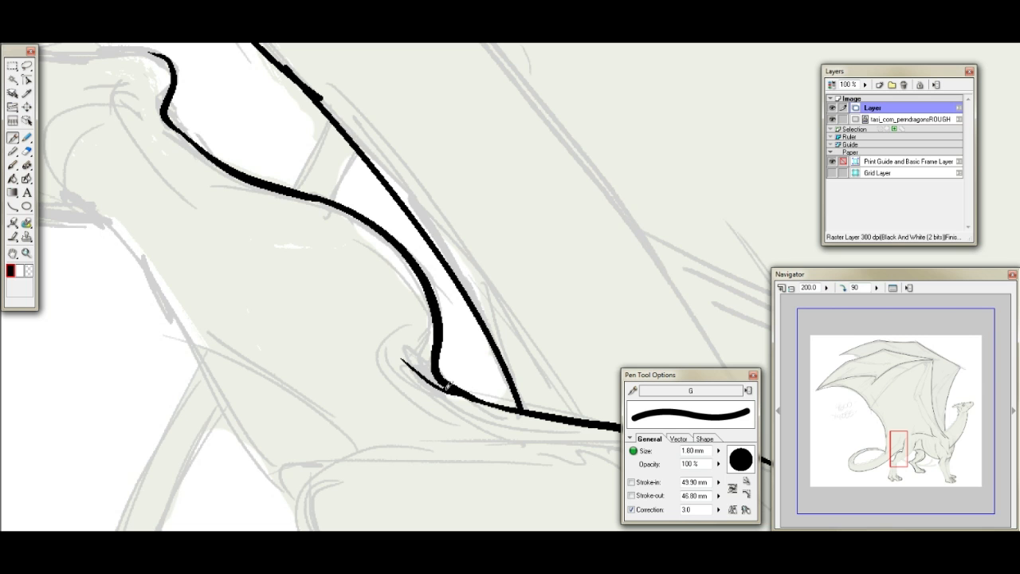
# - Ink the curved front of the near hind leg's ankle, the knee's front contour and a short crease line beside the knee
pyautogui.moveTo(901, 450); pyautogui.dragTo(889, 457)
pyautogui.moveTo(284, 207)
pyautogui.mouseDown()
pyautogui.moveTo(331, 337)
pyautogui.moveTo(293, 274)
pyautogui.moveTo(327, 319)
pyautogui.mouseUp()
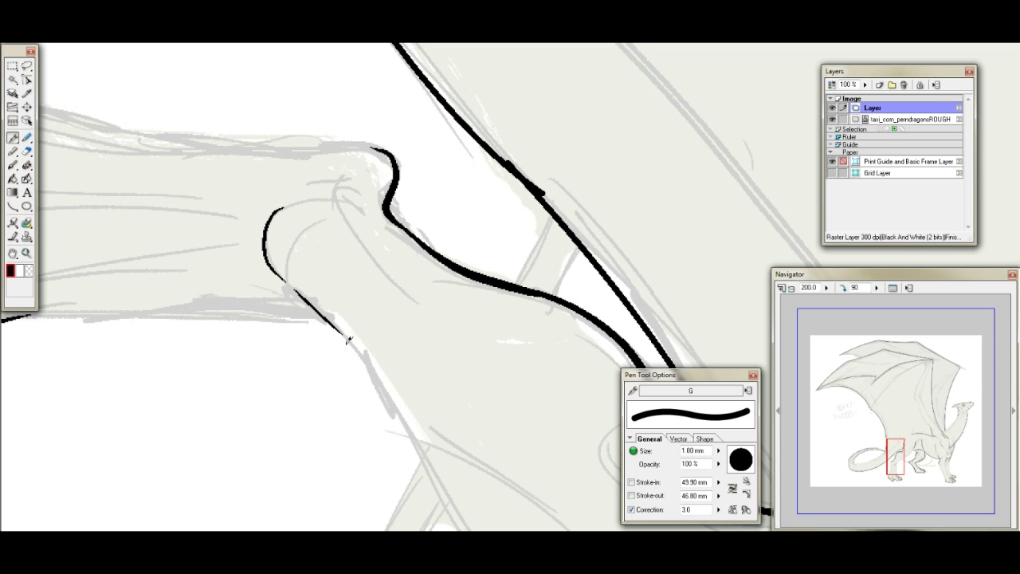
pyautogui.moveTo(894, 457); pyautogui.dragTo(908, 450)
pyautogui.moveTo(155, 249); pyautogui.dragTo(316, 465)
pyautogui.moveTo(231, 321); pyautogui.dragTo(250, 317)
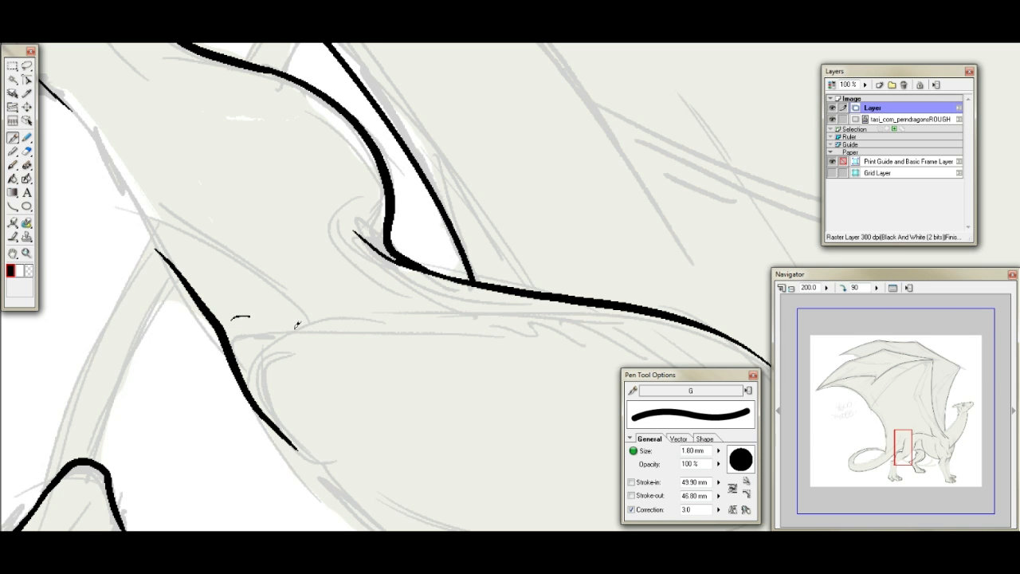
# - Ink the missing stretch of the near hind leg's front contour, joining the shin line to the knee line
pyautogui.moveTo(902, 448); pyautogui.dragTo(915, 447)
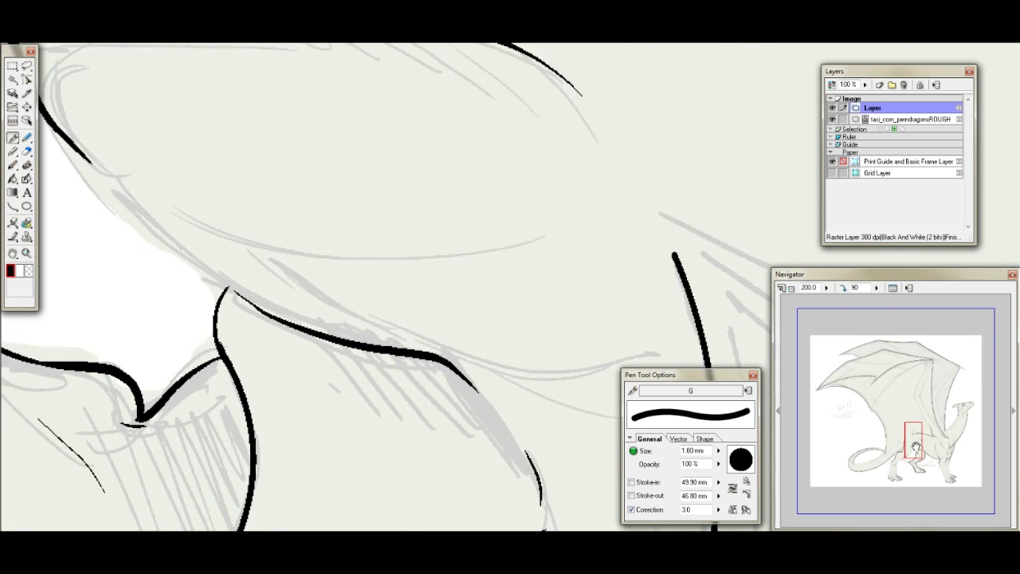
pyautogui.moveTo(48, 146)
pyautogui.mouseDown()
pyautogui.moveTo(118, 230)
pyautogui.moveTo(291, 342)
pyautogui.mouseUp()
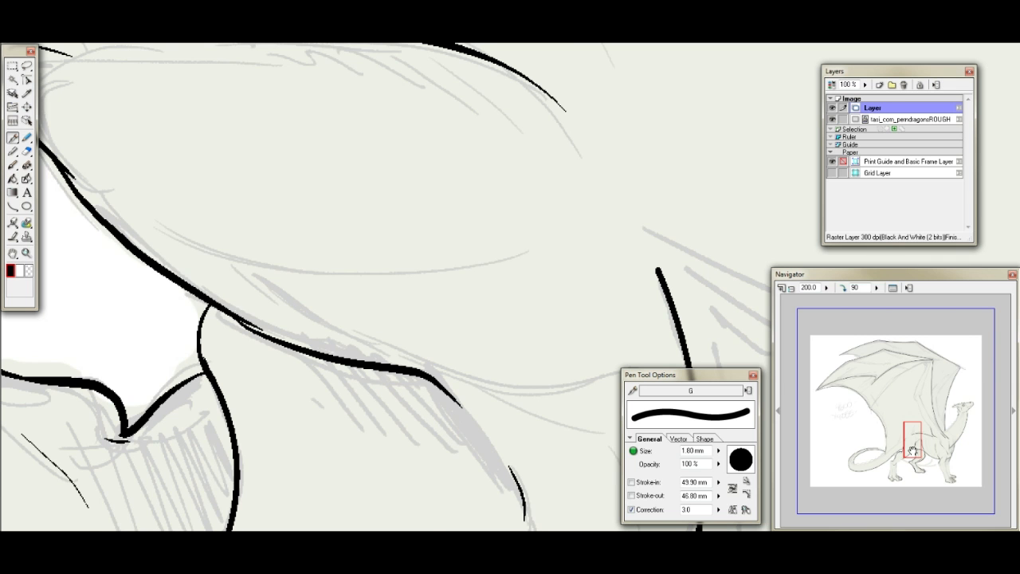
pyautogui.moveTo(912, 451); pyautogui.dragTo(912, 443)
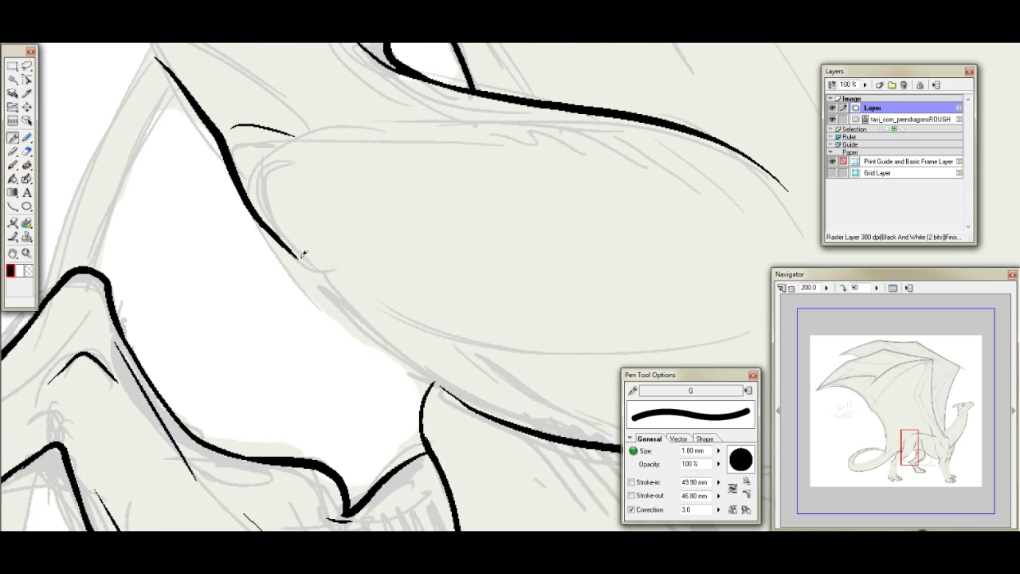
pyautogui.moveTo(263, 220)
pyautogui.mouseDown()
pyautogui.moveTo(307, 277)
pyautogui.moveTo(488, 413)
pyautogui.mouseUp()
pyautogui.hotkey('ctrl', 'z')
pyautogui.moveTo(264, 223)
pyautogui.mouseDown()
pyautogui.moveTo(363, 330)
pyautogui.moveTo(499, 416)
pyautogui.mouseUp()
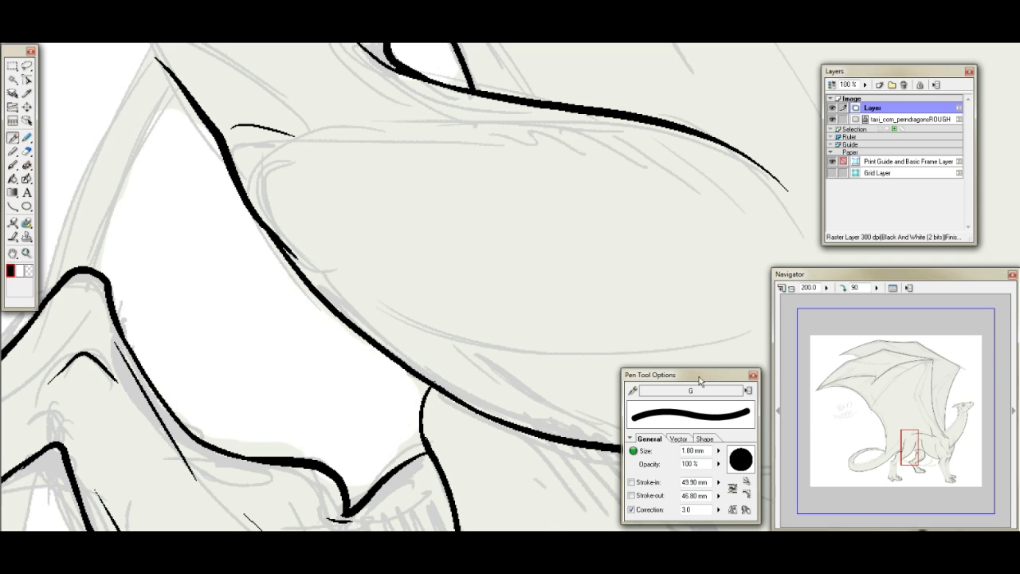
# - Ink thin muscle and crease lines inside the near thigh, including a forked crease and a wavy line above the knee
pyautogui.moveTo(910, 446); pyautogui.dragTo(909, 427)
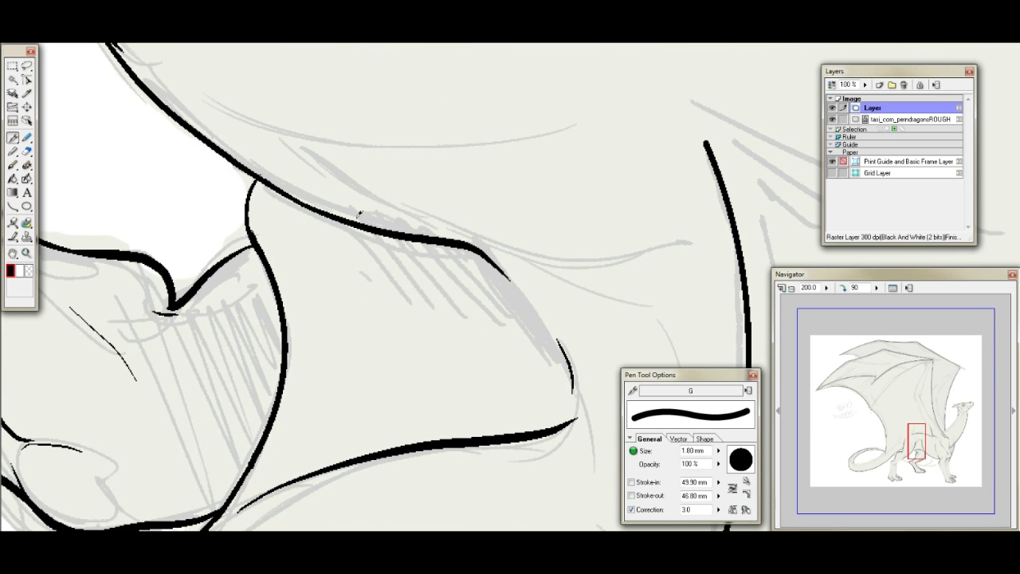
pyautogui.moveTo(436, 222); pyautogui.dragTo(502, 257)
pyautogui.moveTo(295, 133); pyautogui.dragTo(520, 137)
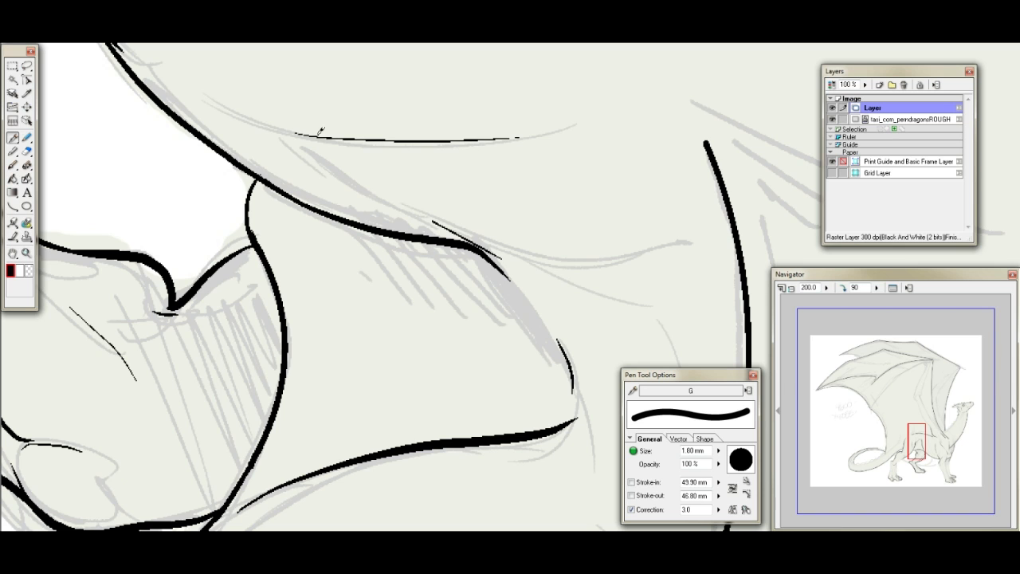
pyautogui.moveTo(289, 131); pyautogui.dragTo(356, 184)
pyautogui.moveTo(283, 131); pyautogui.dragTo(312, 136)
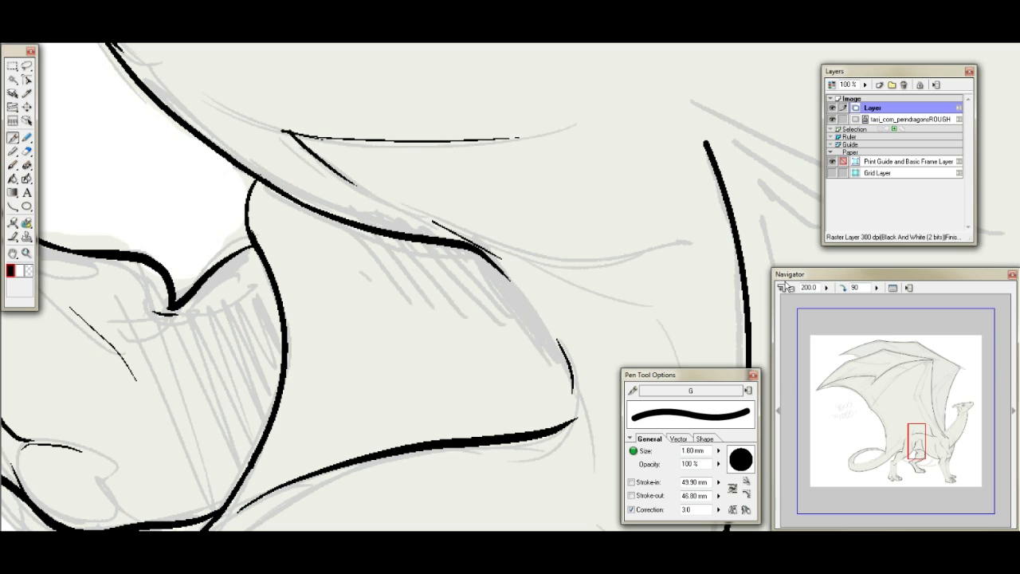
pyautogui.moveTo(531, 257)
pyautogui.mouseDown()
pyautogui.moveTo(600, 267)
pyautogui.moveTo(691, 244)
pyautogui.mouseUp()
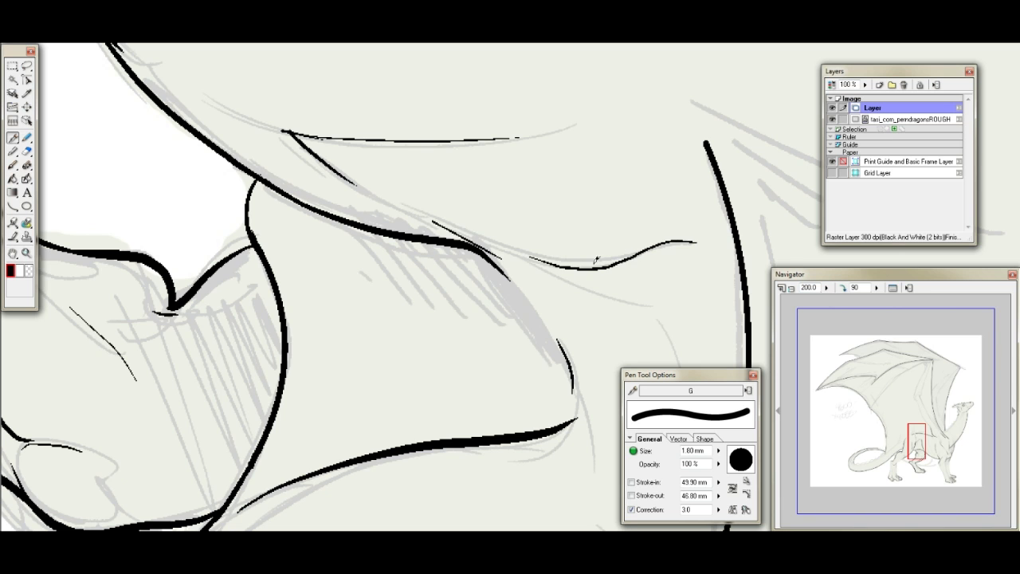
pyautogui.hotkey('ctrl', 'z')
pyautogui.moveTo(516, 261)
pyautogui.mouseDown()
pyautogui.moveTo(580, 269)
pyautogui.moveTo(654, 247)
pyautogui.moveTo(684, 242)
pyautogui.mouseUp()
# - Reinforce the near shin's front contour above the ankle and ink a thin inner line running along it
pyautogui.moveTo(920, 443)
pyautogui.mouseDown()
pyautogui.moveTo(890, 435)
pyautogui.moveTo(893, 457)
pyautogui.mouseUp()
pyautogui.moveTo(191, 270); pyautogui.dragTo(289, 422)
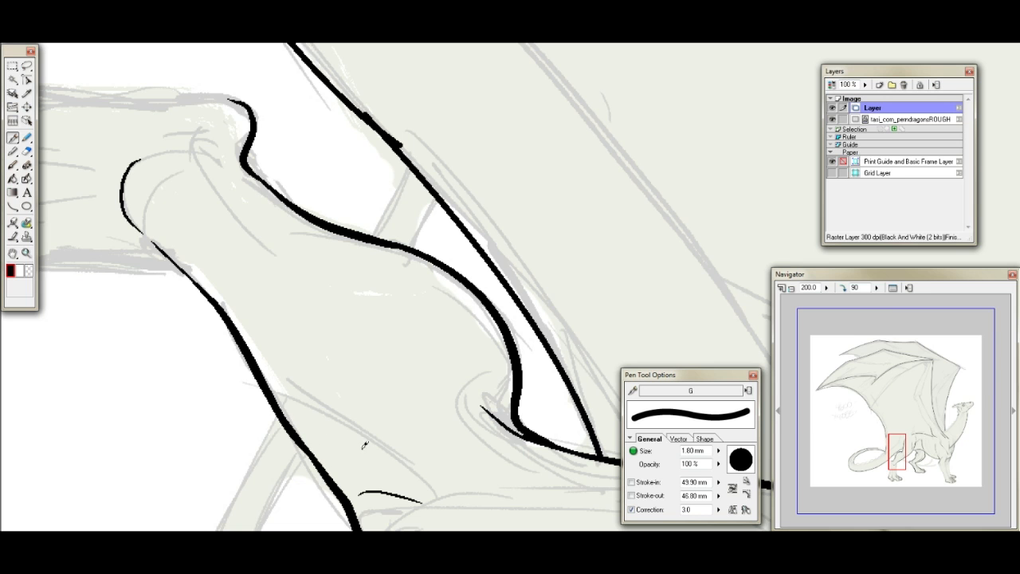
pyautogui.moveTo(232, 300); pyautogui.dragTo(333, 416)
# - Draw the rear contour of the near hind leg's lower section from the foot to the hock with the Curve tool
pyautogui.moveTo(897, 441)
pyautogui.mouseDown()
pyautogui.moveTo(899, 466)
pyautogui.moveTo(893, 445)
pyautogui.moveTo(892, 455)
pyautogui.mouseUp()
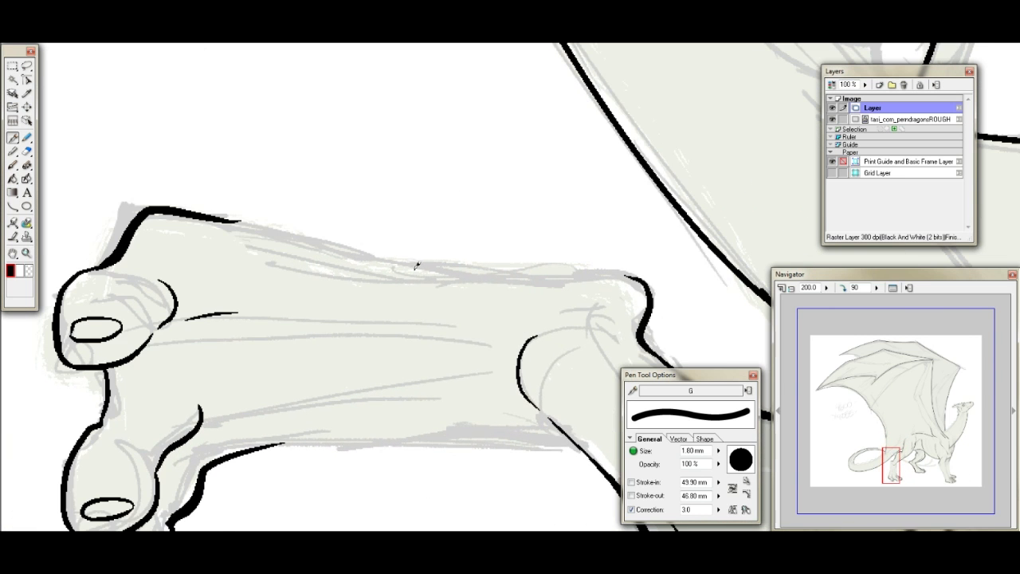
pyautogui.click(13, 205)
pyautogui.moveTo(213, 217); pyautogui.dragTo(608, 273)
pyautogui.click(404, 279)
# - Draw the lower section's front contour as a curve, then ink thin tendon lines inside it with the Pen tool
pyautogui.moveTo(255, 450); pyautogui.dragTo(575, 443)
pyautogui.click(388, 408)
pyautogui.click(13, 138)
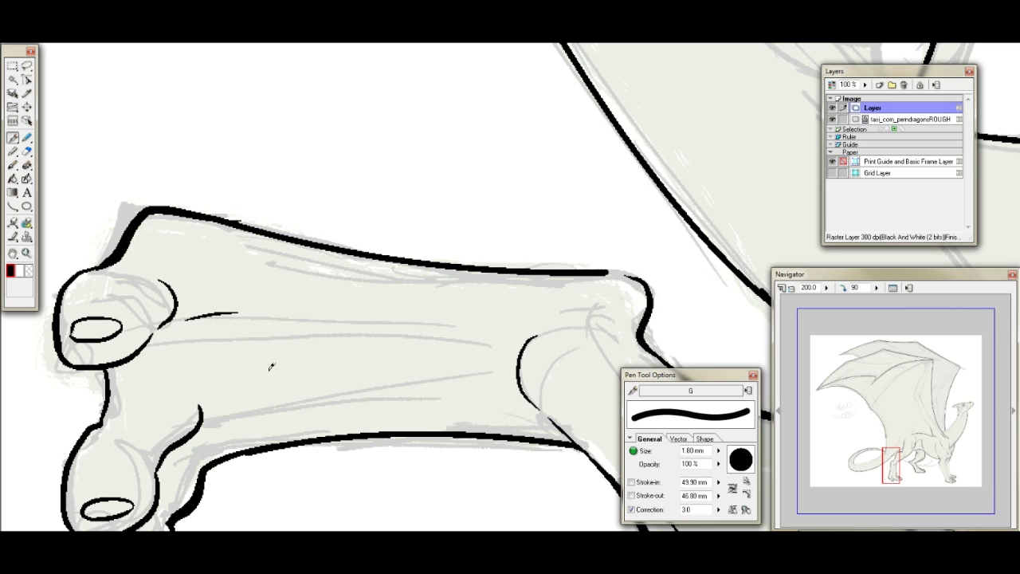
pyautogui.moveTo(211, 405); pyautogui.dragTo(478, 368)
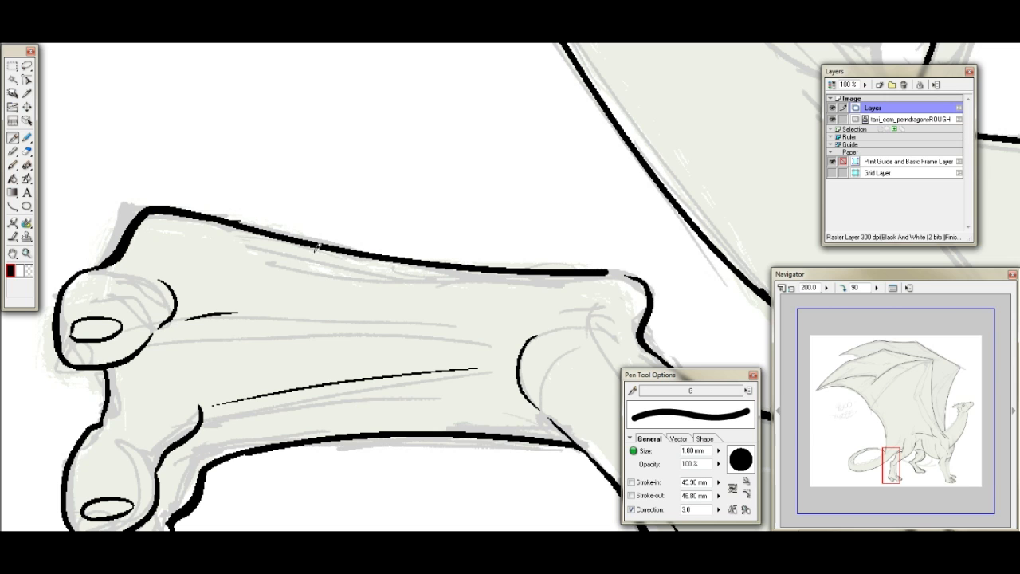
pyautogui.moveTo(597, 272)
pyautogui.mouseDown()
pyautogui.moveTo(626, 275)
pyautogui.moveTo(448, 317)
pyautogui.mouseUp()
pyautogui.moveTo(263, 440); pyautogui.dragTo(470, 410)
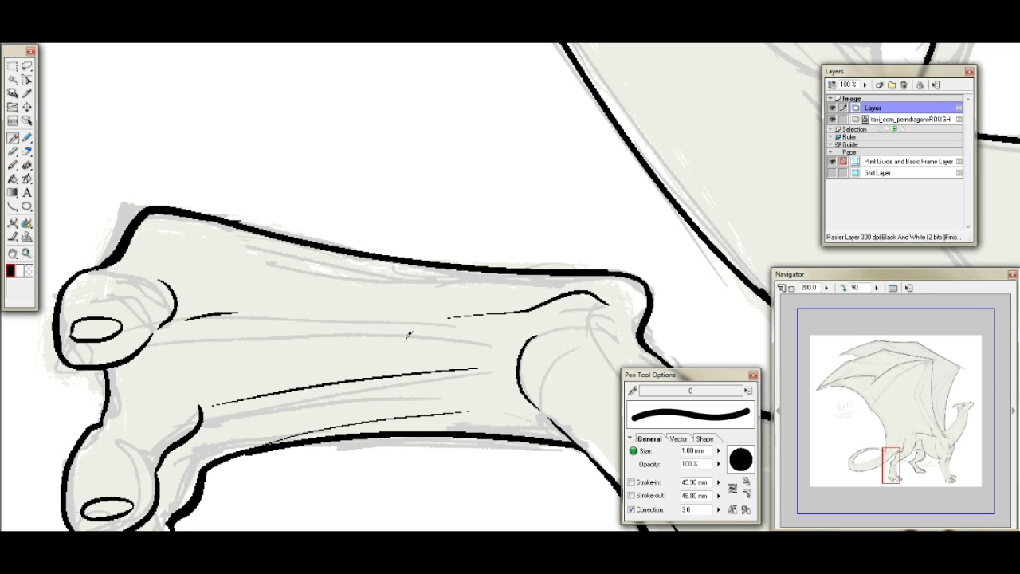
# - Reset the canvas rotation to 0 degrees
pyautogui.click(839, 287)
pyautogui.click(843, 288)
pyautogui.click(842, 288)
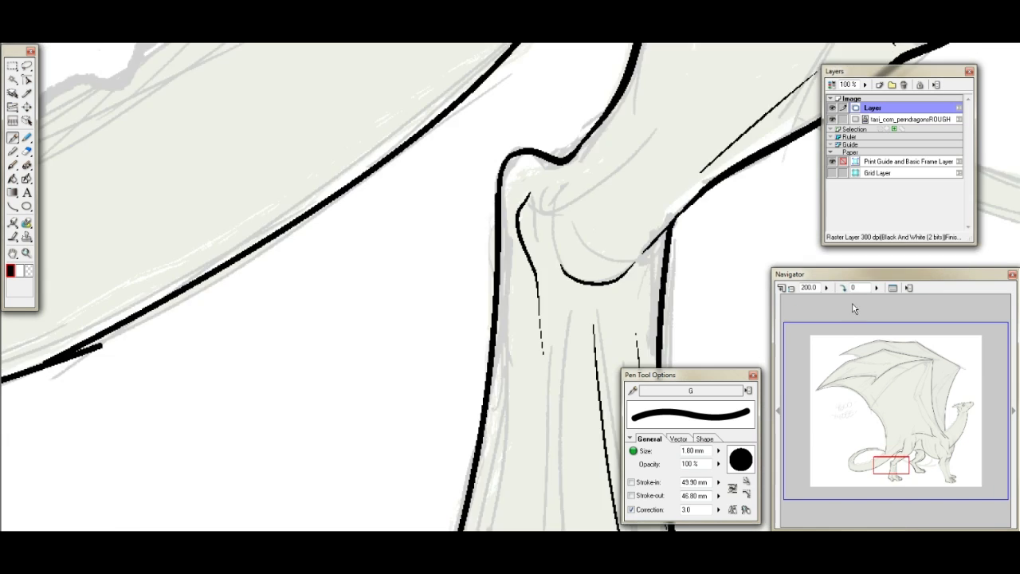
# - Undo the tendon lines, the stroke joining the hock and the front contour of the near lower hind leg
pyautogui.click(901, 466)
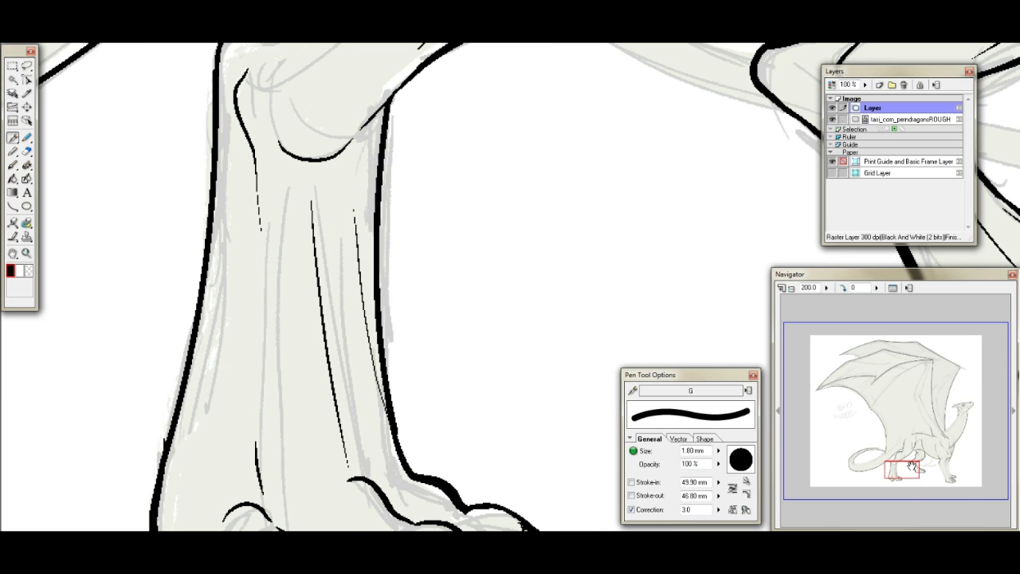
pyautogui.hotkey('ctrl', 'z')
pyautogui.hotkey('ctrl', 'z')
pyautogui.hotkey('ctrl', 'z')
pyautogui.hotkey('ctrl', 'z')
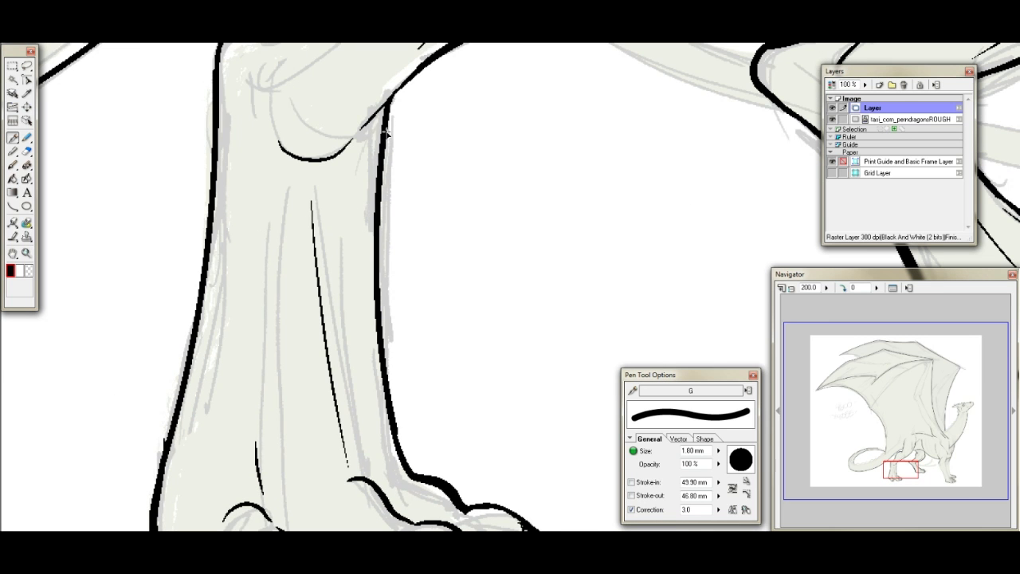
pyautogui.hotkey('ctrl', 'z')
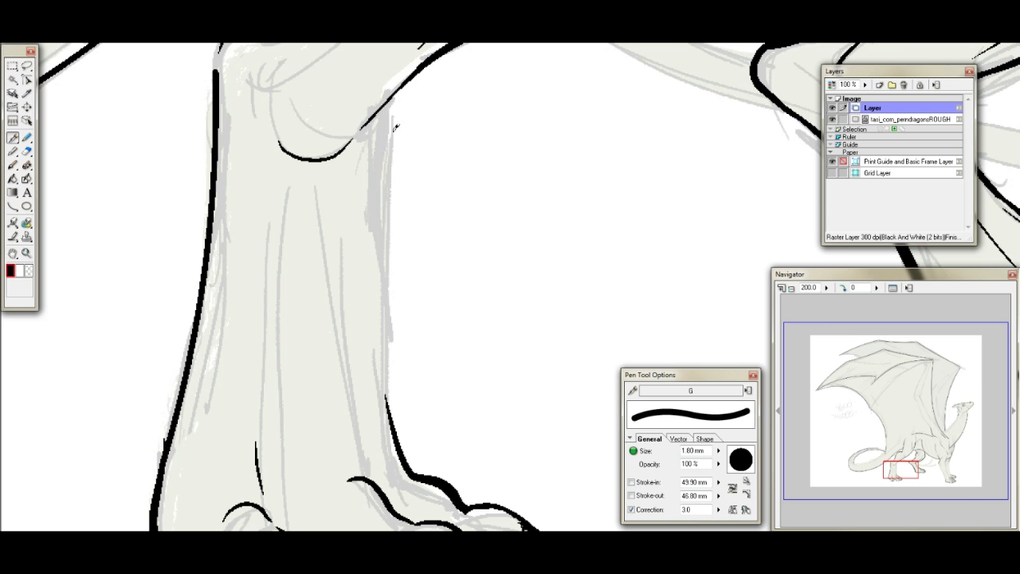
# - Redraw the near lower hind leg's front contour as an inward-bending curve from the shin's end down to the foot
pyautogui.click(916, 469)
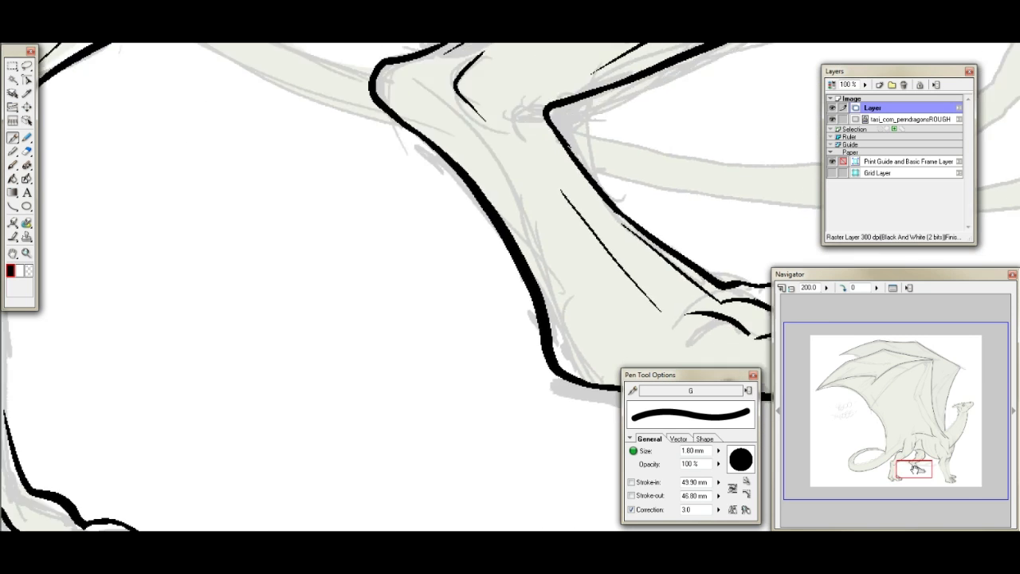
pyautogui.moveTo(919, 469); pyautogui.dragTo(909, 471)
pyautogui.click(12, 206)
pyautogui.moveTo(356, 118)
pyautogui.mouseDown()
pyautogui.moveTo(399, 454)
pyautogui.moveTo(382, 448)
pyautogui.mouseUp()
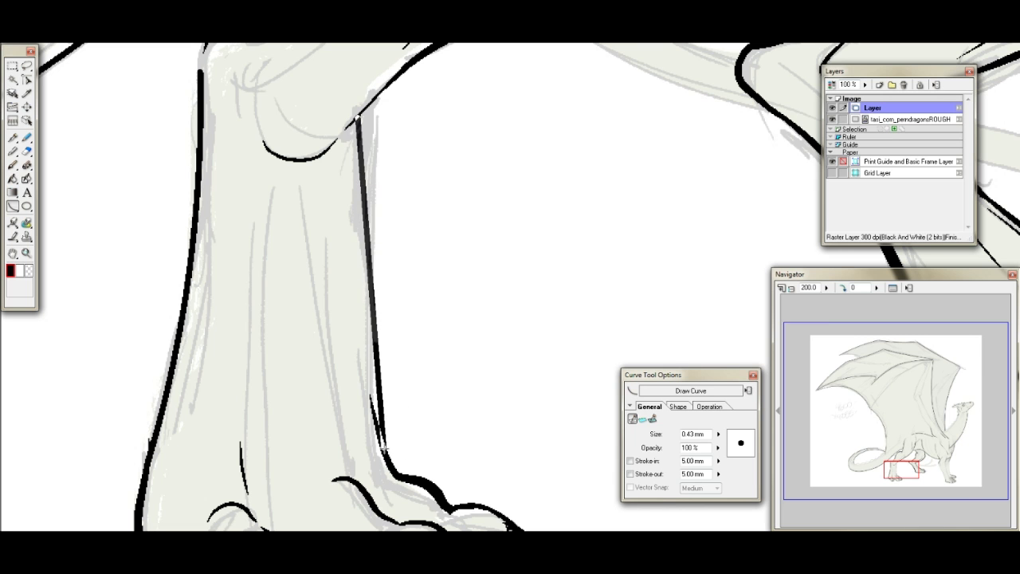
pyautogui.click(348, 394)
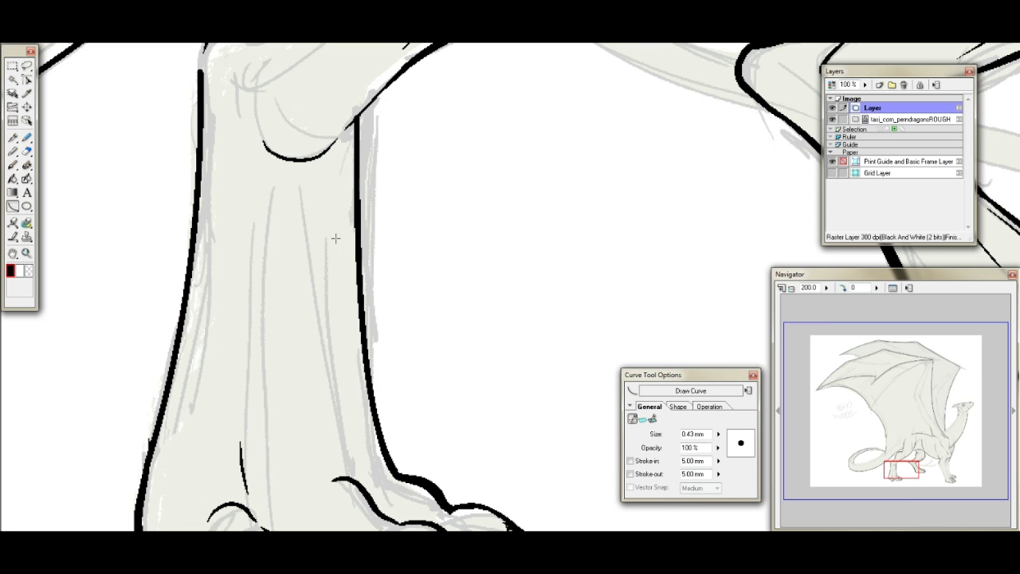
# - Ink a short crease inside the near hock and join the hock's bump to the lower leg's rear contour
pyautogui.moveTo(915, 473); pyautogui.dragTo(913, 469)
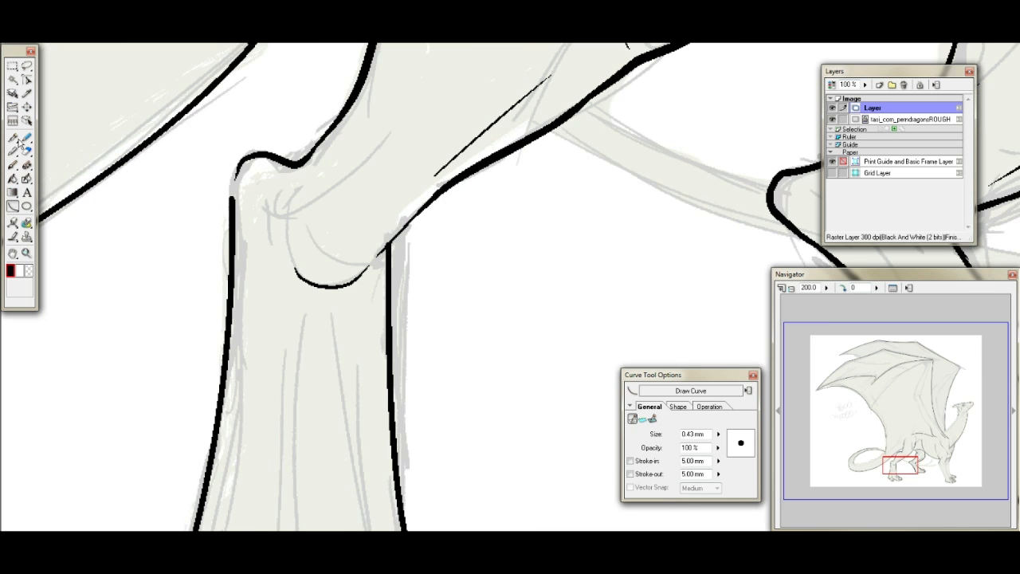
pyautogui.click(13, 137)
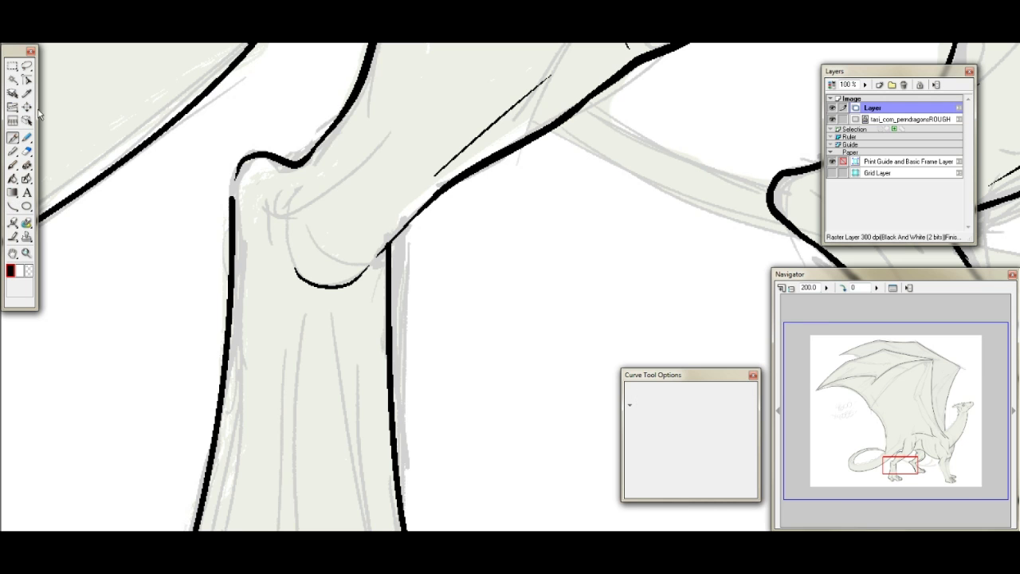
pyautogui.moveTo(301, 165)
pyautogui.mouseDown()
pyautogui.moveTo(266, 203)
pyautogui.moveTo(269, 305)
pyautogui.mouseUp()
pyautogui.hotkey('ctrl', 'z')
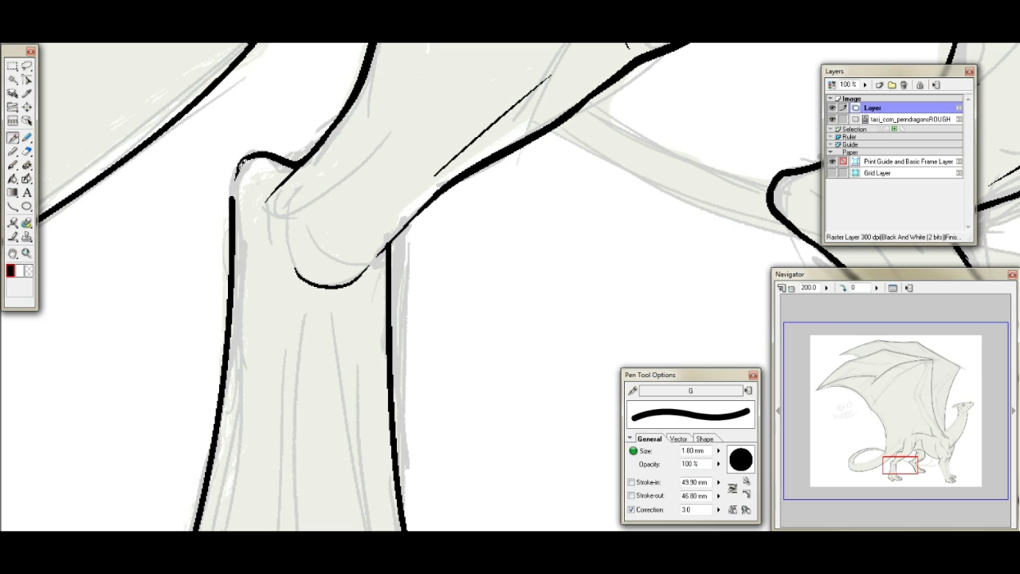
pyautogui.moveTo(248, 158); pyautogui.dragTo(235, 214)
pyautogui.moveTo(238, 178); pyautogui.dragTo(257, 152)
# - Ink two thin tendon lines down the inside of the near lower hind leg
pyautogui.moveTo(906, 460); pyautogui.dragTo(905, 463)
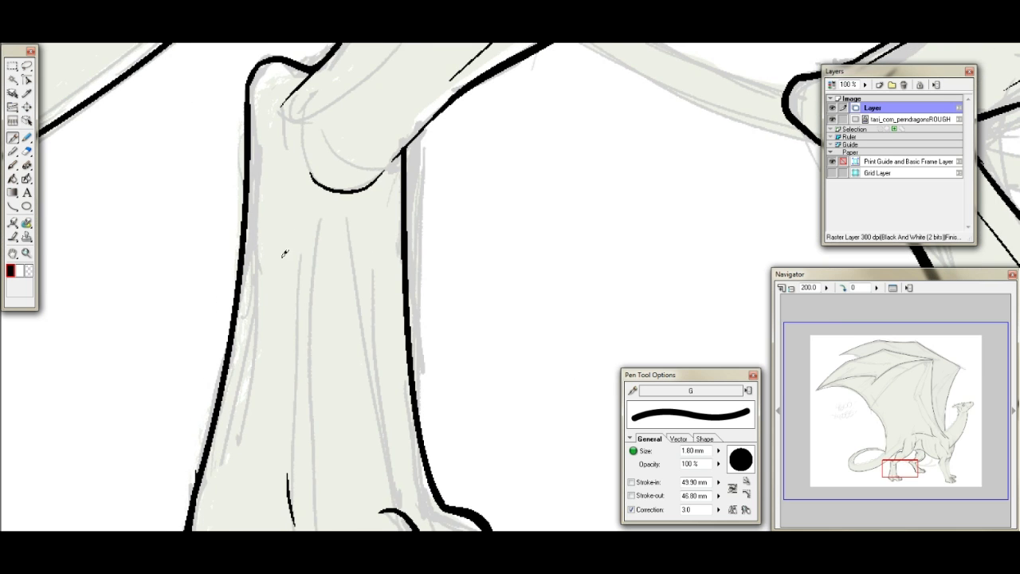
pyautogui.moveTo(302, 198); pyautogui.dragTo(302, 335)
pyautogui.moveTo(365, 299); pyautogui.dragTo(389, 486)
# - Erase the excess at the rear and front ends of the long curved line across the dragon's flank
pyautogui.moveTo(905, 461)
pyautogui.mouseDown()
pyautogui.moveTo(918, 474)
pyautogui.moveTo(925, 462)
pyautogui.moveTo(896, 446)
pyautogui.moveTo(939, 438)
pyautogui.mouseUp()
pyautogui.moveTo(936, 432); pyautogui.dragTo(929, 434)
pyautogui.click(27, 150)
pyautogui.moveTo(148, 307)
pyautogui.mouseDown()
pyautogui.moveTo(189, 283)
pyautogui.moveTo(209, 292)
pyautogui.moveTo(190, 285)
pyautogui.mouseUp()
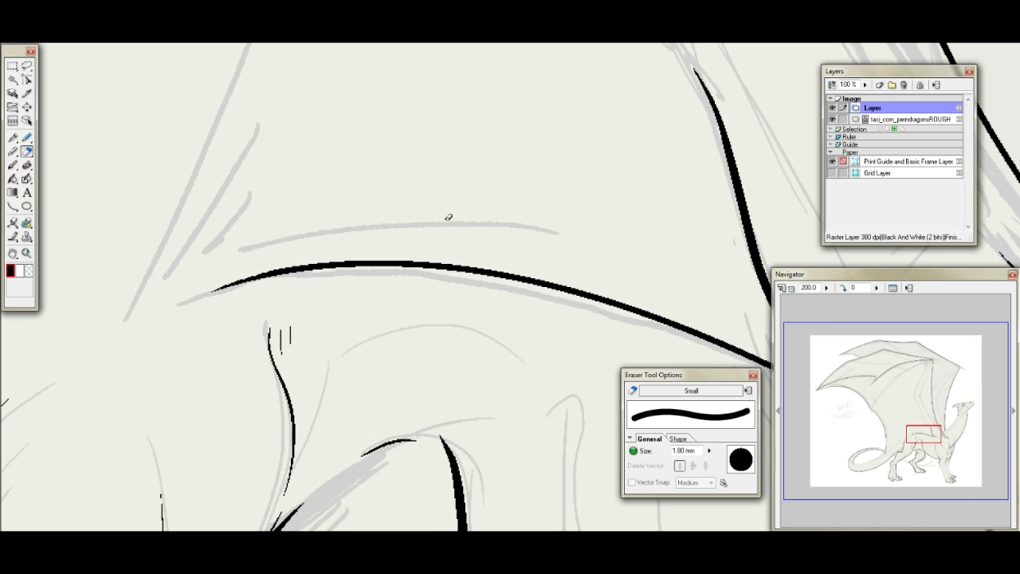
pyautogui.moveTo(926, 430); pyautogui.dragTo(934, 428)
pyautogui.moveTo(534, 371)
pyautogui.mouseDown()
pyautogui.moveTo(508, 349)
pyautogui.moveTo(533, 373)
pyautogui.mouseUp()
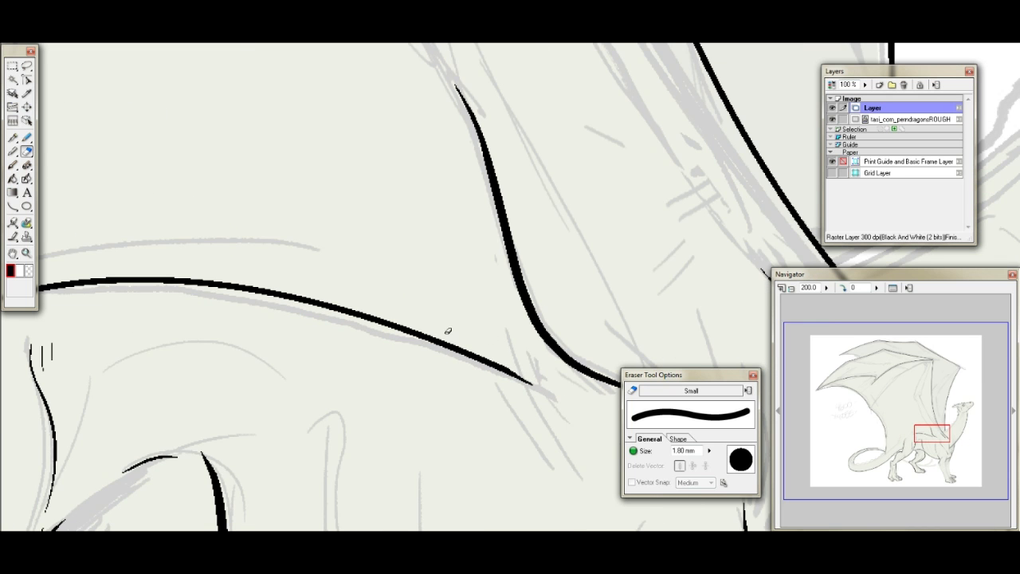
pyautogui.click(12, 137)
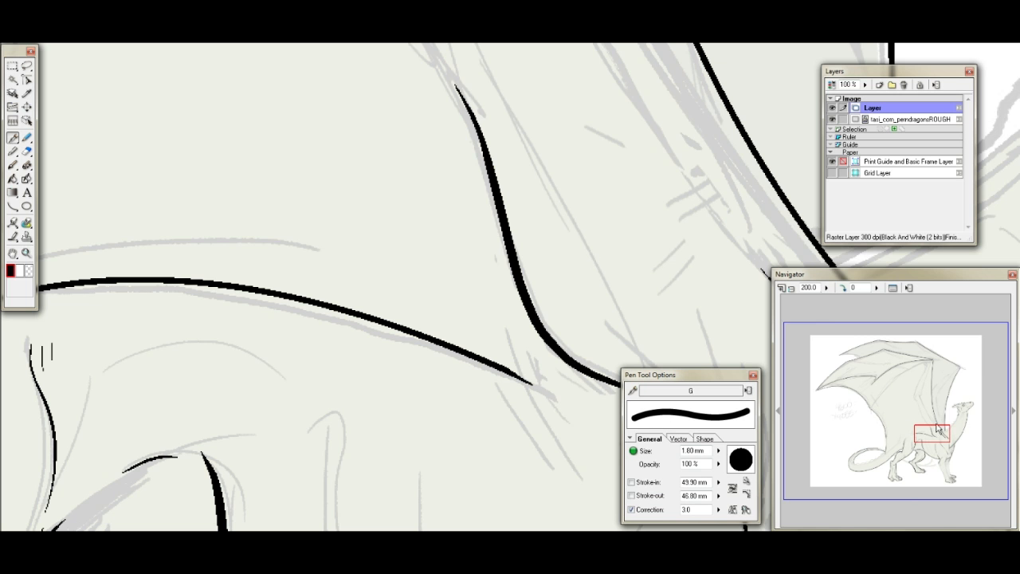
# - Erase the bumps where two strokes overlap on the tail's underside line behind the near hind leg
pyautogui.moveTo(935, 431)
pyautogui.mouseDown()
pyautogui.moveTo(930, 394)
pyautogui.moveTo(963, 471)
pyautogui.moveTo(946, 453)
pyautogui.moveTo(957, 414)
pyautogui.moveTo(943, 402)
pyautogui.moveTo(896, 464)
pyautogui.moveTo(898, 449)
pyautogui.mouseUp()
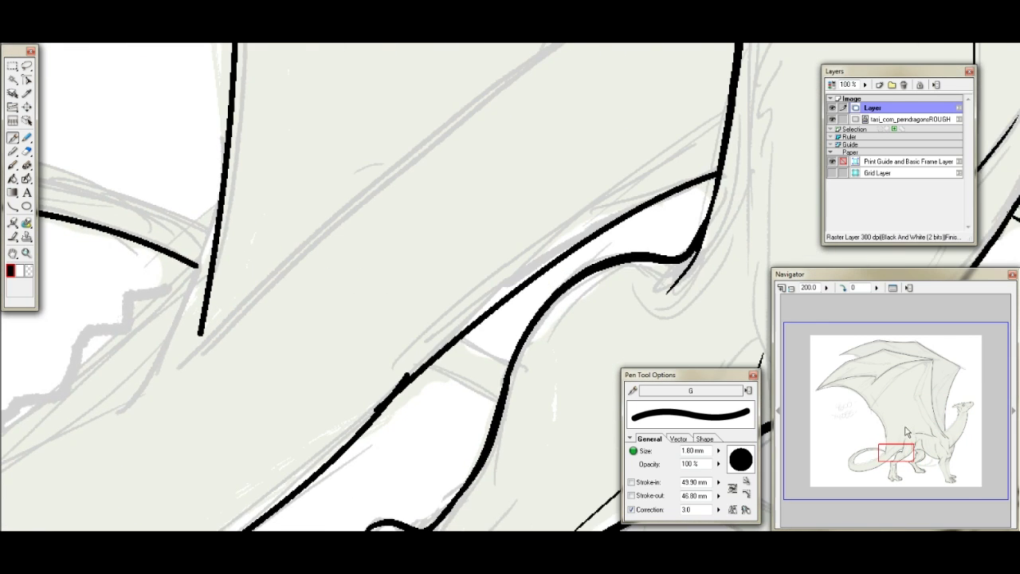
pyautogui.click(26, 151)
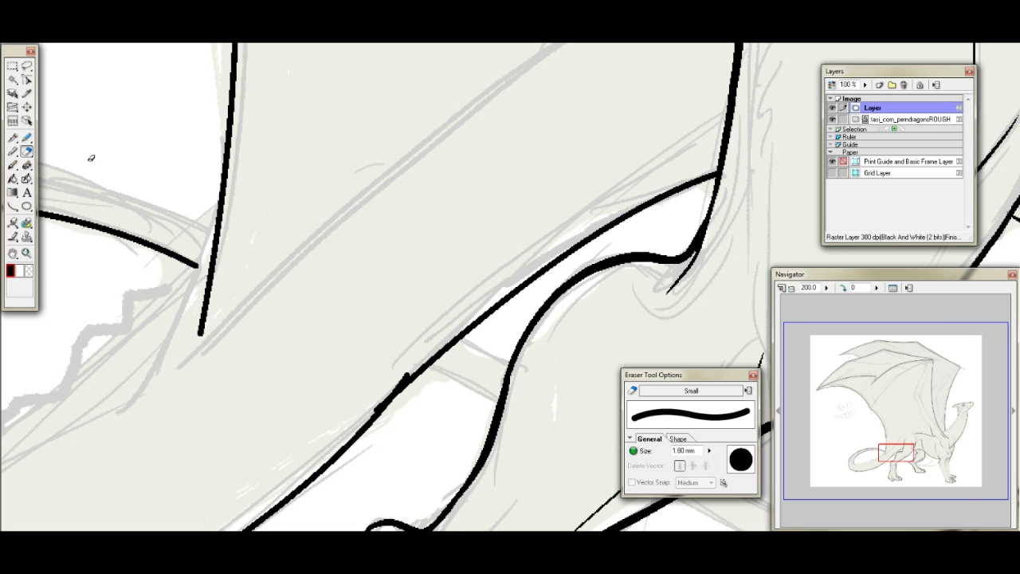
pyautogui.moveTo(366, 407); pyautogui.dragTo(391, 387)
pyautogui.click(13, 137)
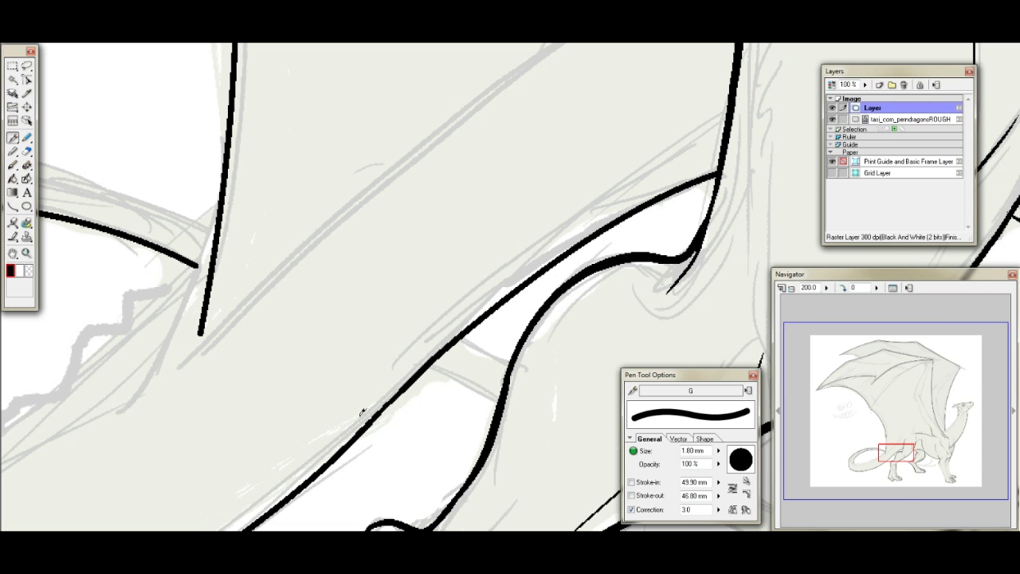
# - Ink a stroke bridging the gap in the outer contour of the tail's curl
pyautogui.moveTo(890, 448); pyautogui.dragTo(856, 448)
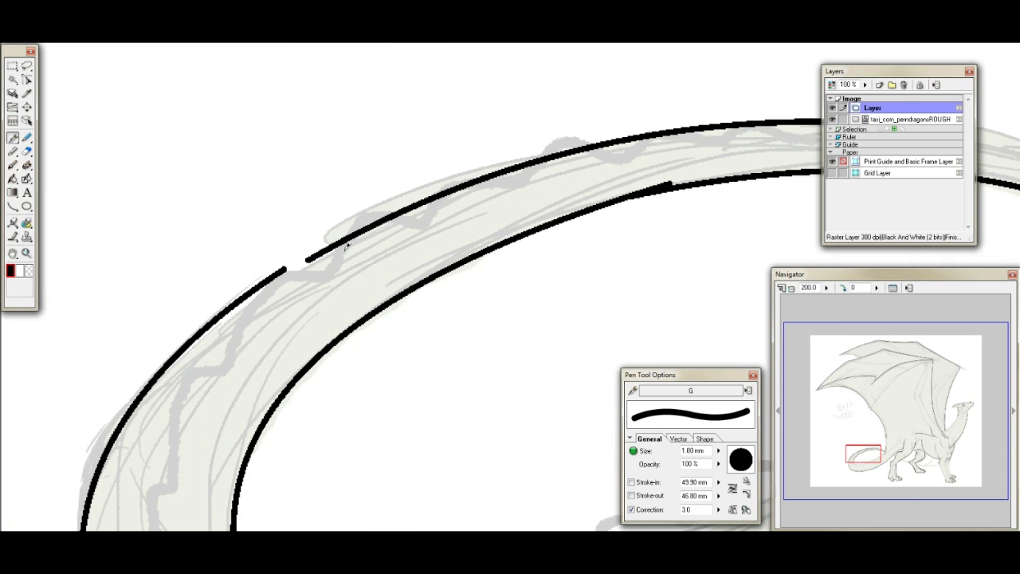
pyautogui.moveTo(308, 259)
pyautogui.mouseDown()
pyautogui.moveTo(255, 286)
pyautogui.moveTo(191, 350)
pyautogui.mouseUp()
pyautogui.hotkey('ctrl', 'z')
# - Erase the thick overlapping strokes on the outer contour of the tail's curl and the bump on its inner contour
pyautogui.click(27, 151)
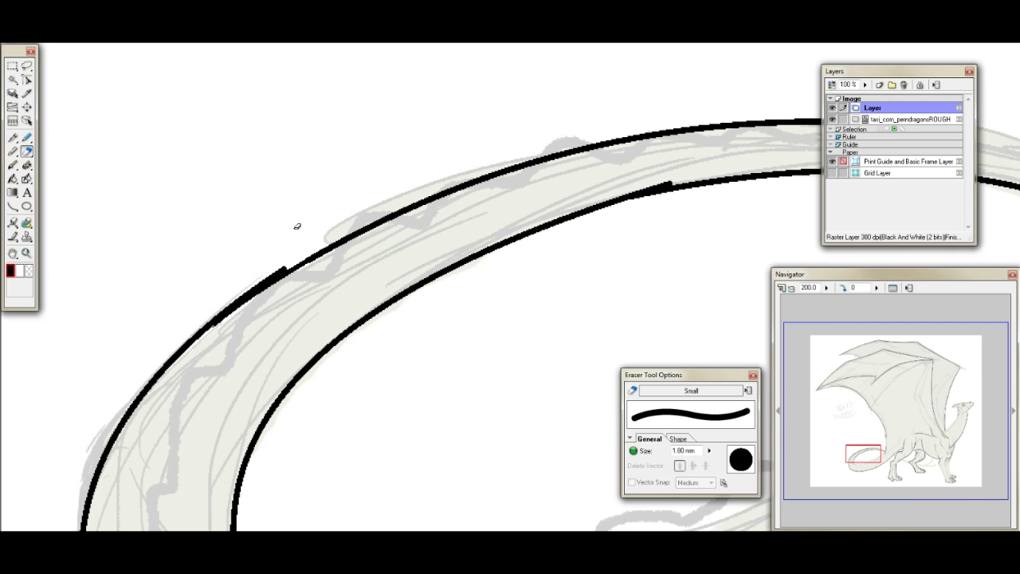
pyautogui.moveTo(264, 273)
pyautogui.mouseDown()
pyautogui.moveTo(299, 257)
pyautogui.moveTo(173, 335)
pyautogui.mouseUp()
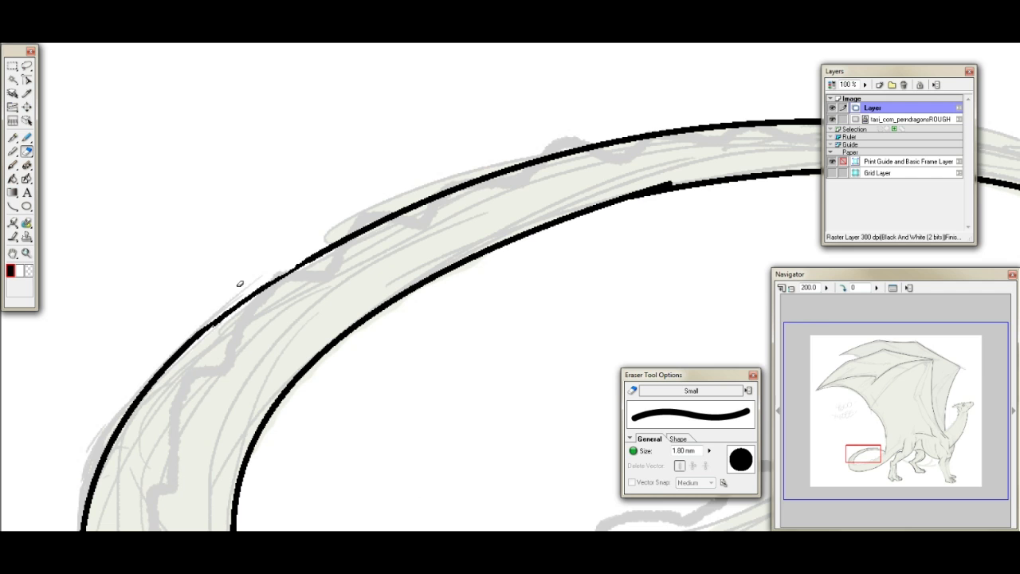
pyautogui.moveTo(295, 281)
pyautogui.mouseDown()
pyautogui.moveTo(242, 308)
pyautogui.moveTo(316, 259)
pyautogui.moveTo(268, 293)
pyautogui.mouseUp()
pyautogui.moveTo(620, 179)
pyautogui.mouseDown()
pyautogui.moveTo(689, 172)
pyautogui.moveTo(580, 194)
pyautogui.moveTo(677, 172)
pyautogui.moveTo(604, 188)
pyautogui.moveTo(679, 175)
pyautogui.mouseUp()
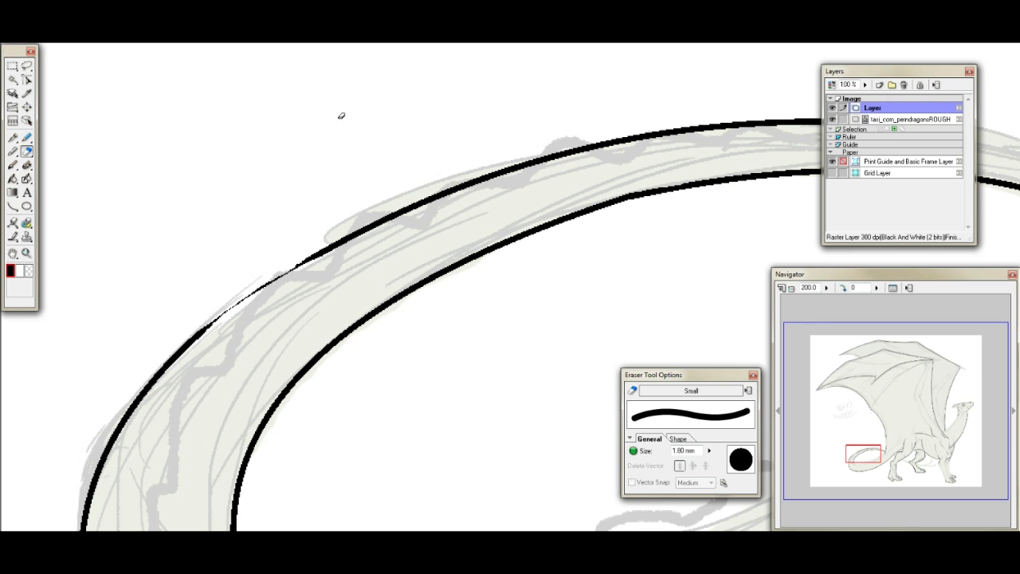
# - Draw a curve with the Curve tool over the ragged, thinned stretch in the outer contour of the tail's curl
pyautogui.click(12, 205)
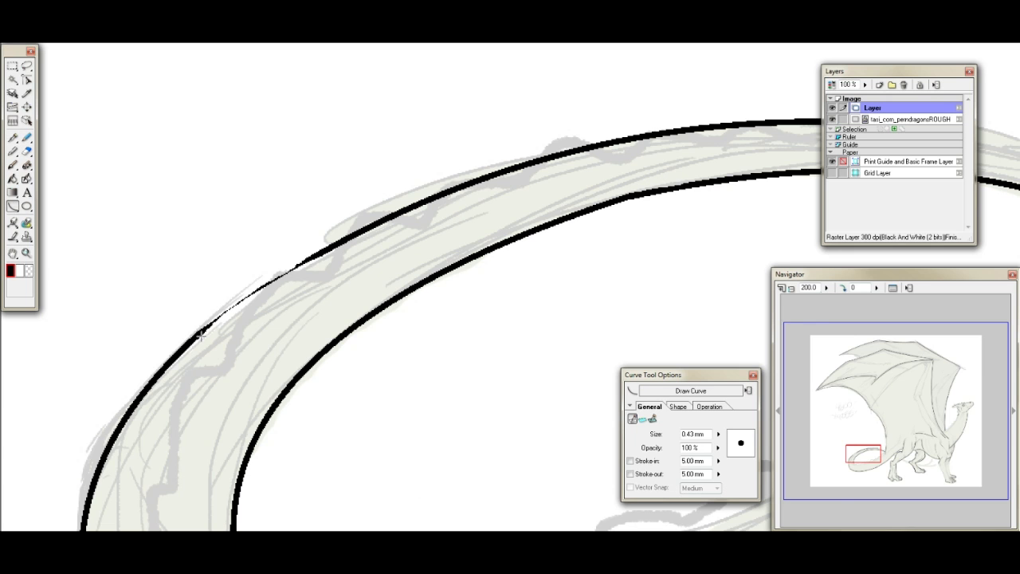
pyautogui.moveTo(194, 337); pyautogui.dragTo(351, 237)
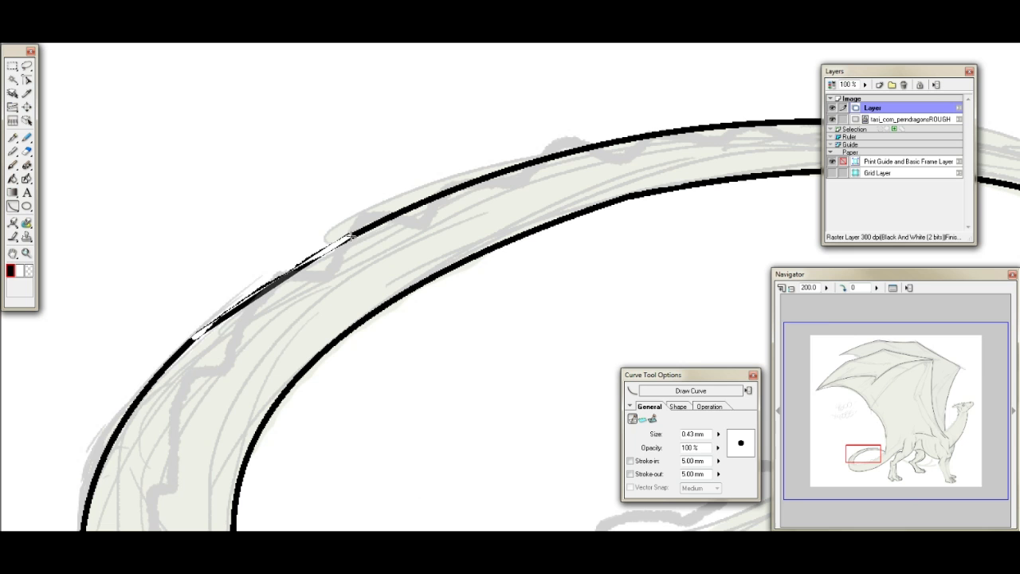
pyautogui.click(249, 287)
# - Ink a short pen stroke bridging the gap in the outer contour at the tail's lower bend and erase the bump at the join
pyautogui.click(13, 137)
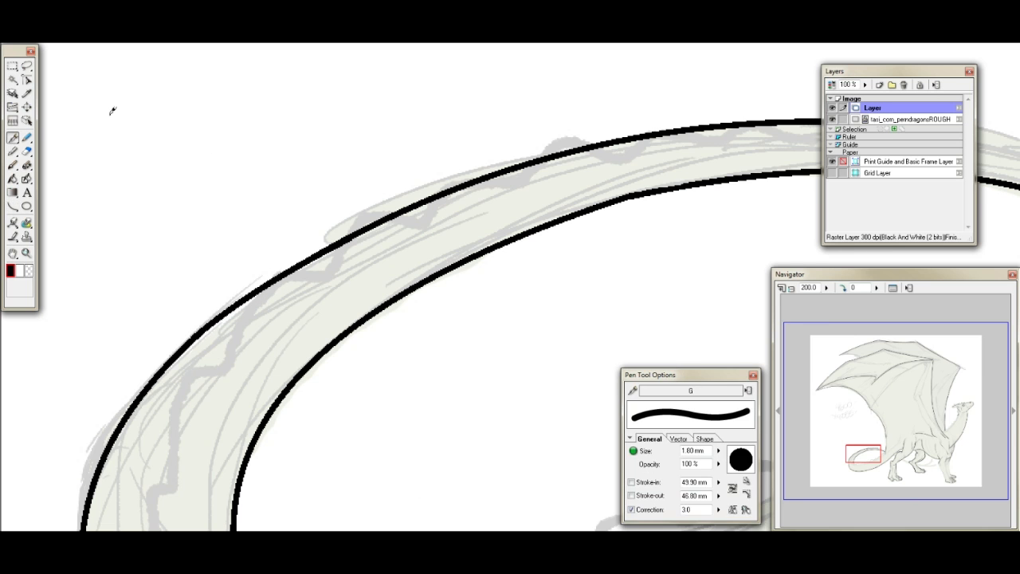
pyautogui.moveTo(872, 450); pyautogui.dragTo(870, 462)
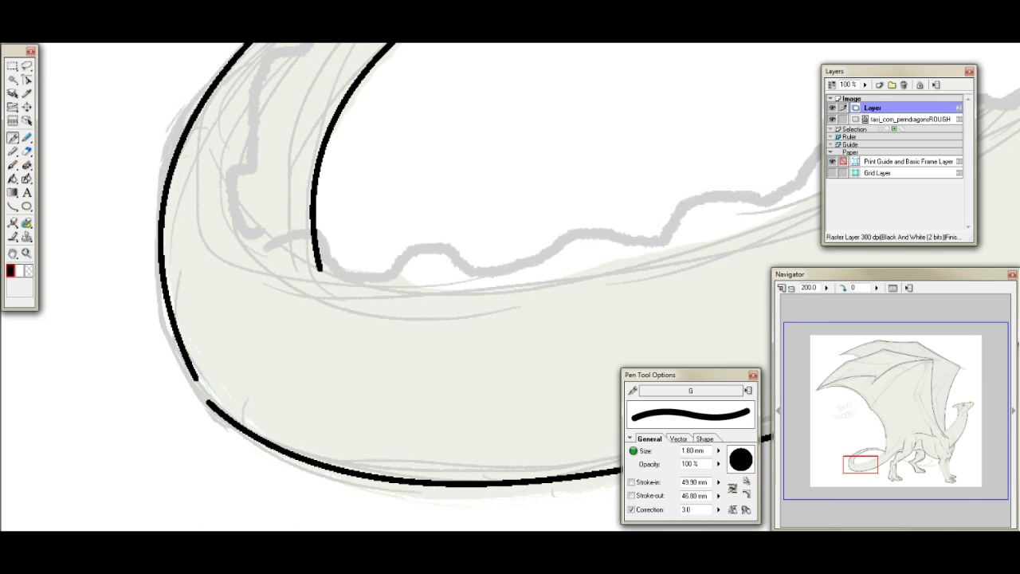
pyautogui.moveTo(202, 381)
pyautogui.mouseDown()
pyautogui.moveTo(230, 408)
pyautogui.moveTo(194, 370)
pyautogui.moveTo(246, 431)
pyautogui.moveTo(196, 370)
pyautogui.moveTo(222, 400)
pyautogui.moveTo(199, 367)
pyautogui.moveTo(216, 406)
pyautogui.mouseUp()
pyautogui.click(26, 150)
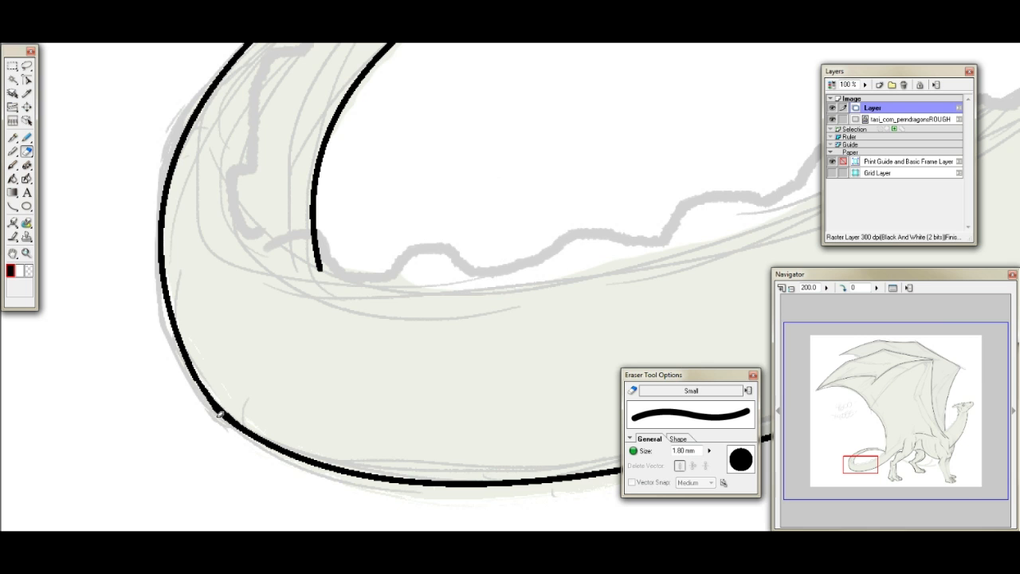
pyautogui.click(12, 137)
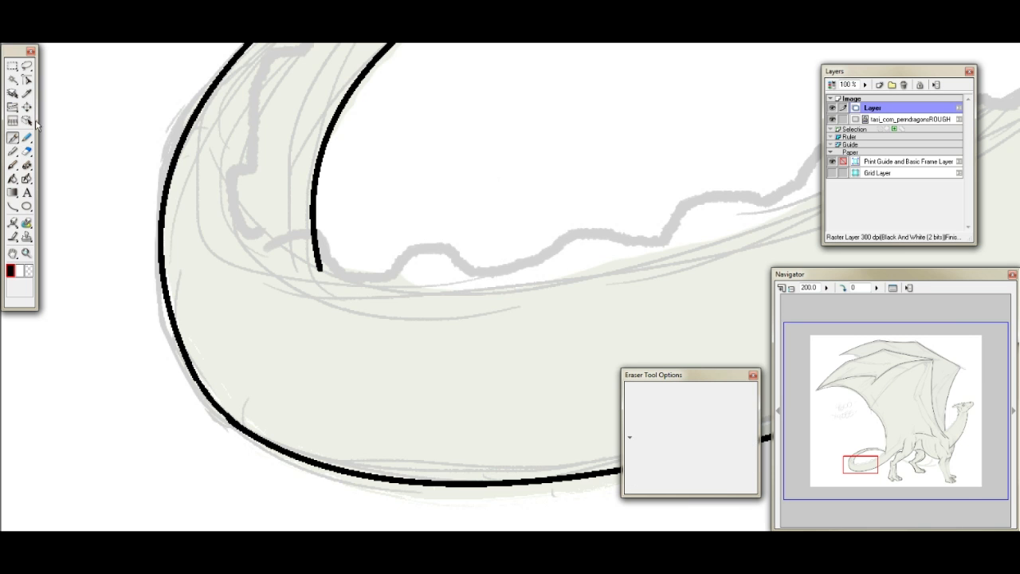
# - Erase the overshooting stroke end where two lines meet on the tail's underside, behind the hind leg
pyautogui.moveTo(862, 464)
pyautogui.mouseDown()
pyautogui.moveTo(891, 454)
pyautogui.moveTo(883, 463)
pyautogui.mouseUp()
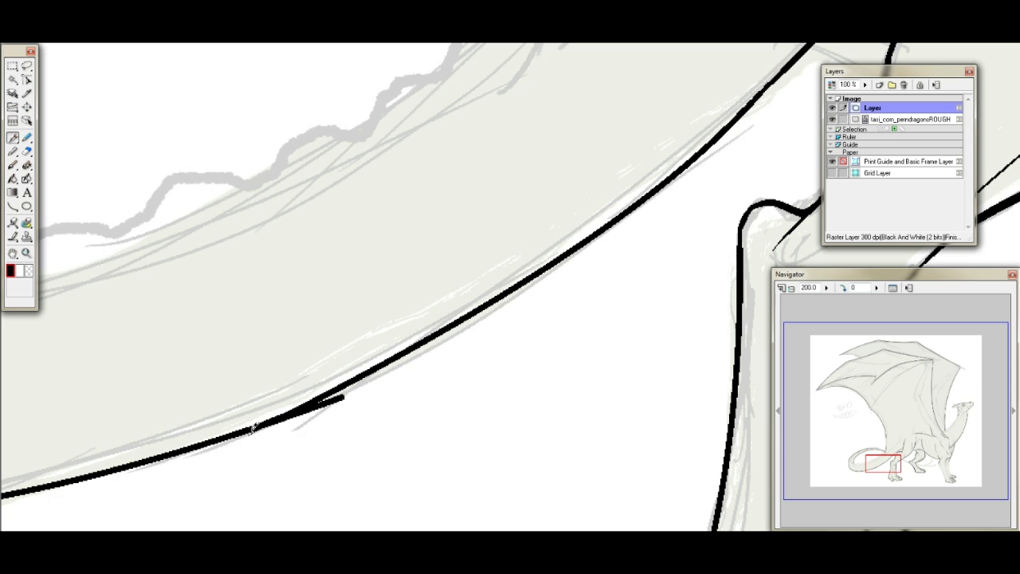
pyautogui.click(26, 150)
pyautogui.moveTo(338, 399)
pyautogui.mouseDown()
pyautogui.moveTo(366, 388)
pyautogui.moveTo(254, 438)
pyautogui.mouseUp()
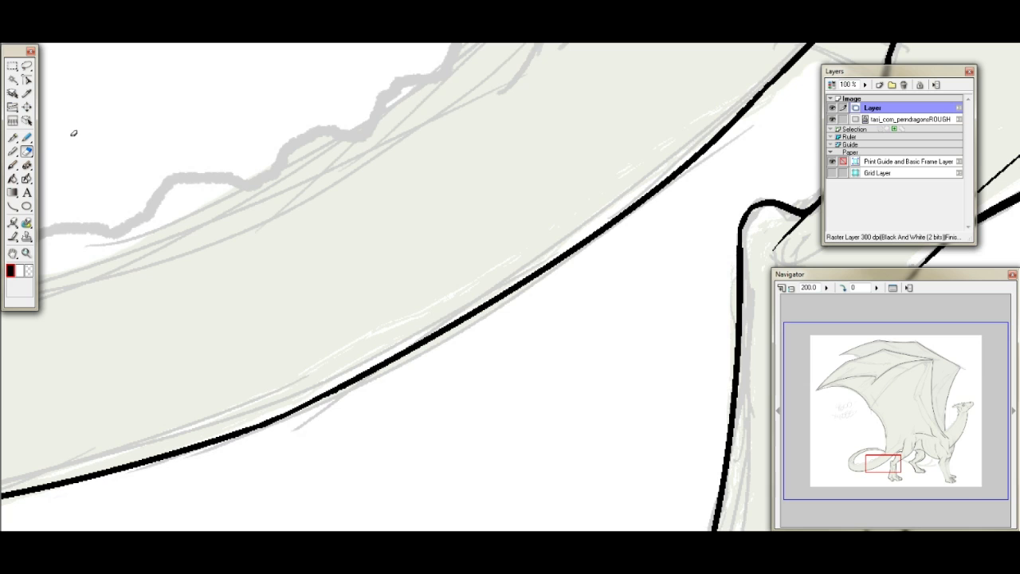
# - Try to re-ink the join between the two lines on the tail's underside
pyautogui.click(12, 137)
pyautogui.moveTo(257, 426); pyautogui.dragTo(356, 370)
pyautogui.moveTo(259, 427); pyautogui.dragTo(376, 372)
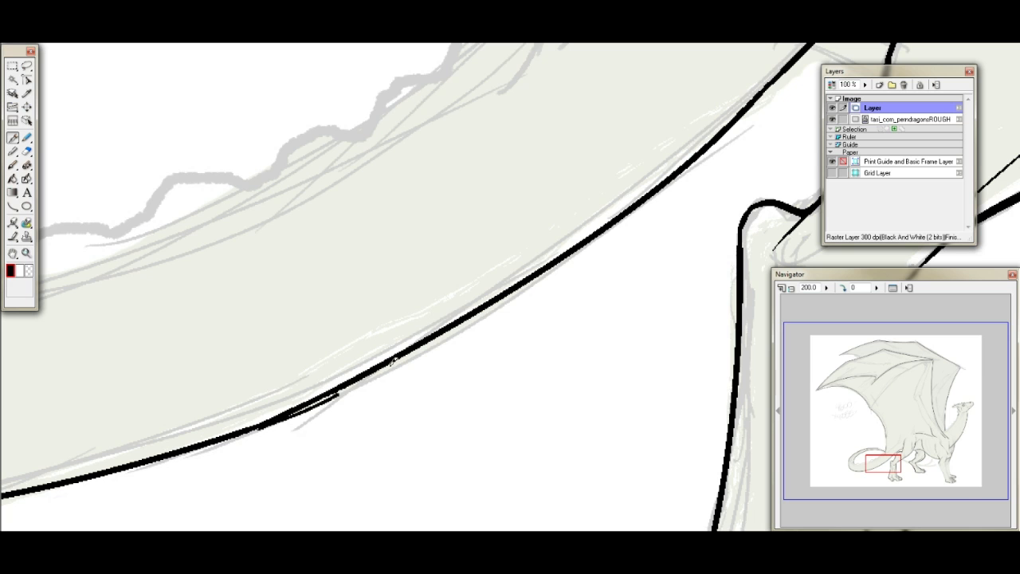
pyautogui.hotkey('ctrl', 'z')
# - Ink the rest of the tail curl's upper contour, from its open end to the dragon's rear wing edge
pyautogui.moveTo(898, 463)
pyautogui.mouseDown()
pyautogui.moveTo(871, 450)
pyautogui.moveTo(907, 437)
pyautogui.moveTo(891, 444)
pyautogui.mouseUp()
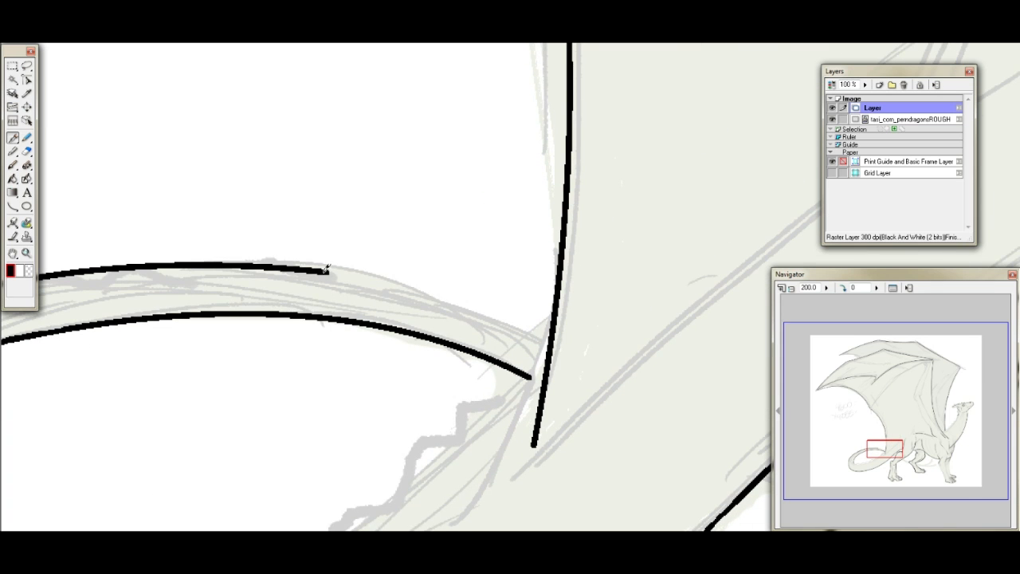
pyautogui.moveTo(329, 271); pyautogui.dragTo(408, 286)
pyautogui.hotkey('ctrl', 'z')
pyautogui.hotkey('ctrl', 'z')
pyautogui.moveTo(333, 269)
pyautogui.mouseDown()
pyautogui.moveTo(443, 290)
pyautogui.moveTo(538, 326)
pyautogui.mouseUp()
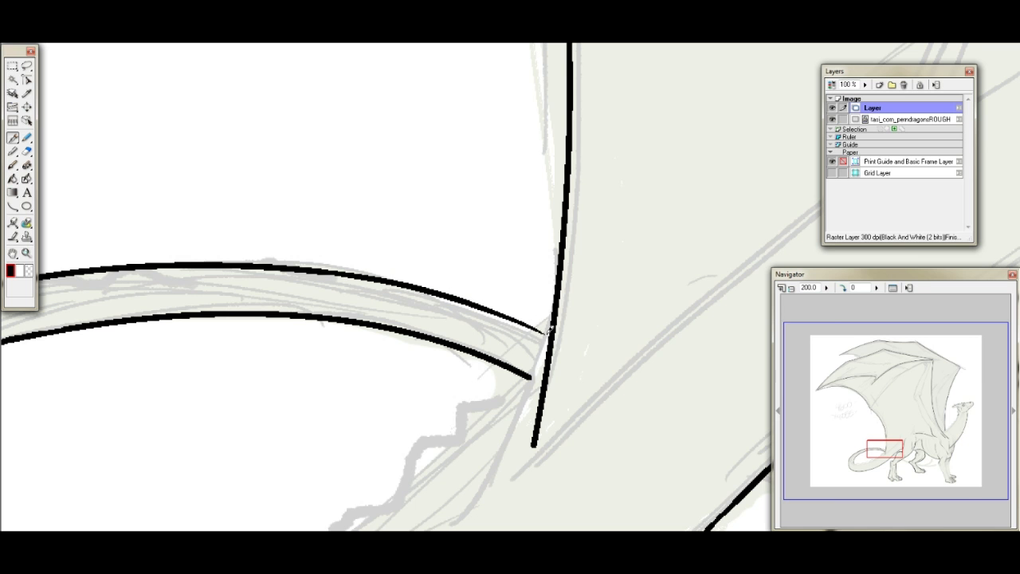
# - Rotate the canvas to 90 degrees and ink the near foreleg's front contour from above the toes to the shaded bend
pyautogui.moveTo(883, 451); pyautogui.dragTo(863, 464)
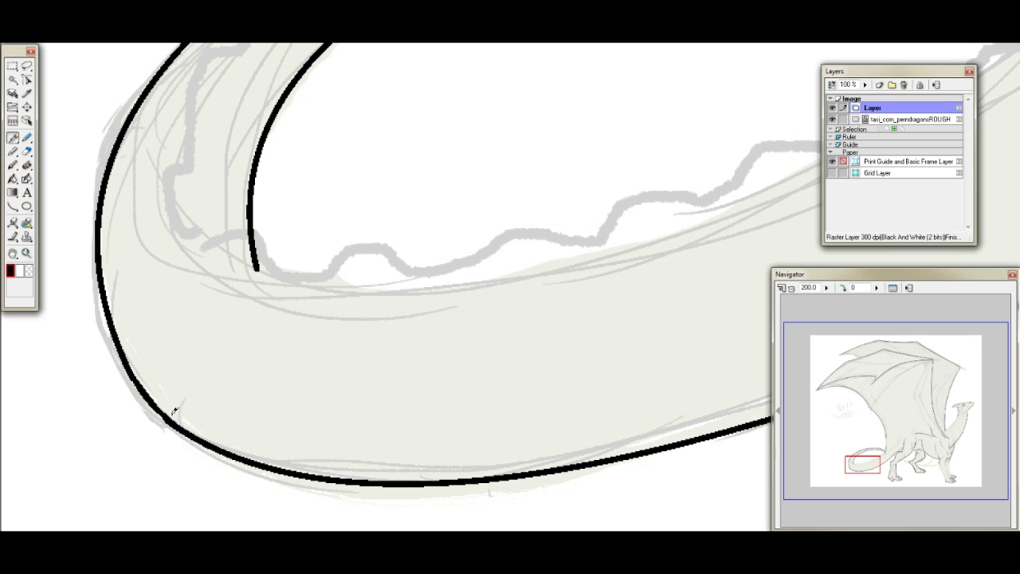
pyautogui.moveTo(865, 462); pyautogui.dragTo(947, 466)
pyautogui.click(844, 289)
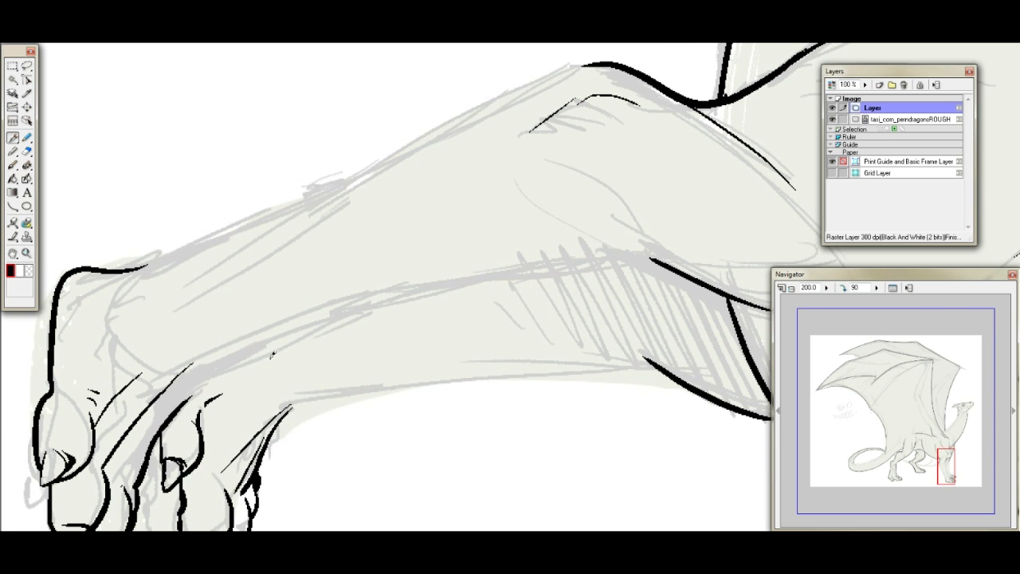
pyautogui.moveTo(195, 376)
pyautogui.mouseDown()
pyautogui.moveTo(407, 293)
pyautogui.moveTo(635, 260)
pyautogui.mouseUp()
# - Try to ink the near foreleg's rear contour in one stroke from the foot to the elbow
pyautogui.moveTo(142, 266); pyautogui.dragTo(550, 71)
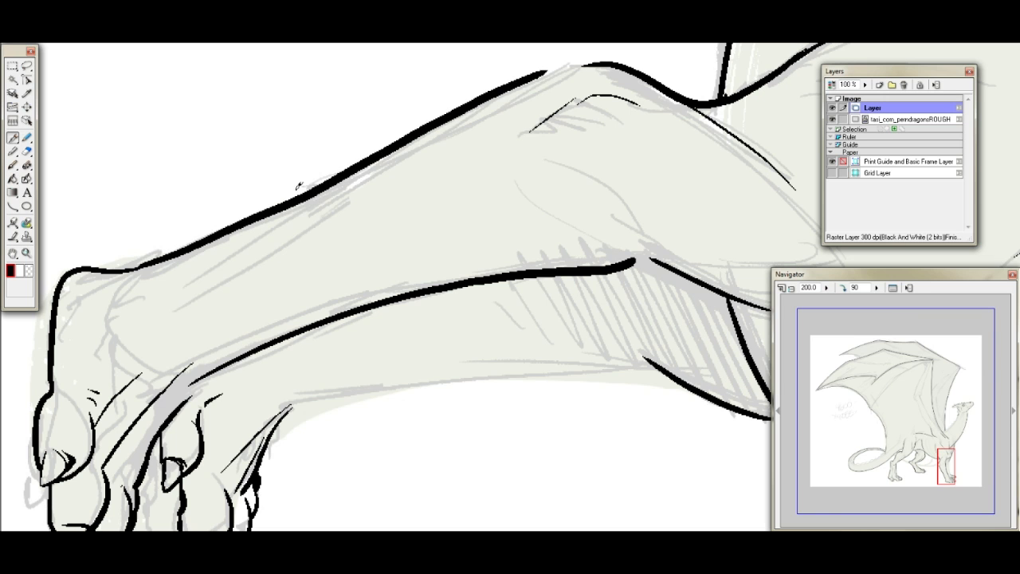
pyautogui.hotkey('ctrl', 'z')
pyautogui.moveTo(134, 265)
pyautogui.mouseDown()
pyautogui.moveTo(269, 214)
pyautogui.moveTo(502, 86)
pyautogui.moveTo(612, 54)
pyautogui.mouseUp()
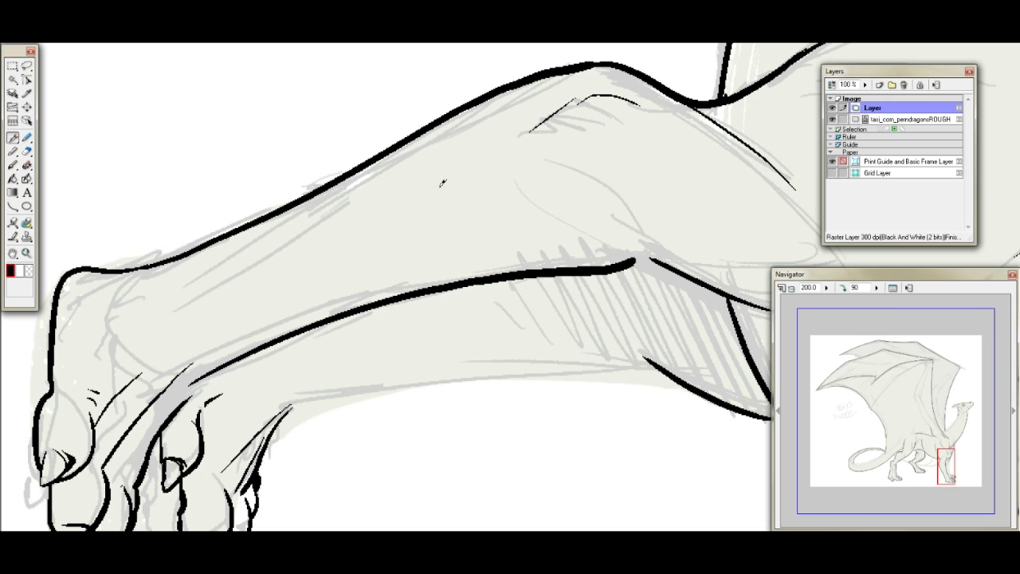
pyautogui.hotkey('ctrl', 'z')
pyautogui.moveTo(135, 266)
pyautogui.mouseDown()
pyautogui.moveTo(238, 233)
pyautogui.moveTo(618, 56)
pyautogui.mouseUp()
pyautogui.hotkey('ctrl', 'z')
pyautogui.moveTo(121, 269)
pyautogui.mouseDown()
pyautogui.moveTo(224, 239)
pyautogui.moveTo(543, 76)
pyautogui.moveTo(593, 63)
pyautogui.mouseUp()
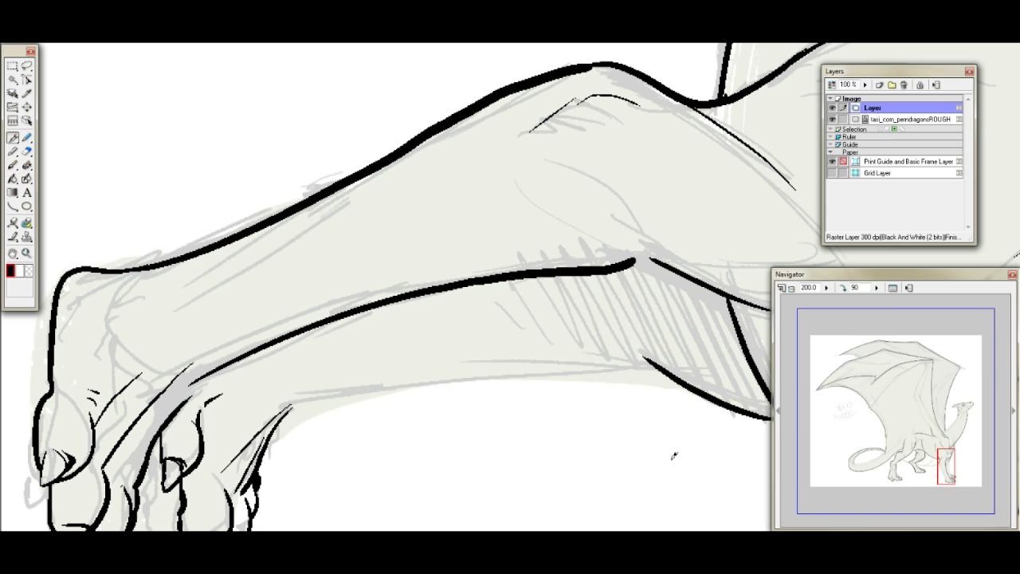
pyautogui.hotkey('ctrl', 'z')
# - Set the pen's correction to 6 and ink the near foreleg's rear contour from the foot to the elbow
pyautogui.press('F3')
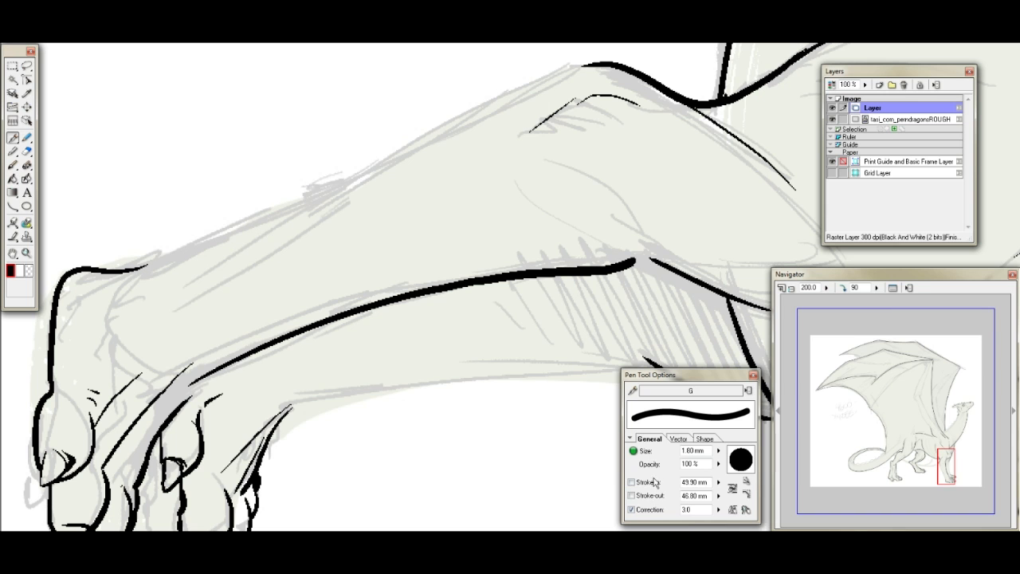
pyautogui.doubleClick(686, 509)
pyautogui.write('6')
pyautogui.moveTo(134, 268)
pyautogui.mouseDown()
pyautogui.moveTo(483, 87)
pyautogui.moveTo(599, 62)
pyautogui.mouseUp()
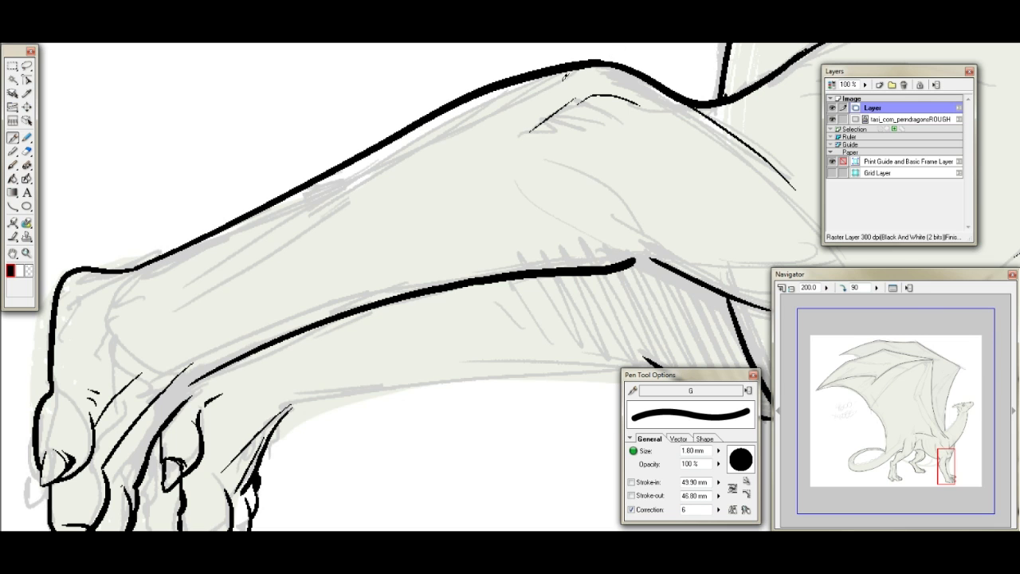
pyautogui.hotkey('ctrl', 'z')
pyautogui.moveTo(132, 268)
pyautogui.mouseDown()
pyautogui.moveTo(213, 238)
pyautogui.moveTo(493, 86)
pyautogui.moveTo(598, 60)
pyautogui.moveTo(494, 86)
pyautogui.moveTo(402, 145)
pyautogui.mouseUp()
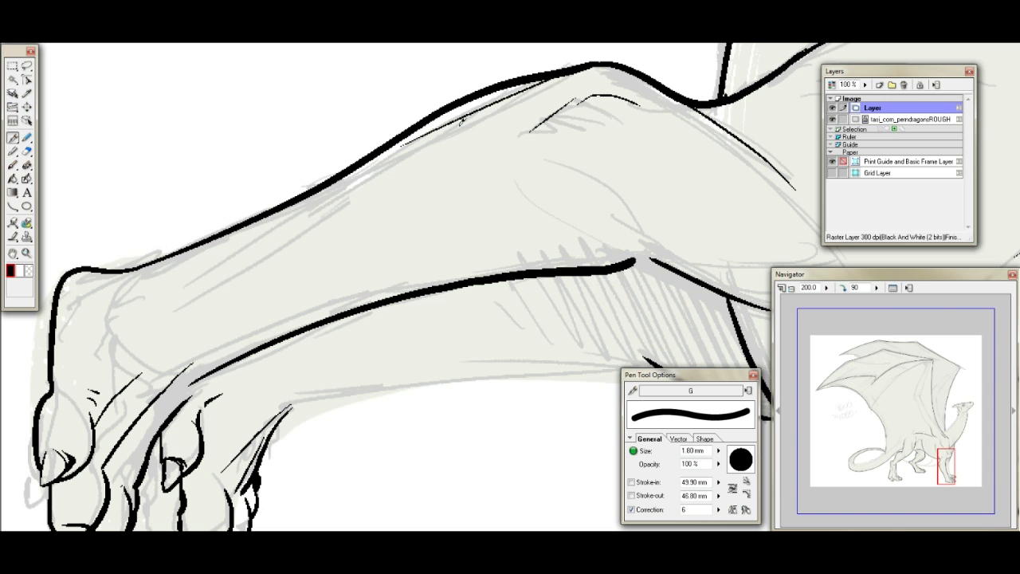
# - Ink a curved stroke extending the near foreleg's front contour down to the toes
pyautogui.moveTo(183, 404); pyautogui.dragTo(226, 363)
pyautogui.hotkey('ctrl', 'z')
pyautogui.moveTo(188, 401); pyautogui.dragTo(257, 342)
pyautogui.hotkey('ctrl', 'z')
pyautogui.moveTo(177, 409)
pyautogui.mouseDown()
pyautogui.moveTo(226, 368)
pyautogui.moveTo(306, 328)
pyautogui.mouseUp()
# - Ink the far foreleg's front contour from the foot up to the bend
pyautogui.moveTo(941, 467); pyautogui.dragTo(949, 468)
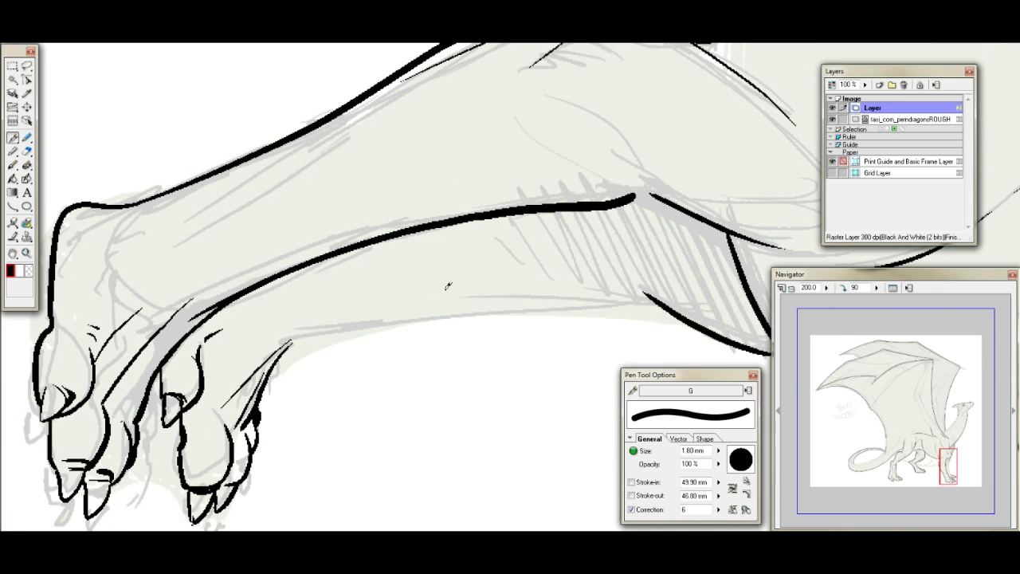
pyautogui.moveTo(296, 338); pyautogui.dragTo(650, 297)
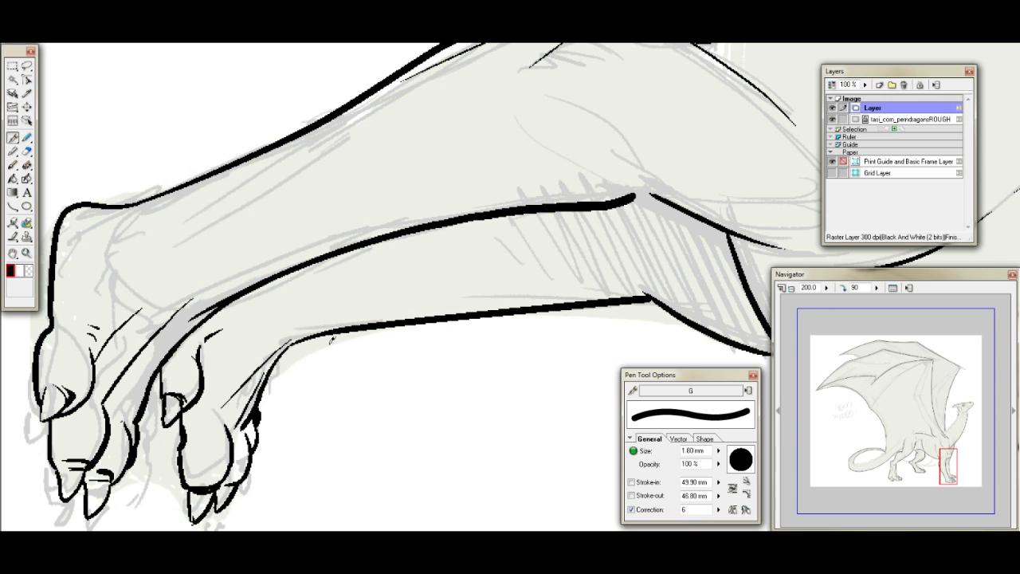
pyautogui.hotkey('ctrl', 'z')
pyautogui.moveTo(289, 342); pyautogui.dragTo(663, 299)
# - Ink a short stroke bridging the gap in the near foreleg's front contour at the bend
pyautogui.moveTo(952, 452); pyautogui.dragTo(943, 456)
pyautogui.moveTo(350, 360); pyautogui.dragTo(388, 365)
pyautogui.hotkey('ctrl', 'z')
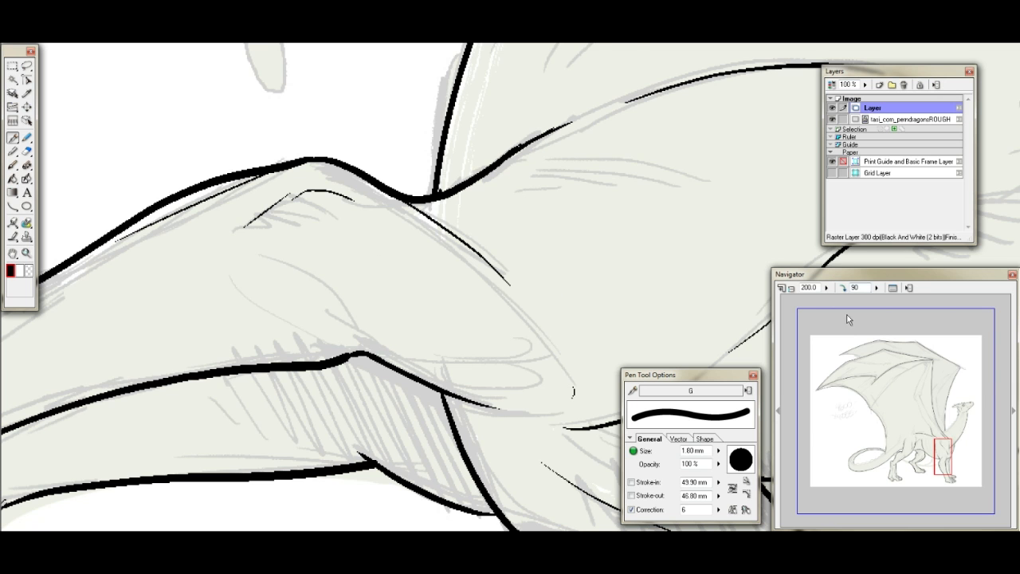
# - With the canvas rotation back at 0, thicken the near foreleg's front contour at the bend and join the far foreleg's contour to the chest
pyautogui.click(841, 288)
pyautogui.click(841, 288)
pyautogui.click(841, 287)
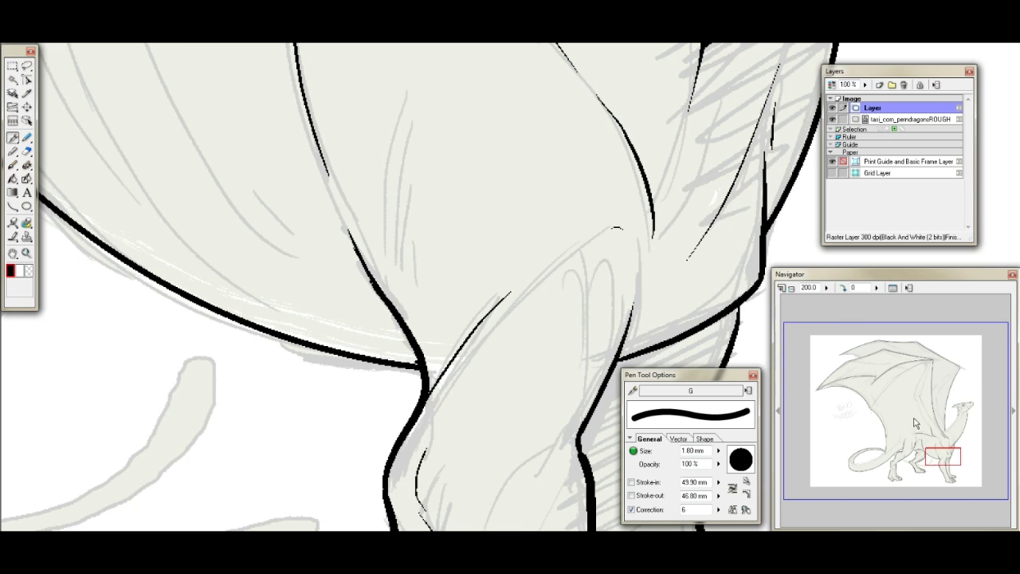
pyautogui.moveTo(937, 448); pyautogui.dragTo(943, 455)
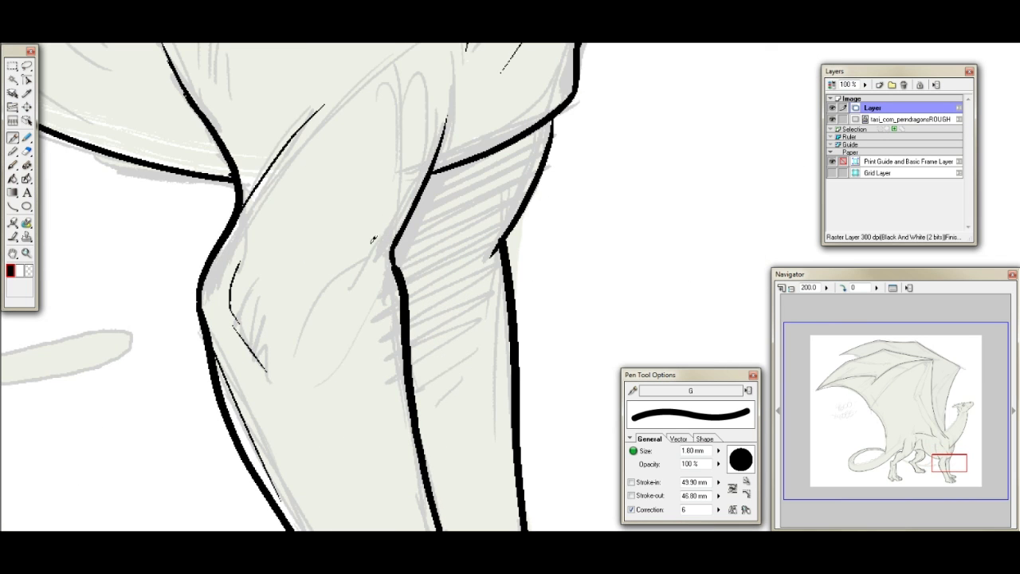
pyautogui.moveTo(408, 226); pyautogui.dragTo(401, 256)
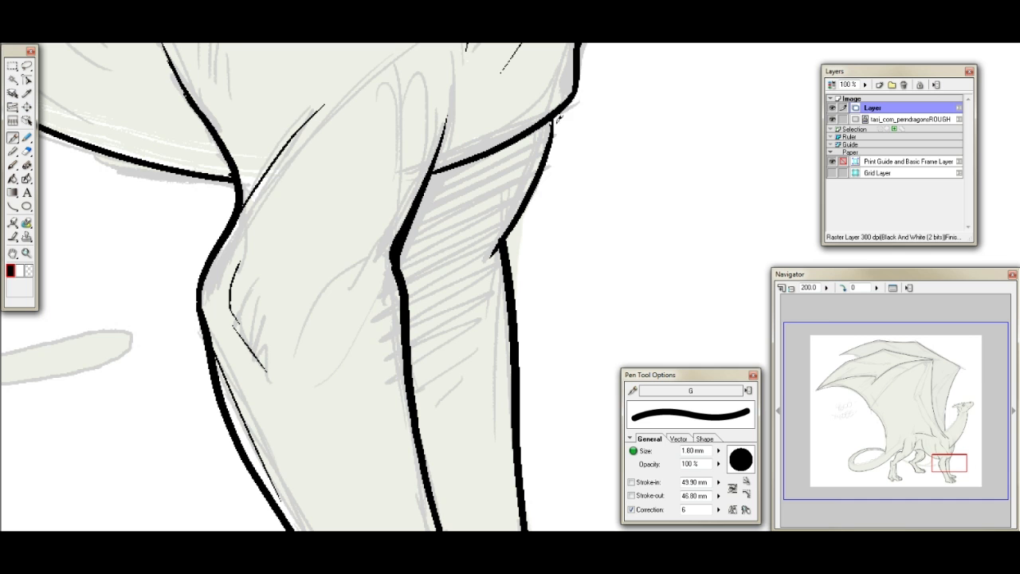
pyautogui.moveTo(556, 122); pyautogui.dragTo(568, 103)
# - Try to add a stroke on the body beside the shoulder and thicken the throat line beneath the jaw
pyautogui.moveTo(951, 454)
pyautogui.mouseDown()
pyautogui.moveTo(955, 464)
pyautogui.moveTo(942, 455)
pyautogui.mouseUp()
pyautogui.moveTo(322, 356)
pyautogui.mouseDown()
pyautogui.moveTo(367, 463)
pyautogui.moveTo(383, 474)
pyautogui.moveTo(371, 477)
pyautogui.mouseUp()
pyautogui.moveTo(964, 489)
pyautogui.mouseDown()
pyautogui.moveTo(931, 463)
pyautogui.moveTo(909, 462)
pyautogui.moveTo(945, 448)
pyautogui.moveTo(948, 419)
pyautogui.moveTo(979, 387)
pyautogui.moveTo(961, 408)
pyautogui.mouseUp()
pyautogui.moveTo(563, 276); pyautogui.dragTo(524, 419)
pyautogui.hotkey('ctrl', 'z')
pyautogui.moveTo(563, 273)
pyautogui.mouseDown()
pyautogui.moveTo(528, 362)
pyautogui.moveTo(524, 403)
pyautogui.mouseUp()
pyautogui.hotkey('ctrl', 'z')
pyautogui.moveTo(563, 275)
pyautogui.mouseDown()
pyautogui.moveTo(524, 356)
pyautogui.moveTo(524, 397)
pyautogui.moveTo(529, 330)
pyautogui.moveTo(557, 282)
pyautogui.moveTo(525, 370)
pyautogui.mouseUp()
pyautogui.hotkey('ctrl', 'z')
pyautogui.hotkey('ctrl', 'z')
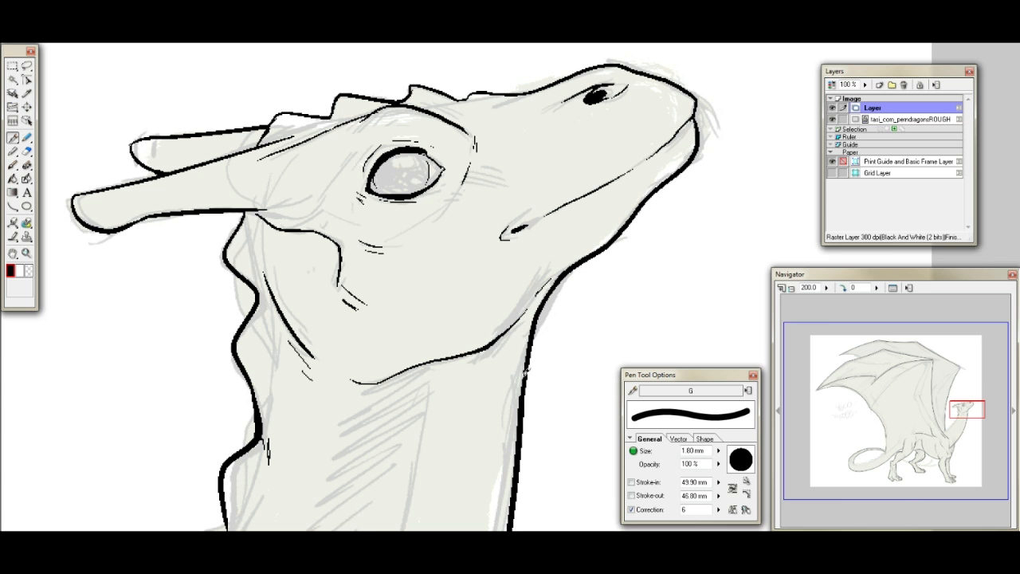
# - Try to thicken the lower part of the curved shoulder line above the near foreleg
pyautogui.moveTo(948, 411); pyautogui.dragTo(944, 448)
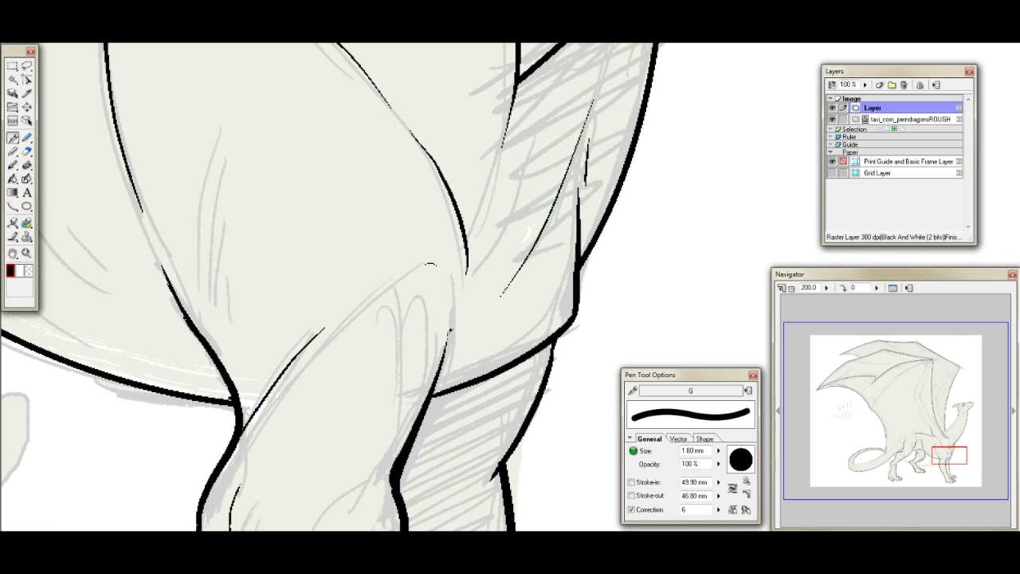
pyautogui.moveTo(435, 230); pyautogui.dragTo(458, 302)
pyautogui.hotkey('ctrl', 'z')
# - Ink one more spike on the ridge along the back of the neck and set the pen's correction to 3
pyautogui.moveTo(945, 453); pyautogui.dragTo(954, 415)
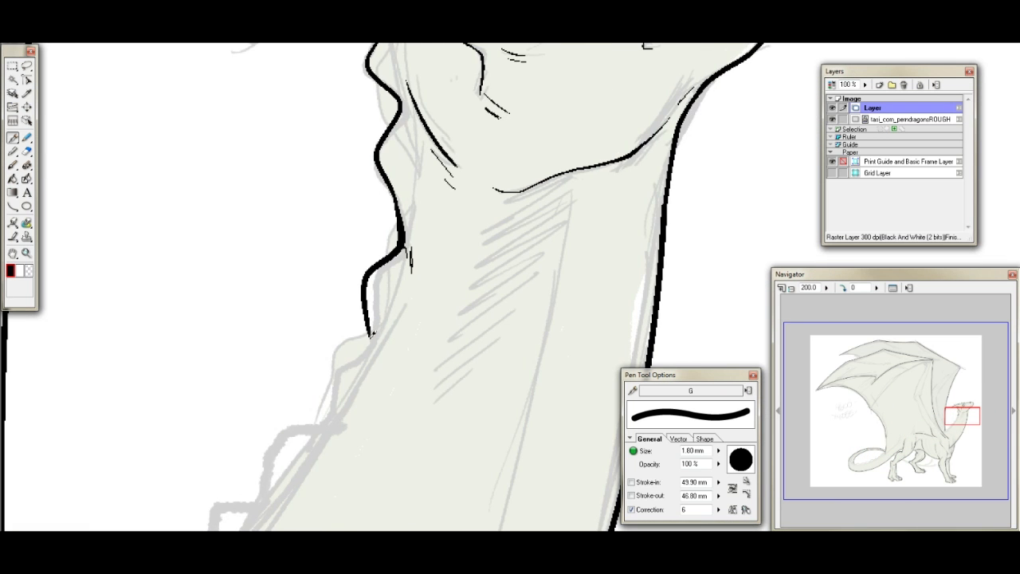
pyautogui.moveTo(370, 335)
pyautogui.mouseDown()
pyautogui.moveTo(339, 346)
pyautogui.moveTo(319, 391)
pyautogui.moveTo(321, 426)
pyautogui.mouseUp()
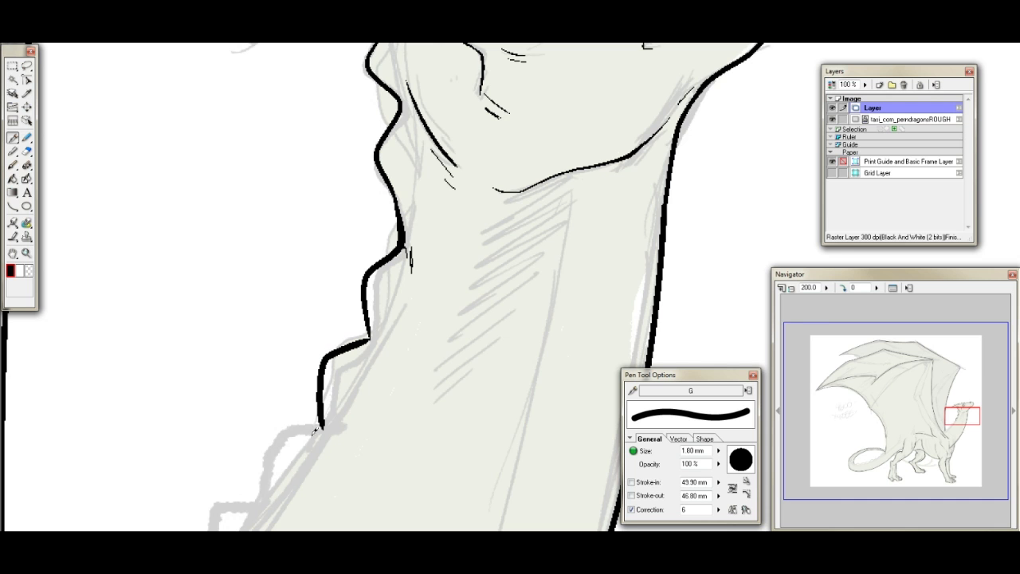
pyautogui.doubleClick(684, 509)
pyautogui.write('3')
# - Try to ink the remaining neck ridge spikes down to the wing, undoing them together with the previously drawn spike
pyautogui.moveTo(963, 416); pyautogui.dragTo(955, 423)
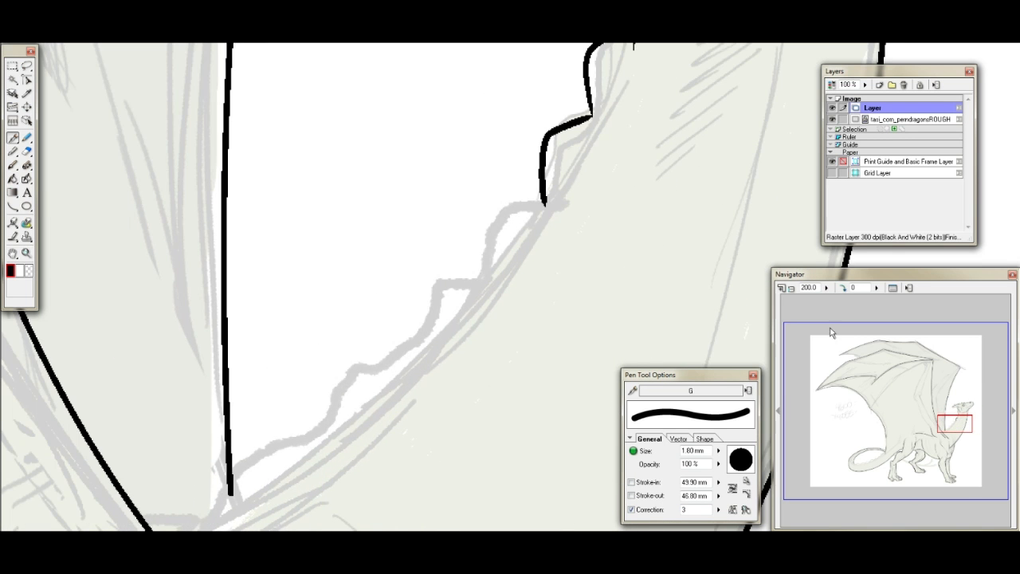
pyautogui.moveTo(544, 201)
pyautogui.mouseDown()
pyautogui.moveTo(491, 217)
pyautogui.moveTo(475, 249)
pyautogui.moveTo(471, 300)
pyautogui.moveTo(403, 325)
pyautogui.moveTo(397, 381)
pyautogui.moveTo(413, 373)
pyautogui.moveTo(393, 387)
pyautogui.moveTo(400, 378)
pyautogui.moveTo(344, 391)
pyautogui.moveTo(302, 469)
pyautogui.moveTo(235, 474)
pyautogui.moveTo(215, 514)
pyautogui.mouseUp()
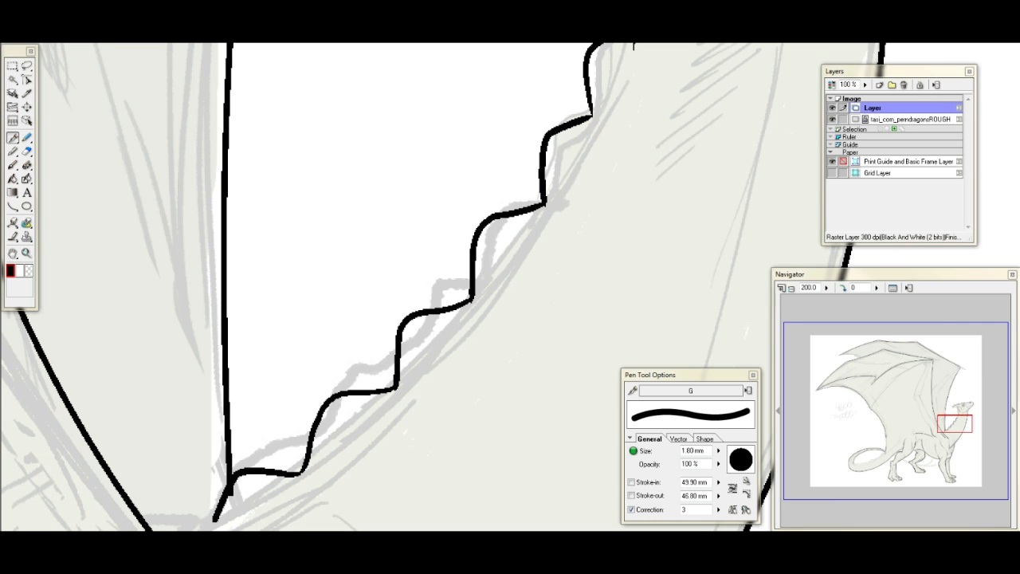
pyautogui.moveTo(959, 412)
pyautogui.mouseDown()
pyautogui.moveTo(947, 421)
pyautogui.moveTo(964, 422)
pyautogui.mouseUp()
pyautogui.hotkey('ctrl', 'z')
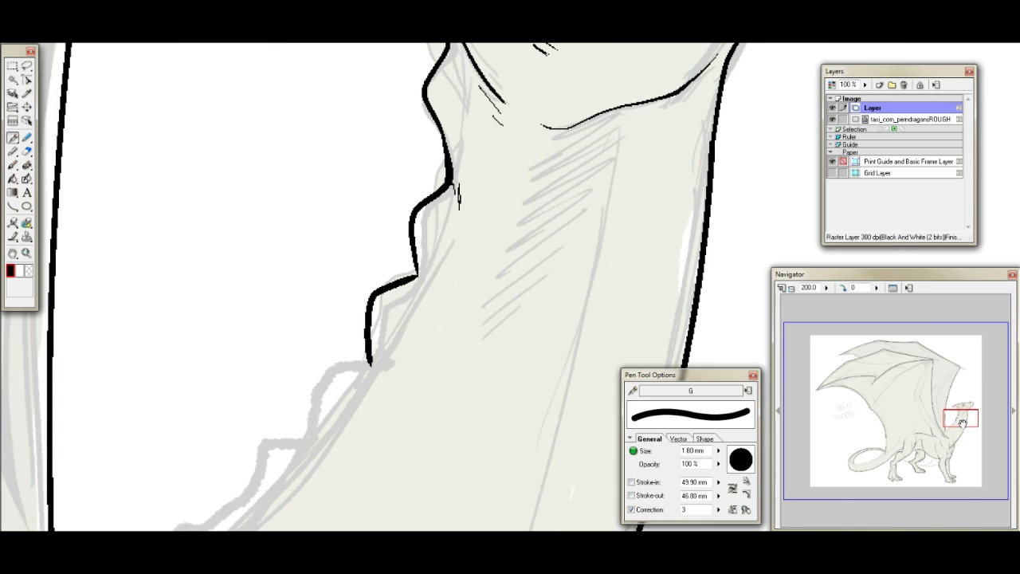
pyautogui.hotkey('ctrl', 'z')
# - Ink a wavy row of spikes down the back of the neck to the wing base, and rotate the canvas to 90 degrees
pyautogui.moveTo(417, 272)
pyautogui.mouseDown()
pyautogui.moveTo(416, 292)
pyautogui.moveTo(362, 310)
pyautogui.moveTo(354, 335)
pyautogui.moveTo(365, 387)
pyautogui.moveTo(288, 422)
pyautogui.moveTo(295, 476)
pyautogui.mouseUp()
pyautogui.moveTo(961, 420); pyautogui.dragTo(956, 426)
pyautogui.moveTo(436, 276)
pyautogui.mouseDown()
pyautogui.moveTo(410, 296)
pyautogui.moveTo(340, 314)
pyautogui.moveTo(335, 373)
pyautogui.moveTo(321, 385)
pyautogui.moveTo(234, 401)
pyautogui.moveTo(232, 450)
pyautogui.moveTo(255, 439)
pyautogui.moveTo(236, 452)
pyautogui.moveTo(137, 461)
pyautogui.moveTo(139, 495)
pyautogui.mouseUp()
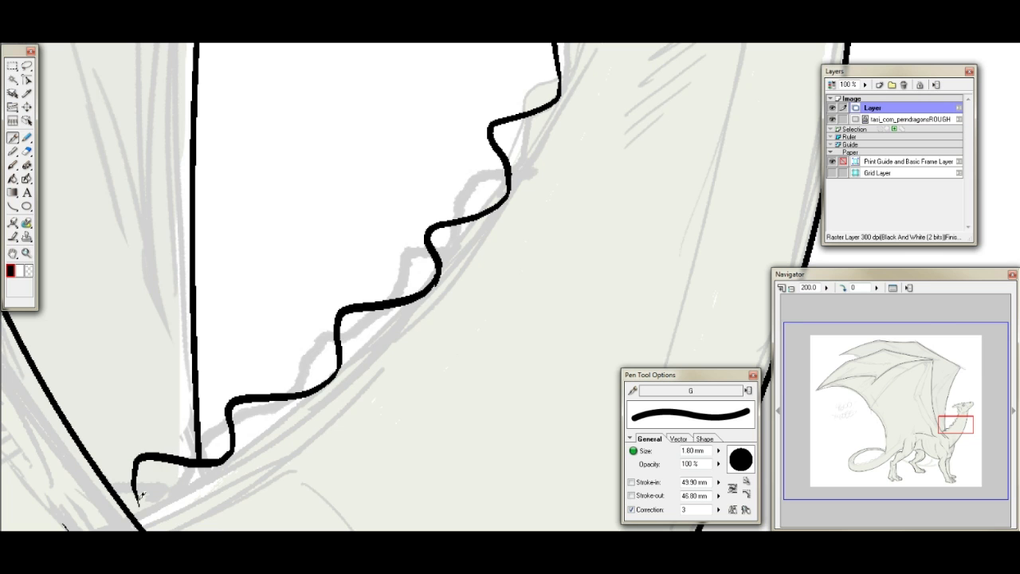
pyautogui.moveTo(144, 457)
pyautogui.mouseDown()
pyautogui.moveTo(134, 476)
pyautogui.moveTo(139, 504)
pyautogui.mouseUp()
pyautogui.moveTo(445, 272); pyautogui.dragTo(423, 312)
pyautogui.moveTo(959, 420); pyautogui.dragTo(964, 405)
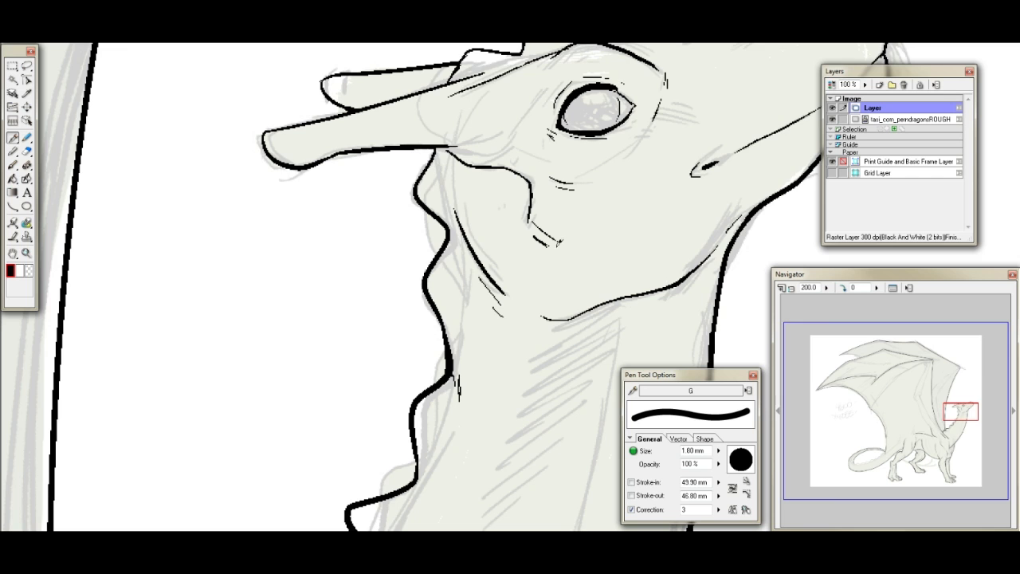
pyautogui.click(841, 288)
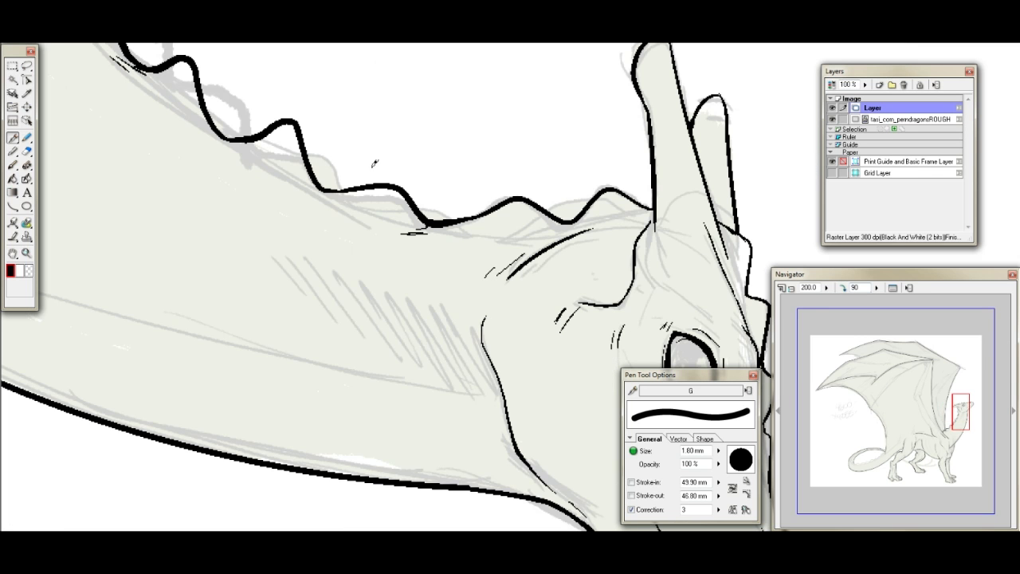
# - Redraw the three neck ridge spikes nearest the horns with higher, thicker peaks
pyautogui.moveTo(346, 188)
pyautogui.mouseDown()
pyautogui.moveTo(390, 169)
pyautogui.moveTo(418, 195)
pyautogui.moveTo(526, 194)
pyautogui.mouseUp()
pyautogui.moveTo(575, 214)
pyautogui.mouseDown()
pyautogui.moveTo(594, 188)
pyautogui.moveTo(619, 185)
pyautogui.moveTo(652, 208)
pyautogui.mouseUp()
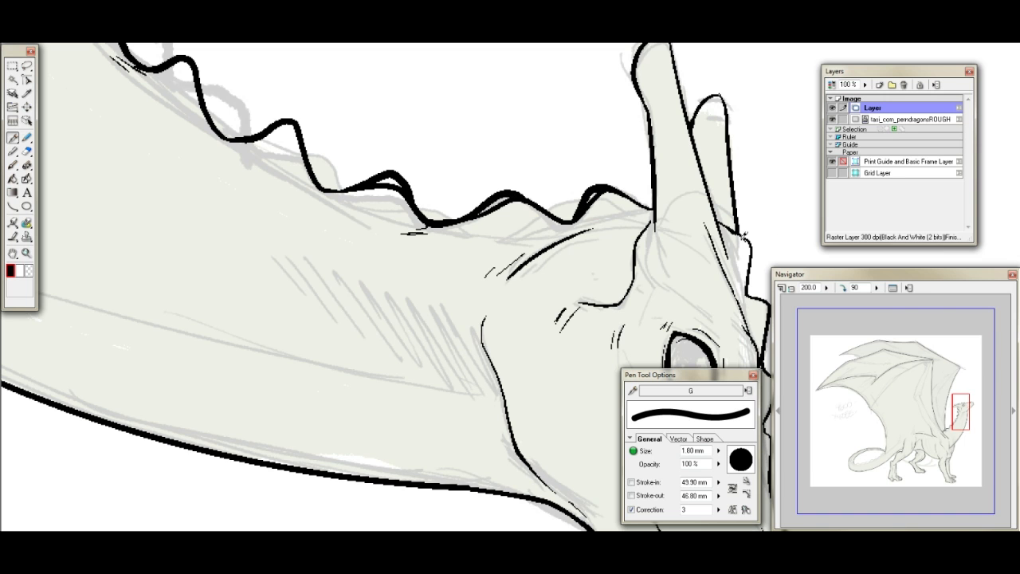
pyautogui.moveTo(728, 222); pyautogui.dragTo(753, 239)
pyautogui.hotkey('ctrl', 'z')
# - Erase the old lines beneath the three redrawn spikes and touch up the ridge line beside the horn
pyautogui.click(27, 151)
pyautogui.moveTo(393, 185)
pyautogui.mouseDown()
pyautogui.moveTo(346, 195)
pyautogui.moveTo(395, 184)
pyautogui.moveTo(407, 212)
pyautogui.mouseUp()
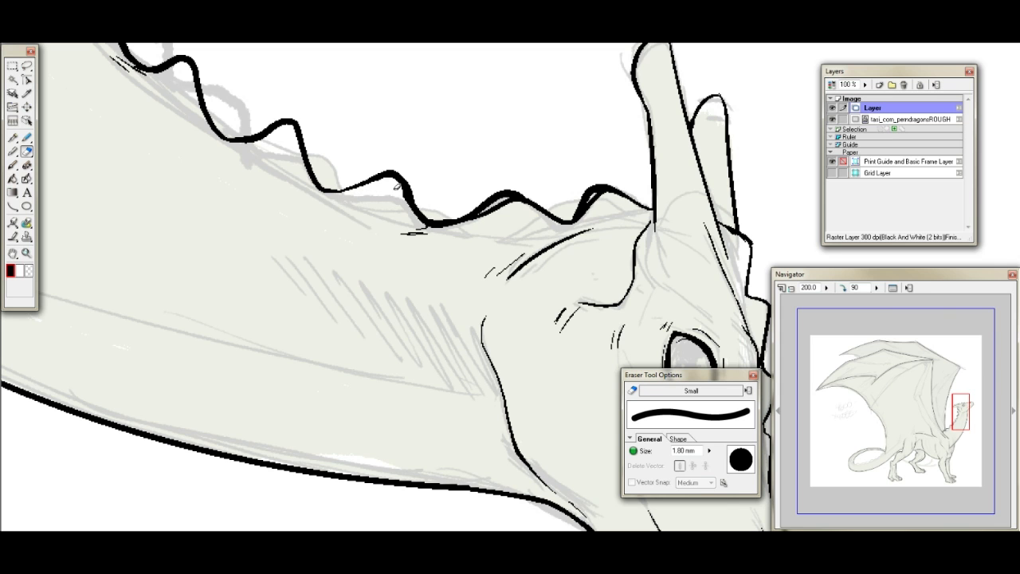
pyautogui.moveTo(468, 227); pyautogui.dragTo(511, 203)
pyautogui.moveTo(574, 225); pyautogui.dragTo(606, 192)
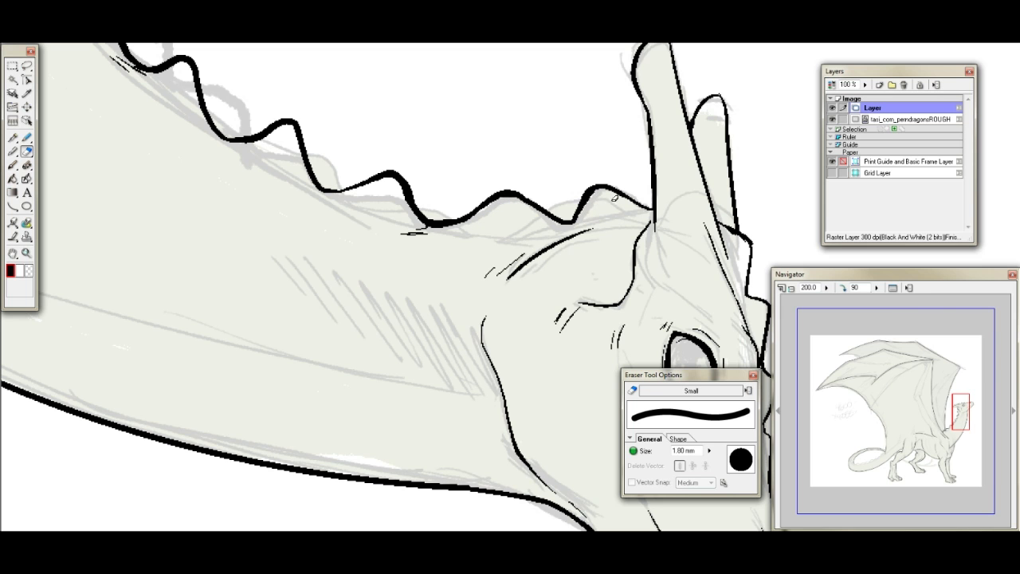
pyautogui.press('p')
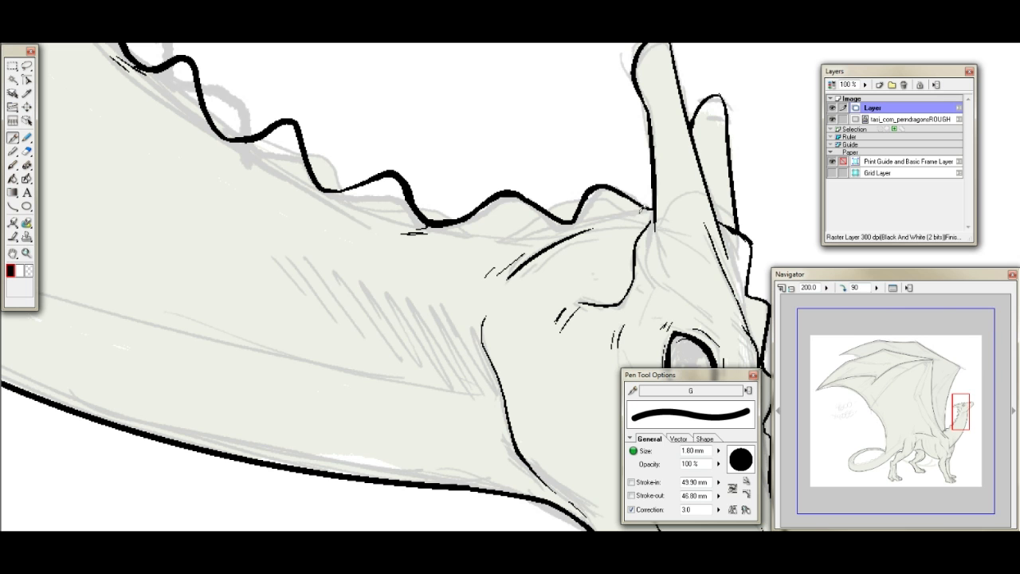
pyautogui.moveTo(594, 218); pyautogui.dragTo(644, 204)
pyautogui.moveTo(452, 233); pyautogui.dragTo(523, 237)
# - Reset the canvas rotation to 0 and erase the overshooting lower end of the rear outline where it meets the tail tip
pyautogui.moveTo(959, 412); pyautogui.dragTo(945, 430)
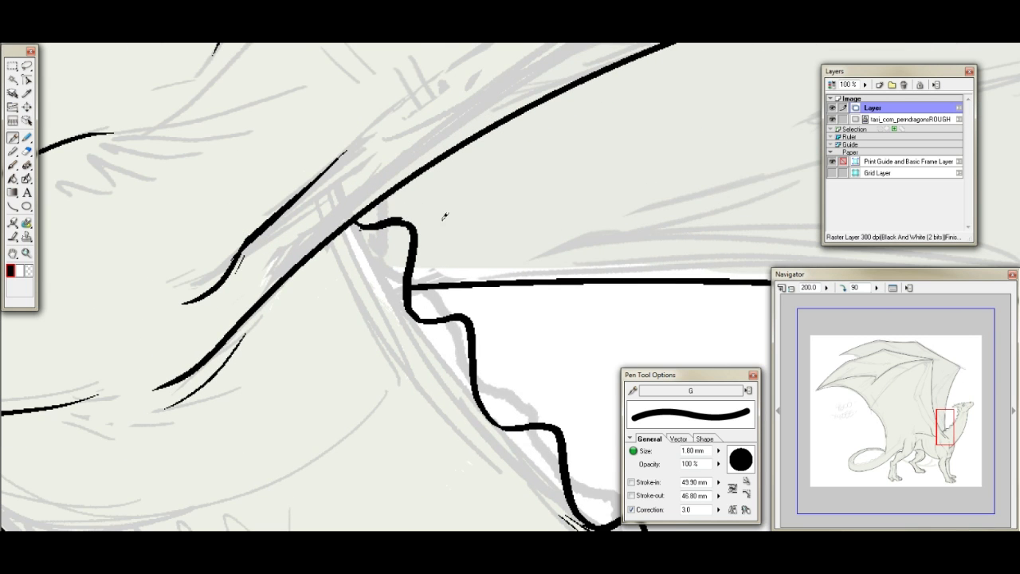
pyautogui.moveTo(939, 439)
pyautogui.mouseDown()
pyautogui.moveTo(962, 421)
pyautogui.moveTo(935, 431)
pyautogui.moveTo(912, 421)
pyautogui.moveTo(884, 434)
pyautogui.moveTo(882, 451)
pyautogui.moveTo(894, 452)
pyautogui.moveTo(886, 450)
pyautogui.mouseUp()
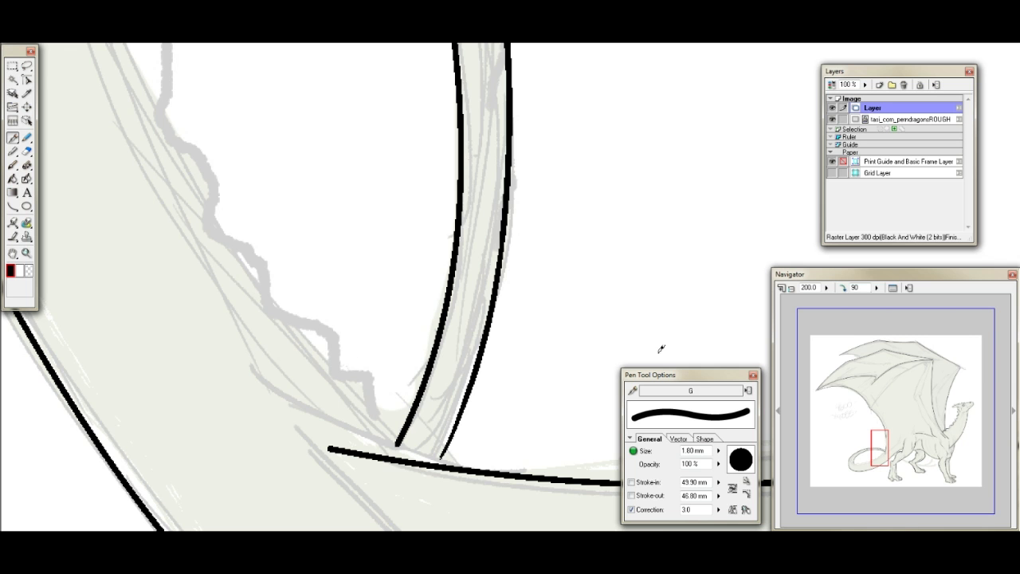
pyautogui.click(843, 289)
pyautogui.click(843, 289)
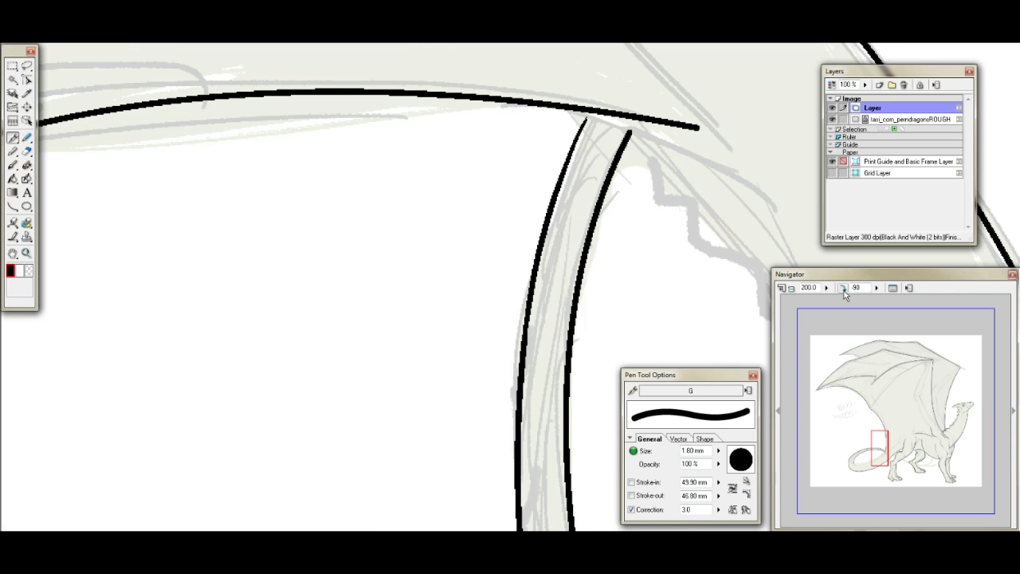
pyautogui.click(844, 290)
pyautogui.moveTo(879, 445); pyautogui.dragTo(887, 447)
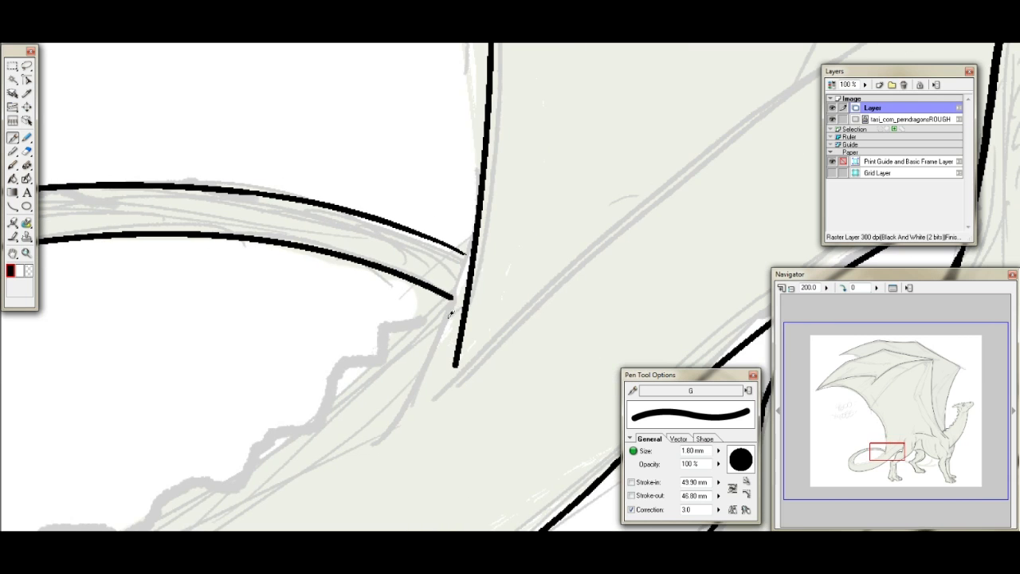
pyautogui.click(26, 151)
pyautogui.moveTo(456, 364)
pyautogui.mouseDown()
pyautogui.moveTo(483, 268)
pyautogui.moveTo(456, 359)
pyautogui.mouseUp()
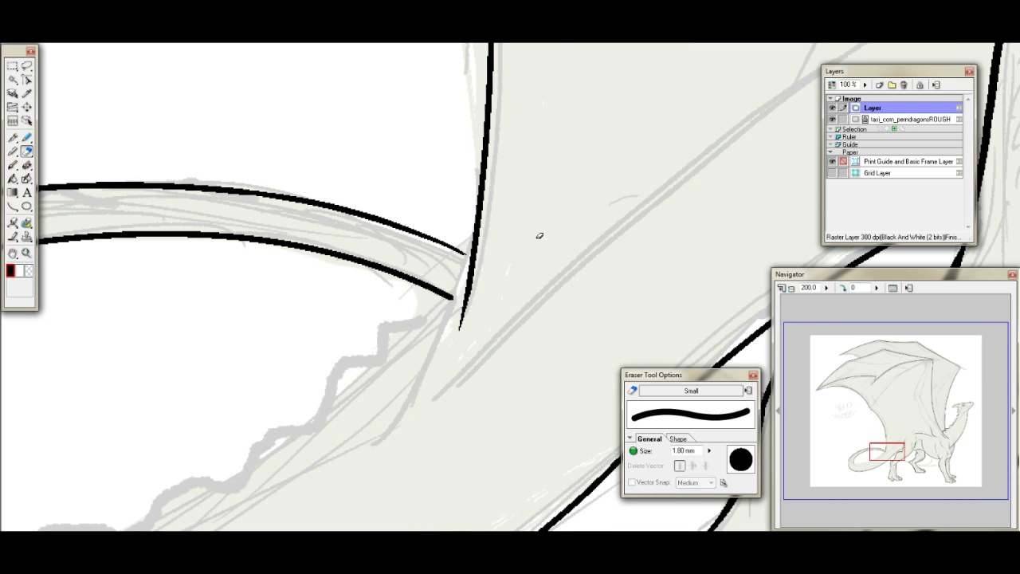
pyautogui.moveTo(490, 210); pyautogui.dragTo(466, 310)
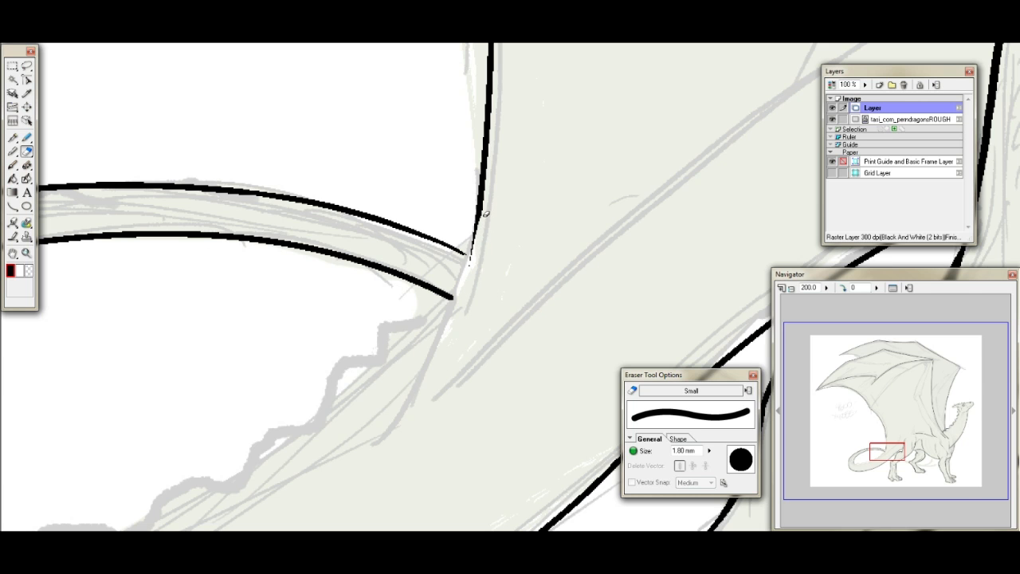
# - Extend the rear outline past the tail tip with a Draw Curve stroke following the sketch, and erase its lower end to a taper
pyautogui.click(12, 205)
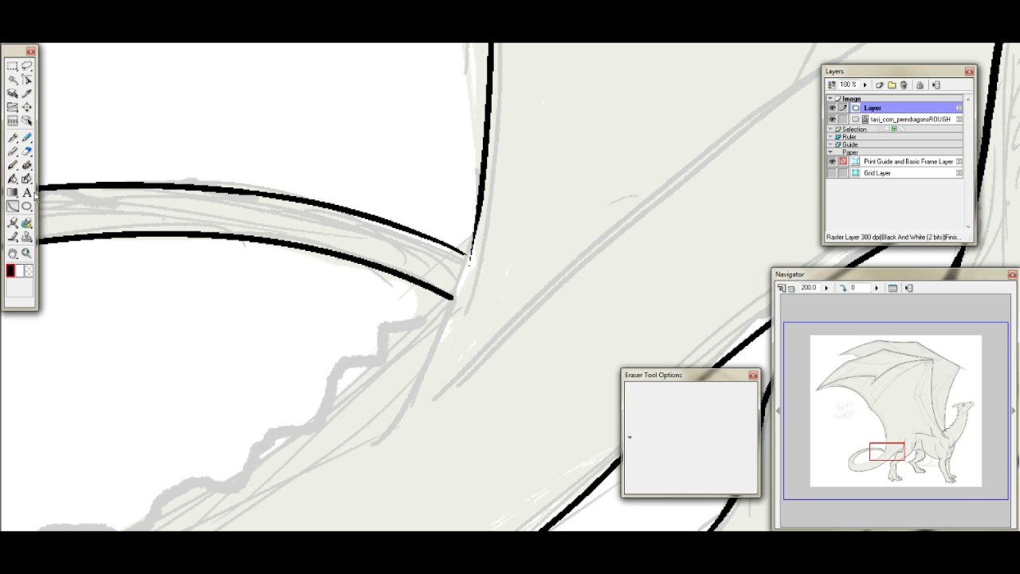
pyautogui.moveTo(481, 193)
pyautogui.mouseDown()
pyautogui.moveTo(427, 379)
pyautogui.moveTo(379, 441)
pyautogui.mouseUp()
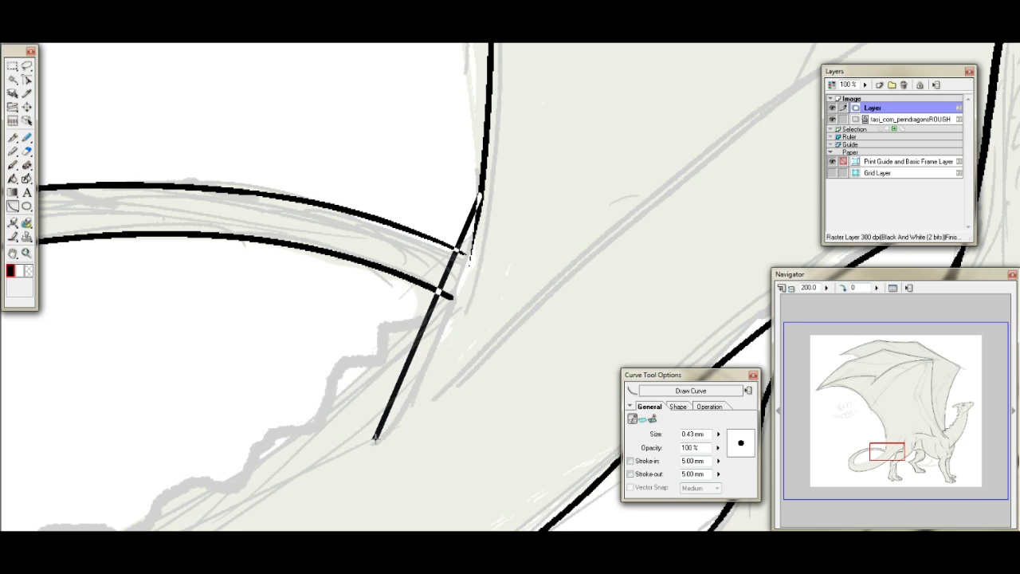
pyautogui.click(455, 352)
pyautogui.click(466, 323)
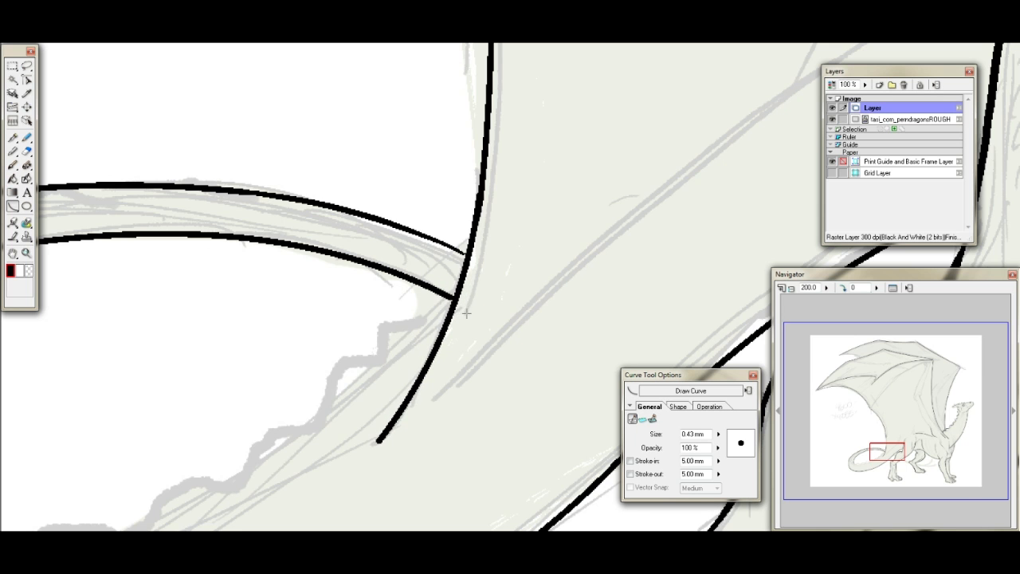
pyautogui.click(26, 151)
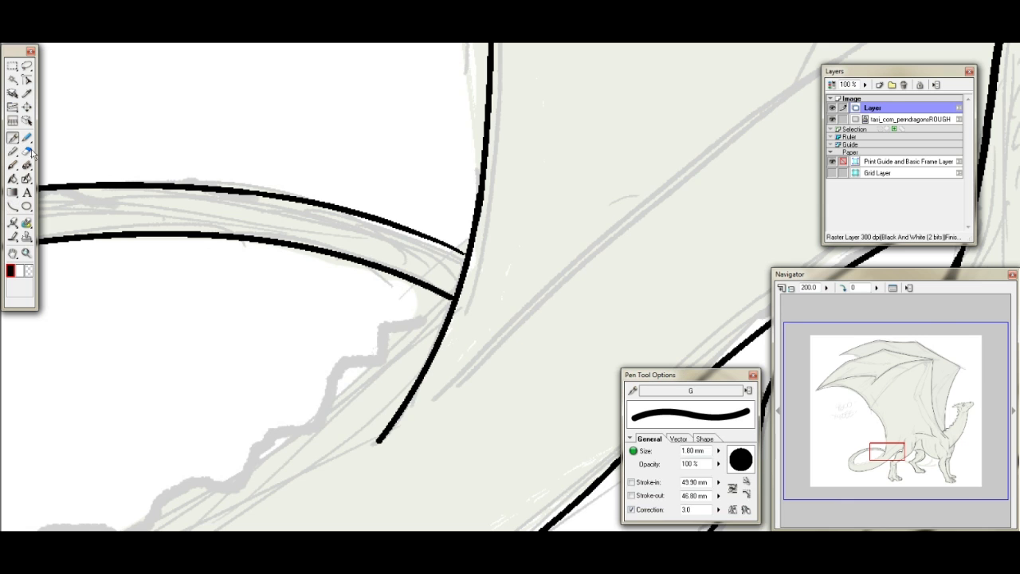
pyautogui.moveTo(399, 422); pyautogui.dragTo(380, 438)
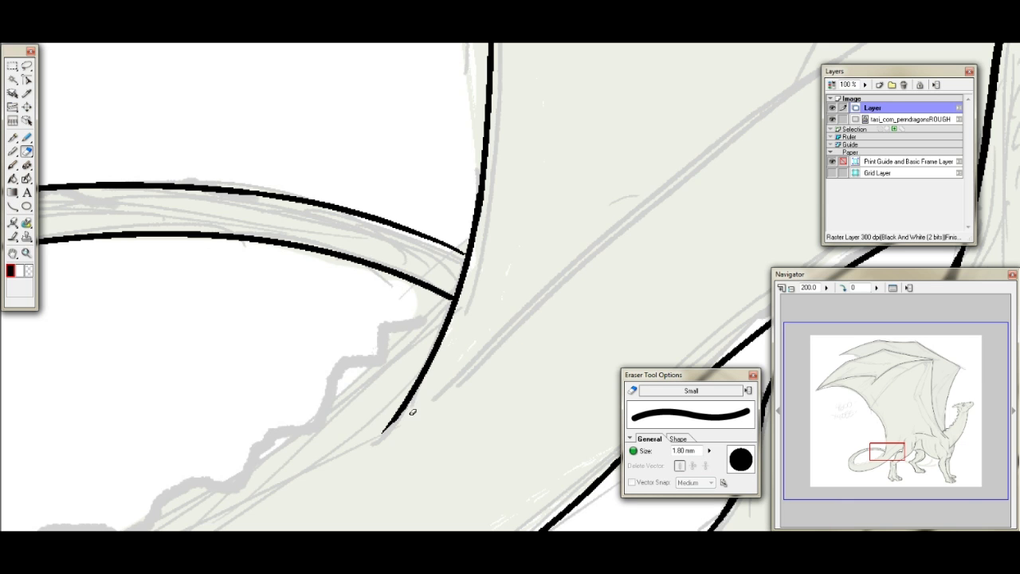
# - Ink the first five ridge spikes along the tail's upper edge, starting at the rear outline
pyautogui.moveTo(895, 438); pyautogui.dragTo(886, 447)
pyautogui.click(12, 137)
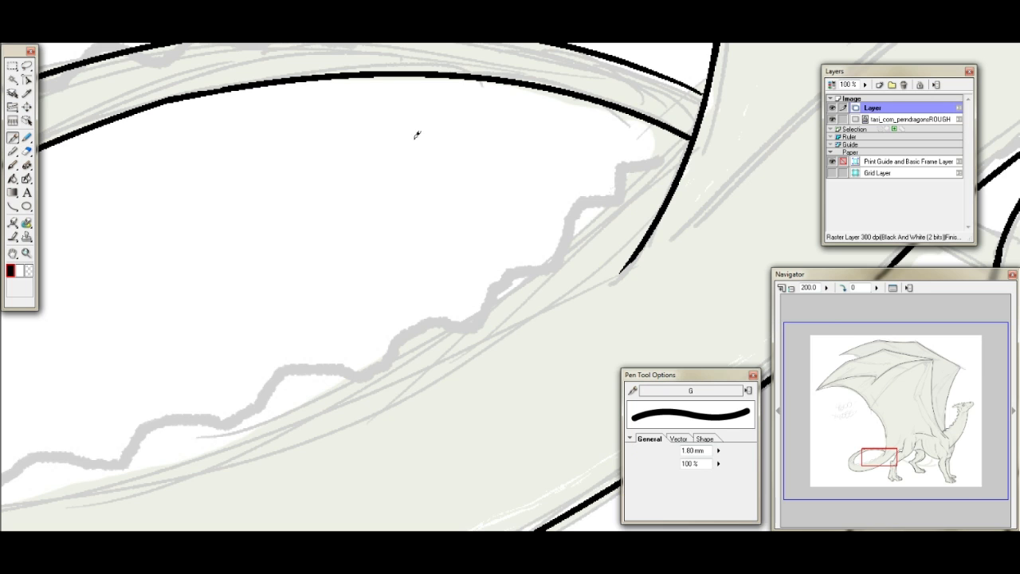
pyautogui.moveTo(686, 146)
pyautogui.mouseDown()
pyautogui.moveTo(619, 159)
pyautogui.moveTo(618, 200)
pyautogui.moveTo(599, 221)
pyautogui.moveTo(555, 226)
pyautogui.moveTo(527, 291)
pyautogui.moveTo(517, 282)
pyautogui.moveTo(496, 288)
pyautogui.moveTo(505, 281)
pyautogui.moveTo(436, 343)
pyautogui.mouseUp()
pyautogui.hotkey('ctrl', 'z')
pyautogui.click(875, 460)
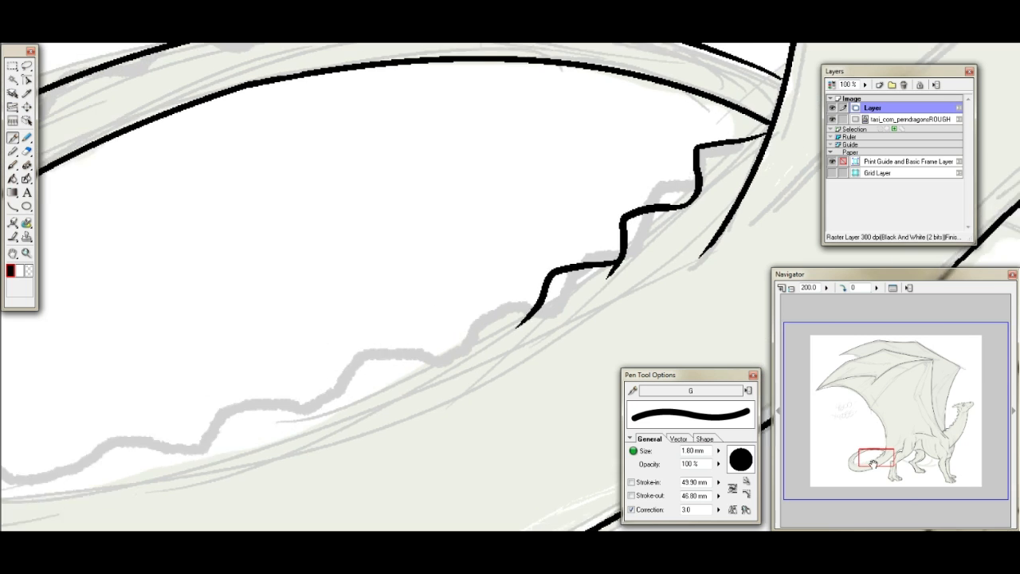
pyautogui.moveTo(601, 273)
pyautogui.mouseDown()
pyautogui.moveTo(535, 273)
pyautogui.moveTo(470, 334)
pyautogui.mouseUp()
pyautogui.moveTo(522, 312); pyautogui.dragTo(429, 324)
pyautogui.moveTo(883, 461)
pyautogui.mouseDown()
pyautogui.moveTo(877, 453)
pyautogui.moveTo(875, 464)
pyautogui.moveTo(885, 462)
pyautogui.mouseUp()
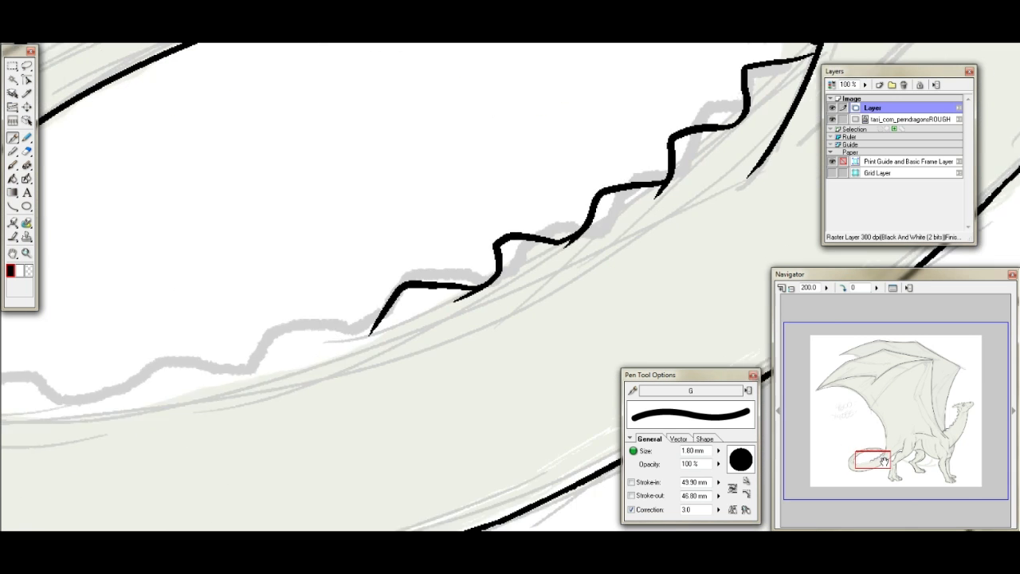
# - Reshape the outer slope of the fifth tail spike by thickening it, erasing the excess and re-inking its edge
pyautogui.moveTo(370, 327); pyautogui.dragTo(369, 311)
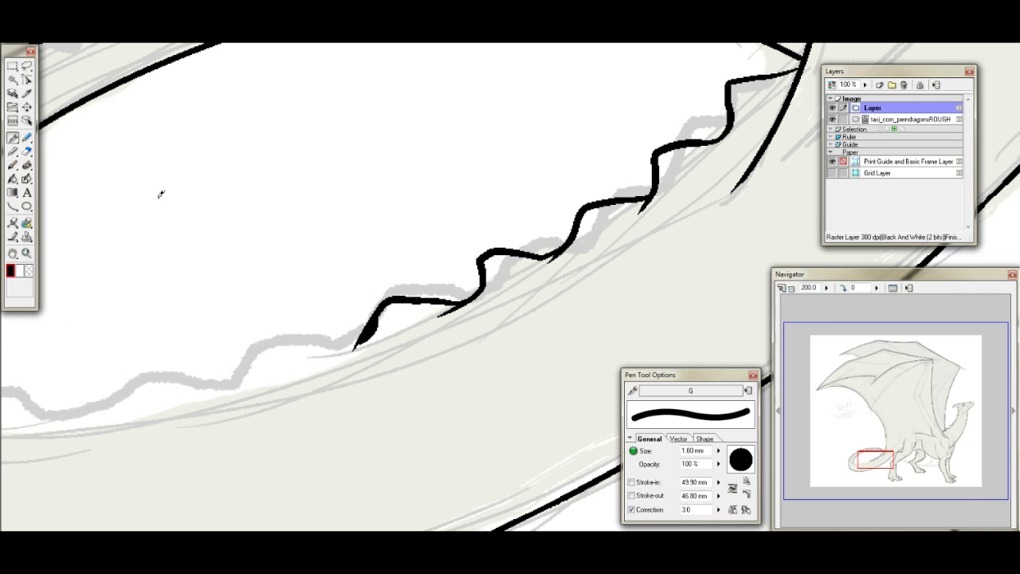
pyautogui.click(26, 150)
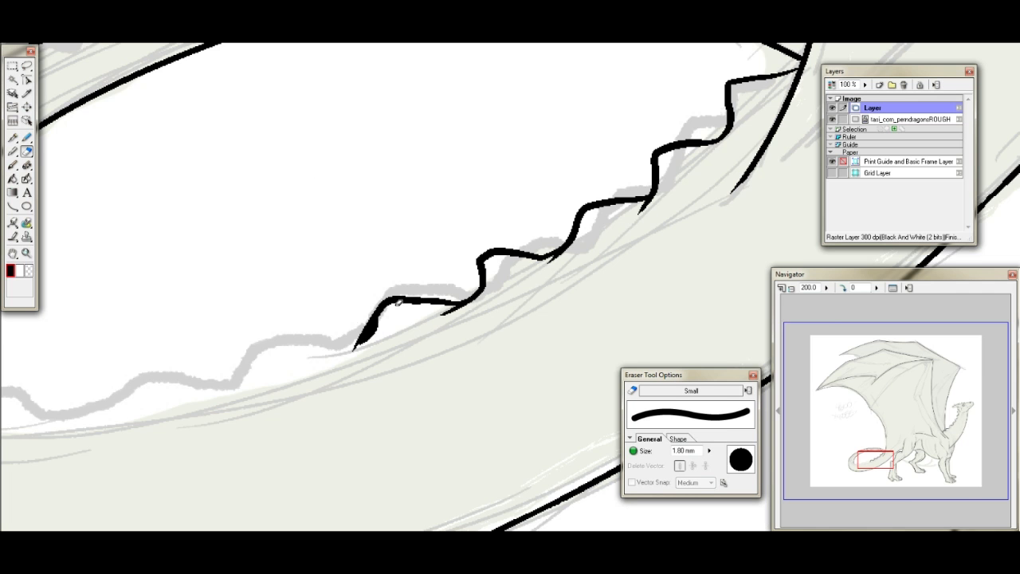
pyautogui.moveTo(367, 306); pyautogui.dragTo(344, 342)
pyautogui.click(13, 137)
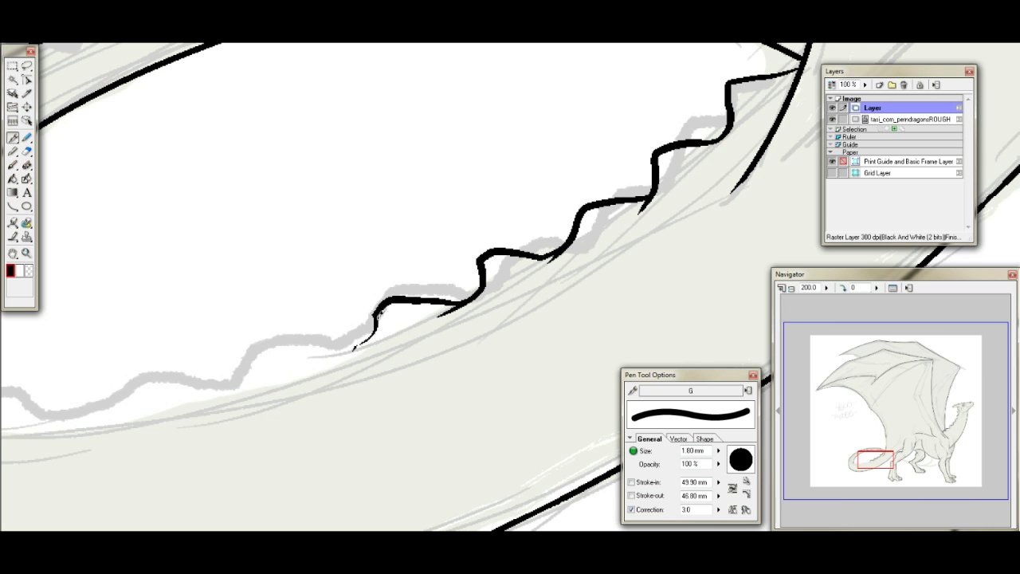
pyautogui.moveTo(374, 306); pyautogui.dragTo(351, 348)
# - Continue inking ridge spikes along the tail's upper edge toward the bend
pyautogui.moveTo(891, 464); pyautogui.dragTo(881, 461)
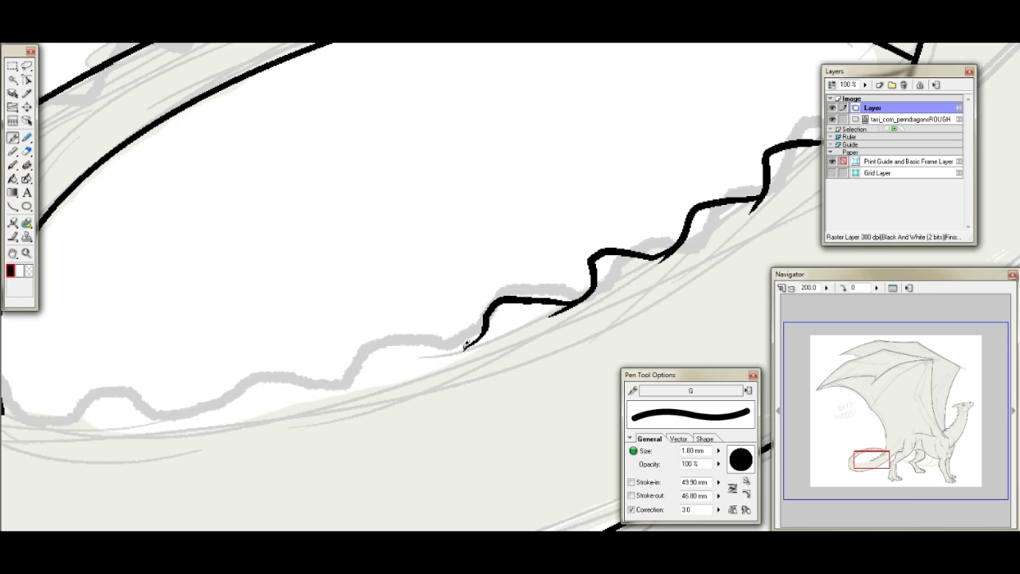
pyautogui.moveTo(468, 343)
pyautogui.mouseDown()
pyautogui.moveTo(379, 341)
pyautogui.moveTo(346, 390)
pyautogui.mouseUp()
pyautogui.moveTo(887, 461); pyautogui.dragTo(869, 458)
pyautogui.moveTo(516, 295)
pyautogui.mouseDown()
pyautogui.moveTo(490, 324)
pyautogui.moveTo(422, 312)
pyautogui.moveTo(370, 355)
pyautogui.moveTo(383, 353)
pyautogui.moveTo(304, 331)
pyautogui.moveTo(255, 367)
pyautogui.mouseUp()
# - Ink the ridge spikes across the tail's bend and up the start of the curled-back part
pyautogui.moveTo(866, 464)
pyautogui.mouseDown()
pyautogui.moveTo(872, 471)
pyautogui.moveTo(874, 437)
pyautogui.moveTo(867, 461)
pyautogui.moveTo(854, 462)
pyautogui.mouseUp()
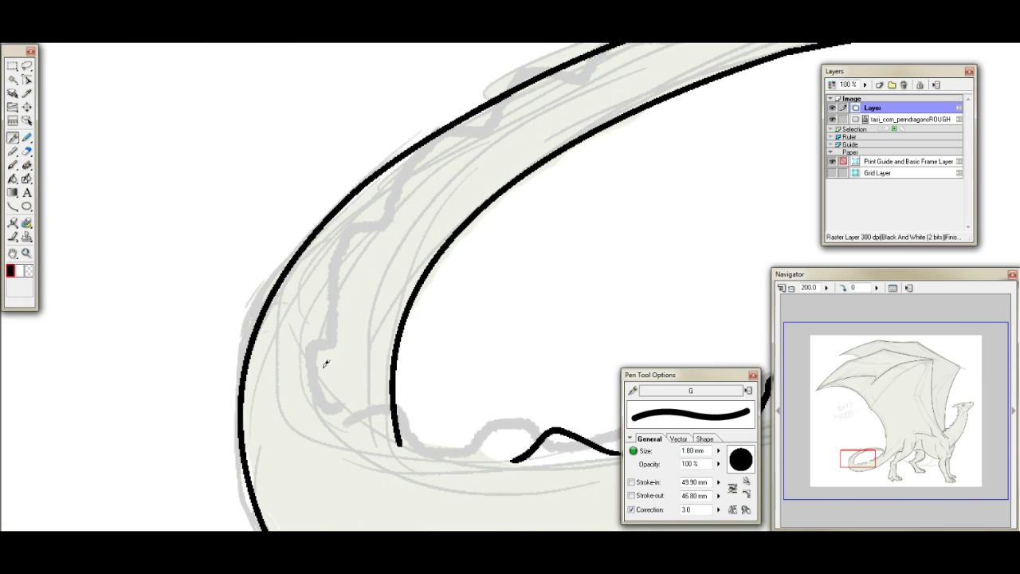
pyautogui.moveTo(315, 398)
pyautogui.mouseDown()
pyautogui.moveTo(311, 365)
pyautogui.moveTo(322, 337)
pyautogui.mouseUp()
pyautogui.moveTo(325, 405)
pyautogui.mouseDown()
pyautogui.moveTo(399, 444)
pyautogui.moveTo(415, 440)
pyautogui.moveTo(393, 440)
pyautogui.moveTo(411, 429)
pyautogui.moveTo(431, 428)
pyautogui.moveTo(484, 454)
pyautogui.moveTo(515, 436)
pyautogui.moveTo(467, 442)
pyautogui.moveTo(520, 459)
pyautogui.mouseUp()
pyautogui.moveTo(329, 321)
pyautogui.mouseDown()
pyautogui.moveTo(334, 248)
pyautogui.moveTo(388, 208)
pyautogui.mouseUp()
# - Ink more ridge spikes inside the curled-back part of the tail and thin them with the eraser
pyautogui.moveTo(867, 460); pyautogui.dragTo(873, 451)
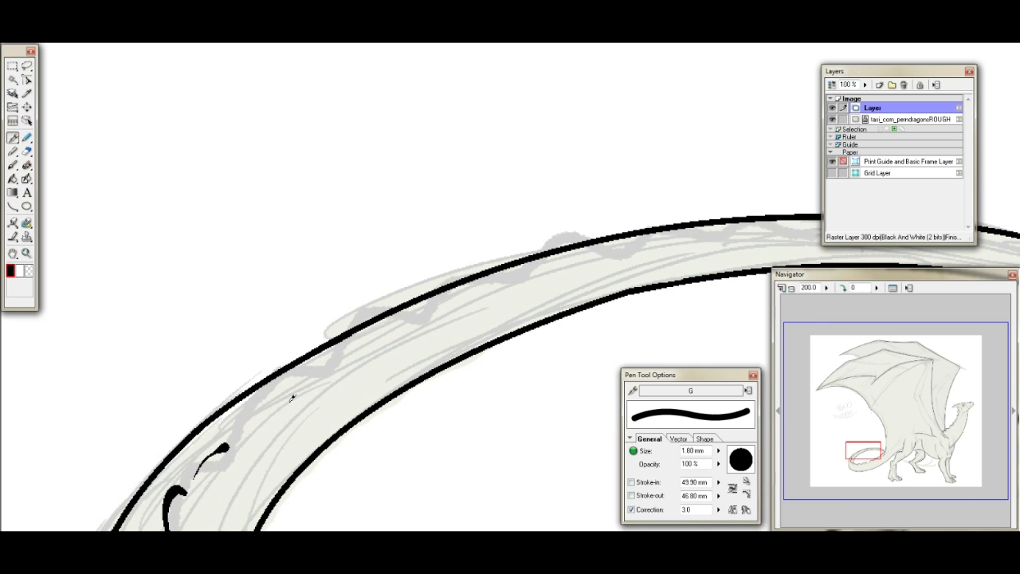
pyautogui.moveTo(239, 431)
pyautogui.mouseDown()
pyautogui.moveTo(250, 408)
pyautogui.moveTo(316, 383)
pyautogui.moveTo(305, 377)
pyautogui.moveTo(349, 358)
pyautogui.mouseUp()
pyautogui.moveTo(220, 441)
pyautogui.mouseDown()
pyautogui.moveTo(193, 480)
pyautogui.moveTo(217, 435)
pyautogui.mouseUp()
pyautogui.click(26, 150)
pyautogui.moveTo(206, 474)
pyautogui.mouseDown()
pyautogui.moveTo(214, 449)
pyautogui.moveTo(228, 451)
pyautogui.moveTo(219, 445)
pyautogui.moveTo(231, 451)
pyautogui.moveTo(267, 403)
pyautogui.mouseUp()
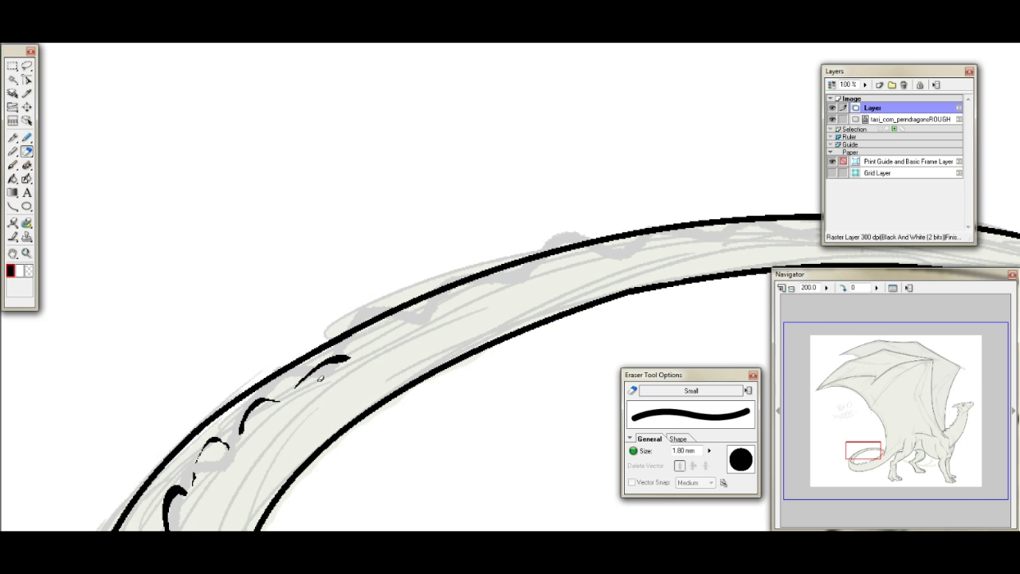
# - Finish the tail ridge with a re-inked thinned spike, two short marks toward the tip and a touch-up at the rear outline
pyautogui.click(12, 137)
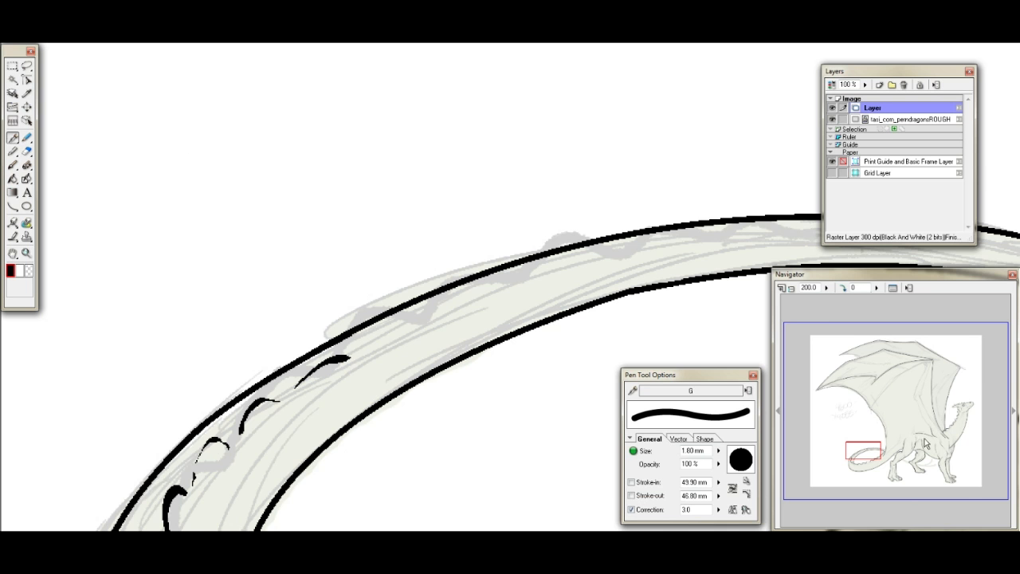
pyautogui.moveTo(871, 450); pyautogui.dragTo(872, 452)
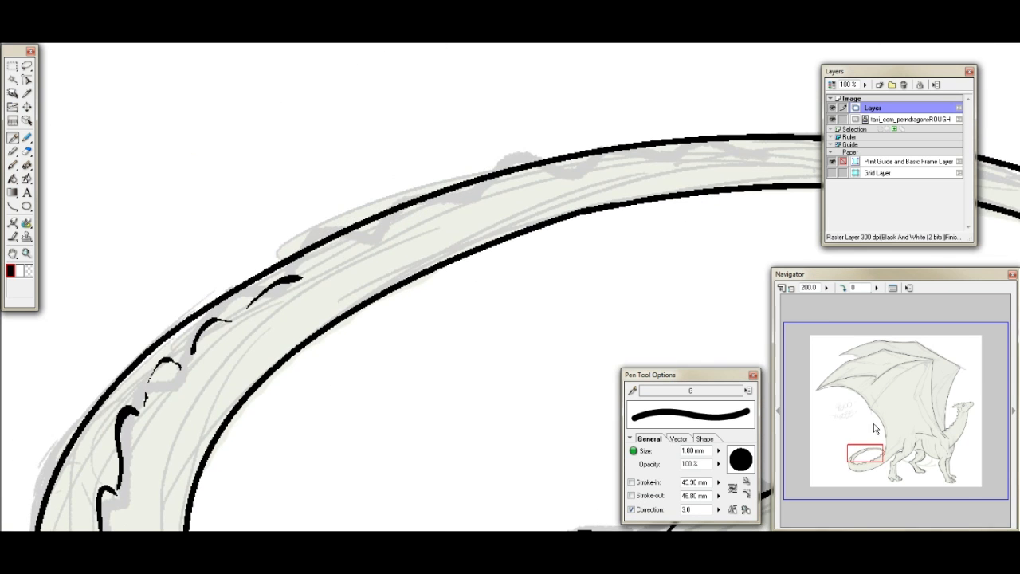
pyautogui.moveTo(188, 353)
pyautogui.mouseDown()
pyautogui.moveTo(164, 363)
pyautogui.moveTo(145, 399)
pyautogui.mouseUp()
pyautogui.moveTo(313, 267); pyautogui.dragTo(379, 236)
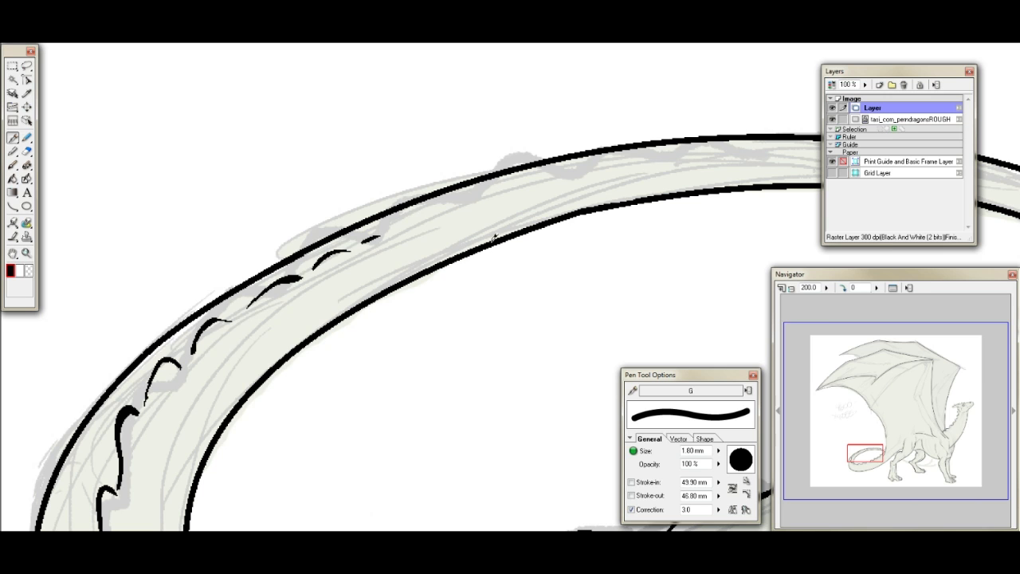
pyautogui.moveTo(890, 447)
pyautogui.mouseDown()
pyautogui.moveTo(869, 456)
pyautogui.moveTo(879, 464)
pyautogui.moveTo(892, 451)
pyautogui.moveTo(897, 467)
pyautogui.moveTo(891, 451)
pyautogui.mouseUp()
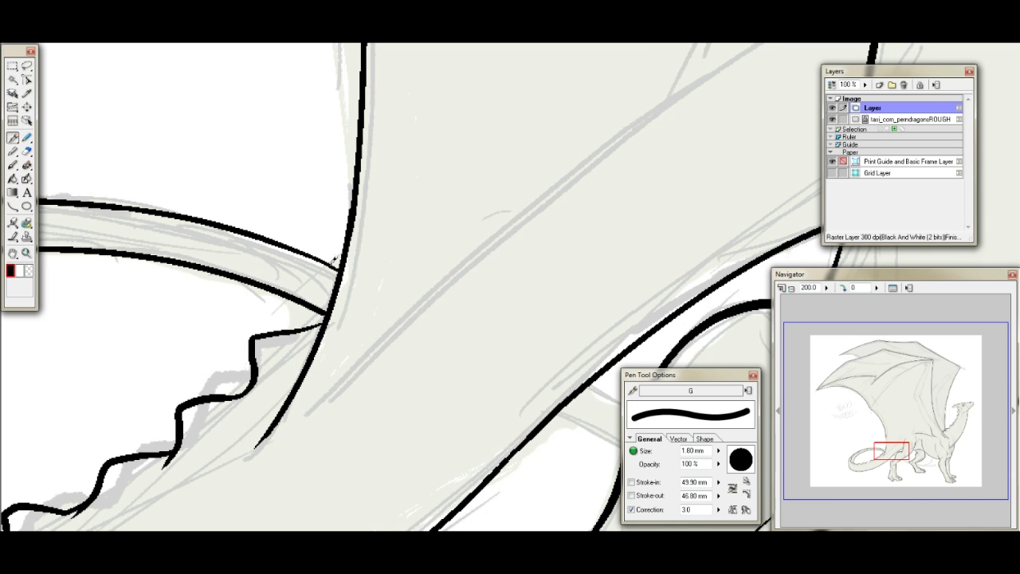
pyautogui.moveTo(314, 323); pyautogui.dragTo(325, 315)
# - Try to ink the long diagonal sketch line above the hind leg as one stroke
pyautogui.moveTo(894, 456); pyautogui.dragTo(900, 453)
pyautogui.moveTo(128, 489); pyautogui.dragTo(319, 319)
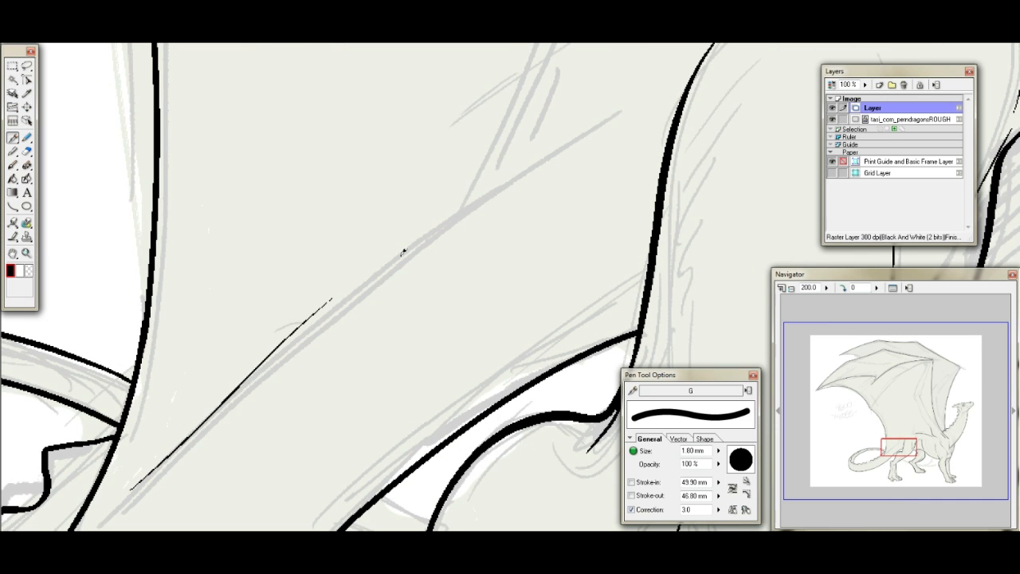
pyautogui.hotkey('ctrl', 'z')
pyautogui.moveTo(107, 508); pyautogui.dragTo(482, 191)
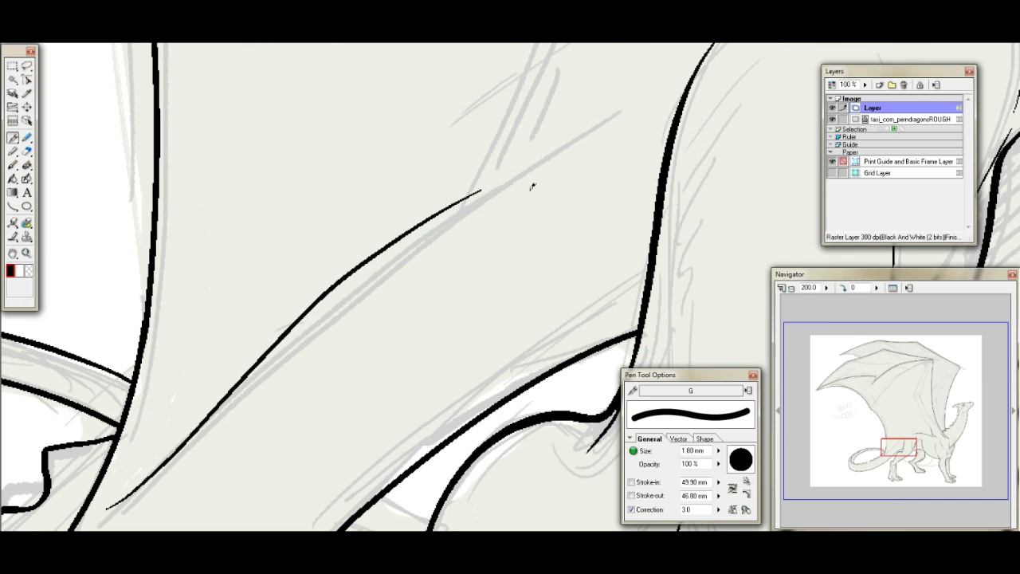
pyautogui.hotkey('ctrl', 'z')
# - Ink the long diagonal line above the hind leg as two thin strokes following the sketch
pyautogui.moveTo(601, 127)
pyautogui.mouseDown()
pyautogui.moveTo(385, 271)
pyautogui.moveTo(185, 462)
pyautogui.mouseUp()
pyautogui.hotkey('ctrl', 'z')
pyautogui.moveTo(376, 284); pyautogui.dragTo(203, 428)
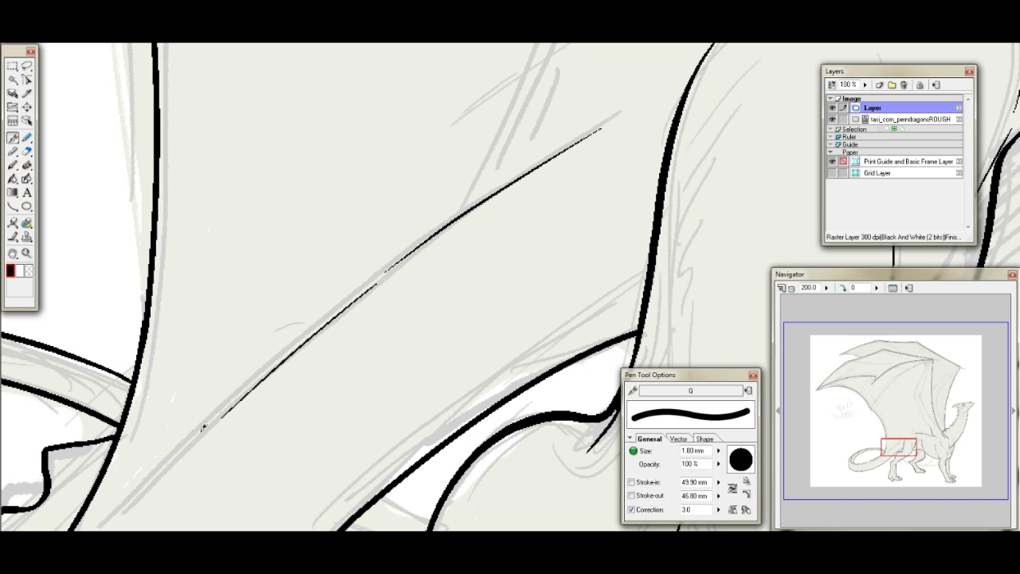
# - Ink the wing's elbow joint with a short diagonal crease, a curved inner edge and a bent outer edge
pyautogui.moveTo(904, 443)
pyautogui.mouseDown()
pyautogui.moveTo(902, 422)
pyautogui.moveTo(839, 376)
pyautogui.moveTo(859, 353)
pyautogui.moveTo(873, 358)
pyautogui.moveTo(902, 413)
pyautogui.moveTo(923, 422)
pyautogui.moveTo(918, 401)
pyautogui.mouseUp()
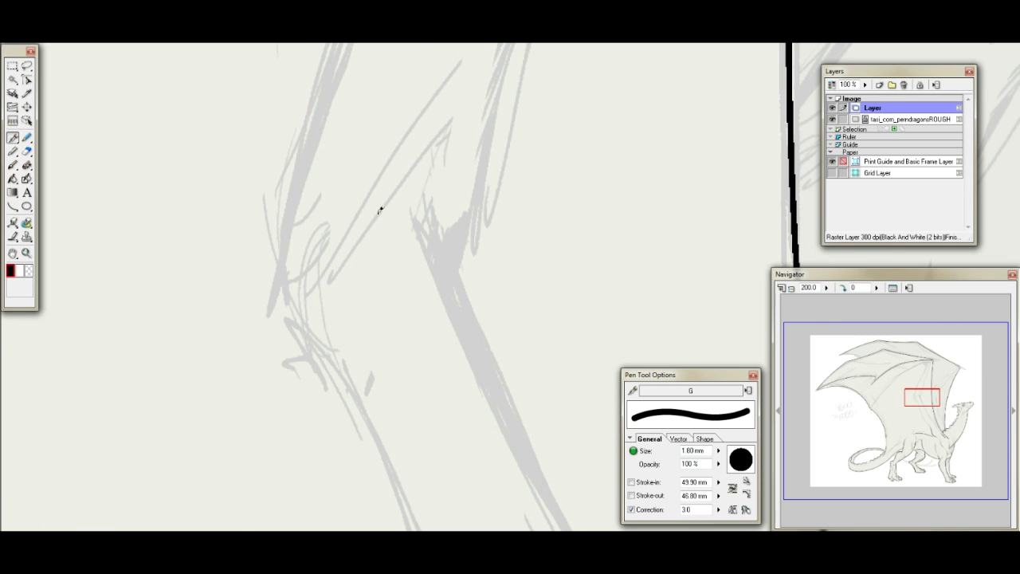
pyautogui.moveTo(437, 141); pyautogui.dragTo(325, 290)
pyautogui.hotkey('ctrl', 'z')
pyautogui.moveTo(450, 125); pyautogui.dragTo(402, 207)
pyautogui.moveTo(430, 161); pyautogui.dragTo(462, 263)
pyautogui.hotkey('ctrl', 'z')
pyautogui.moveTo(433, 165); pyautogui.dragTo(480, 326)
pyautogui.moveTo(299, 199)
pyautogui.mouseDown()
pyautogui.moveTo(292, 240)
pyautogui.moveTo(328, 351)
pyautogui.mouseUp()
# - Set the canvas zoom to 50 percent to show the wing arm together with the neck and head
pyautogui.click(807, 287)
pyautogui.write('5')
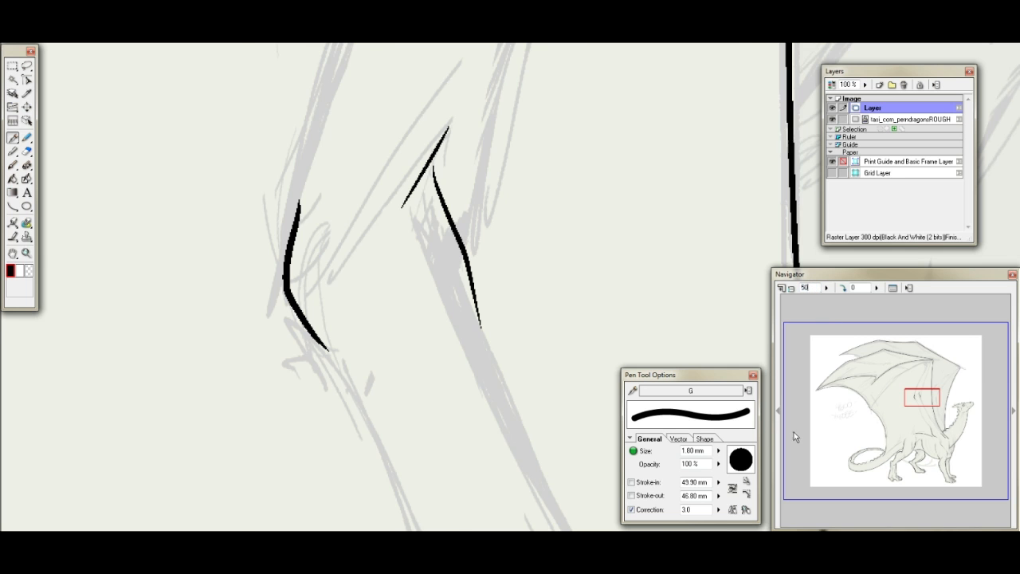
pyautogui.write('0')
pyautogui.press('Return')
pyautogui.moveTo(914, 409); pyautogui.dragTo(940, 406)
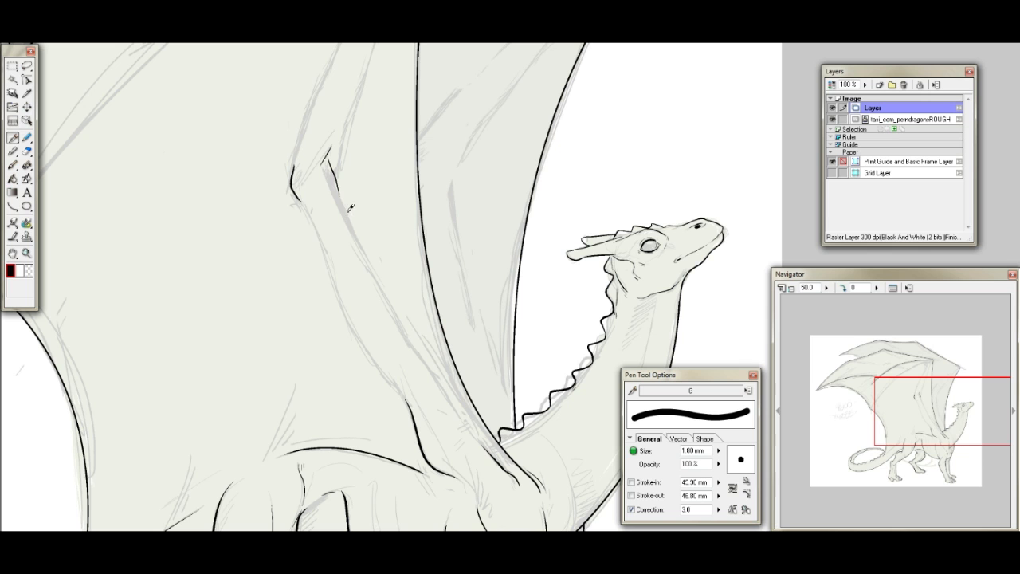
# - Set the pen correction to 7, rotate the canvas 90 degrees and ink both upper wing-arm edges, trimming their ends near the elbow
pyautogui.moveTo(340, 199); pyautogui.dragTo(450, 414)
pyautogui.hotkey('ctrl', 'z')
pyautogui.click(691, 510)
pyautogui.write('7')
pyautogui.click(842, 287)
pyautogui.moveTo(939, 439); pyautogui.dragTo(927, 405)
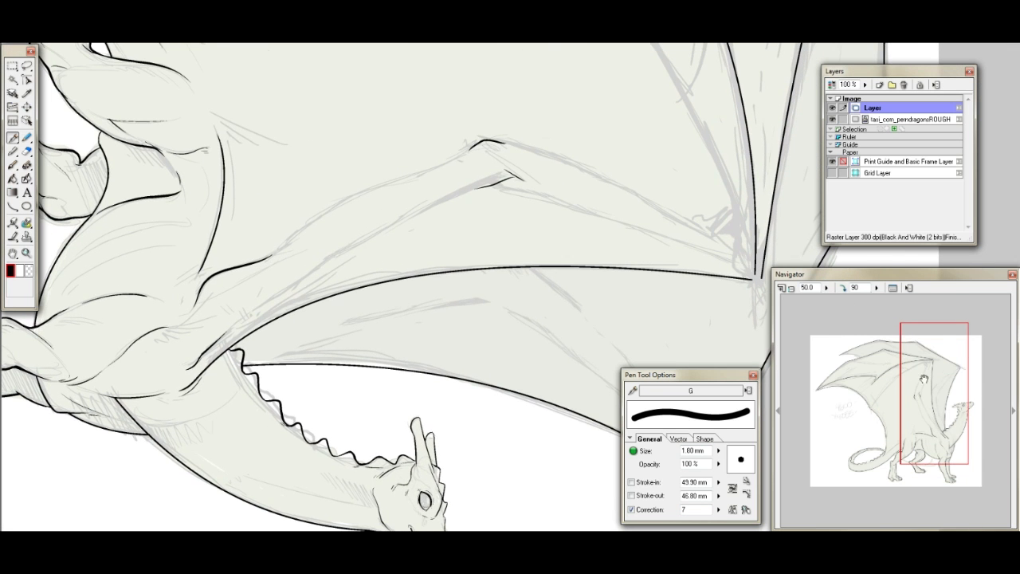
pyautogui.moveTo(238, 320)
pyautogui.mouseDown()
pyautogui.moveTo(359, 236)
pyautogui.moveTo(471, 178)
pyautogui.mouseUp()
pyautogui.moveTo(287, 236)
pyautogui.mouseDown()
pyautogui.moveTo(356, 188)
pyautogui.moveTo(470, 147)
pyautogui.mouseUp()
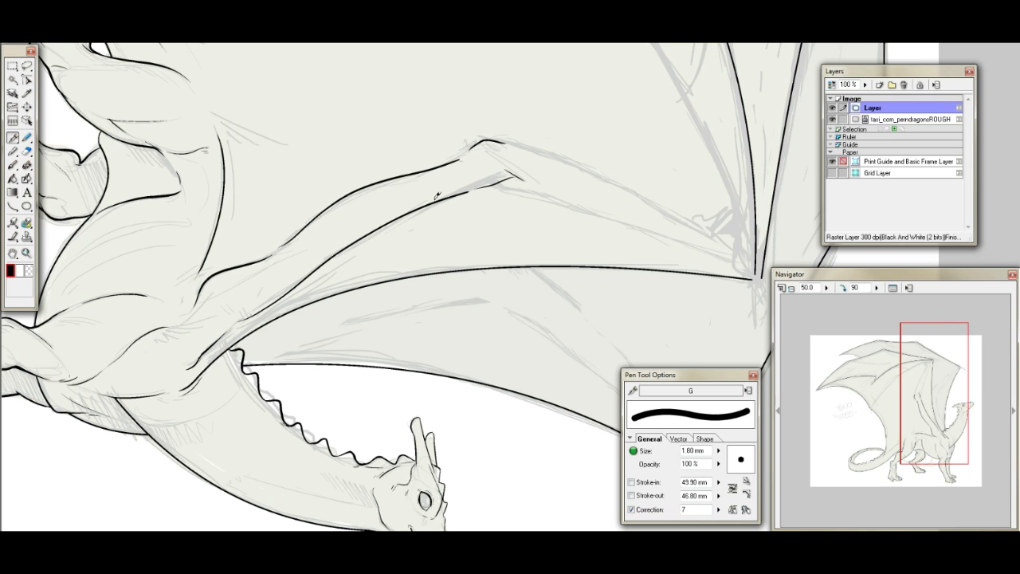
pyautogui.click(26, 151)
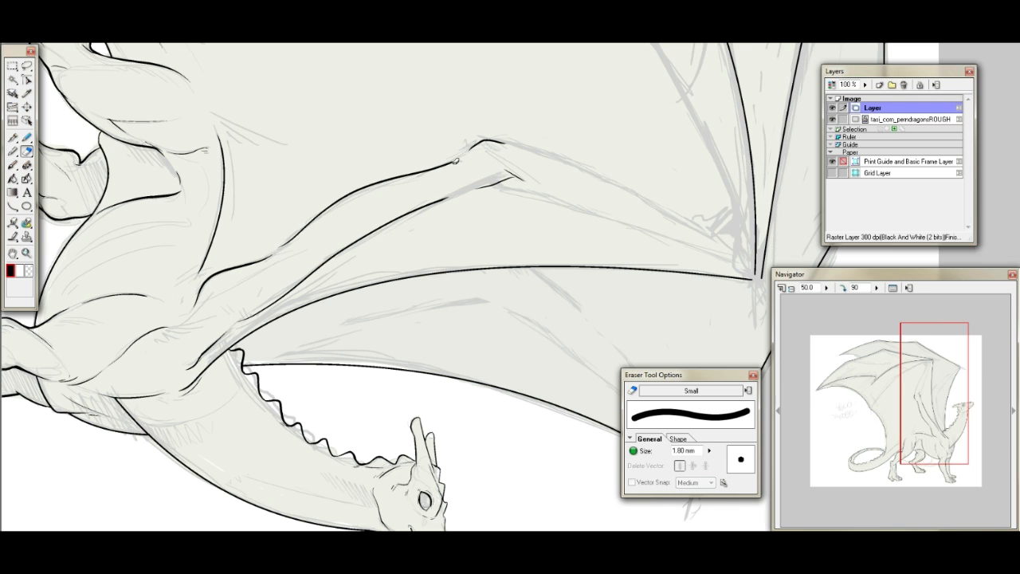
pyautogui.click(13, 138)
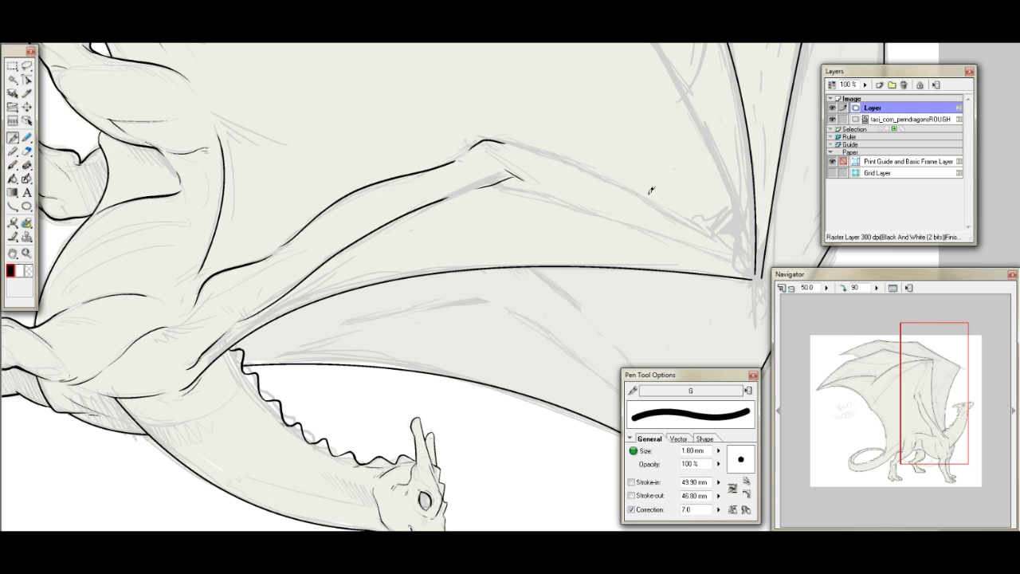
# - Ink both edges of the wing's forearm as long tapering strokes from the elbow towards the wrist
pyautogui.moveTo(946, 434)
pyautogui.mouseDown()
pyautogui.moveTo(912, 429)
pyautogui.moveTo(897, 442)
pyautogui.moveTo(917, 466)
pyautogui.moveTo(944, 446)
pyautogui.moveTo(970, 450)
pyautogui.moveTo(938, 374)
pyautogui.moveTo(914, 379)
pyautogui.mouseUp()
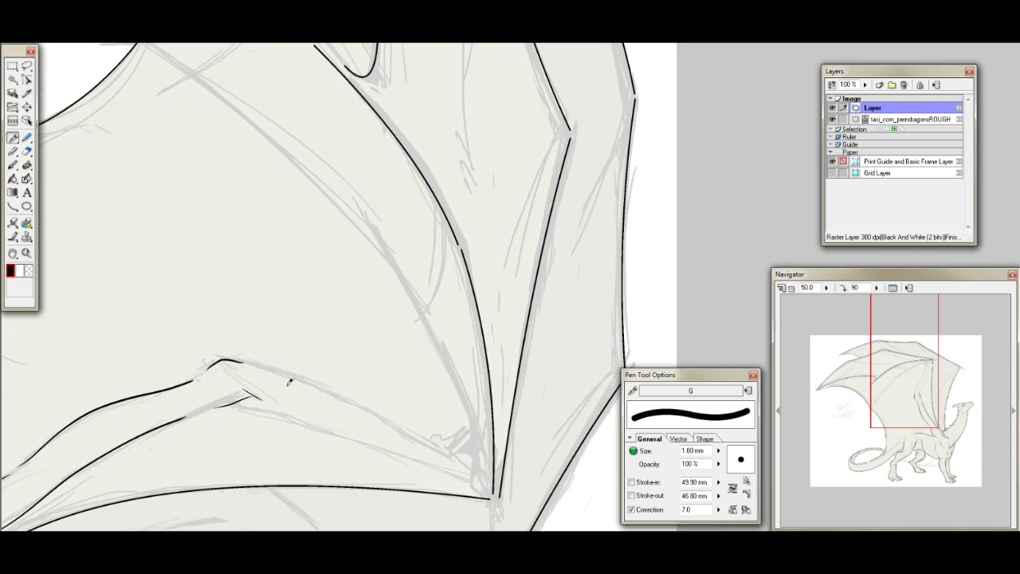
pyautogui.moveTo(267, 365); pyautogui.dragTo(454, 452)
pyautogui.hotkey('ctrl', 'z')
pyautogui.moveTo(287, 368); pyautogui.dragTo(448, 435)
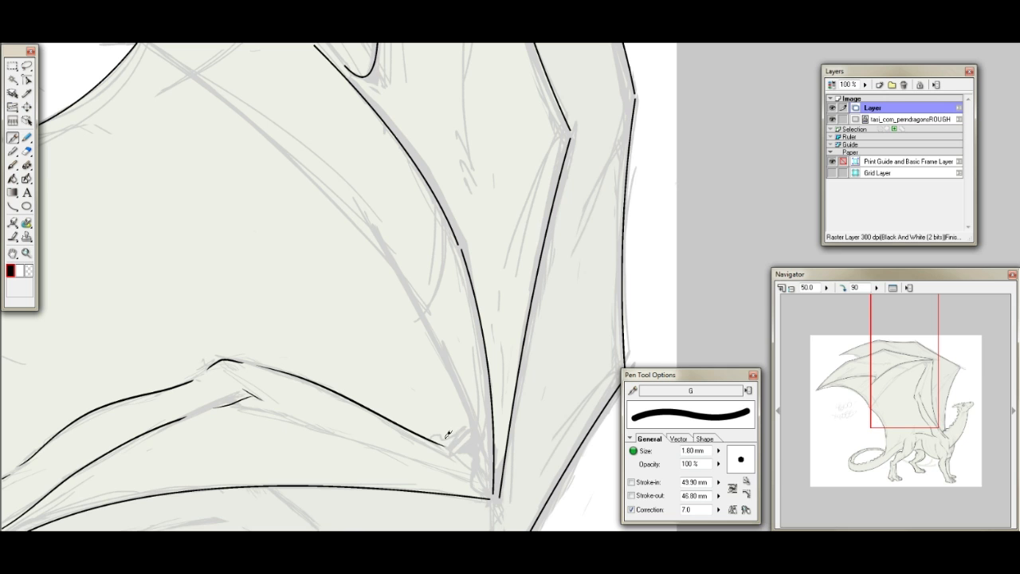
pyautogui.moveTo(247, 400); pyautogui.dragTo(422, 434)
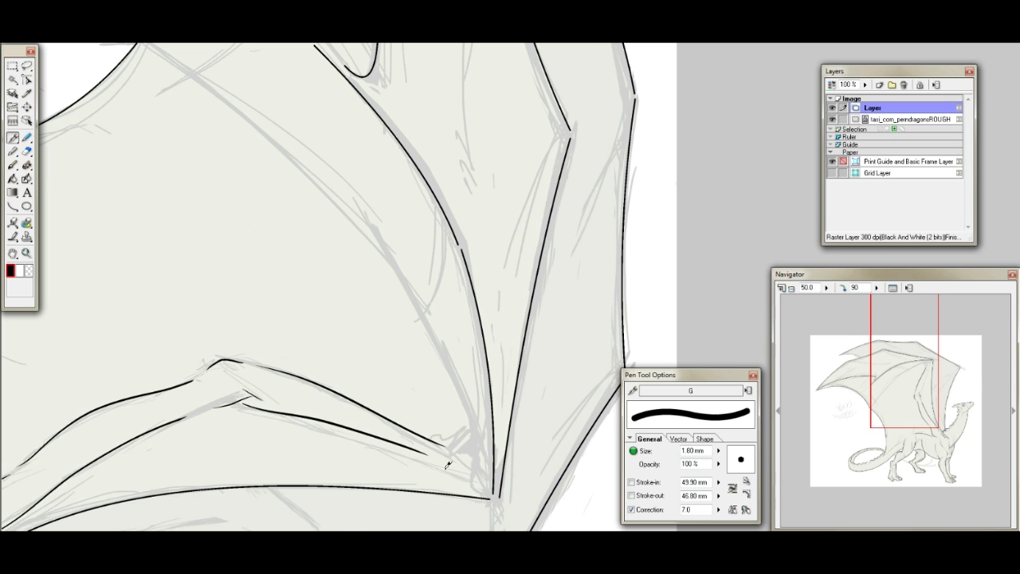
pyautogui.hotkey('ctrl', 'z')
pyautogui.moveTo(245, 397)
pyautogui.mouseDown()
pyautogui.moveTo(434, 450)
pyautogui.moveTo(459, 447)
pyautogui.mouseUp()
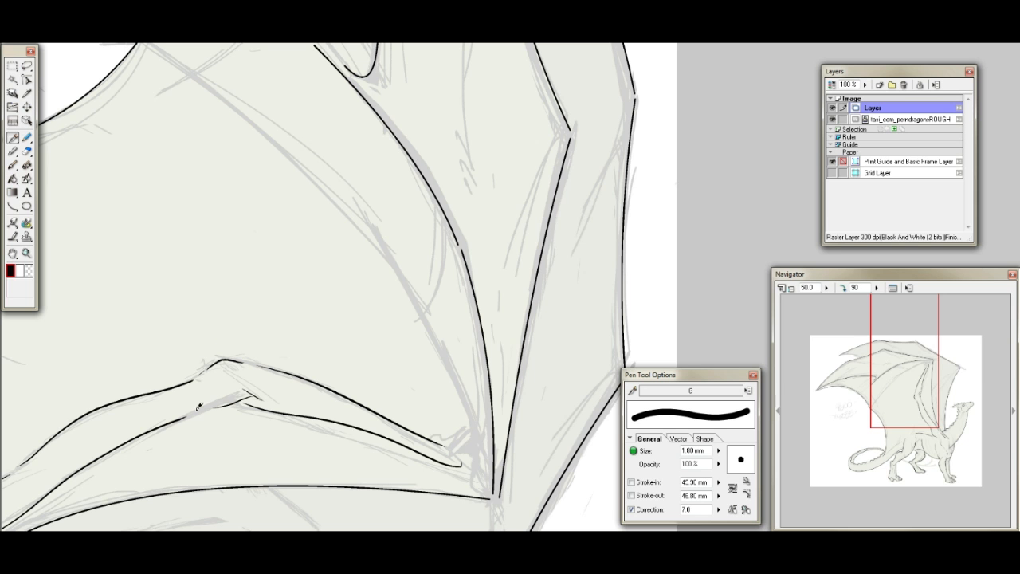
# - Ink three fold lines following the sketch on the membrane between the wing arm and the neck
pyautogui.moveTo(916, 382); pyautogui.dragTo(958, 410)
pyautogui.moveTo(406, 239); pyautogui.dragTo(462, 257)
pyautogui.moveTo(470, 211)
pyautogui.mouseDown()
pyautogui.moveTo(548, 279)
pyautogui.moveTo(588, 333)
pyautogui.mouseUp()
pyautogui.moveTo(199, 294); pyautogui.dragTo(345, 250)
pyautogui.moveTo(956, 406); pyautogui.dragTo(932, 392)
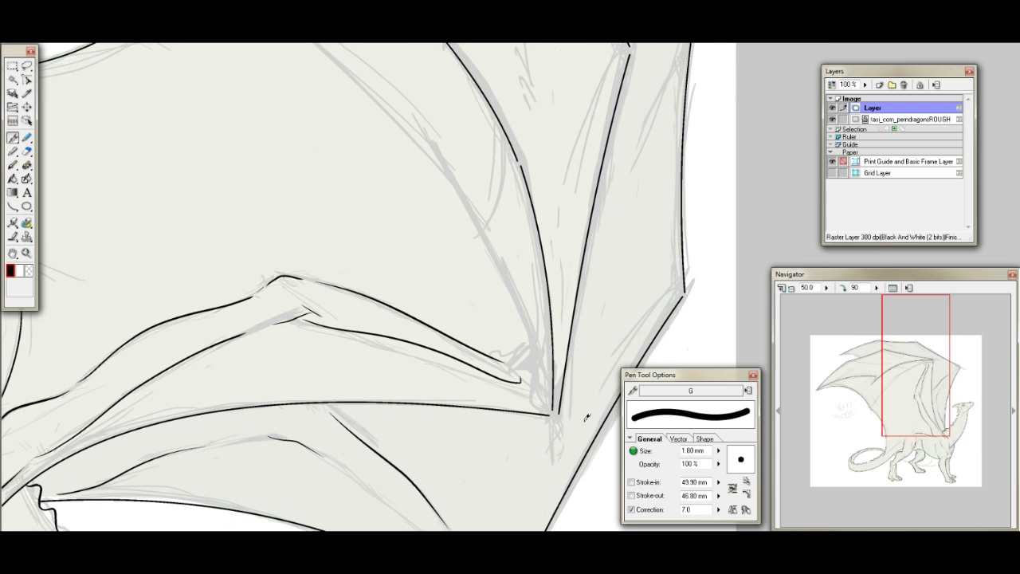
# - Return the canvas rotation to 0 and erase the hooked end of the forearm edge below the wrist
pyautogui.click(845, 289)
pyautogui.click(845, 289)
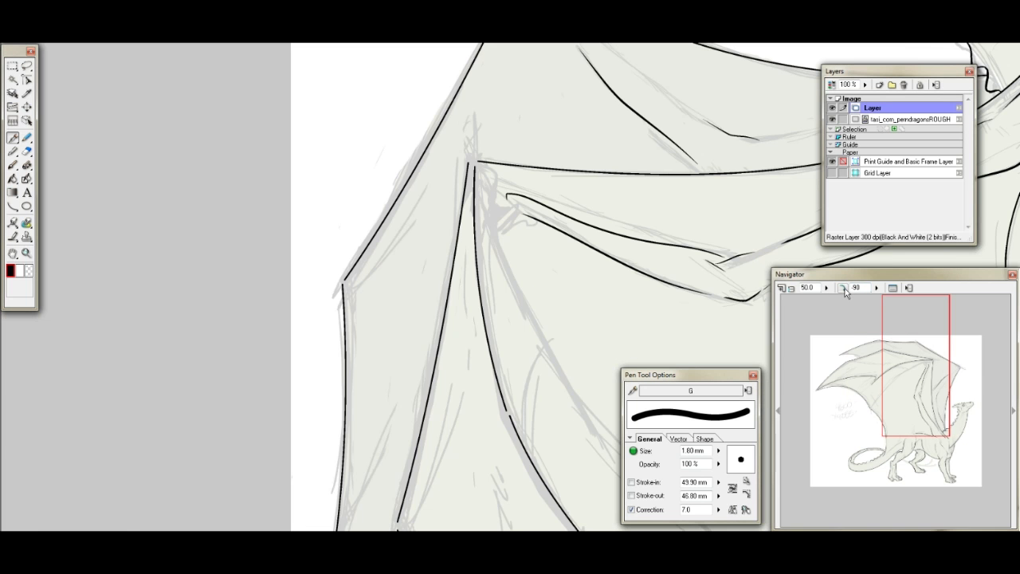
pyautogui.click(844, 290)
pyautogui.moveTo(913, 355)
pyautogui.mouseDown()
pyautogui.moveTo(875, 381)
pyautogui.moveTo(906, 373)
pyautogui.mouseUp()
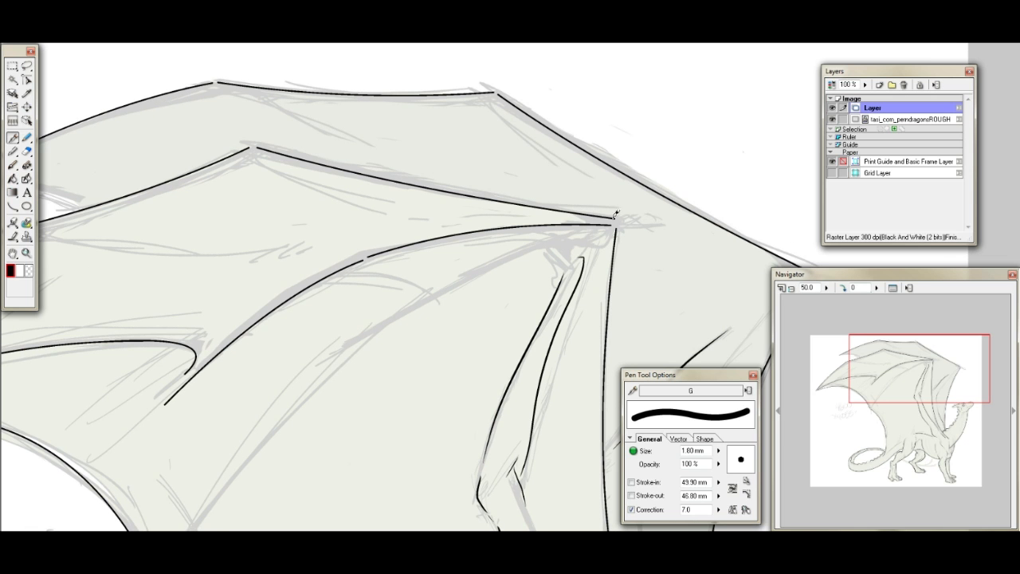
pyautogui.click(26, 150)
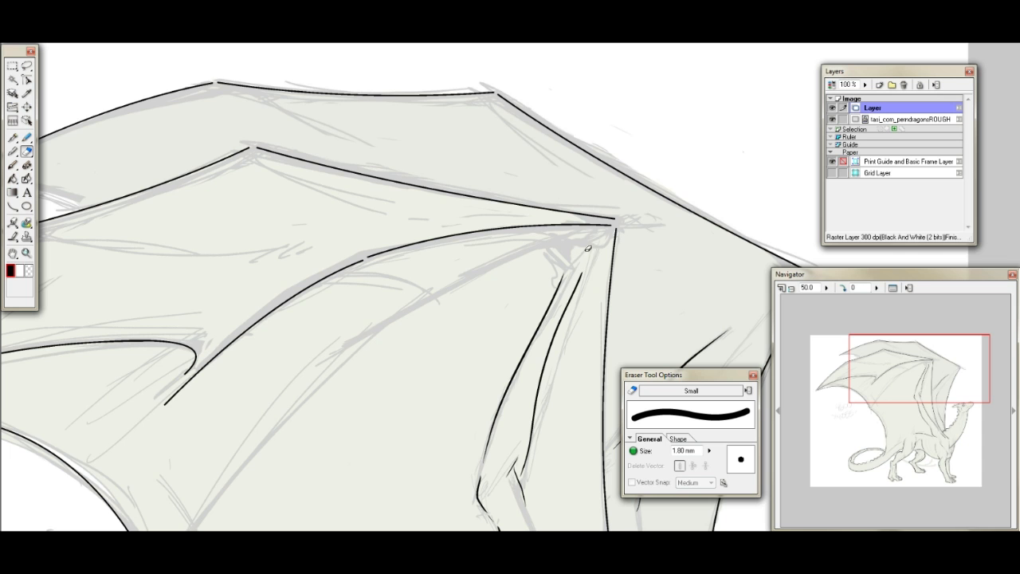
pyautogui.moveTo(917, 373); pyautogui.dragTo(907, 387)
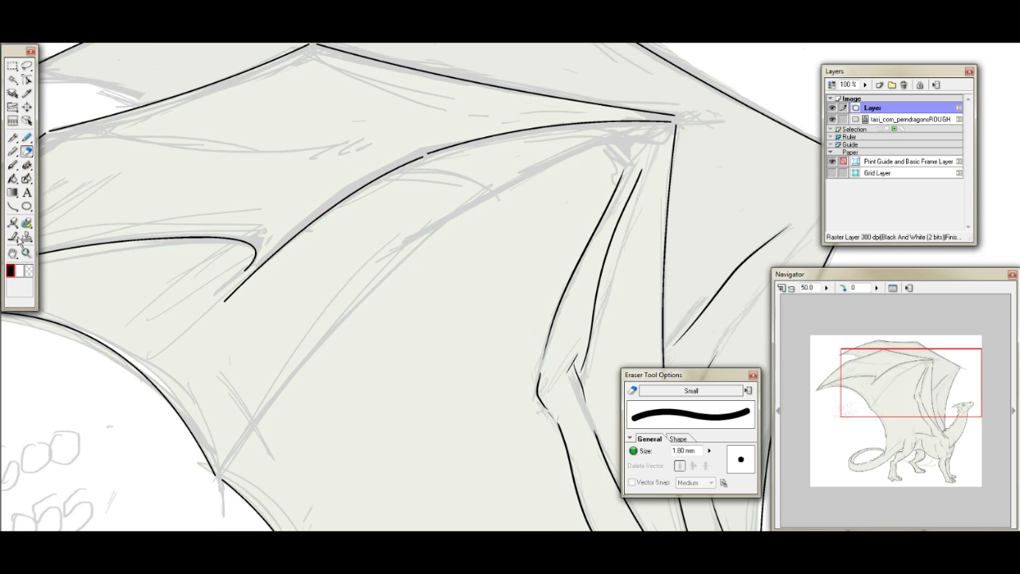
pyautogui.click(13, 137)
# - Extend the forearm edge up to the wrist where the wing fingers meet
pyautogui.moveTo(916, 393); pyautogui.dragTo(947, 376)
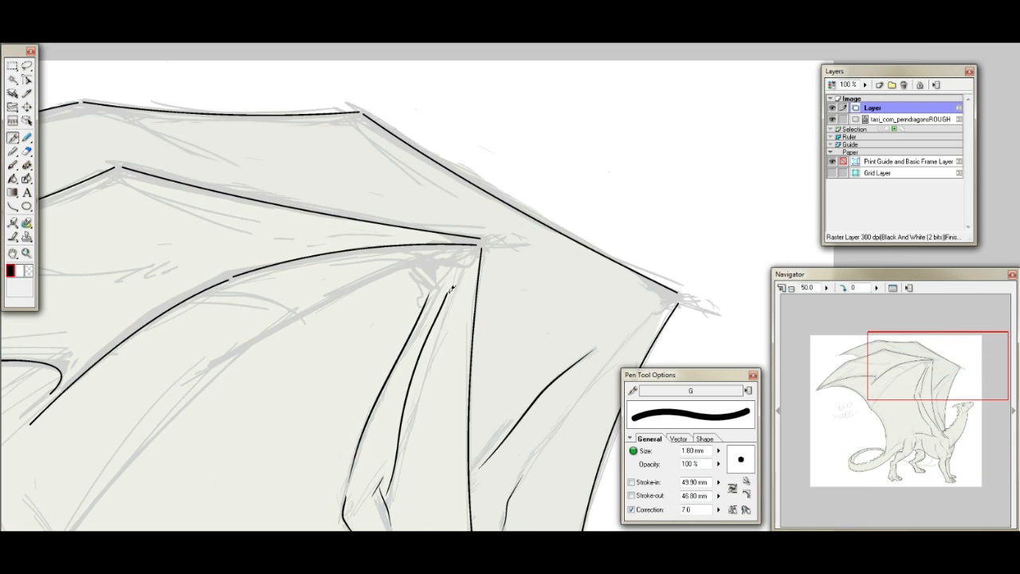
pyautogui.moveTo(450, 287); pyautogui.dragTo(481, 247)
pyautogui.moveTo(494, 237); pyautogui.dragTo(491, 239)
pyautogui.hotkey('ctrl', 'z')
# - Set the pen correction to 3 and zoom to 200 percent, then ink the wrist's inner curve and the rounded thumb outline
pyautogui.moveTo(700, 510); pyautogui.dragTo(661, 511)
pyautogui.write('3')
pyautogui.moveTo(816, 287); pyautogui.dragTo(777, 295)
pyautogui.write('2')
pyautogui.press('Return')
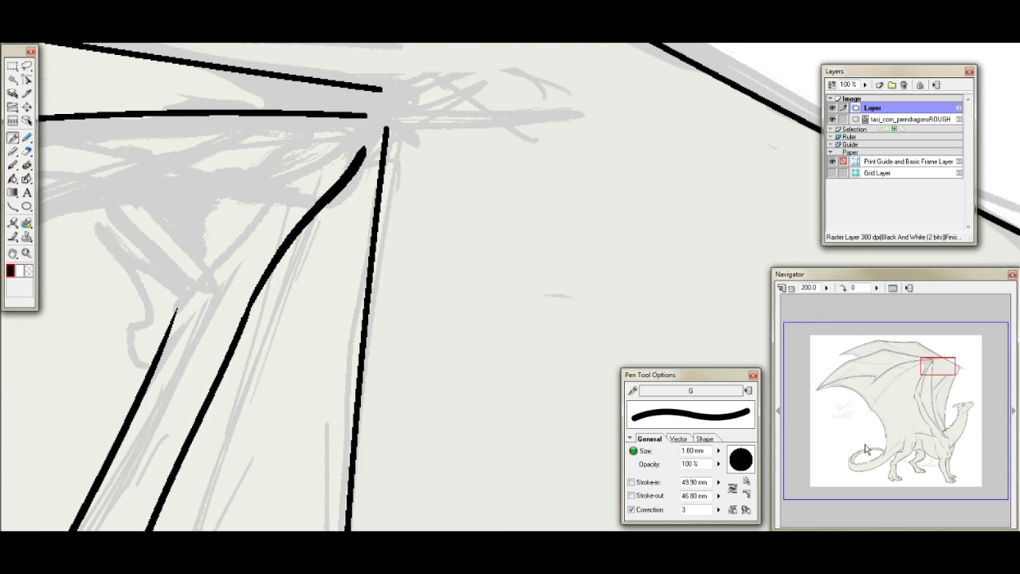
pyautogui.moveTo(939, 366); pyautogui.dragTo(935, 360)
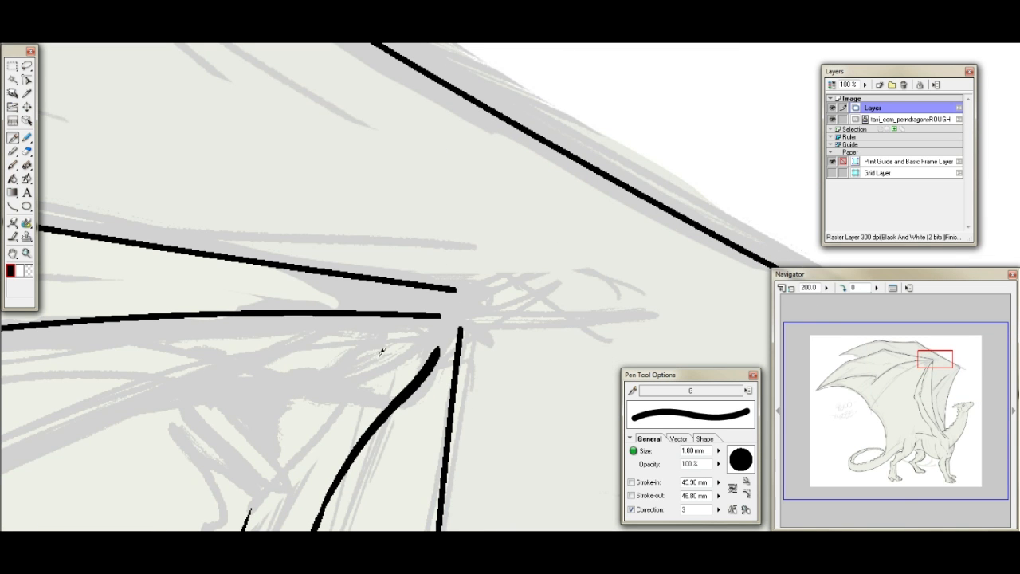
pyautogui.moveTo(302, 448)
pyautogui.mouseDown()
pyautogui.moveTo(389, 348)
pyautogui.moveTo(411, 341)
pyautogui.mouseUp()
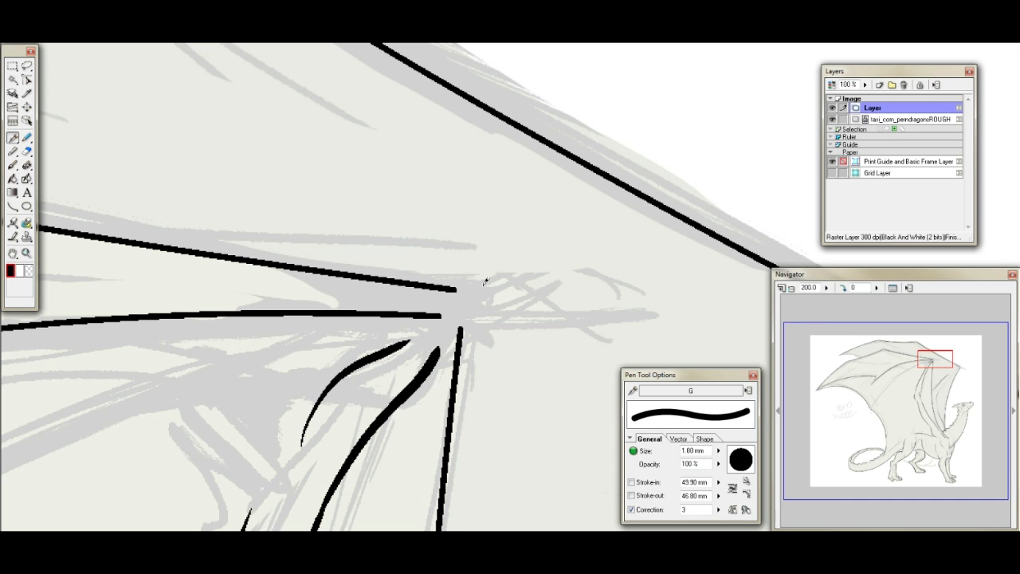
pyautogui.moveTo(307, 439)
pyautogui.mouseDown()
pyautogui.moveTo(342, 352)
pyautogui.moveTo(435, 327)
pyautogui.mouseUp()
pyautogui.moveTo(457, 285)
pyautogui.mouseDown()
pyautogui.moveTo(451, 226)
pyautogui.moveTo(477, 216)
pyautogui.moveTo(499, 253)
pyautogui.moveTo(496, 311)
pyautogui.moveTo(457, 357)
pyautogui.mouseUp()
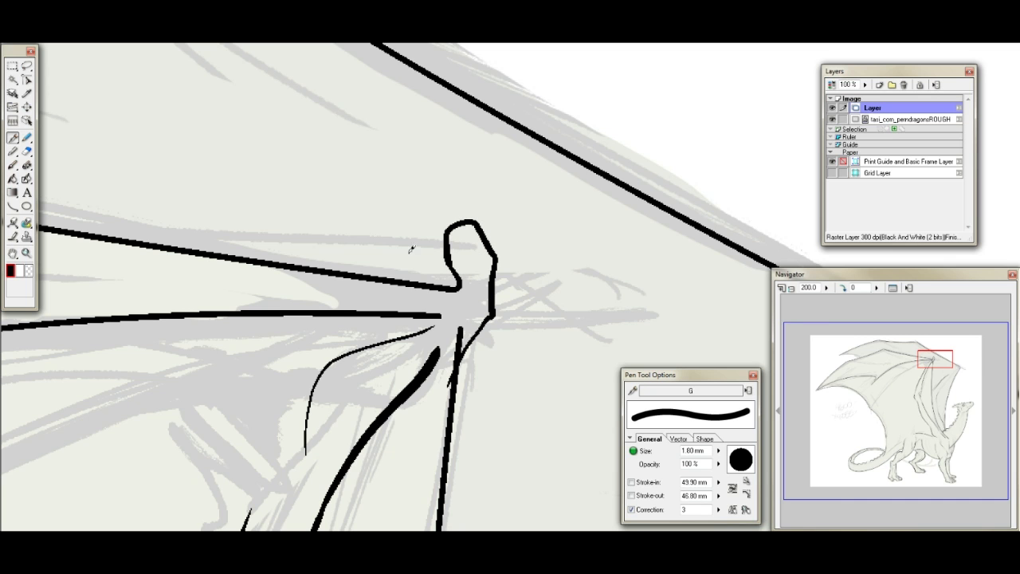
# - Erase the ends of the forearm edge and the wing-finger line that cross into the wrist
pyautogui.click(27, 150)
pyautogui.moveTo(464, 328)
pyautogui.mouseDown()
pyautogui.moveTo(414, 384)
pyautogui.moveTo(434, 376)
pyautogui.moveTo(402, 402)
pyautogui.moveTo(393, 392)
pyautogui.mouseUp()
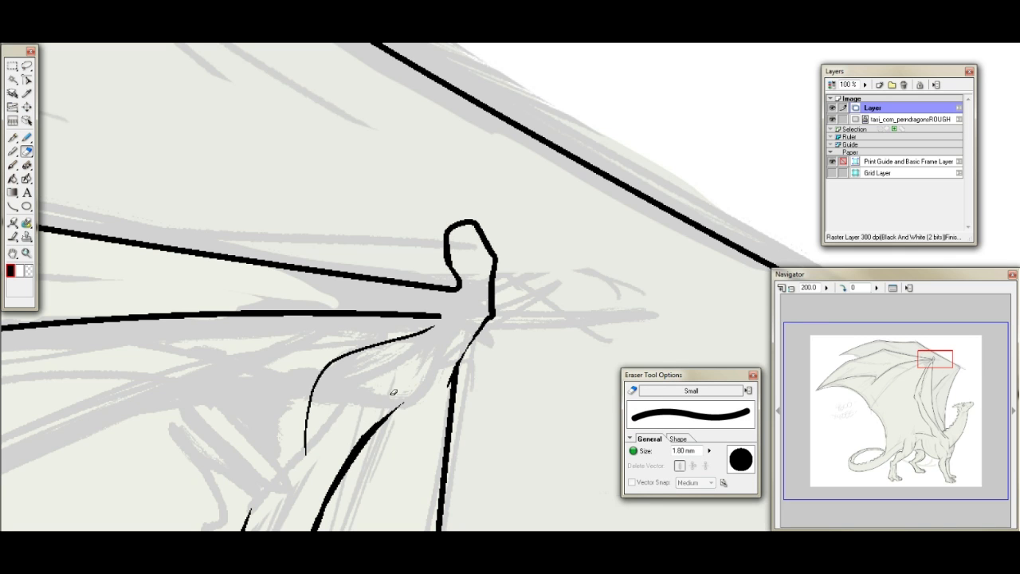
pyautogui.click(13, 137)
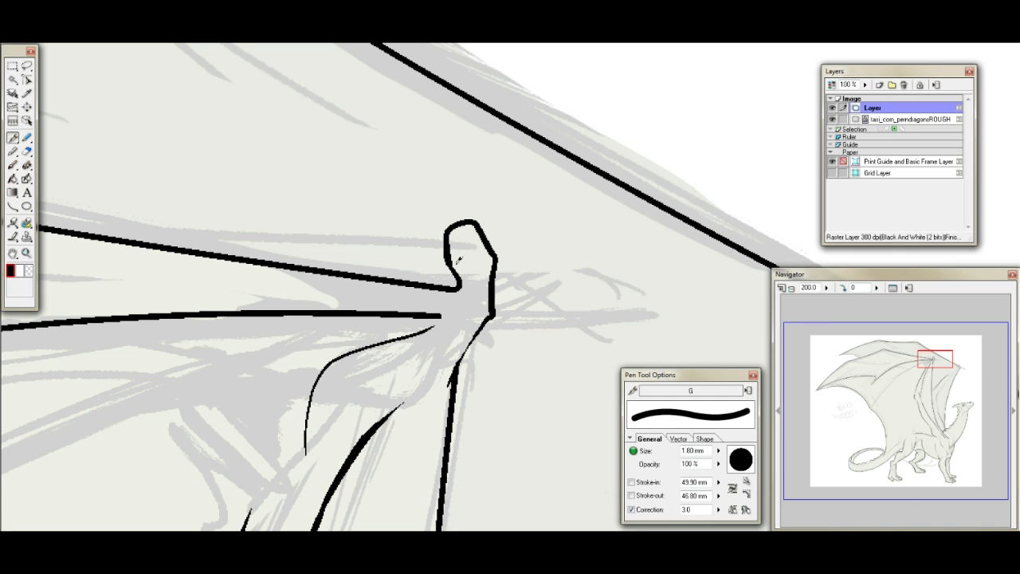
# - Ink a small curved claw on the tip of the wing thumb and a short crease at its base
pyautogui.moveTo(479, 282); pyautogui.dragTo(467, 289)
pyautogui.moveTo(467, 205)
pyautogui.mouseDown()
pyautogui.moveTo(436, 194)
pyautogui.moveTo(465, 213)
pyautogui.mouseUp()
pyautogui.moveTo(939, 361); pyautogui.dragTo(930, 364)
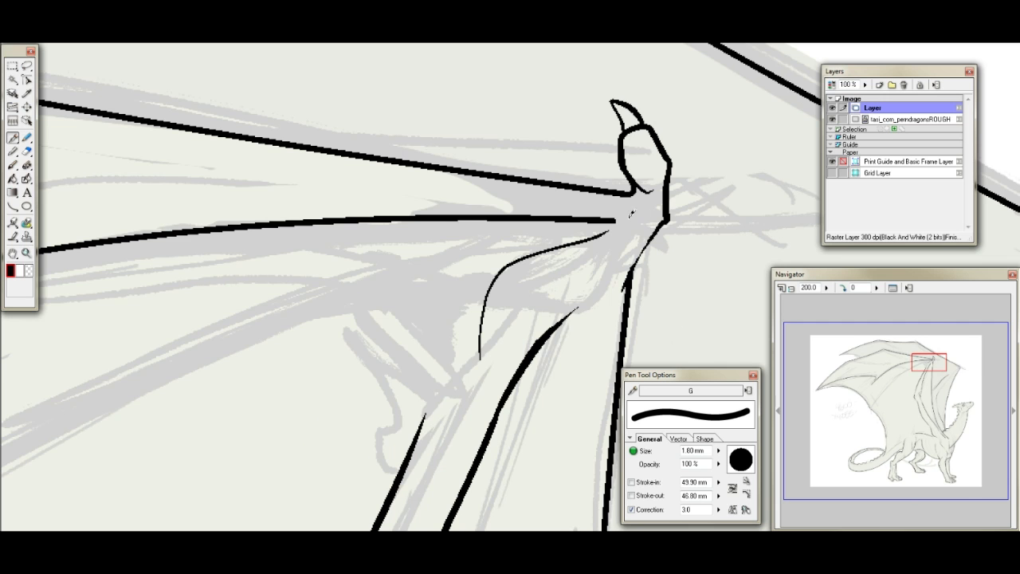
pyautogui.moveTo(633, 195); pyautogui.dragTo(635, 208)
pyautogui.moveTo(928, 363); pyautogui.dragTo(898, 366)
pyautogui.moveTo(528, 252)
pyautogui.mouseDown()
pyautogui.moveTo(513, 264)
pyautogui.moveTo(506, 230)
pyautogui.moveTo(574, 218)
pyautogui.mouseUp()
pyautogui.hotkey('ctrl', 'z')
# - Try to continue the curved finger line at the wing's middle joint down towards the neighbouring diagonal bone line
pyautogui.moveTo(908, 362); pyautogui.dragTo(886, 375)
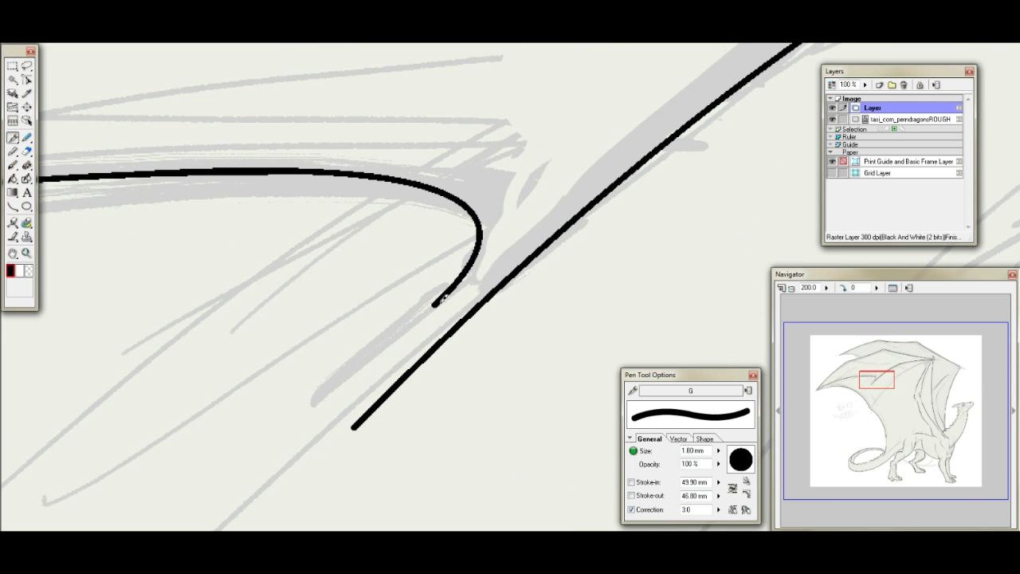
pyautogui.moveTo(443, 296)
pyautogui.mouseDown()
pyautogui.moveTo(416, 323)
pyautogui.moveTo(406, 363)
pyautogui.mouseUp()
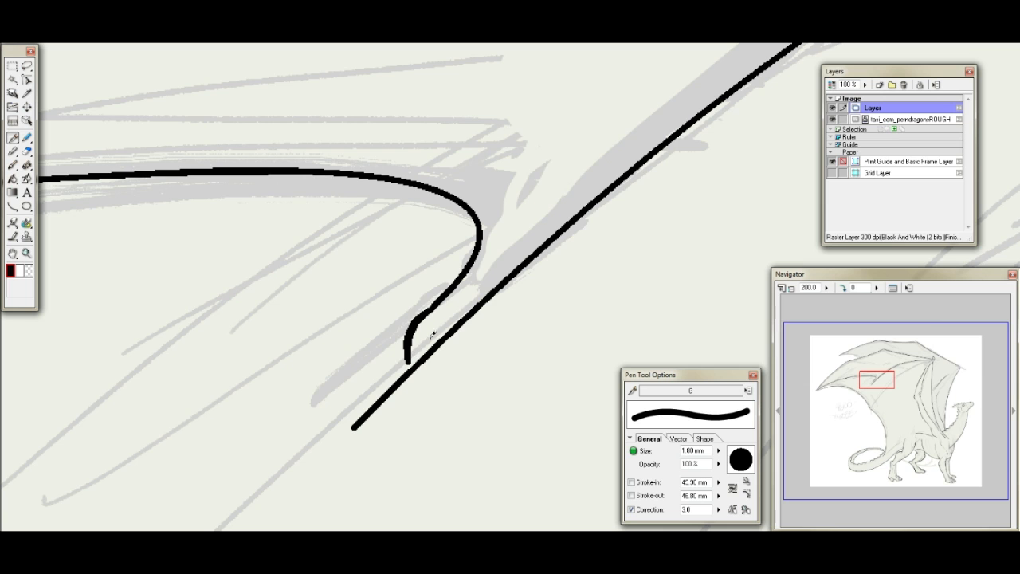
pyautogui.hotkey('ctrl', 'z')
pyautogui.moveTo(448, 295)
pyautogui.mouseDown()
pyautogui.moveTo(414, 314)
pyautogui.moveTo(401, 339)
pyautogui.moveTo(430, 351)
pyautogui.mouseUp()
pyautogui.hotkey('ctrl', 'z')
pyautogui.moveTo(435, 301); pyautogui.dragTo(404, 351)
pyautogui.hotkey('ctrl', 'z')
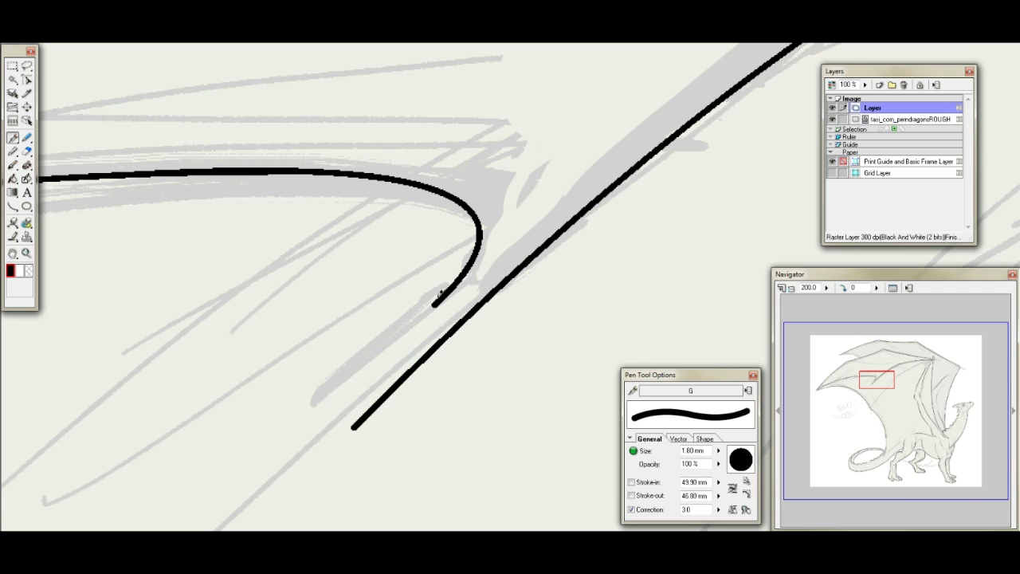
pyautogui.moveTo(456, 284); pyautogui.dragTo(341, 430)
pyautogui.hotkey('ctrl', 'z')
# - Join the curved finger line to the diagonal bone line with a narrow rounded end and erase the overshoot
pyautogui.moveTo(435, 303)
pyautogui.mouseDown()
pyautogui.moveTo(355, 386)
pyautogui.moveTo(358, 414)
pyautogui.moveTo(375, 406)
pyautogui.moveTo(364, 426)
pyautogui.moveTo(370, 418)
pyautogui.moveTo(362, 418)
pyautogui.mouseUp()
pyautogui.click(27, 151)
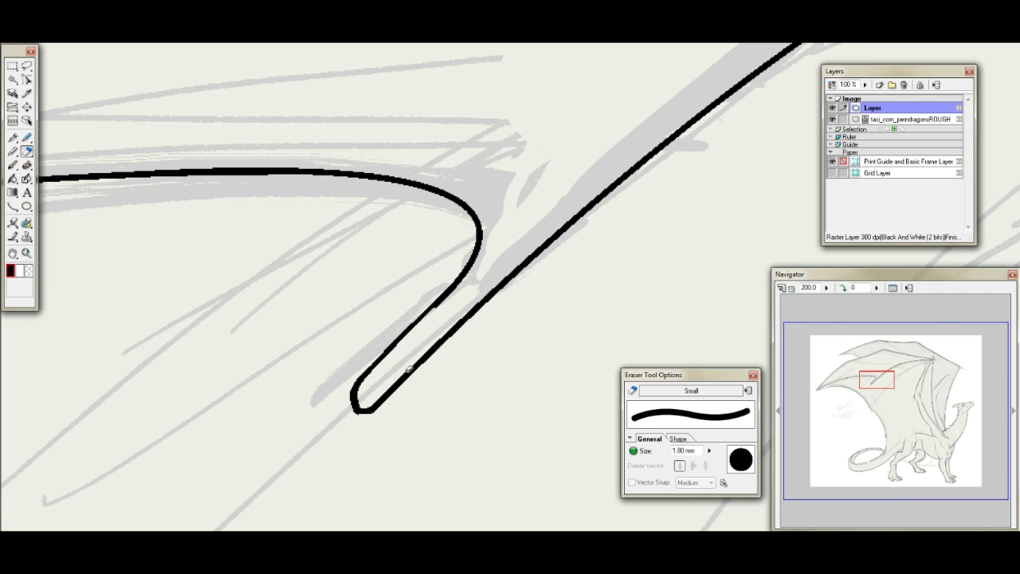
pyautogui.click(13, 138)
# - Ink a thin line above the finger joint, add a pointed tip to its rounded end and erase the overlap inside
pyautogui.moveTo(476, 263); pyautogui.dragTo(577, 172)
pyautogui.moveTo(354, 393)
pyautogui.mouseDown()
pyautogui.moveTo(342, 430)
pyautogui.moveTo(362, 408)
pyautogui.mouseUp()
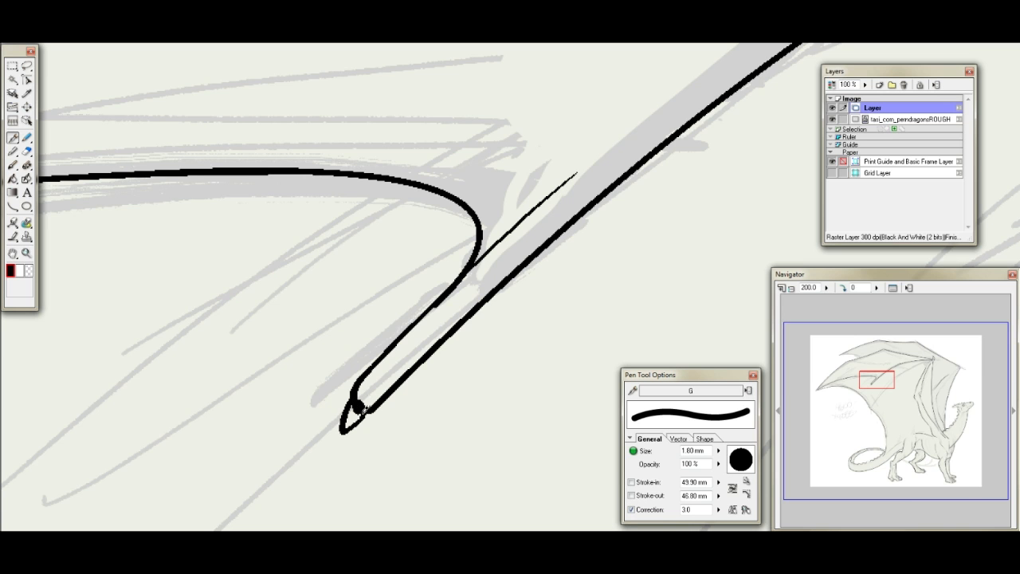
pyautogui.click(26, 151)
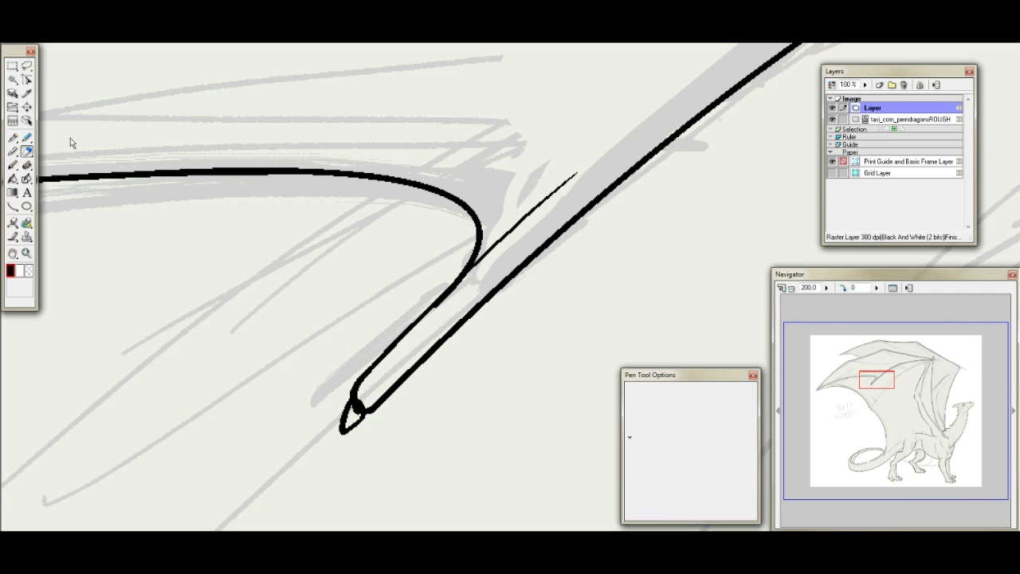
pyautogui.moveTo(360, 400); pyautogui.dragTo(358, 409)
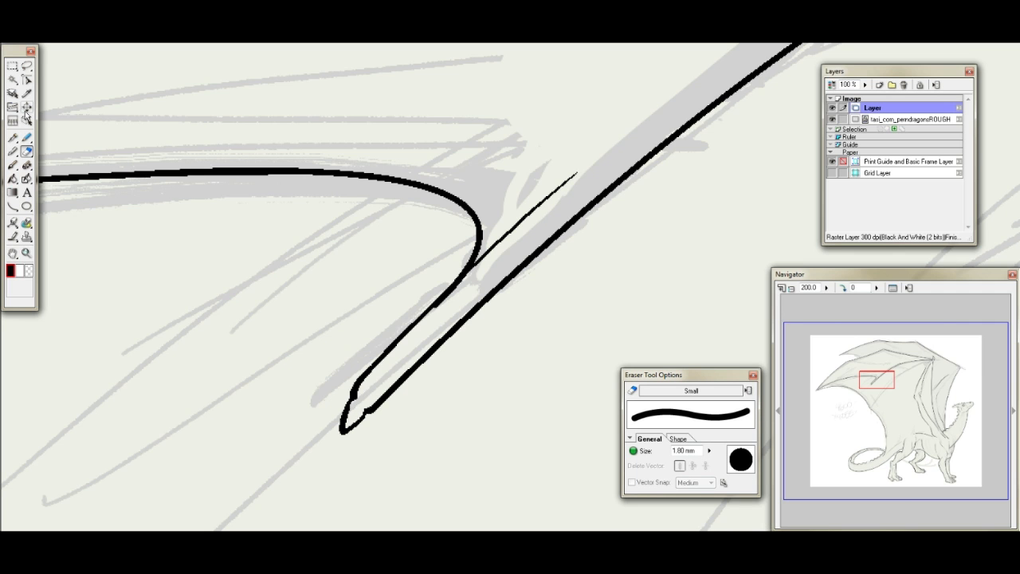
pyautogui.click(13, 138)
# - Ink a short curve beside the wrist, two thin edges of the lower wing finger and a short stroke above them
pyautogui.moveTo(897, 384); pyautogui.dragTo(933, 358)
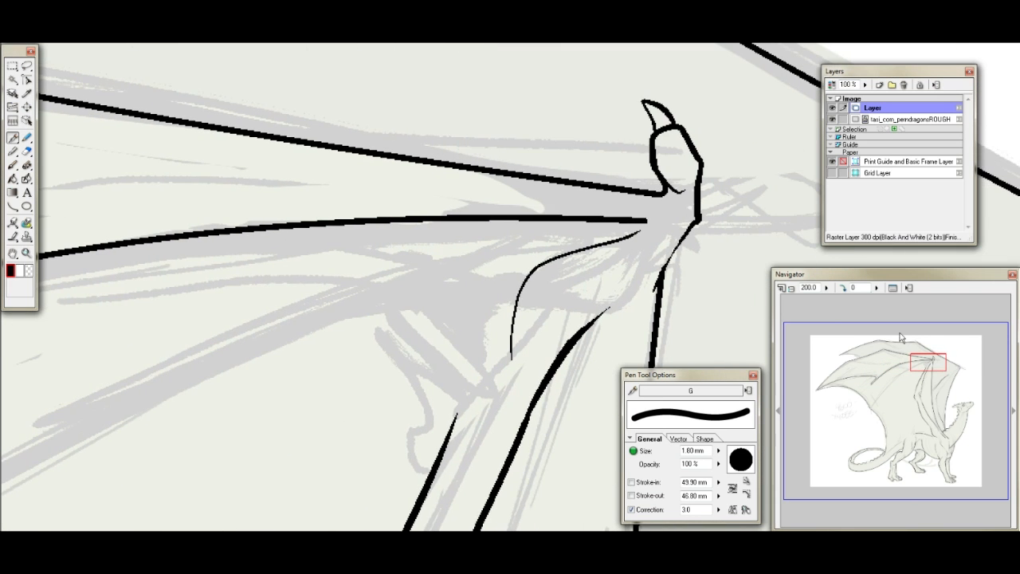
pyautogui.moveTo(566, 224); pyautogui.dragTo(485, 295)
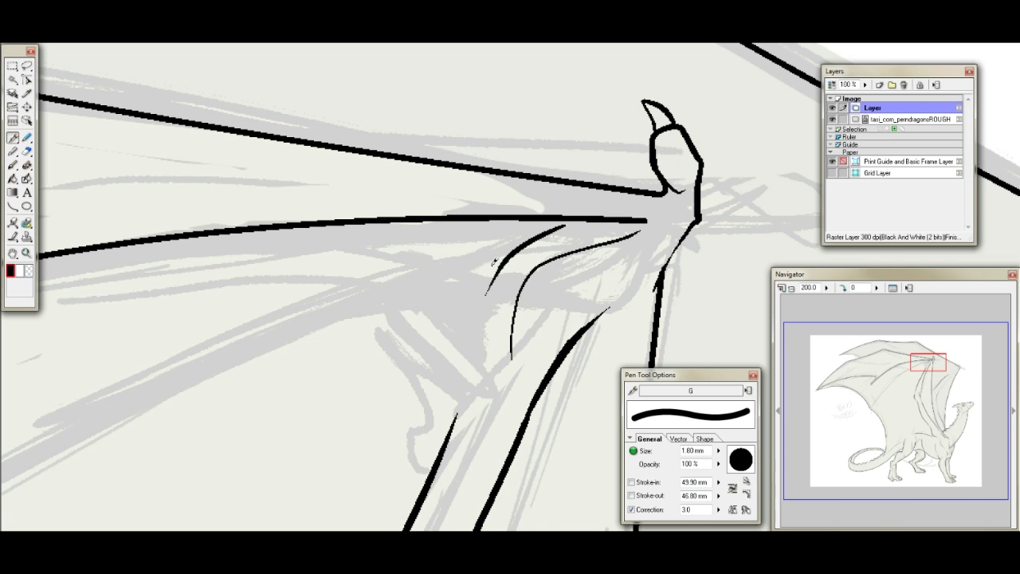
pyautogui.moveTo(920, 356); pyautogui.dragTo(894, 338)
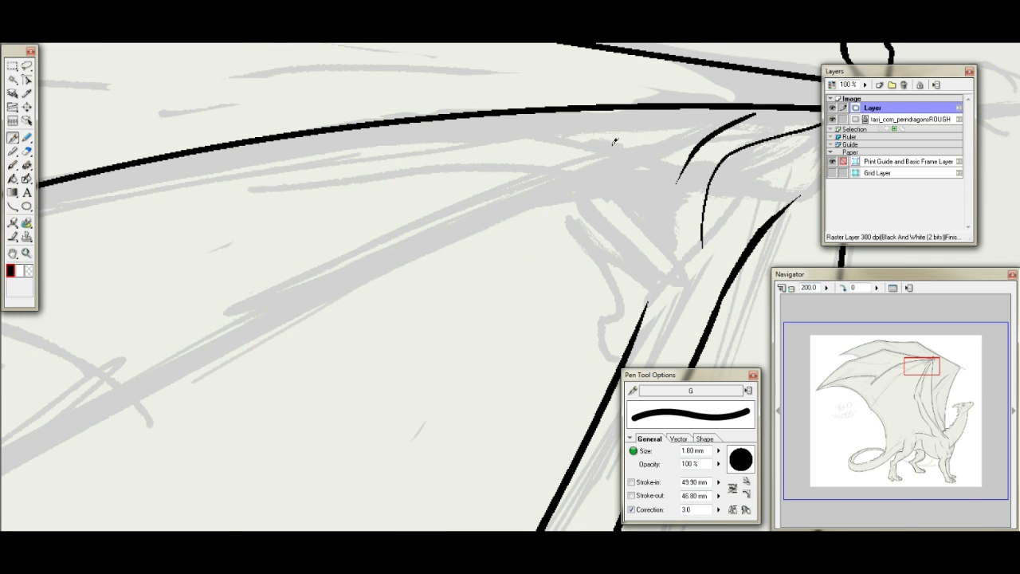
pyautogui.moveTo(605, 140); pyautogui.dragTo(318, 268)
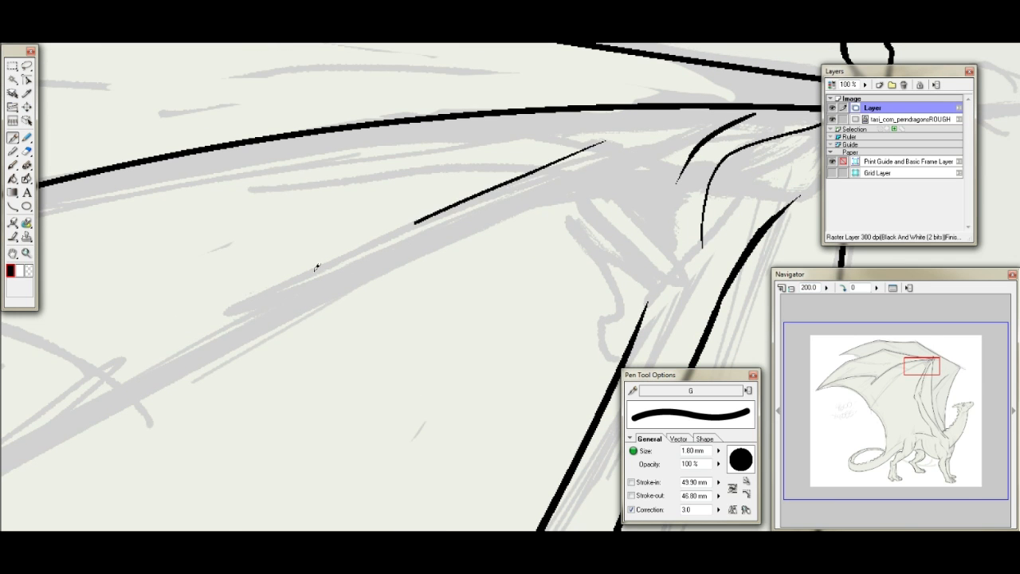
pyautogui.moveTo(460, 237); pyautogui.dragTo(625, 173)
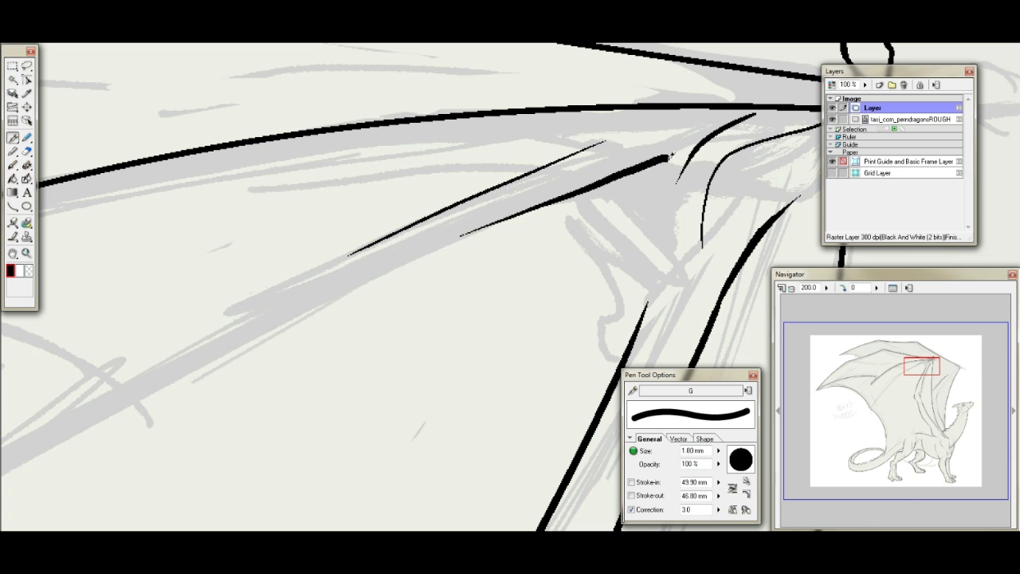
pyautogui.hotkey('ctrl', 'z')
pyautogui.moveTo(462, 236)
pyautogui.mouseDown()
pyautogui.moveTo(612, 166)
pyautogui.moveTo(671, 145)
pyautogui.moveTo(679, 157)
pyautogui.mouseUp()
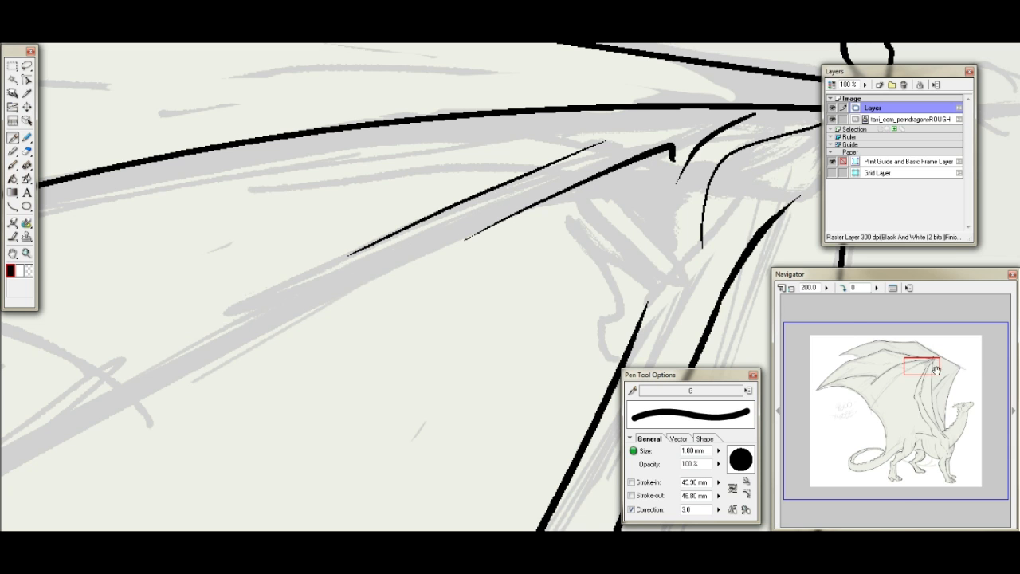
pyautogui.moveTo(937, 370); pyautogui.dragTo(942, 365)
pyautogui.moveTo(412, 212); pyautogui.dragTo(562, 199)
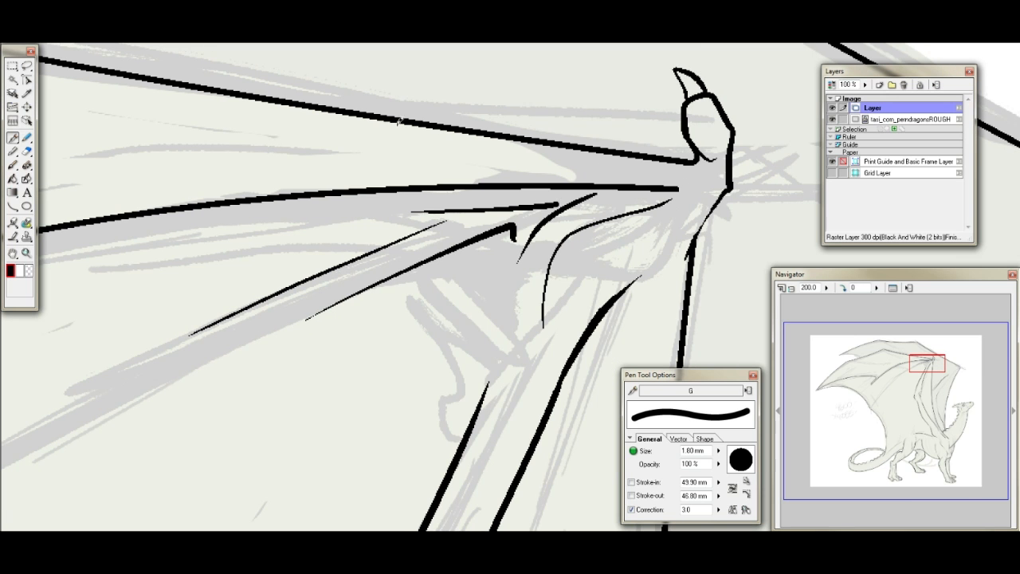
# - Erase the end of the upper wing finger line beside the wrist and redraw it with tapered strokes
pyautogui.click(26, 150)
pyautogui.moveTo(708, 188); pyautogui.dragTo(614, 195)
pyautogui.press('p')
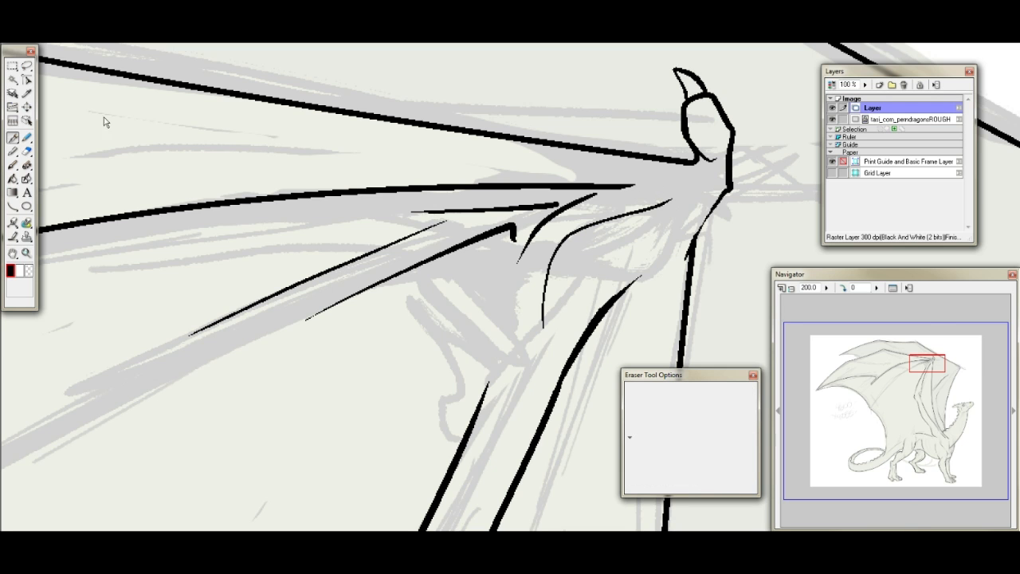
pyautogui.moveTo(641, 183); pyautogui.dragTo(689, 177)
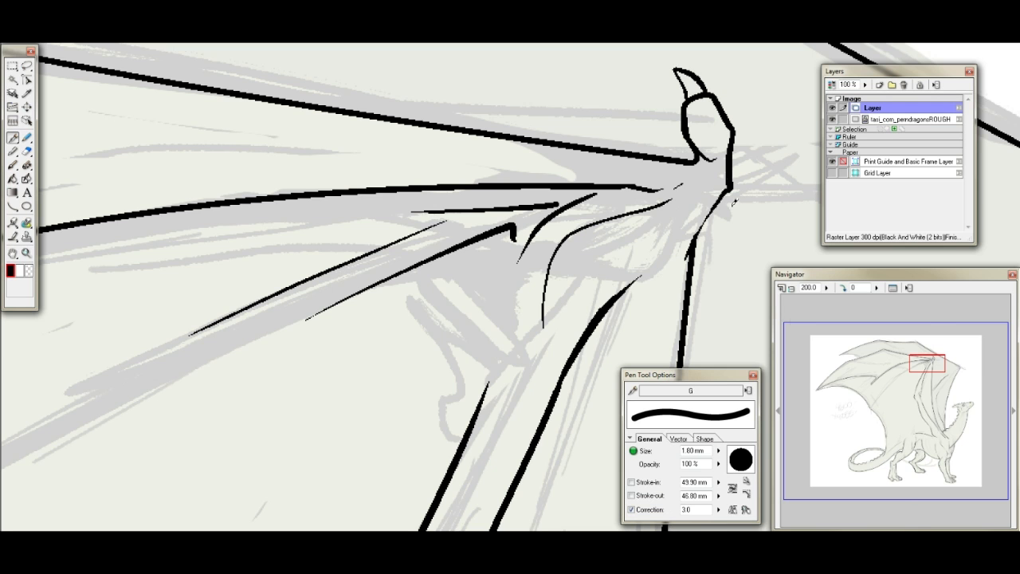
# - Ink the edges of the joint on the lower wing finger and a short stroke farther down the wing
pyautogui.moveTo(929, 366); pyautogui.dragTo(891, 378)
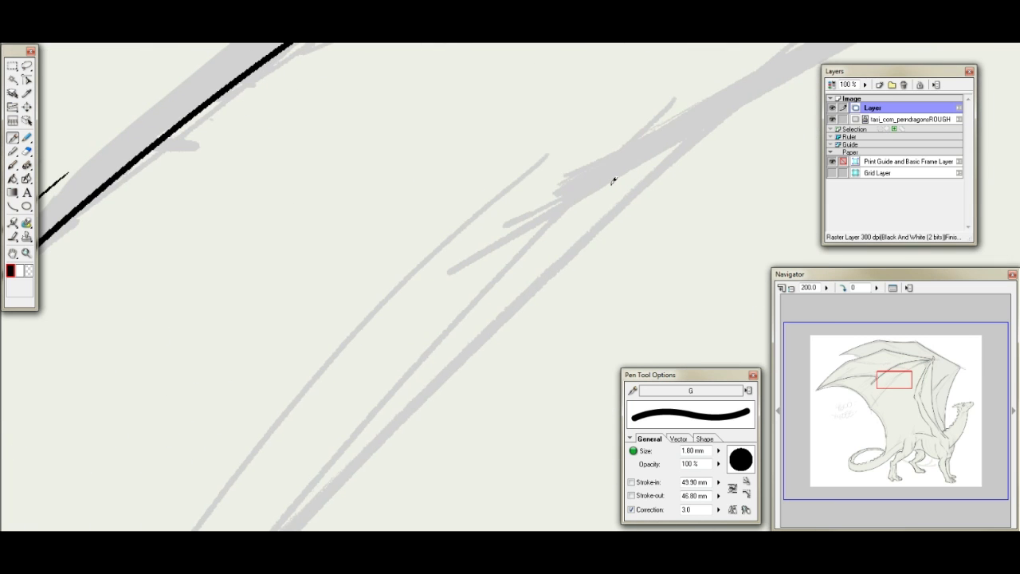
pyautogui.moveTo(692, 110)
pyautogui.mouseDown()
pyautogui.moveTo(588, 172)
pyautogui.moveTo(538, 234)
pyautogui.moveTo(711, 121)
pyautogui.moveTo(679, 143)
pyautogui.mouseUp()
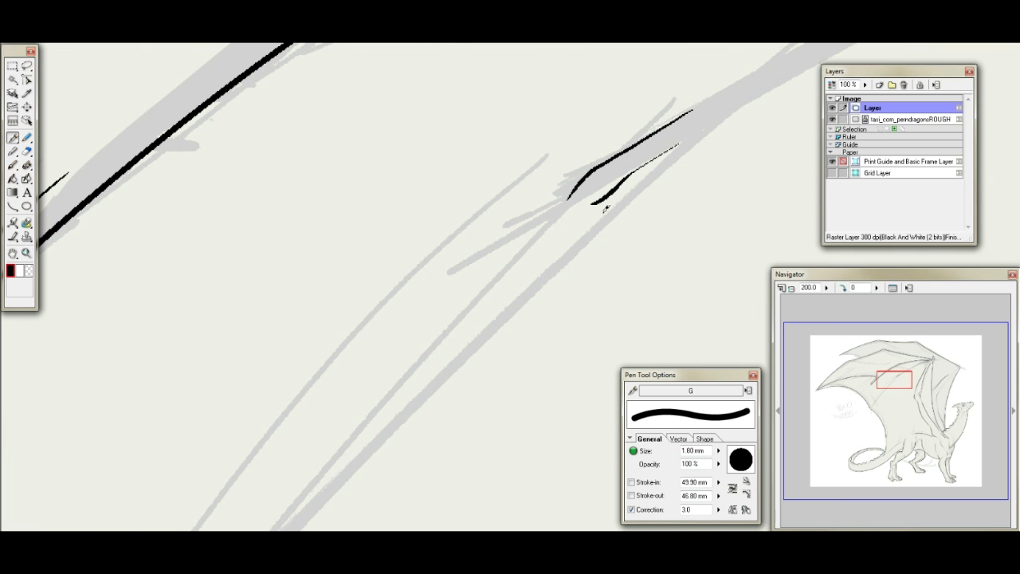
pyautogui.moveTo(597, 198); pyautogui.dragTo(526, 283)
pyautogui.moveTo(902, 377); pyautogui.dragTo(877, 408)
pyautogui.moveTo(378, 345)
pyautogui.mouseDown()
pyautogui.moveTo(390, 362)
pyautogui.moveTo(402, 354)
pyautogui.moveTo(371, 363)
pyautogui.moveTo(404, 353)
pyautogui.mouseUp()
# - Ink a rounded, clawed end on the outermost wing tip and connect the outline at the bend of the finger above
pyautogui.moveTo(898, 409); pyautogui.dragTo(821, 365)
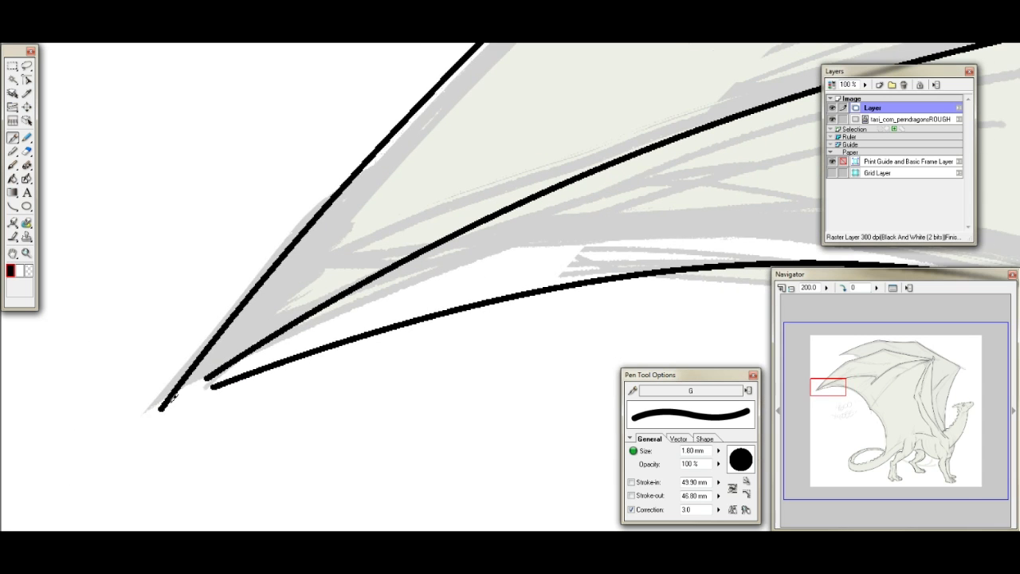
pyautogui.moveTo(158, 410)
pyautogui.mouseDown()
pyautogui.moveTo(232, 372)
pyautogui.moveTo(220, 367)
pyautogui.moveTo(191, 389)
pyautogui.moveTo(154, 449)
pyautogui.moveTo(158, 428)
pyautogui.moveTo(149, 437)
pyautogui.moveTo(177, 411)
pyautogui.mouseUp()
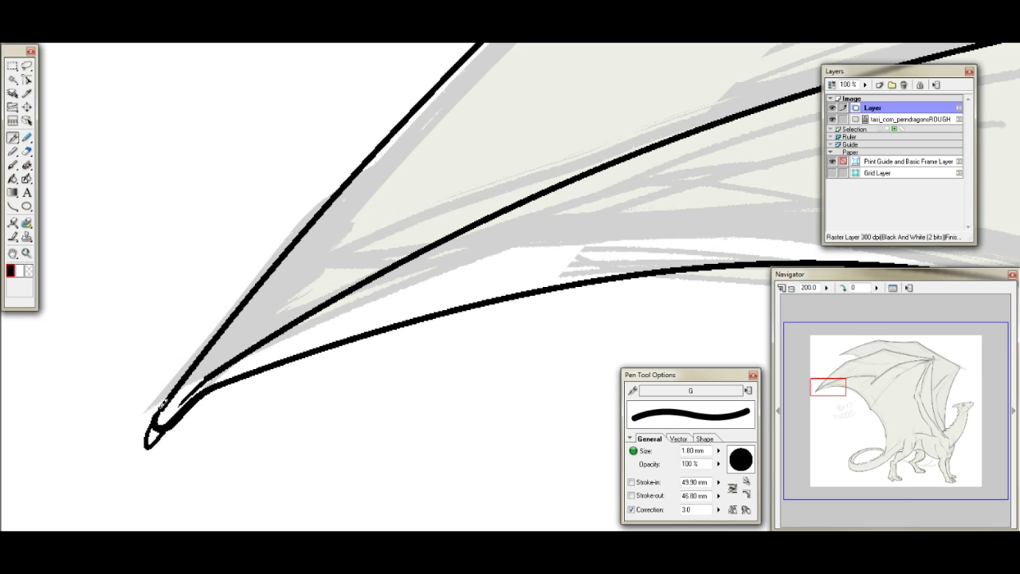
pyautogui.moveTo(829, 389); pyautogui.dragTo(853, 362)
pyautogui.moveTo(351, 281); pyautogui.dragTo(376, 269)
pyautogui.moveTo(848, 363)
pyautogui.mouseDown()
pyautogui.moveTo(840, 367)
pyautogui.moveTo(883, 352)
pyautogui.mouseUp()
pyautogui.moveTo(390, 291)
pyautogui.mouseDown()
pyautogui.moveTo(433, 284)
pyautogui.moveTo(412, 287)
pyautogui.moveTo(434, 294)
pyautogui.moveTo(419, 317)
pyautogui.moveTo(451, 353)
pyautogui.mouseUp()
pyautogui.hotkey('ctrl', 'z')
pyautogui.hotkey('ctrl', 'z')
pyautogui.hotkey('ctrl', 'z')
pyautogui.moveTo(423, 315)
pyautogui.mouseDown()
pyautogui.moveTo(483, 331)
pyautogui.moveTo(452, 324)
pyautogui.mouseUp()
pyautogui.hotkey('ctrl', 'z')
# - Ink a thin line above the middle wing finger's joint and reshape the main line beneath it into a smooth bump
pyautogui.moveTo(883, 354)
pyautogui.mouseDown()
pyautogui.moveTo(922, 363)
pyautogui.moveTo(892, 368)
pyautogui.mouseUp()
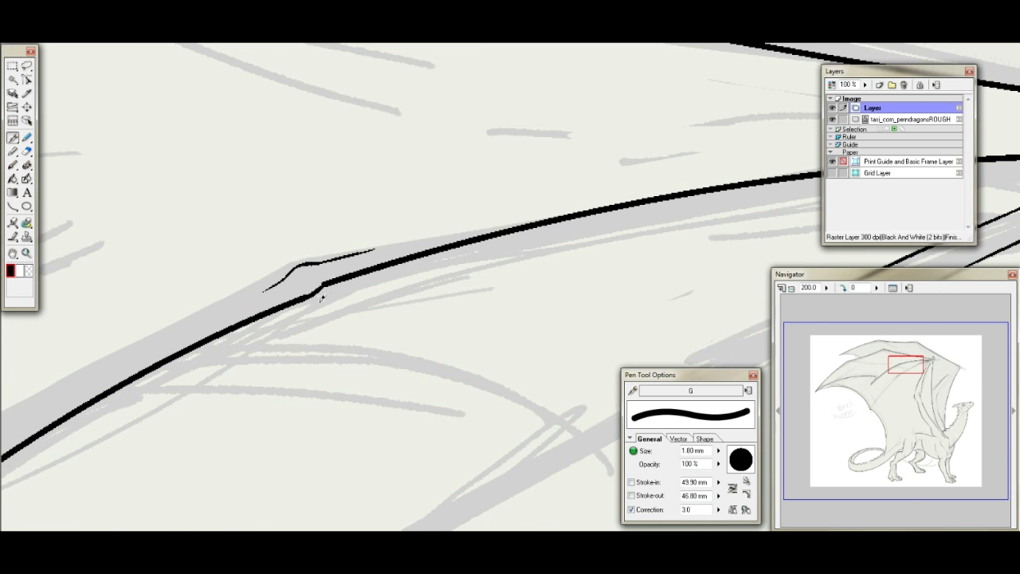
pyautogui.moveTo(345, 276); pyautogui.dragTo(381, 265)
pyautogui.click(27, 150)
pyautogui.moveTo(331, 276)
pyautogui.mouseDown()
pyautogui.moveTo(312, 285)
pyautogui.moveTo(349, 251)
pyautogui.mouseUp()
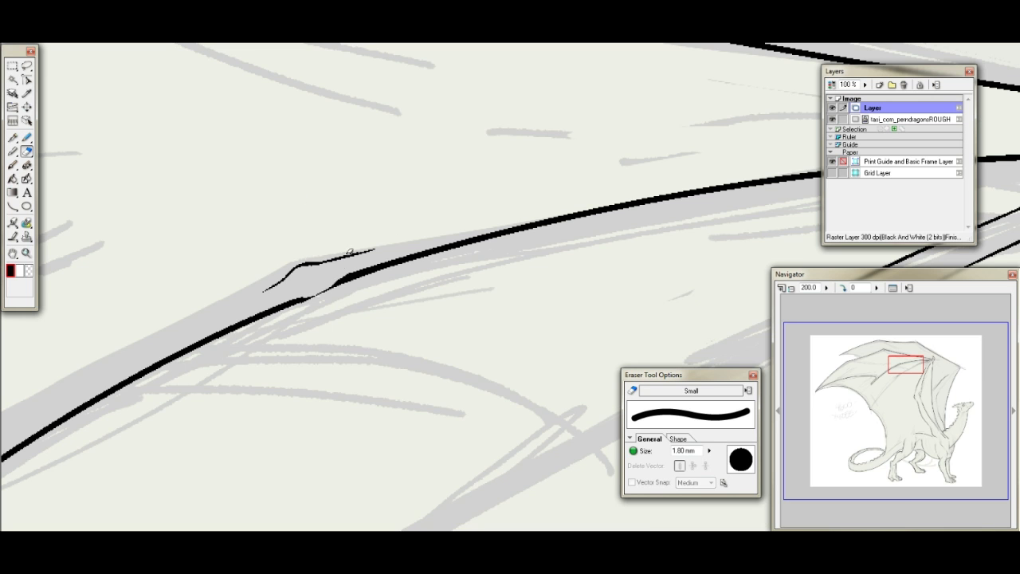
pyautogui.hotkey('ctrl', 'z')
pyautogui.moveTo(282, 299); pyautogui.dragTo(343, 260)
pyautogui.hotkey('ctrl', 'z')
pyautogui.click(13, 137)
pyautogui.moveTo(294, 297); pyautogui.dragTo(376, 260)
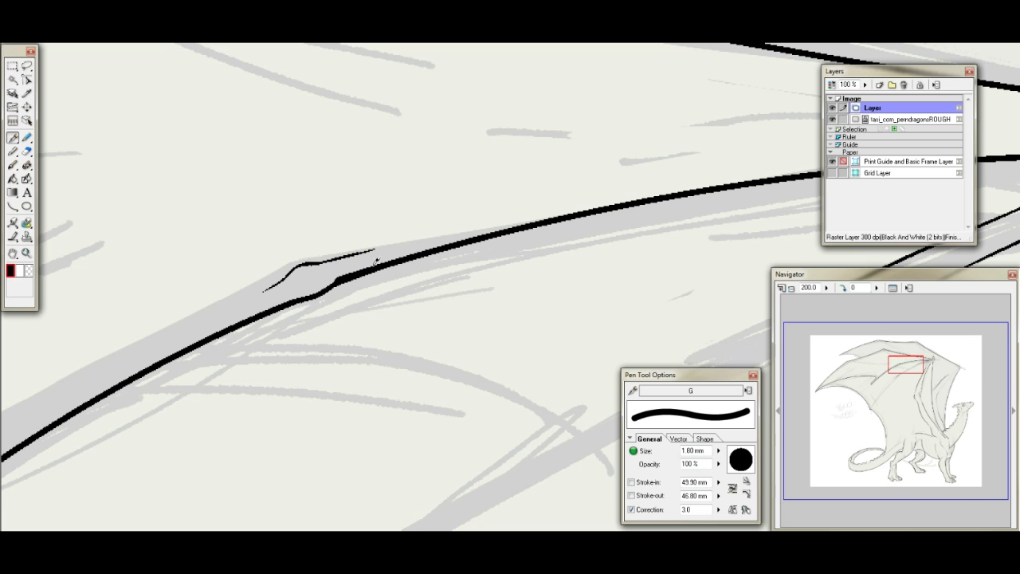
# - Ink a rounded end with a small claw on the upper wing tip and try extending its underside along the membrane
pyautogui.moveTo(908, 361); pyautogui.dragTo(851, 352)
pyautogui.moveTo(249, 255)
pyautogui.mouseDown()
pyautogui.moveTo(275, 275)
pyautogui.moveTo(338, 244)
pyautogui.mouseUp()
pyautogui.moveTo(240, 263)
pyautogui.mouseDown()
pyautogui.moveTo(225, 289)
pyautogui.moveTo(253, 277)
pyautogui.mouseUp()
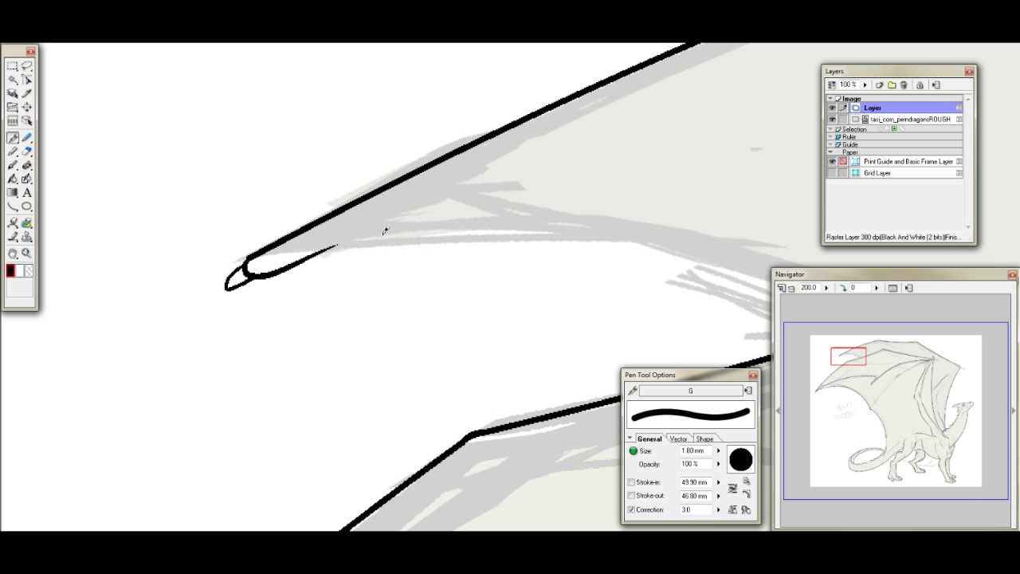
pyautogui.moveTo(314, 256); pyautogui.dragTo(474, 220)
pyautogui.hotkey('ctrl', 'z')
# - Draw an arched membrane edge with the Curve tool from the upper wing tip to the finger line below it
pyautogui.moveTo(855, 356); pyautogui.dragTo(852, 360)
pyautogui.click(13, 206)
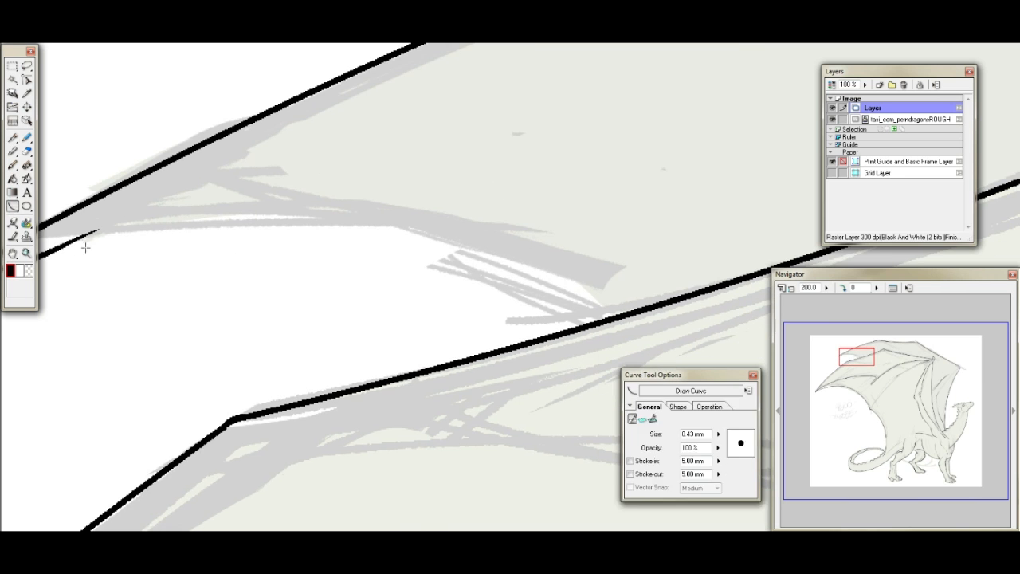
pyautogui.moveTo(63, 247); pyautogui.dragTo(611, 318)
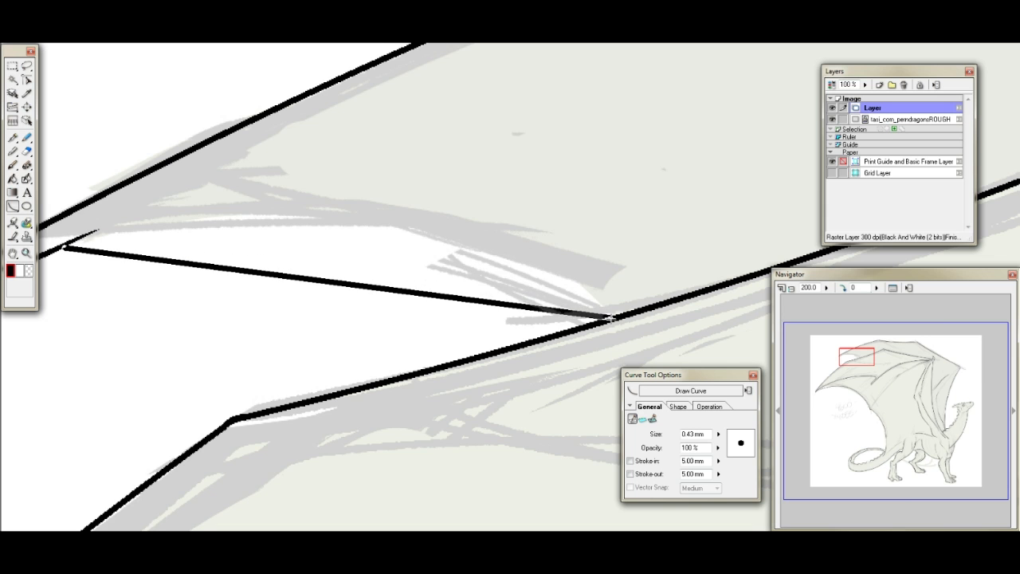
pyautogui.click(353, 159)
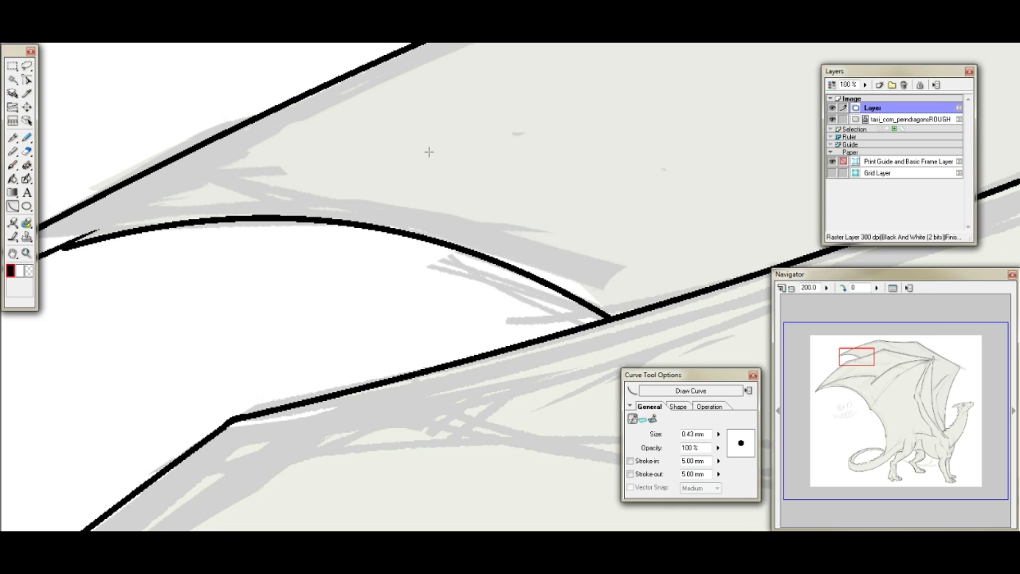
pyautogui.click(848, 355)
pyautogui.click(13, 137)
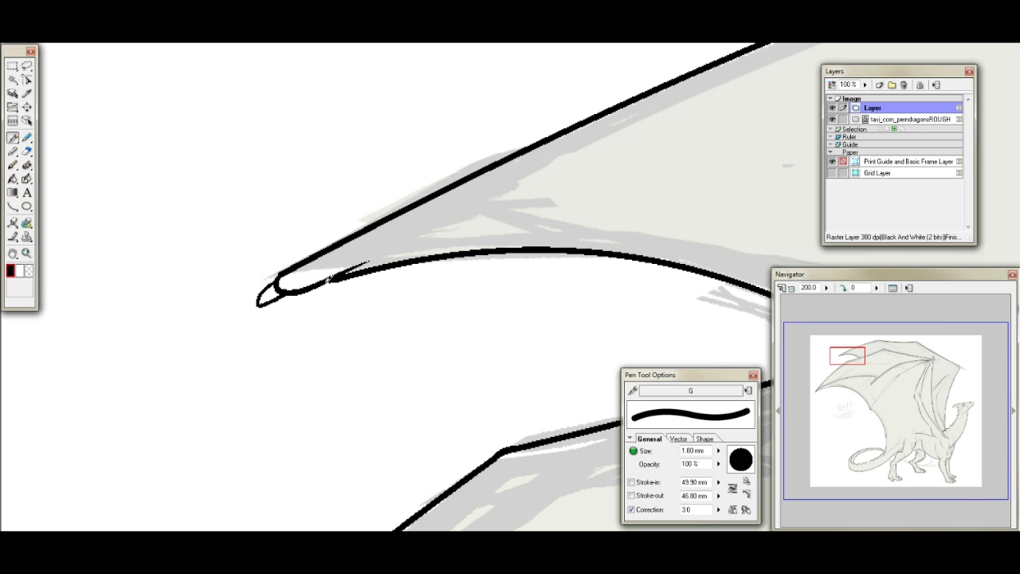
# - Close the gaps at the two bends along the wing's top outline with short pen strokes
pyautogui.moveTo(854, 352); pyautogui.dragTo(880, 345)
pyautogui.moveTo(467, 174); pyautogui.dragTo(485, 172)
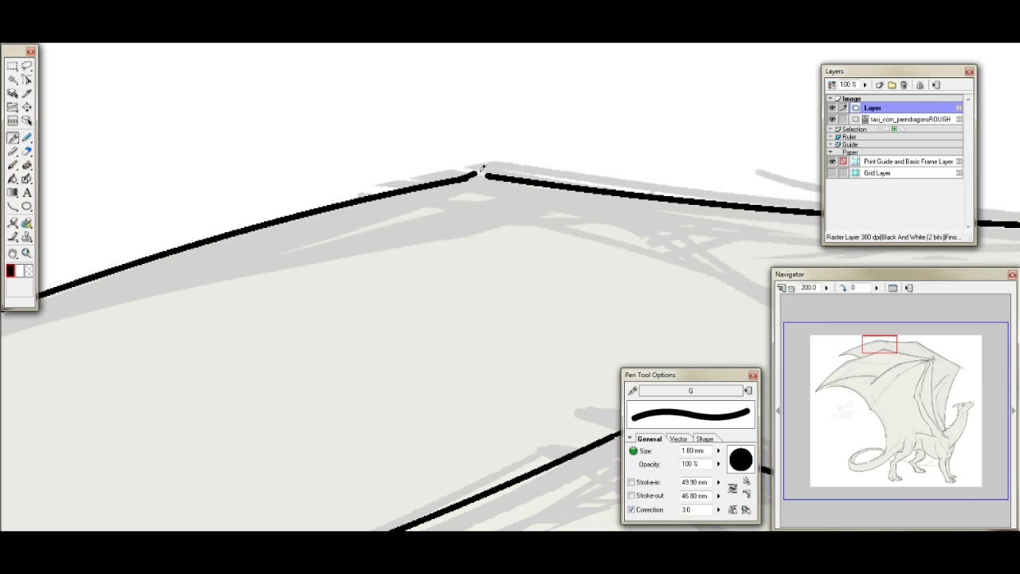
pyautogui.moveTo(885, 341); pyautogui.dragTo(929, 342)
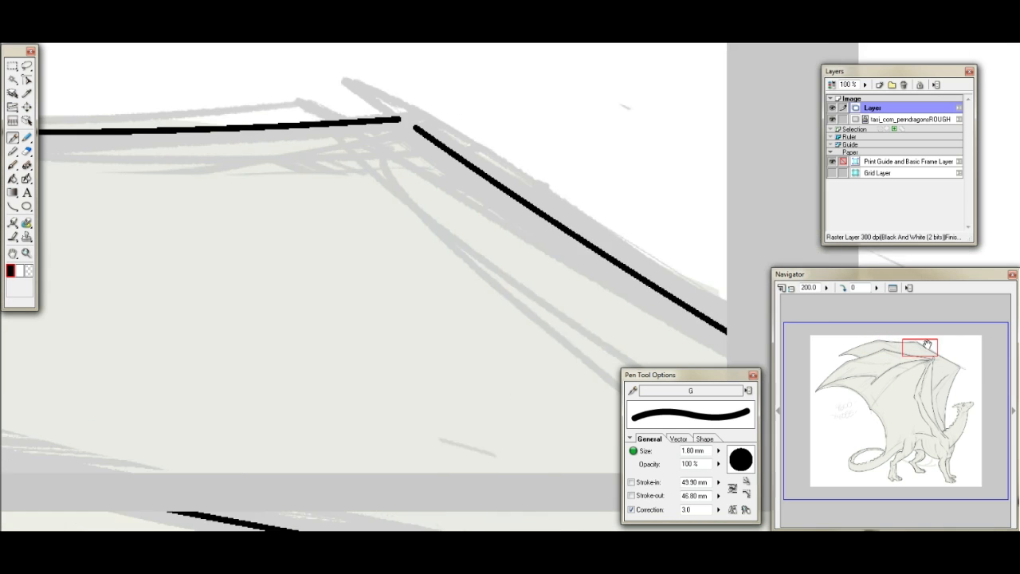
pyautogui.moveTo(435, 198); pyautogui.dragTo(451, 207)
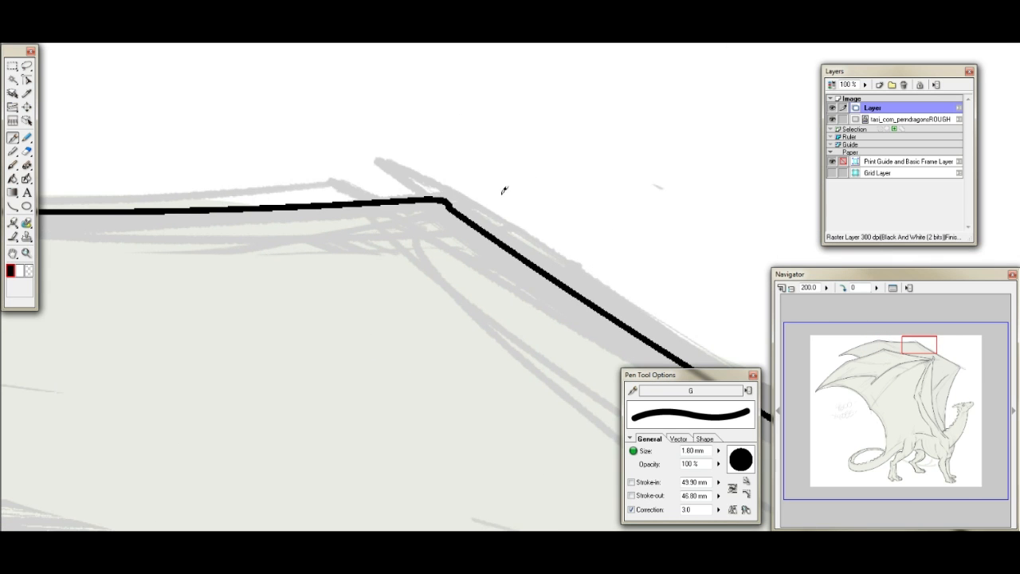
# - Close the wing outline at its front corner with a rounded knob and rework the knob's underside
pyautogui.moveTo(934, 342); pyautogui.dragTo(961, 364)
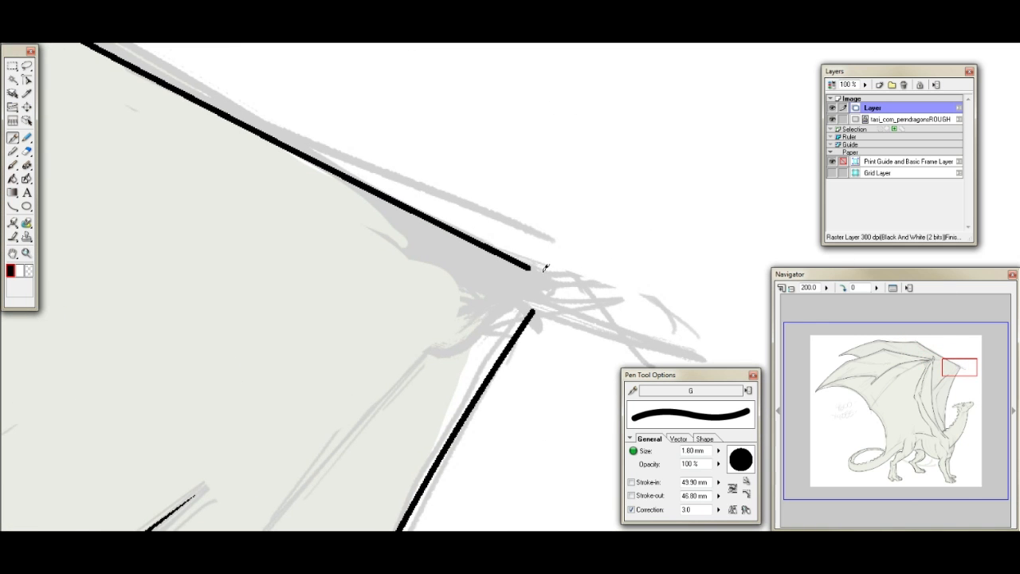
pyautogui.moveTo(545, 265)
pyautogui.mouseDown()
pyautogui.moveTo(578, 270)
pyautogui.moveTo(611, 295)
pyautogui.moveTo(582, 312)
pyautogui.moveTo(549, 305)
pyautogui.moveTo(558, 307)
pyautogui.mouseUp()
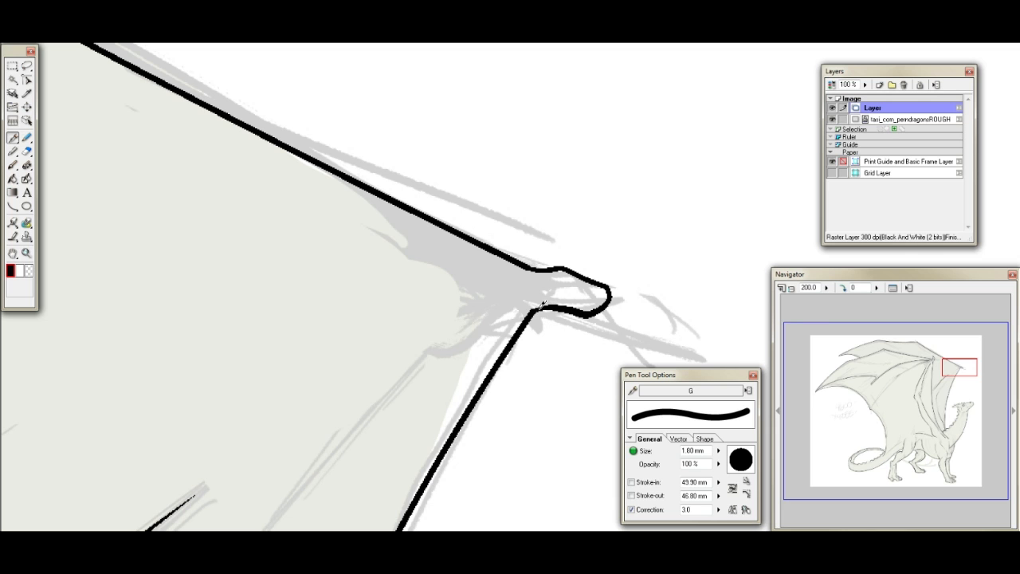
pyautogui.moveTo(575, 309)
pyautogui.mouseDown()
pyautogui.moveTo(604, 290)
pyautogui.moveTo(604, 303)
pyautogui.moveTo(604, 292)
pyautogui.mouseUp()
pyautogui.click(26, 150)
pyautogui.moveTo(521, 305)
pyautogui.mouseDown()
pyautogui.moveTo(548, 293)
pyautogui.moveTo(564, 312)
pyautogui.moveTo(608, 312)
pyautogui.moveTo(612, 292)
pyautogui.moveTo(597, 273)
pyautogui.mouseUp()
pyautogui.click(13, 137)
pyautogui.moveTo(559, 303); pyautogui.dragTo(532, 313)
# - Ink a short crease inside the front wing corner, a pointed claw on its knob and a thin line running inward
pyautogui.moveTo(522, 272); pyautogui.dragTo(487, 276)
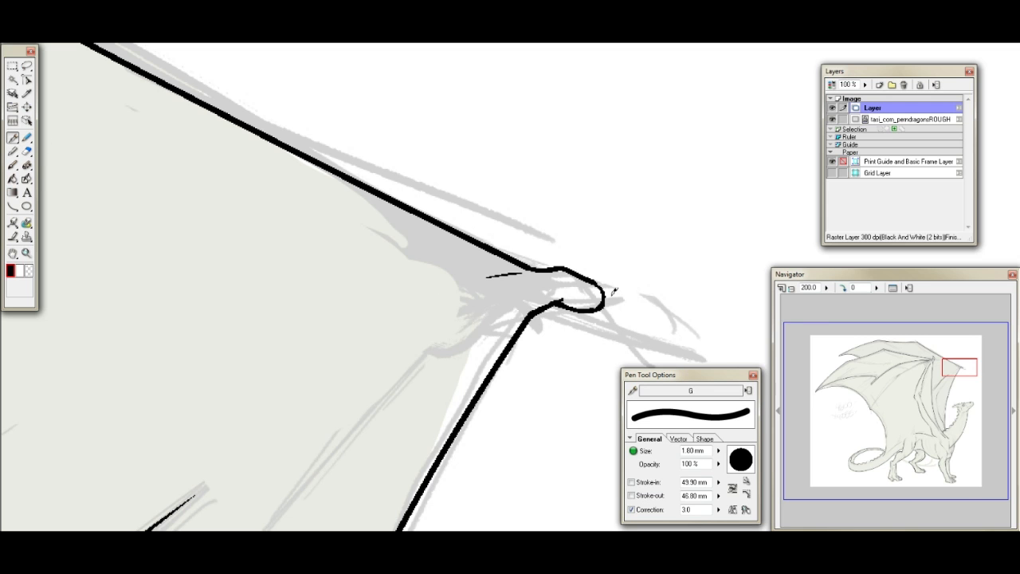
pyautogui.moveTo(598, 284); pyautogui.dragTo(619, 310)
pyautogui.moveTo(971, 365)
pyautogui.mouseDown()
pyautogui.moveTo(961, 364)
pyautogui.moveTo(965, 371)
pyautogui.mouseUp()
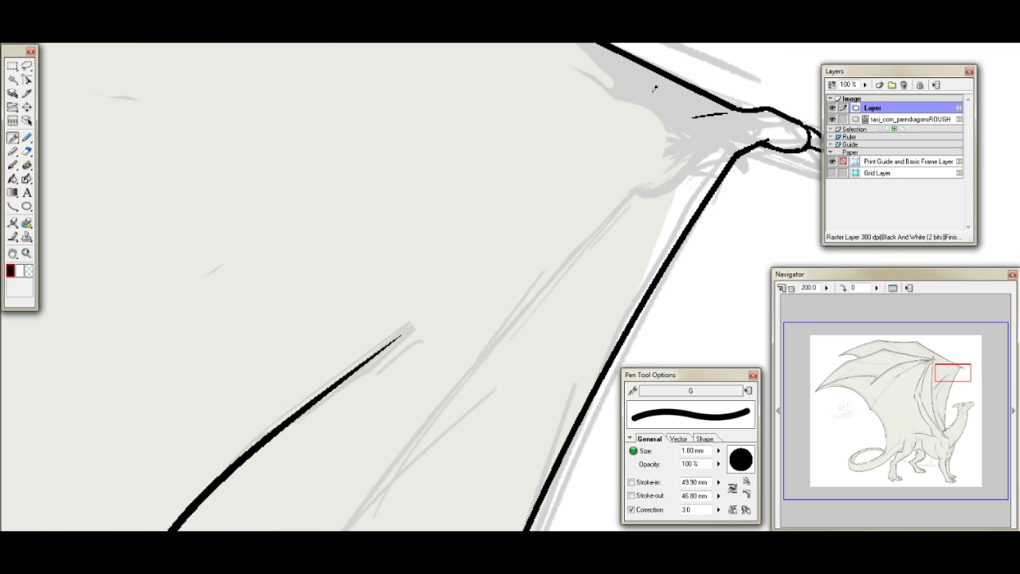
pyautogui.moveTo(733, 150); pyautogui.dragTo(616, 213)
# - Ink thin crease strokes beneath the neck frill and a short muscle line on the far hind leg's thigh
pyautogui.moveTo(942, 376); pyautogui.dragTo(958, 428)
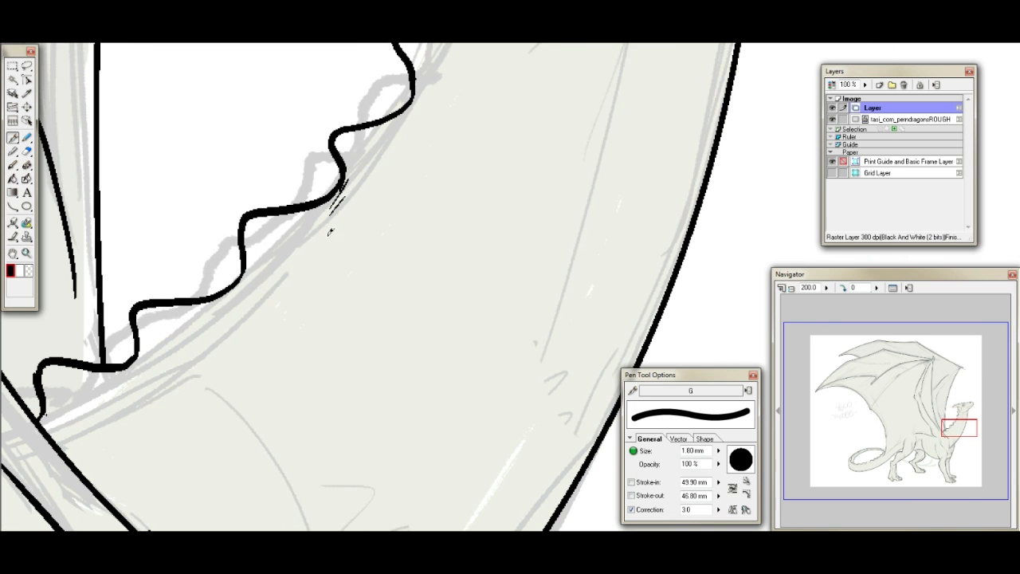
pyautogui.moveTo(274, 259); pyautogui.dragTo(178, 336)
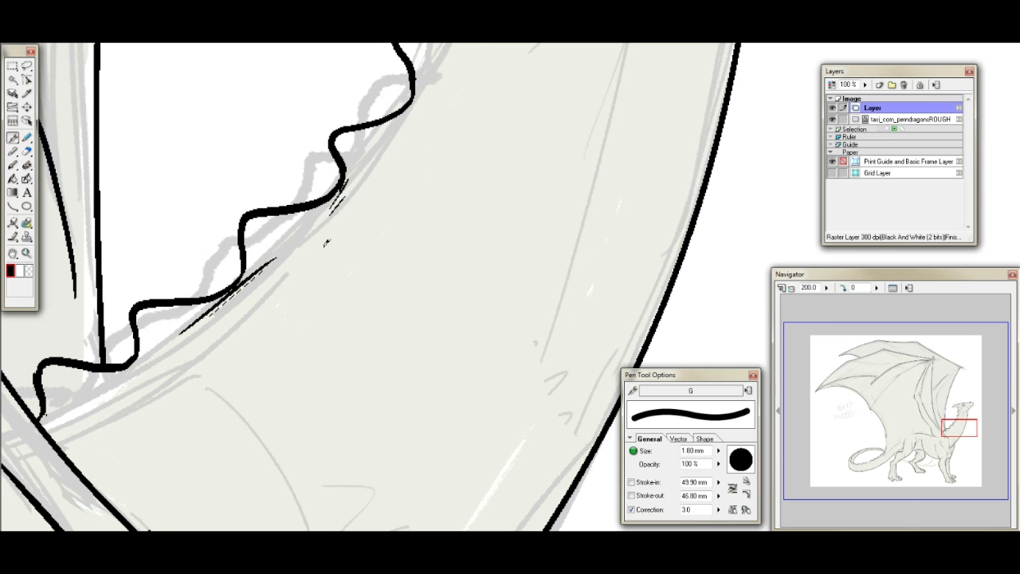
pyautogui.moveTo(950, 433); pyautogui.dragTo(927, 461)
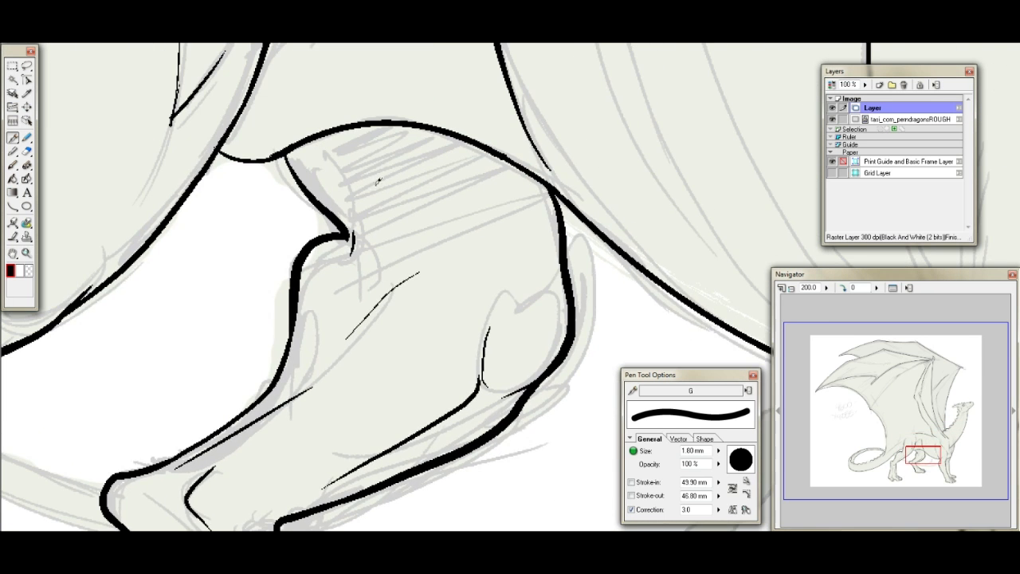
pyautogui.moveTo(358, 144); pyautogui.dragTo(405, 229)
# - Set the view to 100%, display the line art layer in blue and add a black and white raster layer named Layer 2
pyautogui.moveTo(930, 454); pyautogui.dragTo(905, 465)
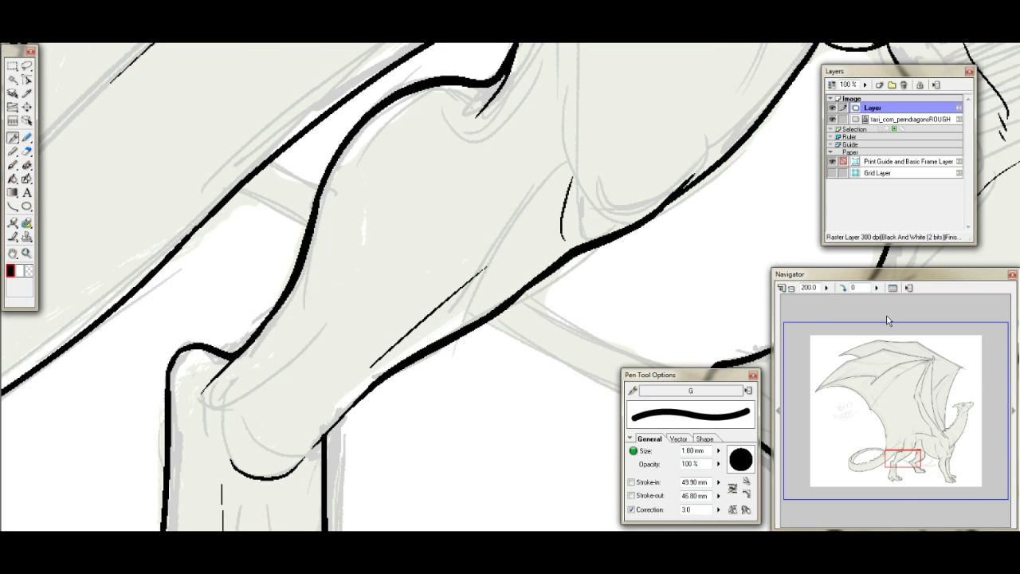
pyautogui.click(805, 289)
pyautogui.write('100')
pyautogui.press('Return')
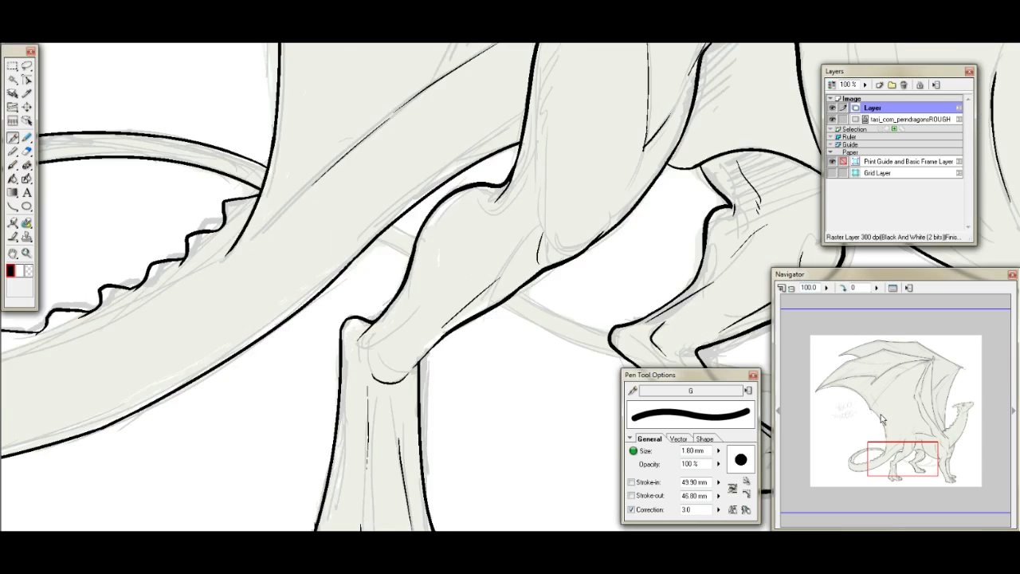
pyautogui.moveTo(897, 453); pyautogui.dragTo(925, 459)
pyautogui.click(833, 86)
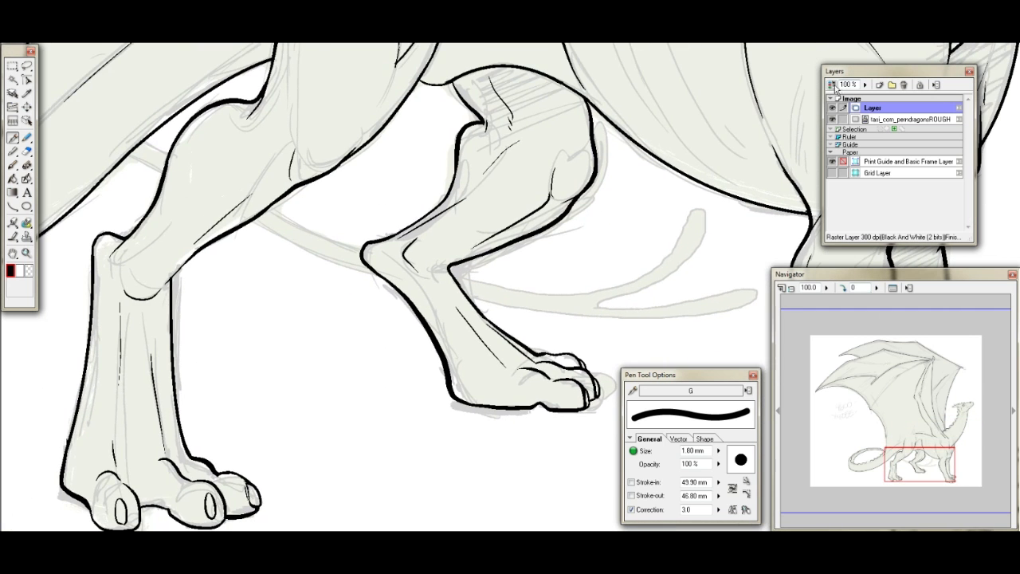
pyautogui.click(880, 85)
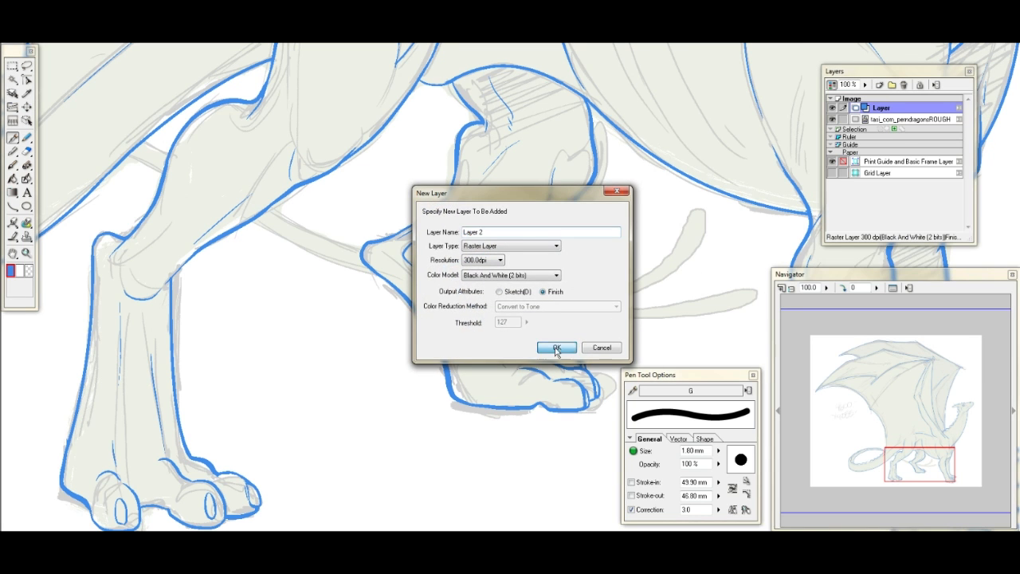
pyautogui.click(557, 348)
# - Draw the two edges of the tail passing behind the tail base and near hind leg with the Curve tool
pyautogui.press('u')
pyautogui.moveTo(134, 138); pyautogui.dragTo(259, 204)
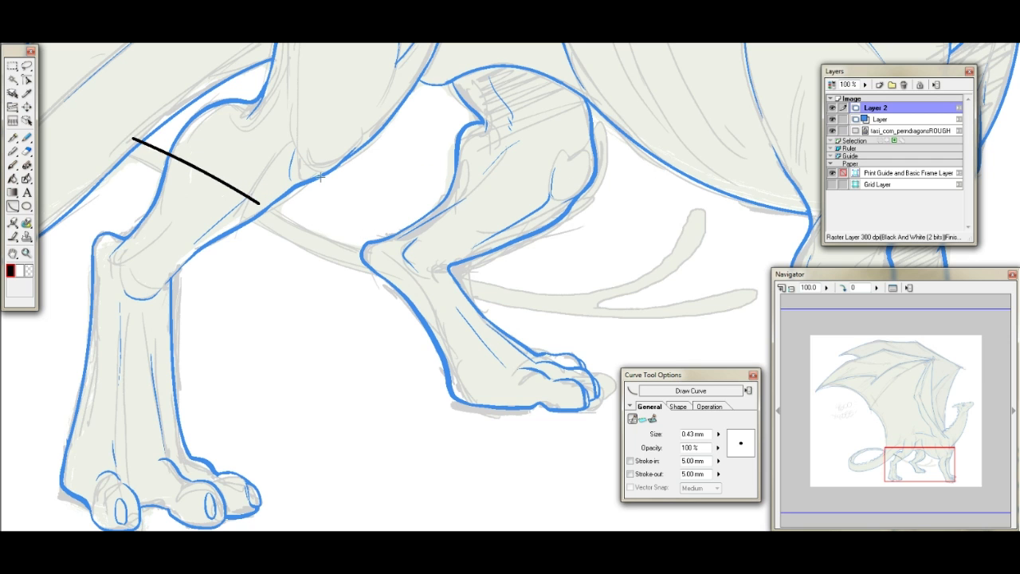
pyautogui.moveTo(904, 448); pyautogui.dragTo(883, 432)
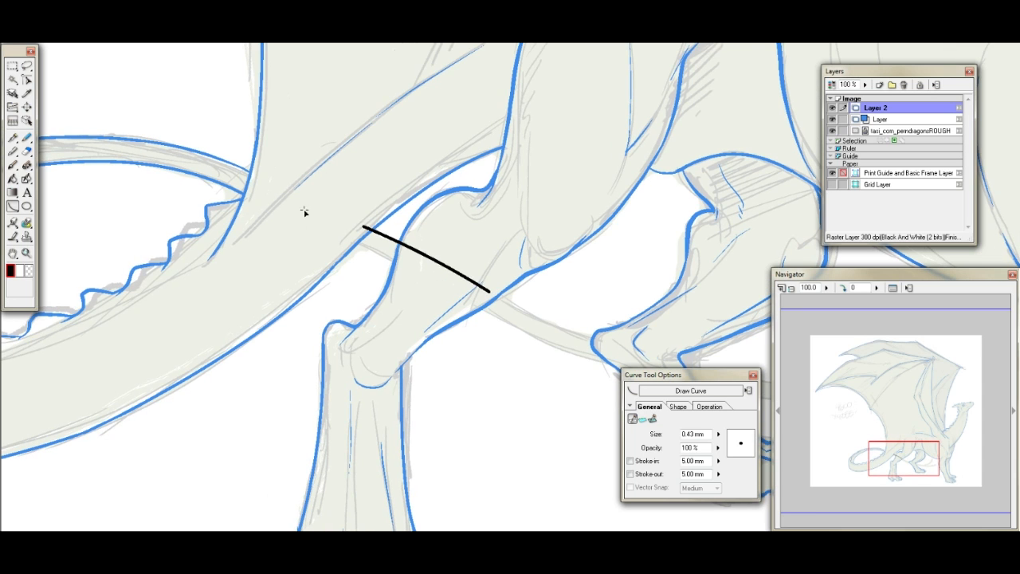
pyautogui.hotkey('ctrl', 'z')
pyautogui.moveTo(247, 168); pyautogui.dragTo(456, 271)
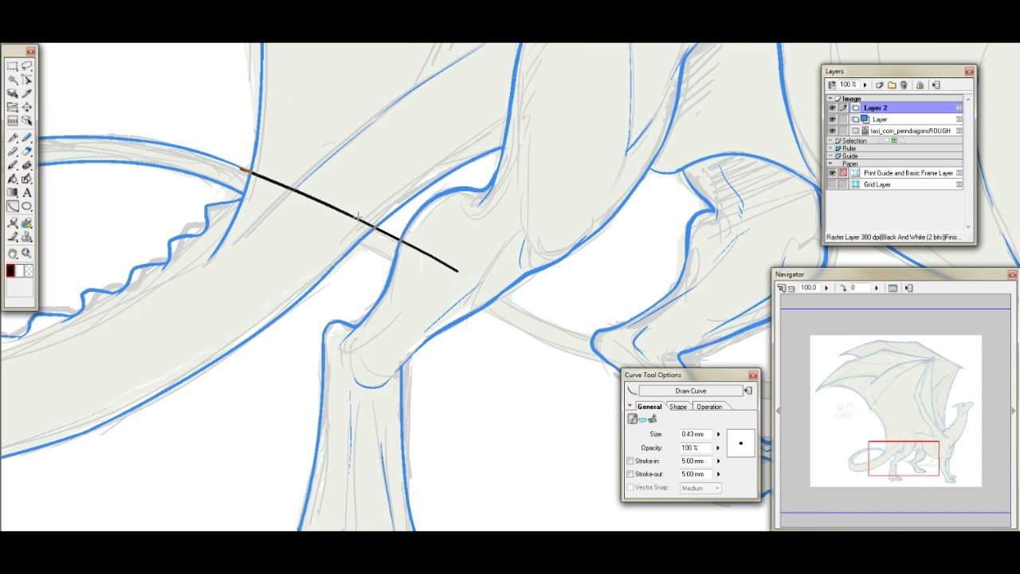
pyautogui.moveTo(237, 192); pyautogui.dragTo(467, 295)
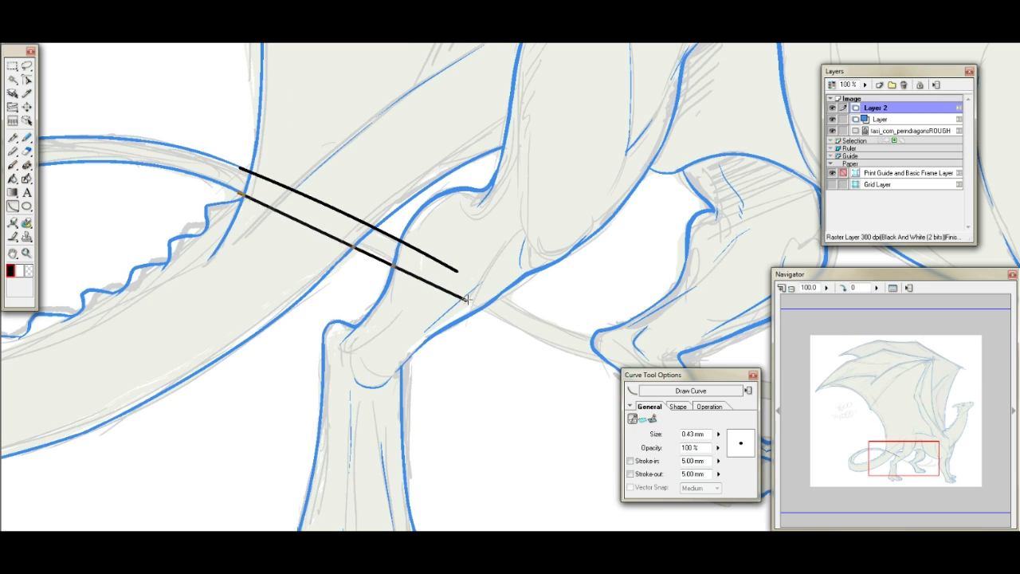
pyautogui.click(342, 219)
# - Draw the tail's upper edge as one sweeping curve from the near hind leg up to the forked tip
pyautogui.moveTo(912, 460); pyautogui.dragTo(932, 460)
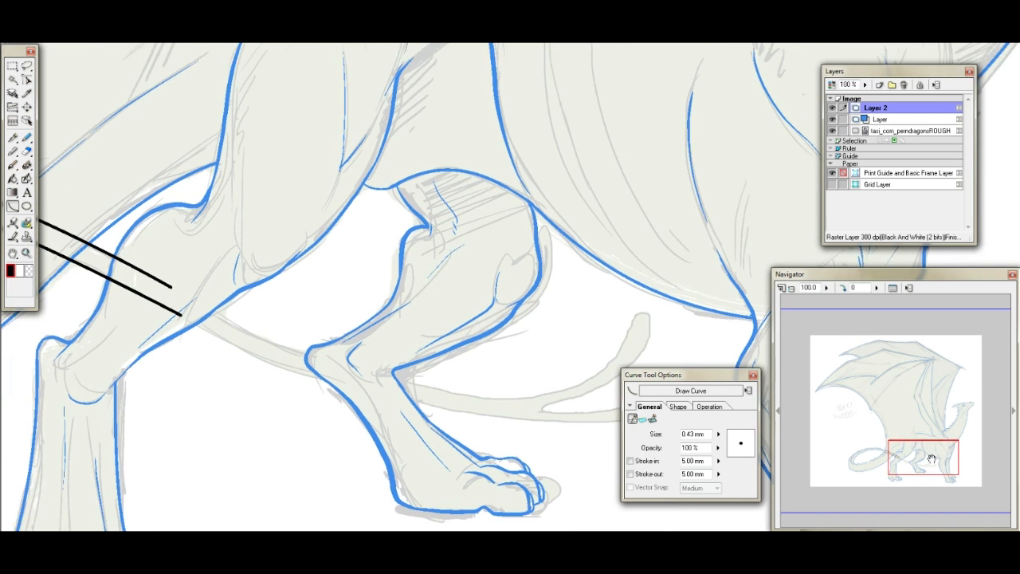
pyautogui.moveTo(198, 286); pyautogui.dragTo(634, 306)
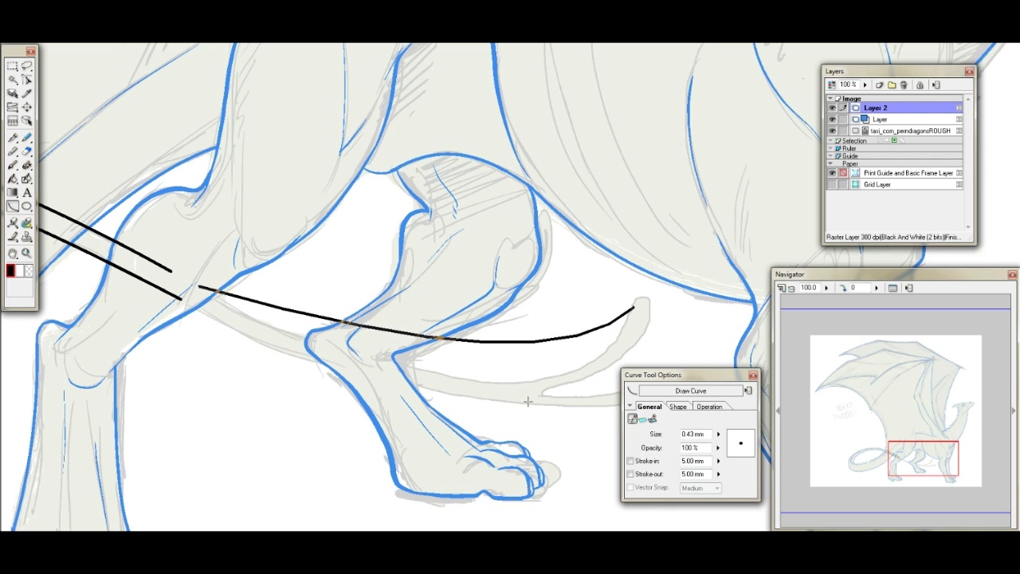
pyautogui.click(575, 467)
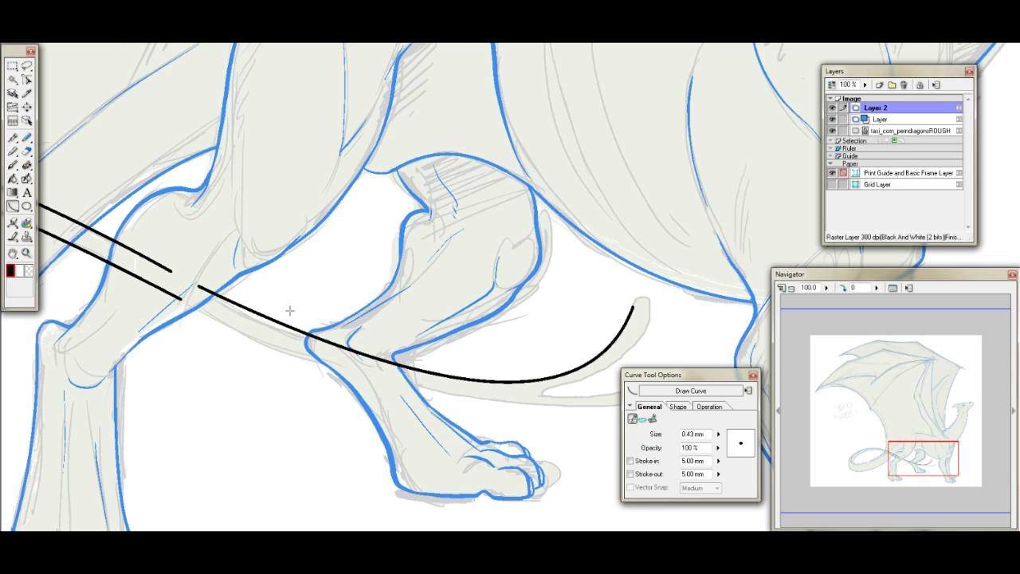
# - Draw the tail's lower edge as one curve from the near hind leg to the fork at its tip
pyautogui.moveTo(199, 306); pyautogui.dragTo(551, 410)
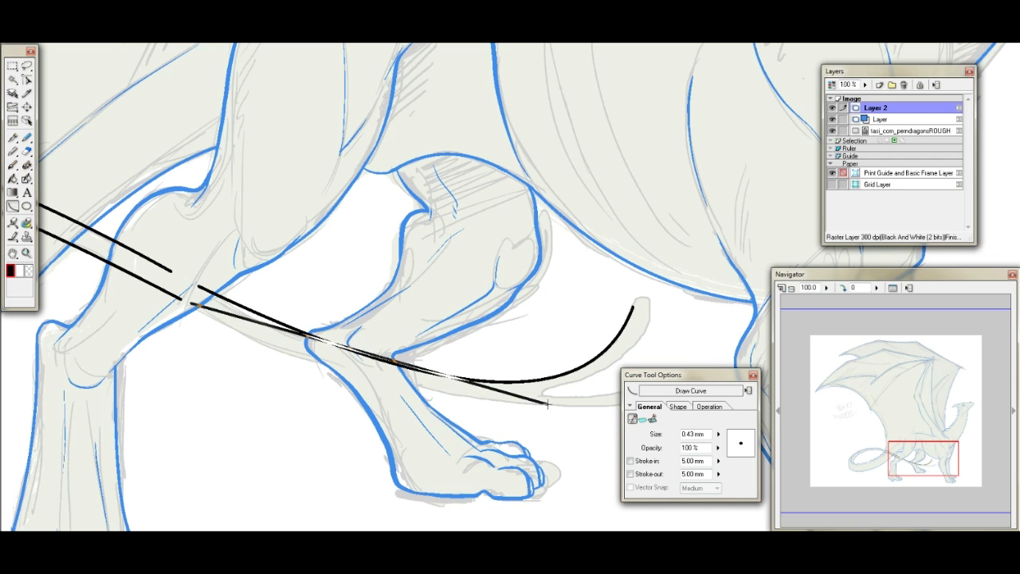
pyautogui.click(352, 396)
# - Ink the rounded tip and inner edge of the tail fork's upper prong with the G pen
pyautogui.moveTo(925, 459); pyautogui.dragTo(933, 461)
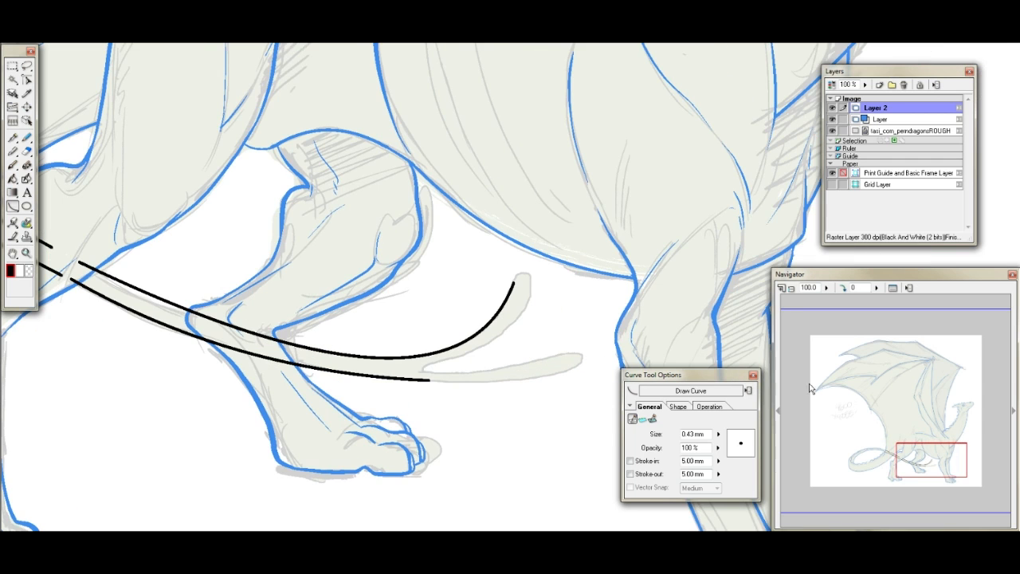
pyautogui.press('p')
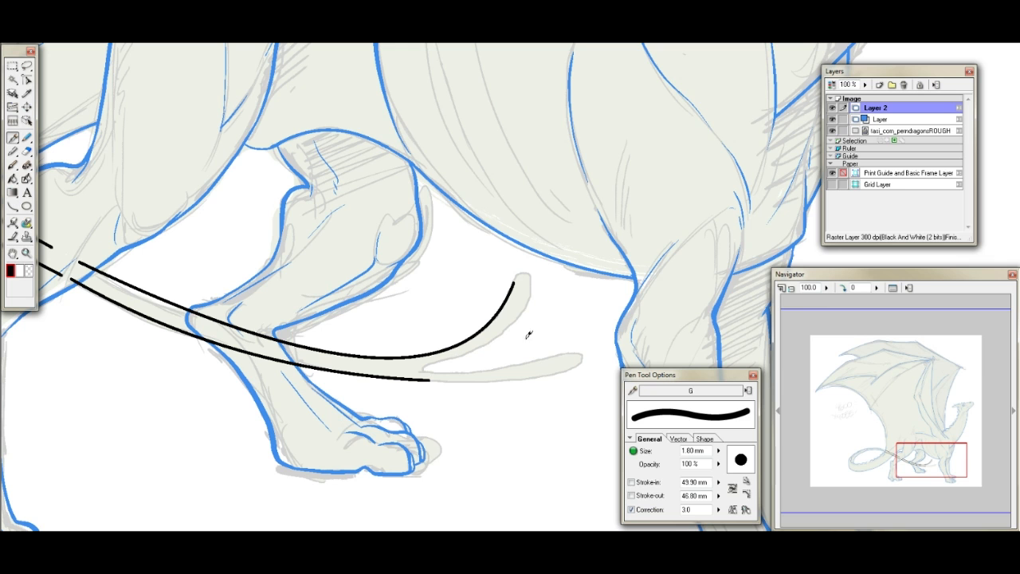
pyautogui.click(809, 287)
pyautogui.press('Return')
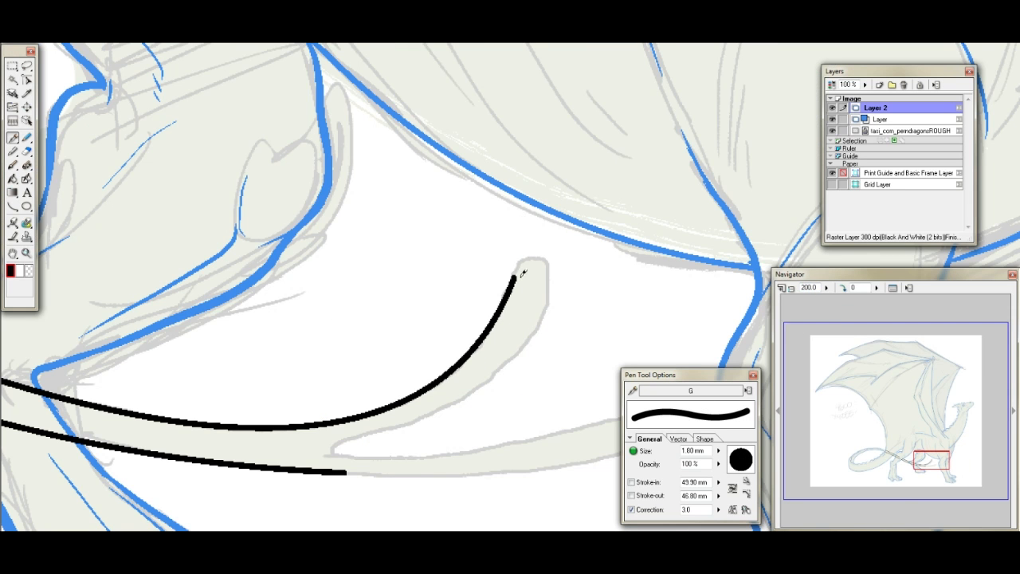
pyautogui.moveTo(525, 256)
pyautogui.mouseDown()
pyautogui.moveTo(542, 256)
pyautogui.moveTo(547, 277)
pyautogui.mouseUp()
pyautogui.moveTo(339, 452)
pyautogui.mouseDown()
pyautogui.moveTo(462, 391)
pyautogui.moveTo(508, 354)
pyautogui.moveTo(544, 307)
pyautogui.moveTo(550, 276)
pyautogui.mouseUp()
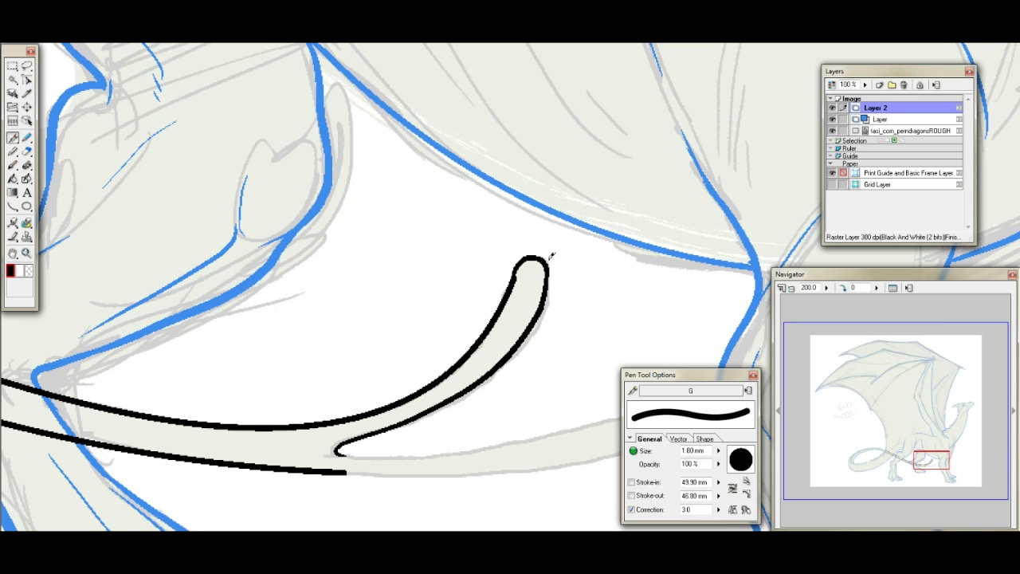
# - Ink the upper edge of the tail fork's lower prong from the notch out to its tip
pyautogui.moveTo(932, 460); pyautogui.dragTo(935, 460)
pyautogui.moveTo(267, 441); pyautogui.dragTo(405, 450)
pyautogui.hotkey('ctrl', 'z')
pyautogui.moveTo(263, 441)
pyautogui.mouseDown()
pyautogui.moveTo(357, 440)
pyautogui.moveTo(523, 393)
pyautogui.moveTo(555, 392)
pyautogui.moveTo(574, 413)
pyautogui.mouseUp()
pyautogui.moveTo(260, 462)
pyautogui.mouseDown()
pyautogui.moveTo(447, 456)
pyautogui.moveTo(546, 426)
pyautogui.moveTo(570, 402)
pyautogui.mouseUp()
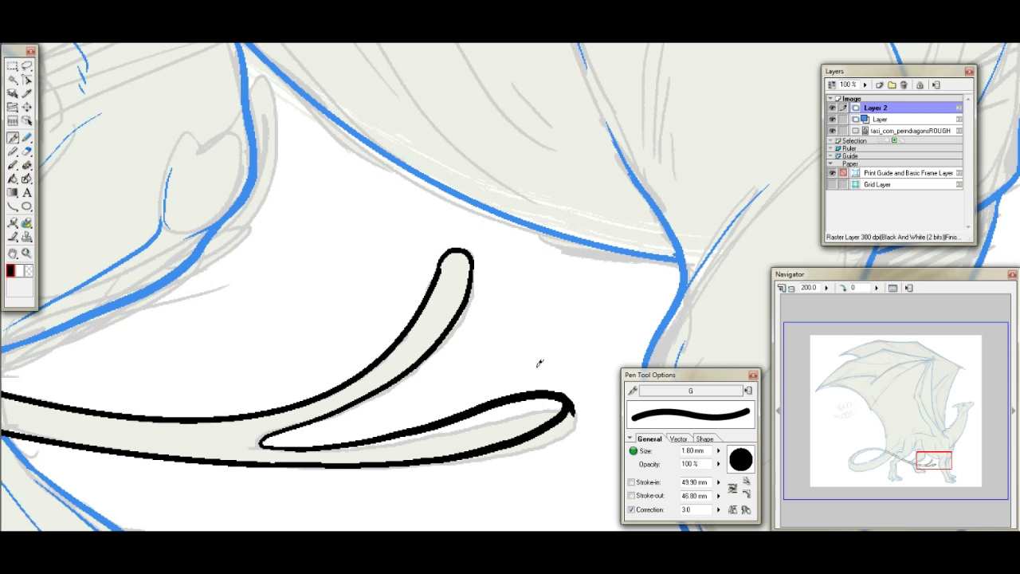
pyautogui.hotkey('ctrl', 'z')
pyautogui.moveTo(259, 460); pyautogui.dragTo(475, 456)
pyautogui.hotkey('ctrl', 'z')
pyautogui.moveTo(273, 462)
pyautogui.mouseDown()
pyautogui.moveTo(425, 459)
pyautogui.moveTo(567, 411)
pyautogui.mouseUp()
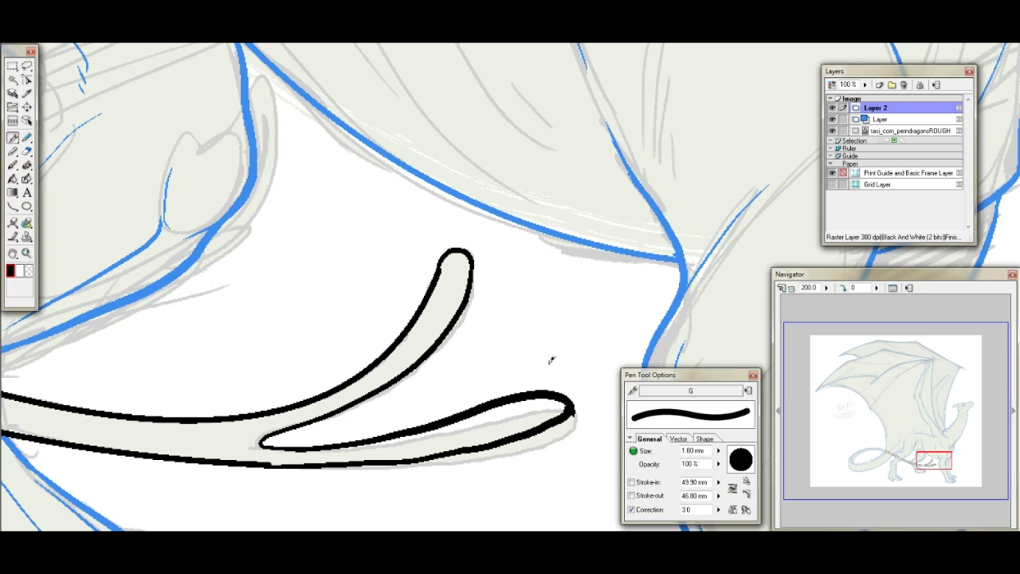
pyautogui.hotkey('ctrl', 'z')
# - Set the pen's correction to 6 and ink the lower prong's outer edge from its tip to the existing tail line
pyautogui.moveTo(714, 509); pyautogui.dragTo(652, 510)
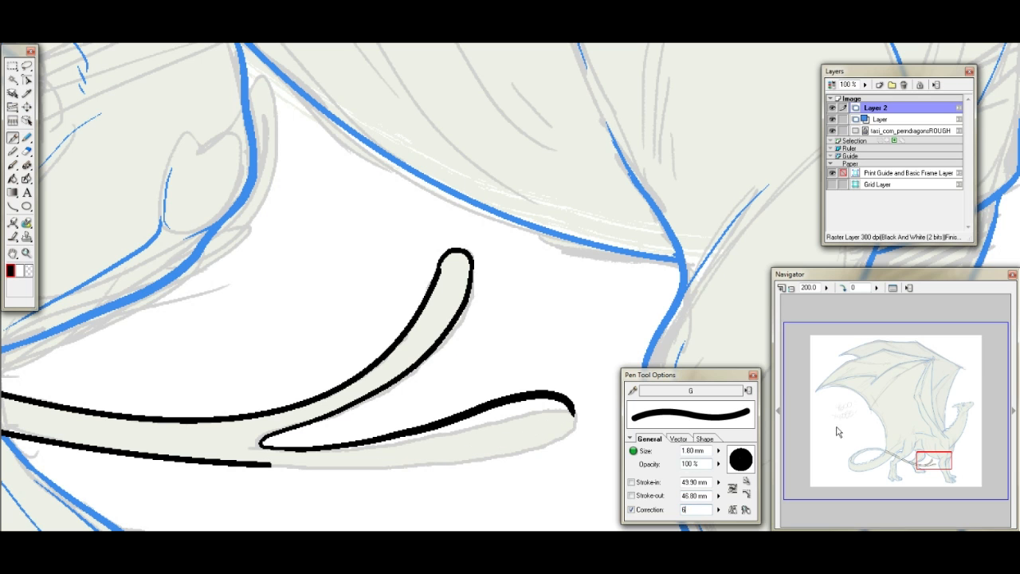
pyautogui.moveTo(926, 459); pyautogui.dragTo(926, 452)
pyautogui.click(843, 287)
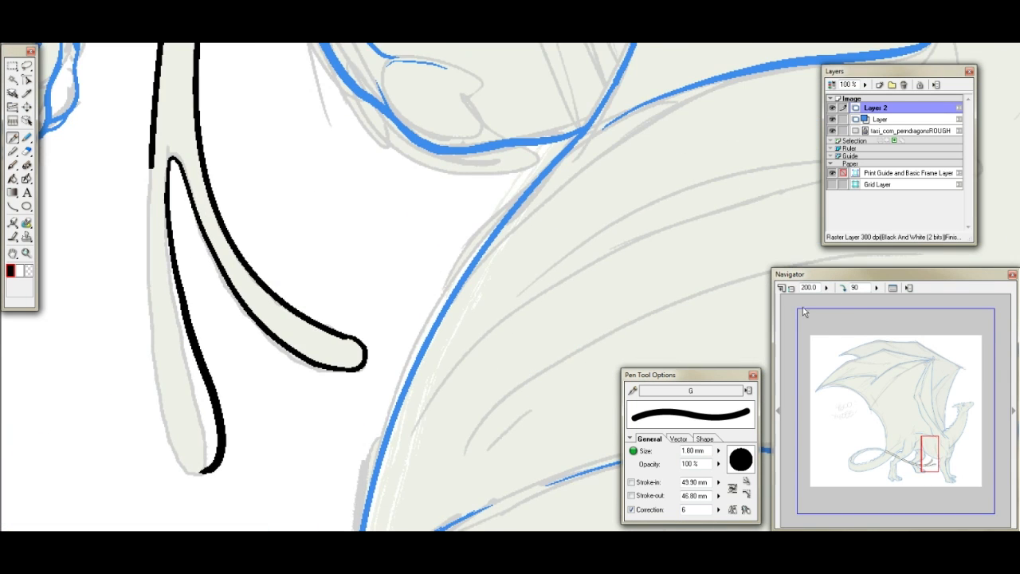
pyautogui.click(844, 288)
pyautogui.moveTo(935, 451); pyautogui.dragTo(924, 471)
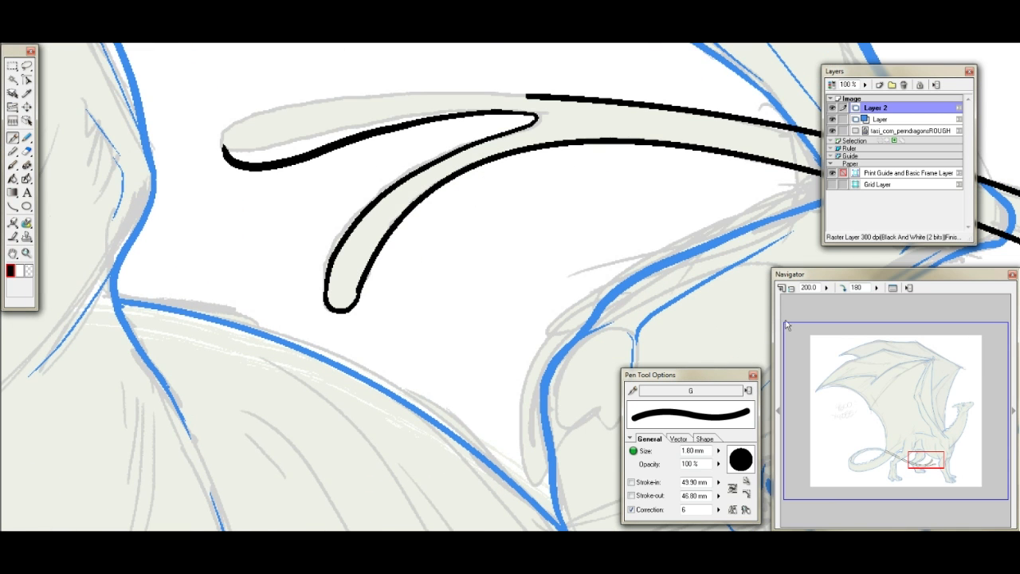
pyautogui.moveTo(228, 146)
pyautogui.mouseDown()
pyautogui.moveTo(243, 126)
pyautogui.moveTo(305, 105)
pyautogui.moveTo(397, 90)
pyautogui.moveTo(521, 96)
pyautogui.mouseUp()
pyautogui.hotkey('ctrl', 'z')
pyautogui.moveTo(243, 145)
pyautogui.mouseDown()
pyautogui.moveTo(294, 116)
pyautogui.moveTo(364, 100)
pyautogui.moveTo(548, 94)
pyautogui.mouseUp()
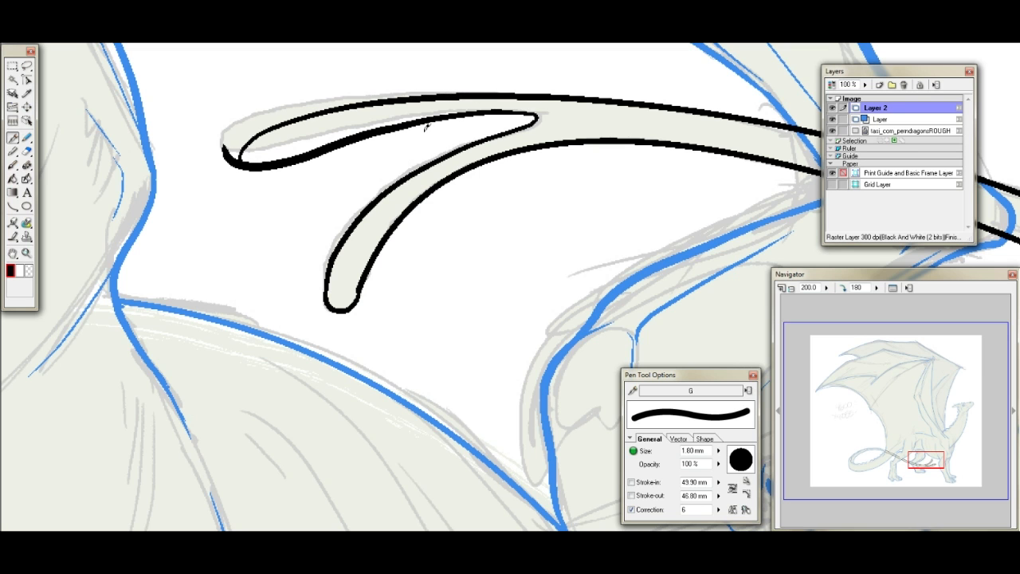
# - Thicken the lower prong's inner edge near the notch of the fork
pyautogui.moveTo(390, 130); pyautogui.dragTo(532, 112)
pyautogui.hotkey('ctrl', 'z')
pyautogui.moveTo(453, 113)
pyautogui.mouseDown()
pyautogui.moveTo(537, 118)
pyautogui.moveTo(516, 124)
pyautogui.mouseUp()
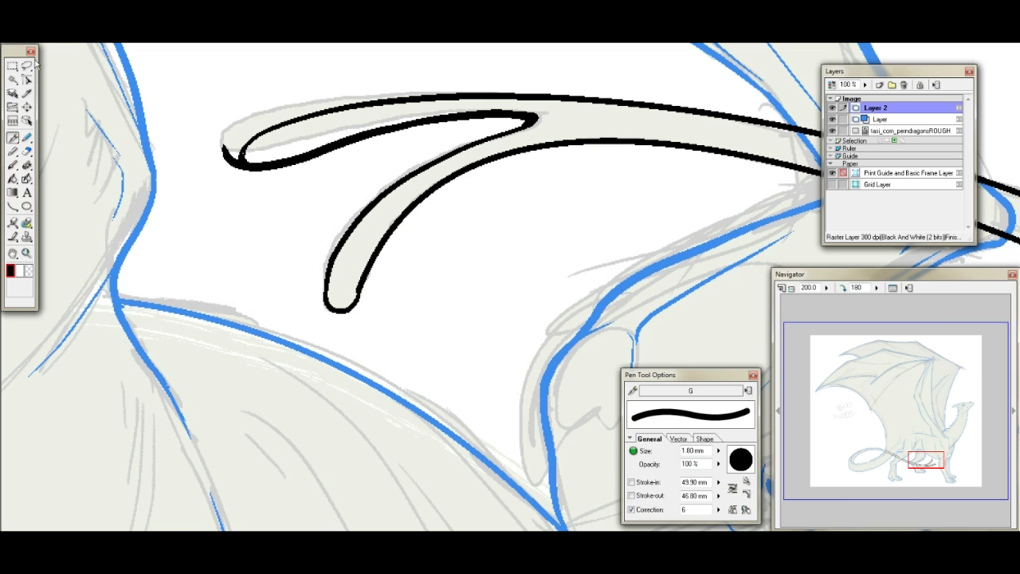
# - Erase the overshooting line at the lower prong's tip and thin its inner edge with the Small eraser
pyautogui.click(26, 151)
pyautogui.moveTo(226, 153); pyautogui.dragTo(226, 137)
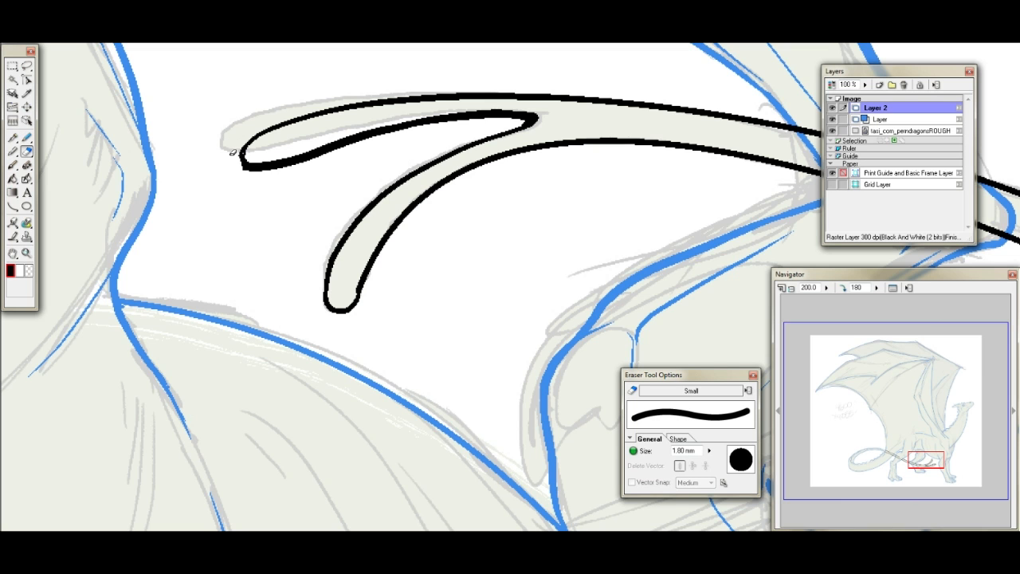
pyautogui.moveTo(263, 158)
pyautogui.mouseDown()
pyautogui.moveTo(338, 133)
pyautogui.moveTo(525, 115)
pyautogui.mouseUp()
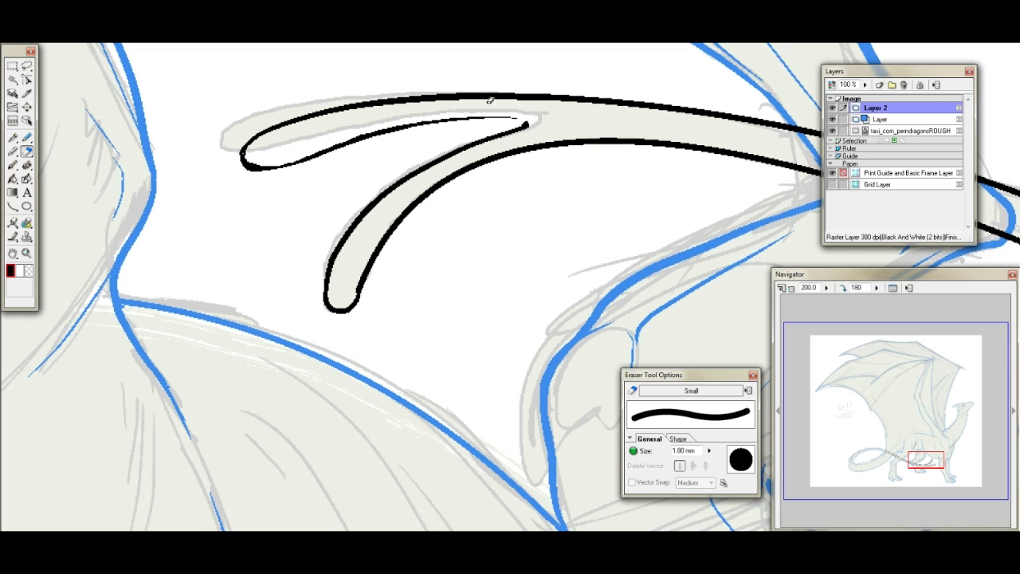
# - Set the pen's correction to 4 and re-ink the lower prong's thinned inner edge from the tip to the notch
pyautogui.click(13, 138)
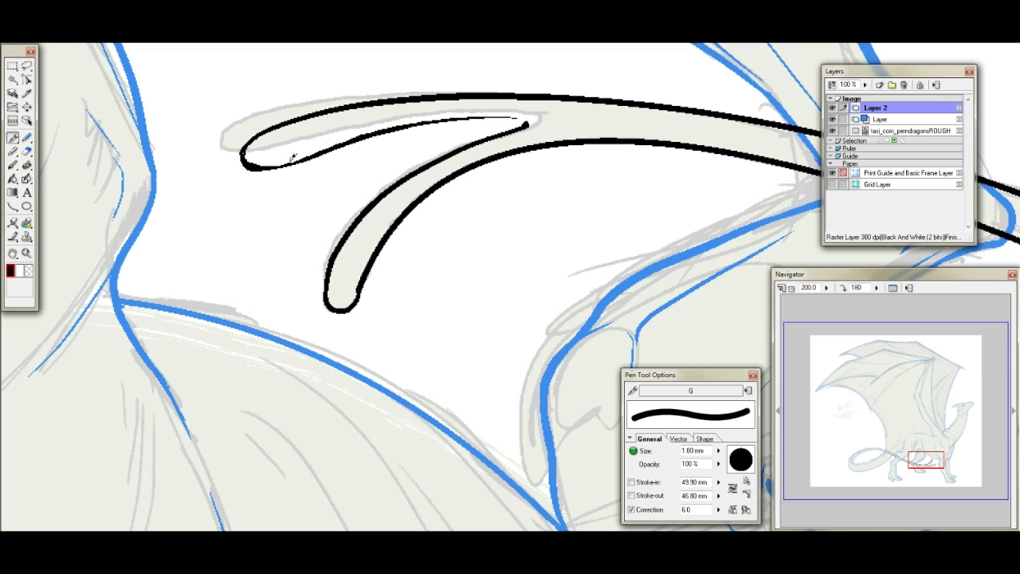
pyautogui.moveTo(275, 164)
pyautogui.mouseDown()
pyautogui.moveTo(386, 123)
pyautogui.moveTo(529, 121)
pyautogui.mouseUp()
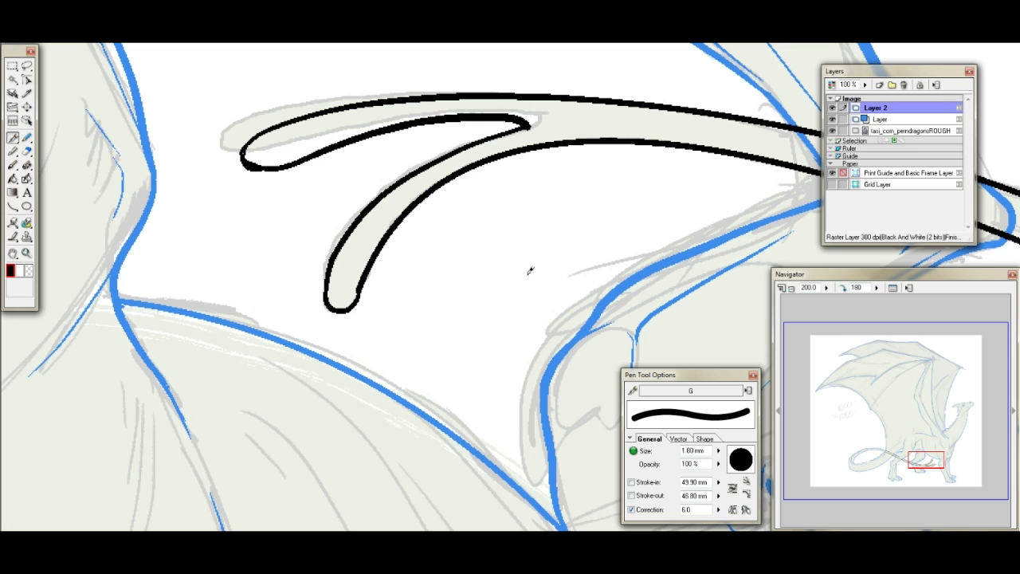
pyautogui.hotkey('ctrl', 'z')
pyautogui.write('4')
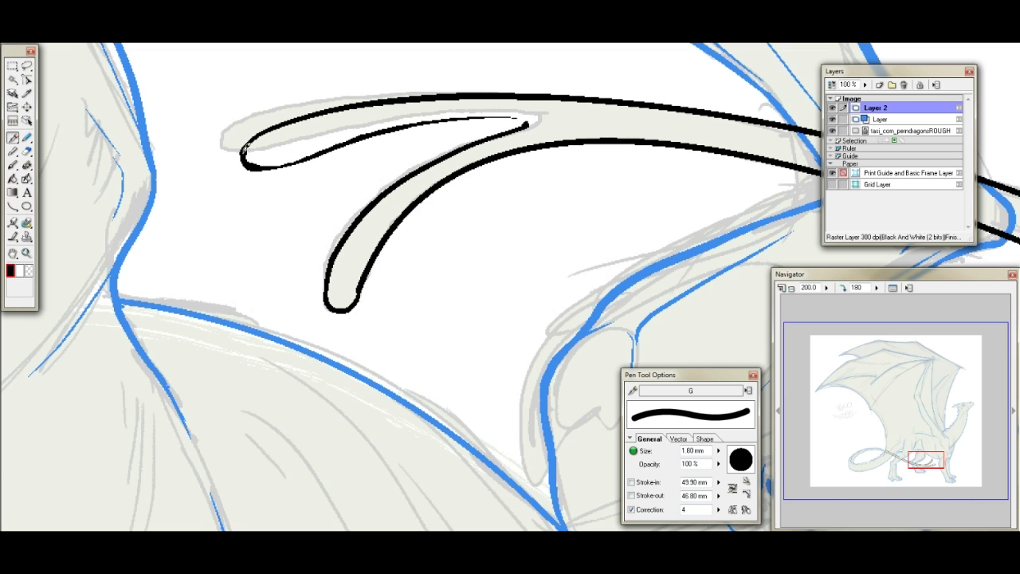
pyautogui.moveTo(254, 166)
pyautogui.mouseDown()
pyautogui.moveTo(424, 116)
pyautogui.moveTo(524, 117)
pyautogui.mouseUp()
pyautogui.moveTo(254, 168)
pyautogui.mouseDown()
pyautogui.moveTo(283, 167)
pyautogui.moveTo(381, 134)
pyautogui.mouseUp()
pyautogui.hotkey('ctrl', 'z')
pyautogui.moveTo(254, 166)
pyautogui.mouseDown()
pyautogui.moveTo(291, 164)
pyautogui.moveTo(339, 145)
pyautogui.mouseUp()
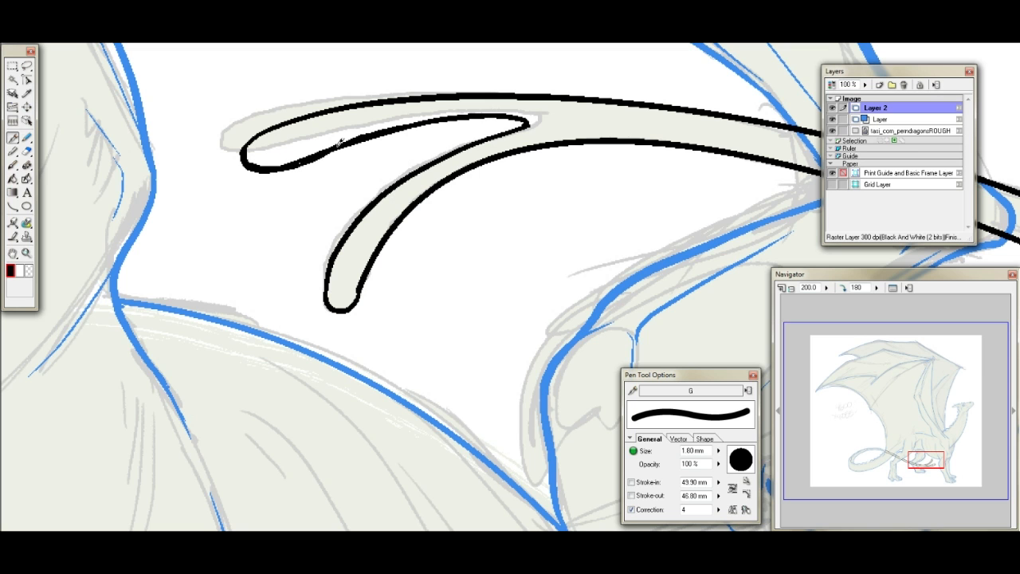
pyautogui.moveTo(405, 120); pyautogui.dragTo(465, 141)
# - Thicken the upper prong's outer edge near its tip and trim the excess ink with the eraser
pyautogui.moveTo(362, 294); pyautogui.dragTo(396, 208)
pyautogui.click(26, 150)
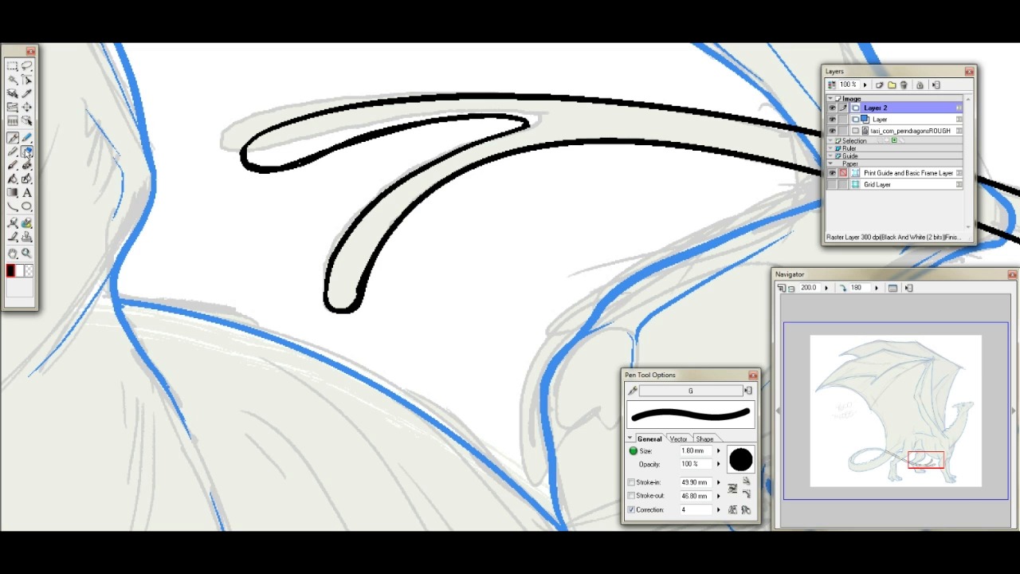
pyautogui.moveTo(367, 251); pyautogui.dragTo(360, 274)
pyautogui.hotkey('ctrl', 'z')
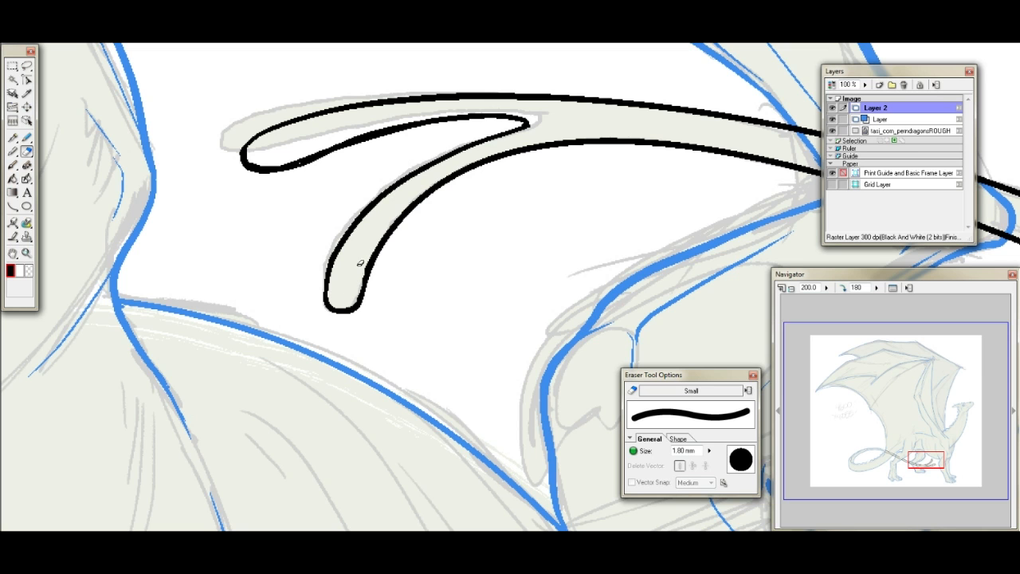
# - Smooth the lower prong's inner edge by drawing a 0.43 mm curve over it with the Curve tool
pyautogui.click(13, 137)
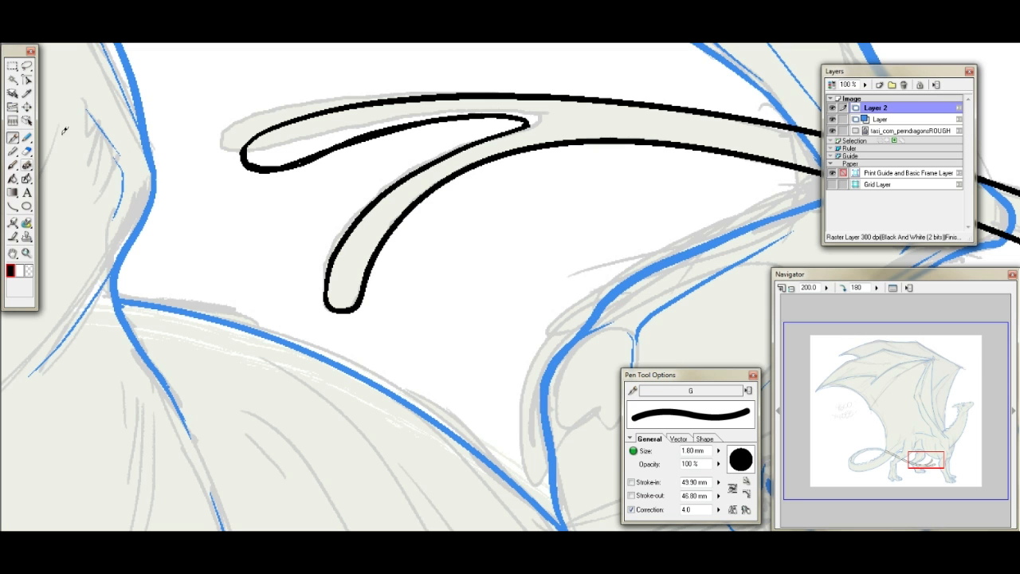
pyautogui.click(13, 206)
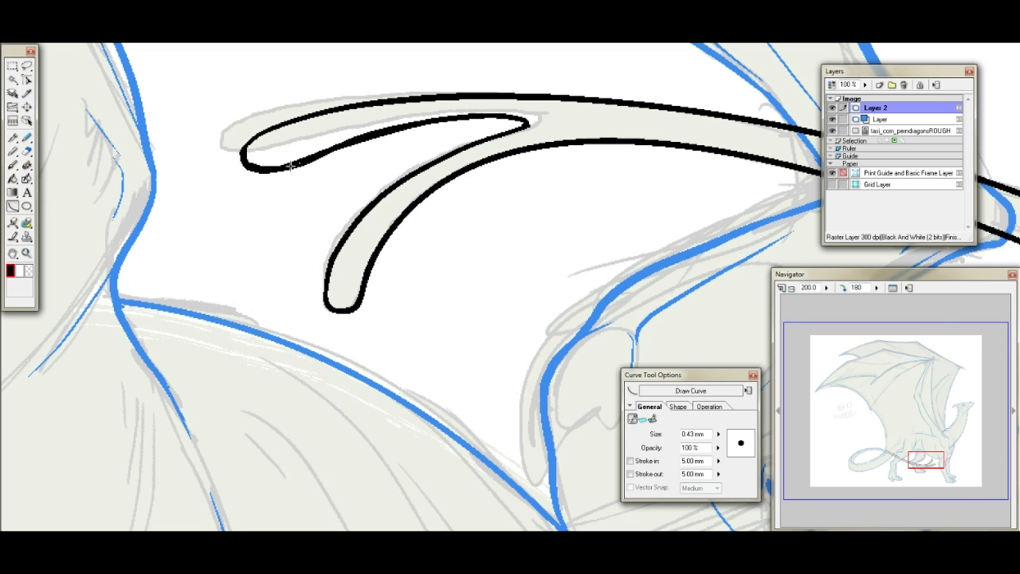
pyautogui.moveTo(295, 165); pyautogui.dragTo(501, 117)
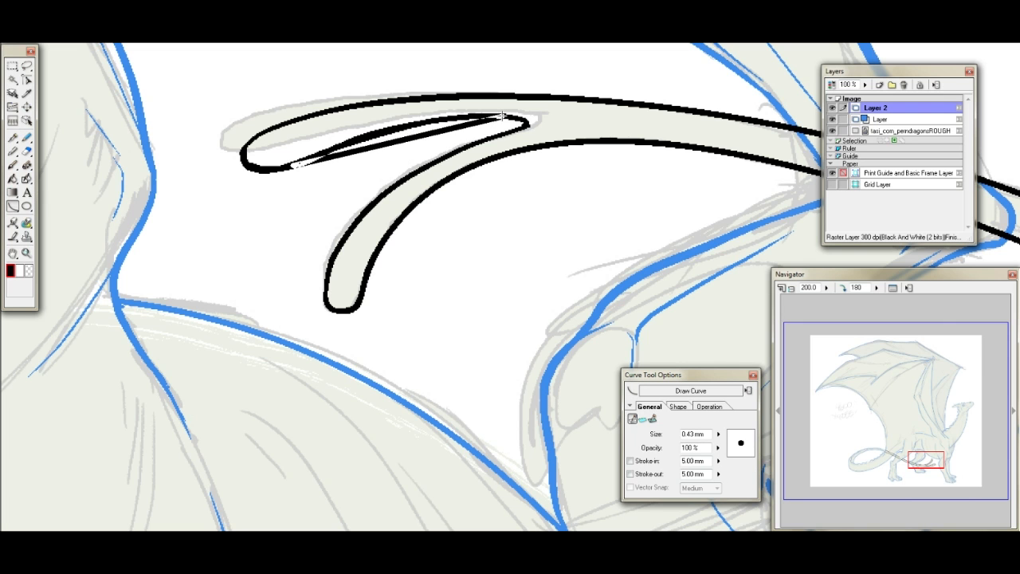
pyautogui.click(373, 121)
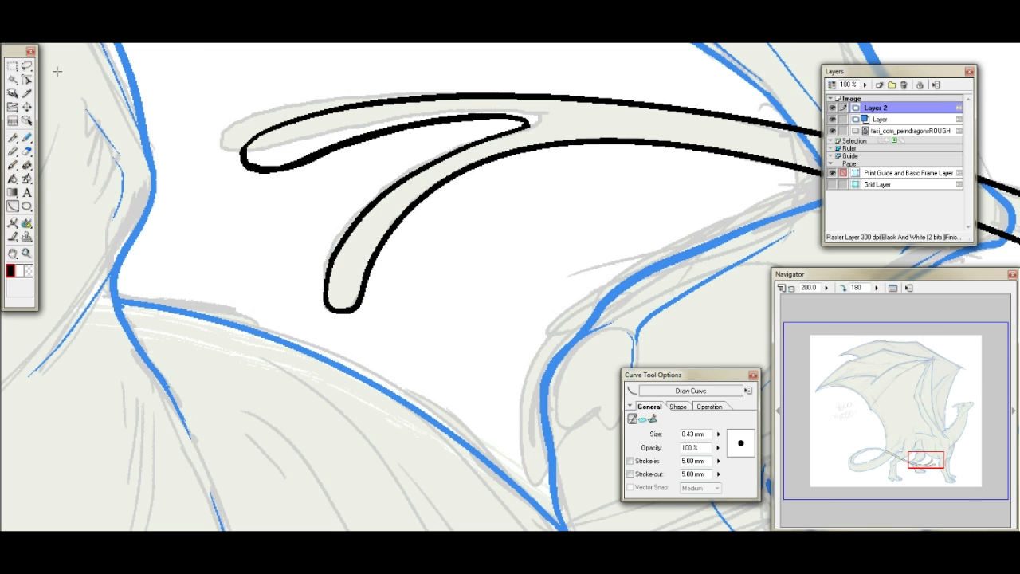
# - Select the body area with the Magic Wand on the line art layer, clear the overlapping tail lines on Layer 2 and deselect
pyautogui.click(843, 288)
pyautogui.click(855, 288)
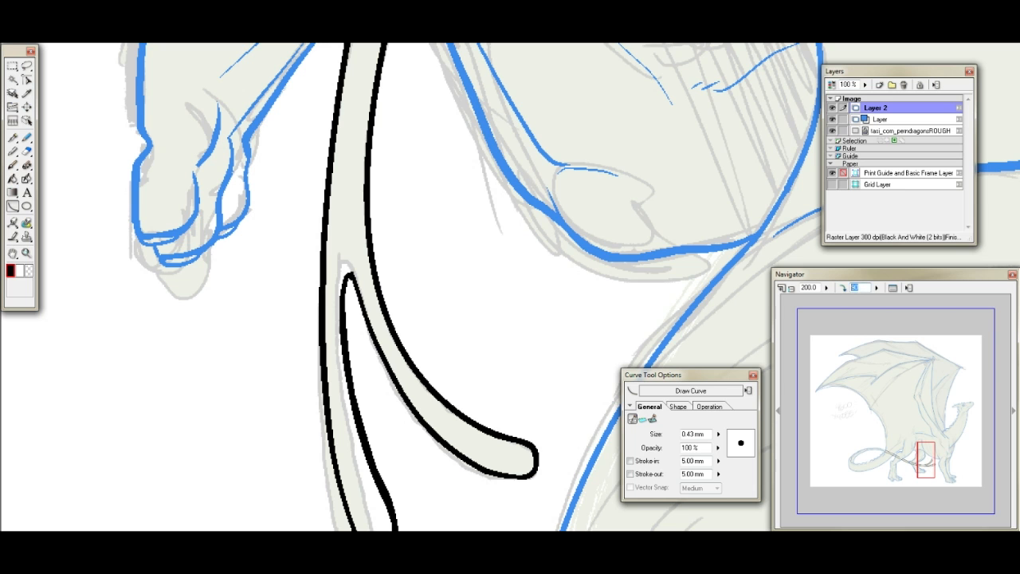
pyautogui.write('0')
pyautogui.press('Return')
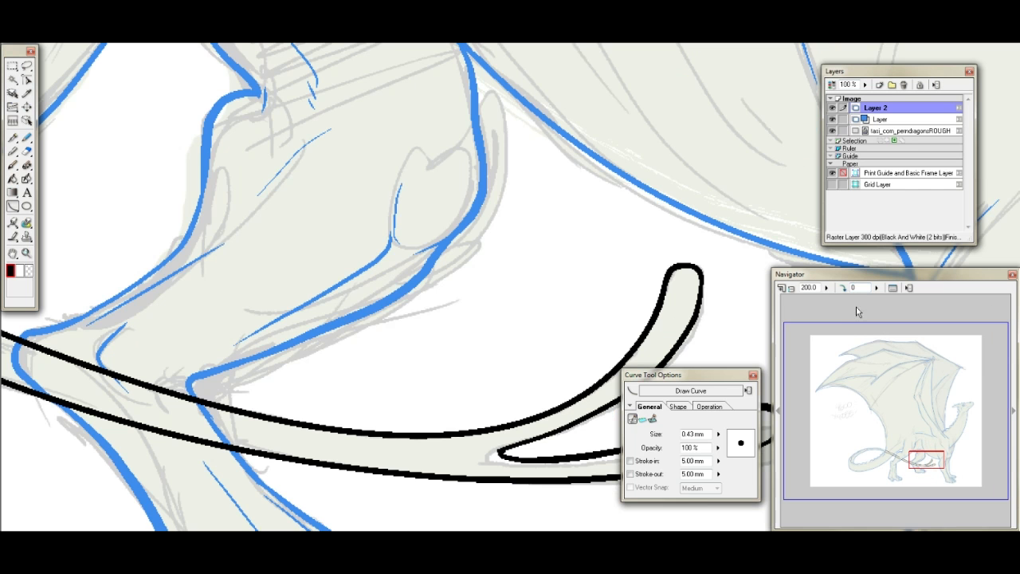
pyautogui.write('25')
pyautogui.press('Return')
pyautogui.moveTo(915, 423); pyautogui.dragTo(928, 405)
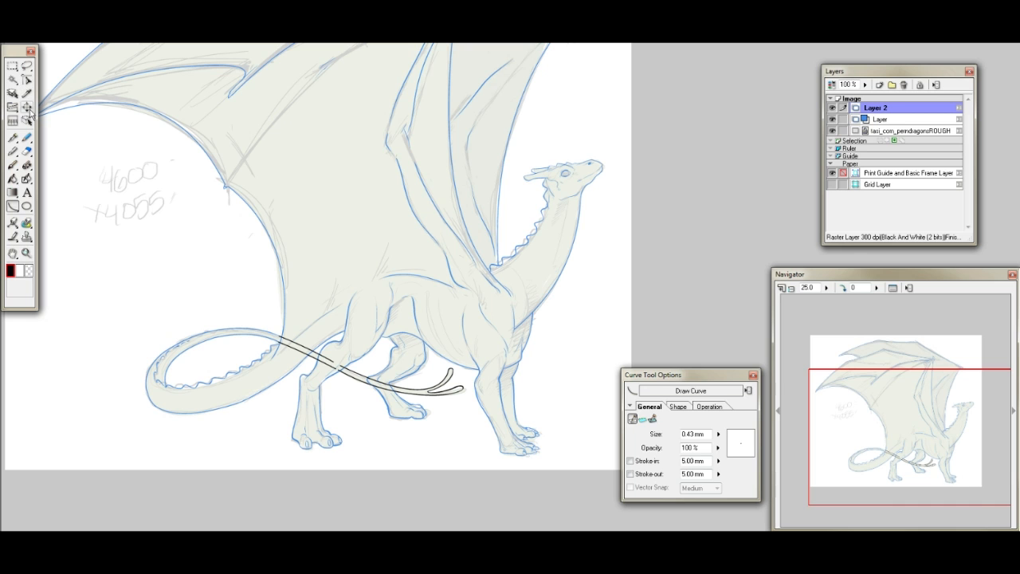
pyautogui.click(13, 79)
pyautogui.click(896, 117)
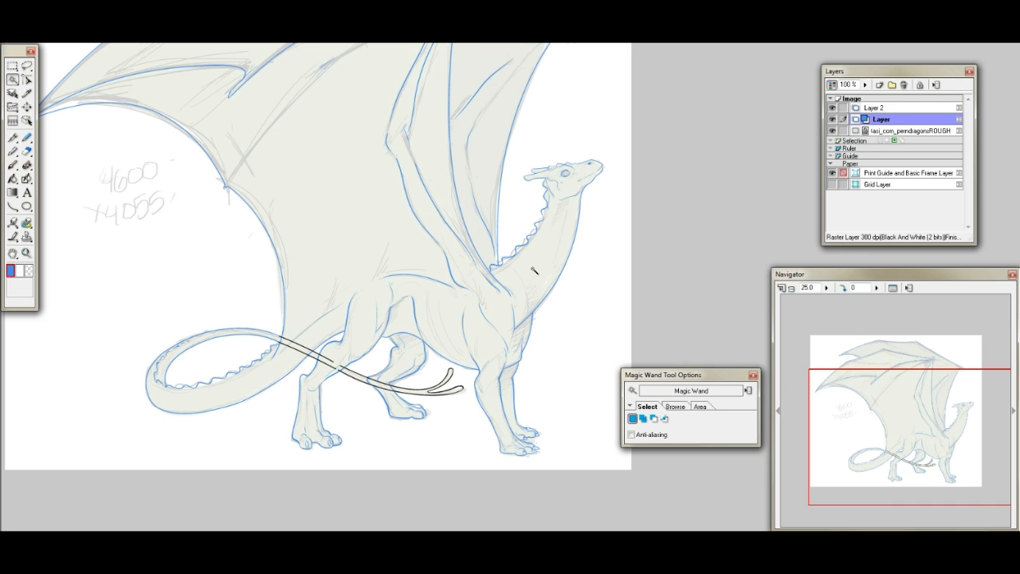
pyautogui.click(529, 271)
pyautogui.click(868, 108)
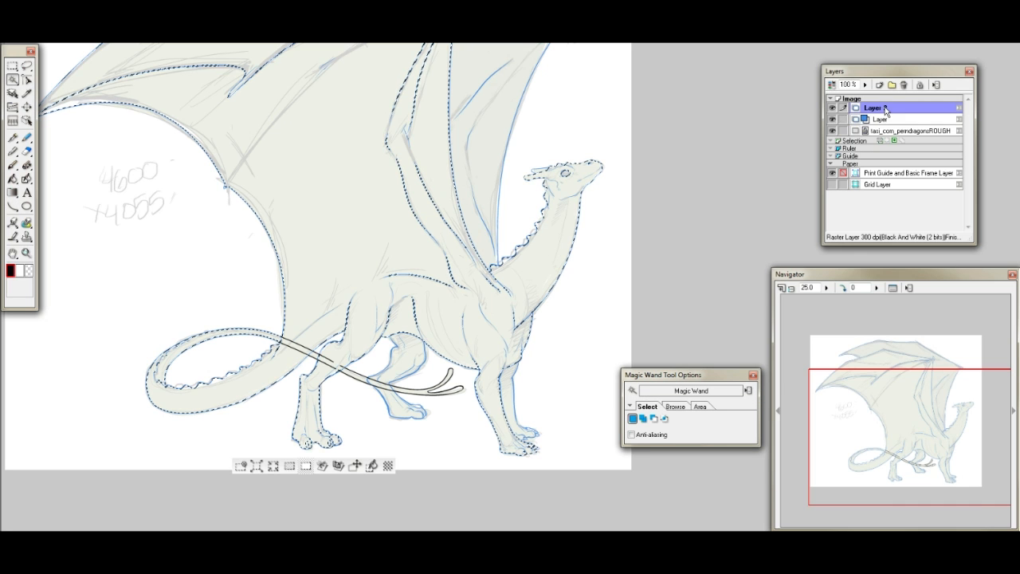
pyautogui.hotkey('ctrl', 'd')
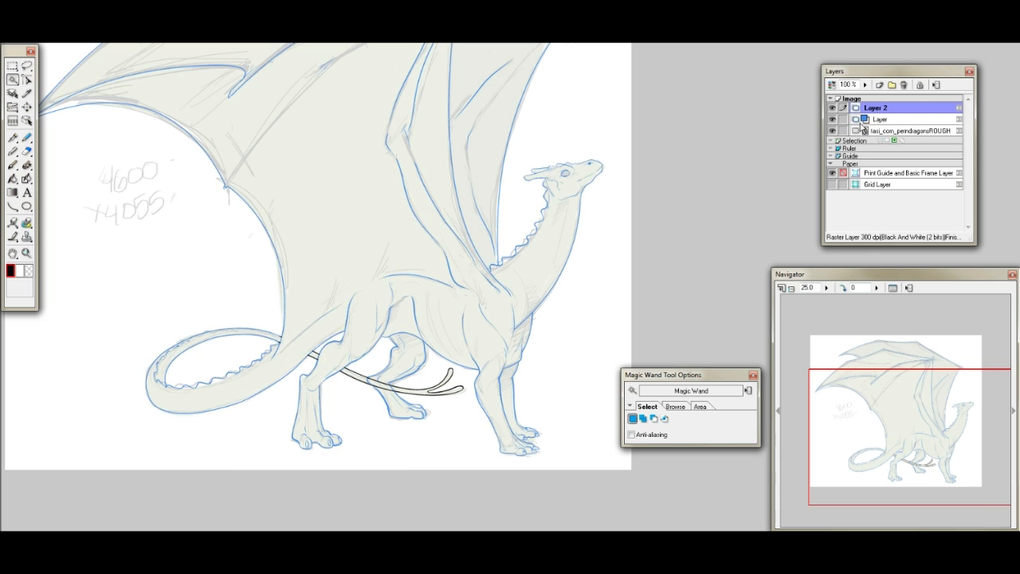
# - Select the far hind leg's area on the line art layer, clear the tail lines inside it on Layer 2 and deselect
pyautogui.click(893, 119)
pyautogui.click(404, 351)
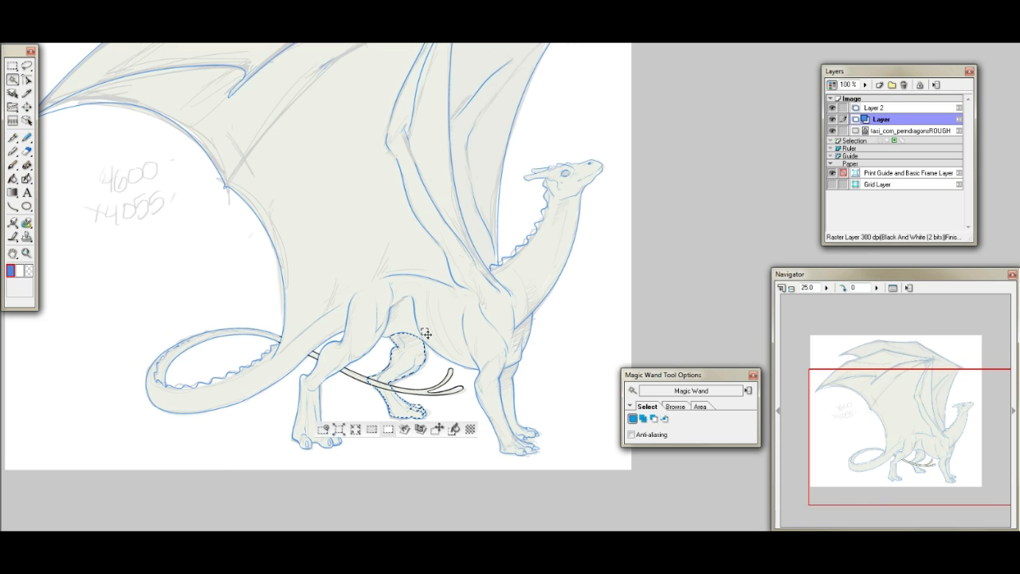
pyautogui.click(863, 110)
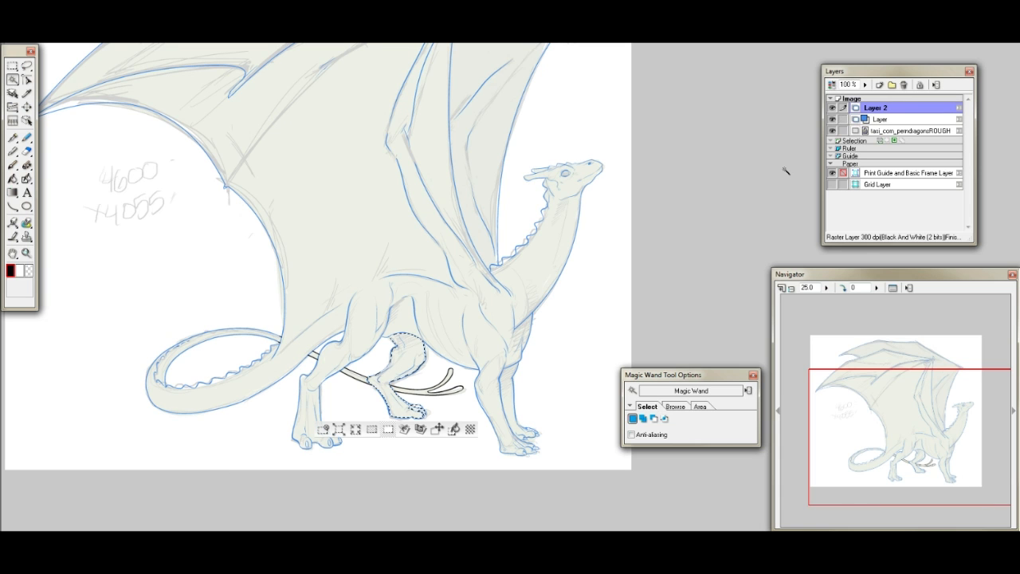
pyautogui.hotkey('ctrl', 'd')
# - Merge Layer 2 into the line art layer below, display the line art in black again and activate the Pen tool
pyautogui.hotkey('ctrl', 'e')
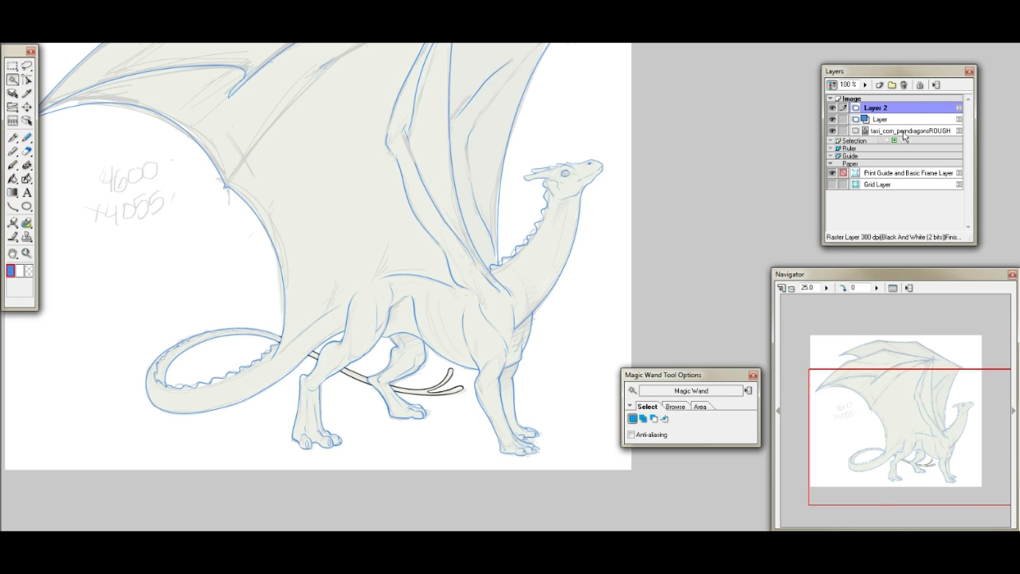
pyautogui.moveTo(892, 378); pyautogui.dragTo(876, 375)
pyautogui.click(835, 107)
pyautogui.moveTo(936, 387); pyautogui.dragTo(953, 400)
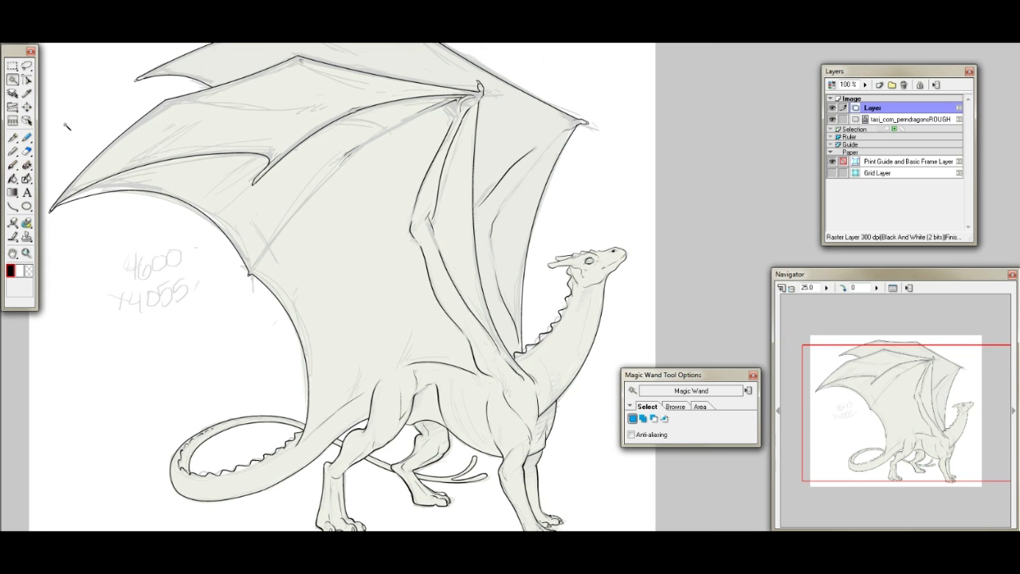
pyautogui.click(12, 138)
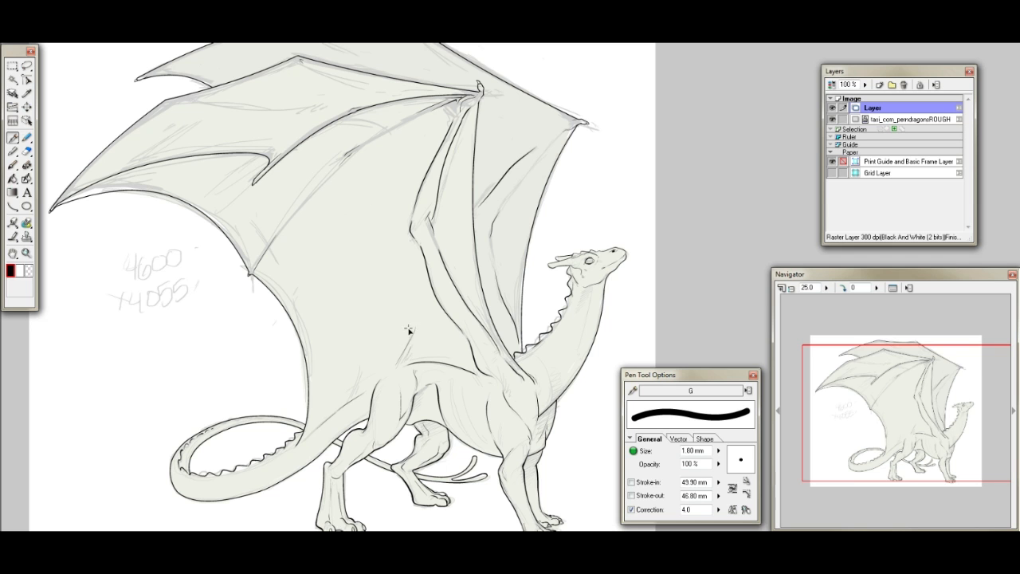
# - Inspect the finished line art at 50% zoom along the neck, body, legs and tail for places needing touch-up
pyautogui.click(929, 428)
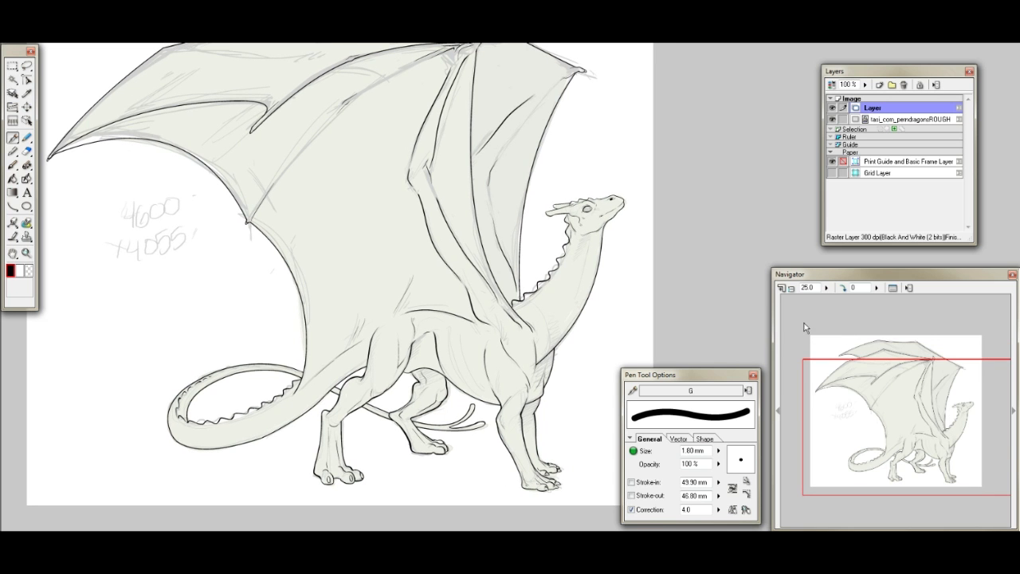
pyautogui.click(807, 287)
pyautogui.write('50')
pyautogui.press('Return')
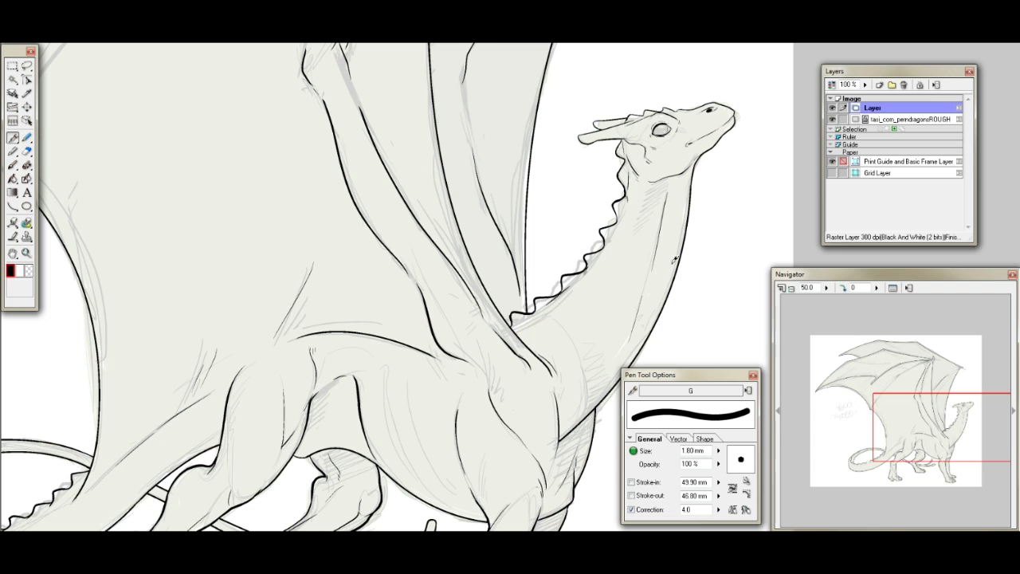
pyautogui.moveTo(940, 408); pyautogui.dragTo(947, 410)
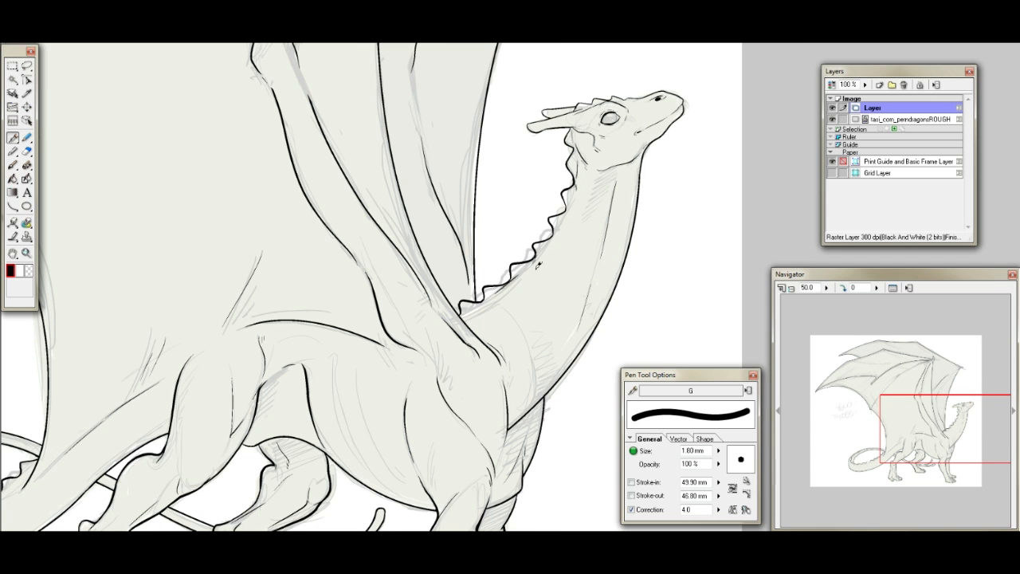
pyautogui.moveTo(535, 271); pyautogui.dragTo(603, 313)
pyautogui.moveTo(945, 415); pyautogui.dragTo(941, 433)
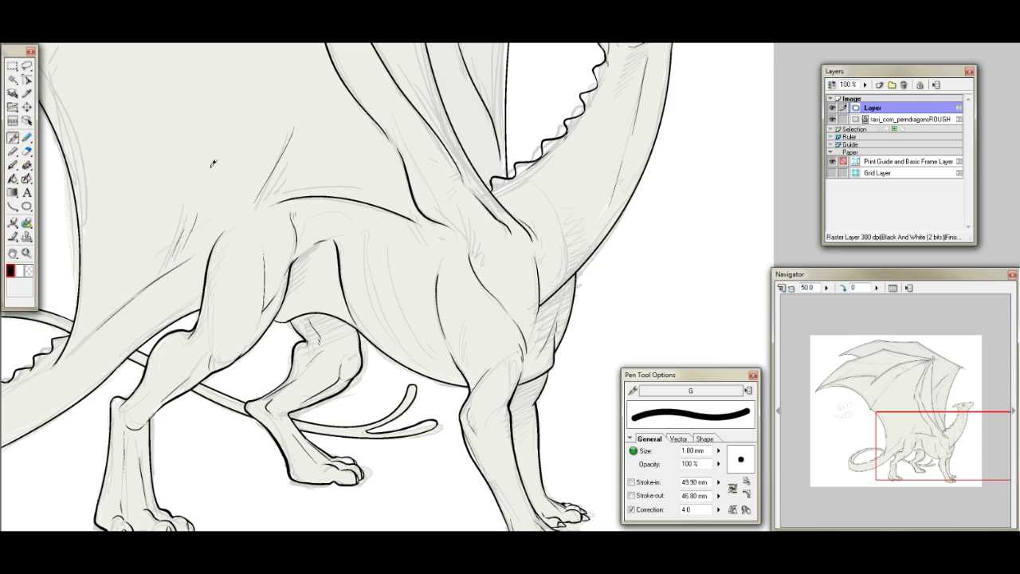
pyautogui.click(29, 150)
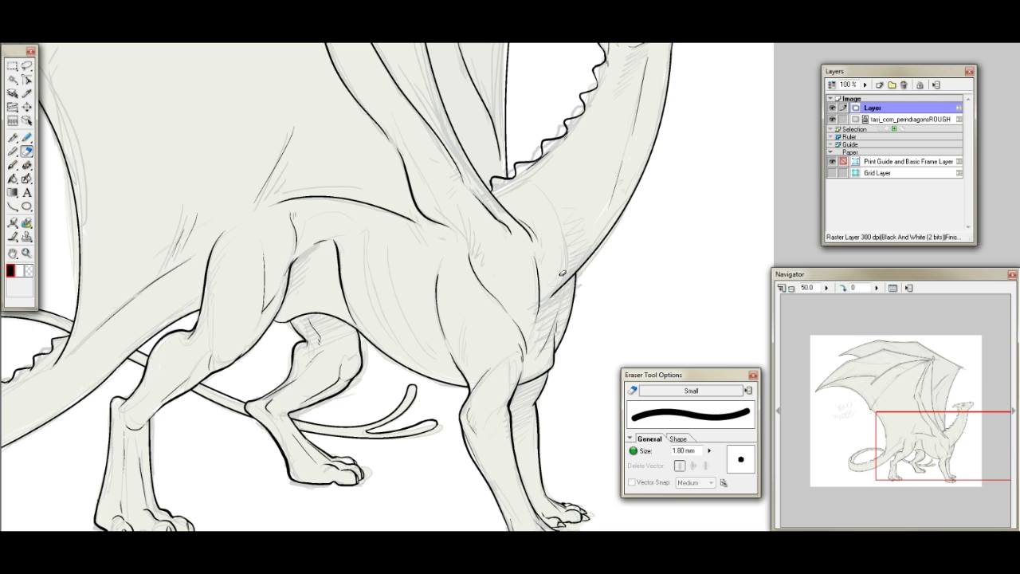
pyautogui.moveTo(903, 451)
pyautogui.mouseDown()
pyautogui.moveTo(897, 470)
pyautogui.moveTo(836, 464)
pyautogui.moveTo(881, 462)
pyautogui.moveTo(859, 465)
pyautogui.mouseUp()
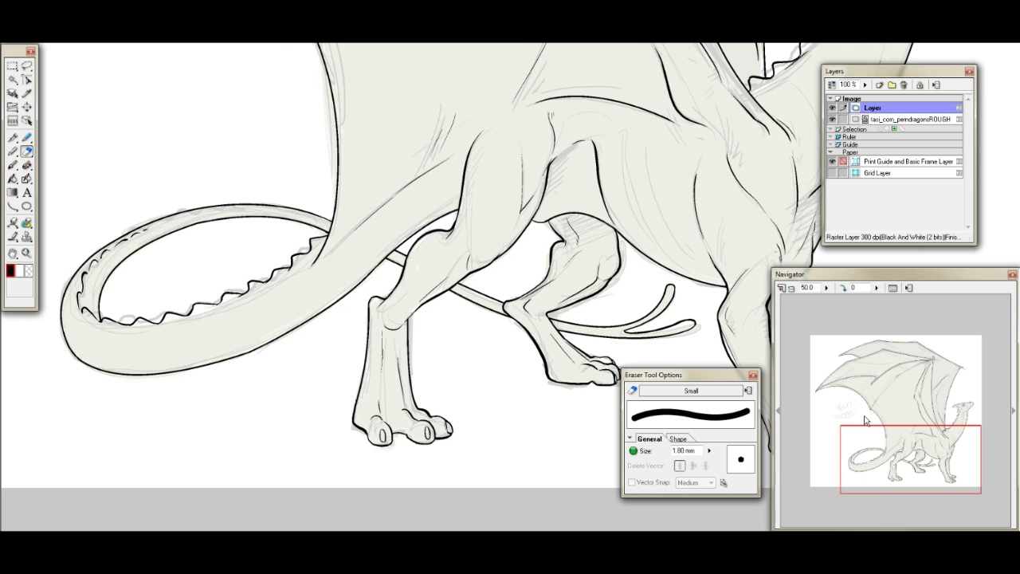
pyautogui.click(13, 137)
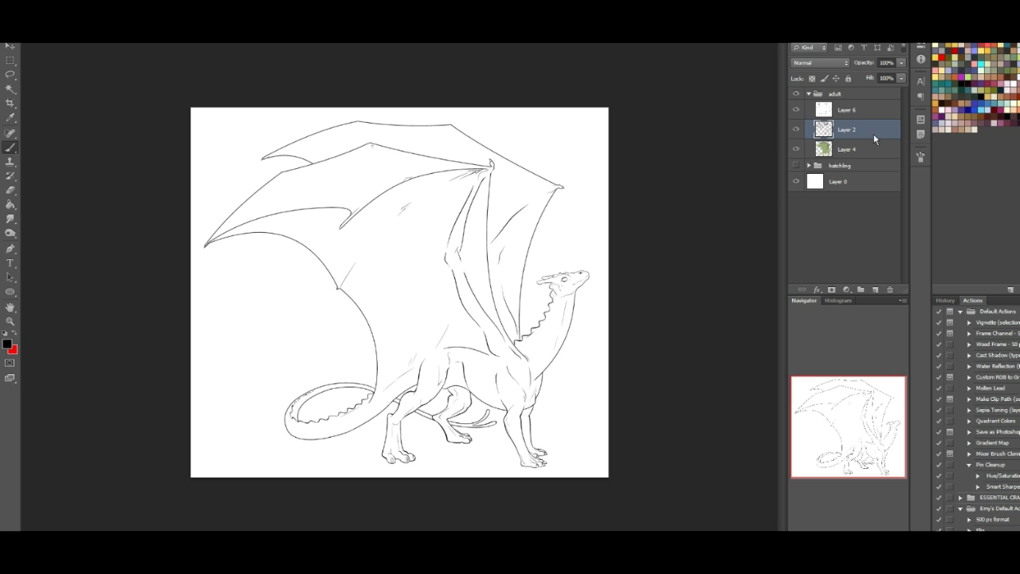
# - In Photoshop, select the white areas of the line art on Layer 6 with the Magic Wand and delete them
pyautogui.click(11, 91)
pyautogui.click(372, 181)
pyautogui.hotkey('ctrl', 'd')
pyautogui.click(822, 113)
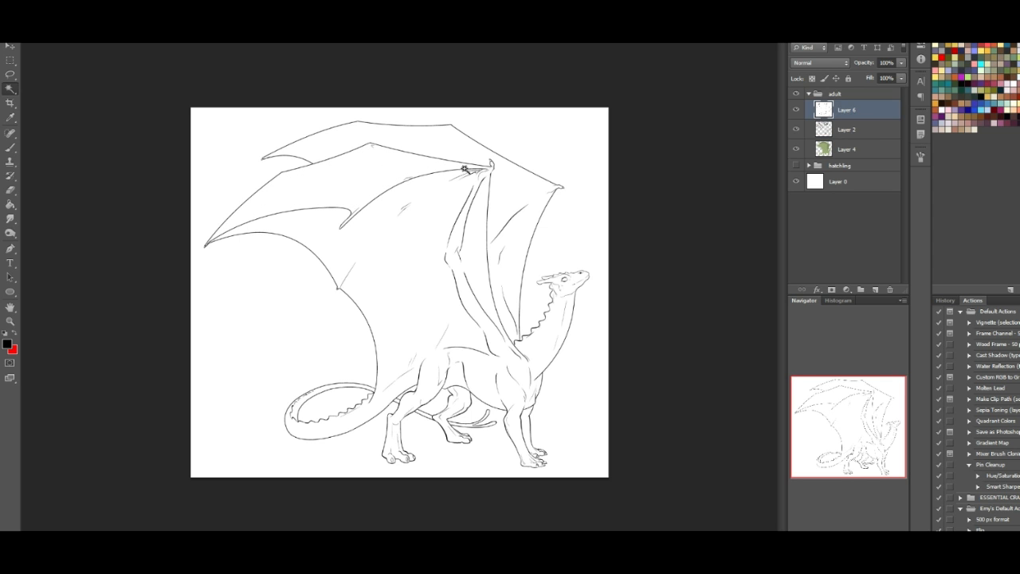
pyautogui.click(409, 210)
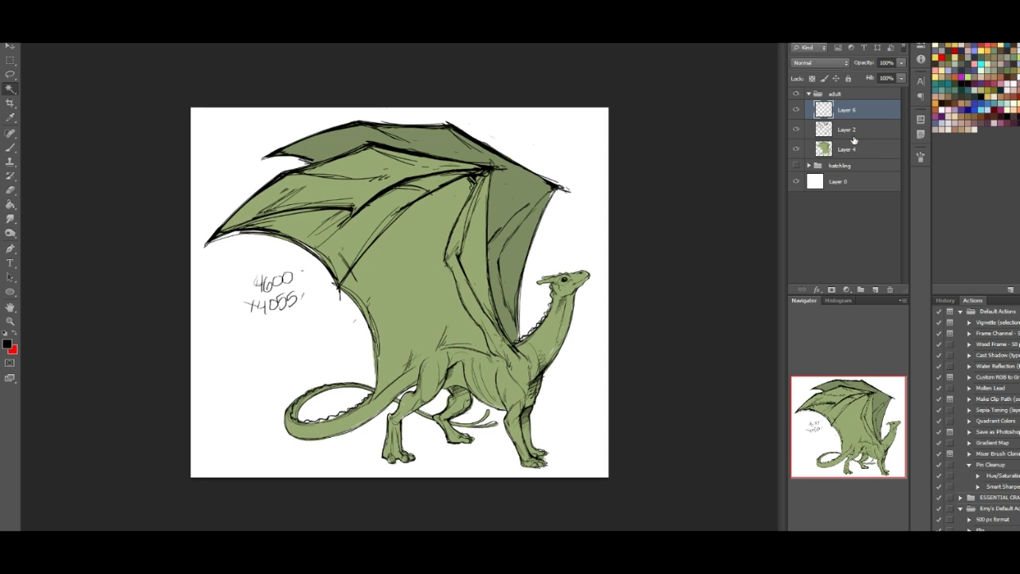
# - Delete the green colour layer, Layer 4, and rename Layer 2 as "sketch"
pyautogui.click(852, 136)
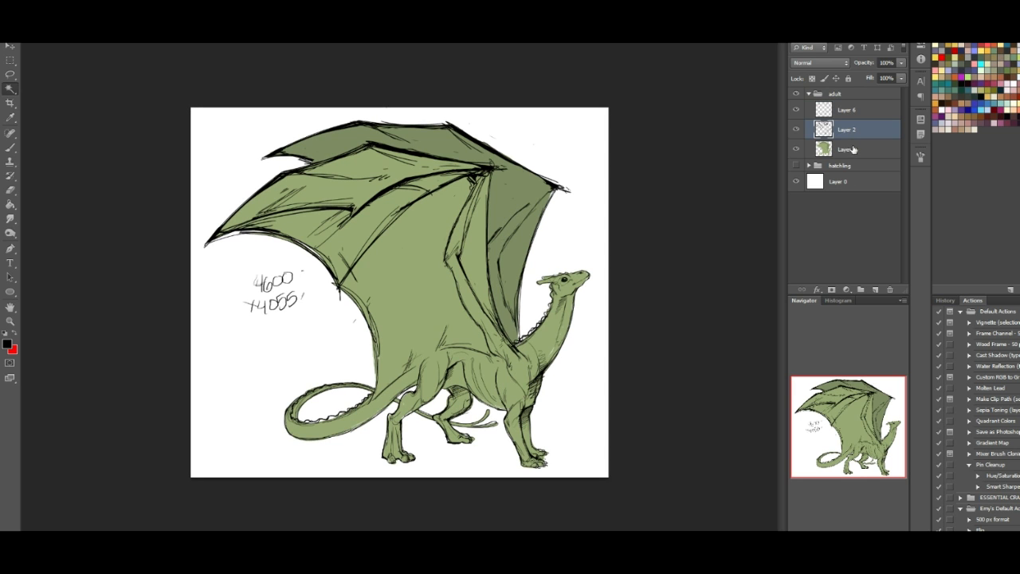
pyautogui.moveTo(855, 152); pyautogui.dragTo(889, 290)
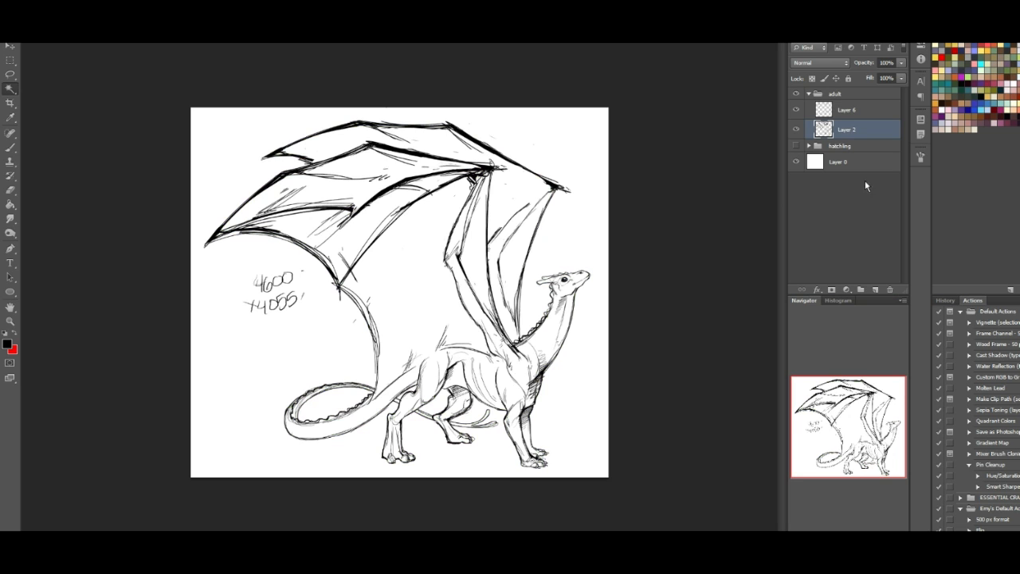
pyautogui.doubleClick(845, 130)
pyautogui.write('sketch')
pyautogui.press('Return')
# - Lock and hide the sketch layer and make the line art layer, Layer 6, active
pyautogui.click(848, 78)
pyautogui.click(795, 130)
pyautogui.click(858, 116)
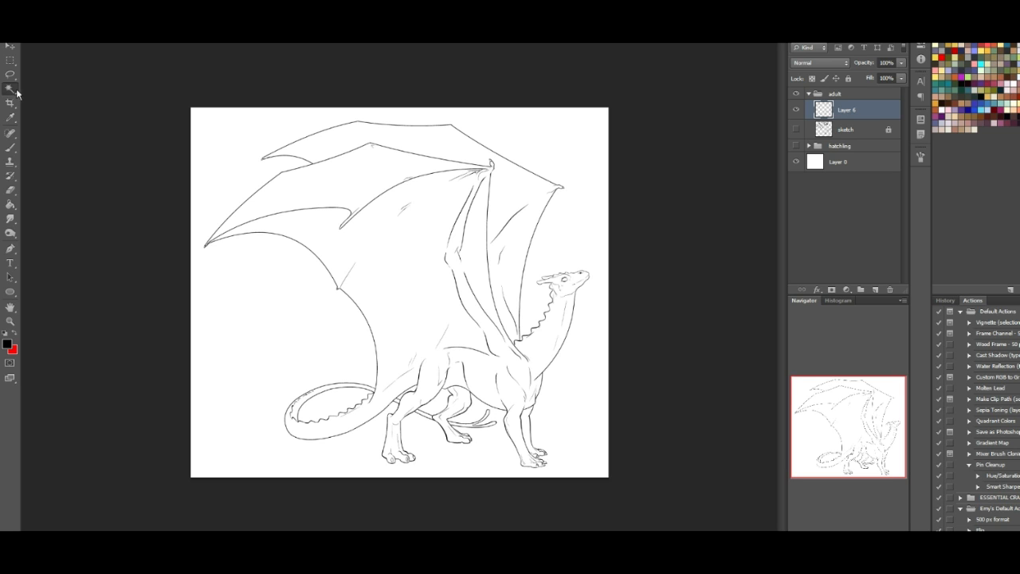
# - Lock the line art layer, pick a golden tan colour, and Magic Wand-select the background around the dragon, including the leg and tail gaps
pyautogui.click(849, 79)
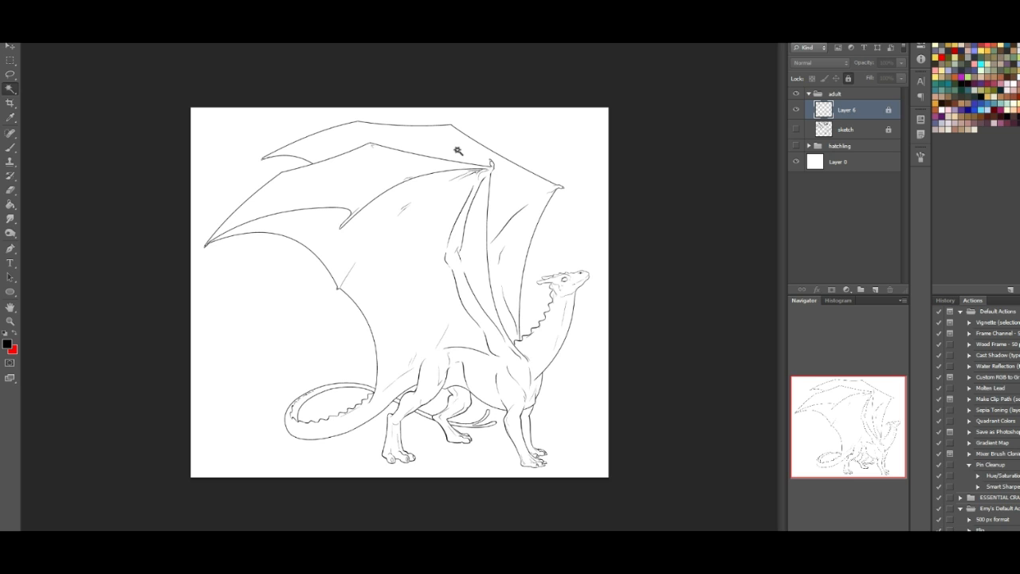
pyautogui.click(947, 45)
pyautogui.click(256, 159)
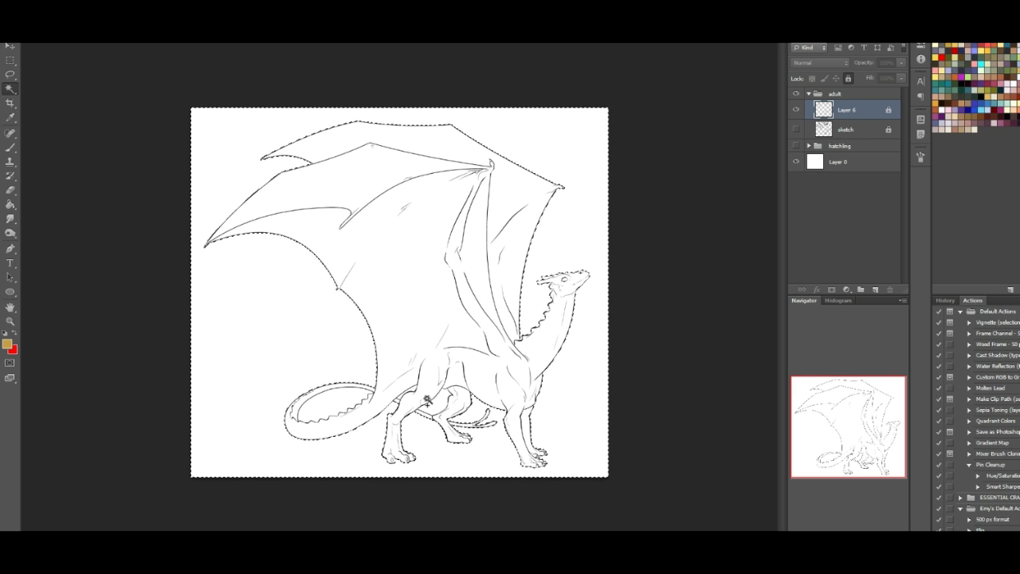
pyautogui.click(445, 401)
pyautogui.click(343, 402)
pyautogui.keyDown('shift'); pyautogui.click(418, 388); pyautogui.keyUp('shift')
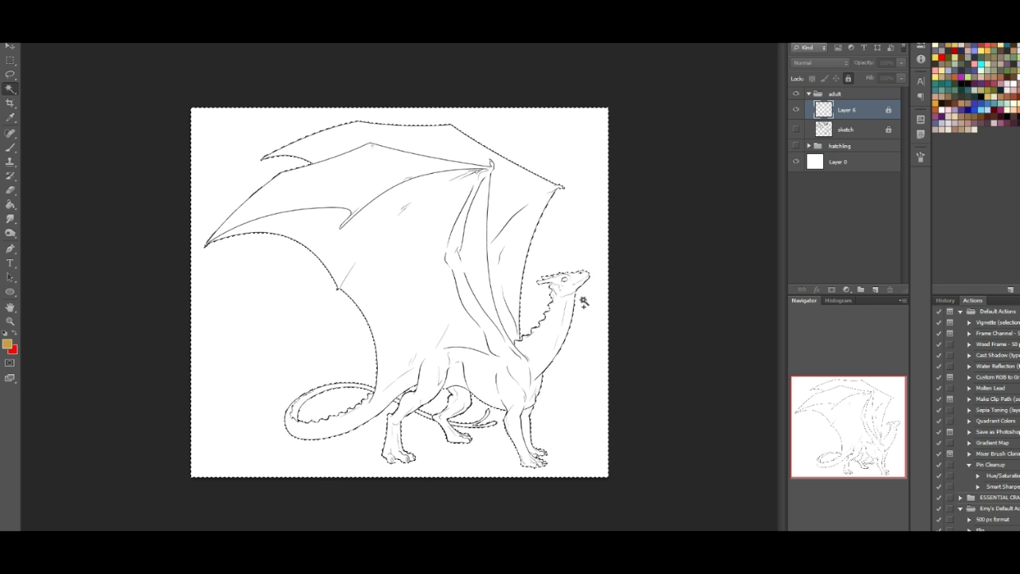
# - Add a new layer between the line art and sketch layers and fill the whole dragon silhouette with golden tan
pyautogui.click(10, 204)
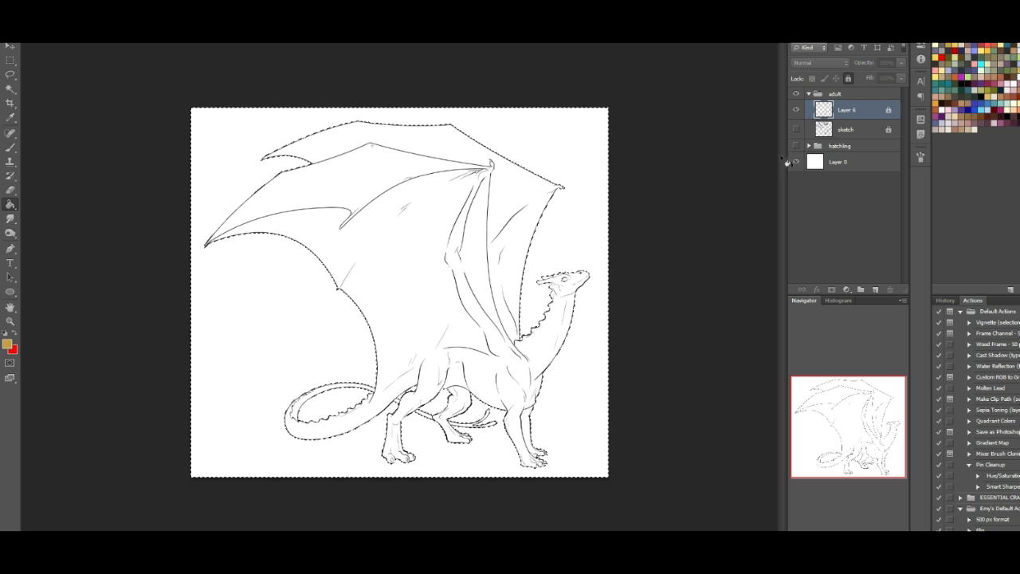
pyautogui.click(841, 130)
pyautogui.click(875, 290)
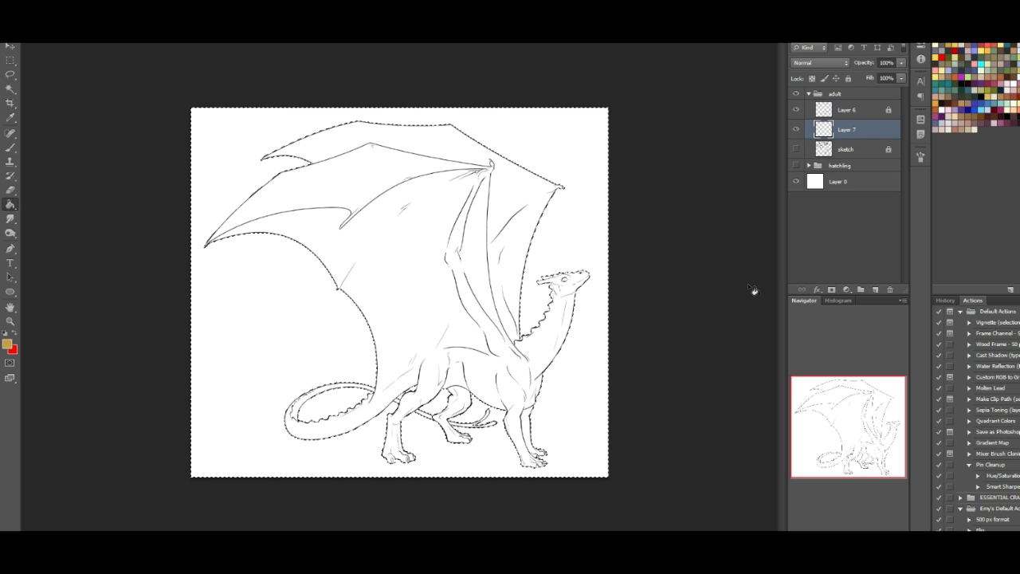
pyautogui.click(496, 200)
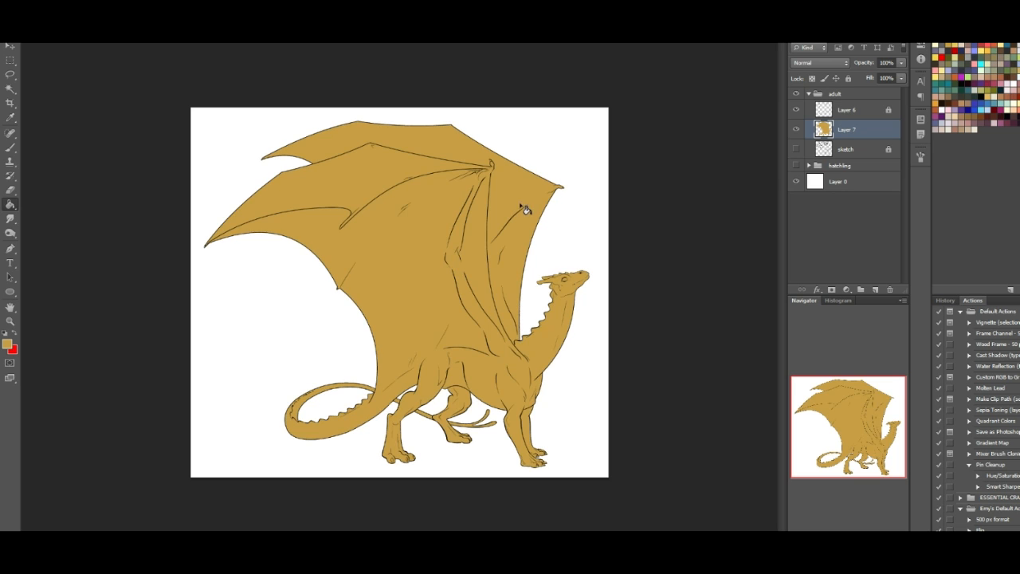
# - Choose the soft round 200 px preset for the Brush tool
pyautogui.press('b')
pyautogui.click(56, 43)
pyautogui.click(64, 169)
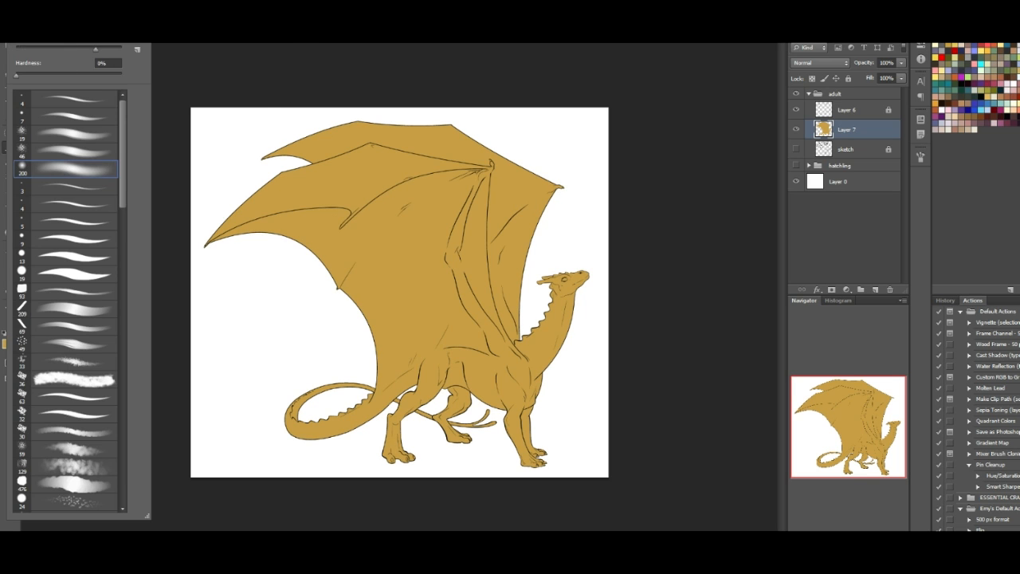
pyautogui.click(259, 116)
# - Lock the golden base layer, add a new layer above it, and fill that layer with the default black
pyautogui.click(6, 331)
pyautogui.click(10, 204)
pyautogui.click(849, 78)
pyautogui.click(875, 289)
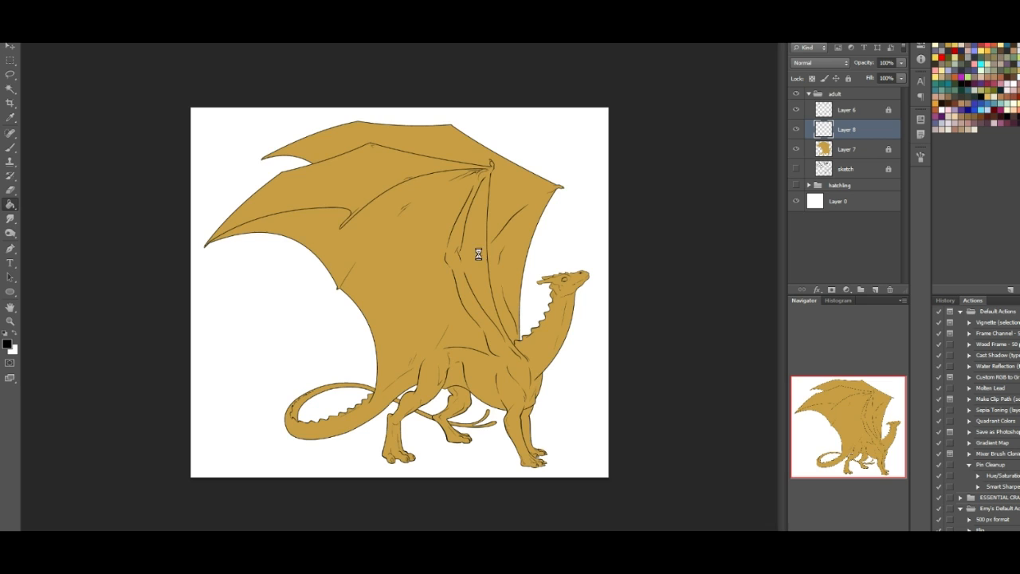
pyautogui.click(398, 220)
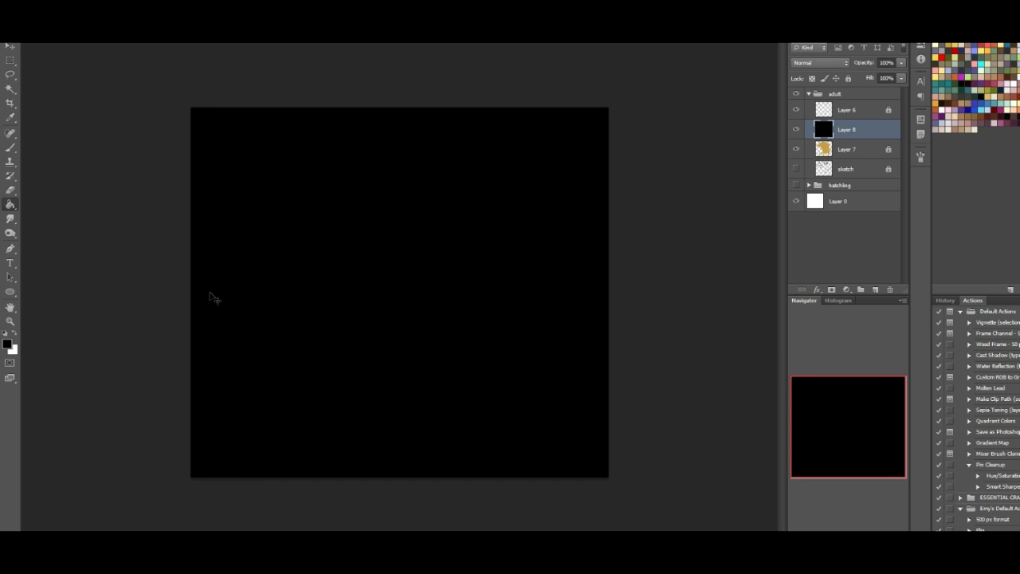
# - Lighten the black fill layer to a medium grey with a Hue/Saturation lightness adjustment
pyautogui.hotkey('ctrl', 'u')
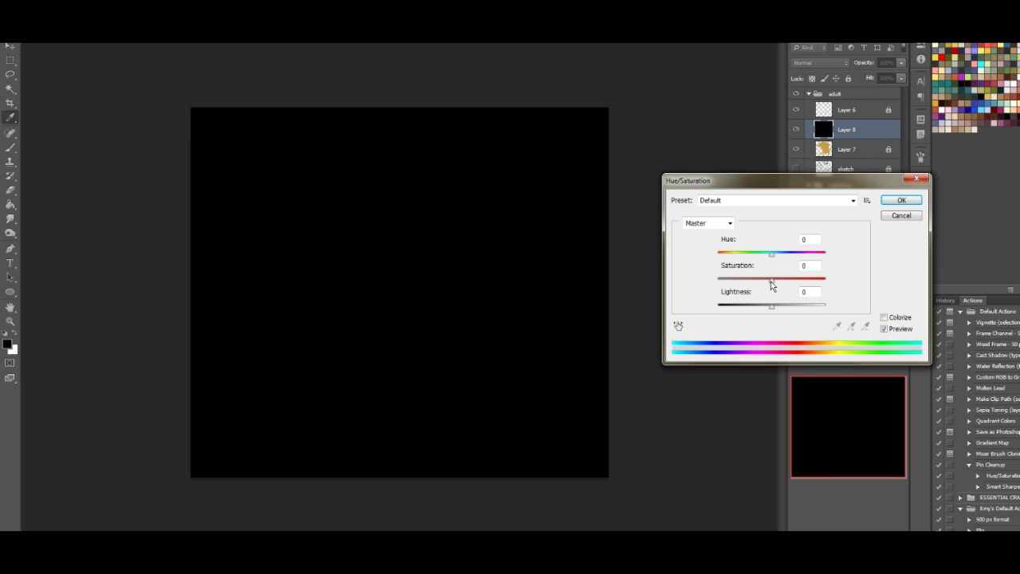
pyautogui.moveTo(775, 307); pyautogui.dragTo(794, 309)
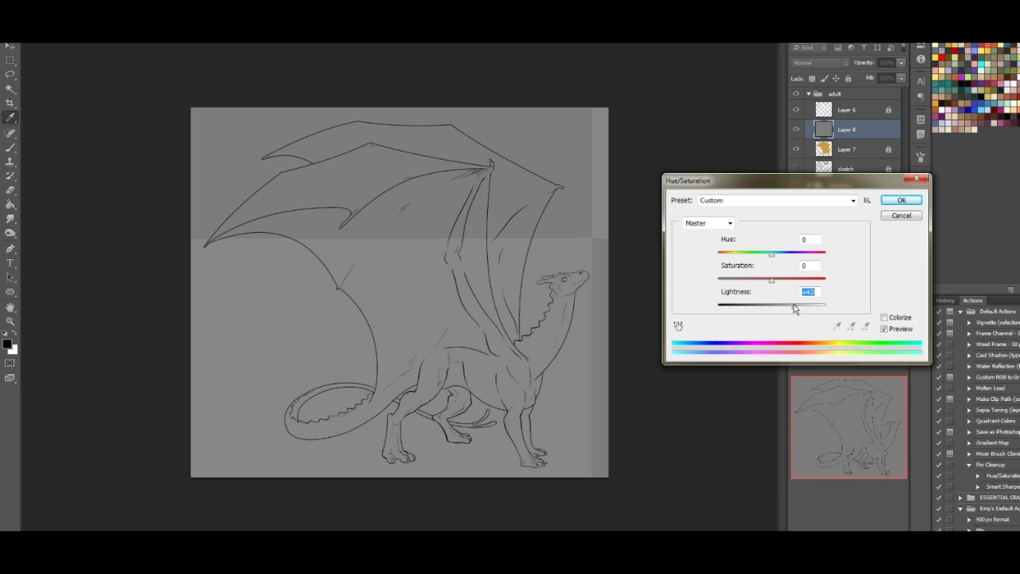
pyautogui.click(900, 201)
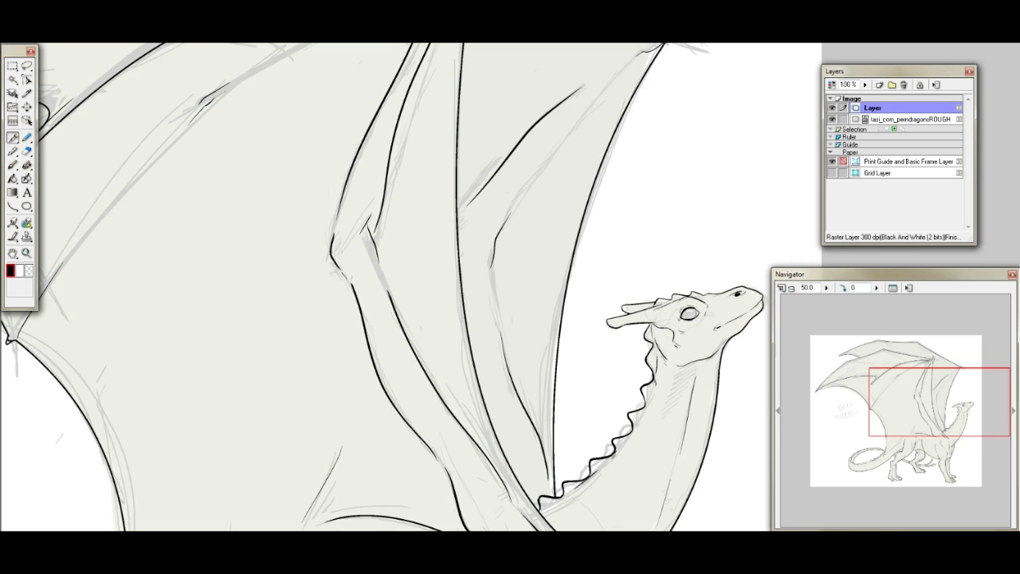
# - Close the separate line art program and a background program in the system tray, returning to the dragon in Photoshop
pyautogui.hotkey('alt', 'F4')
pyautogui.click(549, 318)
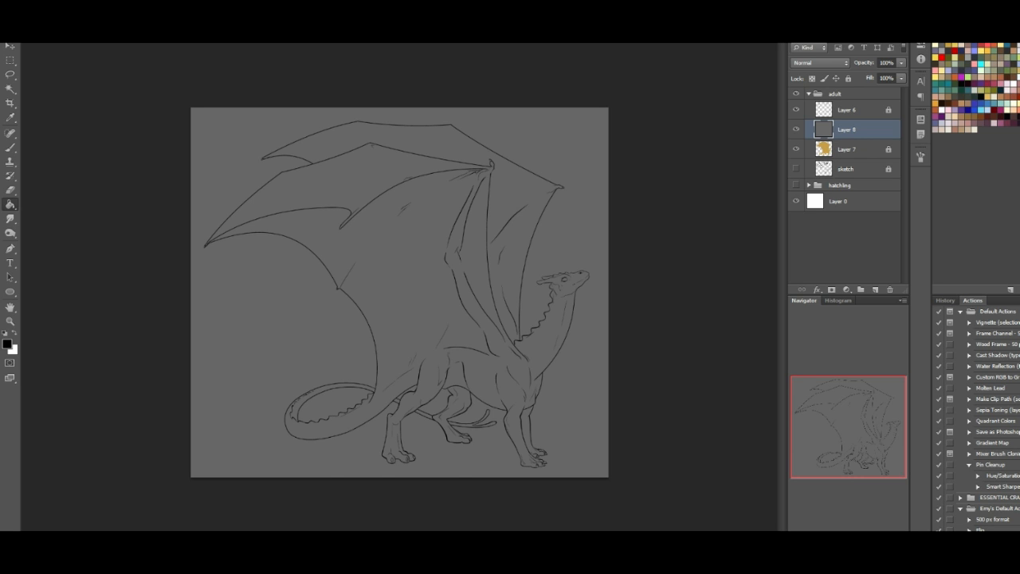
pyautogui.hotkey('ctrl', '+')
pyautogui.hotkey('ctrl', '+')
pyautogui.hotkey('ctrl', '+')
pyautogui.moveTo(860, 440); pyautogui.dragTo(879, 462)
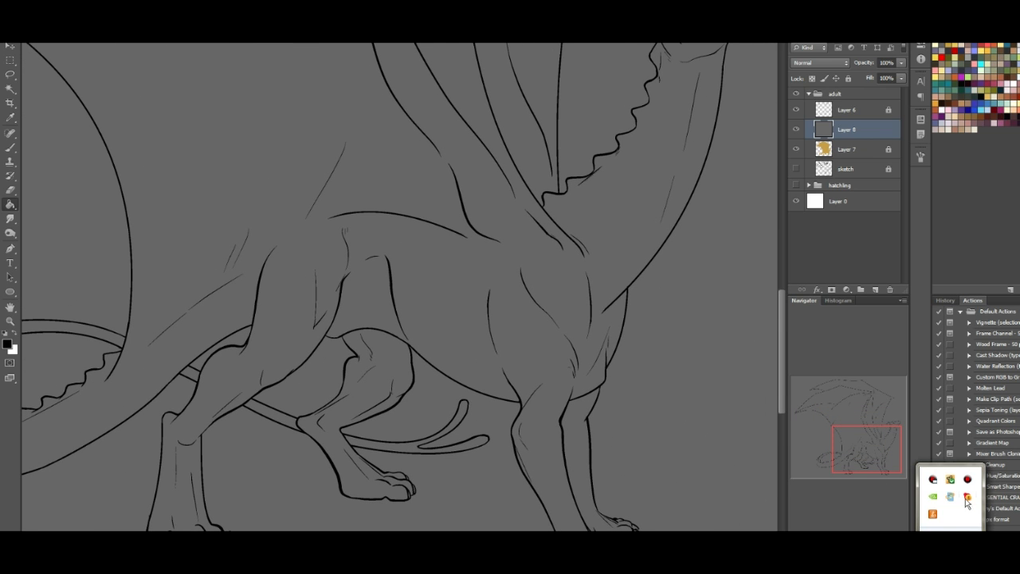
pyautogui.rightClick(962, 496)
pyautogui.click(985, 530)
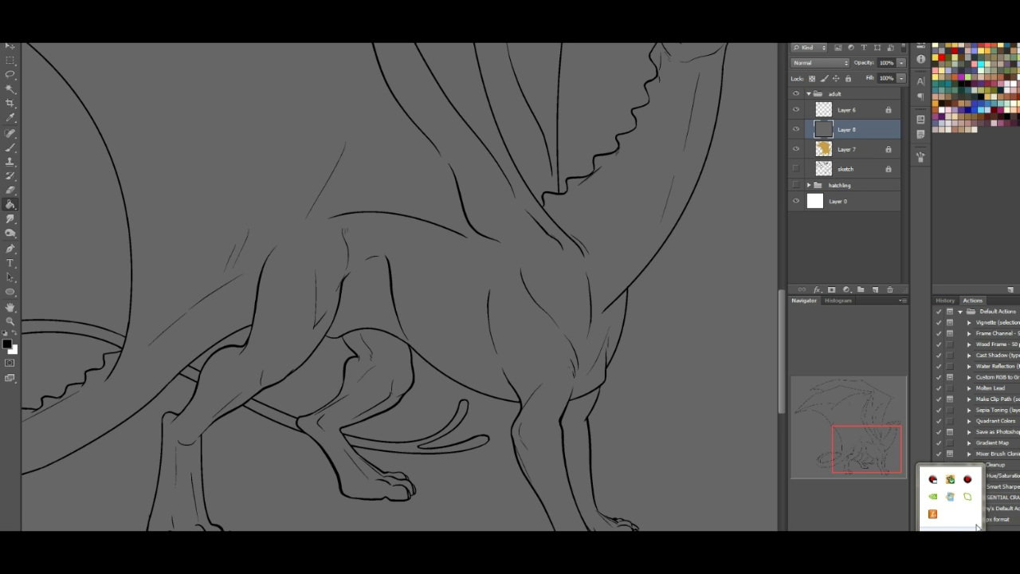
pyautogui.rightClick(966, 512)
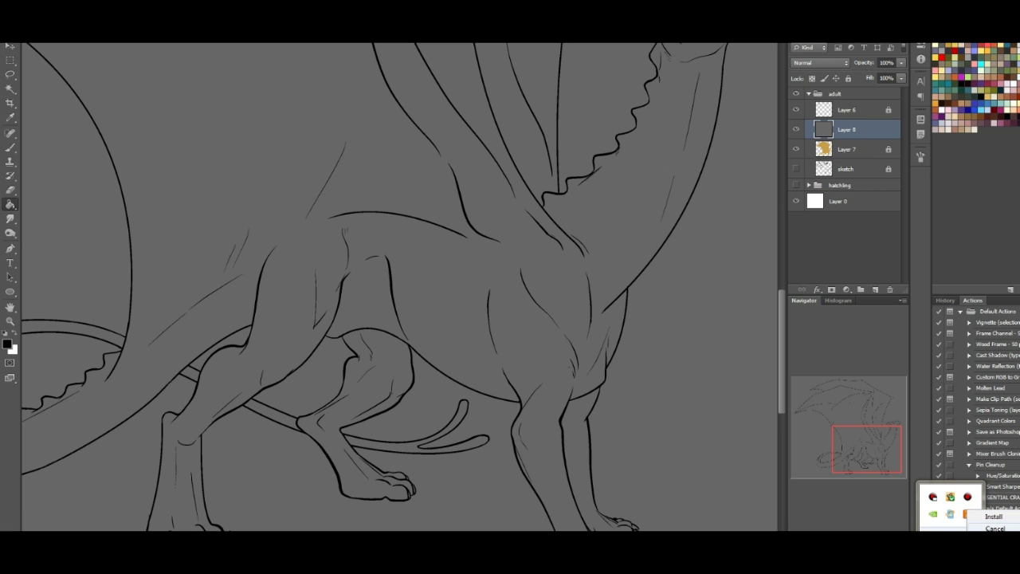
pyautogui.click(992, 528)
# - Brush soft white highlights on the grey layer over the dragon's shoulder, chest and upper near foreleg muscles
pyautogui.moveTo(863, 449); pyautogui.dragTo(810, 403)
pyautogui.press('b')
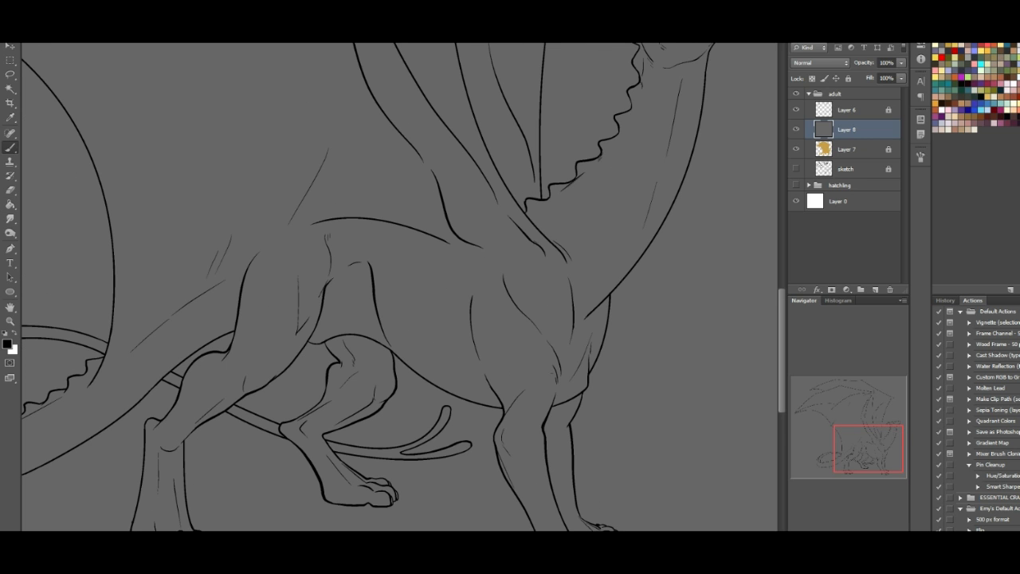
pyautogui.moveTo(864, 437); pyautogui.dragTo(868, 443)
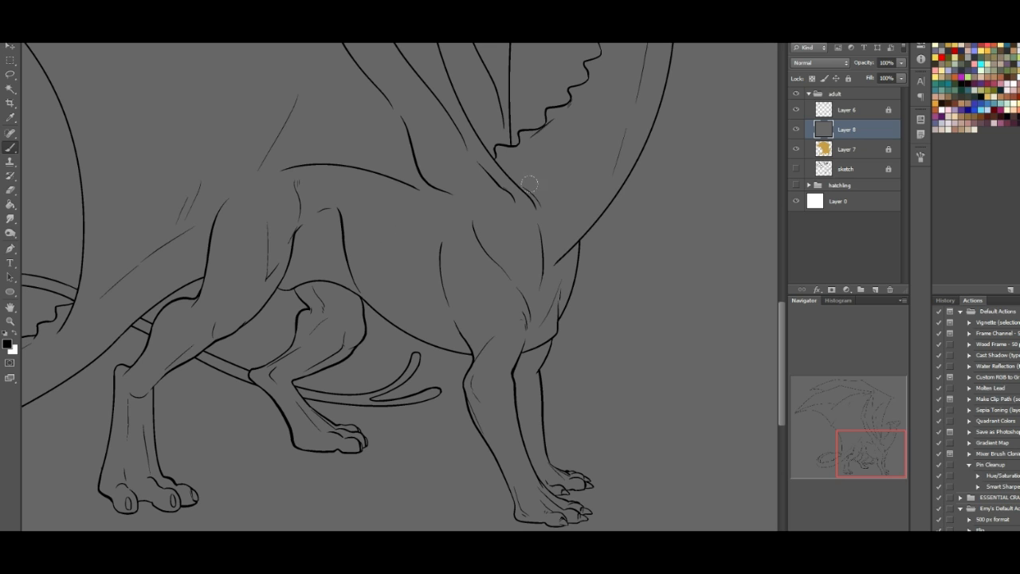
pyautogui.click(16, 338)
pyautogui.moveTo(458, 253)
pyautogui.mouseDown()
pyautogui.moveTo(496, 320)
pyautogui.moveTo(512, 317)
pyautogui.moveTo(463, 235)
pyautogui.moveTo(470, 271)
pyautogui.moveTo(501, 313)
pyautogui.moveTo(497, 284)
pyautogui.moveTo(471, 259)
pyautogui.moveTo(498, 295)
pyautogui.moveTo(476, 264)
pyautogui.moveTo(511, 233)
pyautogui.moveTo(514, 272)
pyautogui.moveTo(519, 243)
pyautogui.moveTo(554, 260)
pyautogui.moveTo(537, 310)
pyautogui.moveTo(556, 280)
pyautogui.moveTo(555, 332)
pyautogui.moveTo(571, 271)
pyautogui.mouseUp()
pyautogui.moveTo(499, 389)
pyautogui.mouseDown()
pyautogui.moveTo(510, 425)
pyautogui.moveTo(506, 386)
pyautogui.moveTo(521, 445)
pyautogui.moveTo(506, 385)
pyautogui.moveTo(530, 467)
pyautogui.moveTo(496, 362)
pyautogui.mouseUp()
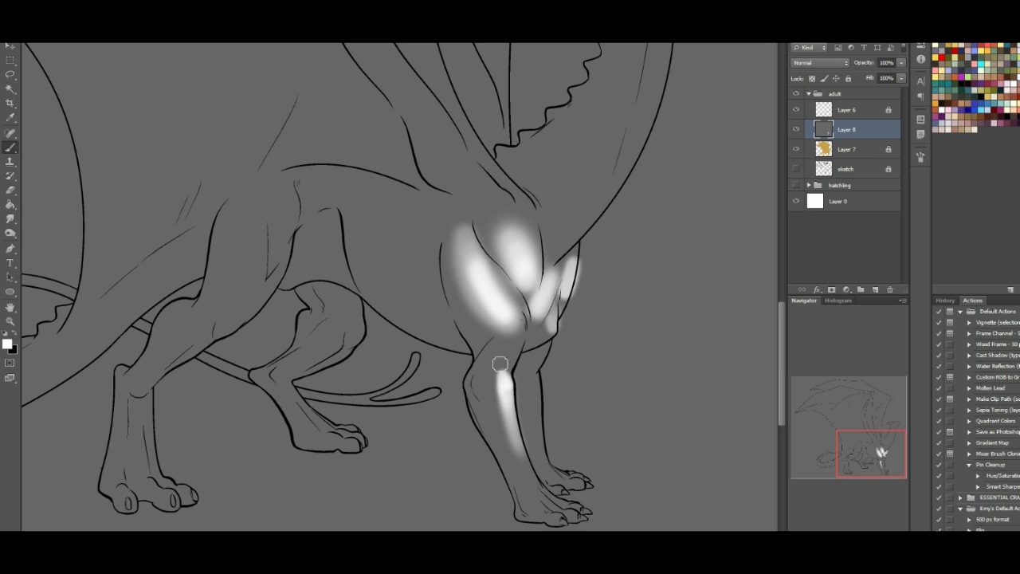
pyautogui.moveTo(483, 387); pyautogui.dragTo(483, 394)
pyautogui.moveTo(476, 382); pyautogui.dragTo(492, 414)
pyautogui.moveTo(513, 349)
pyautogui.mouseDown()
pyautogui.moveTo(499, 358)
pyautogui.moveTo(512, 352)
pyautogui.moveTo(510, 370)
pyautogui.mouseUp()
# - Shade around the near foreleg's elbow and the rear edge of the upper arm with dark and mid grey
pyautogui.press('x')
pyautogui.moveTo(485, 354)
pyautogui.mouseDown()
pyautogui.moveTo(504, 373)
pyautogui.moveTo(491, 393)
pyautogui.mouseUp()
pyautogui.moveTo(478, 356)
pyautogui.mouseDown()
pyautogui.moveTo(470, 320)
pyautogui.moveTo(484, 335)
pyautogui.moveTo(455, 272)
pyautogui.moveTo(473, 338)
pyautogui.moveTo(451, 268)
pyautogui.moveTo(470, 308)
pyautogui.moveTo(479, 248)
pyautogui.mouseUp()
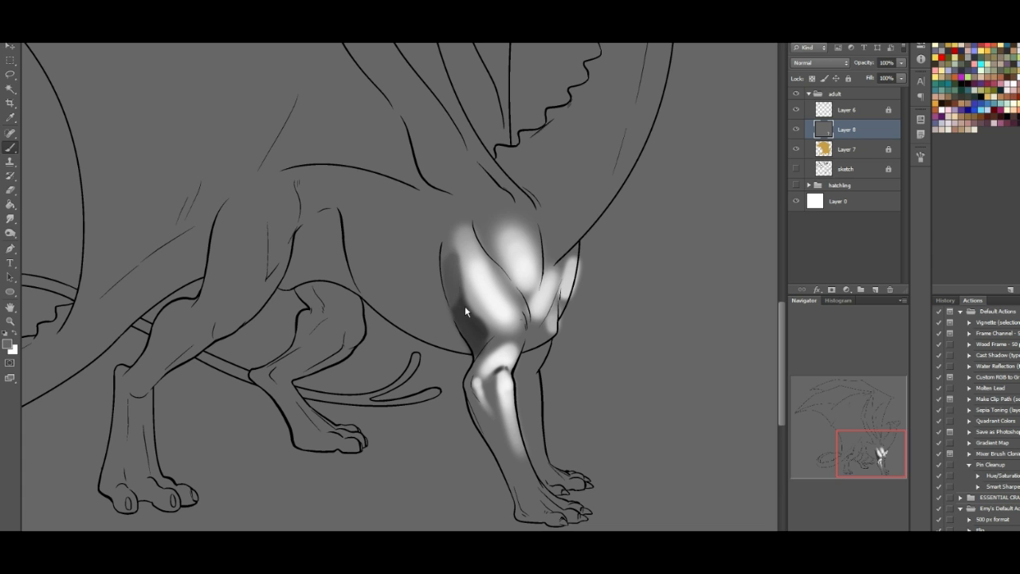
pyautogui.moveTo(476, 343)
pyautogui.mouseDown()
pyautogui.moveTo(456, 310)
pyautogui.moveTo(480, 340)
pyautogui.mouseUp()
pyautogui.moveTo(477, 280); pyautogui.dragTo(501, 294)
# - Paint white highlights down the near foreleg's lower part and foot and along the length of the far foreleg
pyautogui.click(15, 333)
pyautogui.moveTo(523, 478)
pyautogui.mouseDown()
pyautogui.moveTo(514, 456)
pyautogui.moveTo(532, 482)
pyautogui.moveTo(523, 409)
pyautogui.moveTo(532, 399)
pyautogui.moveTo(536, 483)
pyautogui.moveTo(528, 469)
pyautogui.moveTo(545, 499)
pyautogui.moveTo(521, 452)
pyautogui.moveTo(557, 500)
pyautogui.mouseUp()
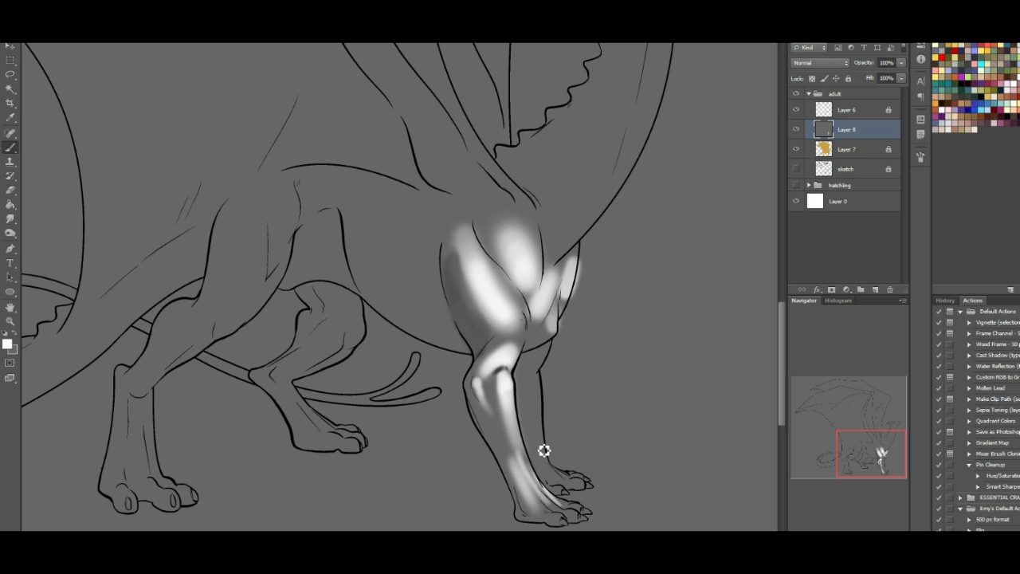
pyautogui.moveTo(545, 457)
pyautogui.mouseDown()
pyautogui.moveTo(560, 476)
pyautogui.moveTo(541, 446)
pyautogui.mouseUp()
pyautogui.moveTo(536, 384)
pyautogui.mouseDown()
pyautogui.moveTo(535, 420)
pyautogui.moveTo(549, 360)
pyautogui.mouseUp()
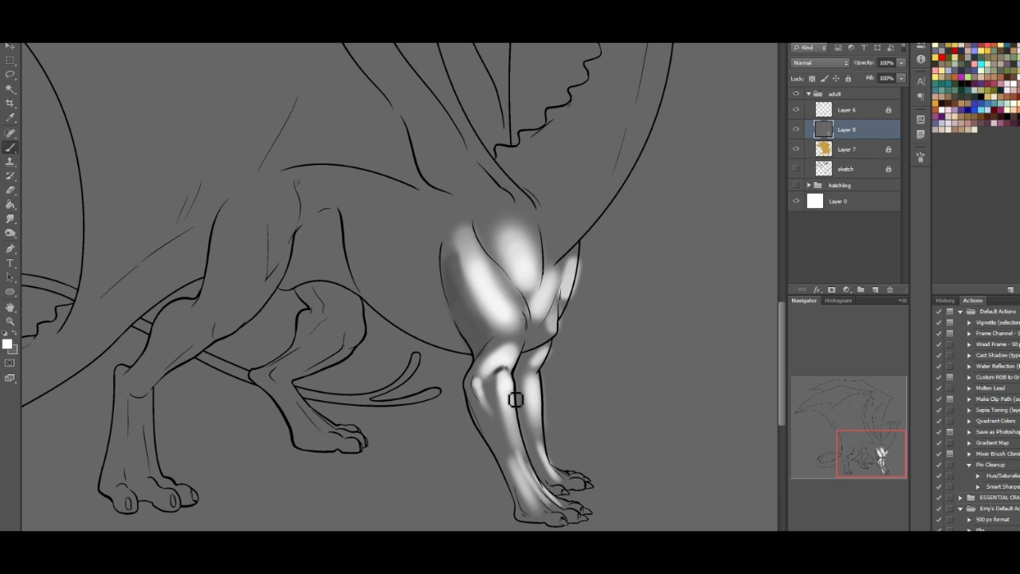
pyautogui.moveTo(534, 479)
pyautogui.mouseDown()
pyautogui.moveTo(522, 439)
pyautogui.moveTo(537, 483)
pyautogui.mouseUp()
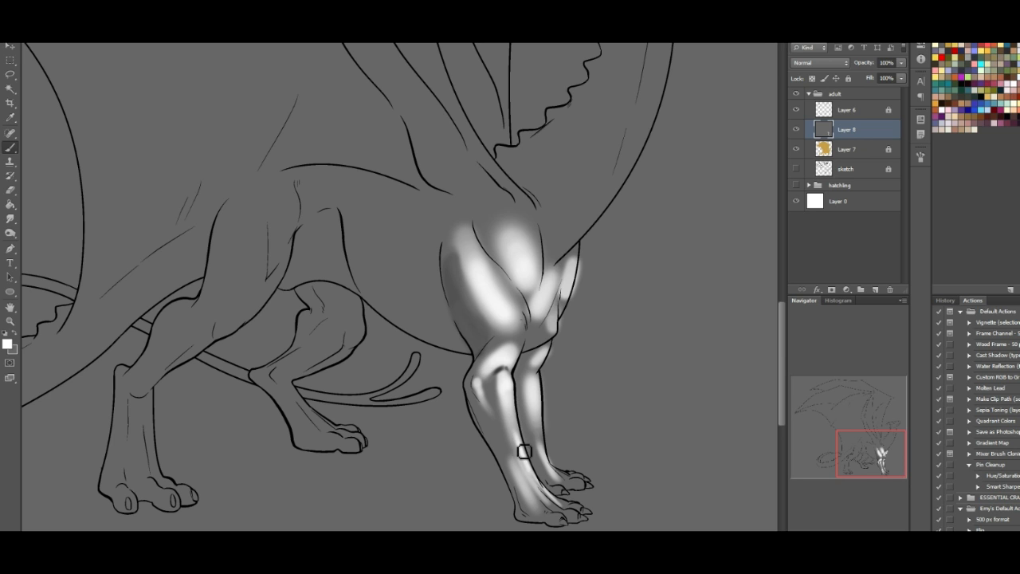
pyautogui.moveTo(542, 442); pyautogui.dragTo(539, 411)
# - Add white highlights to the front toes and strengthen the light along the near foreleg's shin
pyautogui.moveTo(882, 451); pyautogui.dragTo(866, 457)
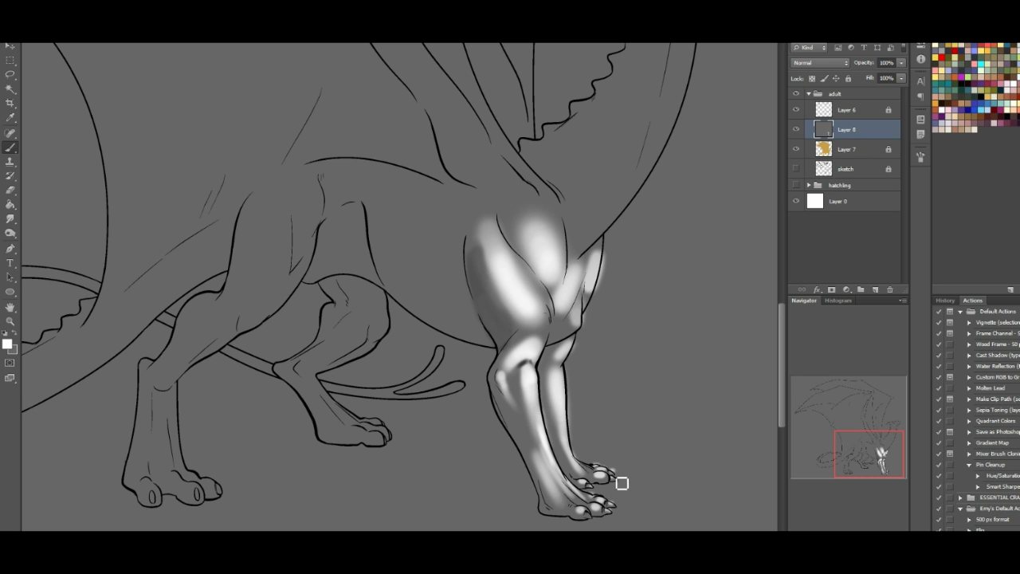
pyautogui.moveTo(880, 454); pyautogui.dragTo(881, 454)
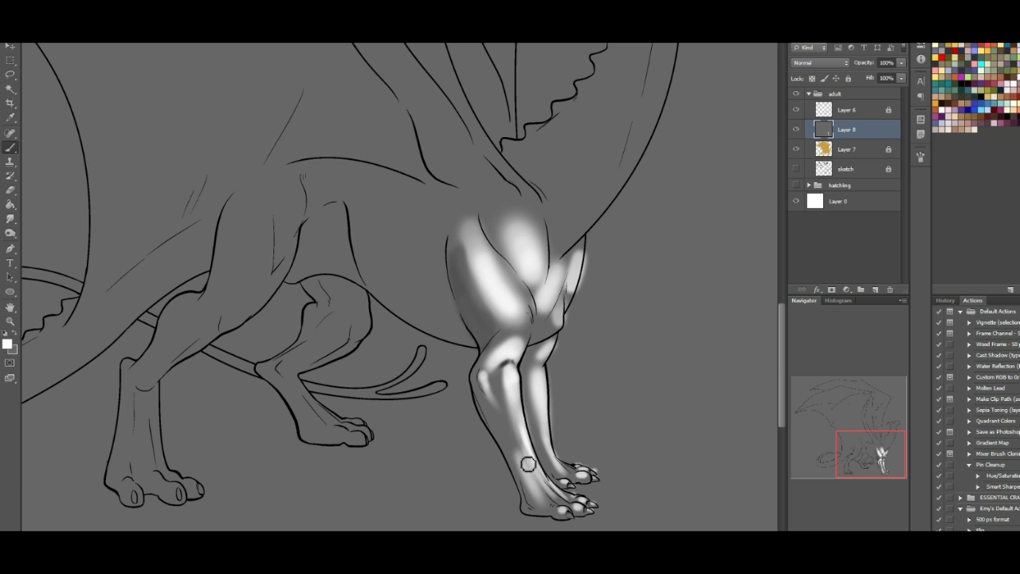
pyautogui.moveTo(512, 432)
pyautogui.mouseDown()
pyautogui.moveTo(526, 472)
pyautogui.moveTo(547, 490)
pyautogui.mouseUp()
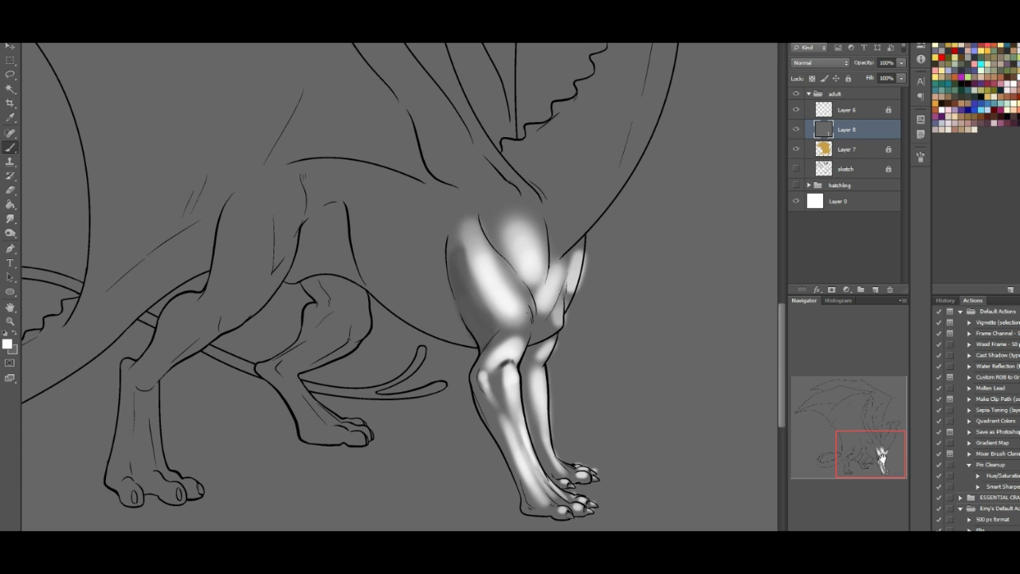
# - Paint broad white highlights along the neck and throat and over the shoulder at the base of the wing
pyautogui.scroll(5, 730, 311)
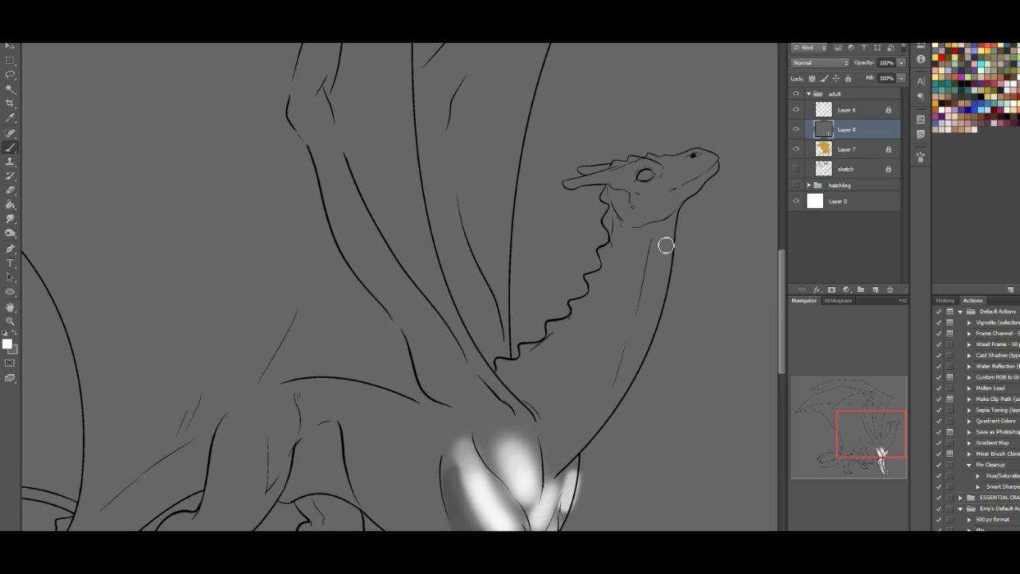
pyautogui.moveTo(671, 238)
pyautogui.mouseDown()
pyautogui.moveTo(645, 338)
pyautogui.moveTo(655, 312)
pyautogui.moveTo(589, 406)
pyautogui.moveTo(619, 243)
pyautogui.moveTo(573, 428)
pyautogui.moveTo(598, 304)
pyautogui.moveTo(585, 413)
pyautogui.moveTo(604, 289)
pyautogui.moveTo(591, 424)
pyautogui.moveTo(608, 291)
pyautogui.moveTo(583, 431)
pyautogui.moveTo(605, 352)
pyautogui.moveTo(582, 381)
pyautogui.moveTo(583, 423)
pyautogui.mouseUp()
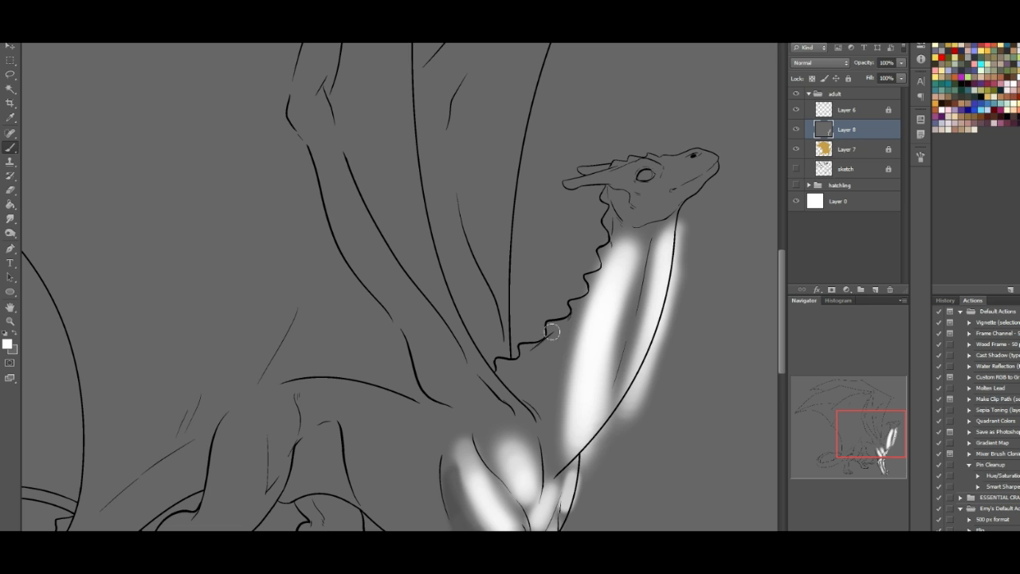
pyautogui.moveTo(530, 424)
pyautogui.mouseDown()
pyautogui.moveTo(498, 358)
pyautogui.moveTo(468, 358)
pyautogui.moveTo(524, 413)
pyautogui.moveTo(483, 374)
pyautogui.moveTo(467, 341)
pyautogui.moveTo(501, 419)
pyautogui.moveTo(445, 371)
pyautogui.moveTo(494, 409)
pyautogui.mouseUp()
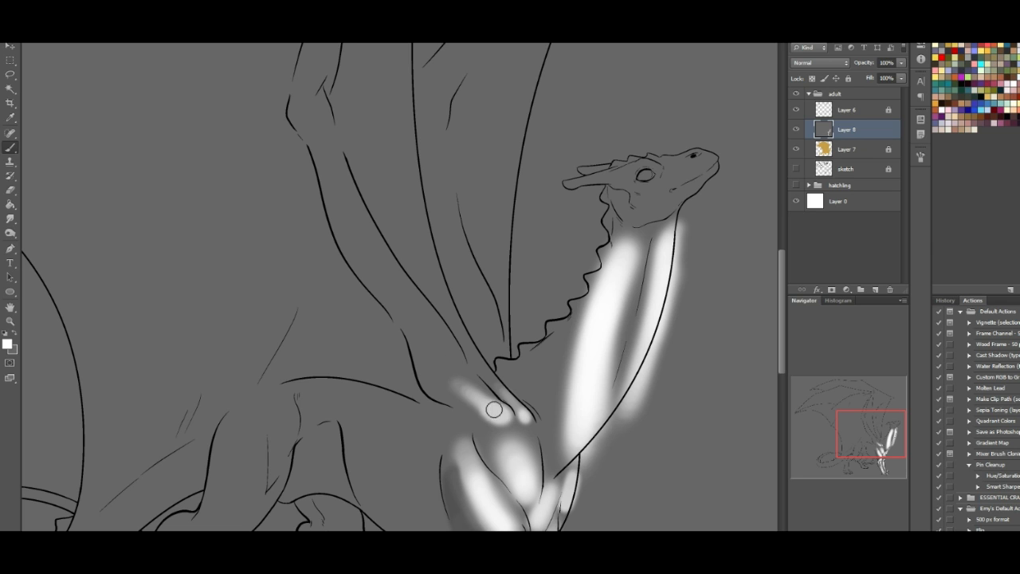
pyautogui.moveTo(439, 358); pyautogui.dragTo(448, 388)
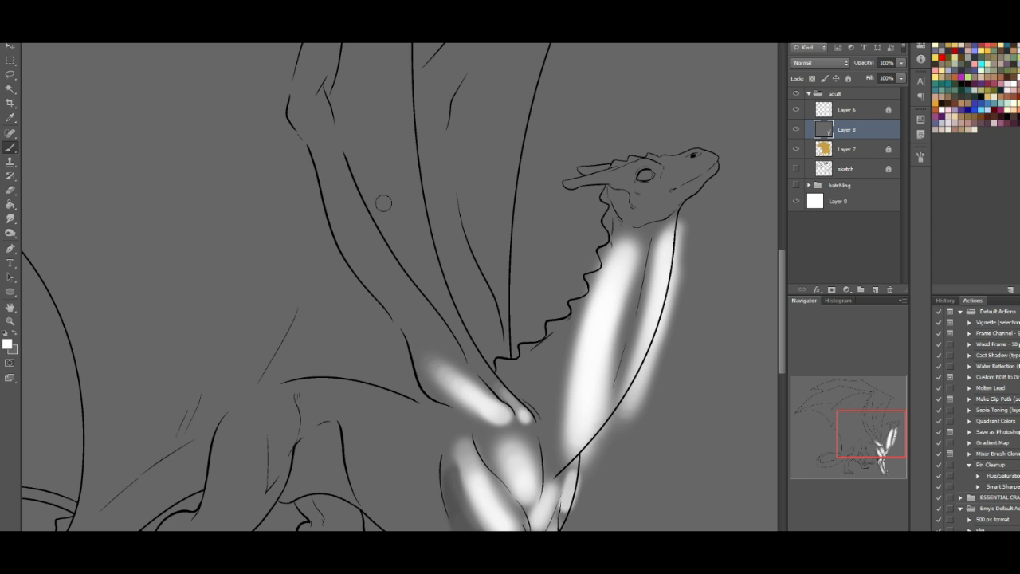
# - Paint two long white highlights along the muscles of the near wing's upper arm
pyautogui.moveTo(365, 275)
pyautogui.mouseDown()
pyautogui.moveTo(404, 298)
pyautogui.moveTo(460, 363)
pyautogui.moveTo(387, 273)
pyautogui.mouseUp()
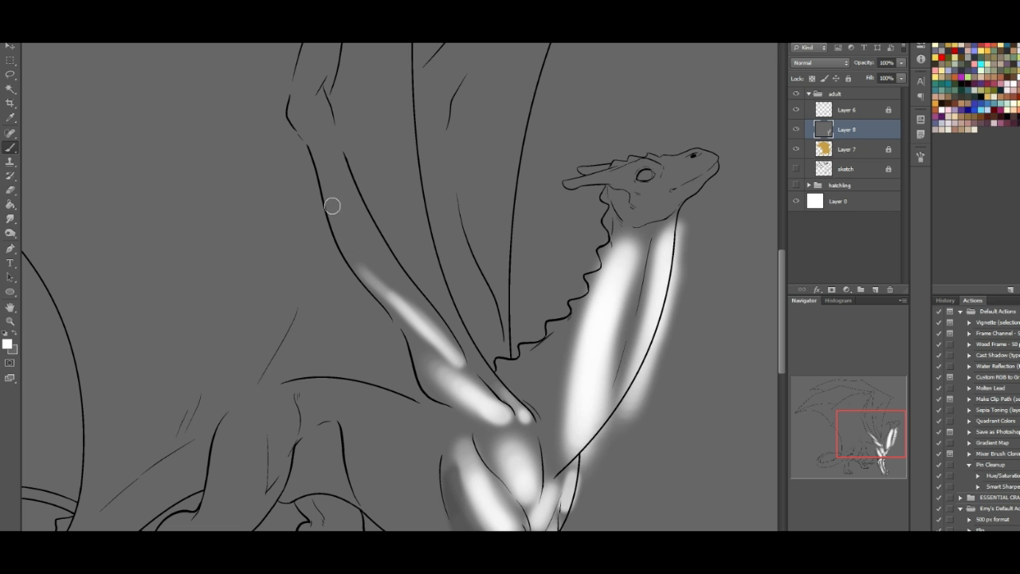
pyautogui.moveTo(348, 240); pyautogui.dragTo(434, 333)
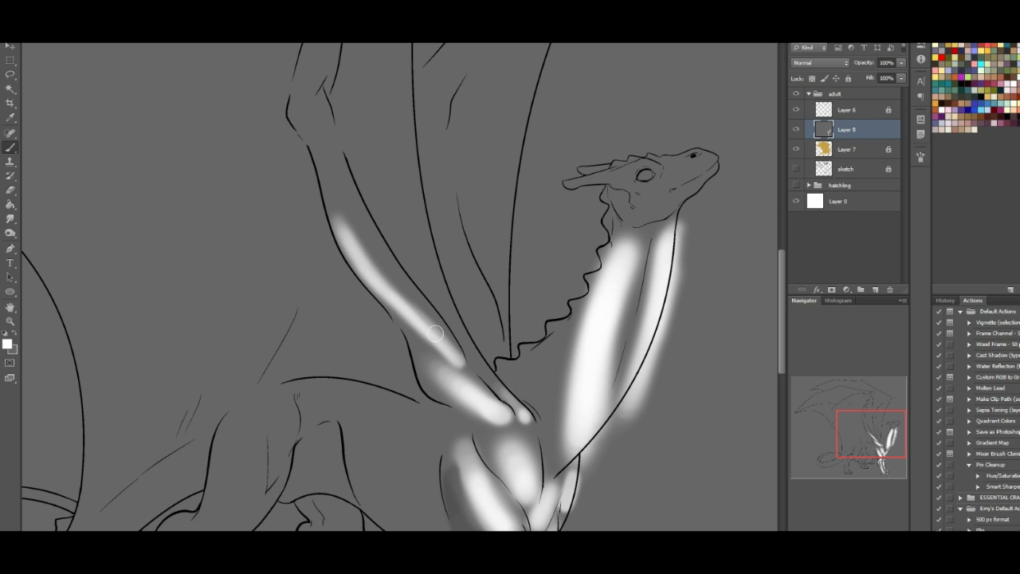
pyautogui.moveTo(337, 182)
pyautogui.mouseDown()
pyautogui.moveTo(382, 264)
pyautogui.moveTo(377, 249)
pyautogui.mouseUp()
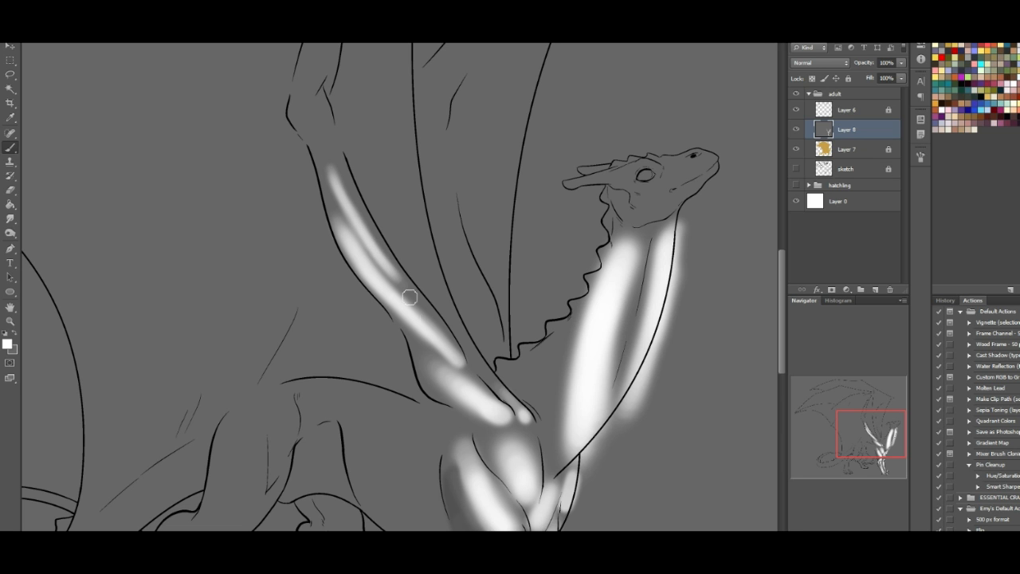
pyautogui.moveTo(409, 289); pyautogui.dragTo(384, 263)
# - Trim the edges of the white neck and throat highlights with soft grey strokes
pyautogui.moveTo(863, 428)
pyautogui.mouseDown()
pyautogui.moveTo(855, 443)
pyautogui.moveTo(857, 425)
pyautogui.mouseUp()
pyautogui.click(13, 335)
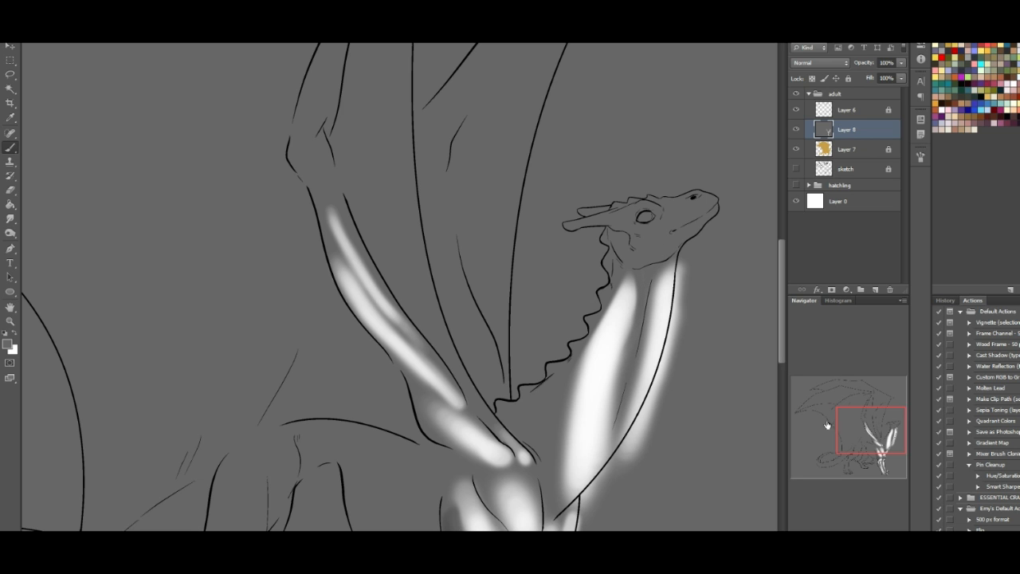
pyautogui.scroll(-3, 398, 287)
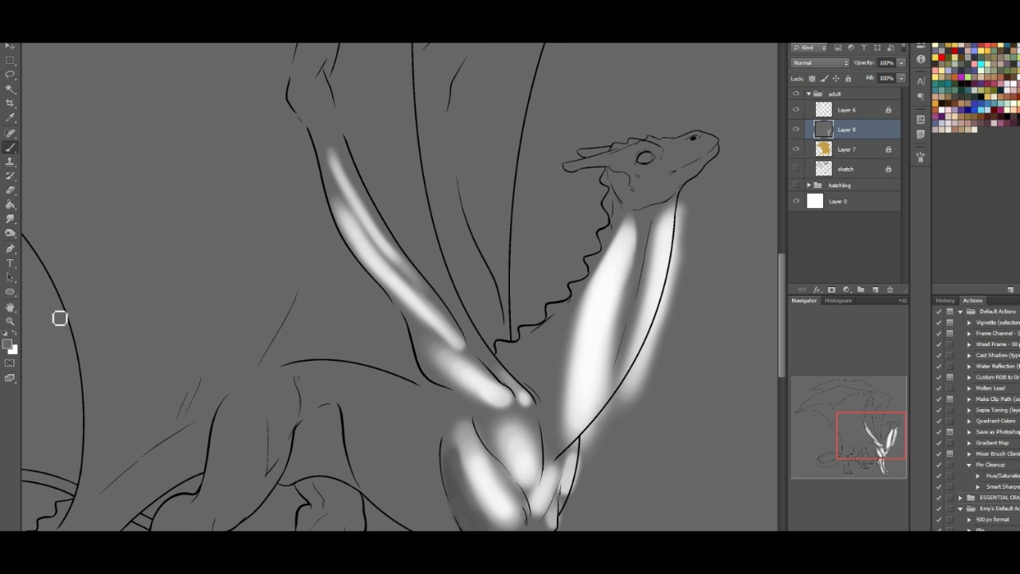
pyautogui.moveTo(609, 395)
pyautogui.mouseDown()
pyautogui.moveTo(628, 357)
pyautogui.moveTo(583, 431)
pyautogui.moveTo(624, 373)
pyautogui.moveTo(606, 428)
pyautogui.moveTo(630, 355)
pyautogui.mouseUp()
pyautogui.moveTo(576, 457)
pyautogui.mouseDown()
pyautogui.moveTo(613, 417)
pyautogui.moveTo(576, 452)
pyautogui.mouseUp()
pyautogui.moveTo(866, 437); pyautogui.dragTo(867, 430)
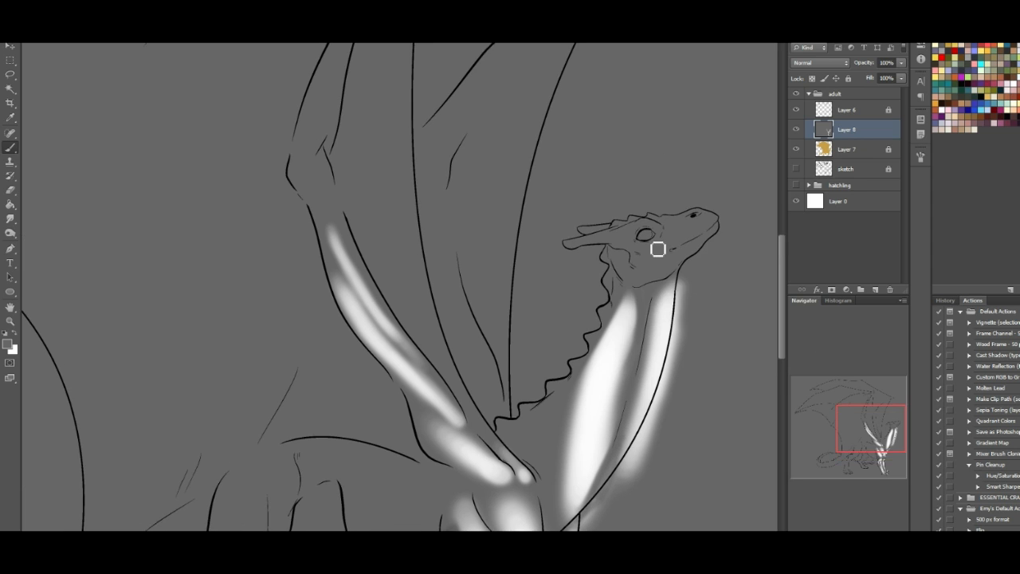
pyautogui.moveTo(662, 297); pyautogui.dragTo(683, 278)
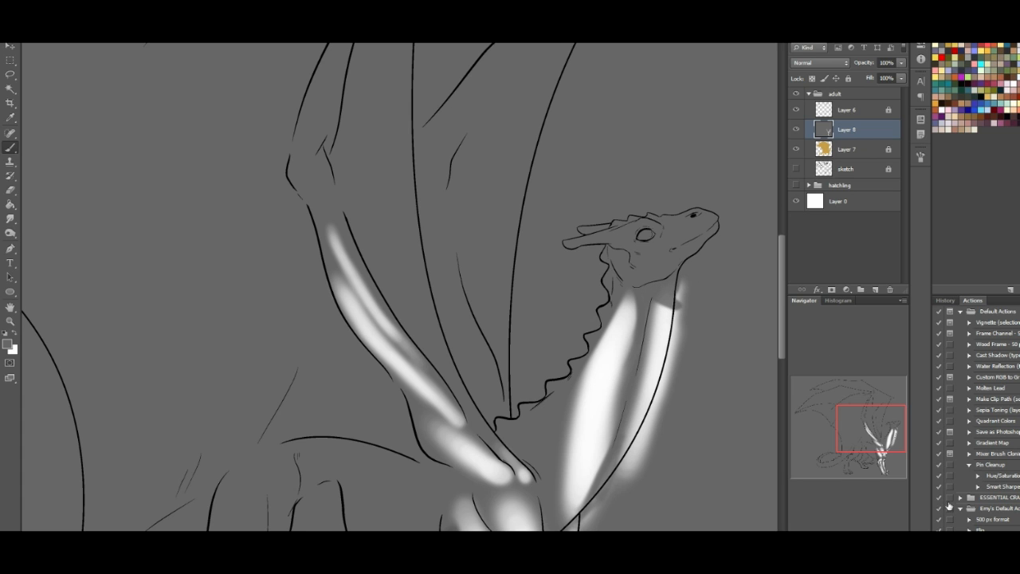
pyautogui.click(945, 301)
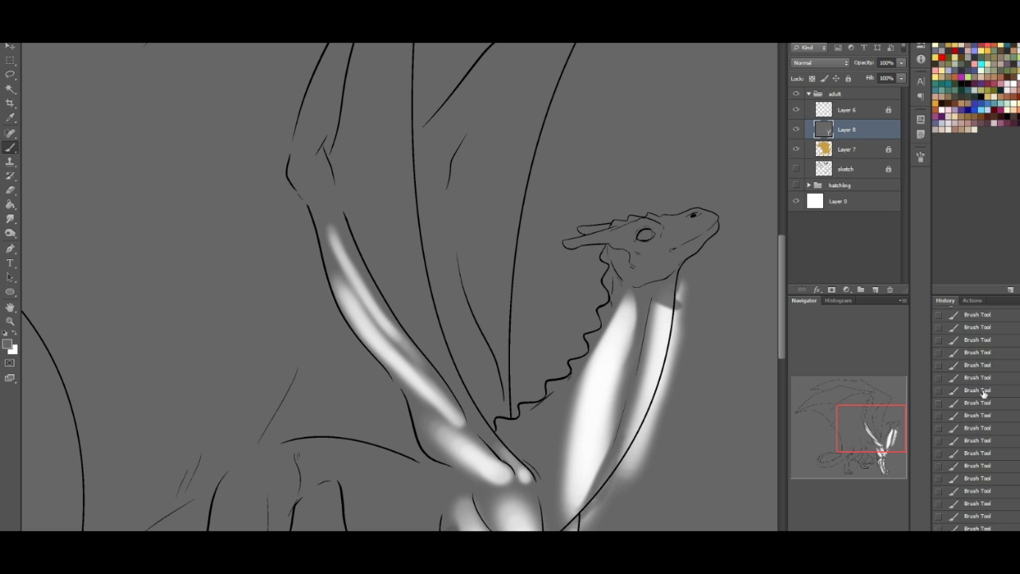
pyautogui.click(980, 529)
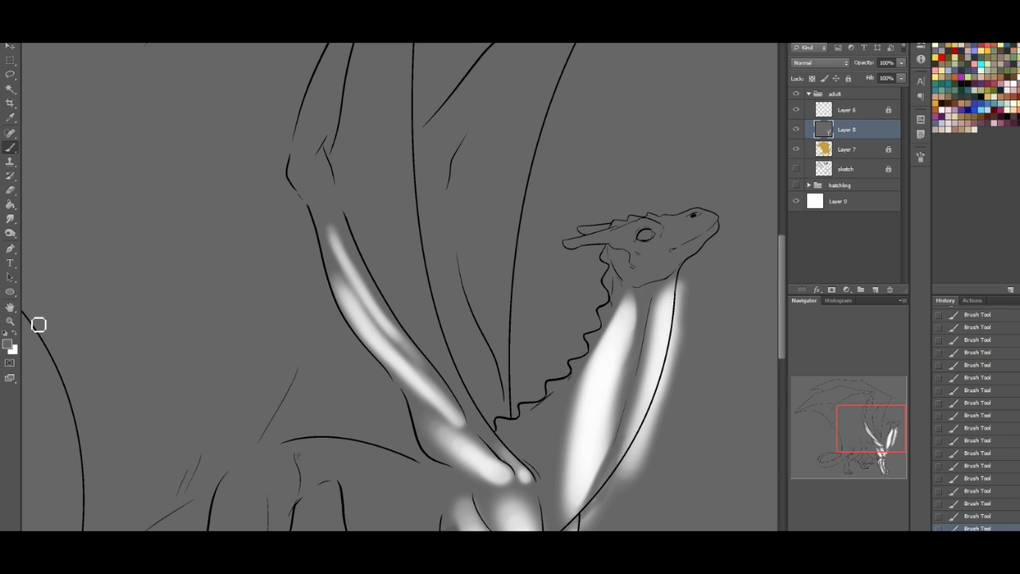
# - Paint white highlights on the dragon's snout, jaw, eye rim, cheek and horns, and refine the head's shading with grey
pyautogui.click(12, 338)
pyautogui.moveTo(650, 253)
pyautogui.mouseDown()
pyautogui.moveTo(699, 243)
pyautogui.moveTo(706, 233)
pyautogui.moveTo(673, 223)
pyautogui.moveTo(698, 213)
pyautogui.moveTo(672, 224)
pyautogui.moveTo(695, 214)
pyautogui.moveTo(714, 225)
pyautogui.moveTo(701, 231)
pyautogui.moveTo(716, 218)
pyautogui.moveTo(661, 241)
pyautogui.moveTo(718, 211)
pyautogui.moveTo(680, 216)
pyautogui.moveTo(668, 232)
pyautogui.moveTo(715, 228)
pyautogui.moveTo(723, 236)
pyautogui.moveTo(671, 259)
pyautogui.mouseUp()
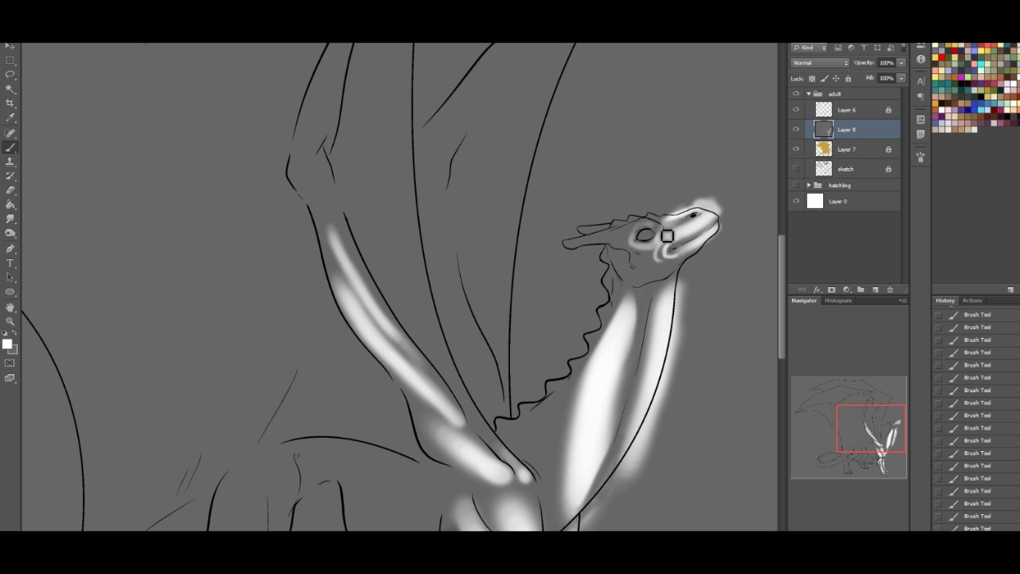
pyautogui.moveTo(661, 248); pyautogui.dragTo(657, 244)
pyautogui.moveTo(572, 249)
pyautogui.mouseDown()
pyautogui.moveTo(636, 233)
pyautogui.moveTo(575, 249)
pyautogui.moveTo(637, 221)
pyautogui.moveTo(585, 230)
pyautogui.moveTo(678, 206)
pyautogui.moveTo(613, 227)
pyautogui.moveTo(682, 213)
pyautogui.moveTo(656, 266)
pyautogui.moveTo(645, 236)
pyautogui.moveTo(619, 238)
pyautogui.moveTo(639, 233)
pyautogui.moveTo(637, 248)
pyautogui.moveTo(644, 234)
pyautogui.moveTo(642, 257)
pyautogui.moveTo(646, 238)
pyautogui.moveTo(642, 272)
pyautogui.mouseUp()
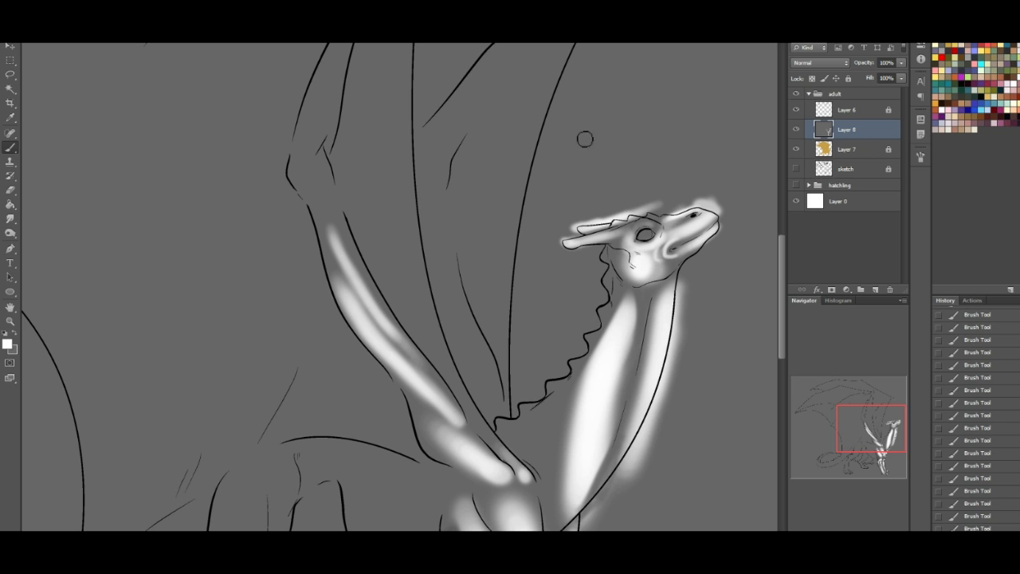
pyautogui.click(16, 333)
pyautogui.moveTo(628, 273)
pyautogui.mouseDown()
pyautogui.moveTo(641, 294)
pyautogui.moveTo(627, 274)
pyautogui.moveTo(672, 262)
pyautogui.moveTo(653, 293)
pyautogui.moveTo(656, 285)
pyautogui.mouseUp()
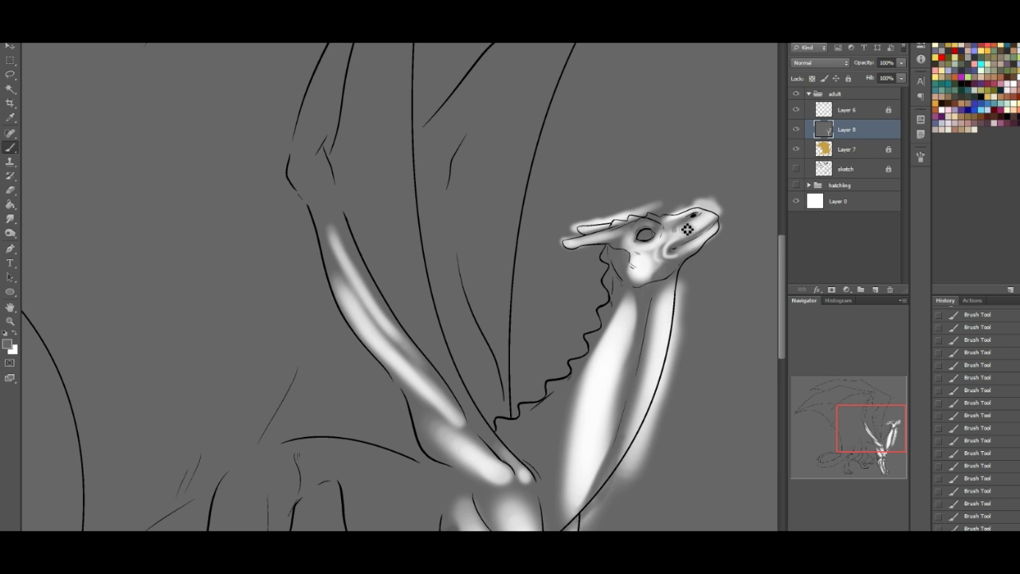
# - Divide the broad neck highlight with a thin grey shadow and repaint white streaks along the neck muscle
pyautogui.moveTo(866, 431); pyautogui.dragTo(890, 453)
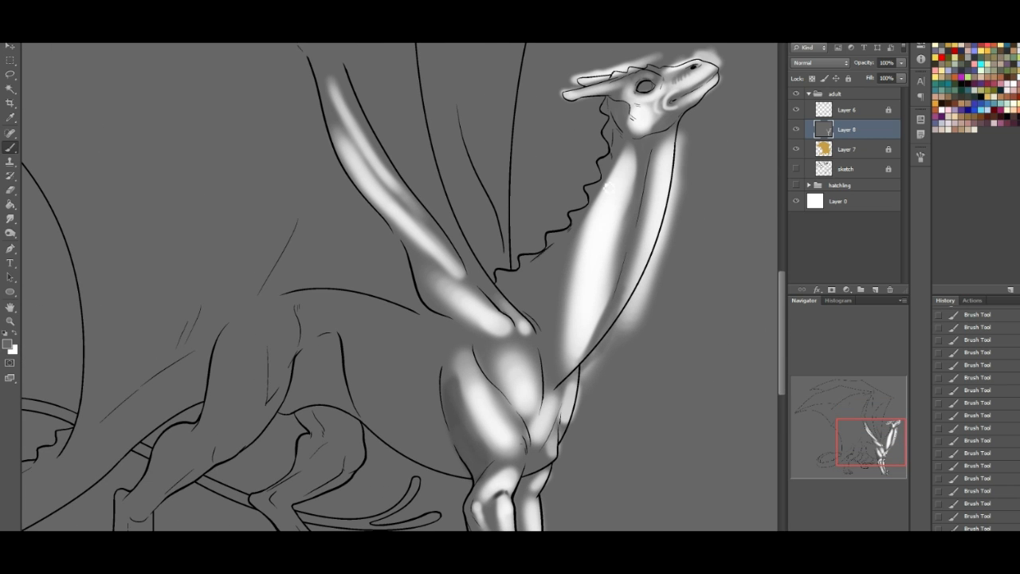
pyautogui.moveTo(618, 169); pyautogui.dragTo(588, 279)
pyautogui.press('x')
pyautogui.moveTo(628, 179); pyautogui.dragTo(592, 285)
pyautogui.moveTo(620, 203); pyautogui.dragTo(590, 305)
pyautogui.moveTo(627, 168); pyautogui.dragTo(590, 285)
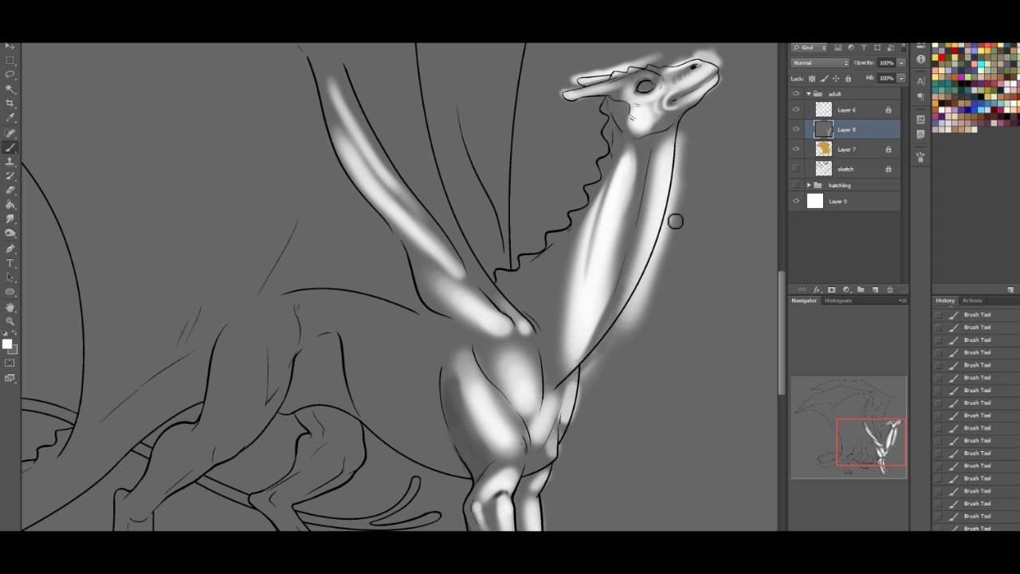
# - Shade the rear edge of the near foreleg's upper muscle with grey
pyautogui.moveTo(888, 433); pyautogui.dragTo(877, 439)
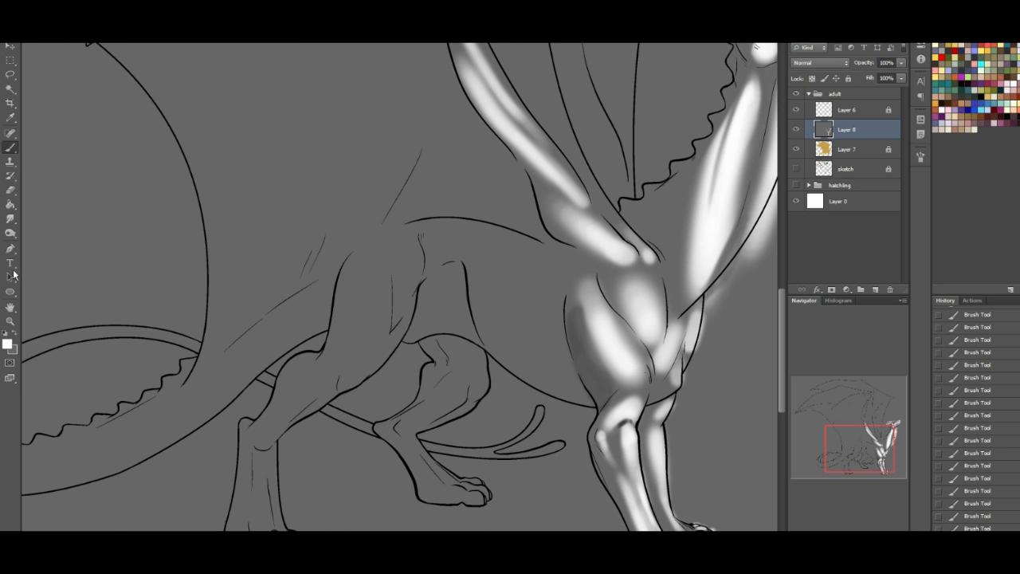
pyautogui.click(14, 333)
pyautogui.moveTo(558, 307); pyautogui.dragTo(579, 379)
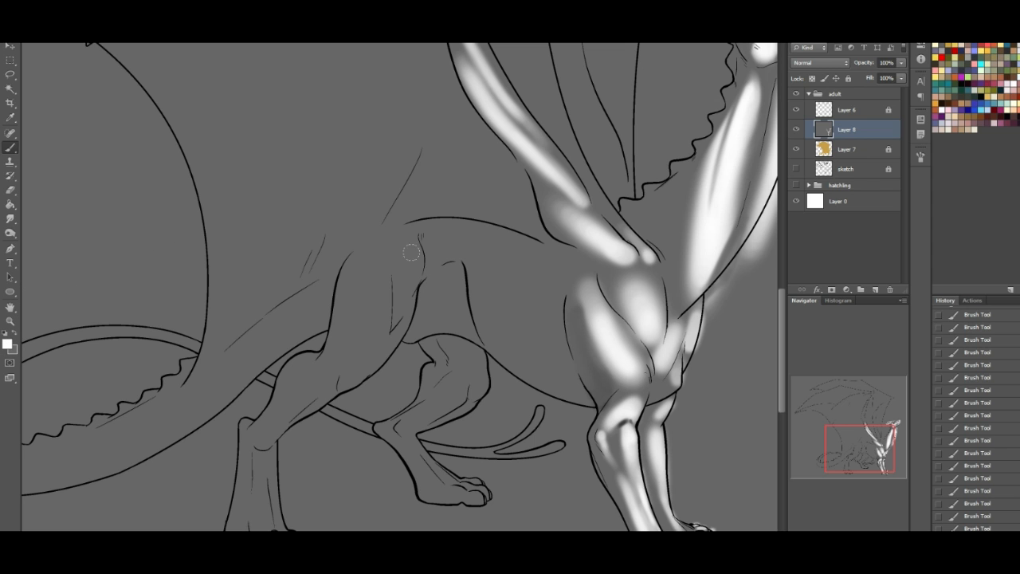
# - Paint white highlights along the near wing's forearm from elbow to wrist and narrow them with grey shading
pyautogui.moveTo(877, 453); pyautogui.dragTo(902, 410)
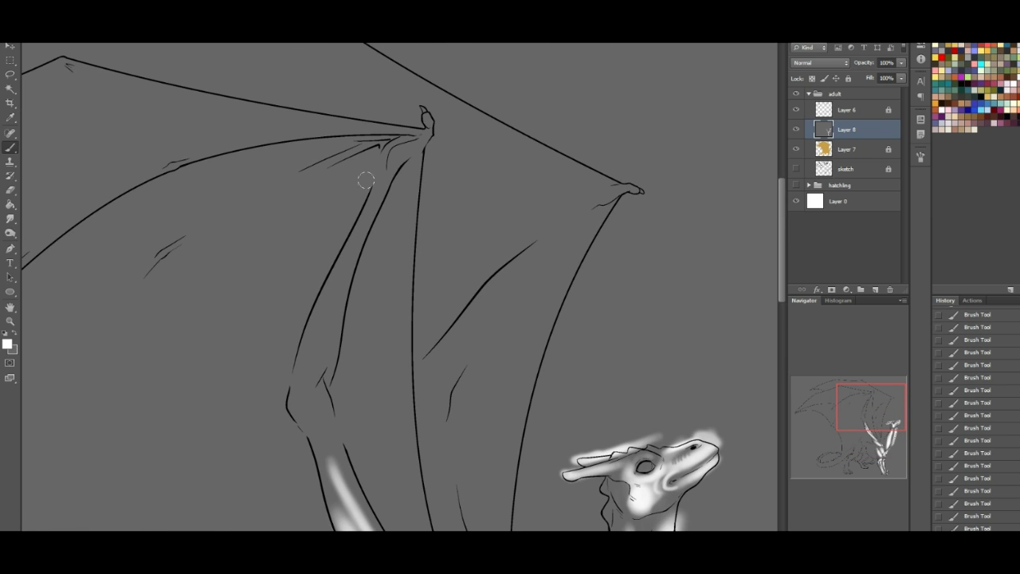
pyautogui.moveTo(406, 157)
pyautogui.mouseDown()
pyautogui.moveTo(379, 195)
pyautogui.moveTo(406, 155)
pyautogui.moveTo(366, 231)
pyautogui.moveTo(377, 197)
pyautogui.moveTo(340, 299)
pyautogui.moveTo(378, 213)
pyautogui.moveTo(371, 241)
pyautogui.mouseUp()
pyautogui.moveTo(298, 410); pyautogui.dragTo(314, 331)
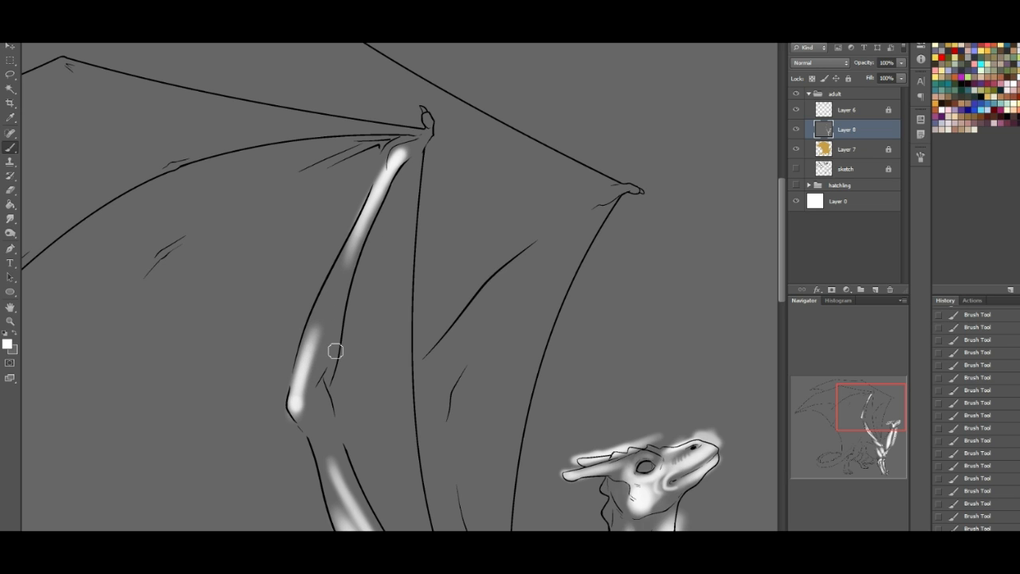
pyautogui.moveTo(305, 399)
pyautogui.mouseDown()
pyautogui.moveTo(372, 216)
pyautogui.moveTo(336, 309)
pyautogui.moveTo(357, 246)
pyautogui.moveTo(337, 344)
pyautogui.moveTo(367, 225)
pyautogui.moveTo(335, 326)
pyautogui.mouseUp()
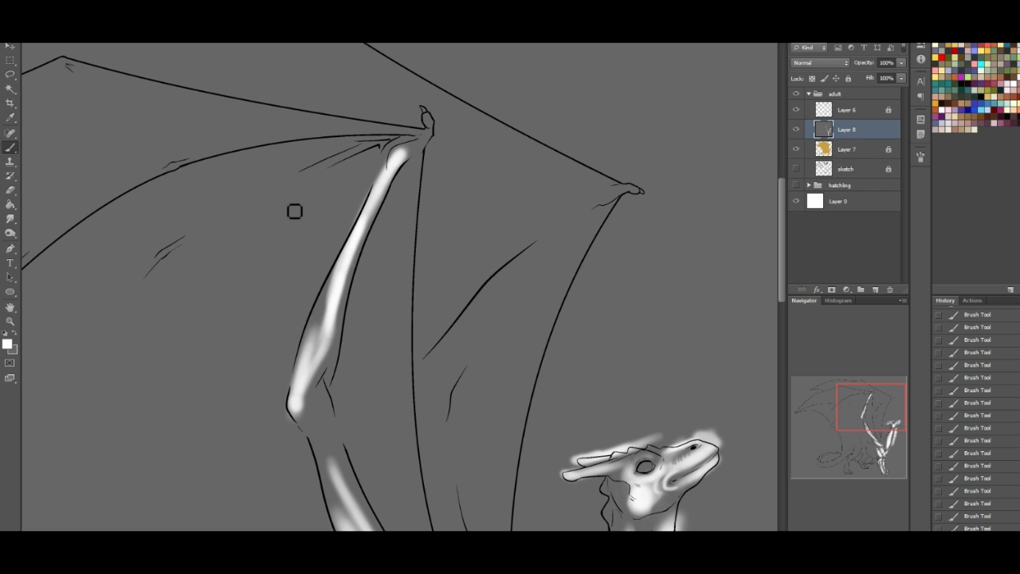
pyautogui.click(14, 333)
pyautogui.moveTo(345, 252)
pyautogui.mouseDown()
pyautogui.moveTo(311, 379)
pyautogui.moveTo(342, 220)
pyautogui.moveTo(356, 218)
pyautogui.moveTo(326, 337)
pyautogui.moveTo(342, 310)
pyautogui.mouseUp()
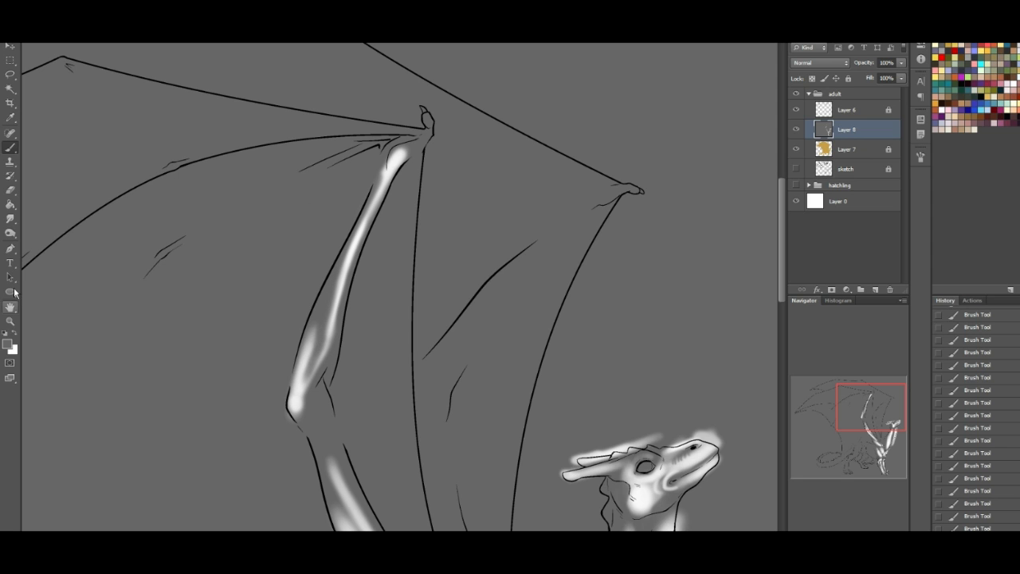
# - Fill the base of the neck, between the spiky crest and the main highlight, with soft pale white
pyautogui.click(14, 331)
pyautogui.moveTo(887, 419)
pyautogui.mouseDown()
pyautogui.moveTo(885, 464)
pyautogui.moveTo(873, 431)
pyautogui.mouseUp()
pyautogui.moveTo(581, 241)
pyautogui.mouseDown()
pyautogui.moveTo(605, 196)
pyautogui.moveTo(586, 257)
pyautogui.moveTo(596, 307)
pyautogui.moveTo(589, 231)
pyautogui.moveTo(570, 229)
pyautogui.moveTo(588, 222)
pyautogui.moveTo(630, 151)
pyautogui.moveTo(567, 231)
pyautogui.moveTo(648, 136)
pyautogui.moveTo(594, 285)
pyautogui.moveTo(579, 217)
pyautogui.mouseUp()
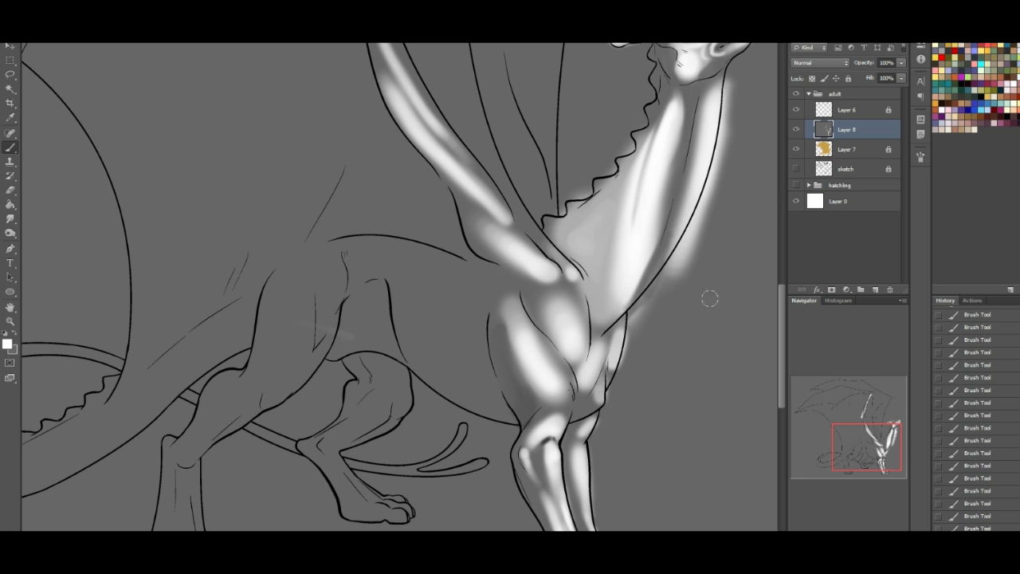
# - Paint curved white rib highlights across the side of the body and a broad highlight along the back
pyautogui.moveTo(837, 428); pyautogui.dragTo(826, 430)
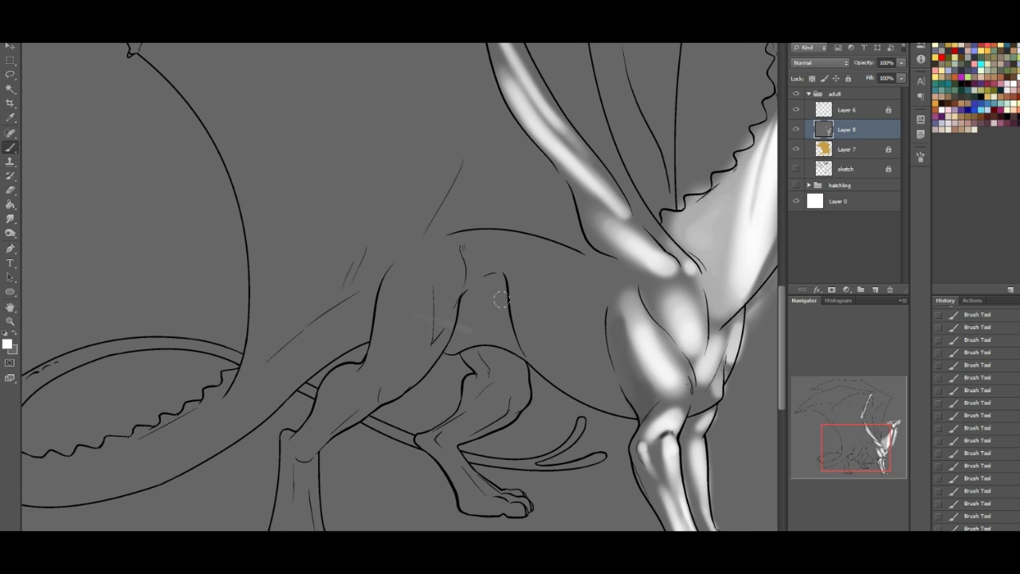
pyautogui.moveTo(590, 288); pyautogui.dragTo(601, 359)
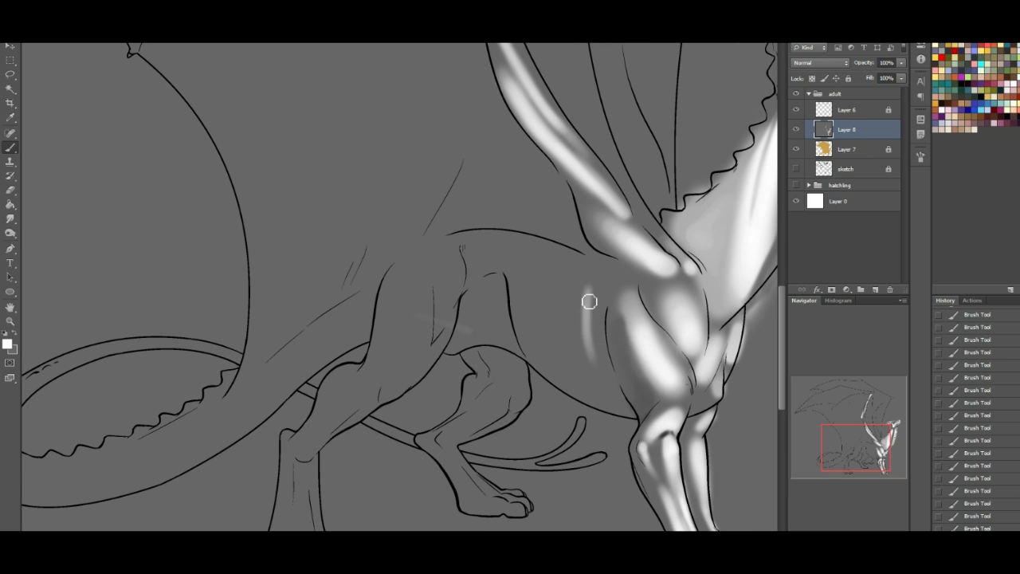
pyautogui.moveTo(589, 291)
pyautogui.mouseDown()
pyautogui.moveTo(603, 378)
pyautogui.moveTo(581, 355)
pyautogui.moveTo(585, 381)
pyautogui.mouseUp()
pyautogui.moveTo(558, 296)
pyautogui.mouseDown()
pyautogui.moveTo(569, 375)
pyautogui.moveTo(548, 335)
pyautogui.mouseUp()
pyautogui.moveTo(526, 274)
pyautogui.mouseDown()
pyautogui.moveTo(577, 357)
pyautogui.moveTo(536, 342)
pyautogui.moveTo(536, 324)
pyautogui.moveTo(538, 354)
pyautogui.mouseUp()
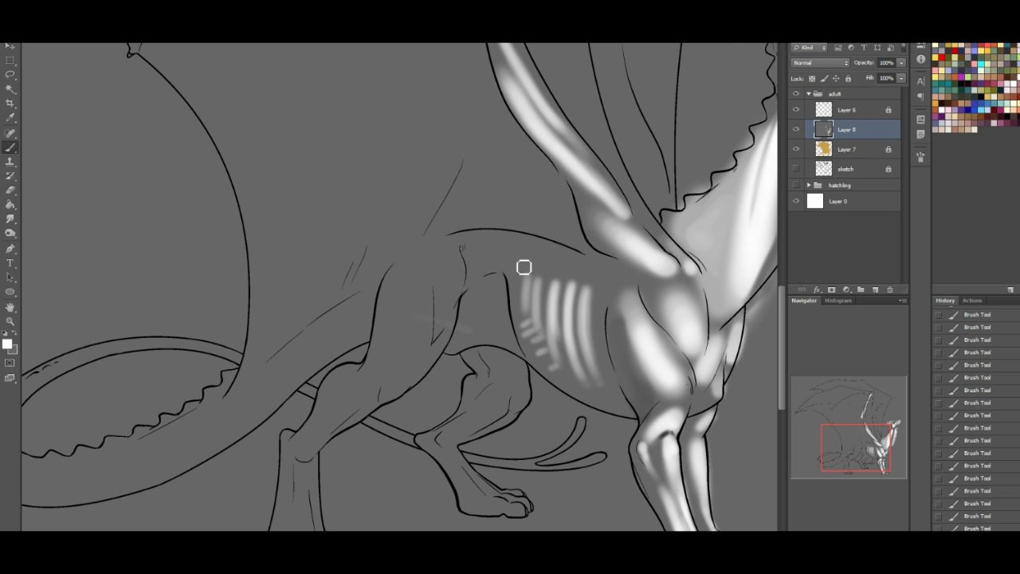
pyautogui.moveTo(488, 246)
pyautogui.mouseDown()
pyautogui.moveTo(487, 238)
pyautogui.moveTo(542, 257)
pyautogui.moveTo(534, 243)
pyautogui.mouseUp()
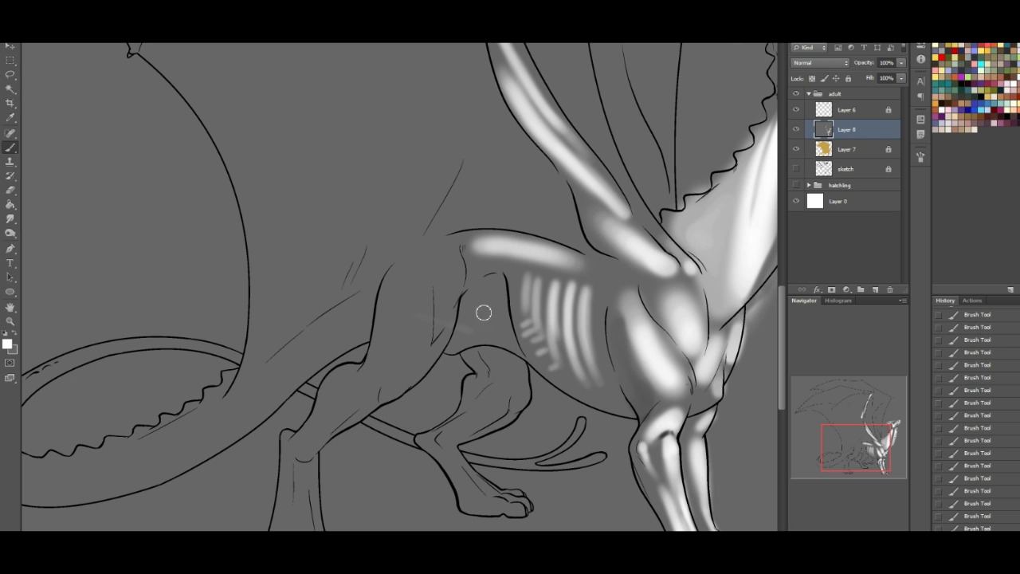
# - Lighten the flank in front of the near hind leg with white and soften its edges with grey
pyautogui.moveTo(464, 342)
pyautogui.mouseDown()
pyautogui.moveTo(481, 318)
pyautogui.moveTo(459, 345)
pyautogui.moveTo(482, 294)
pyautogui.moveTo(468, 339)
pyautogui.moveTo(494, 332)
pyautogui.moveTo(490, 287)
pyautogui.moveTo(505, 330)
pyautogui.moveTo(467, 307)
pyautogui.mouseUp()
pyautogui.click(14, 336)
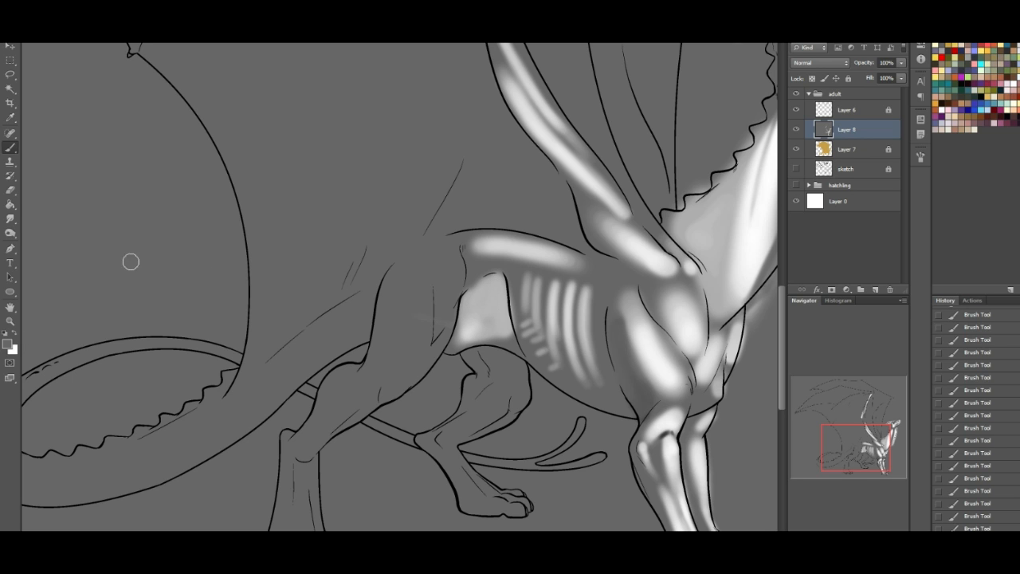
pyautogui.moveTo(479, 273)
pyautogui.mouseDown()
pyautogui.moveTo(460, 290)
pyautogui.moveTo(499, 273)
pyautogui.moveTo(448, 297)
pyautogui.moveTo(494, 282)
pyautogui.moveTo(516, 355)
pyautogui.moveTo(483, 275)
pyautogui.mouseUp()
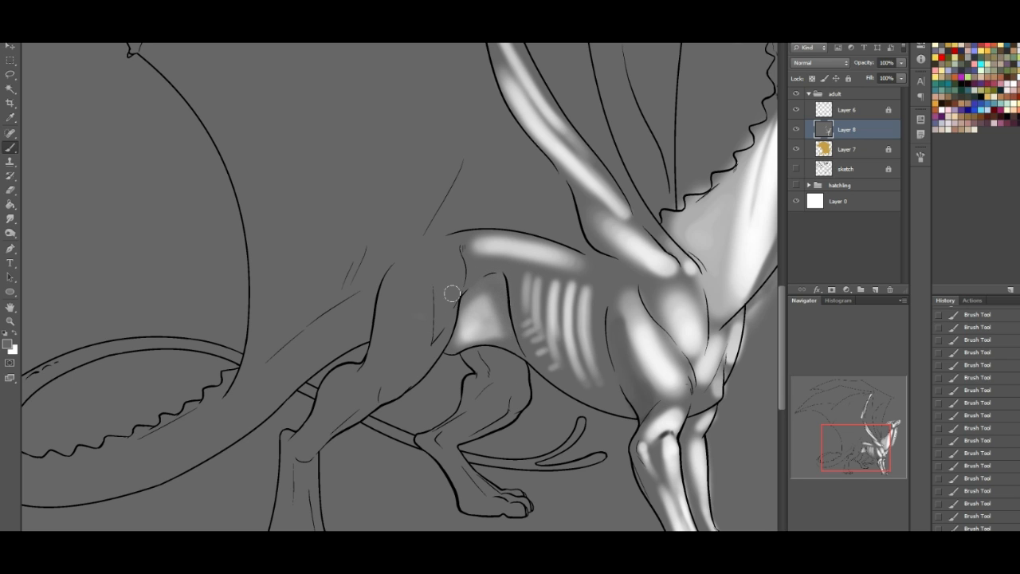
pyautogui.moveTo(451, 344)
pyautogui.mouseDown()
pyautogui.moveTo(460, 311)
pyautogui.moveTo(444, 359)
pyautogui.moveTo(460, 349)
pyautogui.moveTo(479, 292)
pyautogui.moveTo(510, 343)
pyautogui.mouseUp()
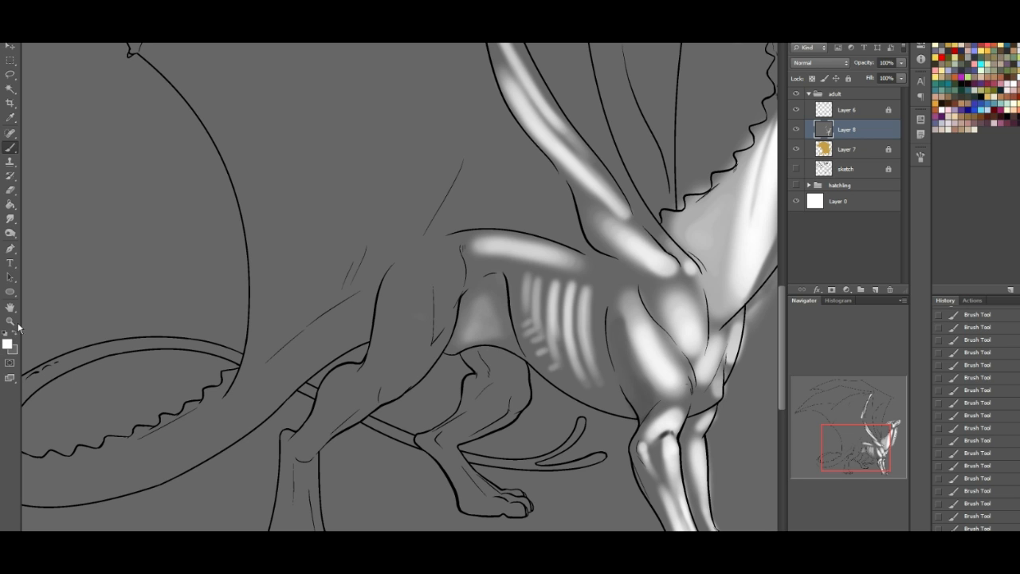
# - Paint long white highlights over the near hind leg's thigh muscles, knee and lower leg down to the hock
pyautogui.moveTo(398, 392)
pyautogui.mouseDown()
pyautogui.moveTo(388, 394)
pyautogui.moveTo(407, 376)
pyautogui.moveTo(399, 295)
pyautogui.moveTo(409, 258)
pyautogui.moveTo(412, 341)
pyautogui.moveTo(439, 360)
pyautogui.moveTo(413, 388)
pyautogui.mouseUp()
pyautogui.moveTo(458, 290)
pyautogui.mouseDown()
pyautogui.moveTo(440, 336)
pyautogui.moveTo(457, 275)
pyautogui.moveTo(440, 327)
pyautogui.moveTo(455, 284)
pyautogui.moveTo(447, 311)
pyautogui.mouseUp()
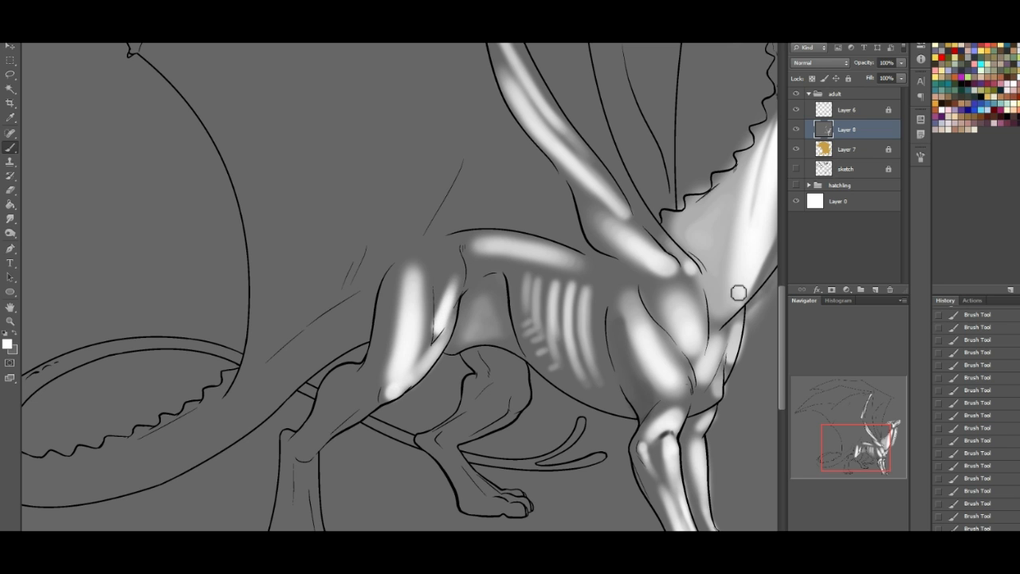
pyautogui.moveTo(872, 452); pyautogui.dragTo(869, 458)
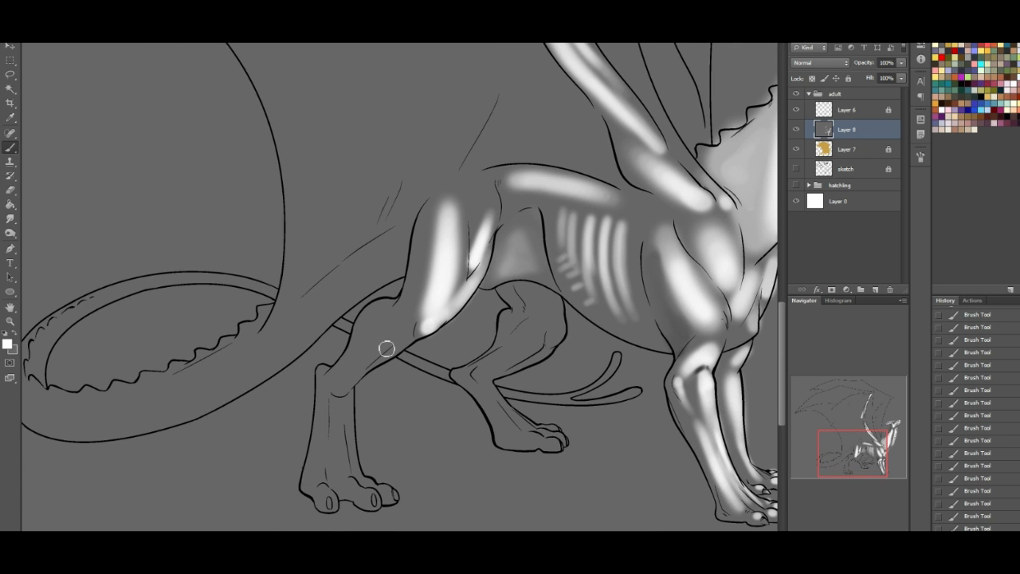
pyautogui.moveTo(359, 381)
pyautogui.mouseDown()
pyautogui.moveTo(373, 355)
pyautogui.moveTo(331, 388)
pyautogui.moveTo(374, 321)
pyautogui.moveTo(364, 335)
pyautogui.moveTo(384, 316)
pyautogui.moveTo(409, 314)
pyautogui.mouseUp()
pyautogui.moveTo(404, 351)
pyautogui.mouseDown()
pyautogui.moveTo(382, 369)
pyautogui.moveTo(423, 325)
pyautogui.mouseUp()
pyautogui.moveTo(430, 220)
pyautogui.mouseDown()
pyautogui.moveTo(424, 259)
pyautogui.moveTo(435, 214)
pyautogui.moveTo(417, 328)
pyautogui.moveTo(439, 250)
pyautogui.mouseUp()
# - Paint white tendon highlights from the near hind leg's hock down to the foot and dot light onto the toes
pyautogui.moveTo(871, 454); pyautogui.dragTo(867, 455)
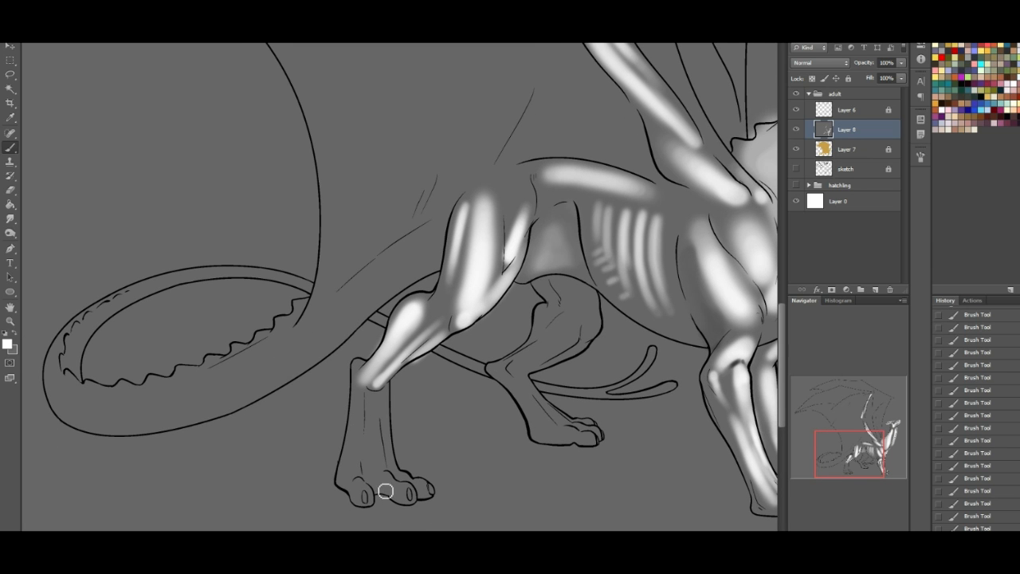
pyautogui.moveTo(359, 474); pyautogui.dragTo(364, 391)
pyautogui.moveTo(384, 473); pyautogui.dragTo(384, 466)
pyautogui.moveTo(380, 426)
pyautogui.mouseDown()
pyautogui.moveTo(384, 471)
pyautogui.moveTo(372, 407)
pyautogui.moveTo(378, 402)
pyautogui.moveTo(381, 456)
pyautogui.moveTo(379, 405)
pyautogui.moveTo(402, 465)
pyautogui.moveTo(386, 395)
pyautogui.mouseUp()
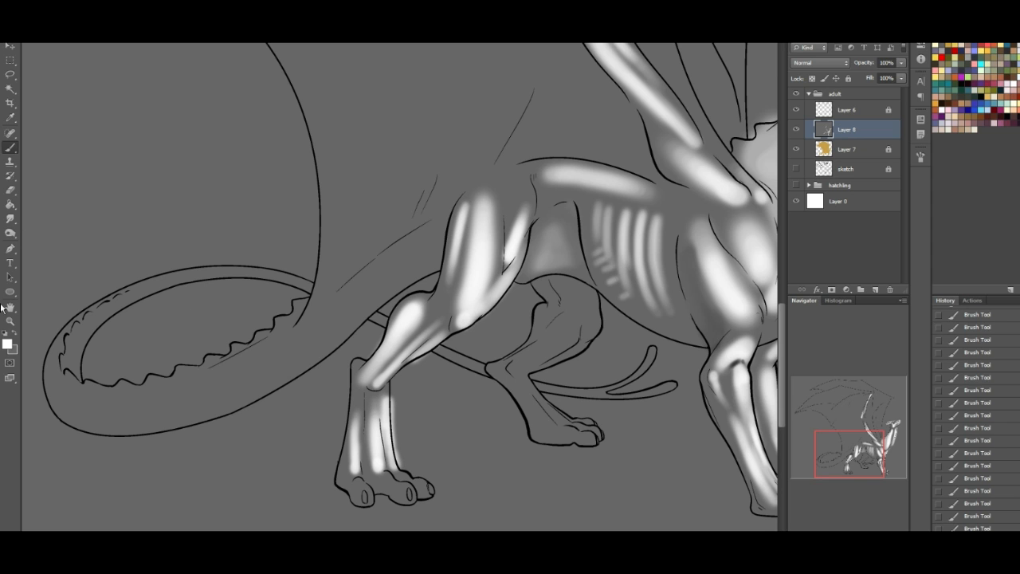
pyautogui.moveTo(354, 413); pyautogui.dragTo(349, 475)
pyautogui.click(386, 476)
pyautogui.click(405, 480)
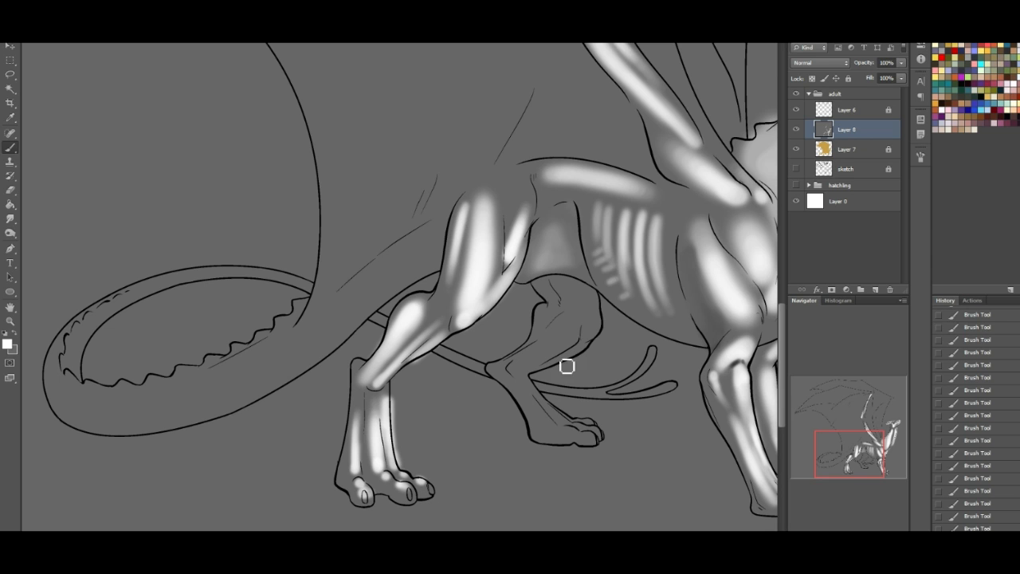
# - Paint white highlights on the far hind leg's thigh, knee, lower leg and toes
pyautogui.moveTo(591, 331); pyautogui.dragTo(594, 298)
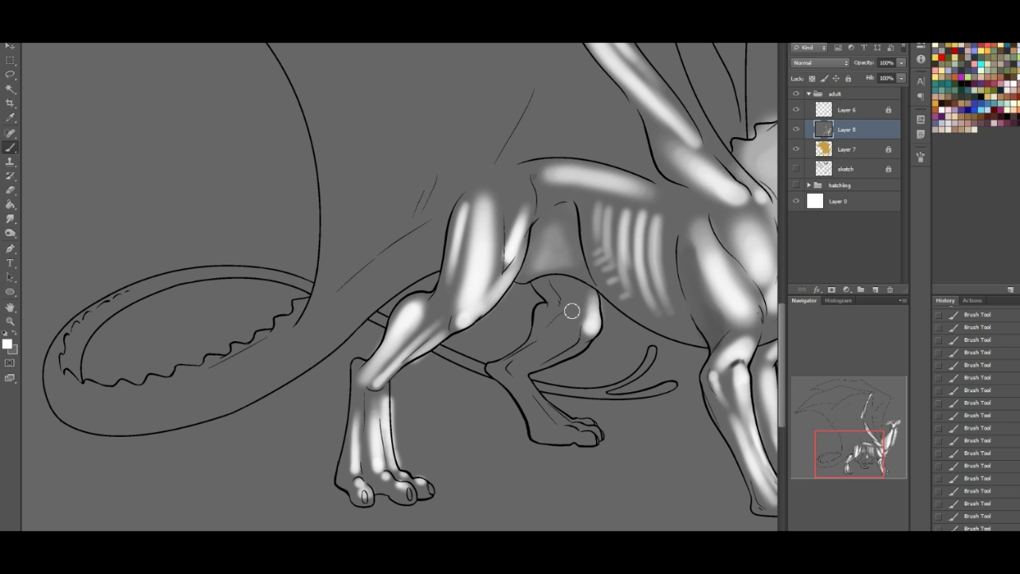
pyautogui.moveTo(578, 339)
pyautogui.mouseDown()
pyautogui.moveTo(521, 378)
pyautogui.moveTo(589, 353)
pyautogui.moveTo(568, 360)
pyautogui.mouseUp()
pyautogui.moveTo(575, 322)
pyautogui.mouseDown()
pyautogui.moveTo(518, 375)
pyautogui.moveTo(565, 332)
pyautogui.moveTo(533, 351)
pyautogui.moveTo(548, 402)
pyautogui.moveTo(535, 404)
pyautogui.moveTo(513, 377)
pyautogui.moveTo(556, 439)
pyautogui.moveTo(542, 422)
pyautogui.moveTo(544, 397)
pyautogui.moveTo(523, 382)
pyautogui.moveTo(558, 419)
pyautogui.moveTo(531, 385)
pyautogui.moveTo(596, 433)
pyautogui.mouseUp()
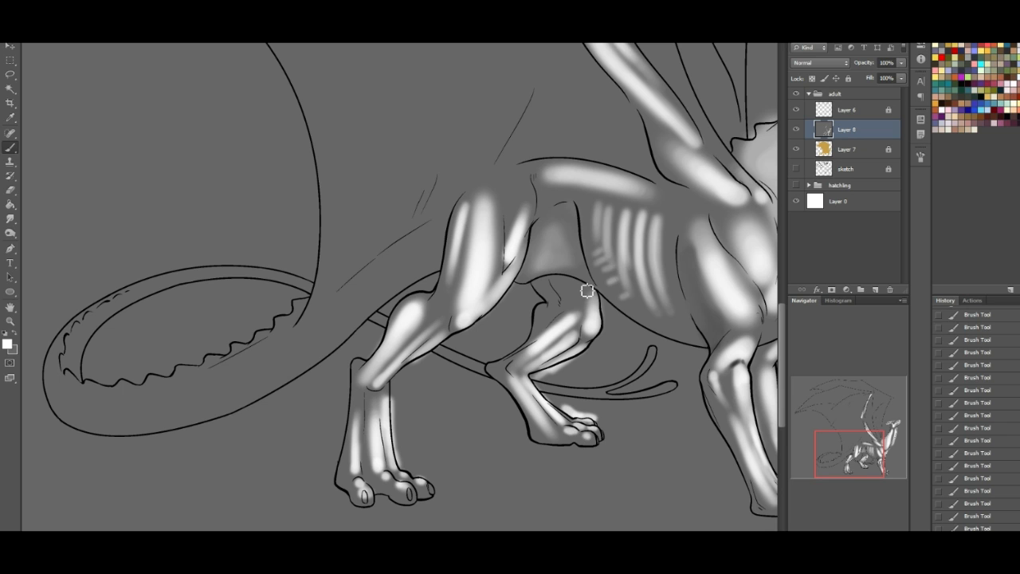
pyautogui.moveTo(582, 321)
pyautogui.mouseDown()
pyautogui.moveTo(579, 303)
pyautogui.moveTo(589, 295)
pyautogui.moveTo(582, 314)
pyautogui.moveTo(570, 288)
pyautogui.moveTo(578, 293)
pyautogui.mouseUp()
# - Paint a broad white highlight along the tail from the hip around the outer curve of its loop
pyautogui.moveTo(864, 437); pyautogui.dragTo(868, 430)
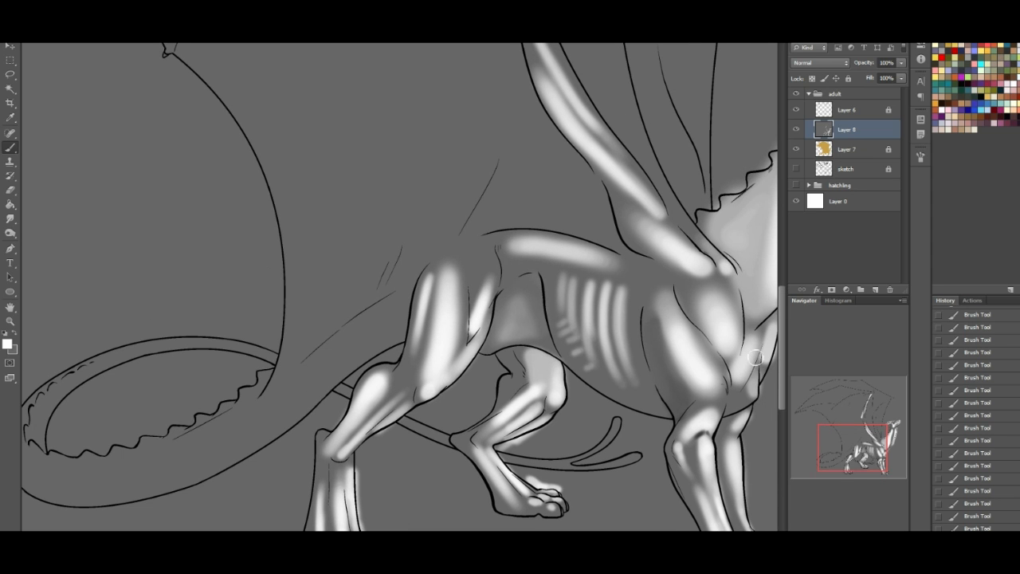
pyautogui.moveTo(870, 437); pyautogui.dragTo(848, 454)
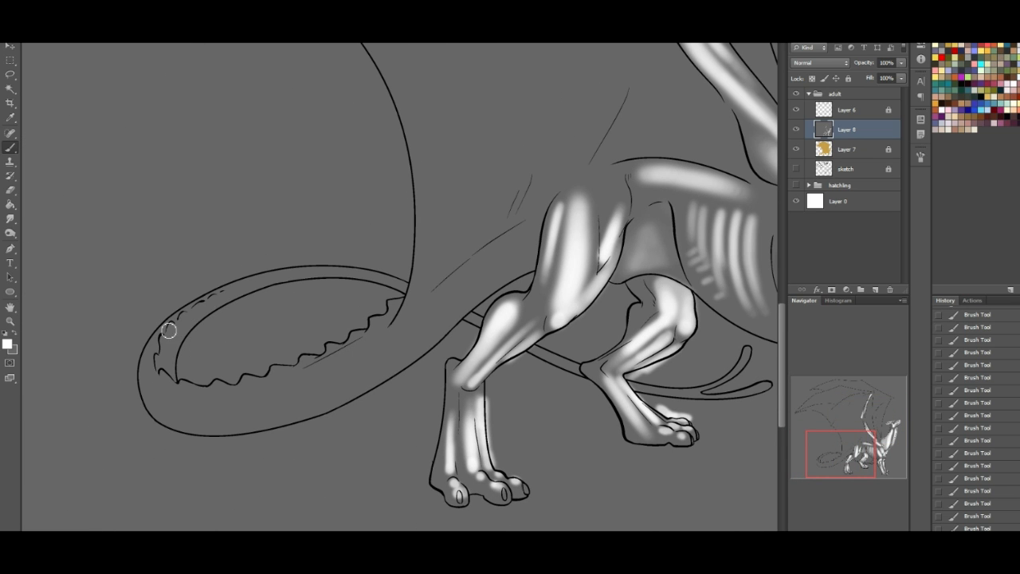
pyautogui.moveTo(224, 292)
pyautogui.mouseDown()
pyautogui.moveTo(136, 364)
pyautogui.moveTo(263, 260)
pyautogui.moveTo(213, 296)
pyautogui.moveTo(196, 391)
pyautogui.moveTo(228, 391)
pyautogui.moveTo(257, 355)
pyautogui.mouseUp()
pyautogui.moveTo(156, 390)
pyautogui.mouseDown()
pyautogui.moveTo(319, 373)
pyautogui.moveTo(412, 316)
pyautogui.mouseUp()
pyautogui.moveTo(155, 389)
pyautogui.mouseDown()
pyautogui.moveTo(233, 390)
pyautogui.moveTo(336, 354)
pyautogui.moveTo(485, 247)
pyautogui.moveTo(519, 231)
pyautogui.moveTo(480, 268)
pyautogui.moveTo(527, 234)
pyautogui.mouseUp()
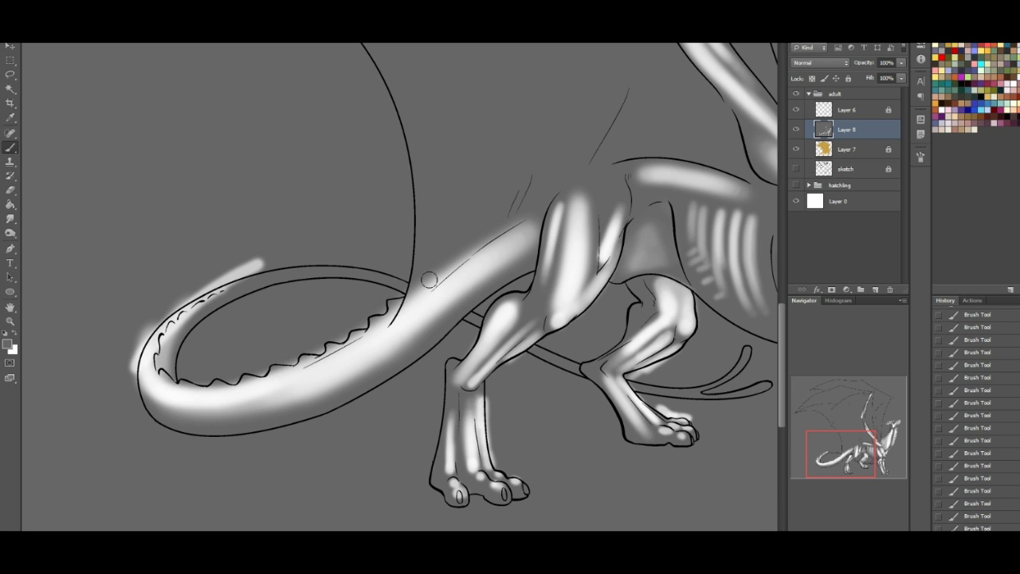
# - Carve grey shading around the highlight at the tail's base and paint white light along the tail's row of spines
pyautogui.moveTo(410, 310)
pyautogui.mouseDown()
pyautogui.moveTo(435, 277)
pyautogui.moveTo(543, 208)
pyautogui.moveTo(485, 298)
pyautogui.moveTo(514, 251)
pyautogui.mouseUp()
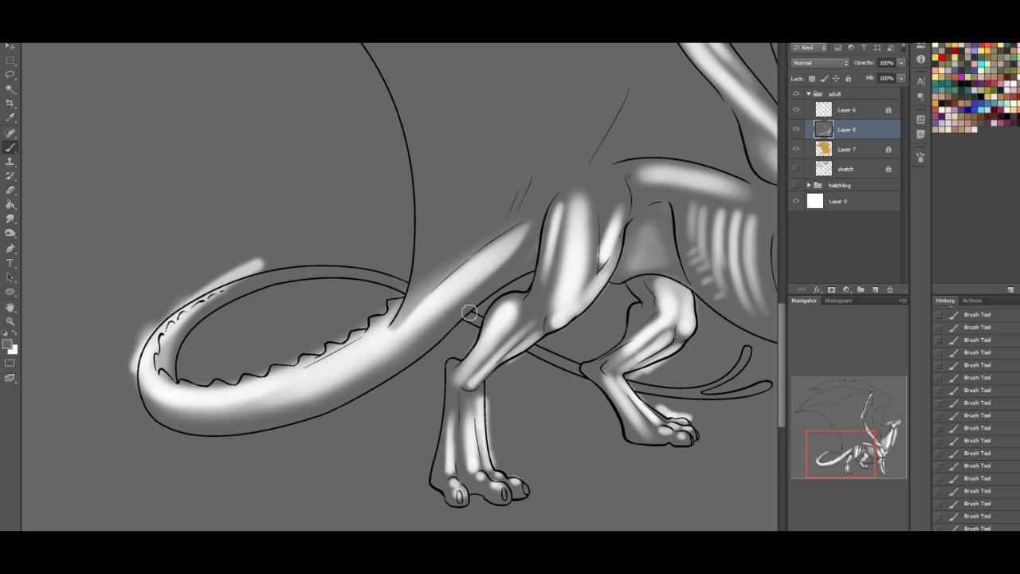
pyautogui.moveTo(381, 345); pyautogui.dragTo(467, 262)
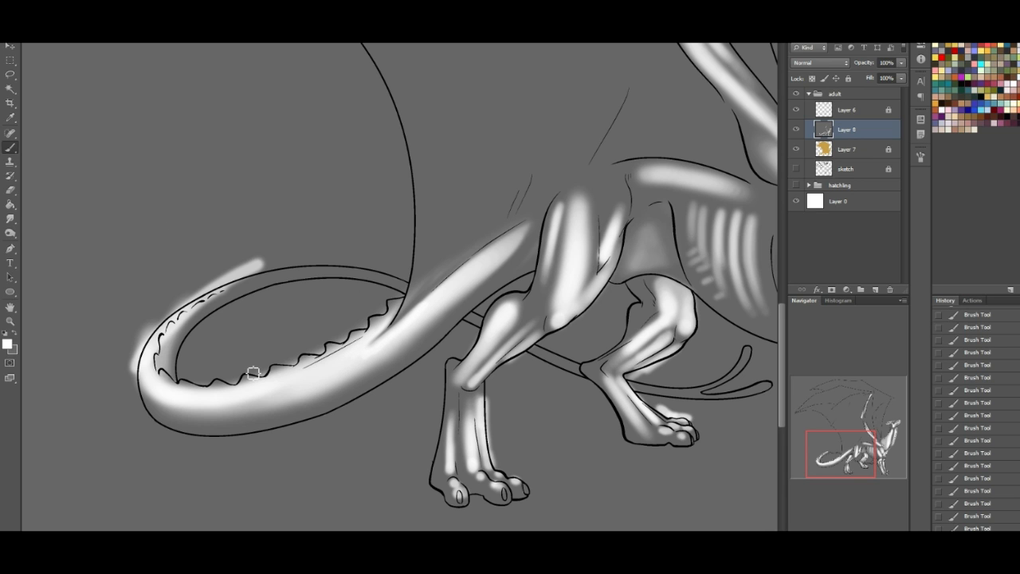
pyautogui.moveTo(218, 383)
pyautogui.mouseDown()
pyautogui.moveTo(343, 344)
pyautogui.moveTo(395, 303)
pyautogui.mouseUp()
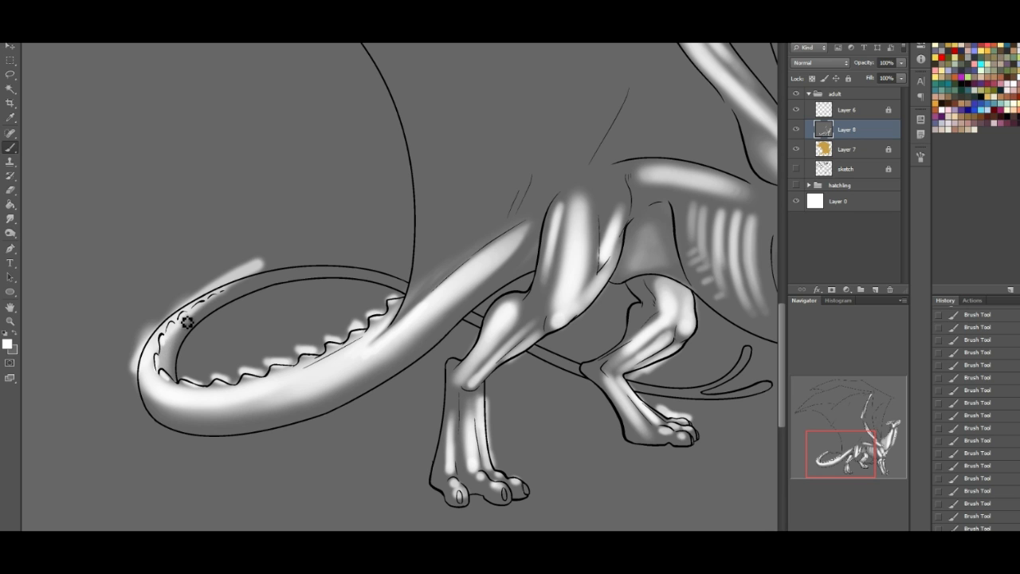
# - Paint white highlights along the thin far stretch of the tail and both prongs of its forked tip
pyautogui.moveTo(230, 292)
pyautogui.mouseDown()
pyautogui.moveTo(330, 269)
pyautogui.moveTo(384, 278)
pyautogui.moveTo(353, 276)
pyautogui.mouseUp()
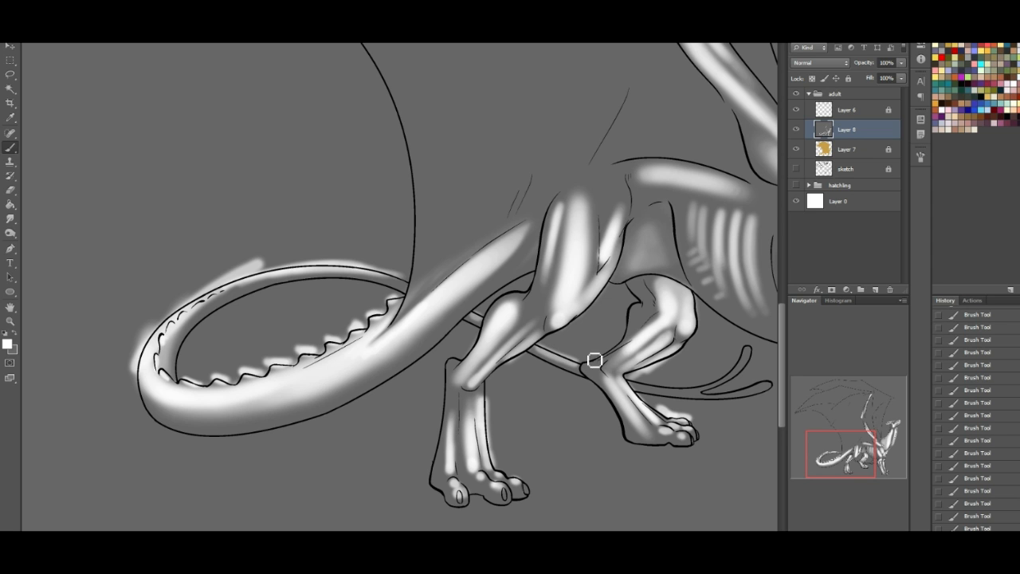
pyautogui.moveTo(880, 453); pyautogui.dragTo(896, 451)
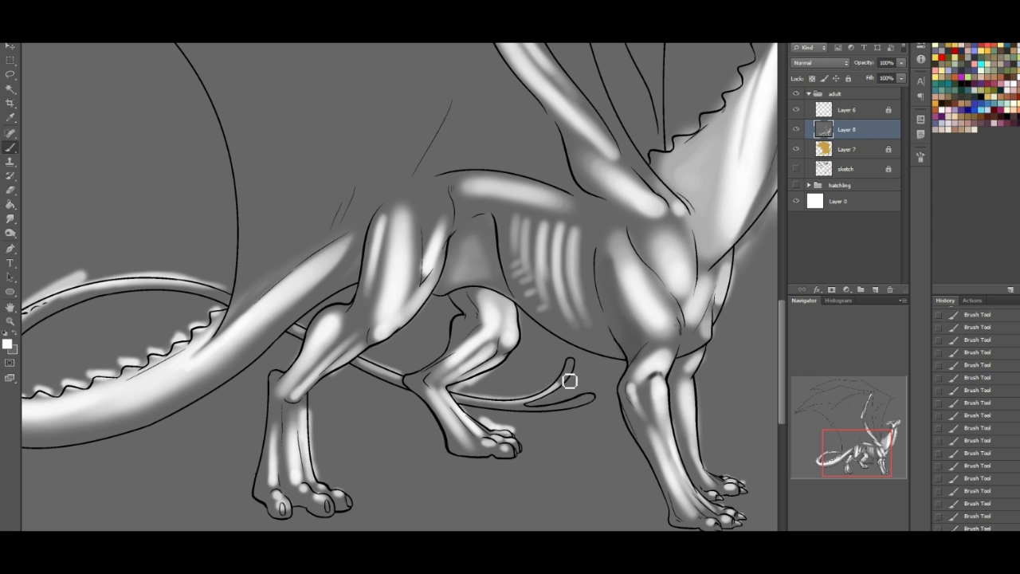
pyautogui.moveTo(547, 412); pyautogui.dragTo(597, 395)
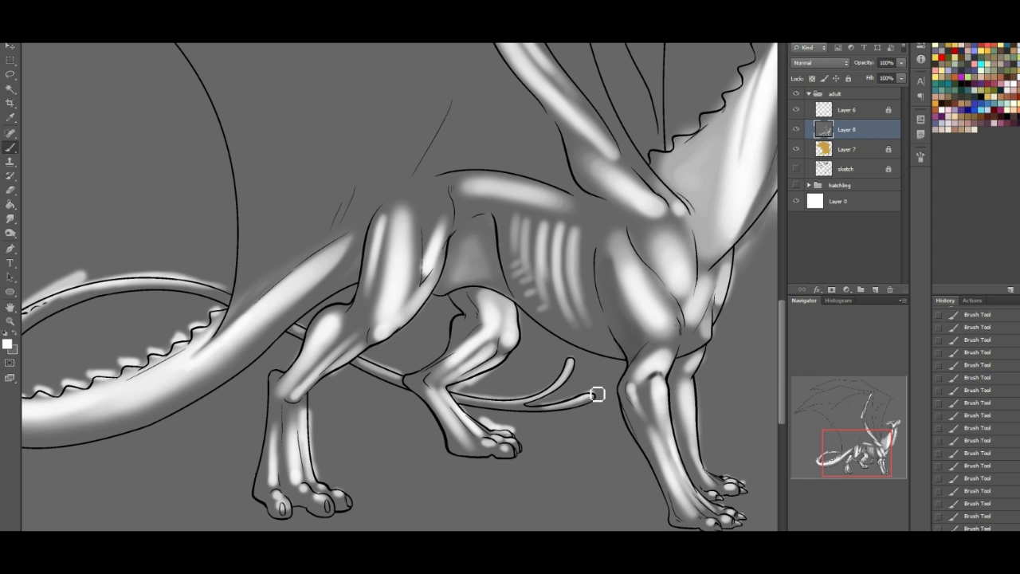
# - Paint white highlights on the dragon's eye and horn crest, and along the spines down the back of the neck
pyautogui.moveTo(865, 428); pyautogui.dragTo(879, 395)
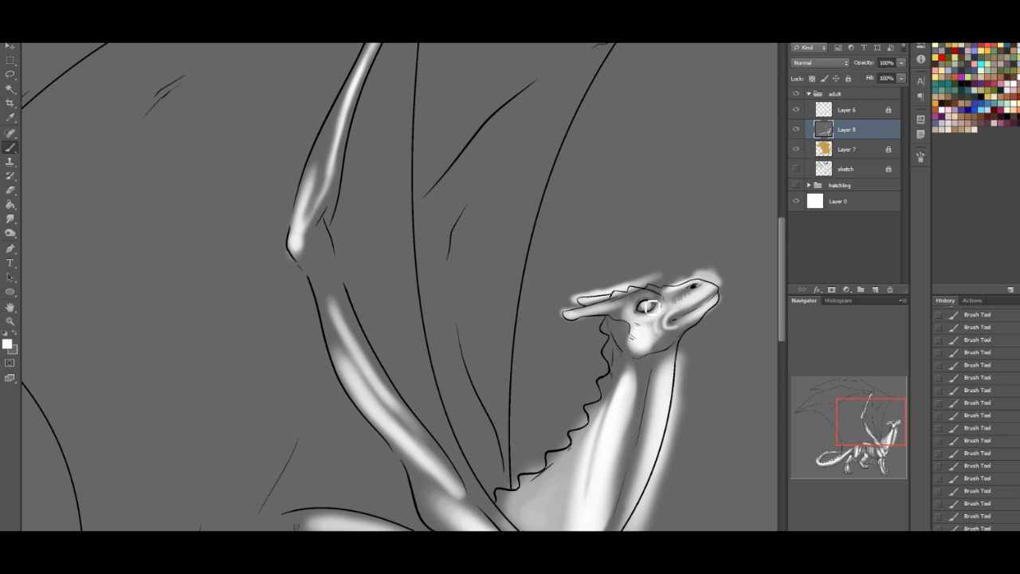
pyautogui.moveTo(655, 297)
pyautogui.mouseDown()
pyautogui.moveTo(644, 293)
pyautogui.moveTo(678, 282)
pyautogui.moveTo(661, 288)
pyautogui.mouseUp()
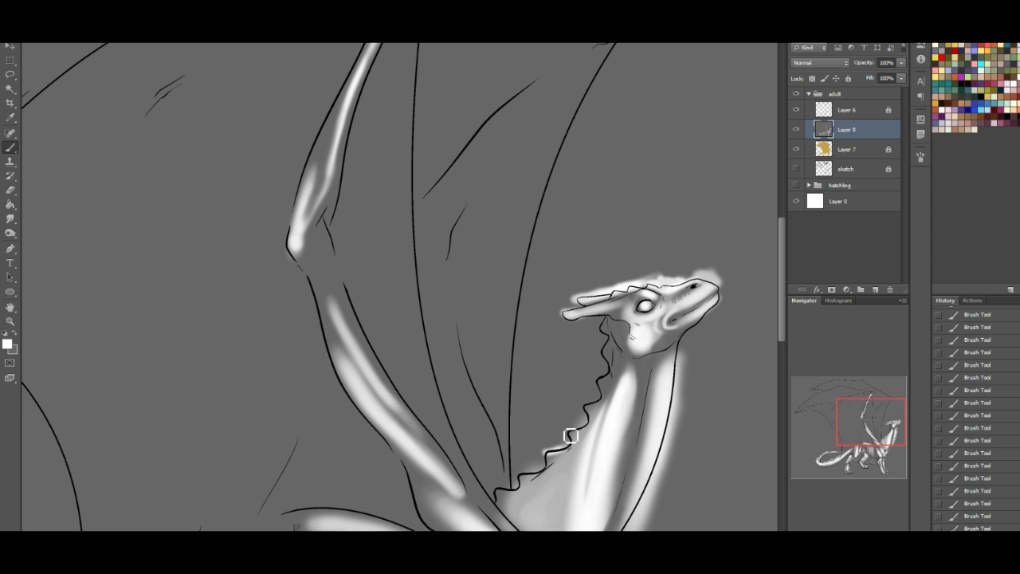
pyautogui.moveTo(572, 436)
pyautogui.mouseDown()
pyautogui.moveTo(606, 383)
pyautogui.moveTo(604, 347)
pyautogui.mouseUp()
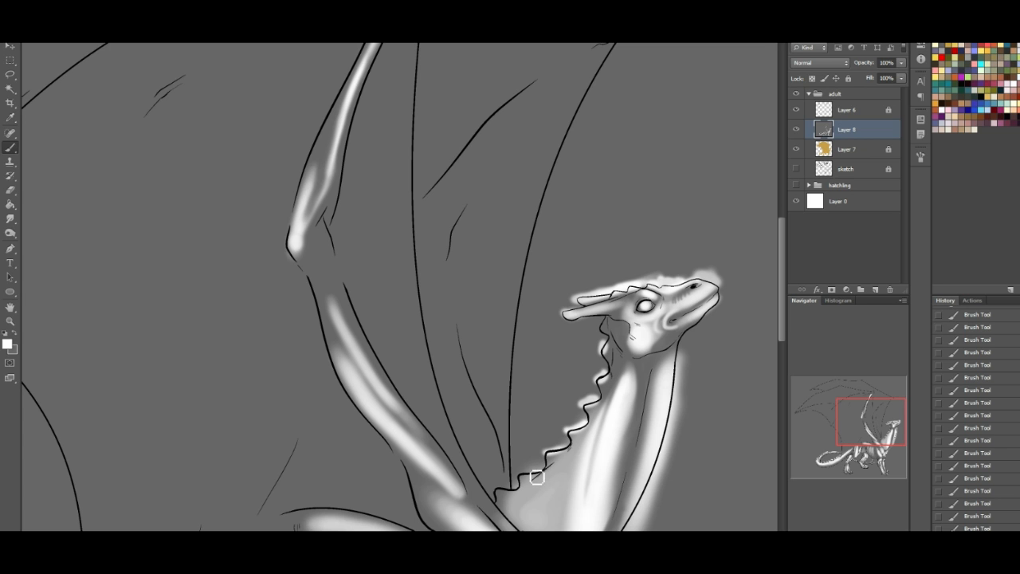
pyautogui.moveTo(532, 480)
pyautogui.mouseDown()
pyautogui.moveTo(542, 478)
pyautogui.moveTo(511, 499)
pyautogui.mouseUp()
# - Paint a white highlight along the near wing's long middle finger bone, from the wrist past its joint
pyautogui.moveTo(867, 412); pyautogui.dragTo(833, 380)
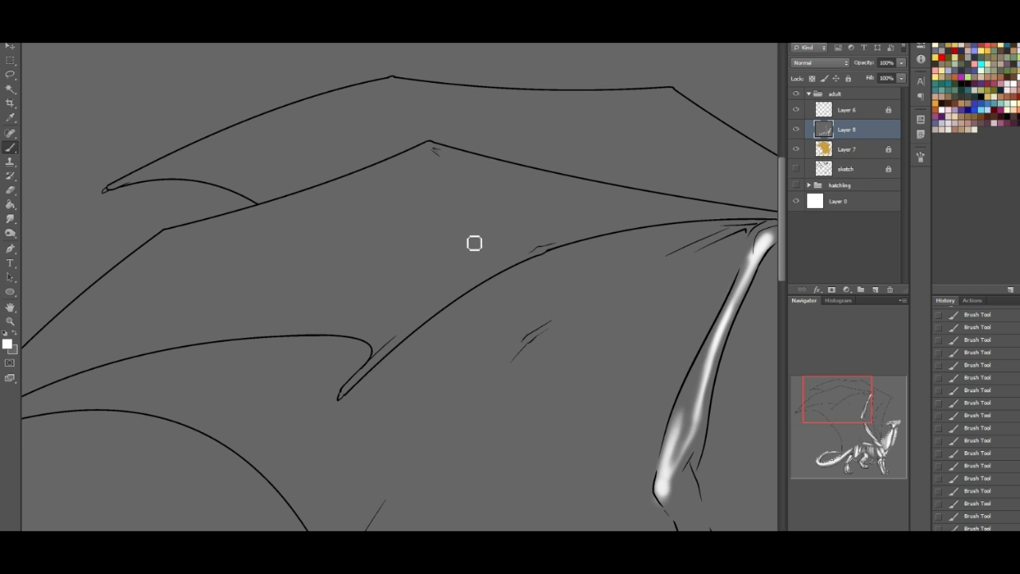
pyautogui.moveTo(545, 249); pyautogui.dragTo(536, 253)
pyautogui.moveTo(470, 291); pyautogui.dragTo(534, 254)
pyautogui.moveTo(414, 324)
pyautogui.mouseDown()
pyautogui.moveTo(522, 259)
pyautogui.moveTo(598, 235)
pyautogui.moveTo(729, 215)
pyautogui.mouseUp()
# - Paint white highlights along the near wing's outermost finger, on both sides of its outer joint and up to its peak joint
pyautogui.moveTo(858, 387); pyautogui.dragTo(847, 396)
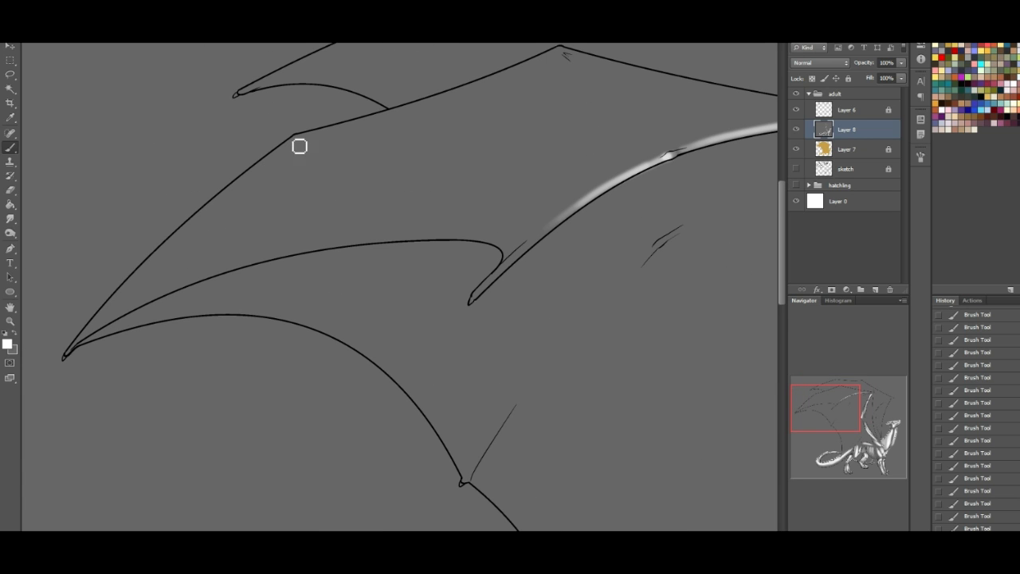
pyautogui.moveTo(295, 143); pyautogui.dragTo(177, 231)
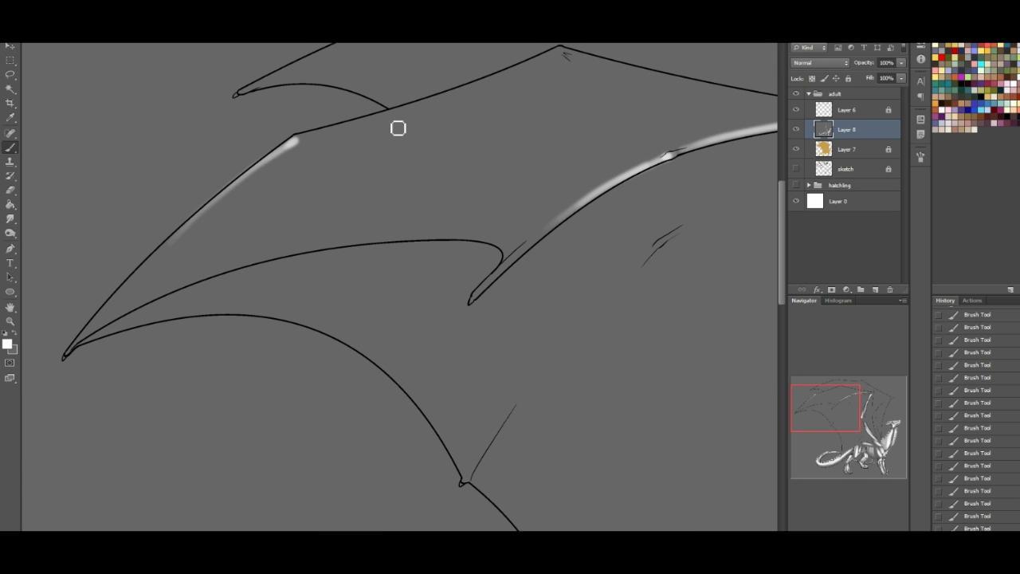
pyautogui.moveTo(310, 142); pyautogui.dragTo(386, 111)
pyautogui.moveTo(838, 397)
pyautogui.mouseDown()
pyautogui.moveTo(847, 377)
pyautogui.moveTo(838, 388)
pyautogui.mouseUp()
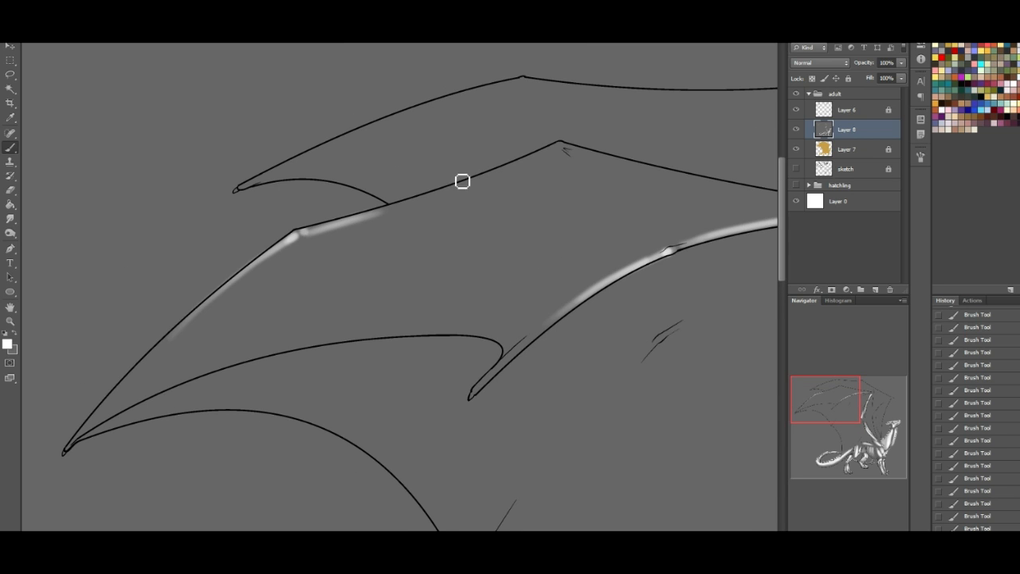
pyautogui.moveTo(556, 146); pyautogui.dragTo(488, 170)
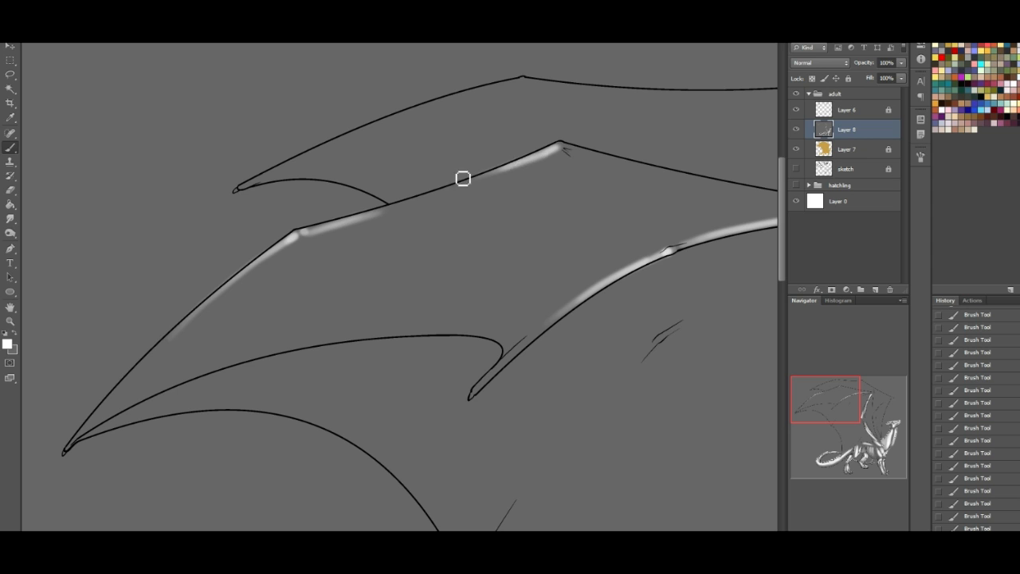
# - Paint a soft white highlight along the near wing's innermost finger bone, from its lower end up to the wrist
pyautogui.moveTo(827, 397); pyautogui.dragTo(844, 402)
pyautogui.moveTo(459, 279); pyautogui.dragTo(599, 204)
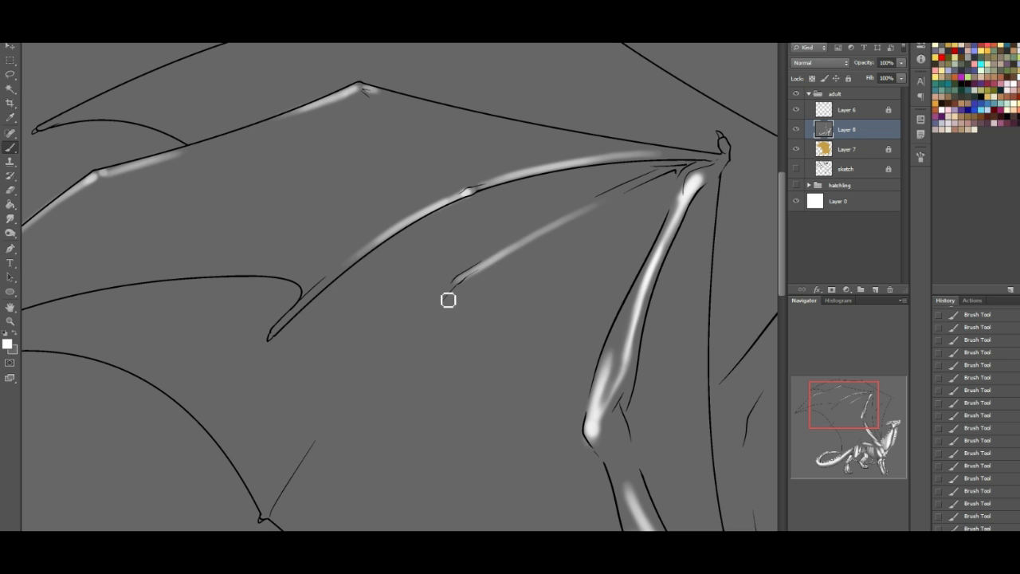
pyautogui.moveTo(451, 284); pyautogui.dragTo(398, 337)
pyautogui.moveTo(602, 199); pyautogui.dragTo(673, 186)
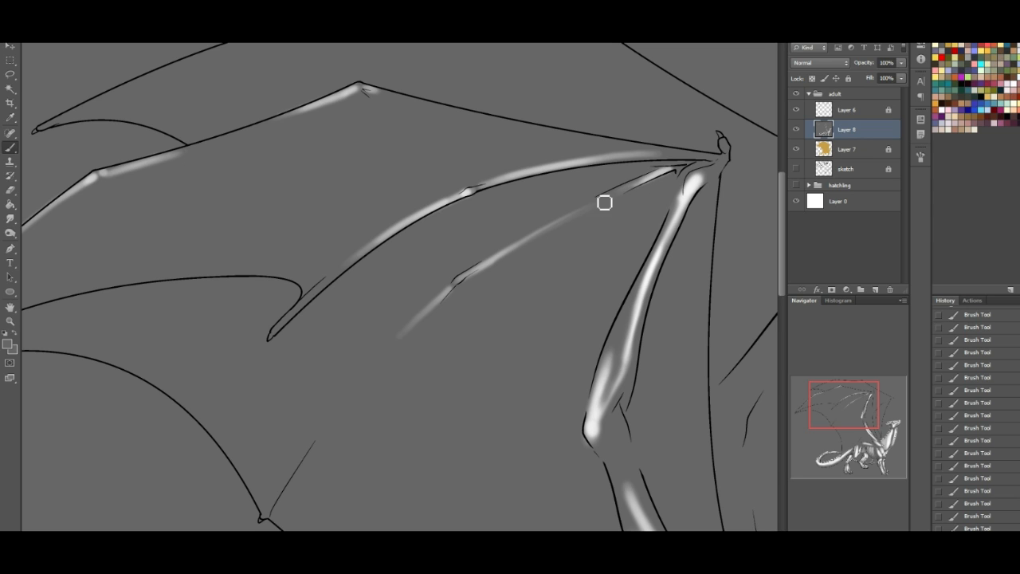
# - Shade around the near wing's wrist with grey and paint white highlights on the wrist knuckle and thumb claw
pyautogui.keyDown('alt'); pyautogui.click(694, 186); pyautogui.keyUp('alt')
pyautogui.moveTo(681, 186); pyautogui.dragTo(670, 209)
pyautogui.keyDown('alt'); pyautogui.click(661, 197); pyautogui.keyUp('alt')
pyautogui.moveTo(683, 186); pyautogui.dragTo(641, 261)
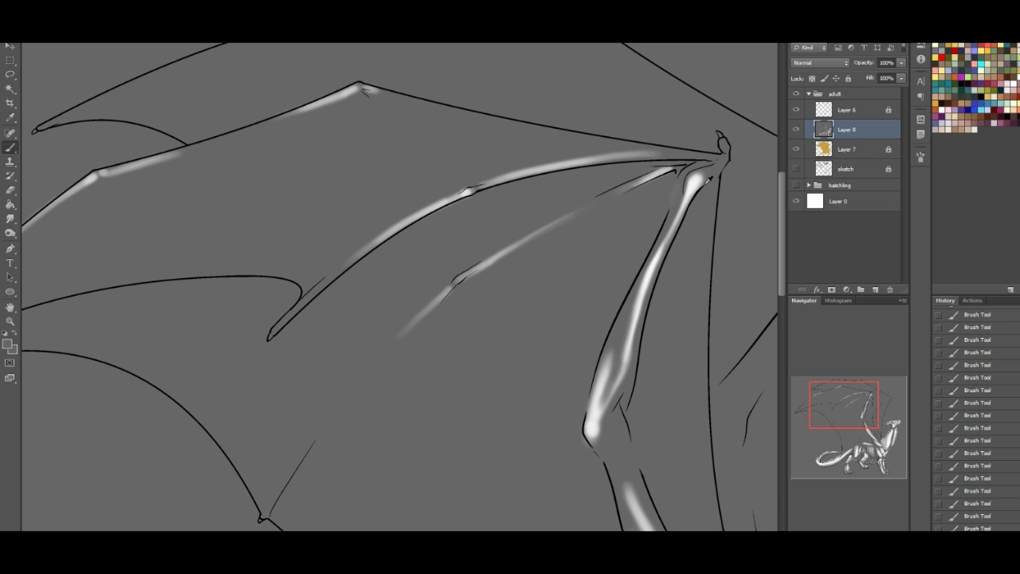
pyautogui.moveTo(859, 415); pyautogui.dragTo(874, 410)
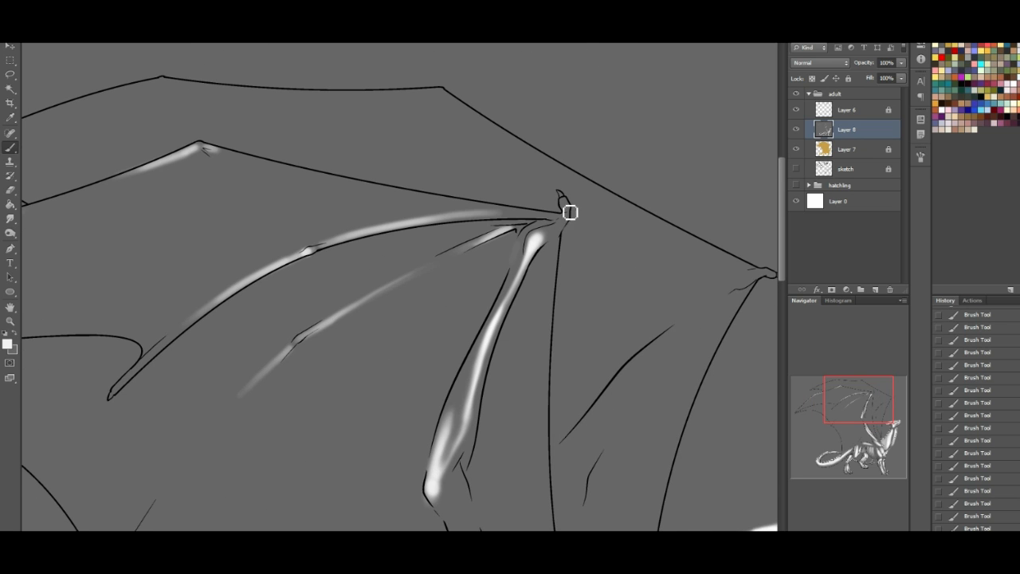
pyautogui.moveTo(549, 230); pyautogui.dragTo(565, 204)
# - Paint white highlights on the far wing's wrist and claw and along its forearm, trimming the forearm light with grey
pyautogui.moveTo(865, 385); pyautogui.dragTo(875, 385)
pyautogui.moveTo(646, 275)
pyautogui.mouseDown()
pyautogui.moveTo(649, 285)
pyautogui.moveTo(672, 275)
pyautogui.mouseUp()
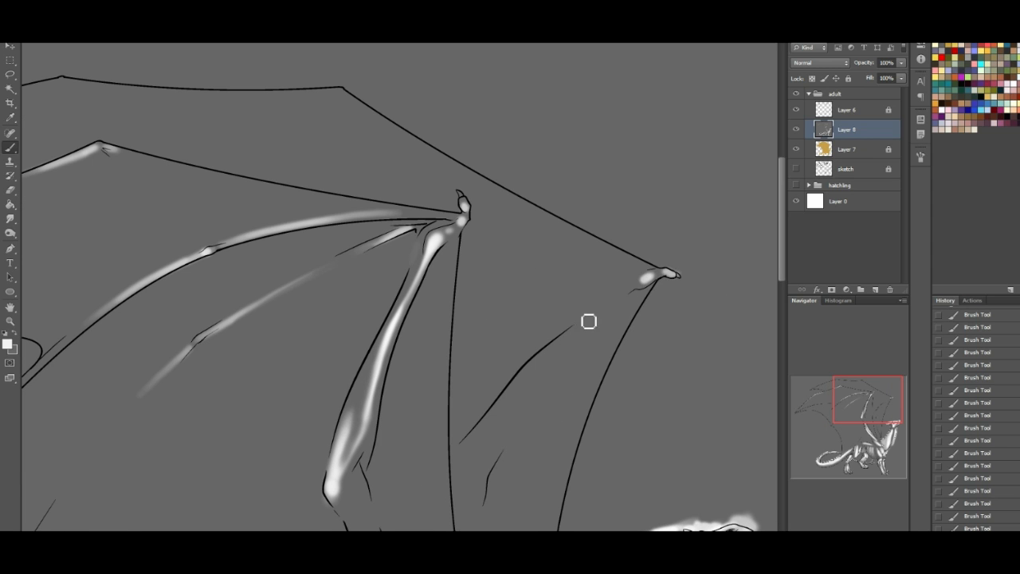
pyautogui.moveTo(545, 338)
pyautogui.mouseDown()
pyautogui.moveTo(630, 289)
pyautogui.moveTo(534, 338)
pyautogui.moveTo(470, 399)
pyautogui.mouseUp()
pyautogui.moveTo(571, 321)
pyautogui.mouseDown()
pyautogui.moveTo(518, 359)
pyautogui.moveTo(526, 362)
pyautogui.moveTo(501, 367)
pyautogui.moveTo(558, 330)
pyautogui.moveTo(486, 395)
pyautogui.moveTo(554, 320)
pyautogui.moveTo(571, 314)
pyautogui.moveTo(467, 410)
pyautogui.moveTo(486, 363)
pyautogui.moveTo(549, 323)
pyautogui.mouseUp()
pyautogui.keyDown('alt'); pyautogui.click(514, 324); pyautogui.keyUp('alt')
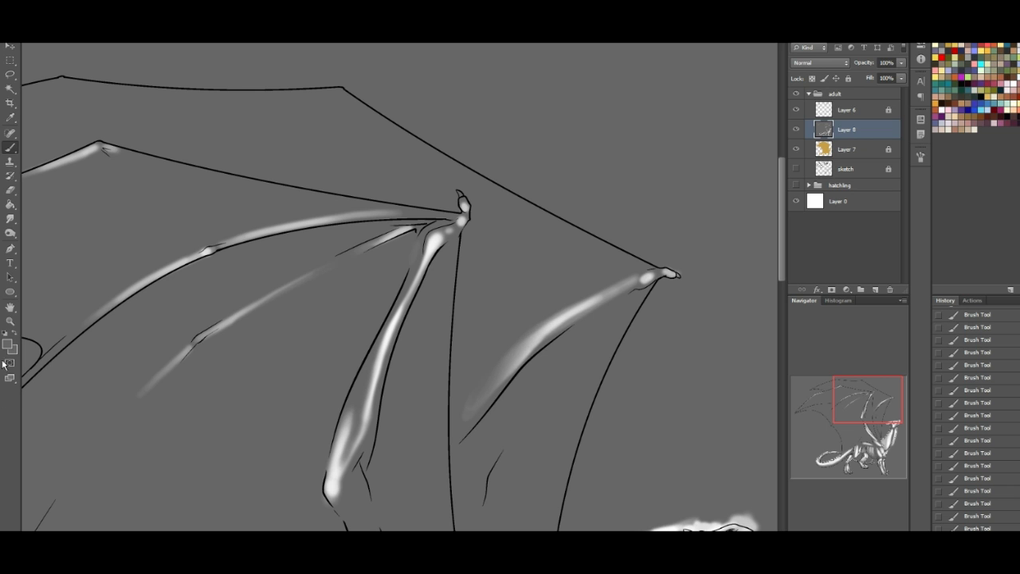
# - Reset the painting colours and paint white highlights along the far wing's outer finger, from its tip over the joints to the wrist
pyautogui.click(12, 335)
pyautogui.moveTo(859, 378); pyautogui.dragTo(827, 352)
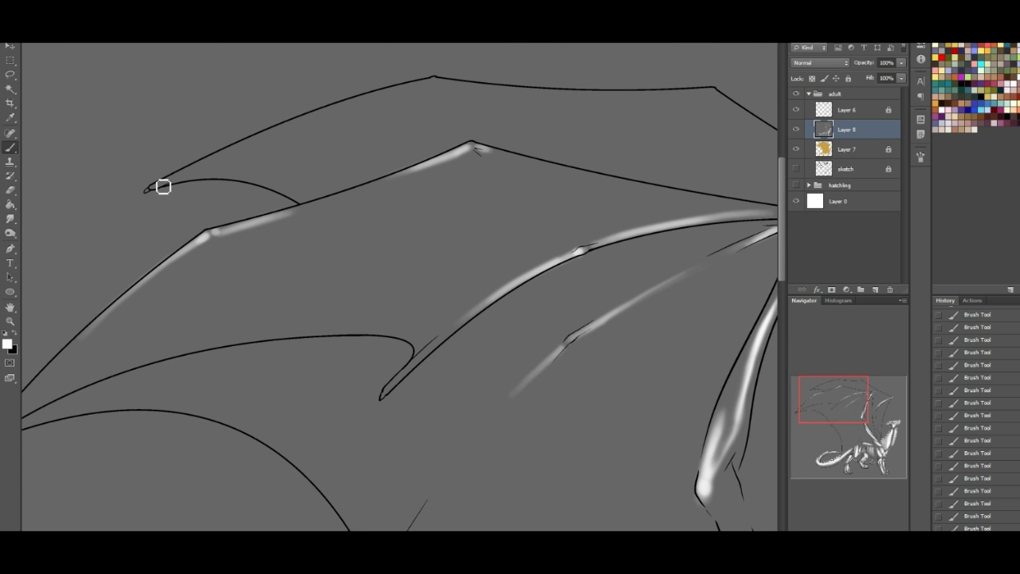
pyautogui.moveTo(161, 186)
pyautogui.mouseDown()
pyautogui.moveTo(251, 137)
pyautogui.moveTo(417, 87)
pyautogui.moveTo(389, 93)
pyautogui.mouseUp()
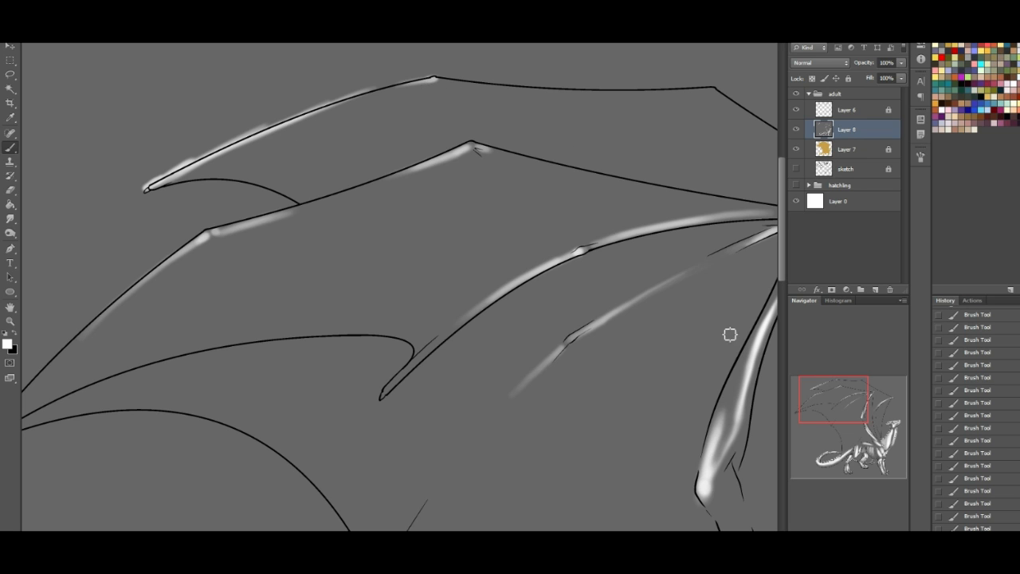
pyautogui.moveTo(844, 398); pyautogui.dragTo(858, 399)
pyautogui.moveTo(416, 86)
pyautogui.mouseDown()
pyautogui.moveTo(569, 96)
pyautogui.moveTo(459, 86)
pyautogui.mouseUp()
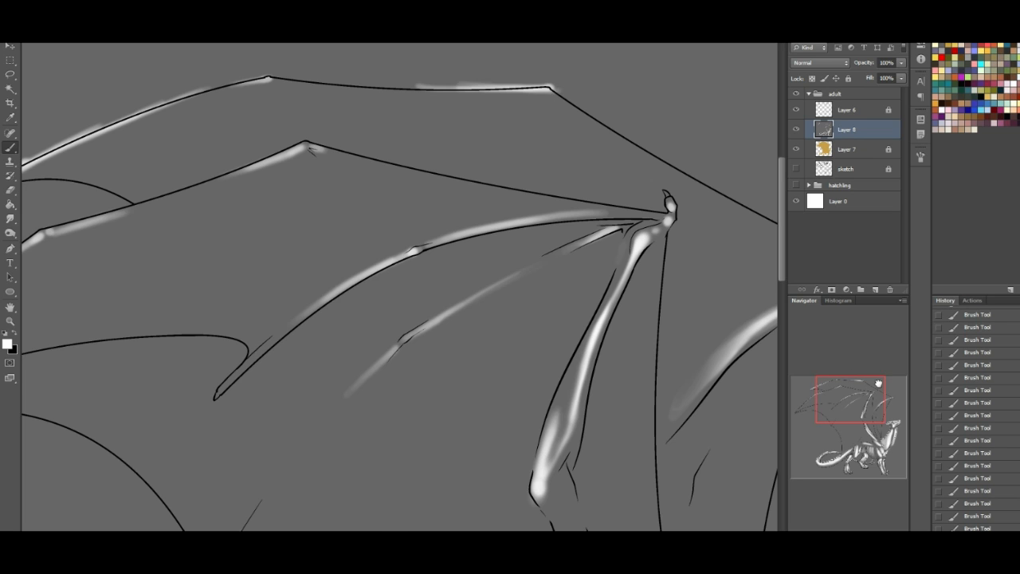
pyautogui.moveTo(869, 387); pyautogui.dragTo(884, 388)
pyautogui.moveTo(534, 185)
pyautogui.mouseDown()
pyautogui.moveTo(687, 264)
pyautogui.moveTo(613, 229)
pyautogui.mouseUp()
pyautogui.moveTo(556, 200); pyautogui.dragTo(672, 256)
pyautogui.moveTo(591, 219); pyautogui.dragTo(671, 261)
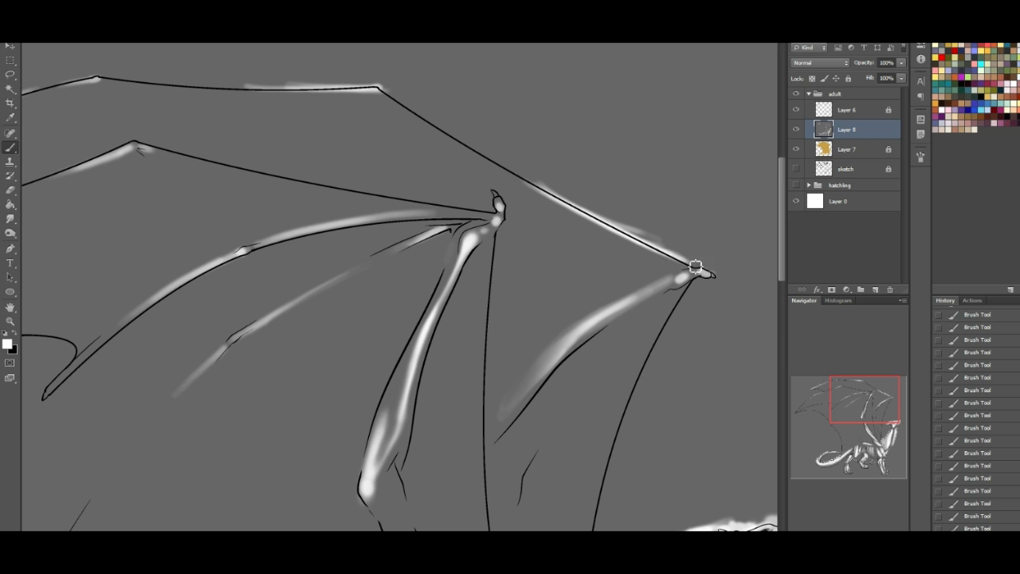
# - Paint a broad white highlight on the far wing's upper arm behind the neck and pick the background grey for shading
pyautogui.moveTo(880, 396); pyautogui.dragTo(881, 419)
pyautogui.moveTo(563, 470); pyautogui.dragTo(531, 374)
pyautogui.moveTo(557, 438); pyautogui.dragTo(514, 315)
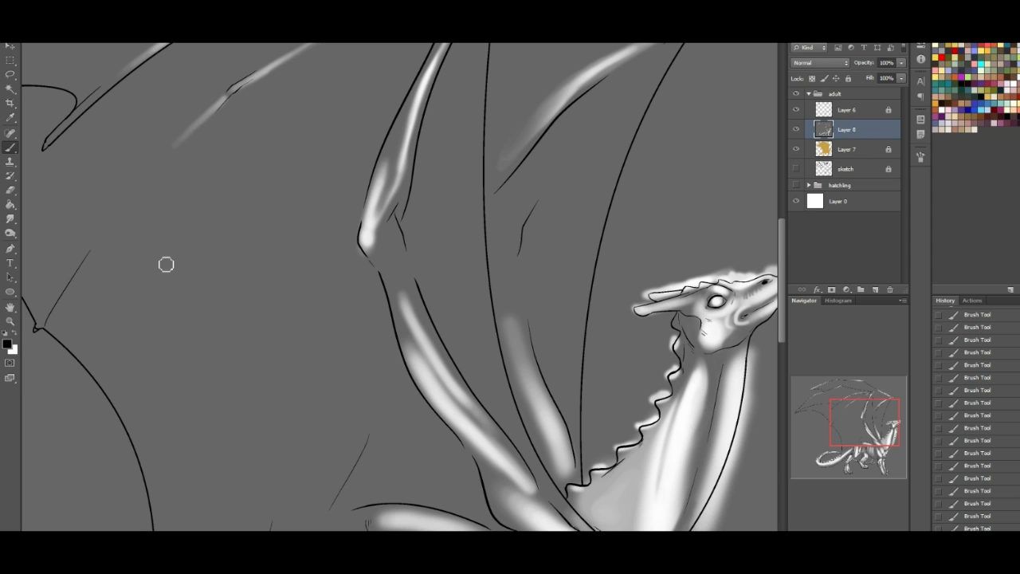
pyautogui.keyDown('alt'); pyautogui.click(267, 353); pyautogui.keyUp('alt')
pyautogui.moveTo(516, 347)
pyautogui.mouseDown()
pyautogui.moveTo(551, 406)
pyautogui.moveTo(514, 349)
pyautogui.mouseUp()
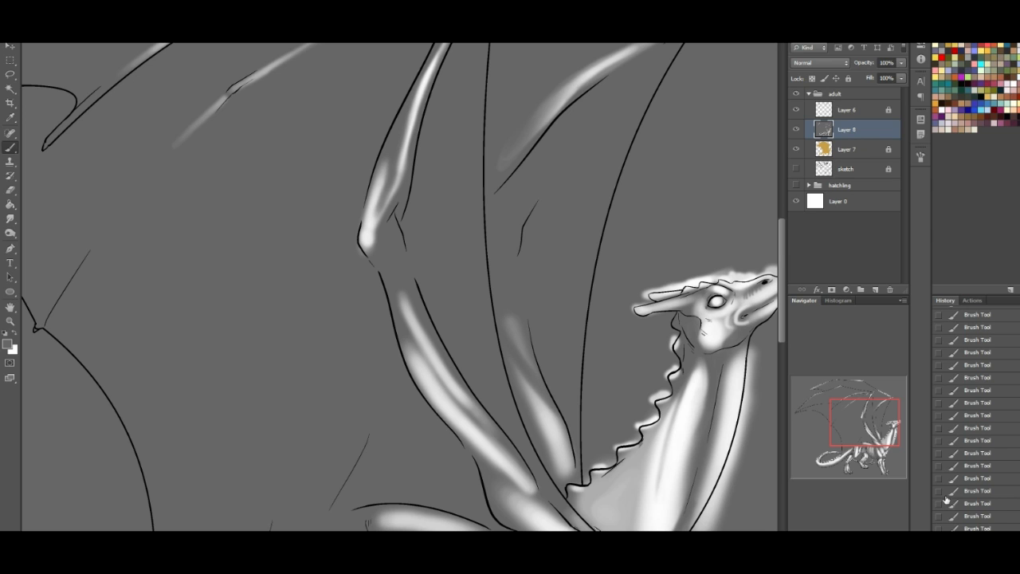
pyautogui.click(984, 516)
pyautogui.click(985, 503)
pyautogui.click(985, 490)
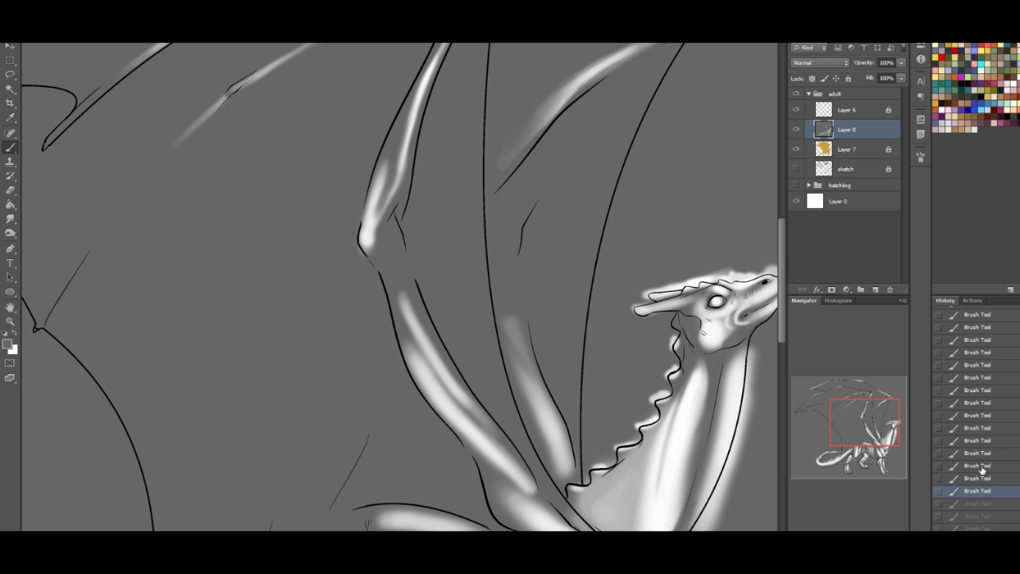
# - Paint grey shading down the middle of the far wing's upper arm to split its highlight into two muscles
pyautogui.moveTo(528, 347); pyautogui.dragTo(547, 444)
pyautogui.moveTo(532, 366); pyautogui.dragTo(551, 454)
pyautogui.moveTo(869, 429); pyautogui.dragTo(843, 435)
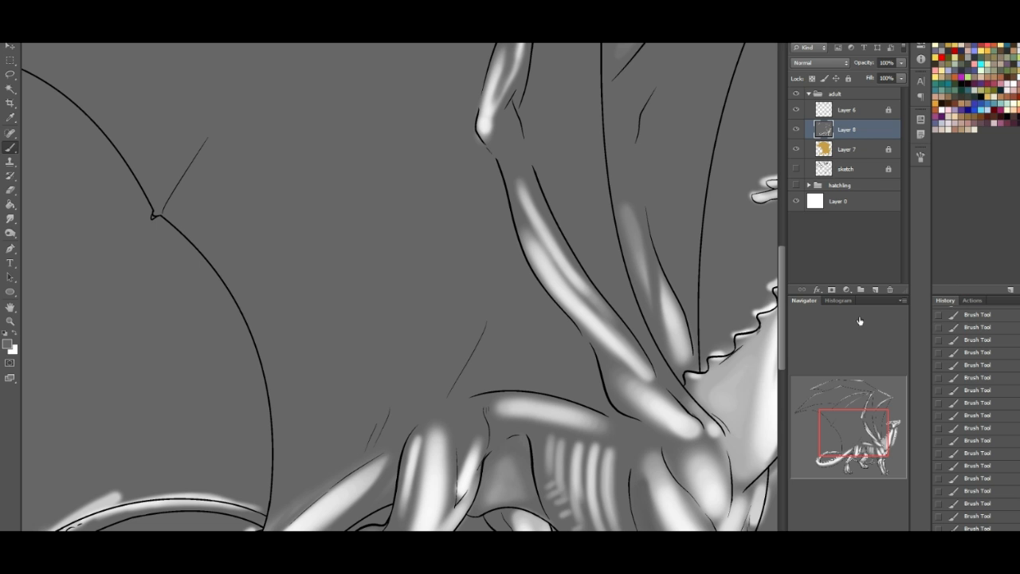
pyautogui.hotkey('ctrl', '0')
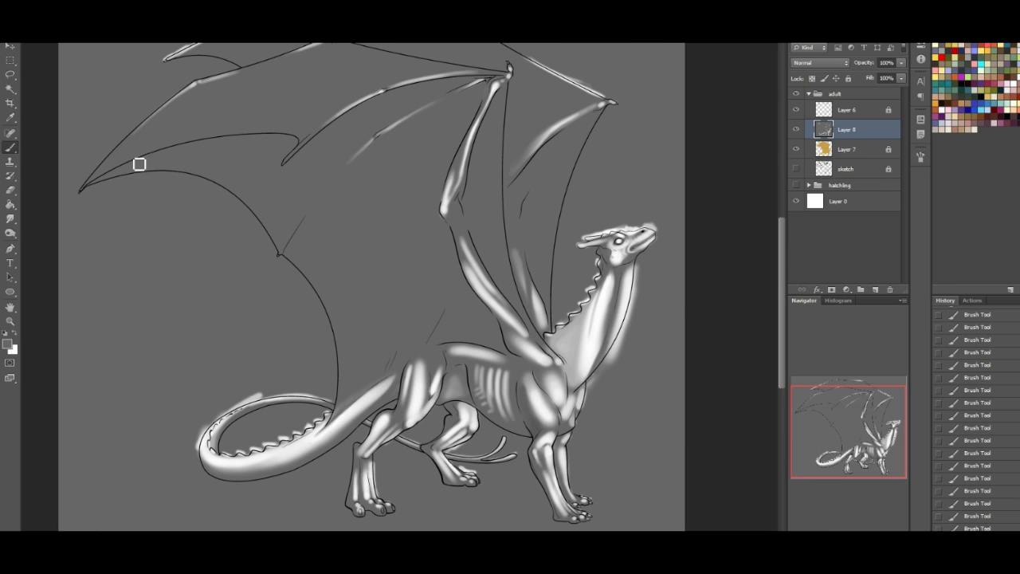
# - Create a new layer above the greyscale shading and fill it with tan using the Paint Bucket
pyautogui.click(10, 205)
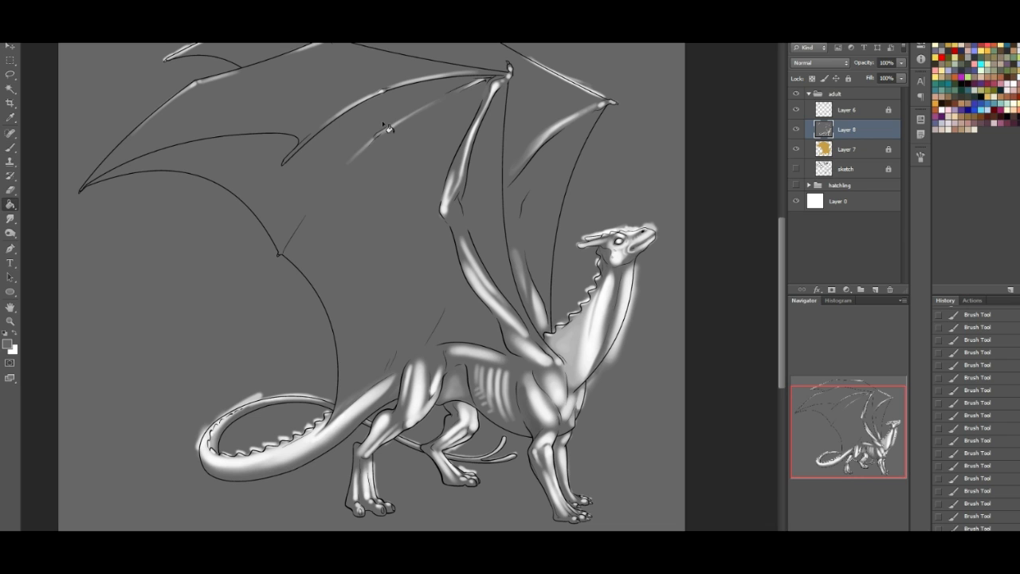
pyautogui.click(876, 290)
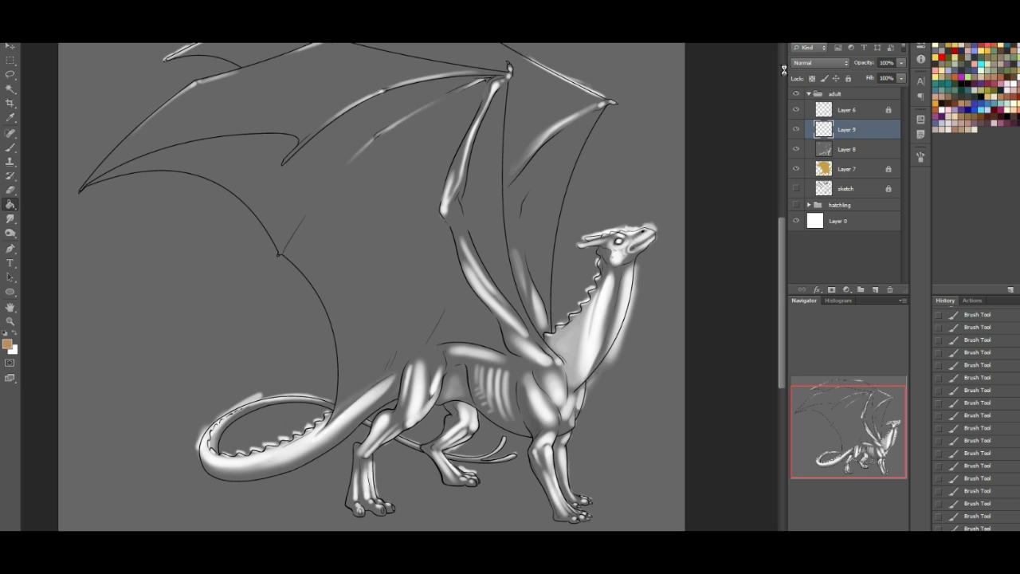
pyautogui.hotkey('alt', 'BackSpace')
# - Try the Lighten and Screen blending modes on the tan layer
pyautogui.click(813, 62)
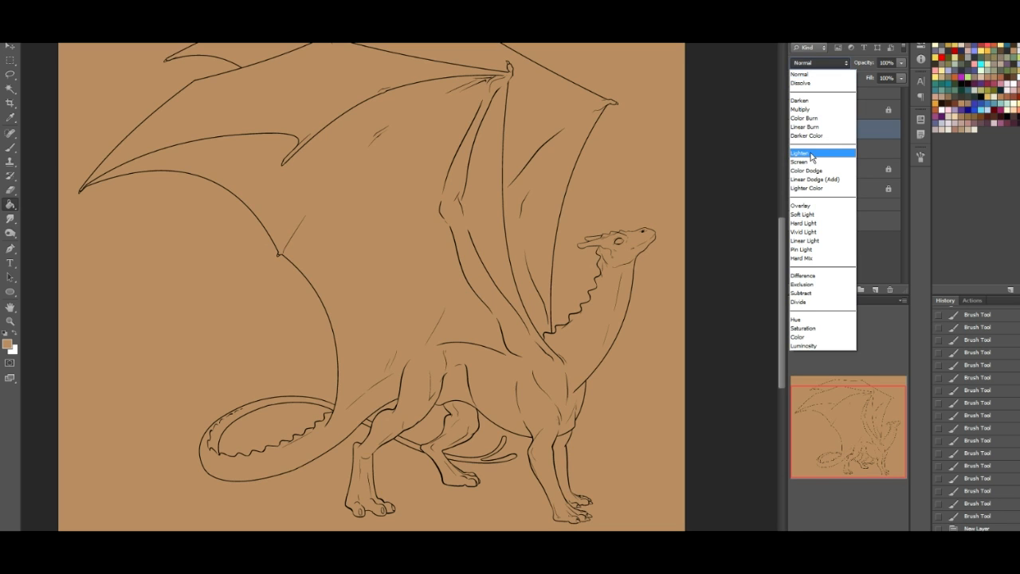
pyautogui.click(811, 154)
pyautogui.press('Down')
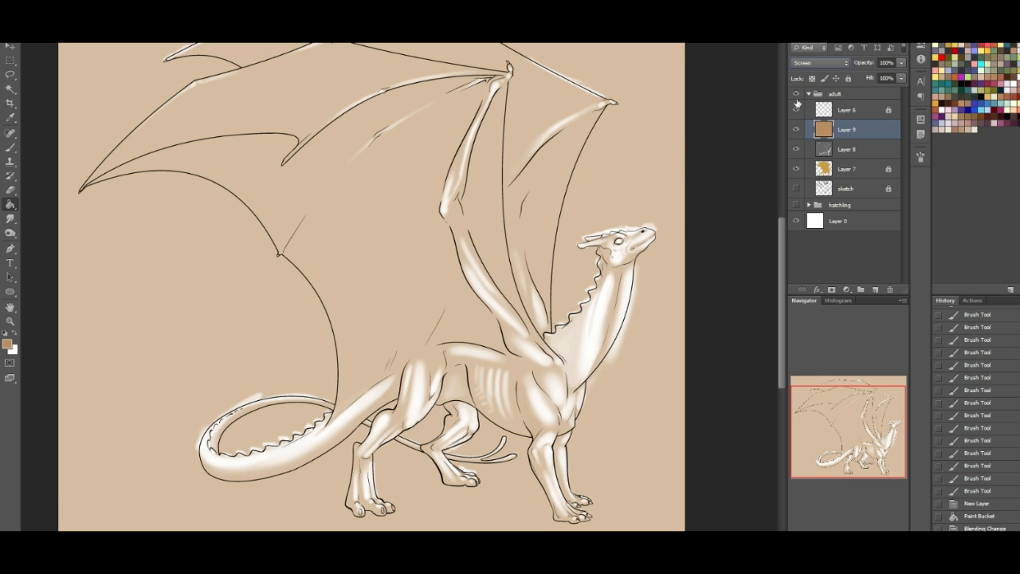
# - Set the tan layer's blending mode to Overlay and clip the layer to Layer 8 below it
pyautogui.click(809, 64)
pyautogui.click(806, 204)
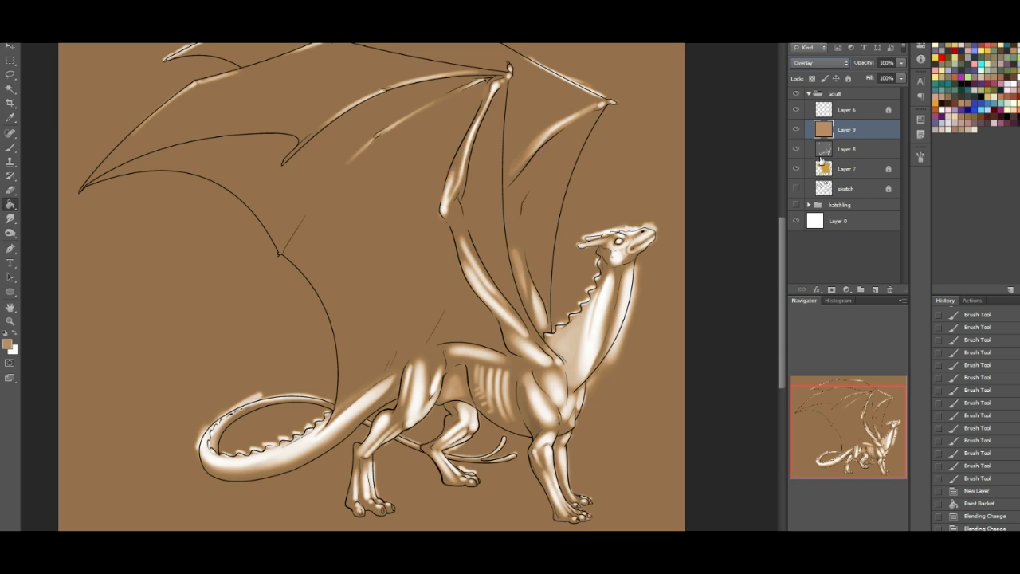
pyautogui.rightClick(866, 130)
pyautogui.click(910, 261)
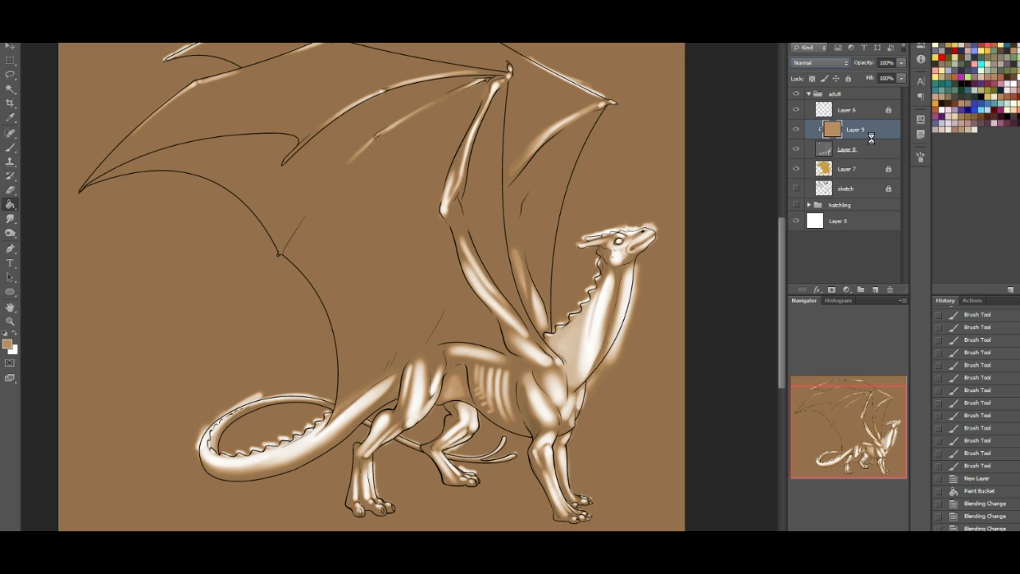
# - Merge the tan layer down into Layer 8, set the result to Multiply and clip it to Layer 7
pyautogui.hotkey('ctrl', 'e')
pyautogui.click(816, 64)
pyautogui.click(822, 107)
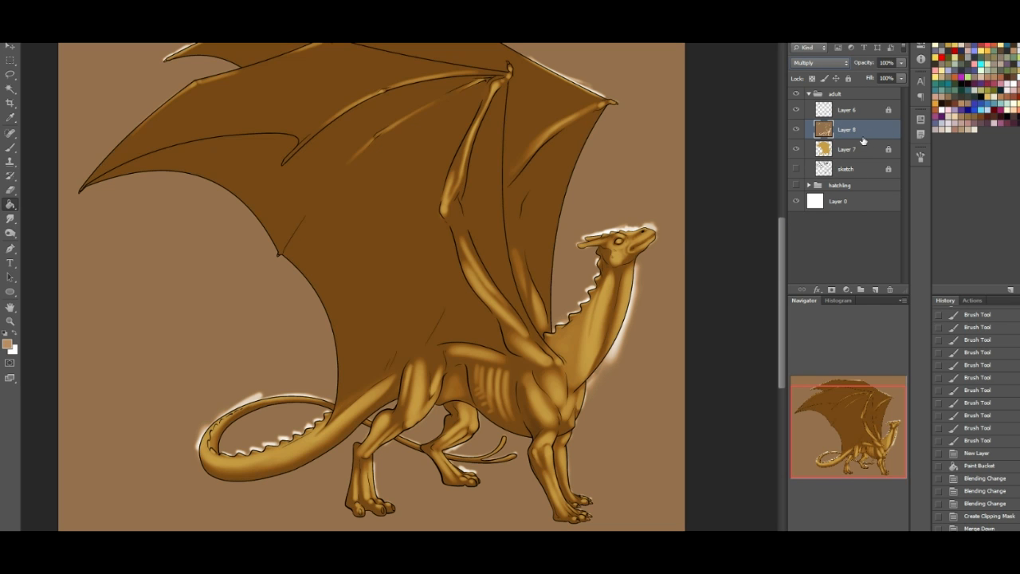
pyautogui.rightClick(861, 133)
pyautogui.click(880, 260)
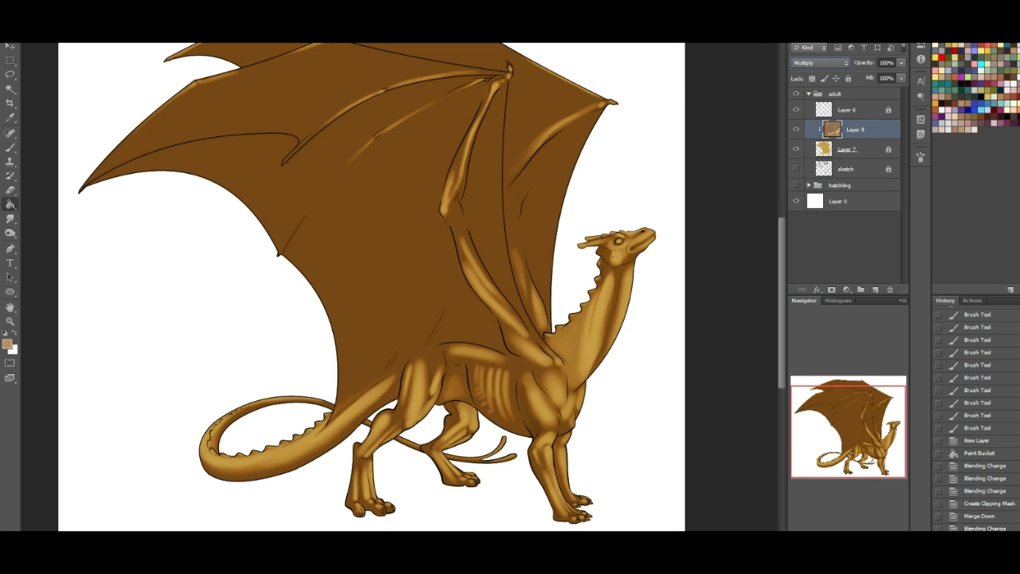
# - Reduce the fill of the clipped Layer 8 to 70%
pyautogui.click(901, 81)
pyautogui.moveTo(880, 94); pyautogui.dragTo(883, 93)
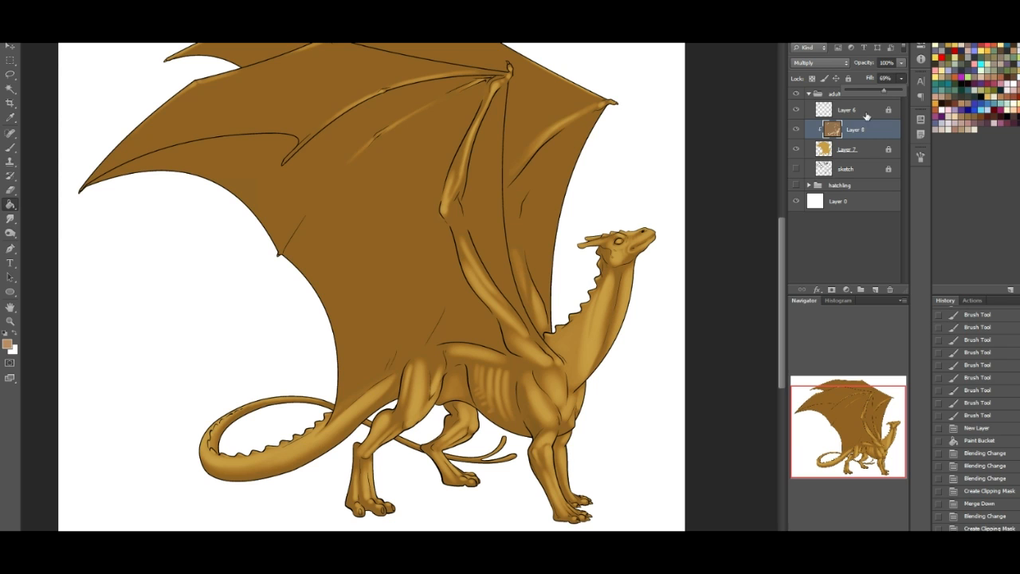
pyautogui.click(885, 78)
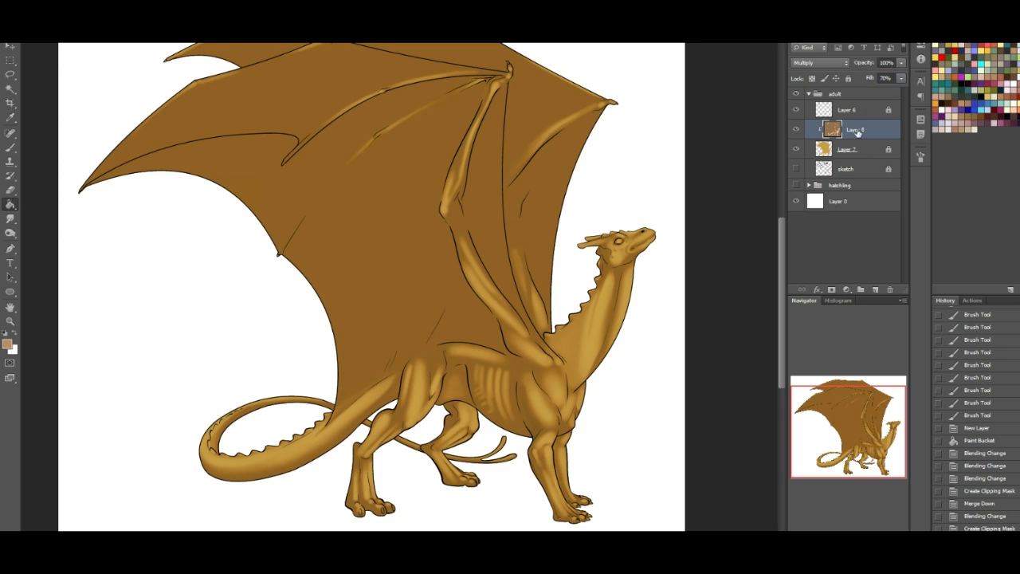
# - Unlock Layer 7 and adjust its Hue/Saturation to hue -1, saturation about +12 and lightness +11
pyautogui.click(876, 149)
pyautogui.click(848, 78)
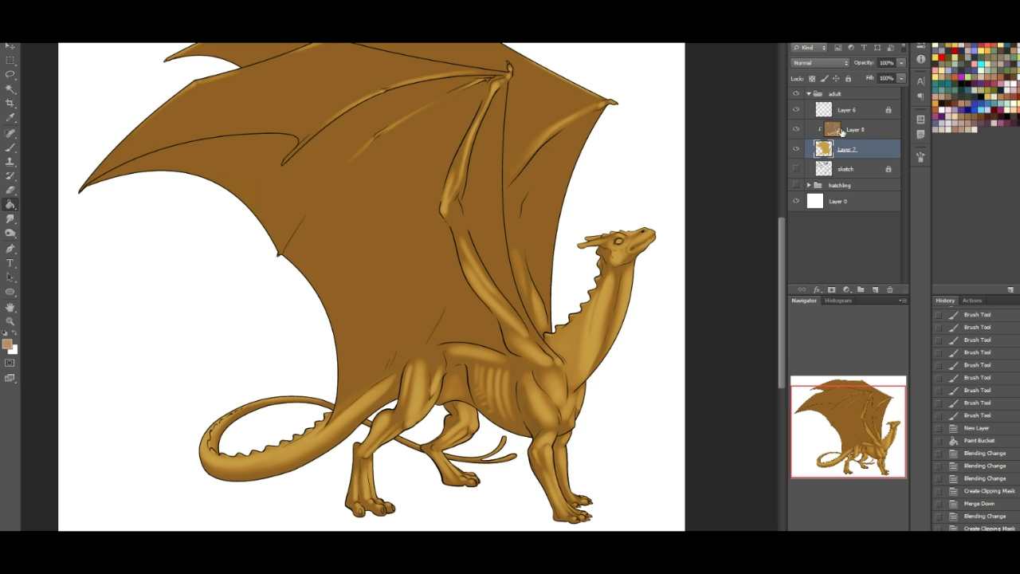
pyautogui.hotkey('ctrl', 'u')
pyautogui.moveTo(775, 259); pyautogui.dragTo(771, 258)
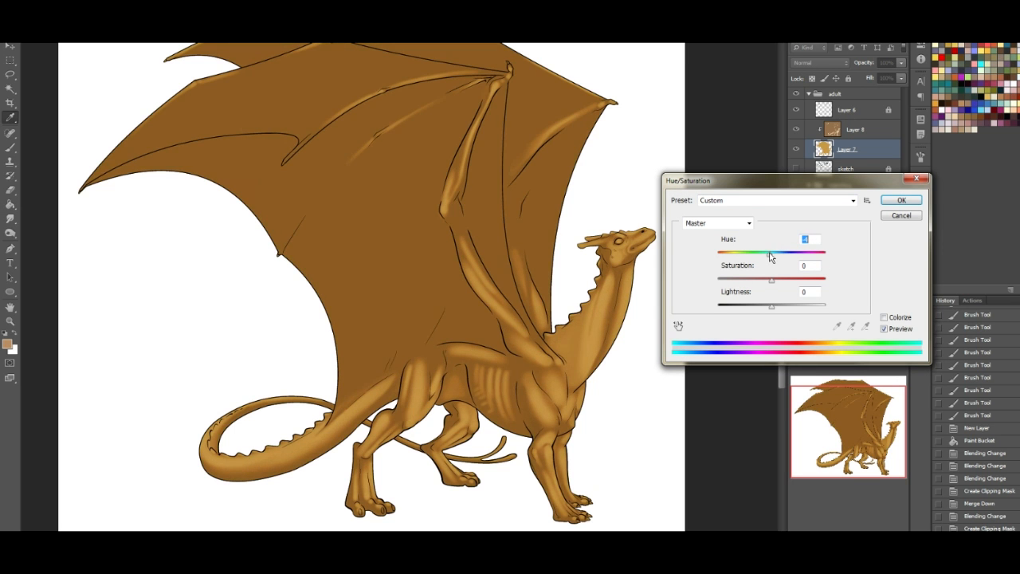
pyautogui.moveTo(770, 256); pyautogui.dragTo(772, 259)
pyautogui.moveTo(782, 308); pyautogui.dragTo(781, 307)
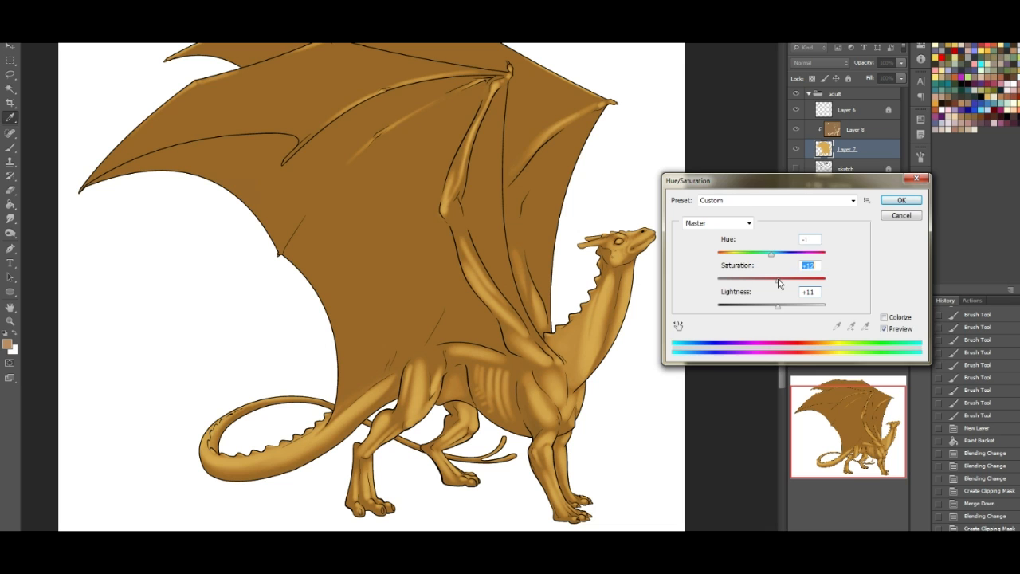
pyautogui.click(893, 200)
# - Rename the clipped Layer 8 as musclemap
pyautogui.moveTo(875, 412); pyautogui.dragTo(882, 423)
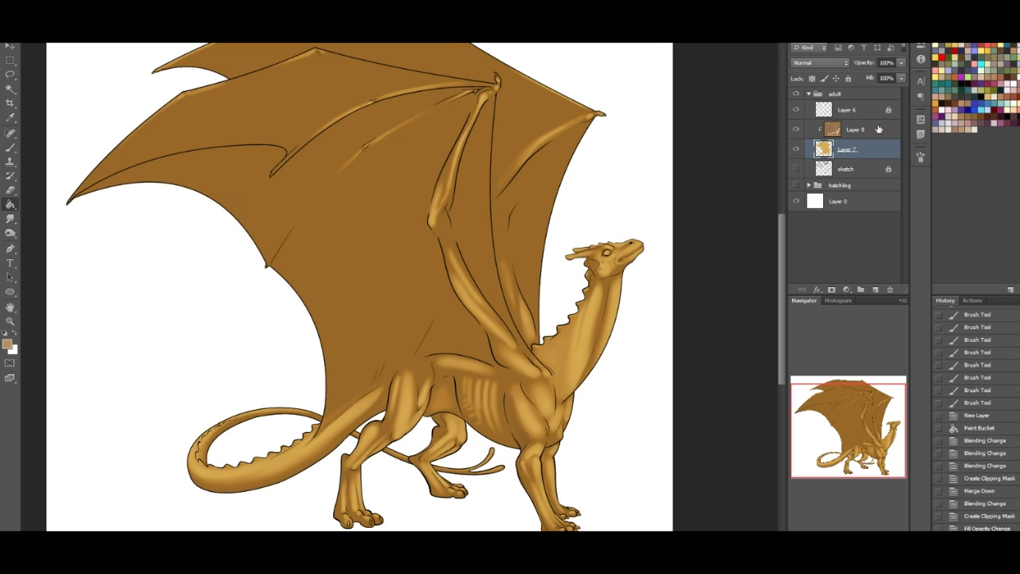
pyautogui.click(850, 133)
pyautogui.doubleClick(852, 130)
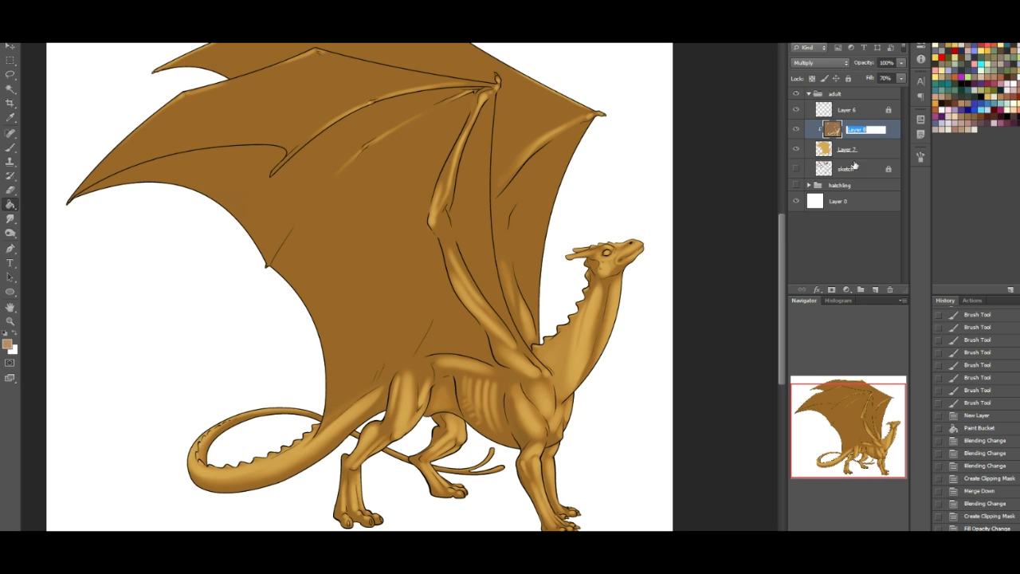
pyautogui.write('musclemap')
pyautogui.press('Return')
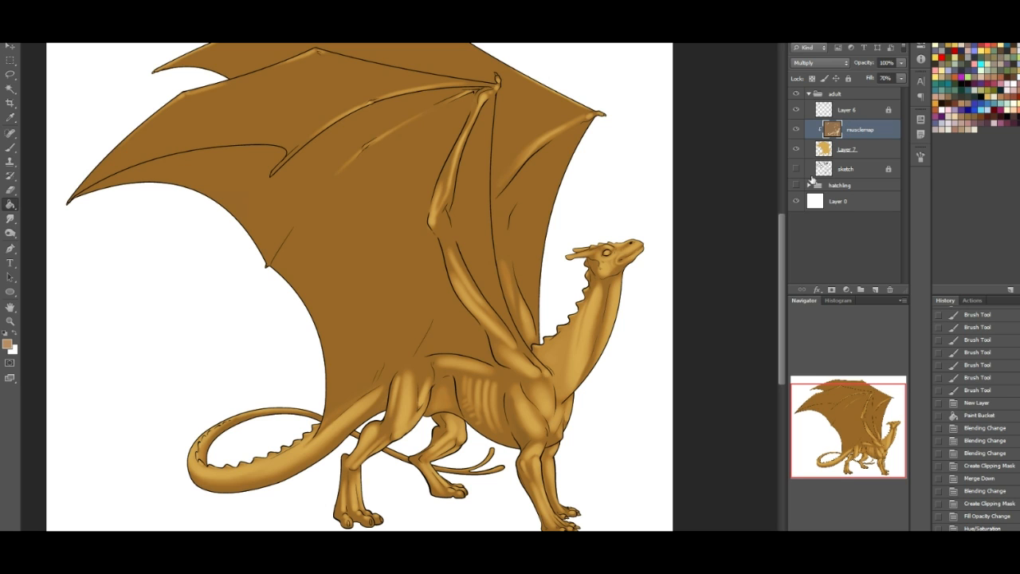
# - Rename Layer 7 as flats and the line art layer, Layer 6, as lines
pyautogui.doubleClick(852, 151)
pyautogui.write('flats')
pyautogui.press('Return')
pyautogui.doubleClick(851, 110)
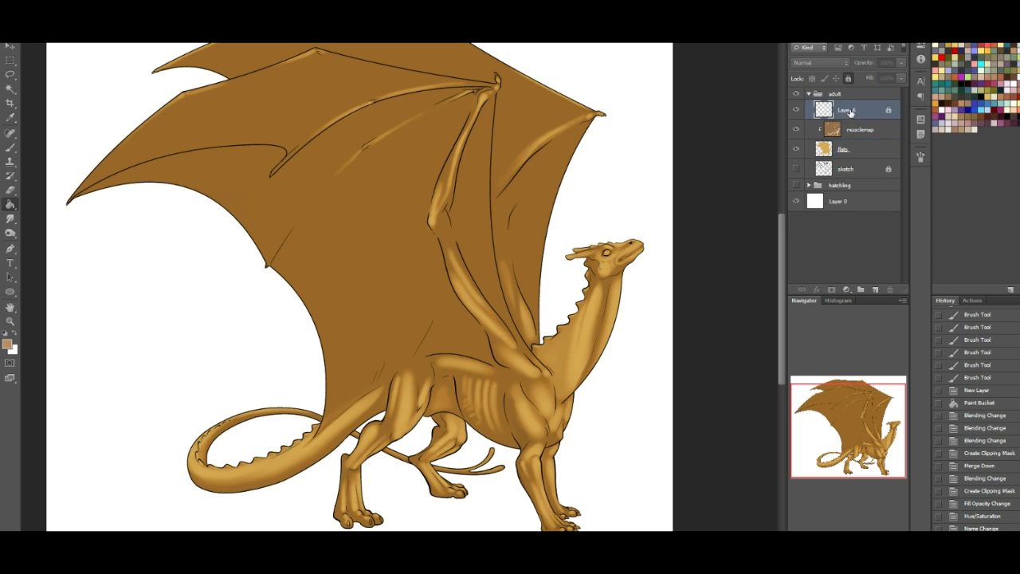
pyautogui.write('lines')
pyautogui.press('Return')
pyautogui.click(861, 200)
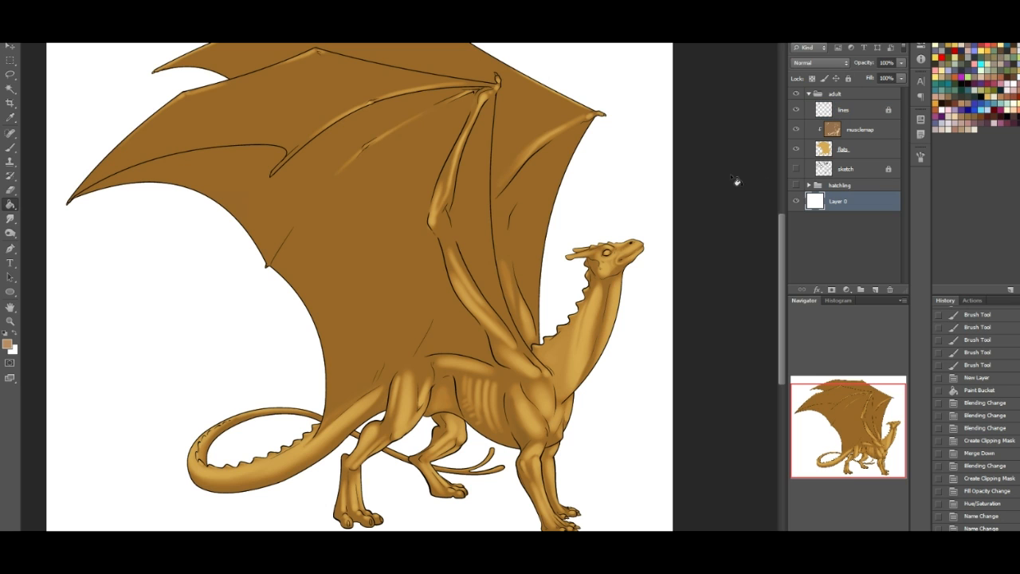
# - Add a new layer above musclemap, fill it with reddish brown and set its blending mode to Multiply
pyautogui.click(861, 129)
pyautogui.click(875, 289)
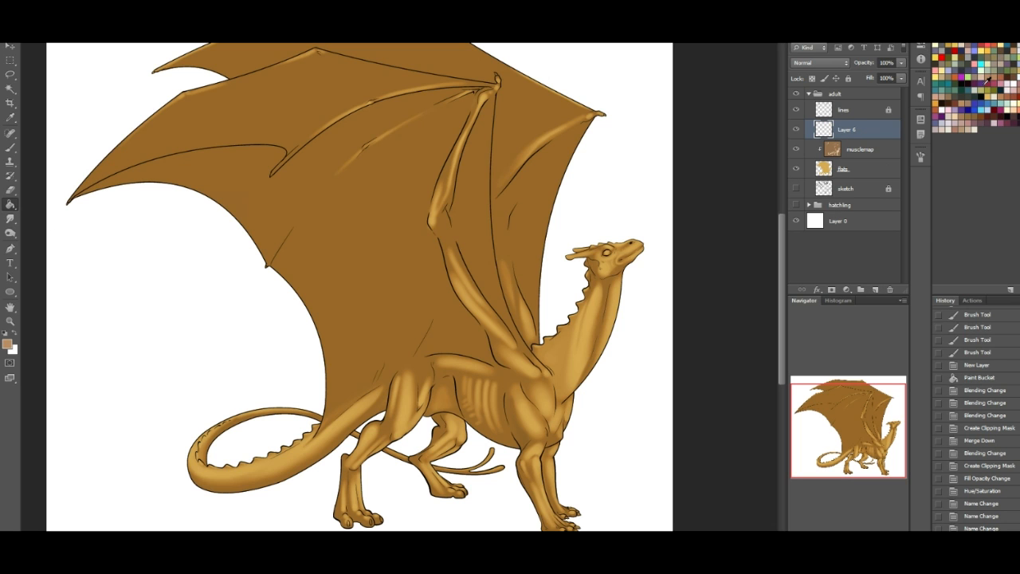
pyautogui.click(947, 105)
pyautogui.click(431, 209)
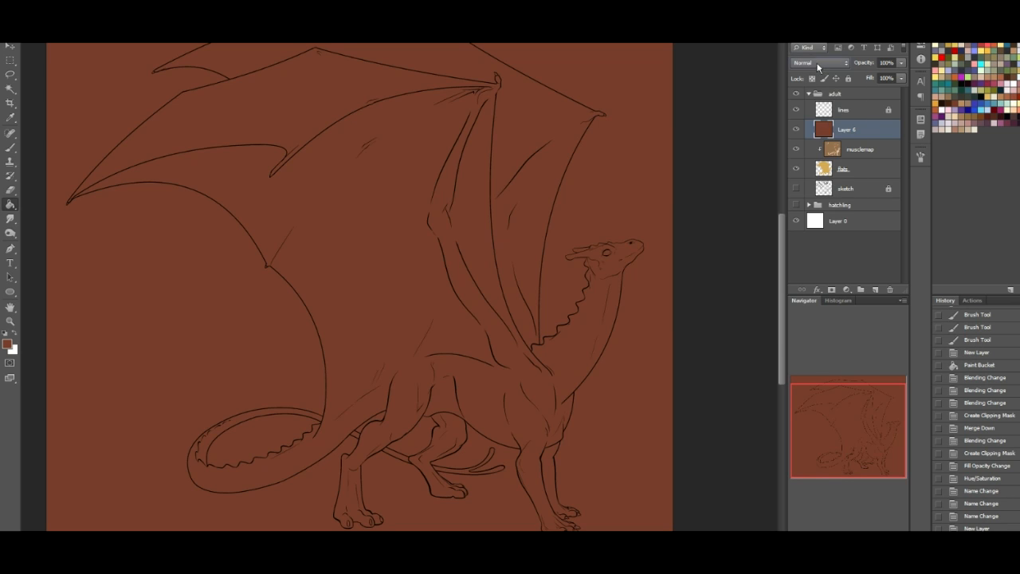
pyautogui.click(819, 63)
pyautogui.click(804, 110)
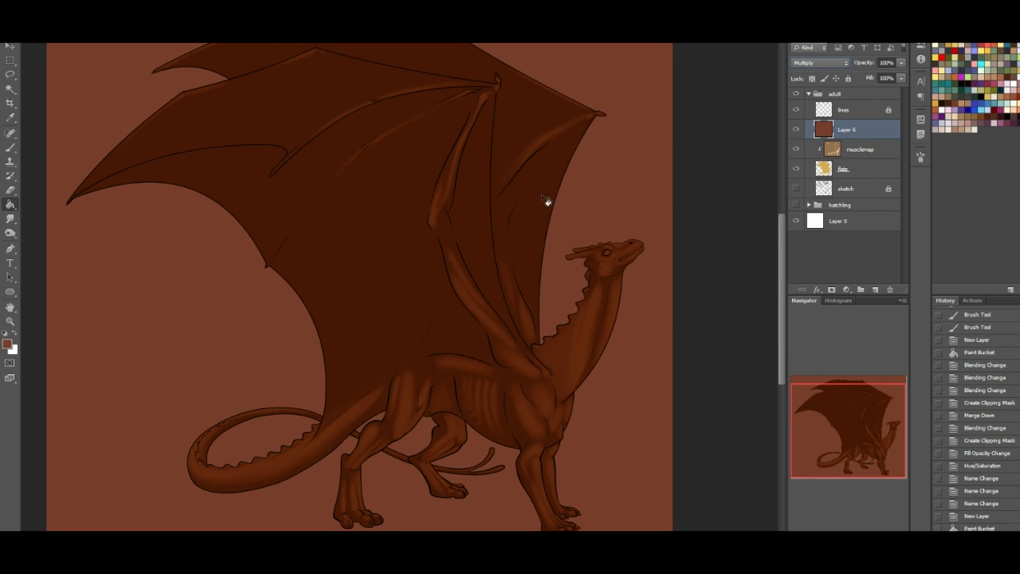
# - Switch to white paint and set up the hard round 19 px brush preset with 100% hardness
pyautogui.click(13, 336)
pyautogui.click(10, 148)
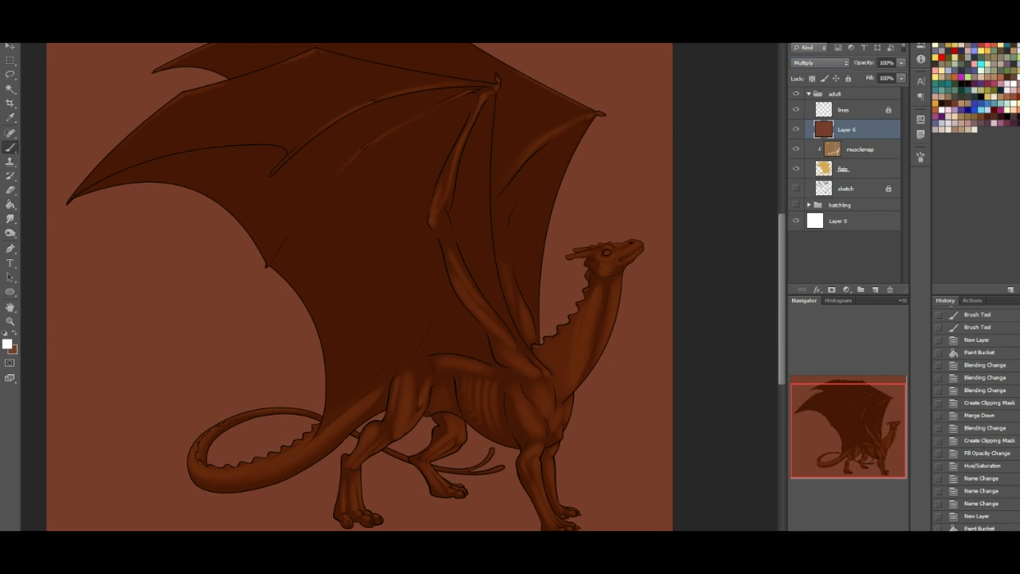
pyautogui.rightClick(79, 193)
pyautogui.click(75, 274)
pyautogui.moveTo(34, 48); pyautogui.dragTo(39, 48)
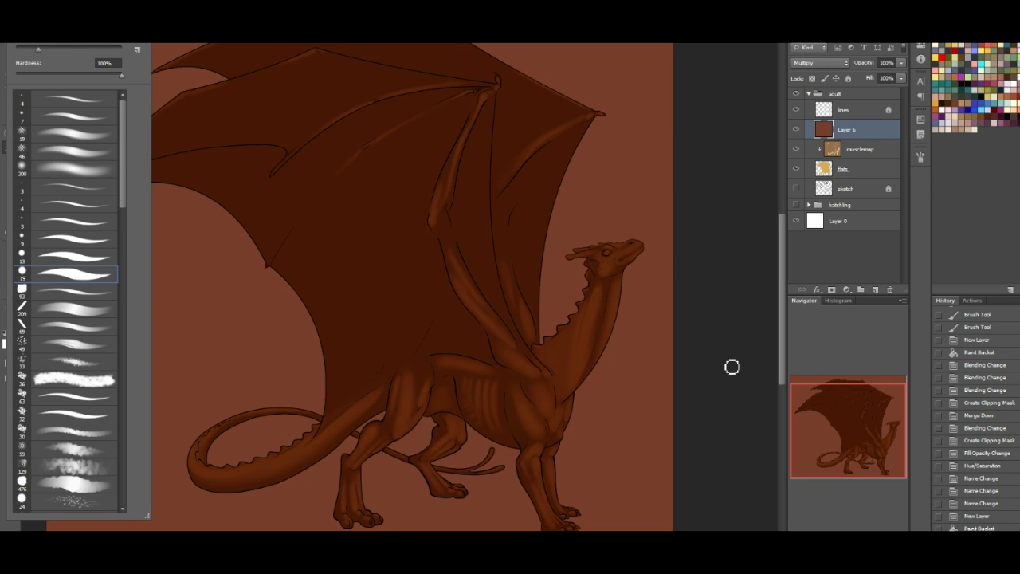
pyautogui.click(784, 527)
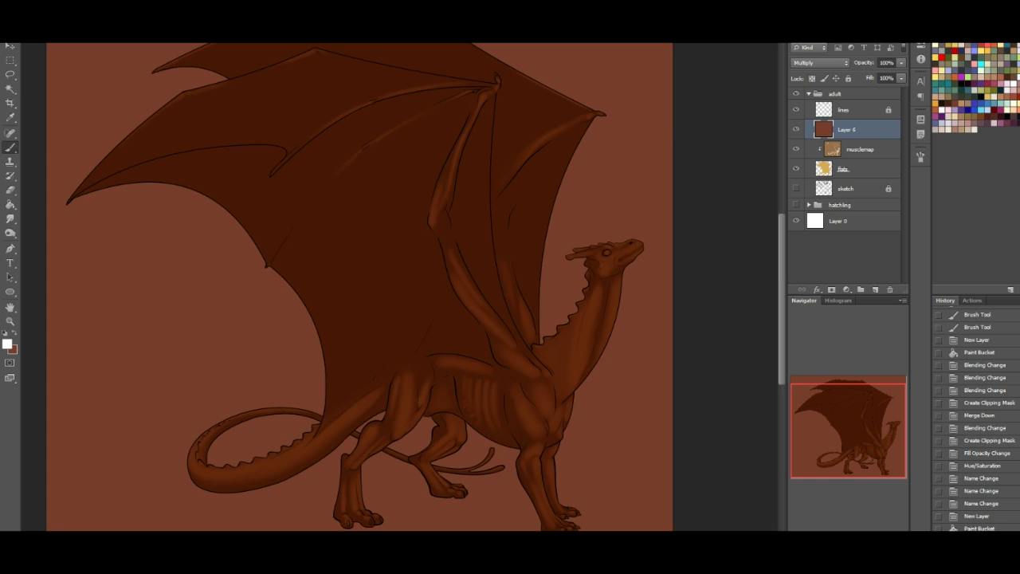
# - Paint white over the dragon's eye, brow and upper snout on the brown Multiply layer to mark the lit areas
pyautogui.hotkey('ctrl', '+')
pyautogui.moveTo(884, 435); pyautogui.dragTo(900, 421)
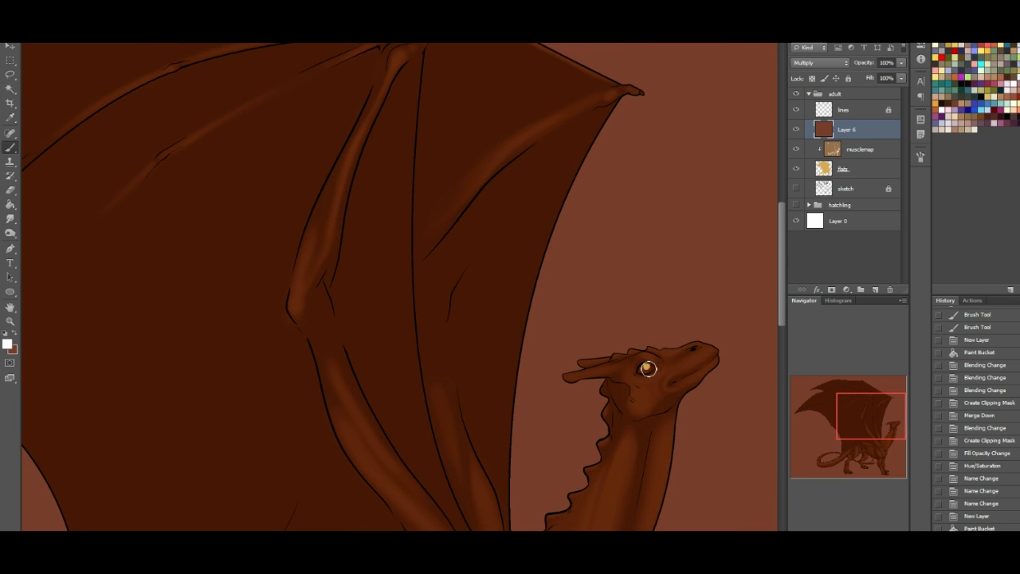
pyautogui.moveTo(646, 367)
pyautogui.mouseDown()
pyautogui.moveTo(645, 351)
pyautogui.moveTo(729, 347)
pyautogui.mouseUp()
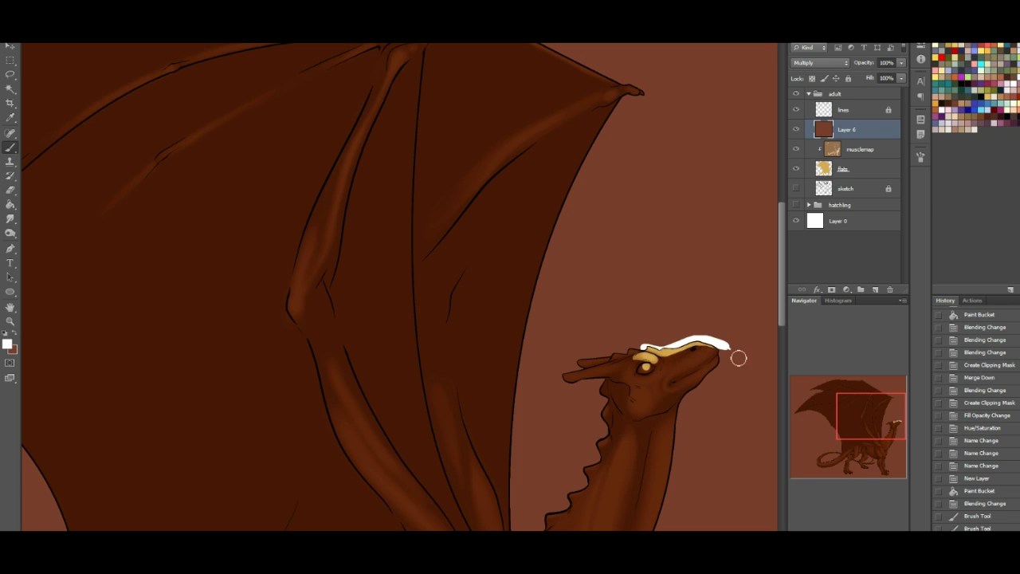
pyautogui.moveTo(867, 418); pyautogui.dragTo(867, 428)
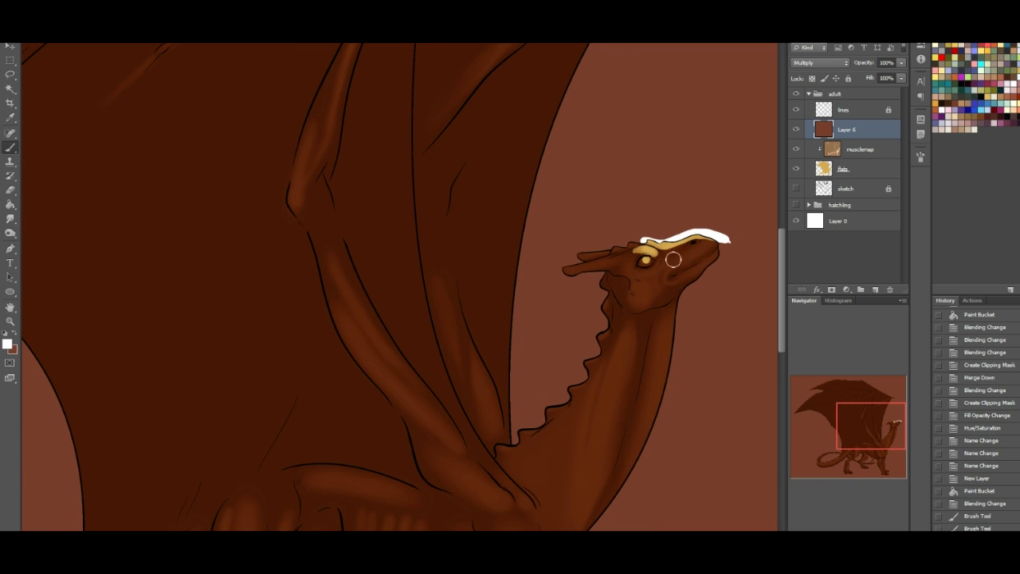
pyautogui.moveTo(677, 254)
pyautogui.mouseDown()
pyautogui.moveTo(663, 270)
pyautogui.moveTo(716, 245)
pyautogui.moveTo(675, 259)
pyautogui.moveTo(713, 243)
pyautogui.moveTo(670, 275)
pyautogui.mouseUp()
pyautogui.moveTo(722, 233); pyautogui.dragTo(708, 249)
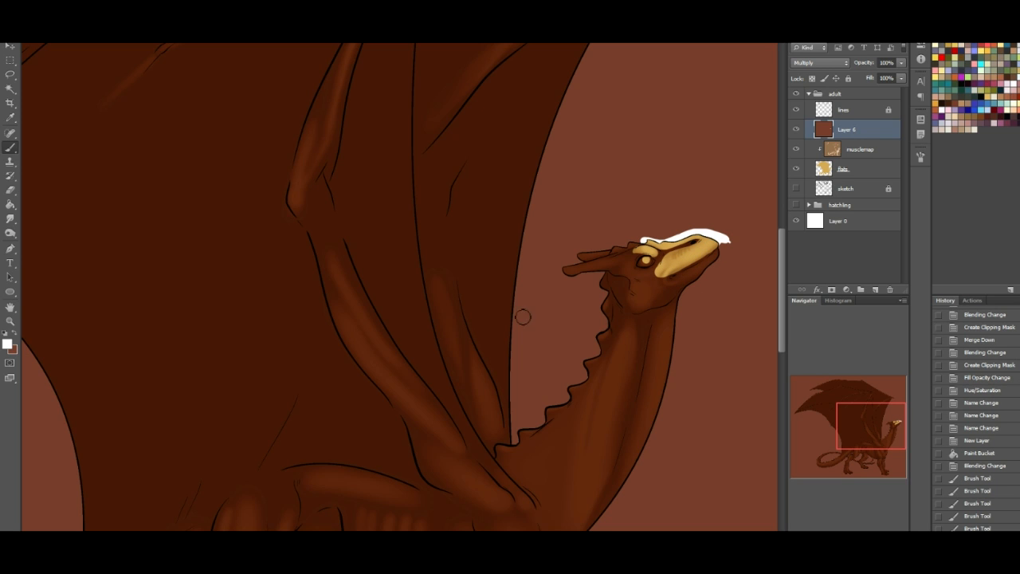
# - Paint white over the horns and the head behind the eye, and touch up the shadow beside the eye with brown
pyautogui.moveTo(566, 269)
pyautogui.mouseDown()
pyautogui.moveTo(641, 251)
pyautogui.moveTo(616, 250)
pyautogui.moveTo(632, 243)
pyautogui.mouseUp()
pyautogui.moveTo(631, 243)
pyautogui.mouseDown()
pyautogui.moveTo(645, 248)
pyautogui.moveTo(606, 248)
pyautogui.moveTo(560, 266)
pyautogui.mouseUp()
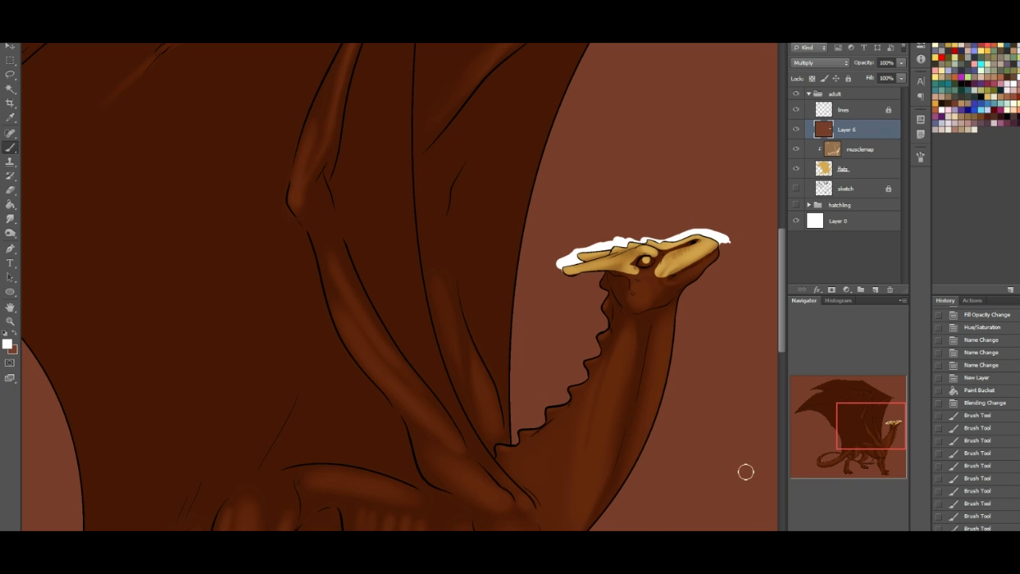
pyautogui.hotkey('ctrl', '+')
pyautogui.moveTo(877, 413); pyautogui.dragTo(894, 411)
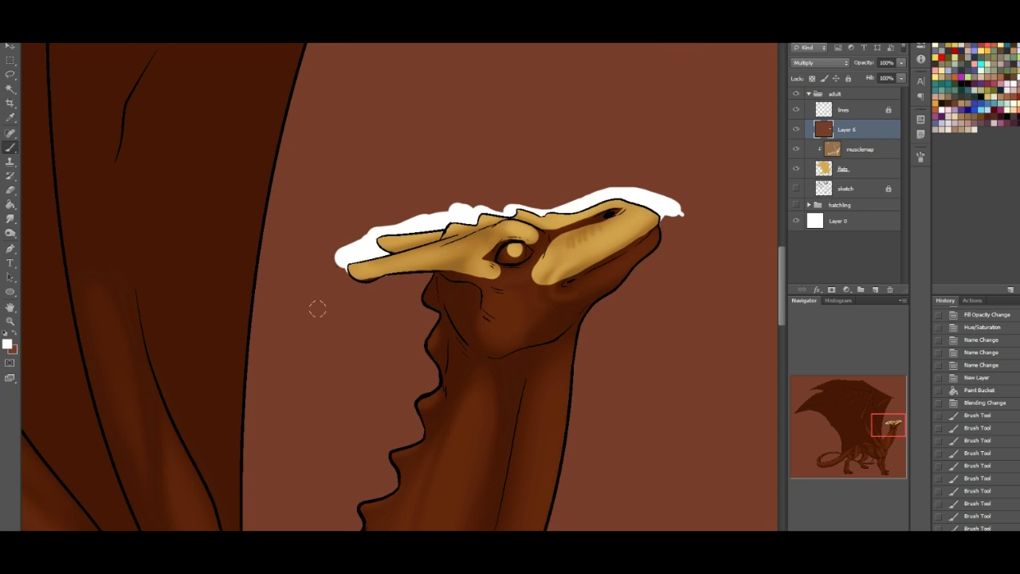
pyautogui.click(16, 337)
pyautogui.click(548, 231)
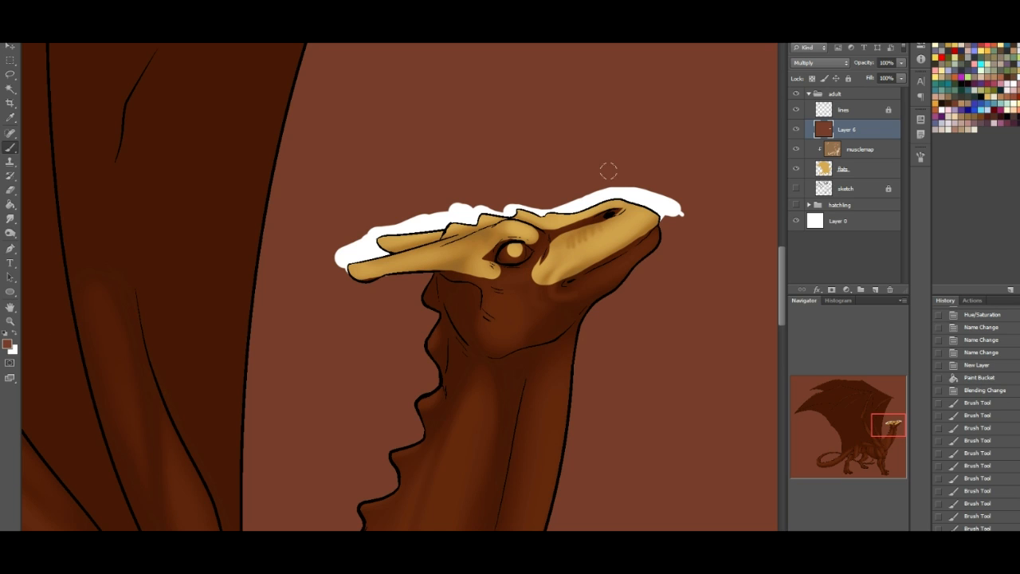
# - Paint white over the lower jaw and cheek, redoing one jaw stroke, and trim the light under the jaw with brown
pyautogui.click(15, 336)
pyautogui.moveTo(556, 282); pyautogui.dragTo(564, 290)
pyautogui.moveTo(667, 212)
pyautogui.mouseDown()
pyautogui.moveTo(647, 232)
pyautogui.moveTo(652, 249)
pyautogui.moveTo(580, 309)
pyautogui.moveTo(700, 236)
pyautogui.mouseUp()
pyautogui.moveTo(608, 267); pyautogui.dragTo(577, 297)
pyautogui.hotkey('ctrl', 'z')
pyautogui.moveTo(628, 249)
pyautogui.mouseDown()
pyautogui.moveTo(587, 277)
pyautogui.moveTo(576, 298)
pyautogui.moveTo(705, 232)
pyautogui.moveTo(683, 214)
pyautogui.mouseUp()
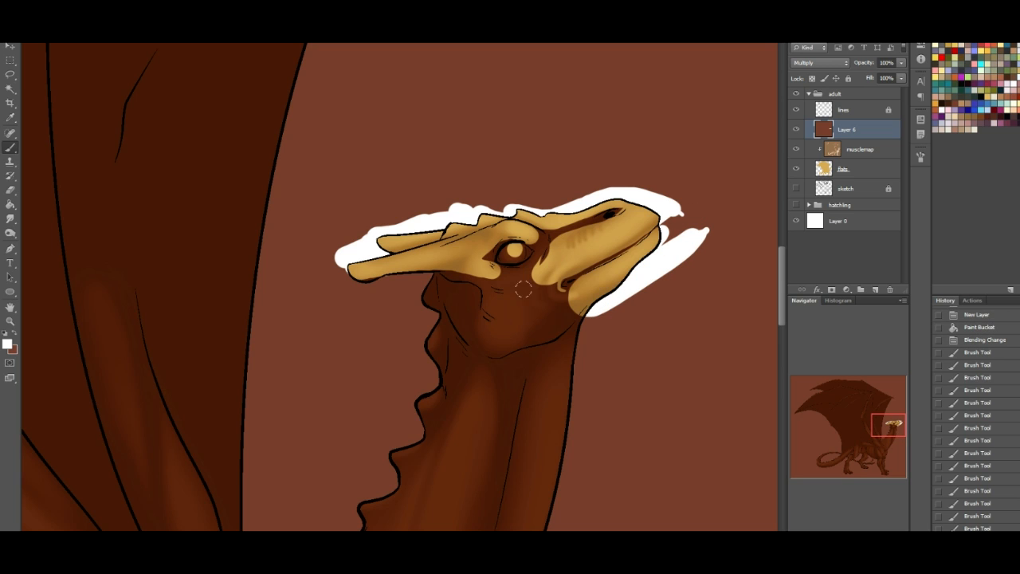
pyautogui.moveTo(538, 267)
pyautogui.mouseDown()
pyautogui.moveTo(500, 315)
pyautogui.moveTo(537, 331)
pyautogui.moveTo(578, 318)
pyautogui.moveTo(519, 310)
pyautogui.moveTo(542, 296)
pyautogui.moveTo(530, 304)
pyautogui.moveTo(596, 295)
pyautogui.moveTo(598, 311)
pyautogui.moveTo(578, 323)
pyautogui.moveTo(602, 301)
pyautogui.mouseUp()
pyautogui.click(17, 336)
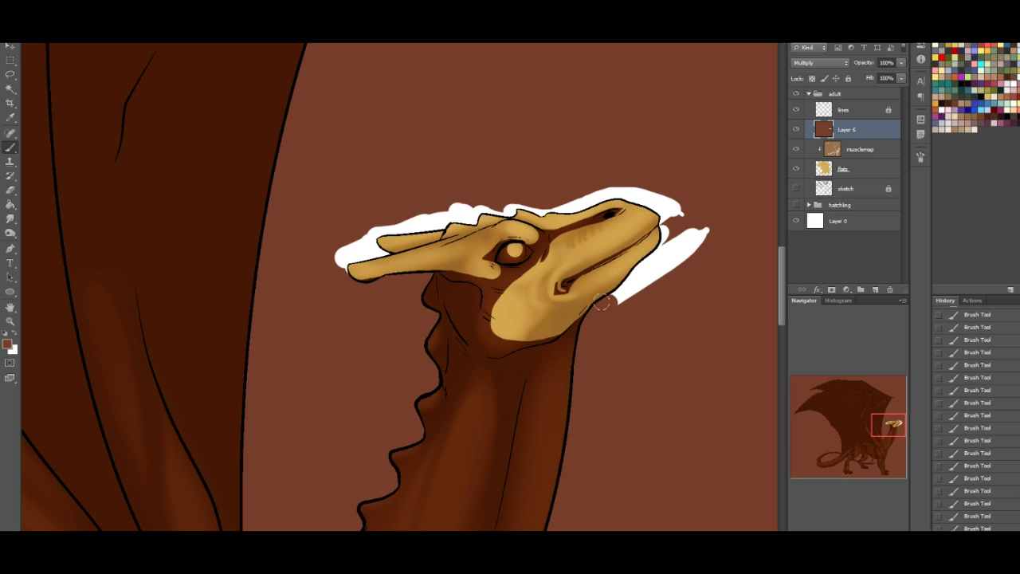
# - Lighten the brown shadow layer with Hue/Saturation, using a lightness of about +34 and a higher saturation
pyautogui.hotkey('ctrl', 'u')
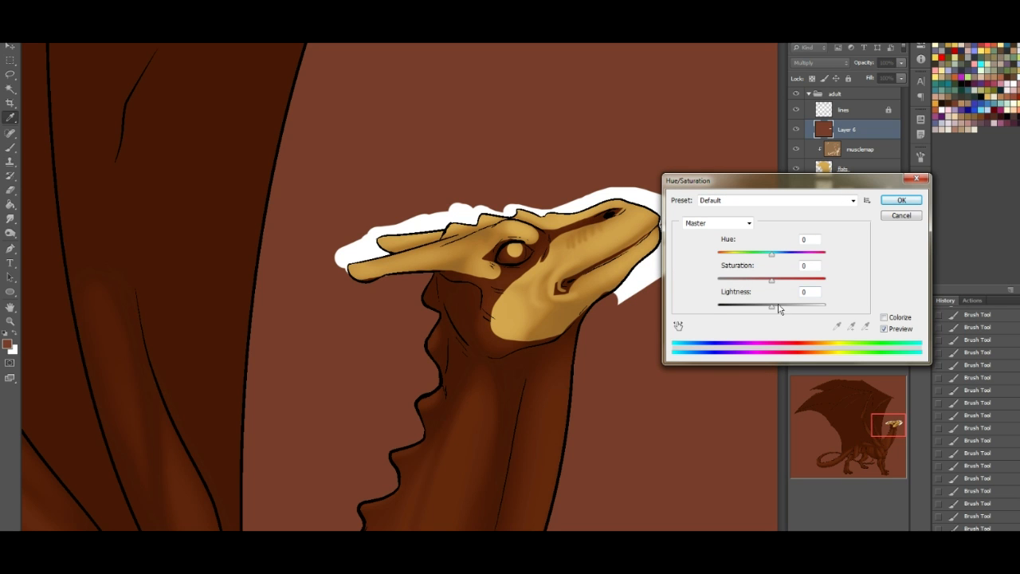
pyautogui.moveTo(777, 311); pyautogui.dragTo(790, 310)
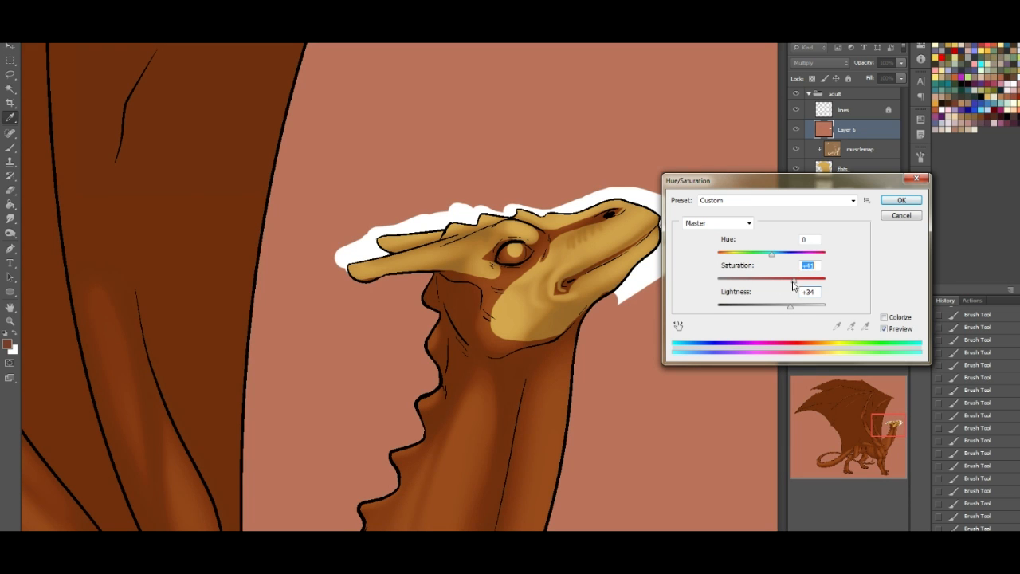
pyautogui.moveTo(792, 308); pyautogui.dragTo(789, 305)
pyautogui.click(901, 200)
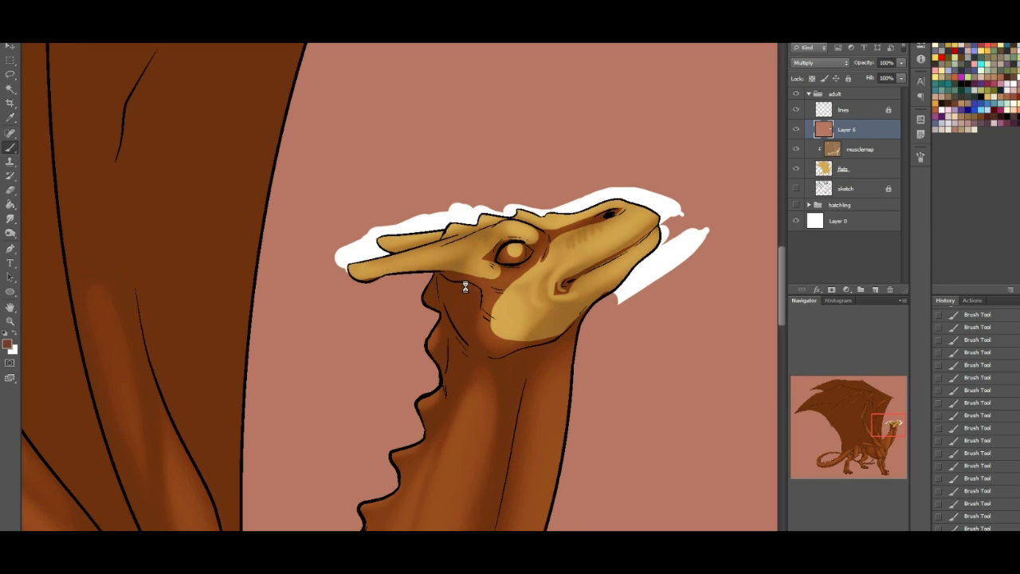
# - Sample the lightened shadow colour from the background and paint a shadow along the underside of the near horn
pyautogui.moveTo(881, 420); pyautogui.dragTo(895, 427)
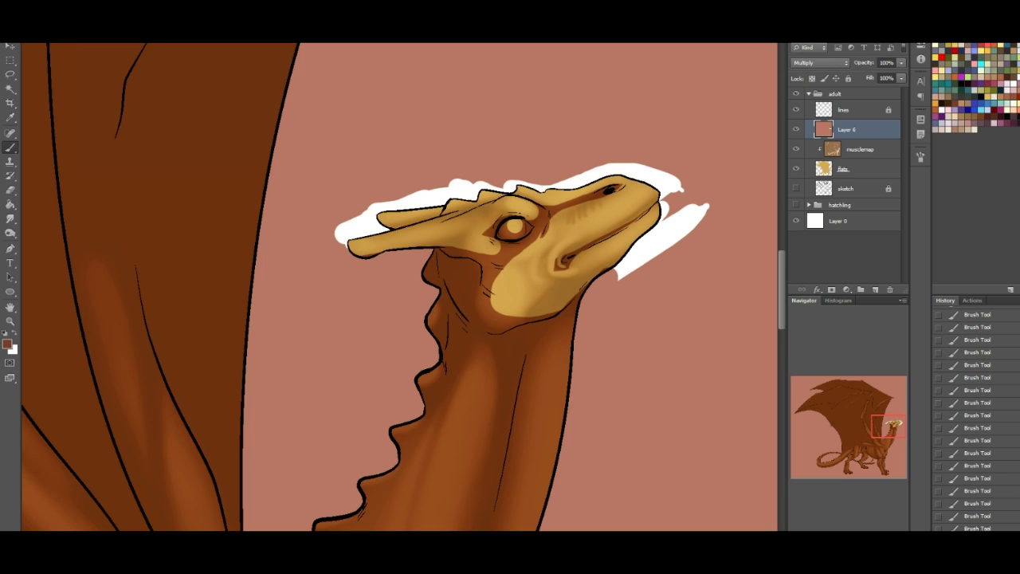
pyautogui.moveTo(885, 418); pyautogui.dragTo(885, 396)
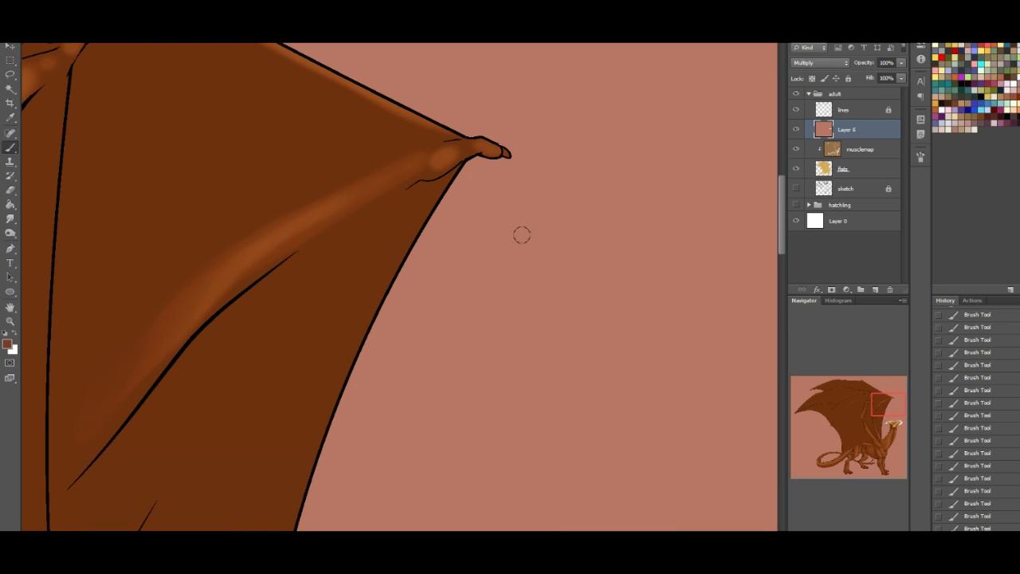
pyautogui.keyDown('alt'); pyautogui.click(561, 252); pyautogui.keyUp('alt')
pyautogui.moveTo(876, 406); pyautogui.dragTo(879, 433)
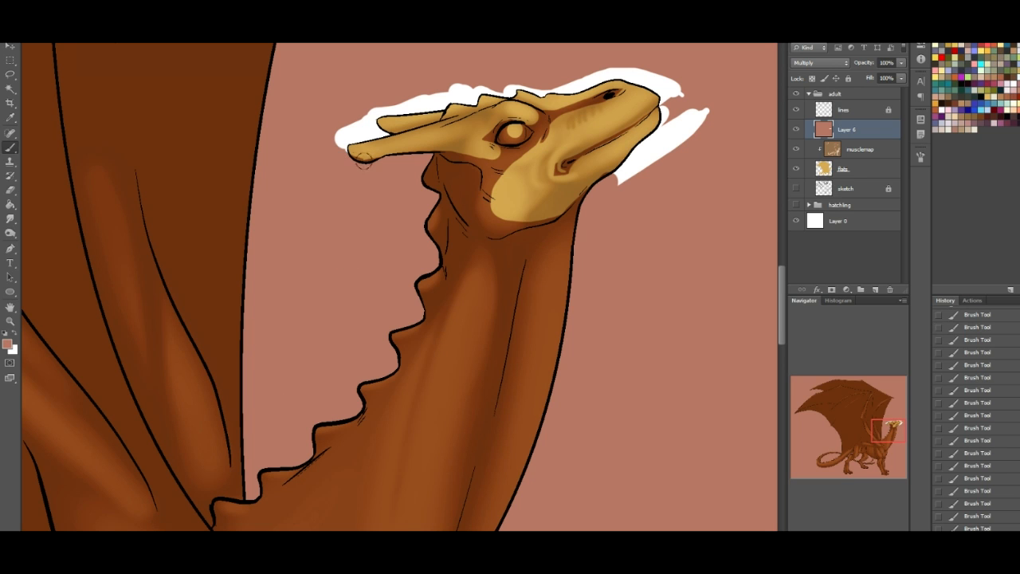
pyautogui.moveTo(381, 153); pyautogui.dragTo(416, 148)
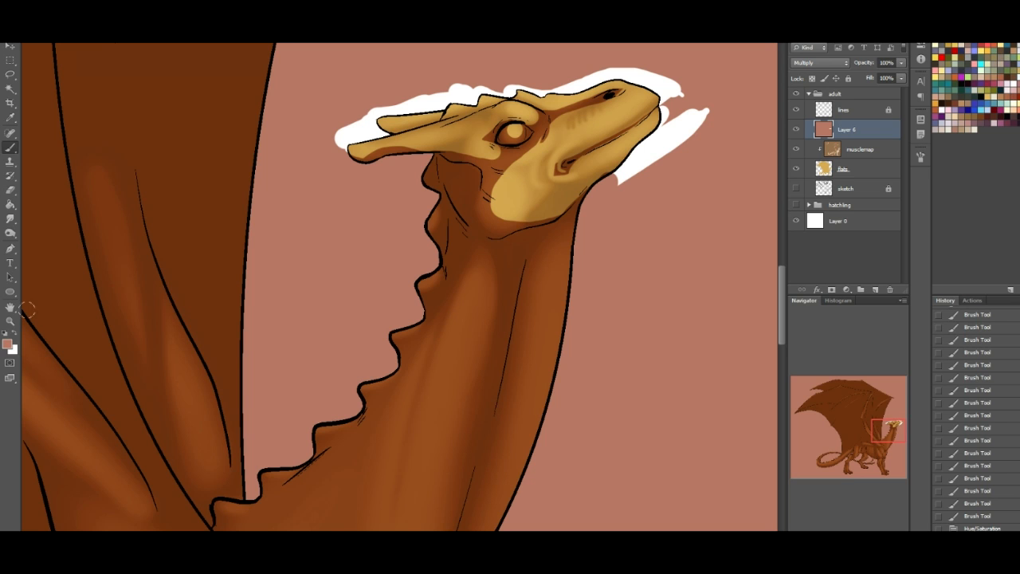
# - Choose a soft round brush and paint white light along the front edge and the central muscles of the neck
pyautogui.click(15, 336)
pyautogui.rightClick(56, 53)
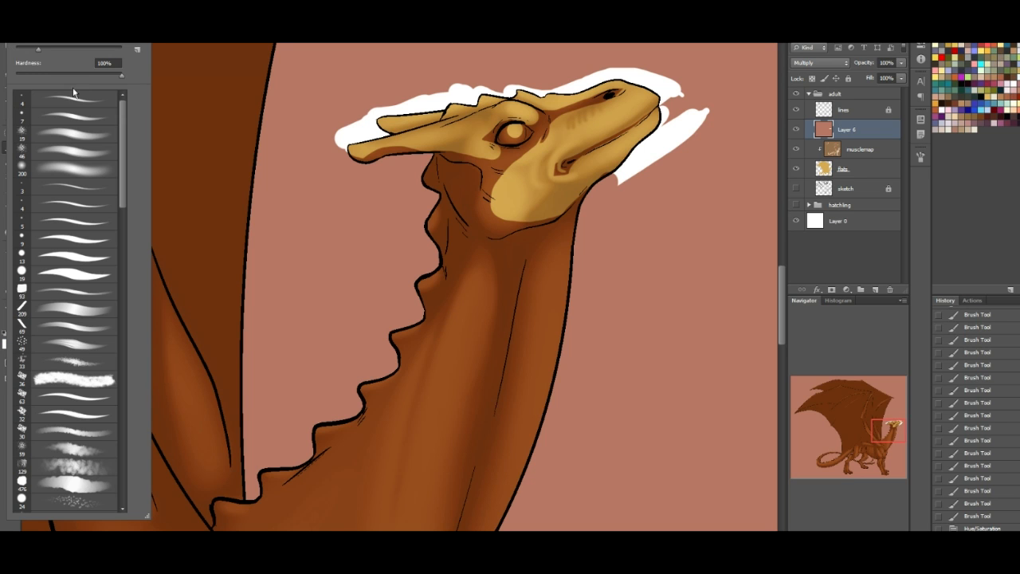
pyautogui.click(58, 174)
pyautogui.moveTo(884, 427); pyautogui.dragTo(886, 437)
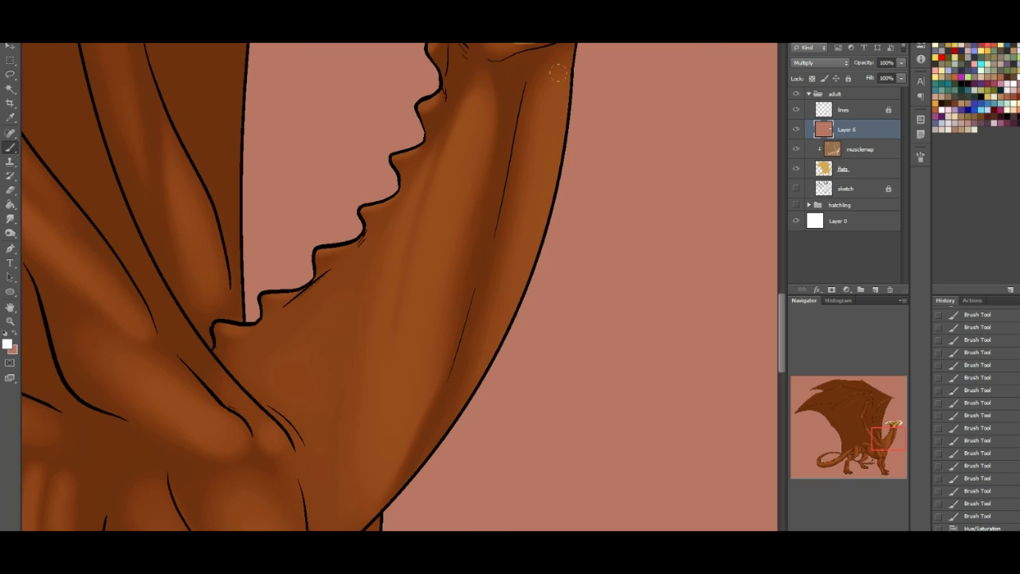
pyautogui.moveTo(594, 72)
pyautogui.mouseDown()
pyautogui.moveTo(574, 231)
pyautogui.moveTo(462, 490)
pyautogui.mouseUp()
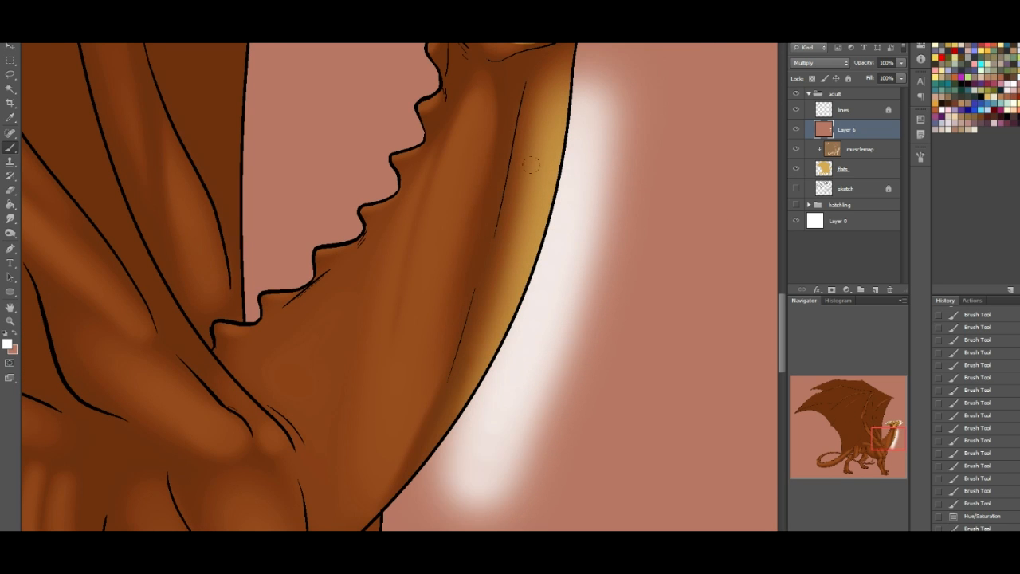
pyautogui.moveTo(561, 89)
pyautogui.mouseDown()
pyautogui.moveTo(576, 152)
pyautogui.moveTo(478, 442)
pyautogui.mouseUp()
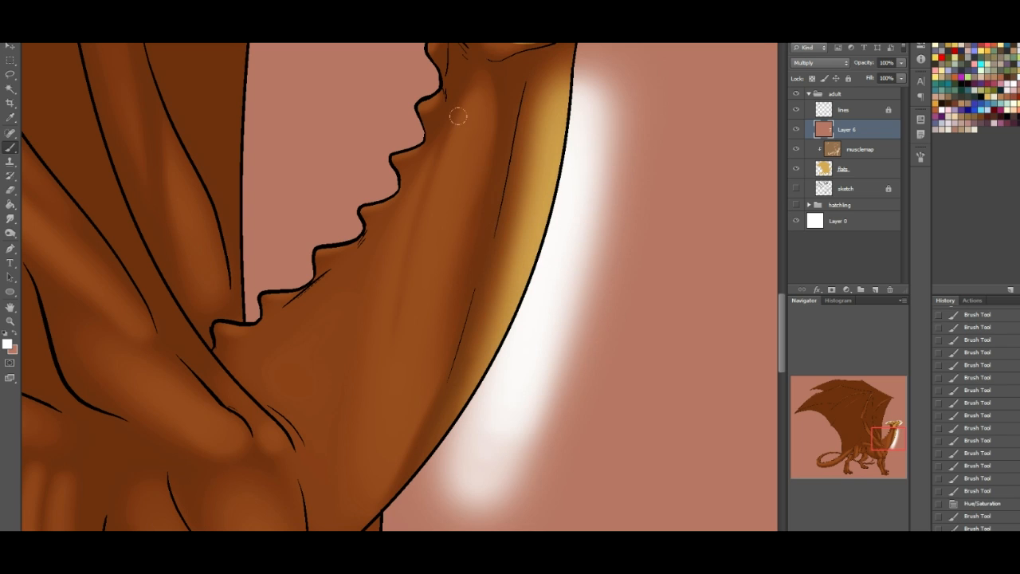
pyautogui.moveTo(462, 70)
pyautogui.mouseDown()
pyautogui.moveTo(382, 320)
pyautogui.moveTo(382, 342)
pyautogui.moveTo(442, 160)
pyautogui.moveTo(381, 468)
pyautogui.moveTo(444, 219)
pyautogui.mouseUp()
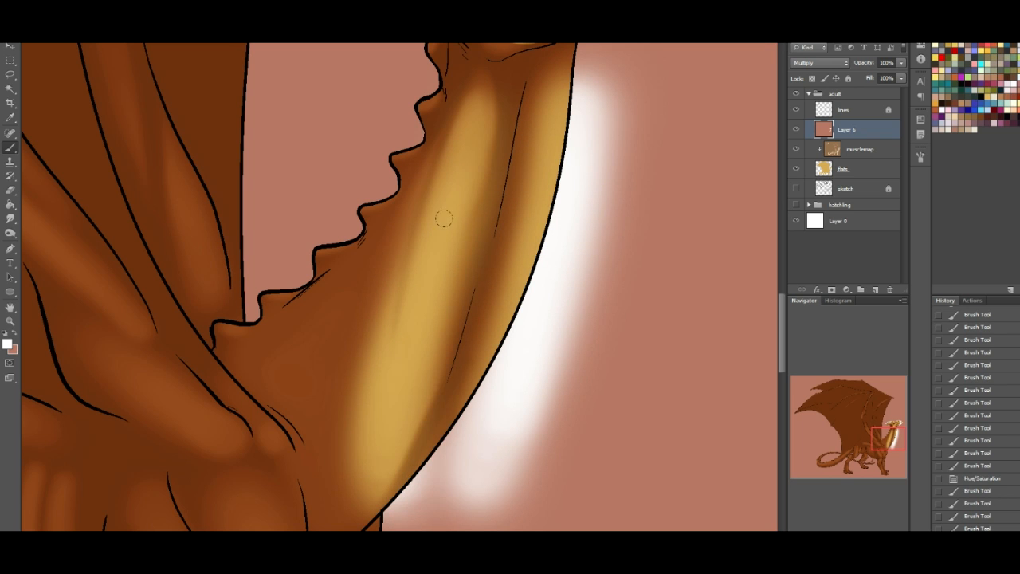
pyautogui.moveTo(423, 479); pyautogui.dragTo(518, 303)
pyautogui.moveTo(338, 407); pyautogui.dragTo(395, 263)
# - Paint soft white light over the shoulder and chest muscles, the front of the chest and the foreleg
pyautogui.moveTo(875, 425); pyautogui.dragTo(866, 438)
pyautogui.moveTo(331, 157)
pyautogui.mouseDown()
pyautogui.moveTo(474, 387)
pyautogui.moveTo(339, 195)
pyautogui.moveTo(438, 269)
pyautogui.moveTo(479, 370)
pyautogui.mouseUp()
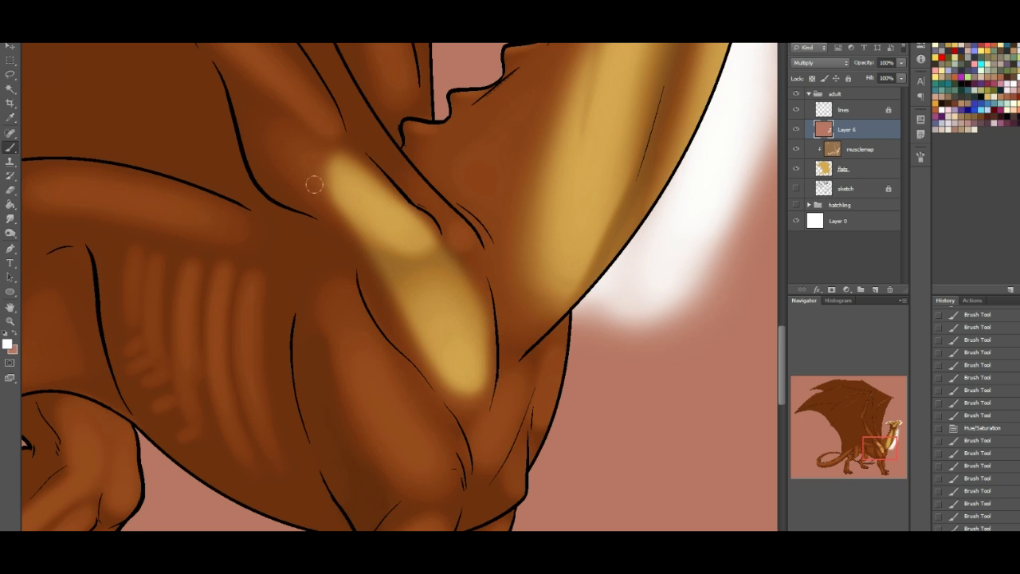
pyautogui.moveTo(252, 80)
pyautogui.mouseDown()
pyautogui.moveTo(394, 307)
pyautogui.moveTo(486, 398)
pyautogui.mouseUp()
pyautogui.moveTo(296, 223)
pyautogui.mouseDown()
pyautogui.moveTo(360, 399)
pyautogui.moveTo(405, 421)
pyautogui.moveTo(317, 257)
pyautogui.mouseUp()
pyautogui.moveTo(612, 334); pyautogui.dragTo(600, 297)
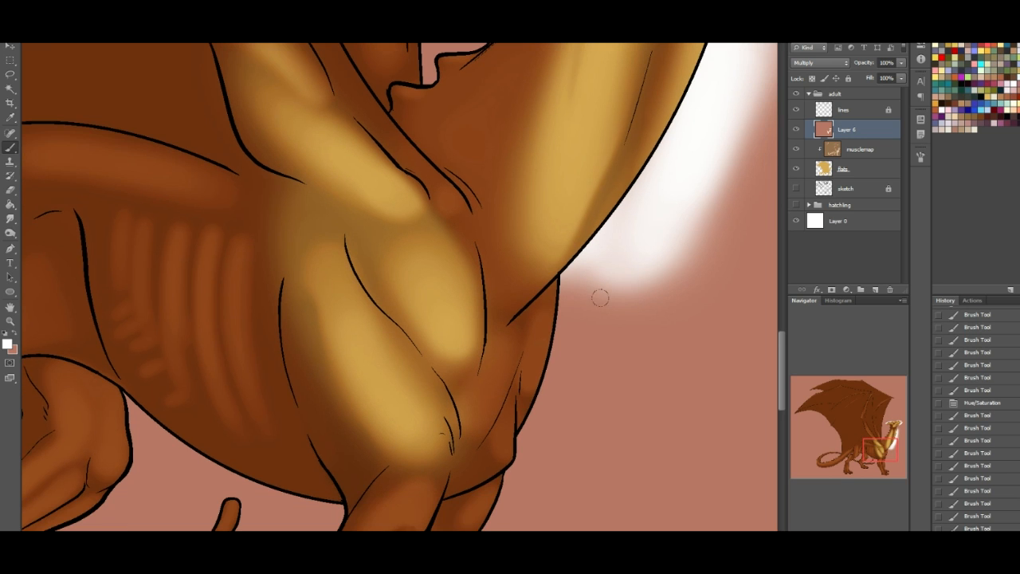
pyautogui.moveTo(478, 468)
pyautogui.mouseDown()
pyautogui.moveTo(562, 391)
pyautogui.moveTo(631, 347)
pyautogui.moveTo(611, 343)
pyautogui.mouseUp()
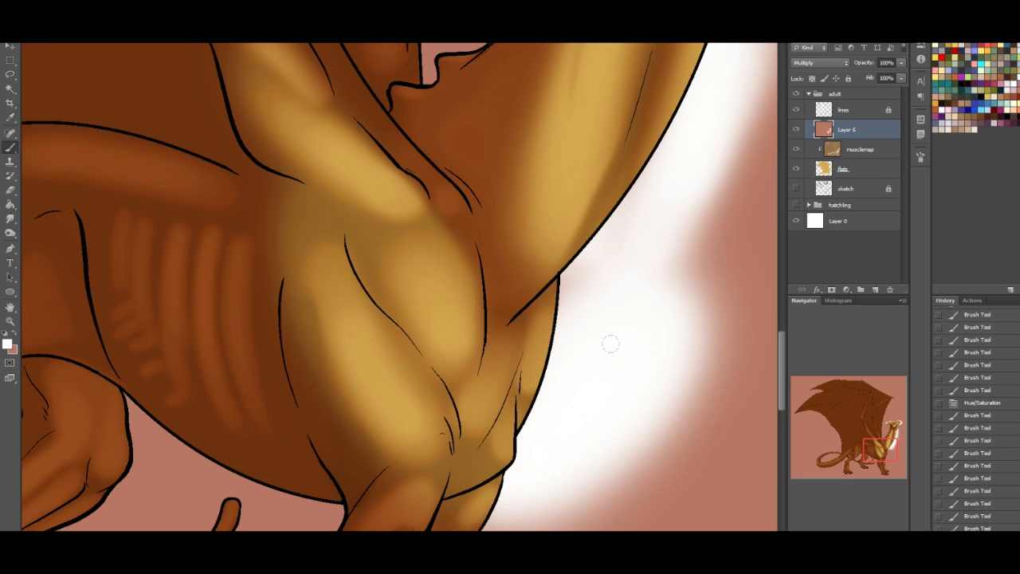
pyautogui.moveTo(882, 446); pyautogui.dragTo(880, 463)
pyautogui.moveTo(550, 312)
pyautogui.mouseDown()
pyautogui.moveTo(567, 389)
pyautogui.moveTo(584, 380)
pyautogui.mouseUp()
# - Paint soft white light over the near thigh, the near hind foot and the far hind foot
pyautogui.moveTo(877, 463); pyautogui.dragTo(857, 452)
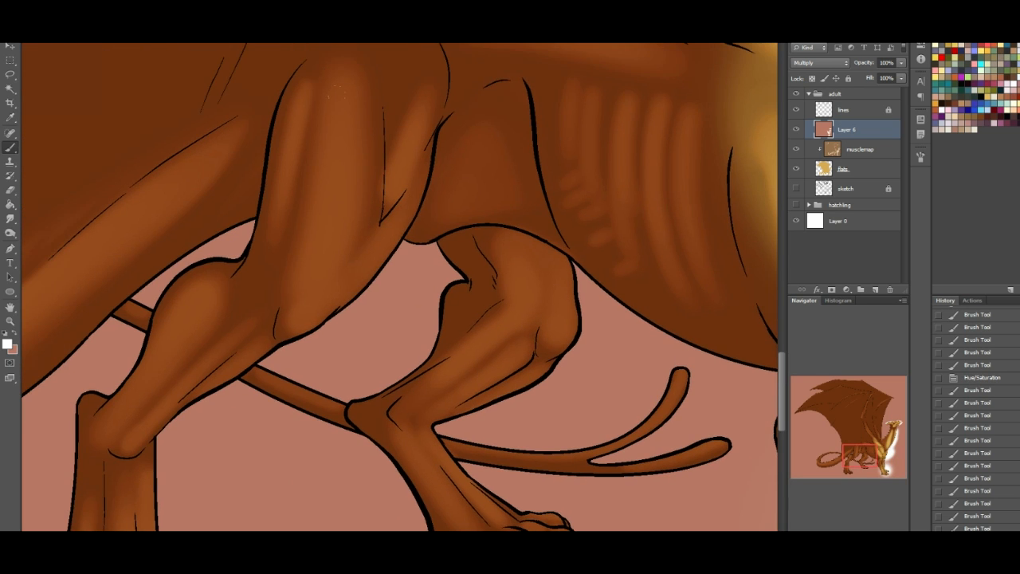
pyautogui.moveTo(366, 77)
pyautogui.mouseDown()
pyautogui.moveTo(368, 279)
pyautogui.moveTo(335, 323)
pyautogui.moveTo(341, 314)
pyautogui.mouseUp()
pyautogui.moveTo(859, 460); pyautogui.dragTo(837, 463)
pyautogui.moveTo(322, 309)
pyautogui.mouseDown()
pyautogui.moveTo(287, 478)
pyautogui.moveTo(359, 478)
pyautogui.moveTo(285, 482)
pyautogui.moveTo(279, 366)
pyautogui.moveTo(263, 510)
pyautogui.moveTo(359, 431)
pyautogui.mouseUp()
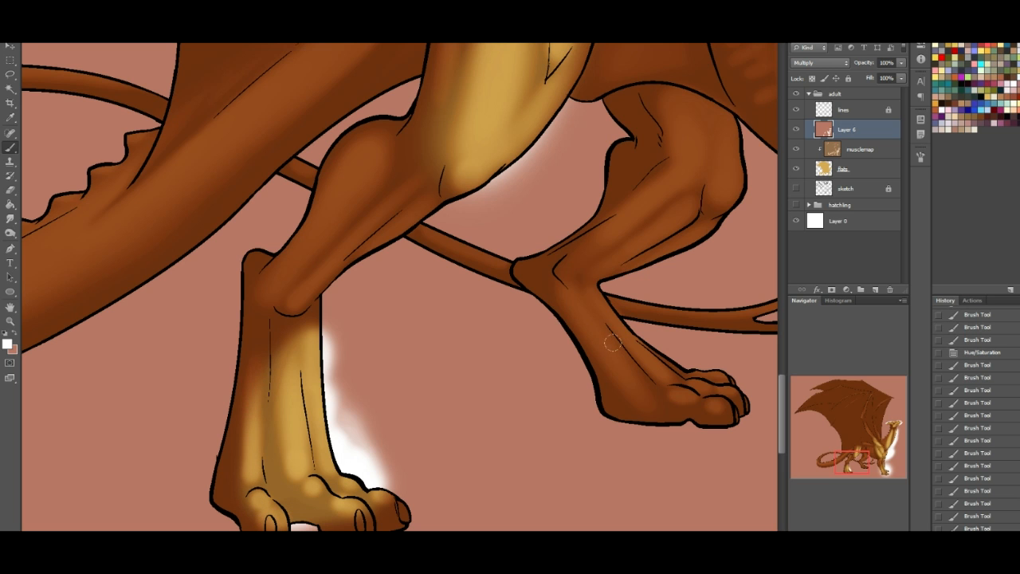
pyautogui.moveTo(596, 306)
pyautogui.mouseDown()
pyautogui.moveTo(662, 366)
pyautogui.moveTo(733, 378)
pyautogui.mouseUp()
# - Paint white light along the upper side of the tail end and both prongs of its forked tip
pyautogui.moveTo(857, 464); pyautogui.dragTo(872, 458)
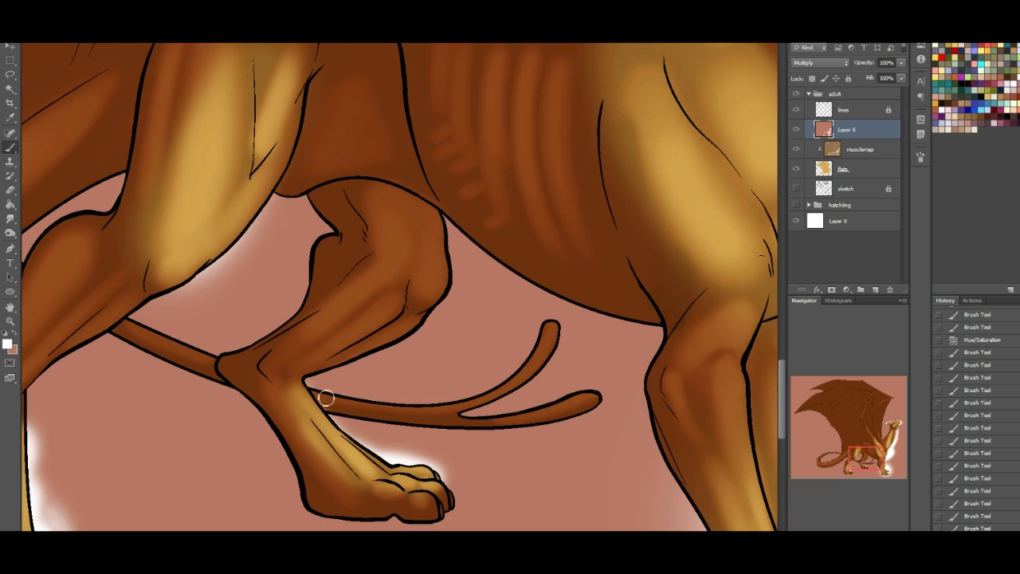
pyautogui.moveTo(342, 401)
pyautogui.mouseDown()
pyautogui.moveTo(420, 409)
pyautogui.moveTo(500, 377)
pyautogui.mouseUp()
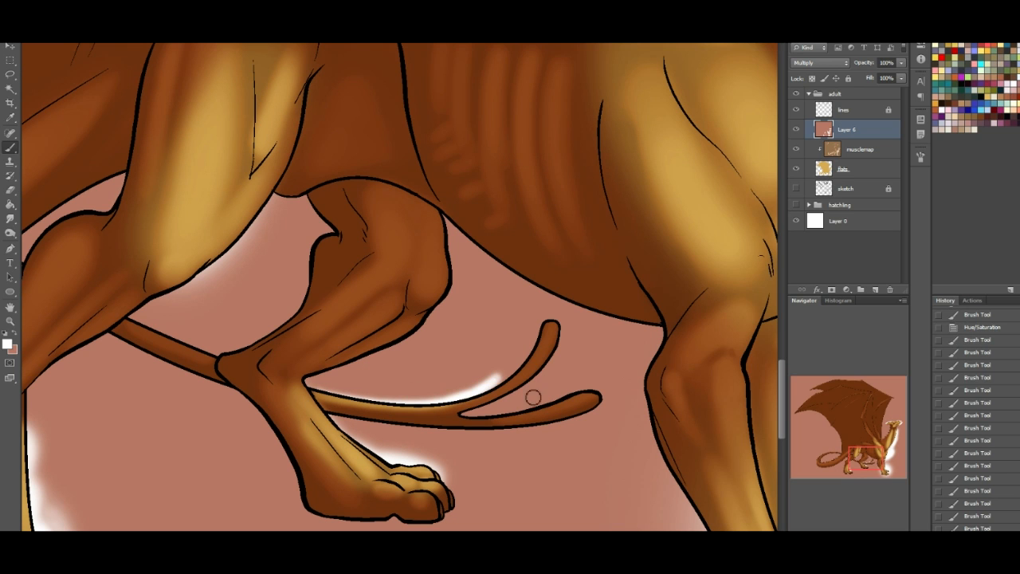
pyautogui.moveTo(488, 423); pyautogui.dragTo(602, 392)
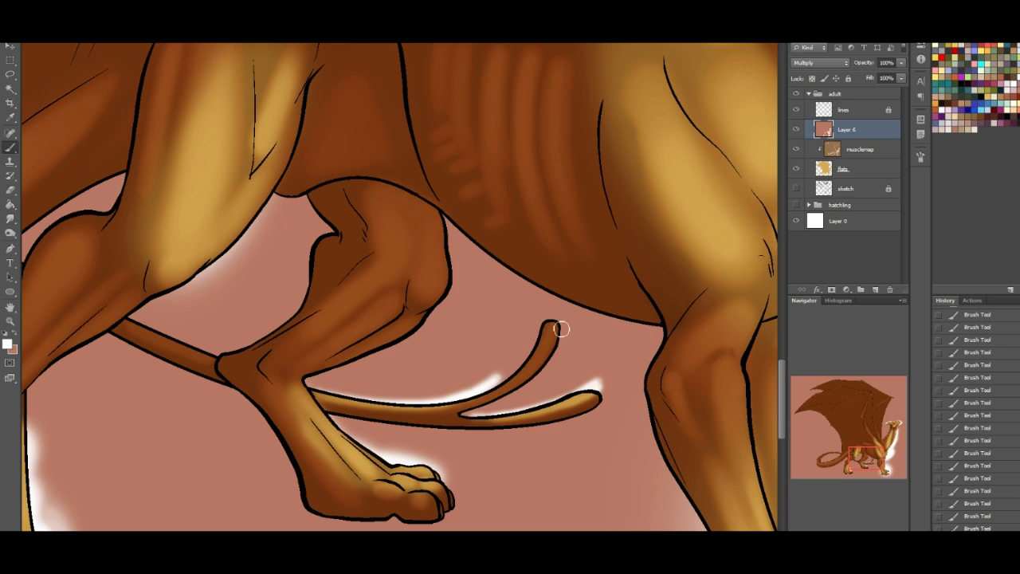
pyautogui.moveTo(532, 345)
pyautogui.mouseDown()
pyautogui.moveTo(568, 346)
pyautogui.moveTo(549, 325)
pyautogui.moveTo(522, 392)
pyautogui.mouseUp()
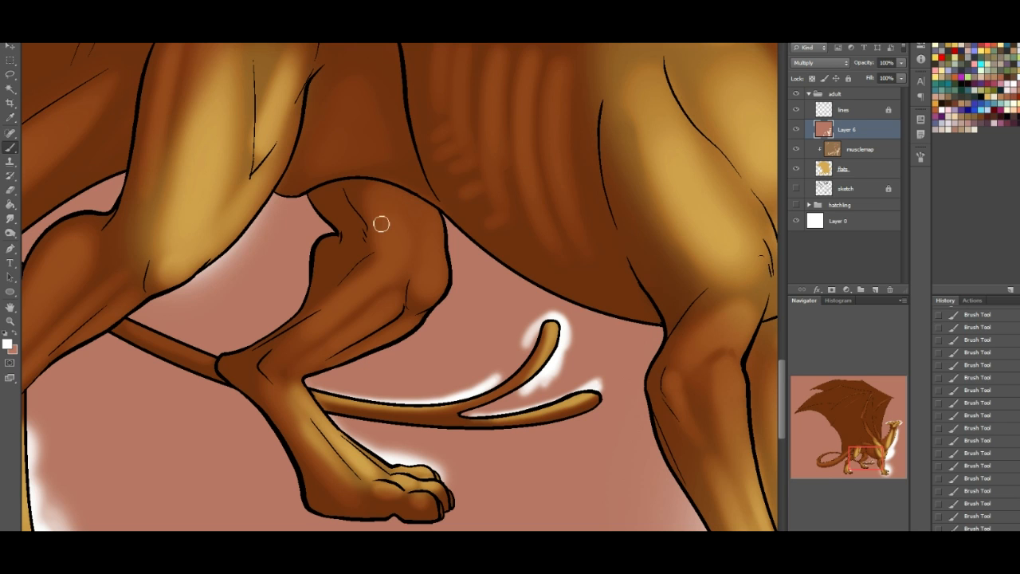
# - Paint white light over the far hind thigh and knee, and cover the spill on the belly with the shadow colour
pyautogui.moveTo(360, 162)
pyautogui.mouseDown()
pyautogui.moveTo(376, 185)
pyautogui.moveTo(406, 188)
pyautogui.moveTo(388, 167)
pyautogui.moveTo(384, 215)
pyautogui.mouseUp()
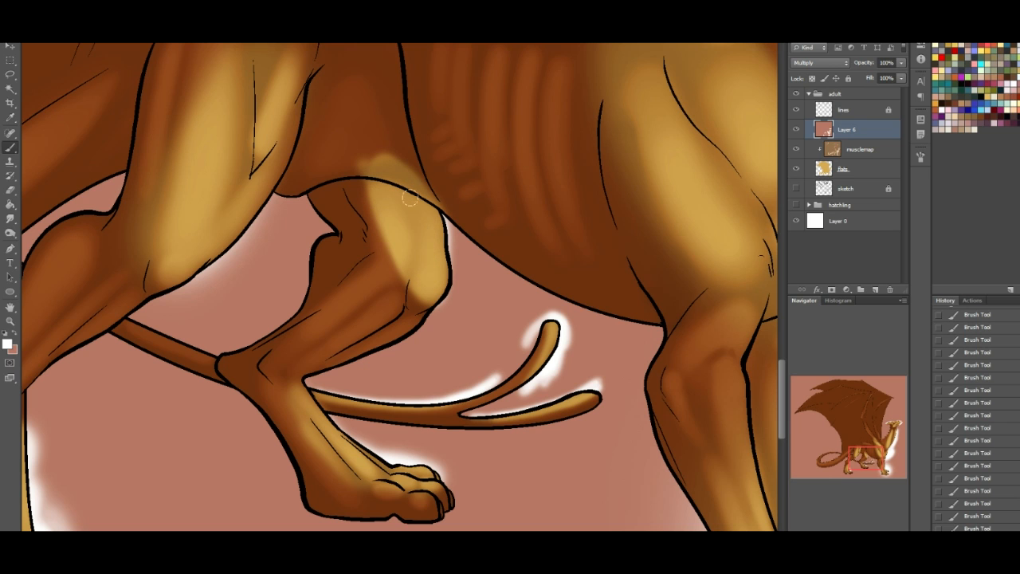
pyautogui.moveTo(391, 160)
pyautogui.mouseDown()
pyautogui.moveTo(446, 239)
pyautogui.moveTo(392, 267)
pyautogui.moveTo(375, 151)
pyautogui.moveTo(434, 299)
pyautogui.mouseUp()
pyautogui.click(13, 335)
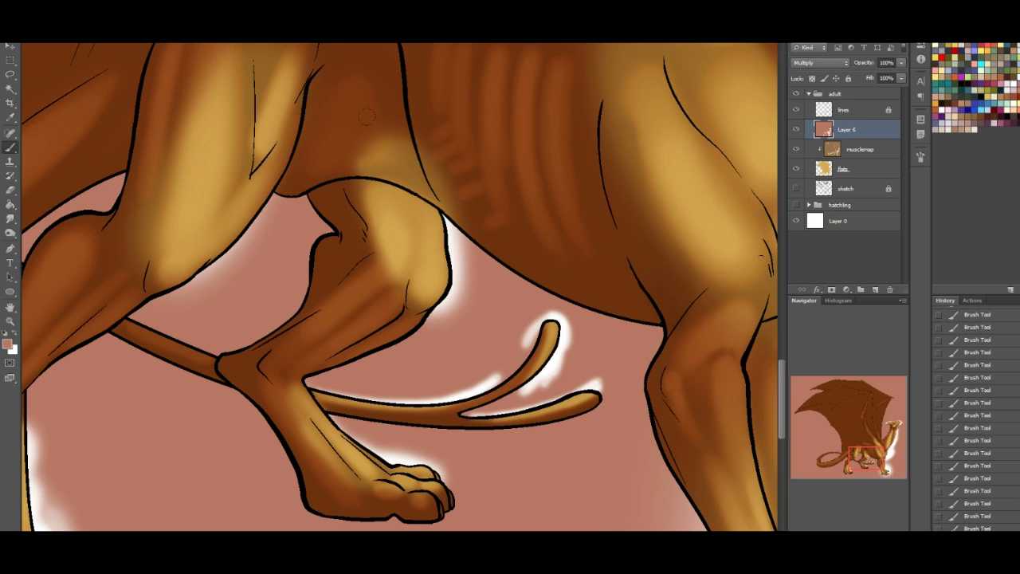
pyautogui.moveTo(356, 152)
pyautogui.mouseDown()
pyautogui.moveTo(396, 170)
pyautogui.moveTo(342, 171)
pyautogui.moveTo(402, 180)
pyautogui.moveTo(464, 224)
pyautogui.mouseUp()
pyautogui.moveTo(377, 167)
pyautogui.mouseDown()
pyautogui.moveTo(409, 129)
pyautogui.moveTo(394, 115)
pyautogui.moveTo(410, 146)
pyautogui.moveTo(426, 143)
pyautogui.moveTo(454, 174)
pyautogui.mouseUp()
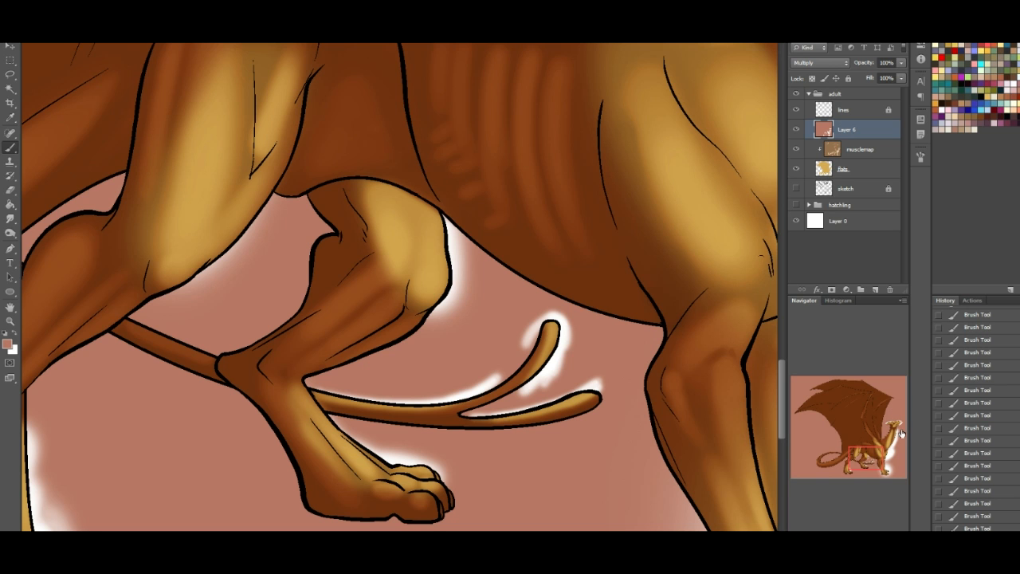
# - Switch back to white and paint soft light over the flank muscle and the ribs
pyautogui.moveTo(870, 451)
pyautogui.mouseDown()
pyautogui.moveTo(848, 444)
pyautogui.moveTo(880, 462)
pyautogui.mouseUp()
pyautogui.click(12, 333)
pyautogui.moveTo(263, 247)
pyautogui.mouseDown()
pyautogui.moveTo(321, 314)
pyautogui.moveTo(398, 454)
pyautogui.moveTo(351, 275)
pyautogui.mouseUp()
pyautogui.moveTo(302, 326); pyautogui.dragTo(343, 438)
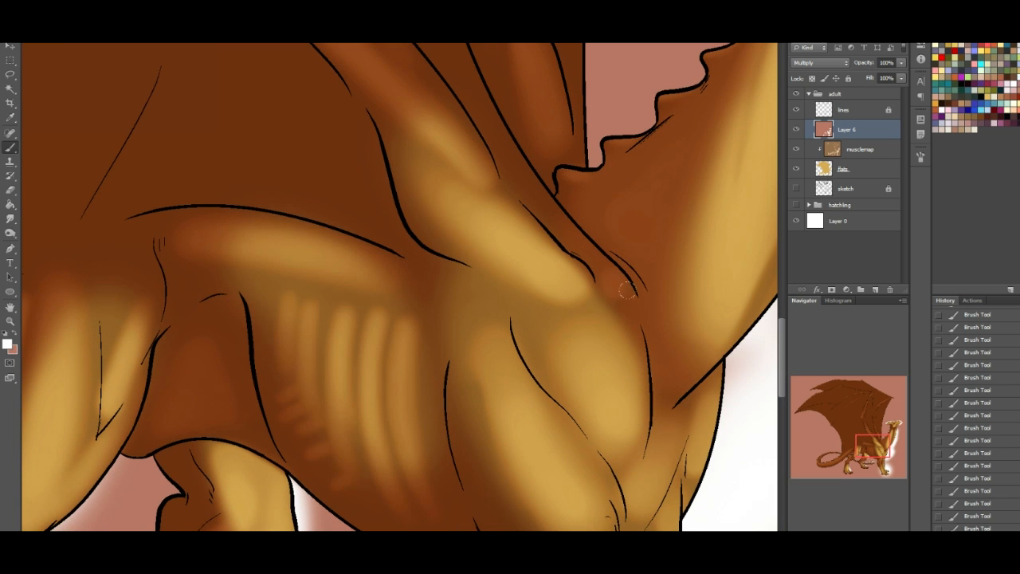
# - Paint soft white light along the upper side of the curled tail, its spiked ridge and the outer bend
pyautogui.moveTo(878, 452); pyautogui.dragTo(834, 462)
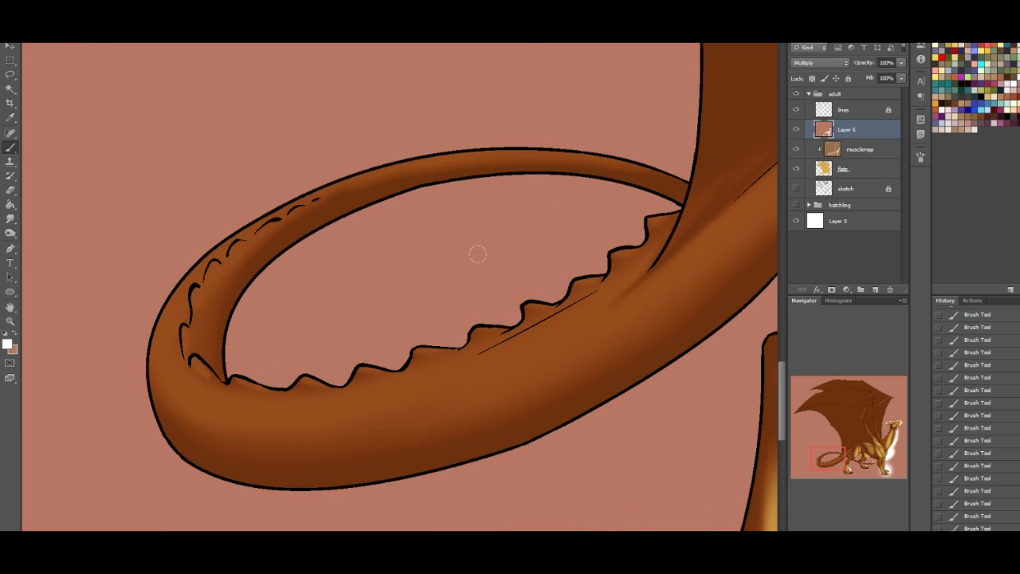
pyautogui.moveTo(362, 156)
pyautogui.mouseDown()
pyautogui.moveTo(263, 203)
pyautogui.moveTo(156, 367)
pyautogui.moveTo(203, 423)
pyautogui.mouseUp()
pyautogui.moveTo(179, 239)
pyautogui.mouseDown()
pyautogui.moveTo(273, 412)
pyautogui.moveTo(423, 376)
pyautogui.mouseUp()
pyautogui.moveTo(273, 388)
pyautogui.mouseDown()
pyautogui.moveTo(383, 308)
pyautogui.moveTo(605, 188)
pyautogui.moveTo(629, 215)
pyautogui.mouseUp()
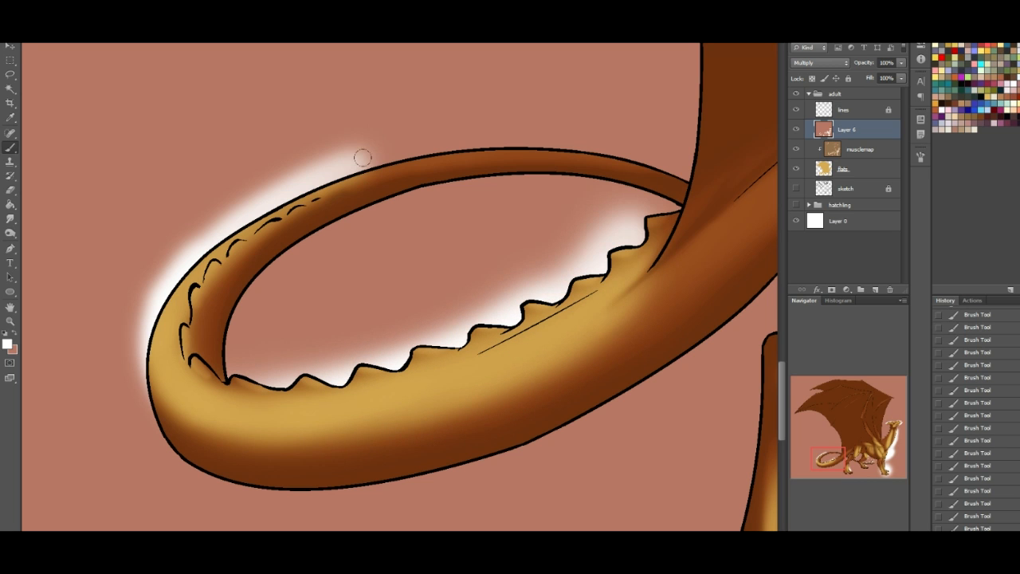
pyautogui.moveTo(366, 155)
pyautogui.mouseDown()
pyautogui.moveTo(546, 126)
pyautogui.moveTo(661, 127)
pyautogui.moveTo(669, 156)
pyautogui.moveTo(160, 211)
pyautogui.mouseUp()
pyautogui.moveTo(275, 230)
pyautogui.mouseDown()
pyautogui.moveTo(205, 297)
pyautogui.moveTo(200, 363)
pyautogui.moveTo(211, 377)
pyautogui.mouseUp()
pyautogui.moveTo(834, 461); pyautogui.dragTo(849, 451)
pyautogui.moveTo(286, 484)
pyautogui.mouseDown()
pyautogui.moveTo(412, 374)
pyautogui.moveTo(581, 262)
pyautogui.moveTo(275, 506)
pyautogui.mouseUp()
# - Soften the edges of the light on the cheek and under the lower jaw with the shadow colour
pyautogui.moveTo(846, 448); pyautogui.dragTo(888, 420)
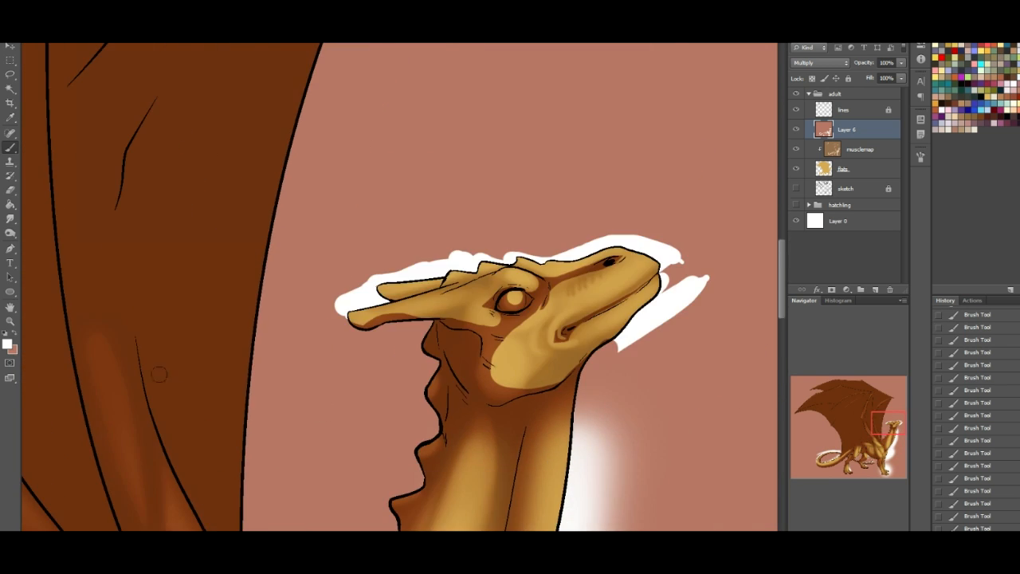
pyautogui.click(14, 333)
pyautogui.moveTo(496, 334)
pyautogui.mouseDown()
pyautogui.moveTo(510, 389)
pyautogui.moveTo(488, 341)
pyautogui.moveTo(548, 376)
pyautogui.moveTo(591, 360)
pyautogui.moveTo(514, 381)
pyautogui.mouseUp()
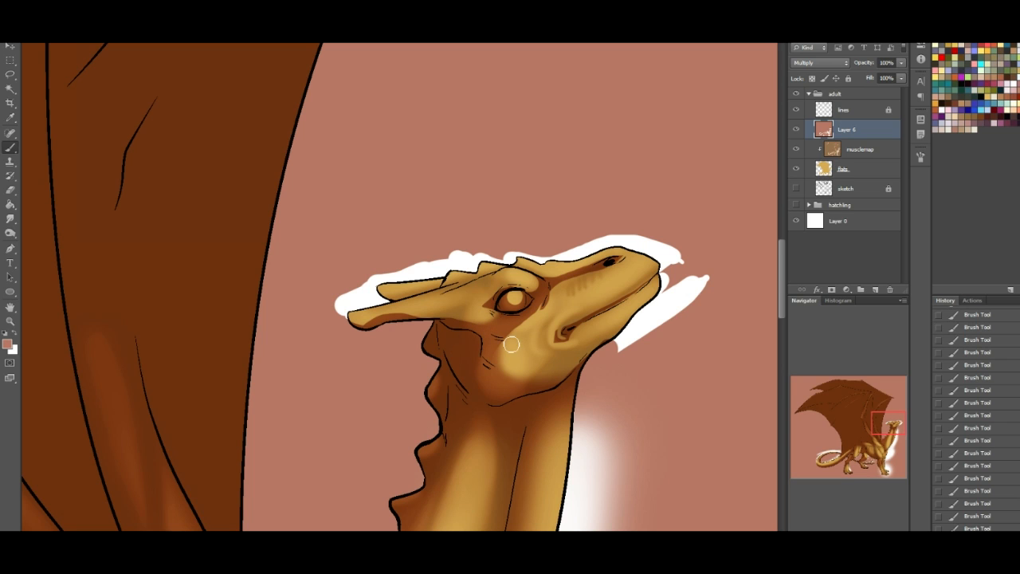
pyautogui.moveTo(598, 355)
pyautogui.mouseDown()
pyautogui.moveTo(644, 324)
pyautogui.moveTo(632, 330)
pyautogui.mouseUp()
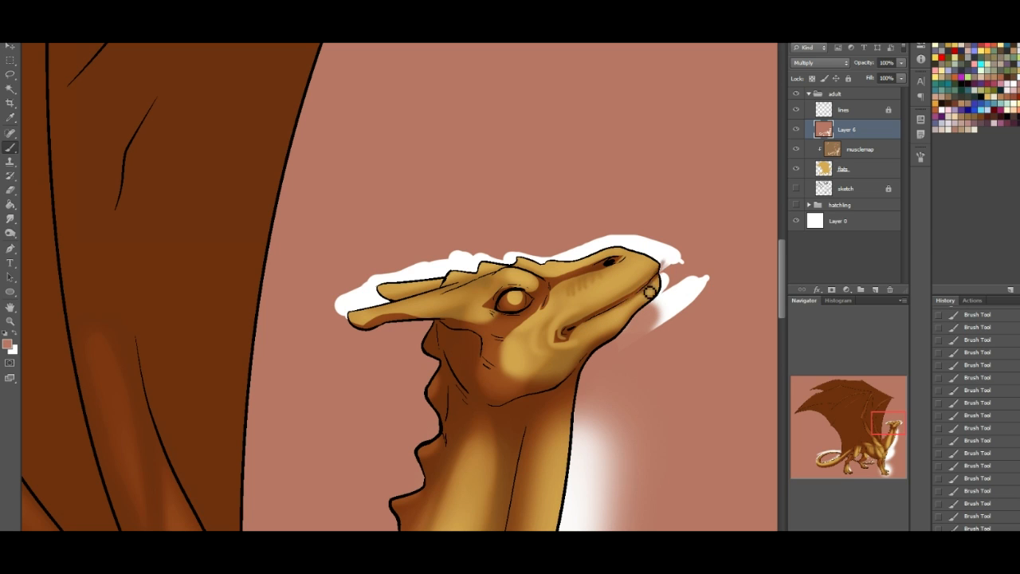
# - Paint white light on the eye and back of the jaw, and shade behind the jaw and along the horns with the shadow colour
pyautogui.click(16, 336)
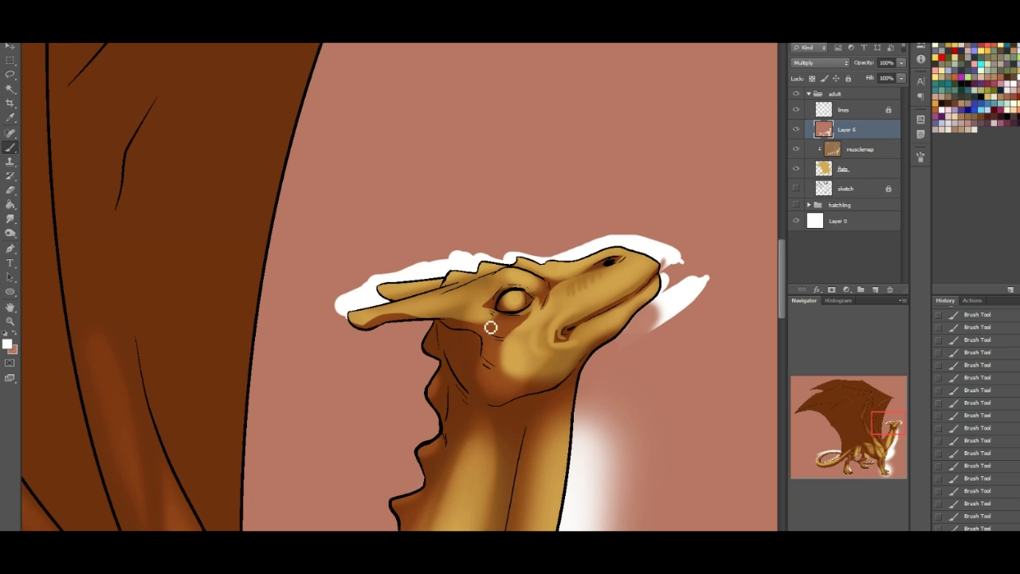
pyautogui.moveTo(489, 393)
pyautogui.mouseDown()
pyautogui.moveTo(467, 364)
pyautogui.moveTo(485, 391)
pyautogui.moveTo(518, 388)
pyautogui.moveTo(484, 392)
pyautogui.mouseUp()
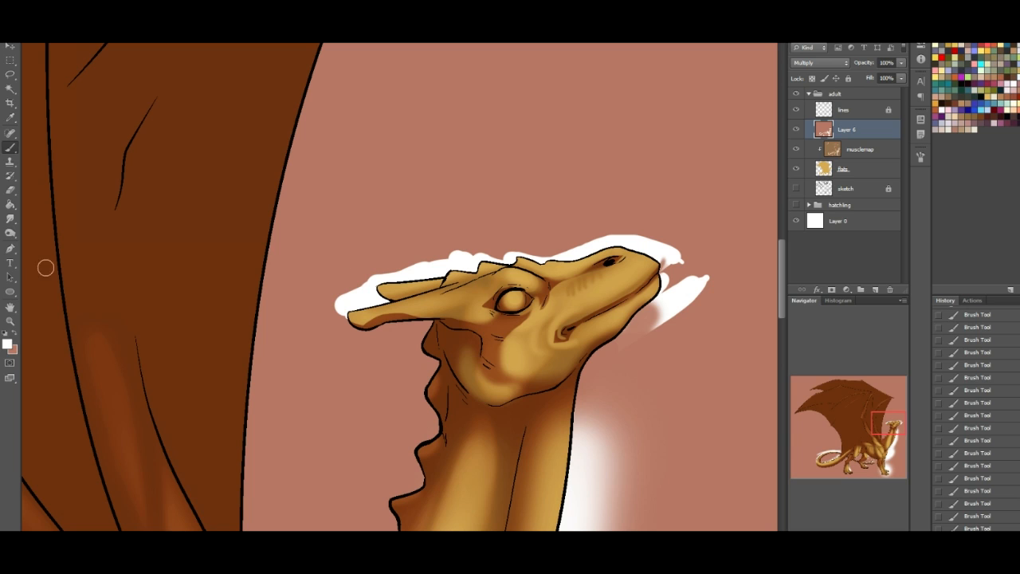
pyautogui.click(14, 333)
pyautogui.moveTo(466, 348)
pyautogui.mouseDown()
pyautogui.moveTo(506, 385)
pyautogui.moveTo(520, 382)
pyautogui.moveTo(527, 404)
pyautogui.moveTo(445, 381)
pyautogui.mouseUp()
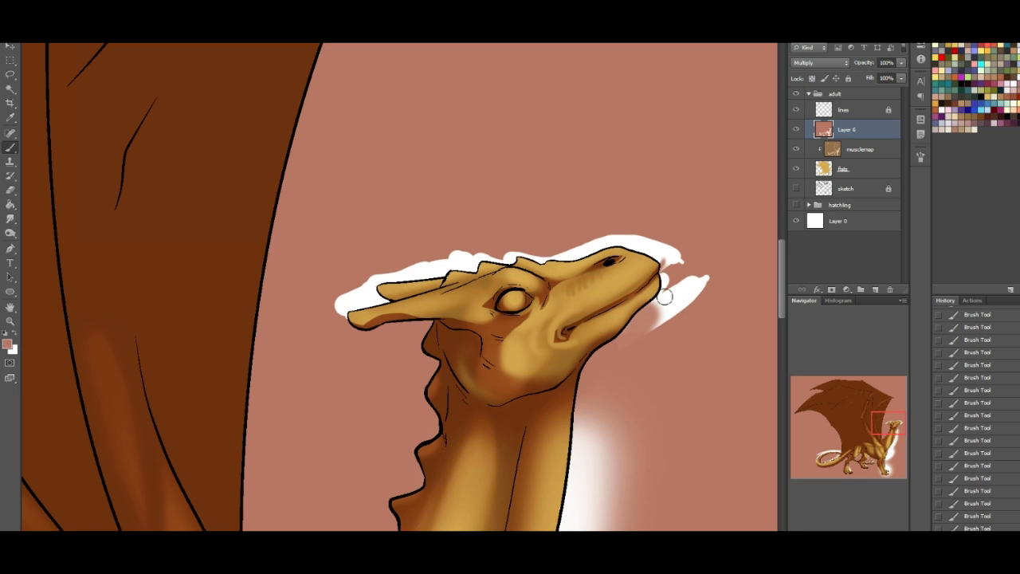
pyautogui.moveTo(411, 322)
pyautogui.mouseDown()
pyautogui.moveTo(465, 314)
pyautogui.moveTo(403, 321)
pyautogui.moveTo(459, 327)
pyautogui.moveTo(396, 317)
pyautogui.moveTo(466, 347)
pyautogui.mouseUp()
pyautogui.moveTo(476, 282); pyautogui.dragTo(399, 297)
# - Try to select the near wing with the Magic Wand, first on the shadow layer and again on the lines layer
pyautogui.moveTo(898, 421); pyautogui.dragTo(855, 397)
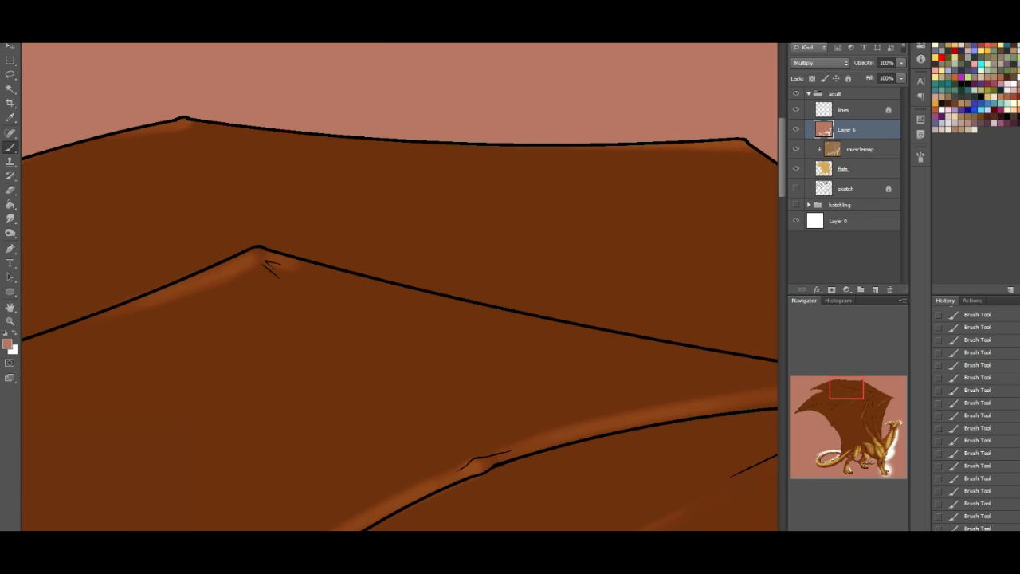
pyautogui.moveTo(855, 533); pyautogui.dragTo(843, 517)
pyautogui.moveTo(868, 428); pyautogui.dragTo(883, 451)
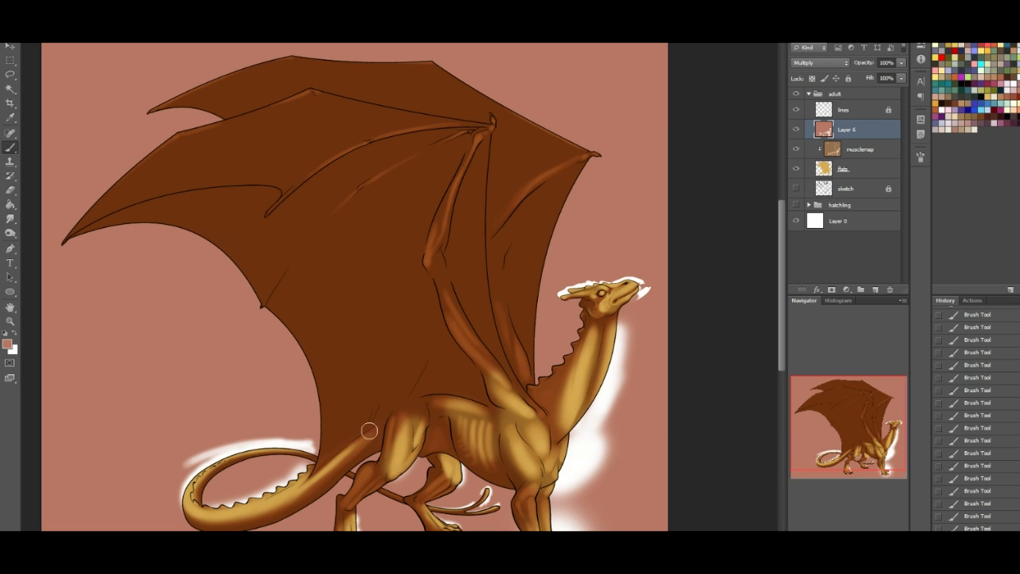
pyautogui.click(8, 90)
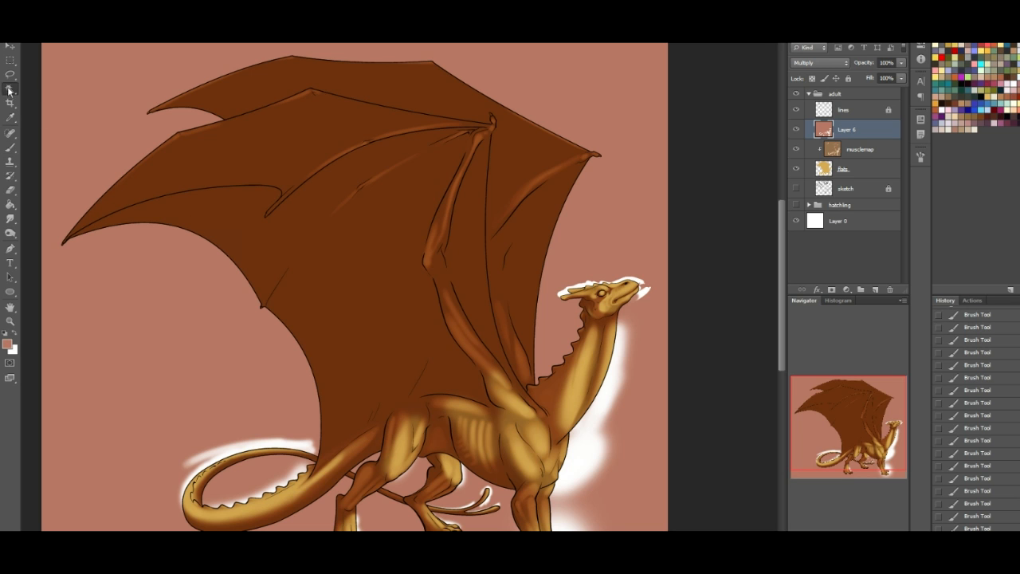
pyautogui.click(277, 146)
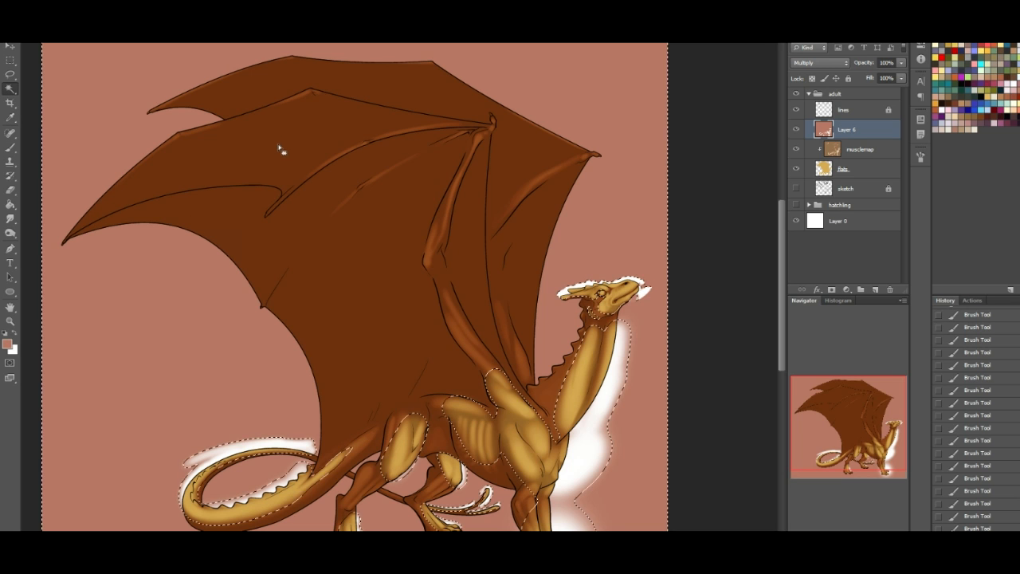
pyautogui.click(852, 111)
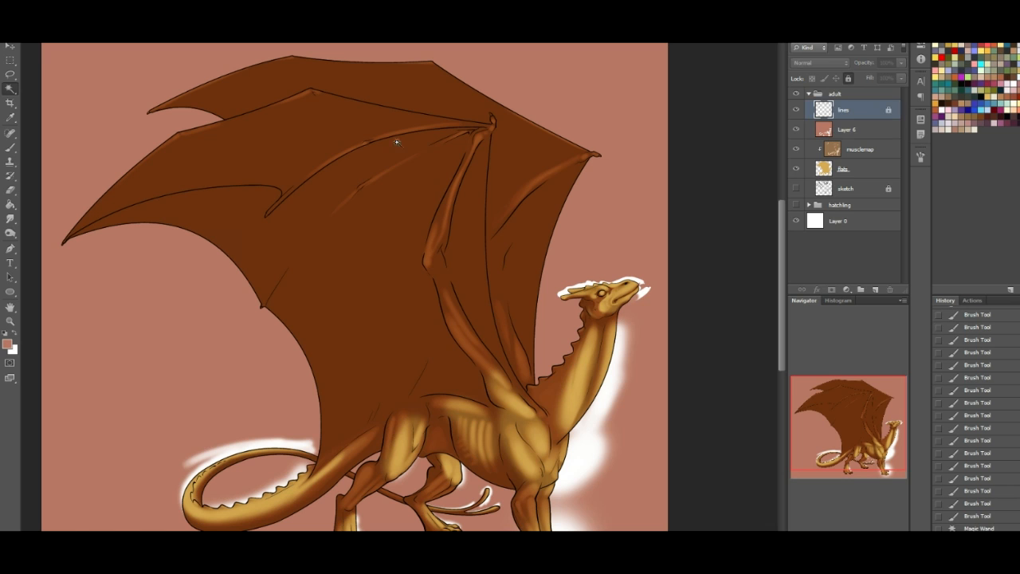
pyautogui.click(309, 132)
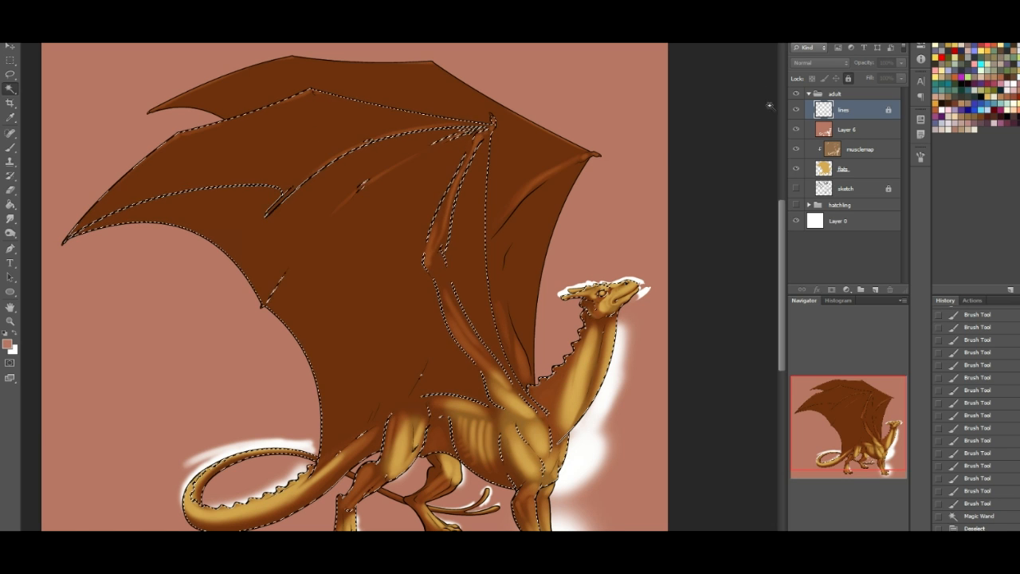
pyautogui.click(526, 149)
# - Lasso the uppermost membrane section of the near wing along its finger bone and refine the selection's lower edge
pyautogui.click(9, 75)
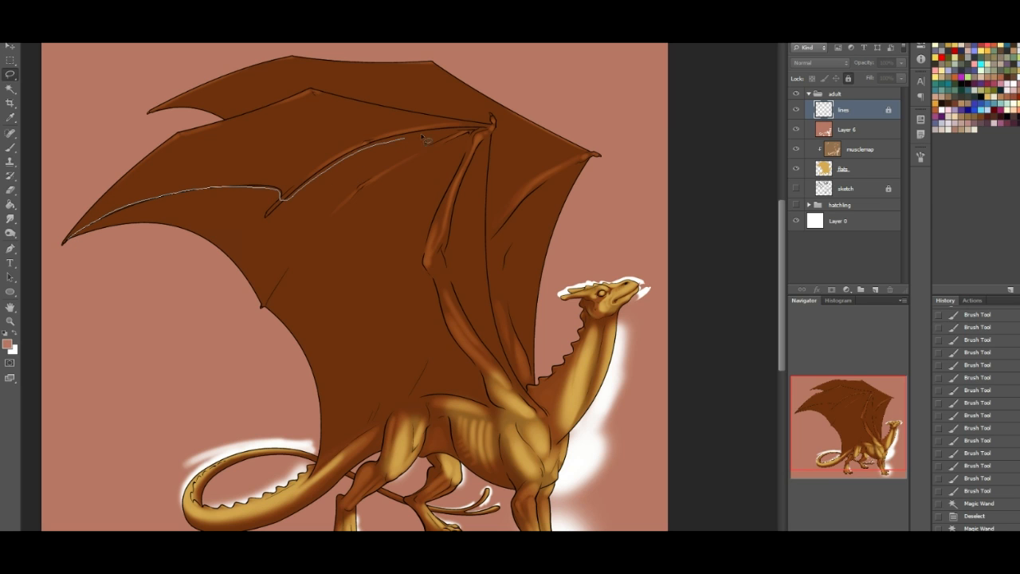
pyautogui.moveTo(446, 114)
pyautogui.mouseDown()
pyautogui.moveTo(341, 83)
pyautogui.moveTo(283, 86)
pyautogui.moveTo(152, 130)
pyautogui.moveTo(95, 162)
pyautogui.moveTo(44, 252)
pyautogui.mouseUp()
pyautogui.click(10, 90)
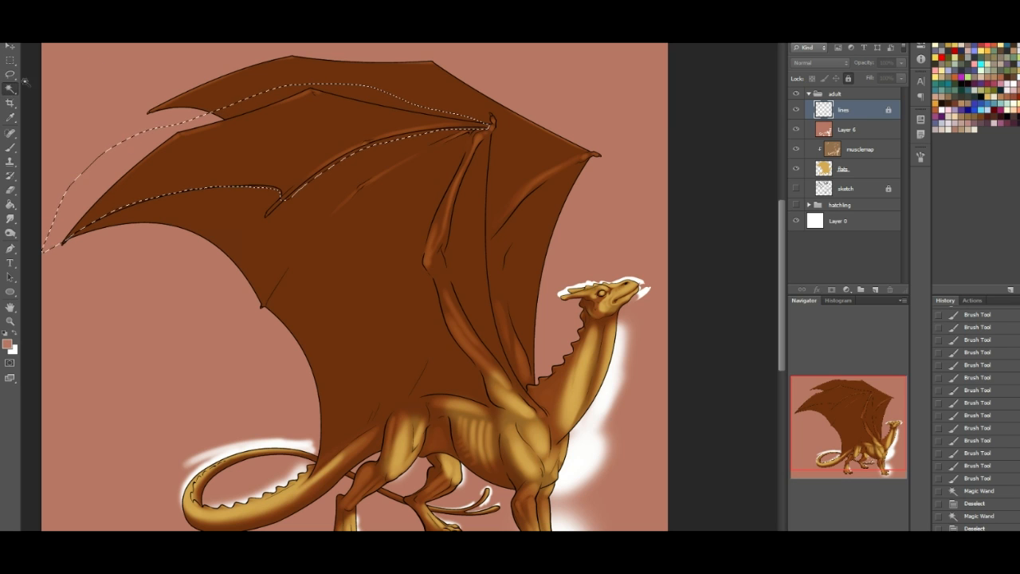
pyautogui.click(9, 73)
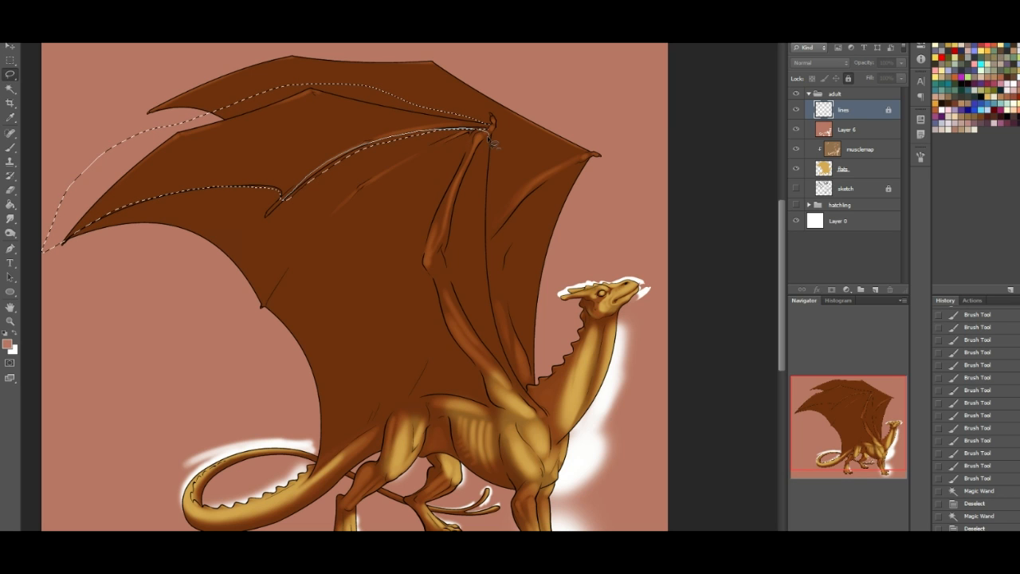
pyautogui.moveTo(458, 157)
pyautogui.mouseDown()
pyautogui.moveTo(327, 207)
pyautogui.moveTo(275, 214)
pyautogui.mouseUp()
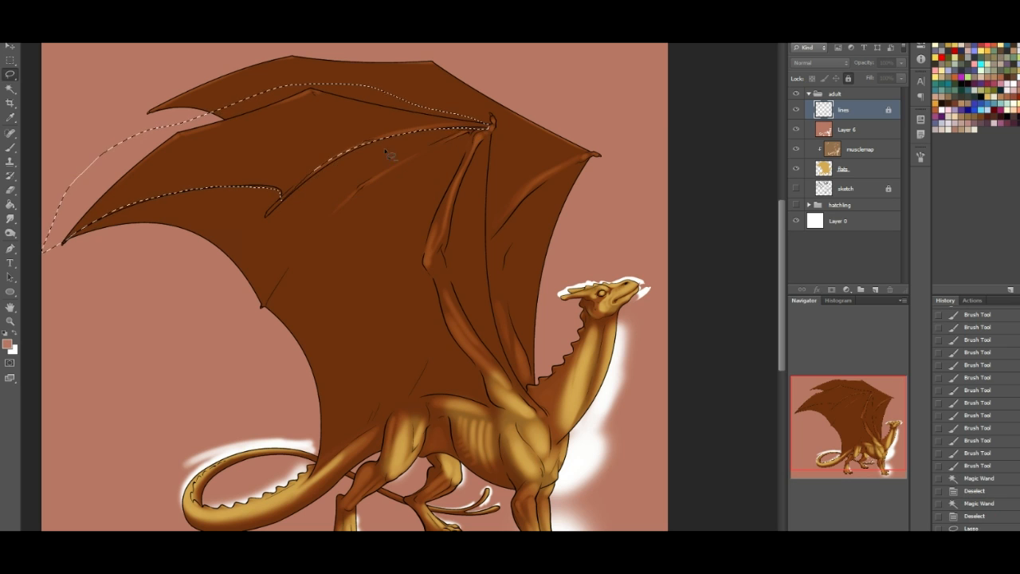
# - Paint soft white light across the selected upper wing section on Layer 6
pyautogui.click(10, 148)
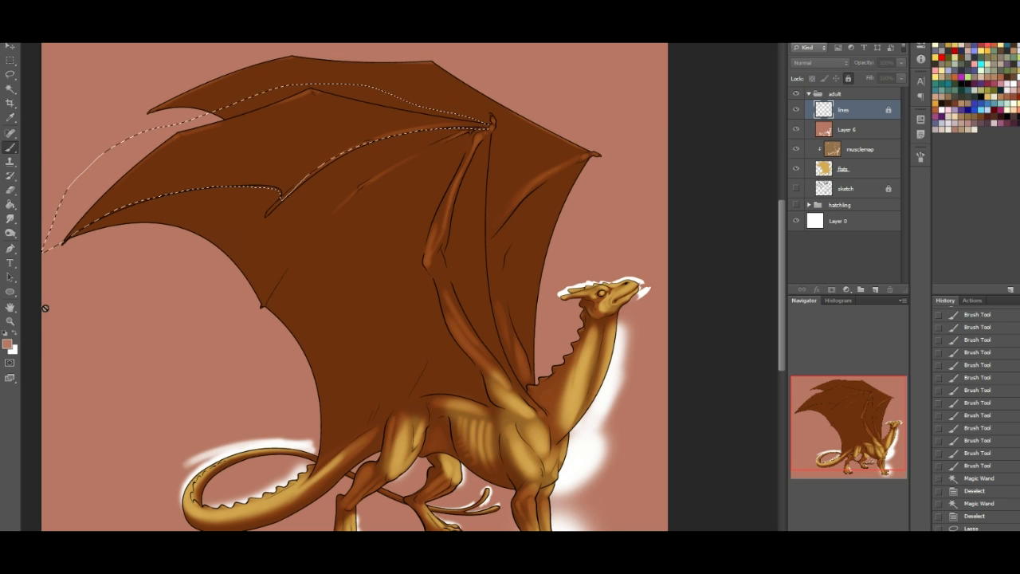
pyautogui.click(15, 334)
pyautogui.click(834, 131)
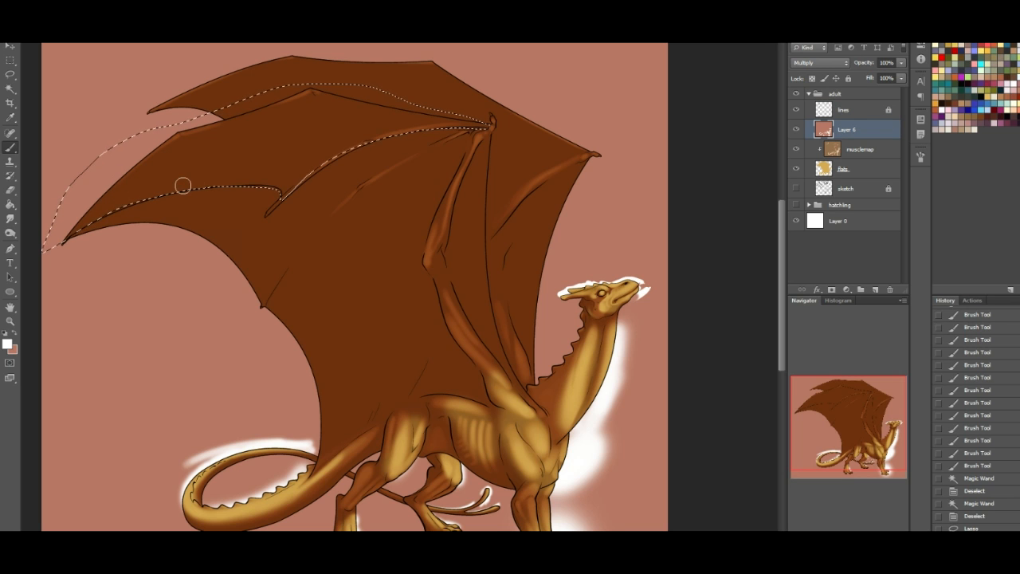
pyautogui.moveTo(270, 76); pyautogui.dragTo(33, 187)
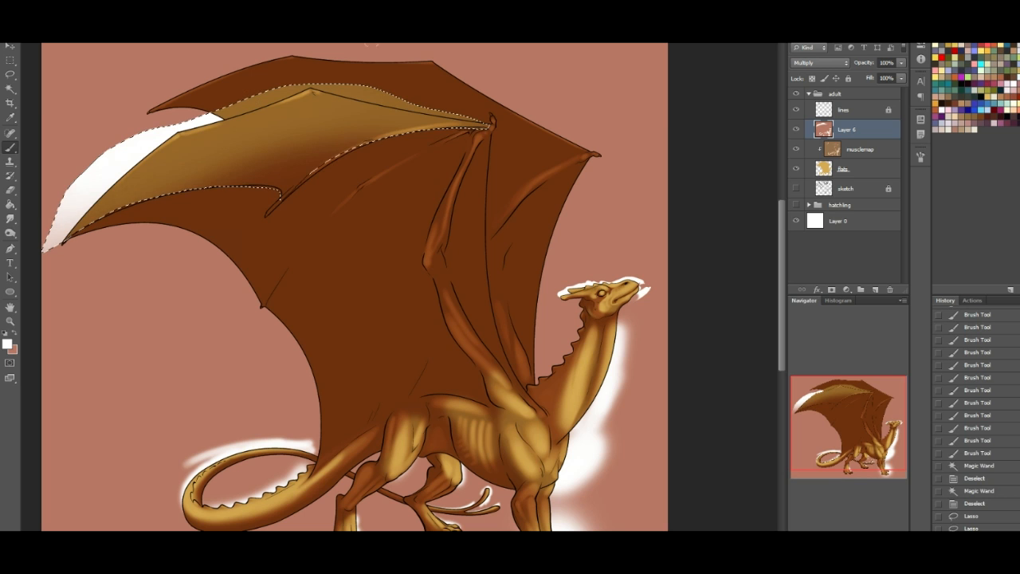
# - Invert the selection, paint soft white light over the middle membrane of the near wing, and deselect
pyautogui.hotkey('ctrl', 'shift', 'i')
pyautogui.moveTo(221, 262)
pyautogui.mouseDown()
pyautogui.moveTo(271, 293)
pyautogui.moveTo(329, 257)
pyautogui.mouseUp()
pyautogui.moveTo(238, 243)
pyautogui.mouseDown()
pyautogui.moveTo(334, 226)
pyautogui.moveTo(327, 309)
pyautogui.moveTo(268, 350)
pyautogui.moveTo(258, 255)
pyautogui.mouseUp()
pyautogui.moveTo(326, 198)
pyautogui.mouseDown()
pyautogui.moveTo(402, 223)
pyautogui.moveTo(308, 257)
pyautogui.moveTo(255, 343)
pyautogui.mouseUp()
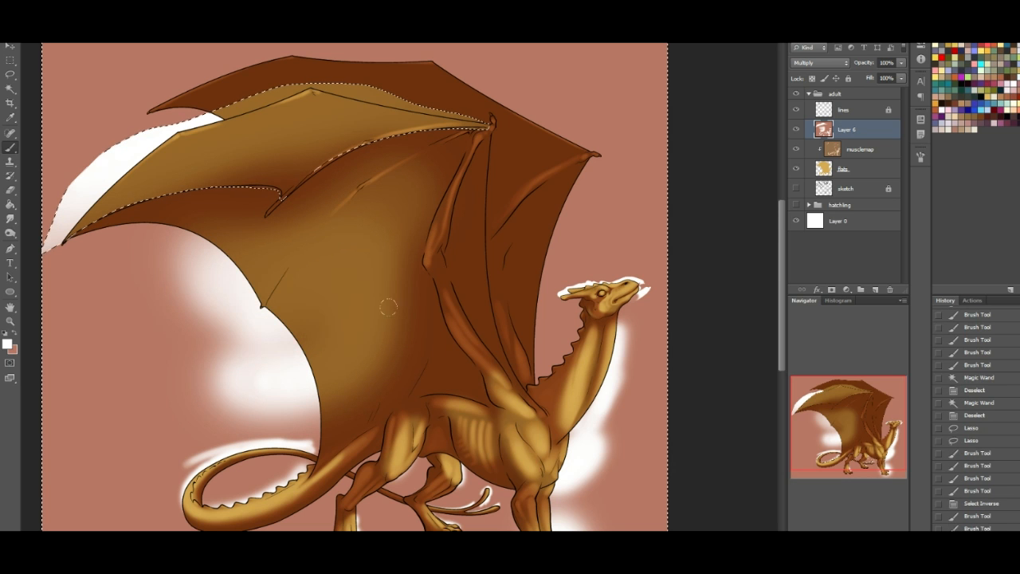
pyautogui.moveTo(375, 321); pyautogui.dragTo(353, 194)
pyautogui.moveTo(267, 253)
pyautogui.mouseDown()
pyautogui.moveTo(319, 170)
pyautogui.moveTo(351, 191)
pyautogui.mouseUp()
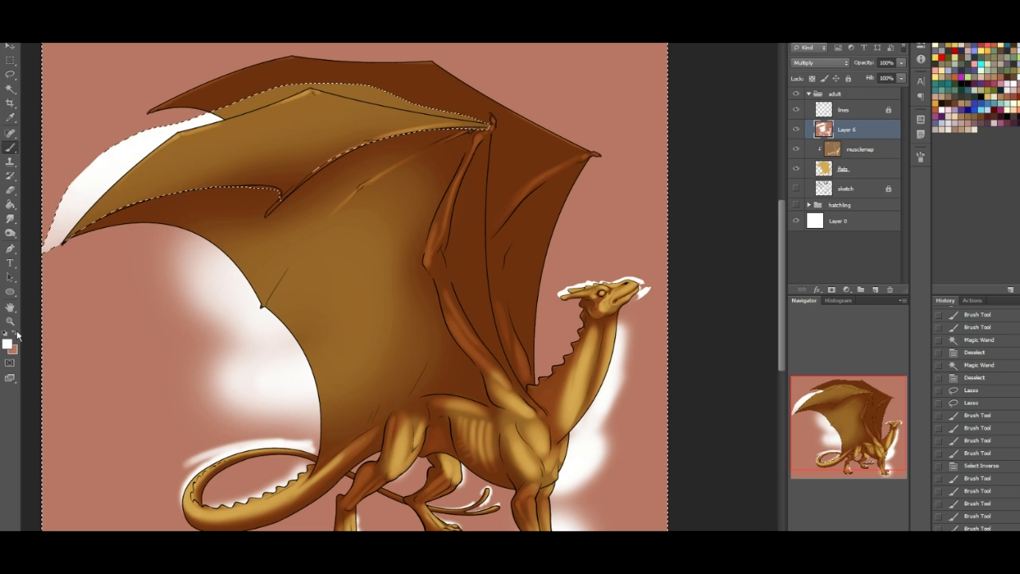
pyautogui.press('x')
pyautogui.hotkey('ctrl', 'd')
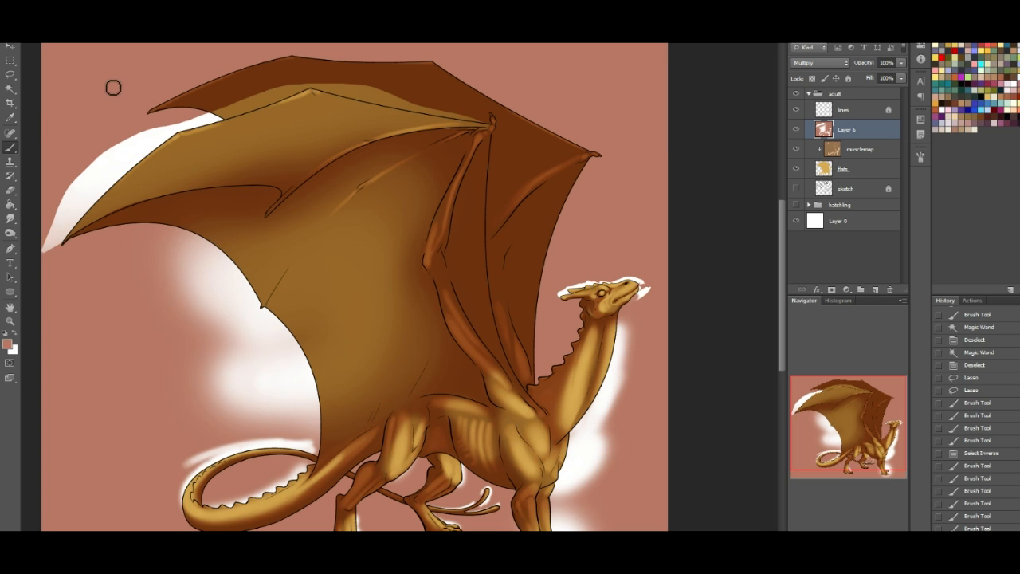
# - Lasso an angular patch inside the upper wing section, shade its inner corner with the shadow colour, and deselect
pyautogui.click(10, 75)
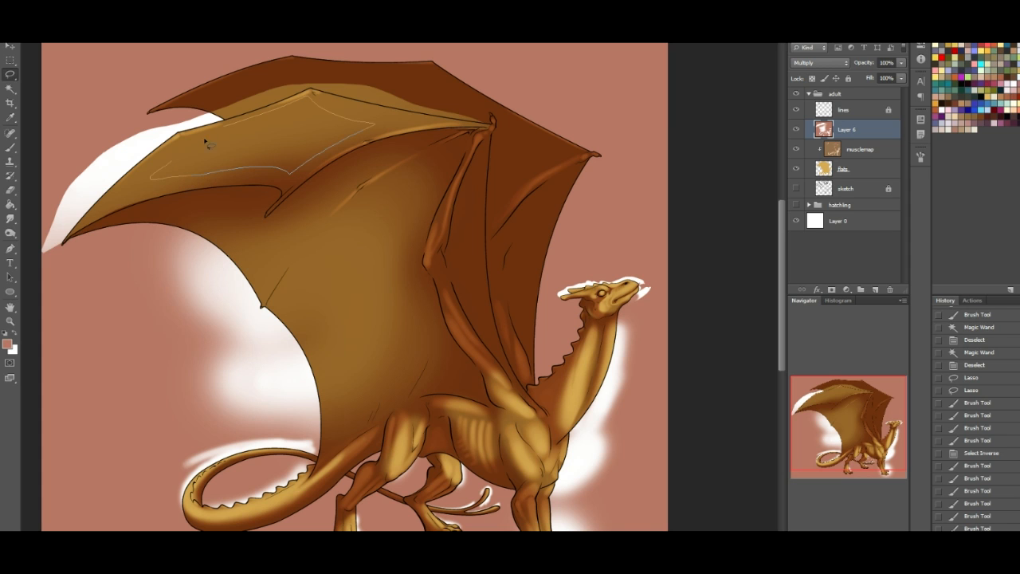
pyautogui.moveTo(263, 100); pyautogui.dragTo(253, 63)
pyautogui.click(10, 148)
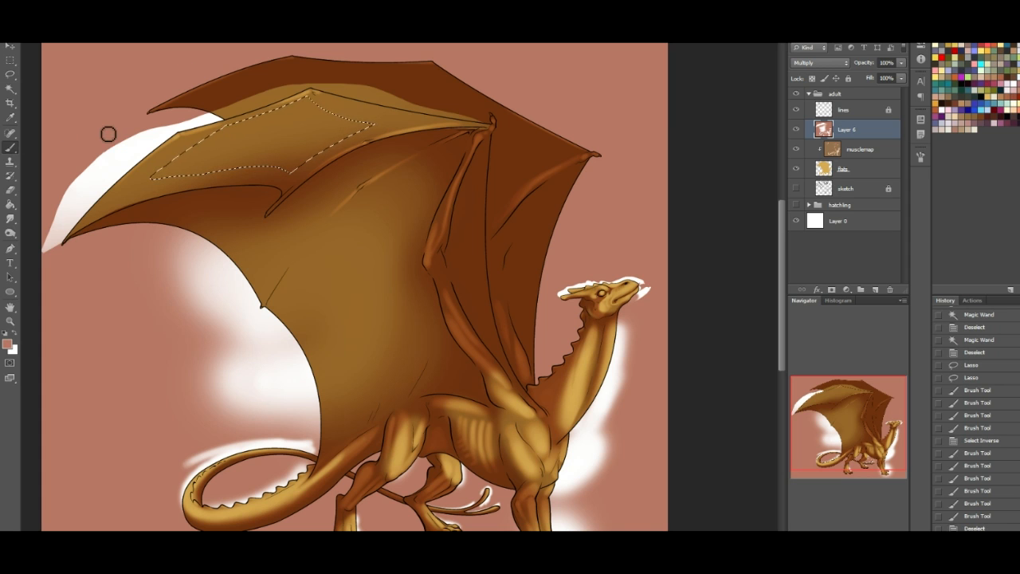
pyautogui.moveTo(296, 80)
pyautogui.mouseDown()
pyautogui.moveTo(348, 102)
pyautogui.moveTo(266, 72)
pyautogui.moveTo(345, 118)
pyautogui.moveTo(306, 156)
pyautogui.mouseUp()
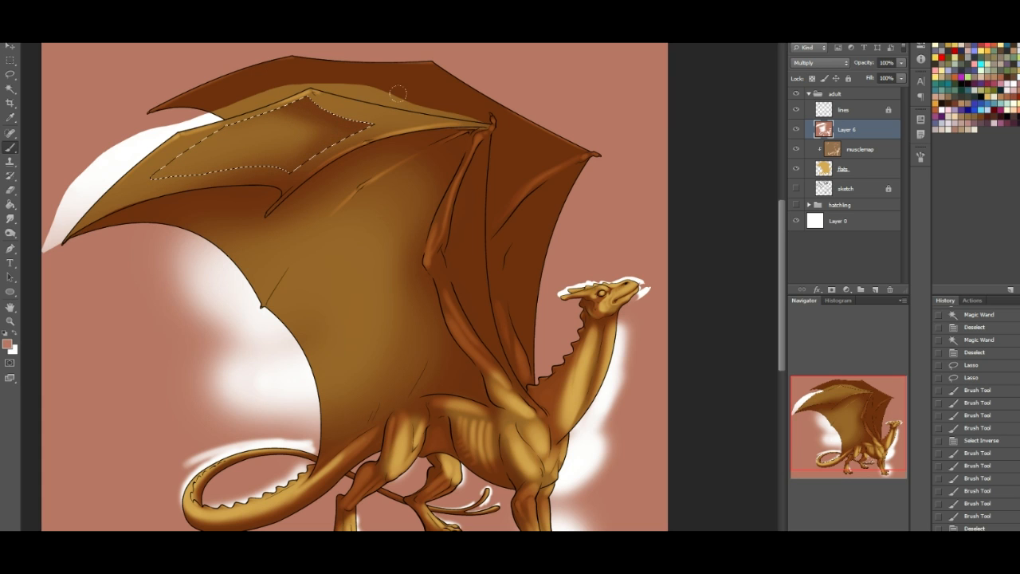
pyautogui.hotkey('ctrl', 'd')
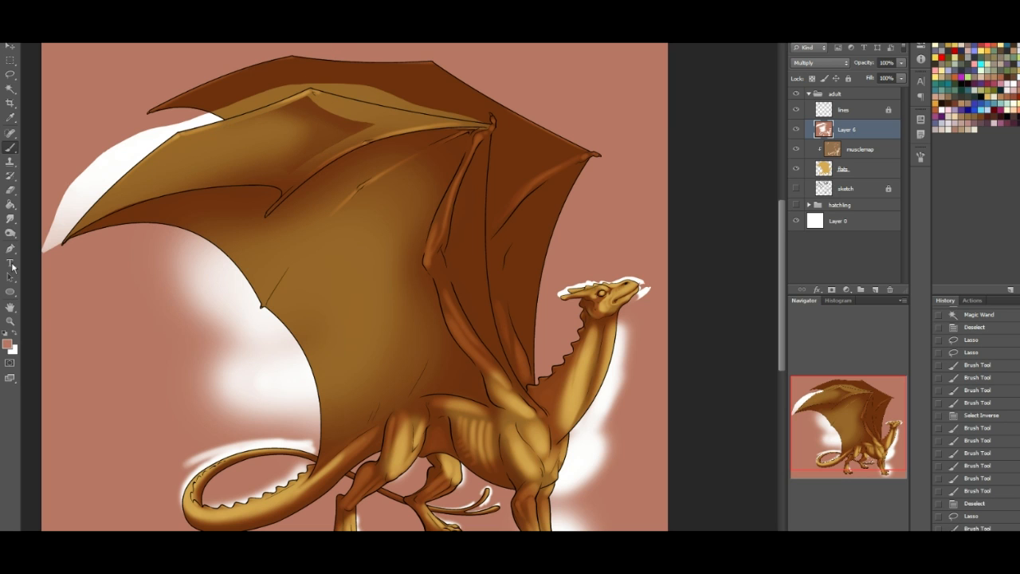
# - Lighten the shaded patch below the wing's leading edge with white and undo the last stroke
pyautogui.click(17, 339)
pyautogui.moveTo(338, 101)
pyautogui.mouseDown()
pyautogui.moveTo(365, 88)
pyautogui.moveTo(346, 77)
pyautogui.mouseUp()
pyautogui.moveTo(262, 141)
pyautogui.mouseDown()
pyautogui.moveTo(279, 138)
pyautogui.moveTo(254, 137)
pyautogui.mouseUp()
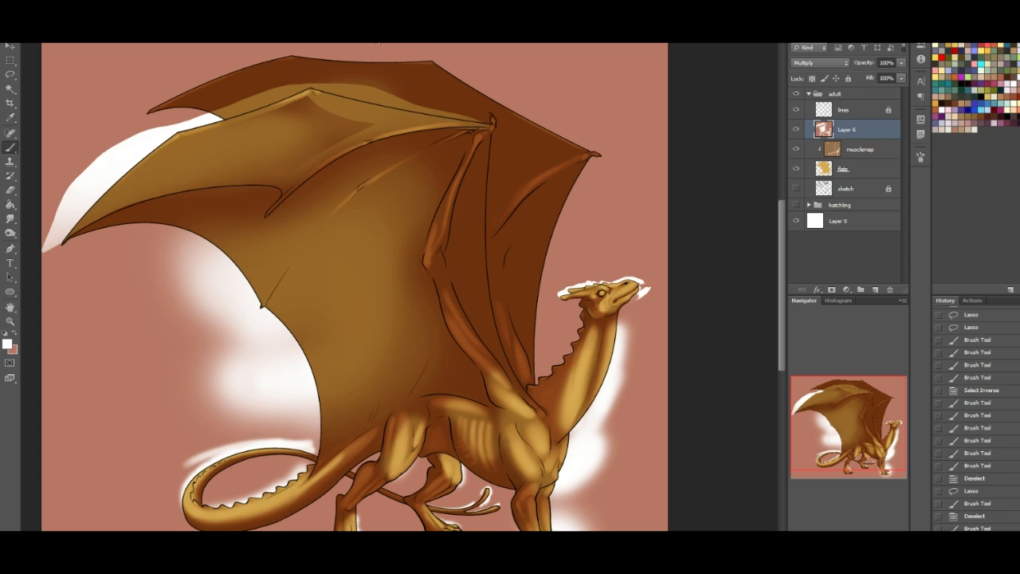
pyautogui.hotkey('ctrl', 'z')
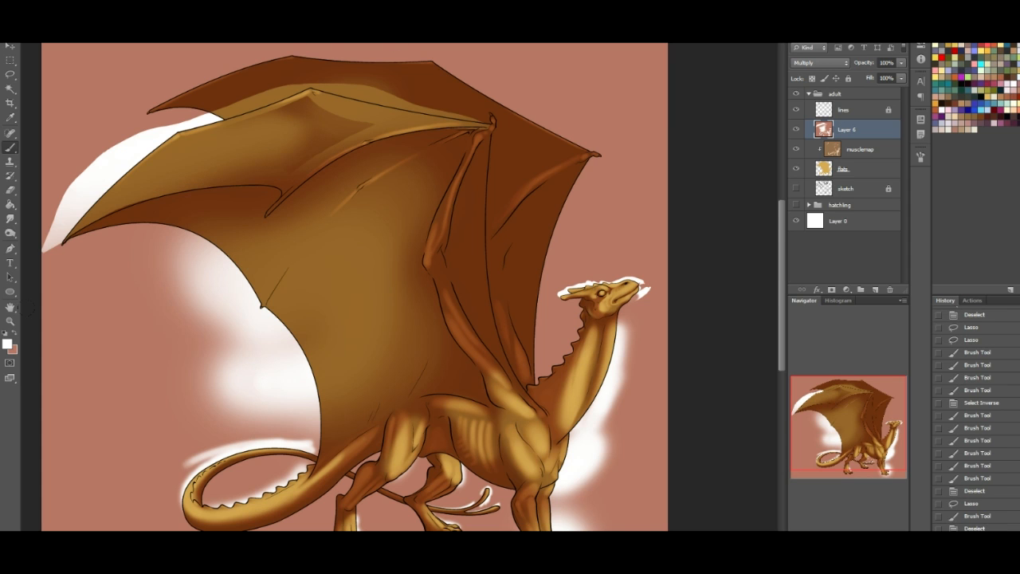
# - Brush the shadow colour diagonally across the upper wing section, from the lower finger line up to the leading edge
pyautogui.click(14, 339)
pyautogui.moveTo(287, 163); pyautogui.dragTo(331, 138)
pyautogui.moveTo(222, 209); pyautogui.dragTo(354, 126)
pyautogui.moveTo(313, 153); pyautogui.dragTo(355, 134)
pyautogui.moveTo(237, 201); pyautogui.dragTo(395, 111)
pyautogui.moveTo(319, 123); pyautogui.dragTo(347, 111)
# - Brush white just beneath the near wing's leading edge, and reshade the patch below it with the shadow colour
pyautogui.click(19, 335)
pyautogui.moveTo(319, 102); pyautogui.dragTo(403, 118)
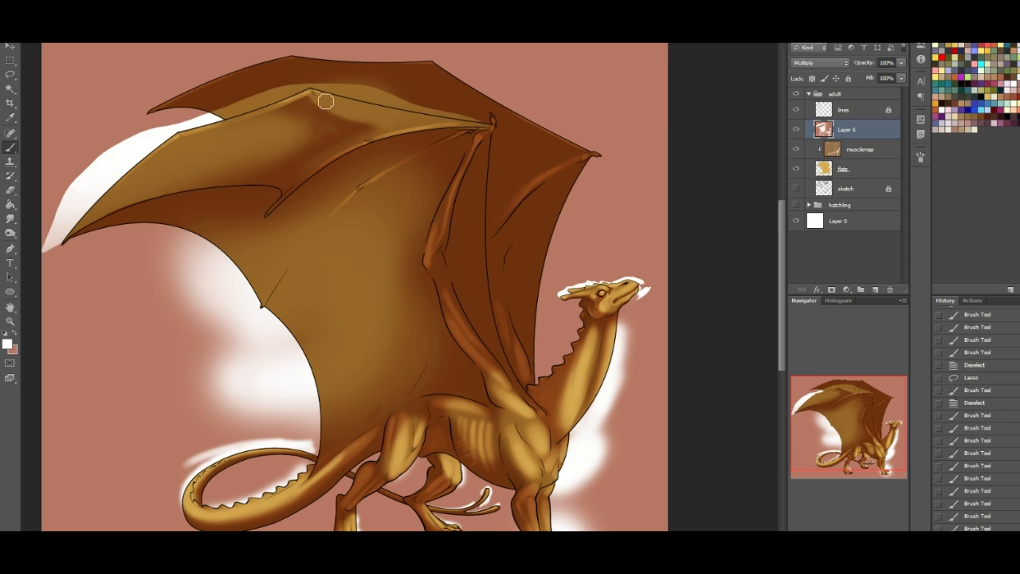
pyautogui.moveTo(317, 97)
pyautogui.mouseDown()
pyautogui.moveTo(374, 130)
pyautogui.moveTo(317, 100)
pyautogui.moveTo(347, 103)
pyautogui.moveTo(365, 129)
pyautogui.mouseUp()
pyautogui.moveTo(347, 103)
pyautogui.mouseDown()
pyautogui.moveTo(382, 137)
pyautogui.moveTo(373, 119)
pyautogui.moveTo(416, 101)
pyautogui.mouseUp()
pyautogui.click(19, 336)
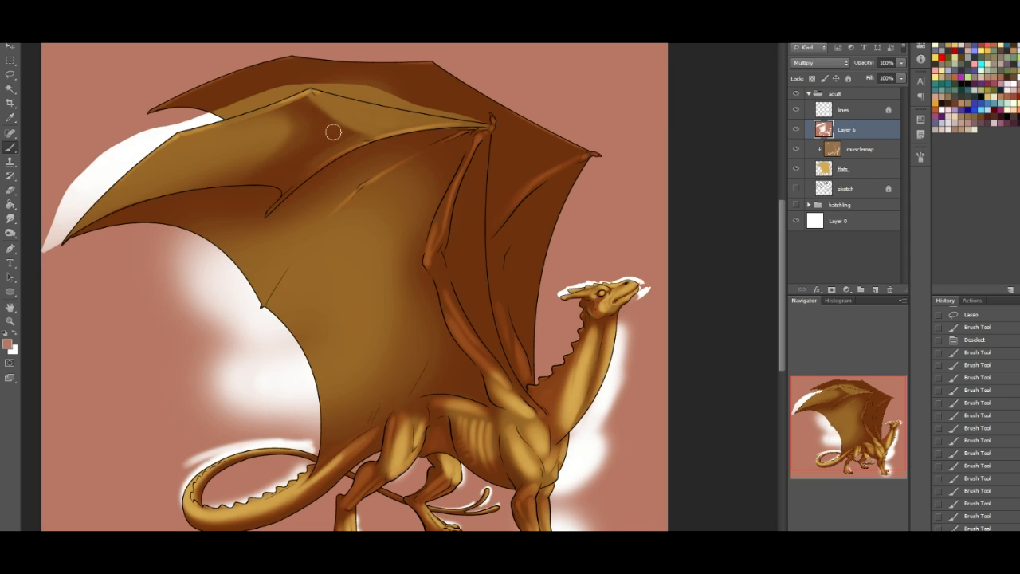
pyautogui.moveTo(297, 160); pyautogui.dragTo(265, 135)
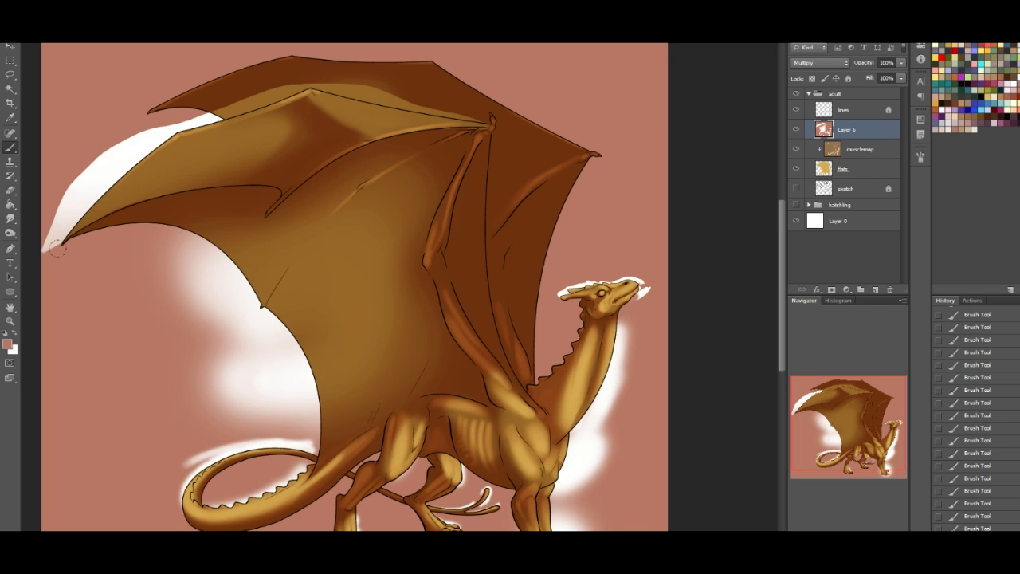
# - Shade the outer tip of the near wing's membrane below the first finger with the shadow colour
pyautogui.moveTo(212, 177); pyautogui.dragTo(120, 201)
pyautogui.moveTo(267, 236); pyautogui.dragTo(68, 249)
pyautogui.moveTo(185, 187); pyautogui.dragTo(123, 317)
pyautogui.moveTo(209, 240)
pyautogui.mouseDown()
pyautogui.moveTo(145, 305)
pyautogui.moveTo(195, 267)
pyautogui.moveTo(170, 222)
pyautogui.mouseUp()
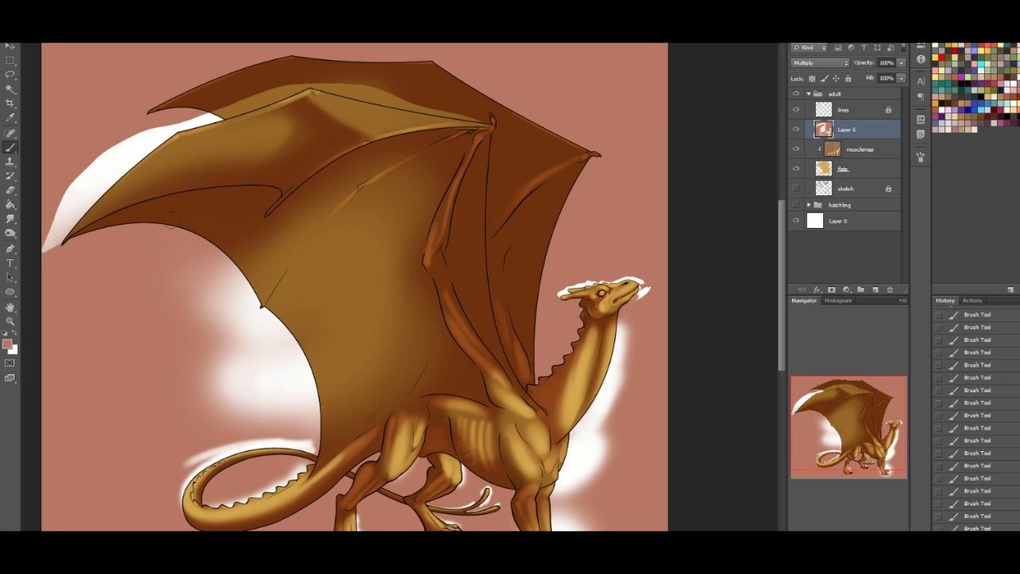
# - Lasso the membrane section between the second finger and the wing arm, and refine its edge near the wrist
pyautogui.click(9, 75)
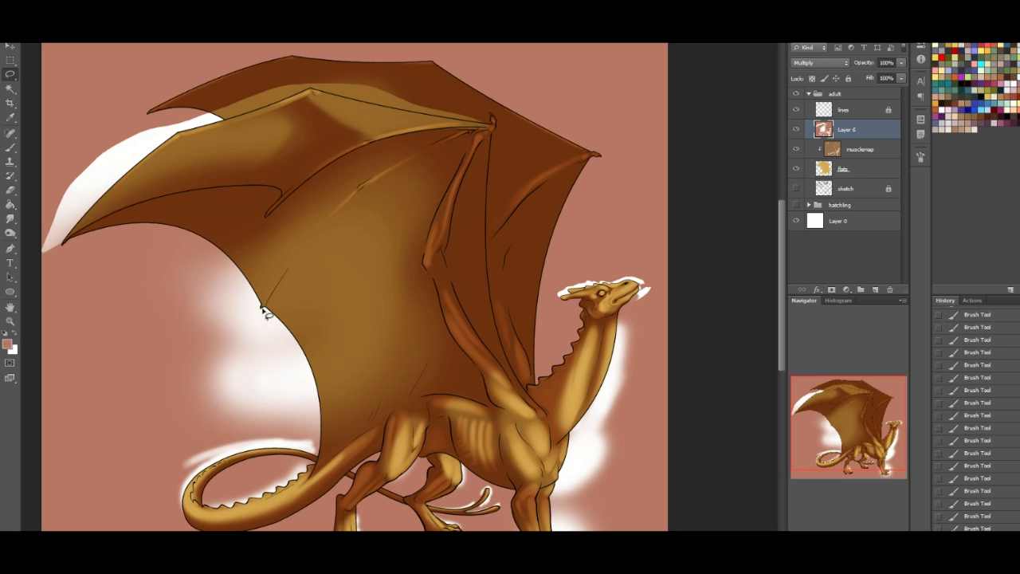
pyautogui.moveTo(377, 185); pyautogui.dragTo(380, 183)
pyautogui.hotkey('ctrl', 'd')
pyautogui.moveTo(358, 188); pyautogui.dragTo(470, 137)
pyautogui.moveTo(250, 317); pyautogui.dragTo(253, 314)
pyautogui.hotkey('ctrl', 'd')
pyautogui.moveTo(254, 332); pyautogui.dragTo(298, 401)
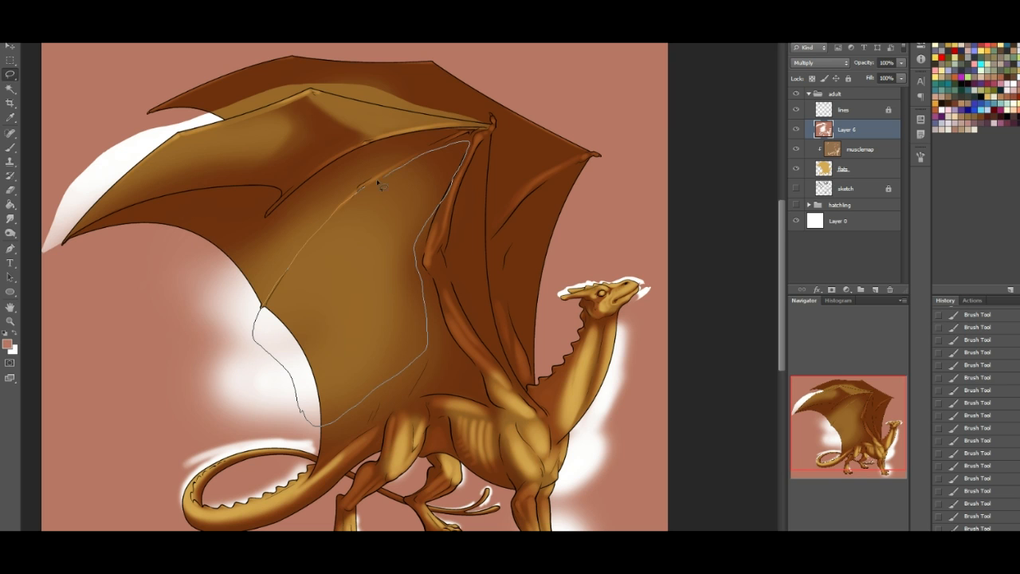
pyautogui.moveTo(395, 166); pyautogui.dragTo(377, 188)
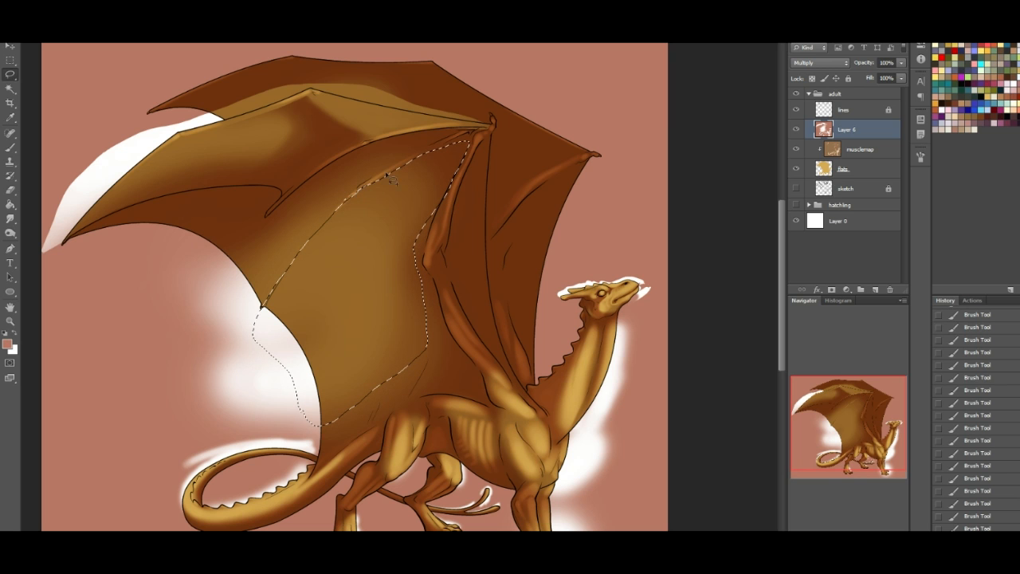
pyautogui.moveTo(478, 147); pyautogui.dragTo(447, 125)
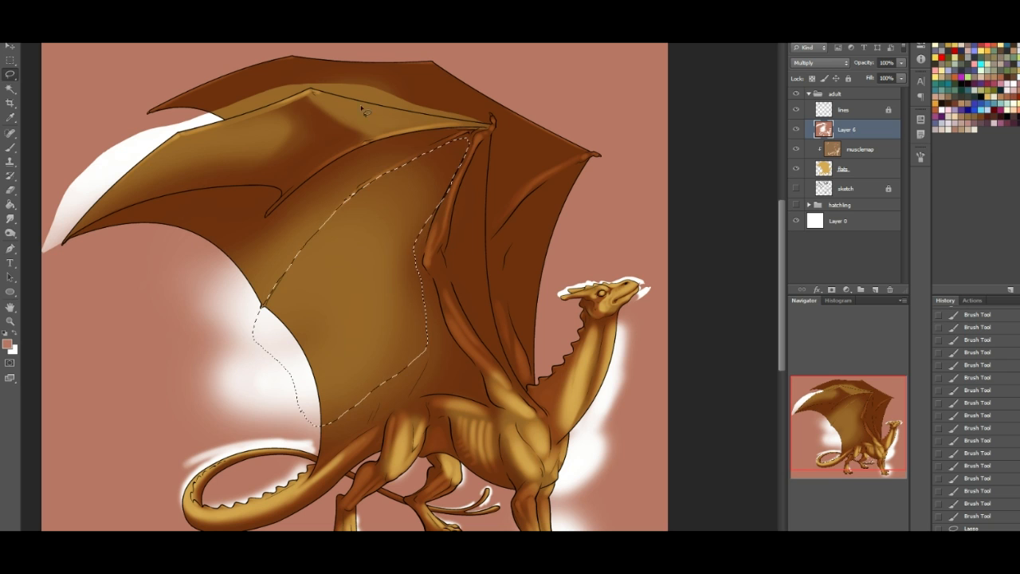
# - Shade the selected membrane along the second finger's crease with the shadow colour and deselect
pyautogui.press('b')
pyautogui.moveTo(323, 162); pyautogui.dragTo(286, 319)
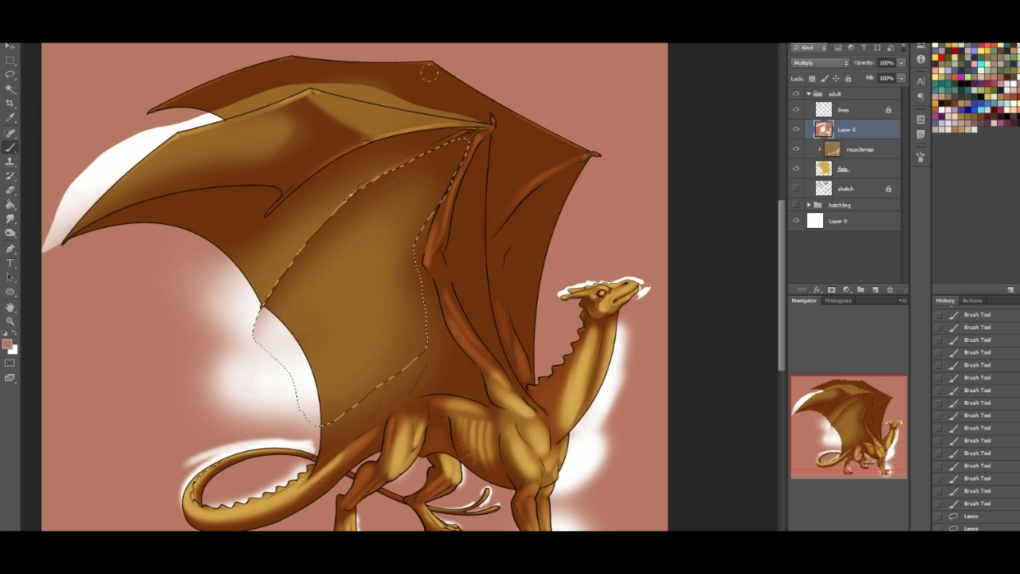
pyautogui.hotkey('ctrl', 'd')
# - Paint white light along the second finger up to the wrist and over the outer trailing edge of the near wing
pyautogui.click(13, 337)
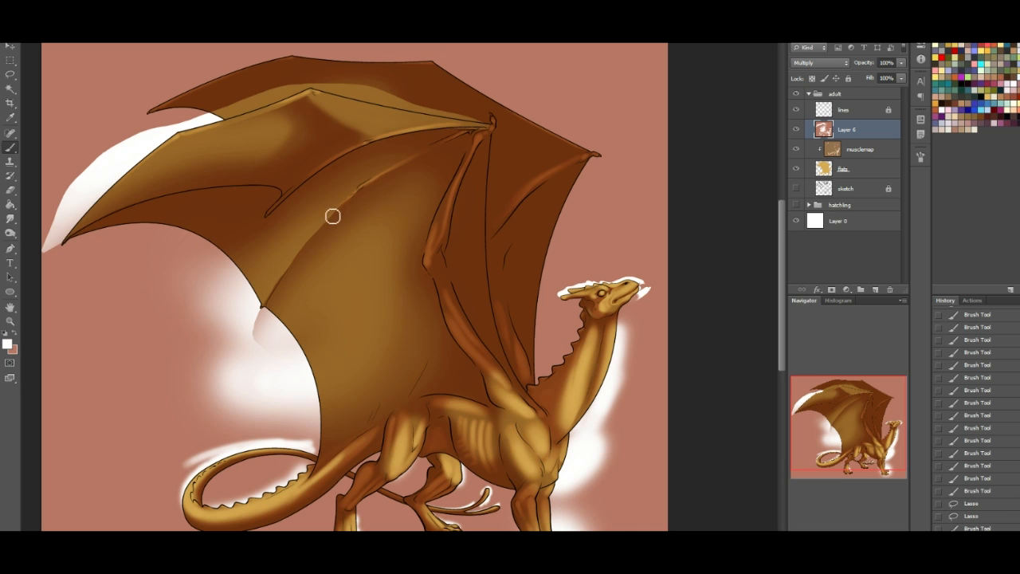
pyautogui.moveTo(313, 236); pyautogui.dragTo(332, 217)
pyautogui.moveTo(267, 300)
pyautogui.mouseDown()
pyautogui.moveTo(344, 202)
pyautogui.moveTo(422, 157)
pyautogui.mouseUp()
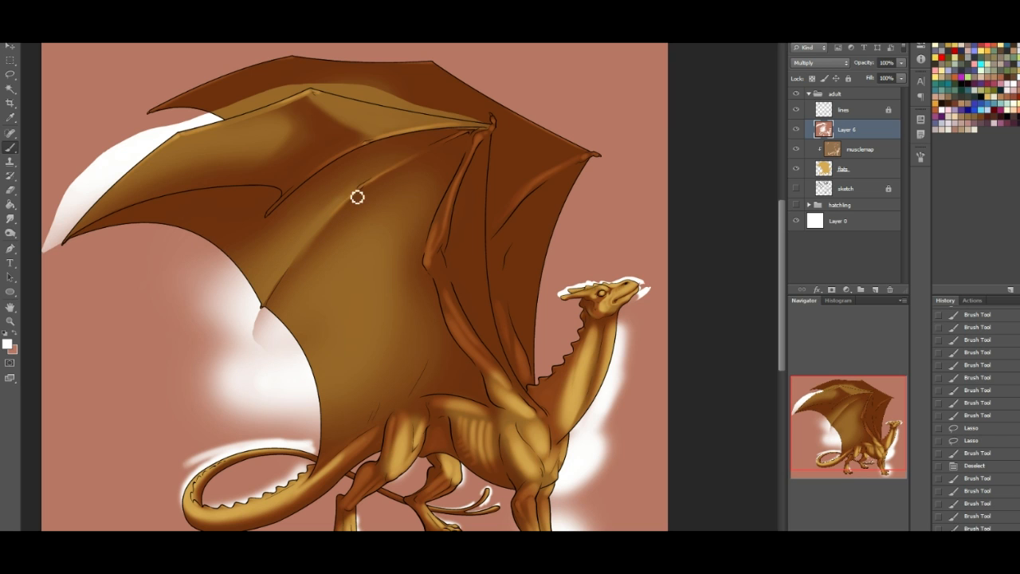
pyautogui.moveTo(360, 196)
pyautogui.mouseDown()
pyautogui.moveTo(462, 137)
pyautogui.moveTo(429, 156)
pyautogui.moveTo(446, 147)
pyautogui.mouseUp()
pyautogui.moveTo(364, 198); pyautogui.dragTo(456, 143)
pyautogui.moveTo(405, 172); pyautogui.dragTo(465, 136)
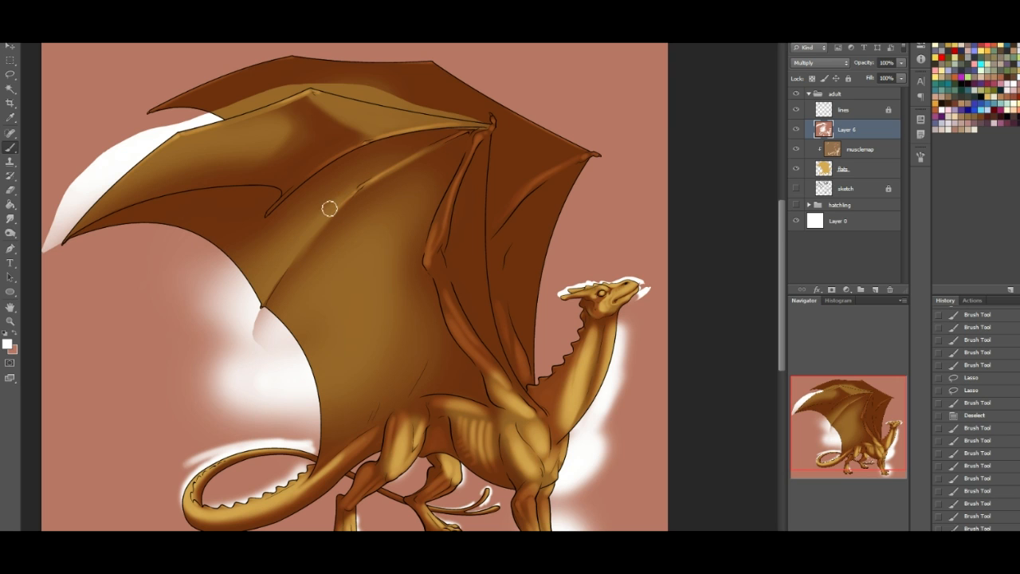
pyautogui.moveTo(70, 248)
pyautogui.mouseDown()
pyautogui.moveTo(144, 271)
pyautogui.moveTo(199, 255)
pyautogui.moveTo(120, 358)
pyautogui.mouseUp()
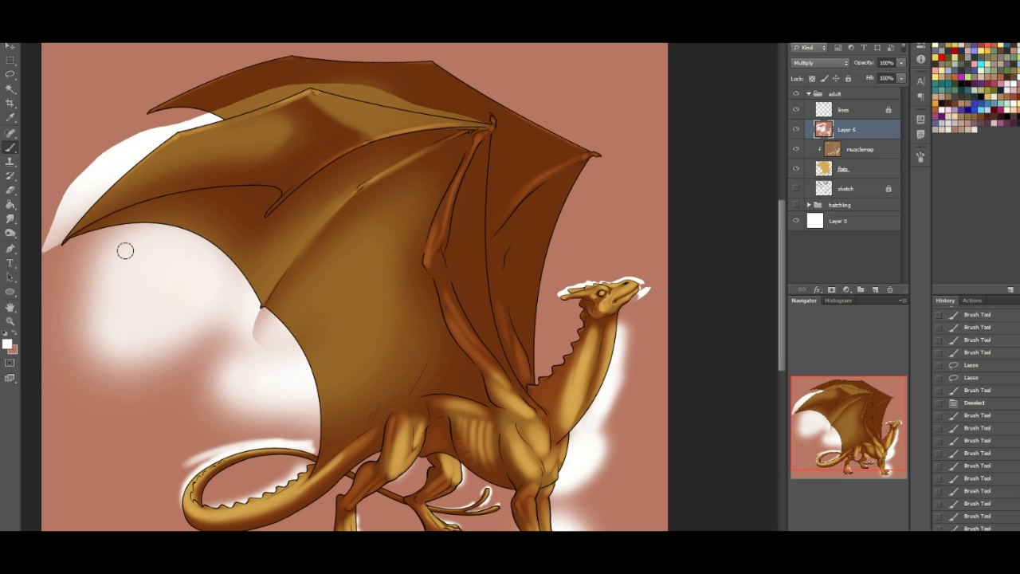
# - Brush soft fold lines in the shadow colour across the inner membrane towards the wing arm, undoing unsuitable strokes
pyautogui.click(16, 338)
pyautogui.moveTo(373, 310); pyautogui.dragTo(437, 204)
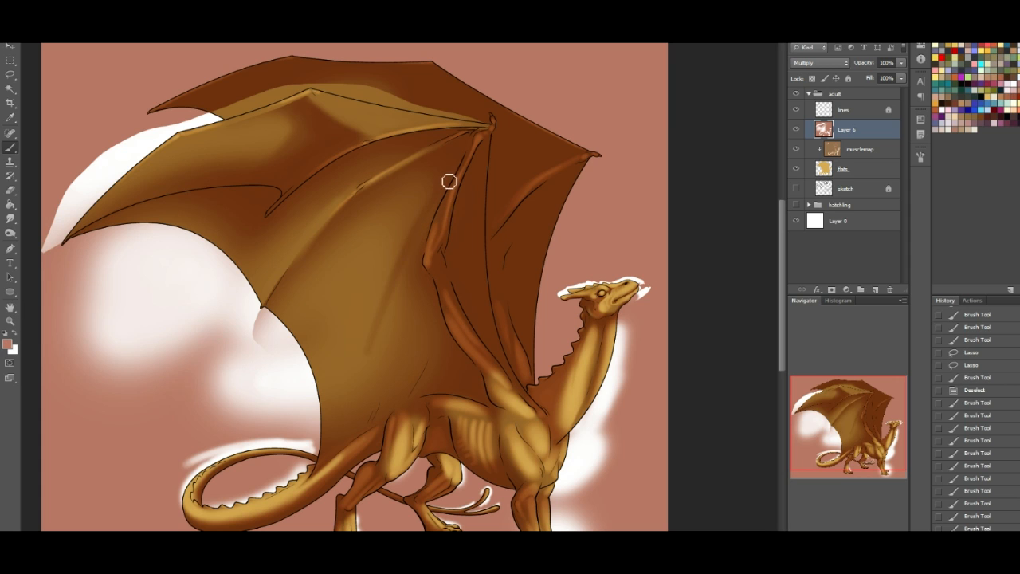
pyautogui.hotkey('ctrl', 'z')
pyautogui.moveTo(324, 442); pyautogui.dragTo(445, 197)
pyautogui.hotkey('ctrl', 'z')
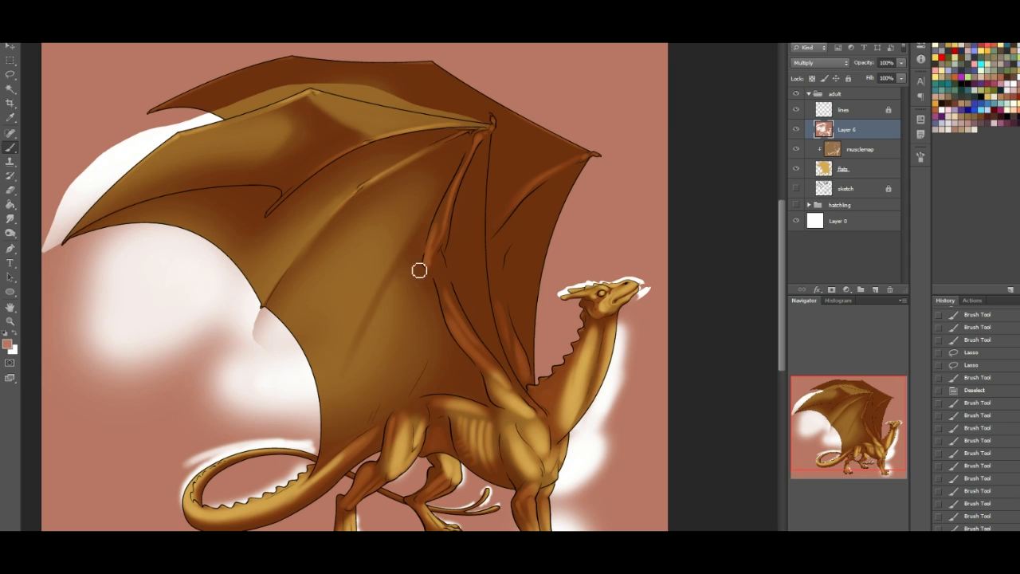
pyautogui.moveTo(443, 216); pyautogui.dragTo(439, 210)
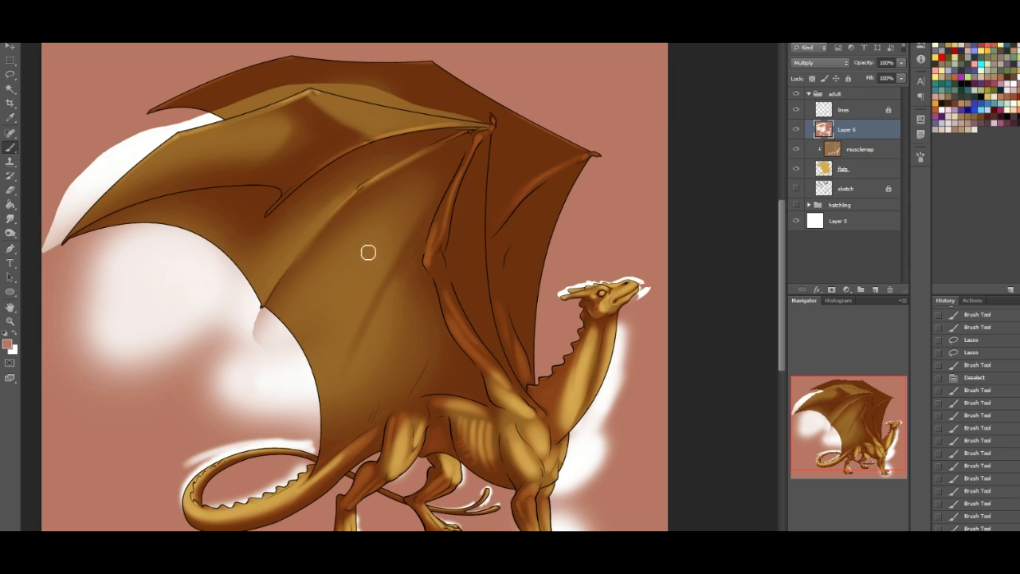
pyautogui.moveTo(428, 264)
pyautogui.mouseDown()
pyautogui.moveTo(398, 302)
pyautogui.moveTo(431, 247)
pyautogui.moveTo(386, 323)
pyautogui.moveTo(418, 287)
pyautogui.moveTo(422, 272)
pyautogui.moveTo(365, 364)
pyautogui.moveTo(432, 283)
pyautogui.mouseUp()
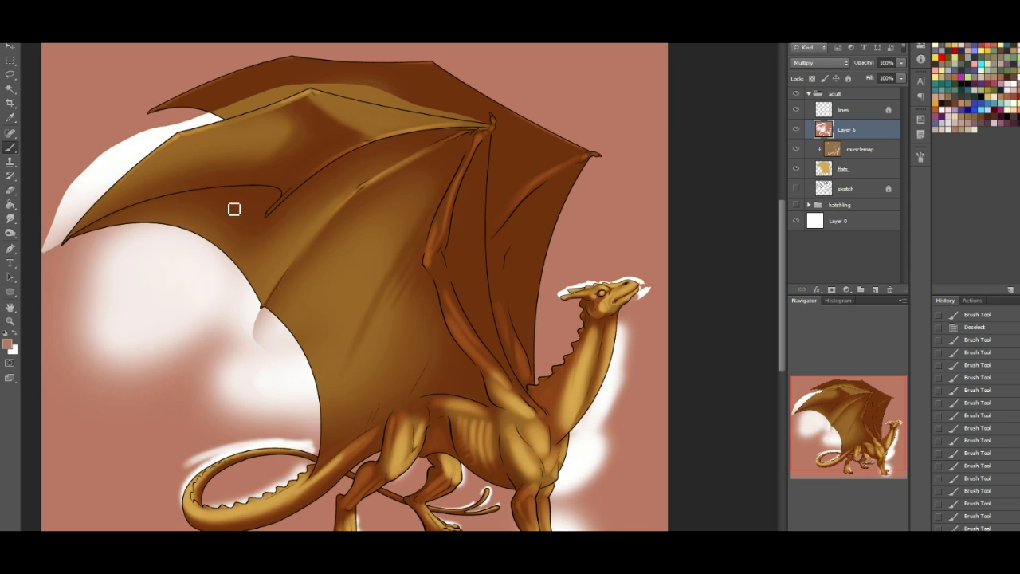
# - Brighten the trailing edge of the near wing's outer tip and the membrane beneath the first finger with white
pyautogui.click(17, 335)
pyautogui.moveTo(114, 227)
pyautogui.mouseDown()
pyautogui.moveTo(212, 239)
pyautogui.moveTo(116, 270)
pyautogui.moveTo(140, 315)
pyautogui.mouseUp()
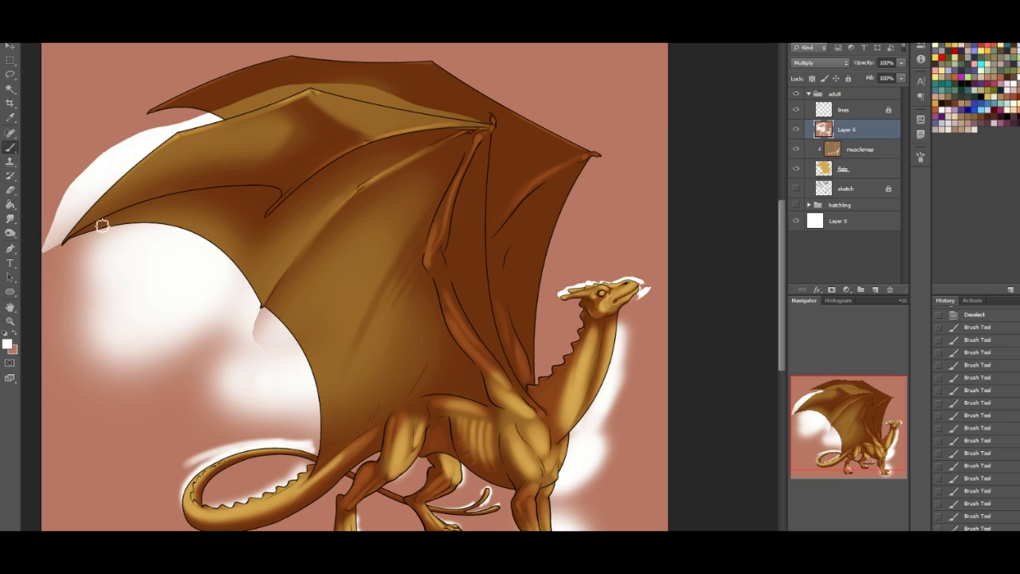
pyautogui.moveTo(80, 238); pyautogui.dragTo(193, 192)
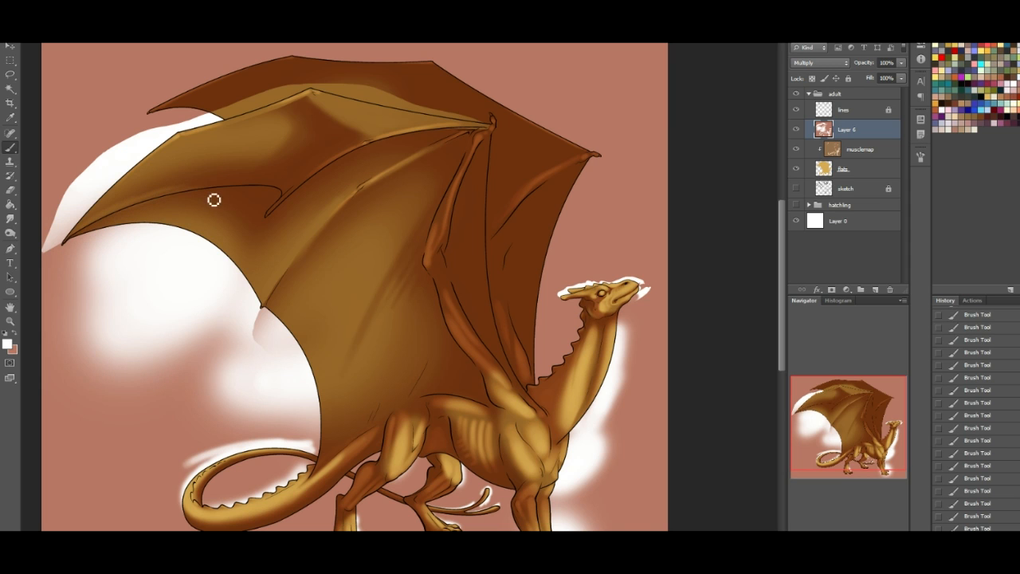
# - Step back through the history to undo the last few brush strokes
pyautogui.click(993, 504)
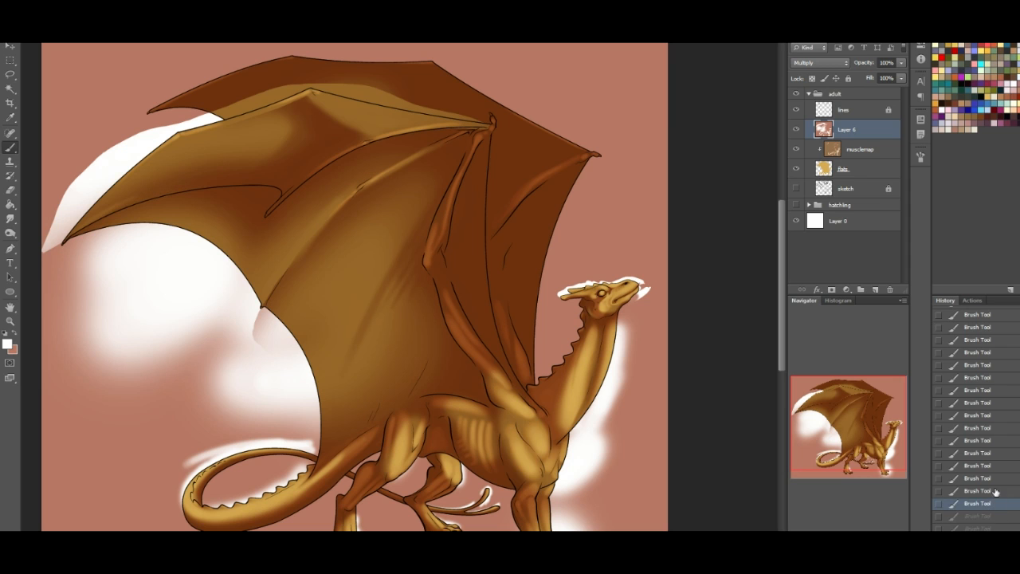
pyautogui.click(997, 491)
pyautogui.click(996, 481)
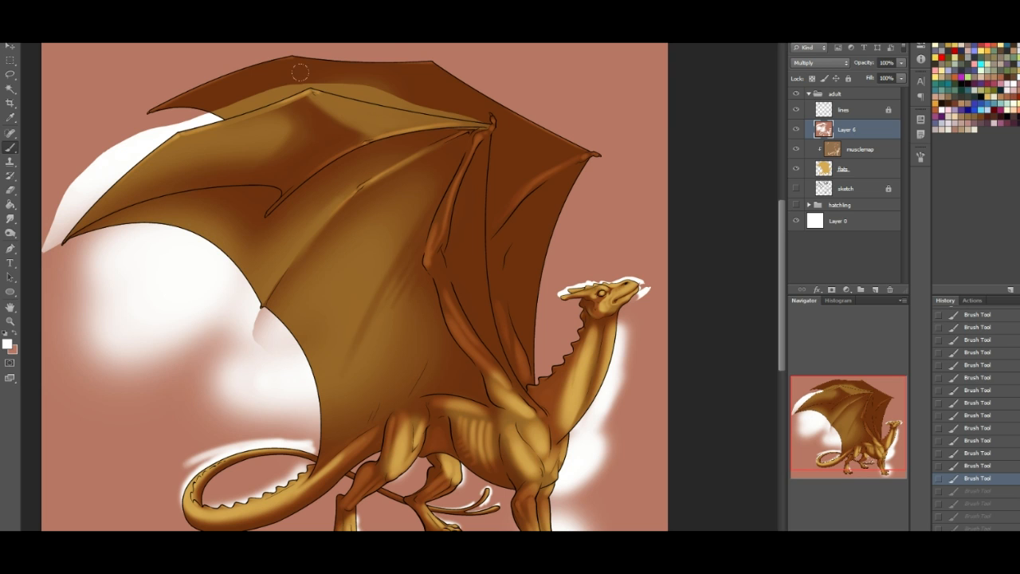
# - Lighten the near wing's outer membrane below the first finger joint and the far wing's upper edge with soft white strokes
pyautogui.moveTo(308, 110)
pyautogui.mouseDown()
pyautogui.moveTo(333, 134)
pyautogui.moveTo(316, 146)
pyautogui.mouseUp()
pyautogui.moveTo(344, 76)
pyautogui.mouseDown()
pyautogui.moveTo(261, 89)
pyautogui.moveTo(381, 60)
pyautogui.mouseUp()
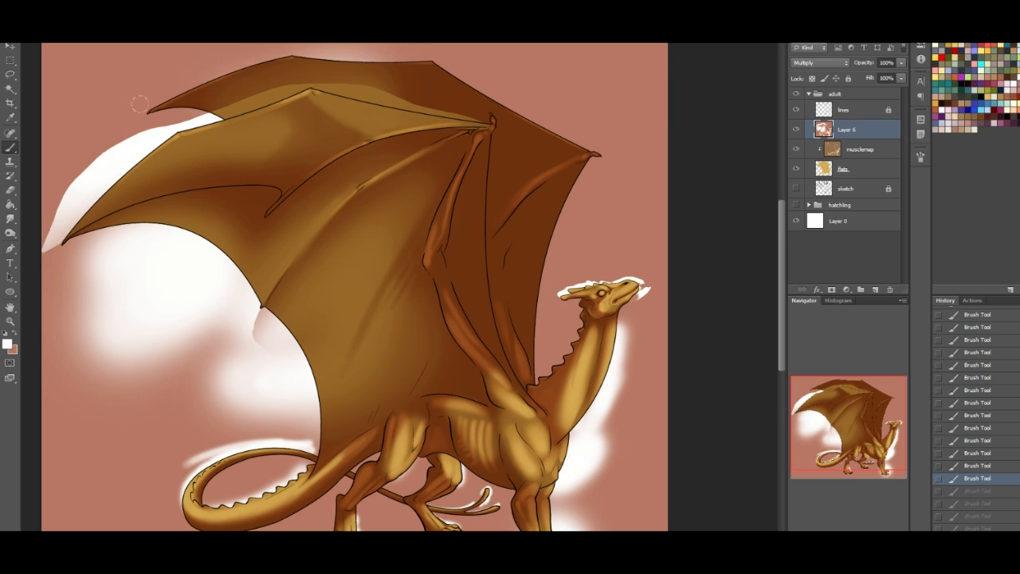
pyautogui.moveTo(223, 78); pyautogui.dragTo(164, 114)
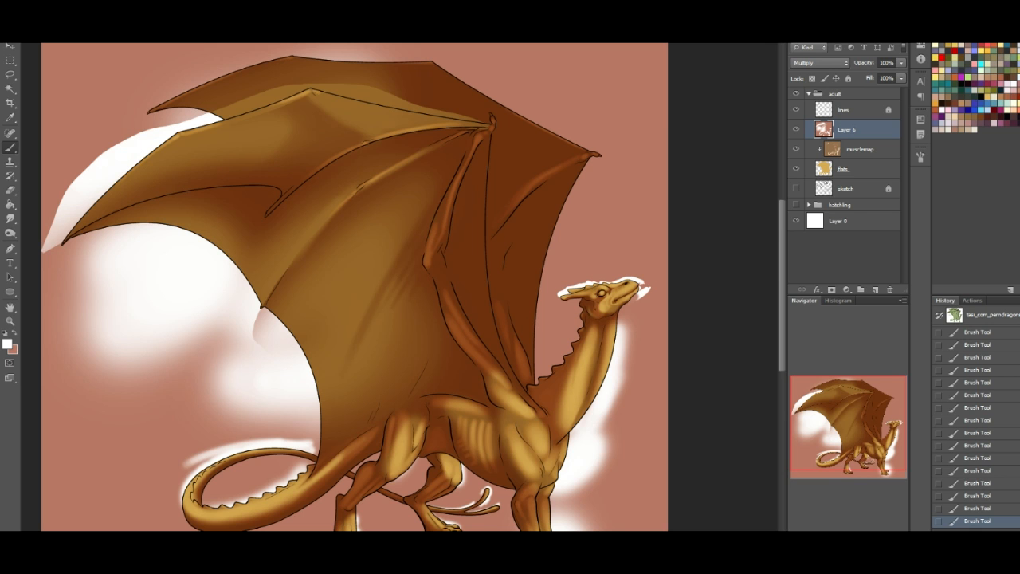
# - Paint a white highlight along the near wing's second finger from its tip up to the joint
pyautogui.hotkey('ctrl', '+')
pyautogui.hotkey('ctrl', '+')
pyautogui.moveTo(866, 419); pyautogui.dragTo(845, 400)
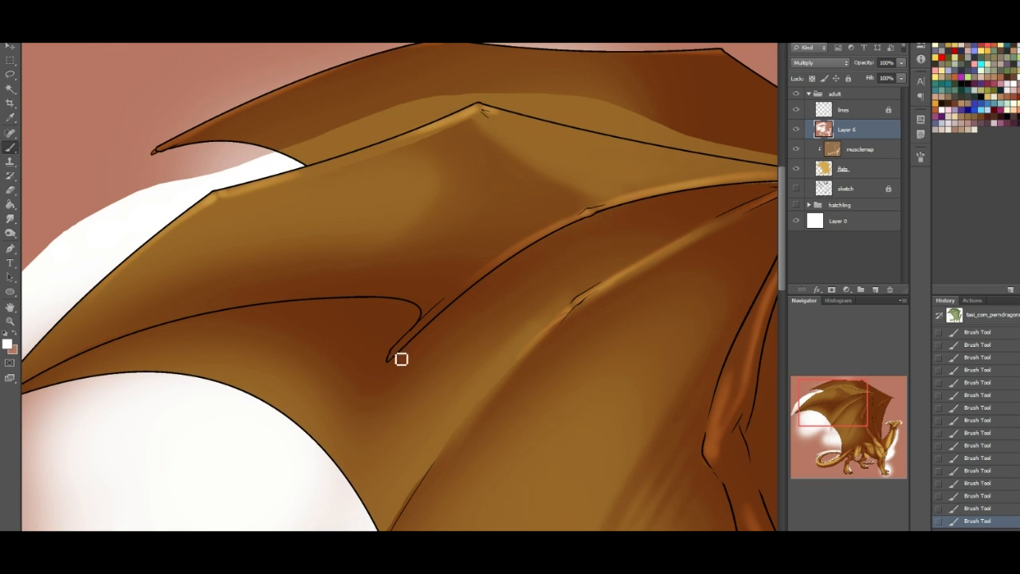
pyautogui.moveTo(398, 360)
pyautogui.mouseDown()
pyautogui.moveTo(500, 269)
pyautogui.moveTo(446, 308)
pyautogui.moveTo(554, 221)
pyautogui.mouseUp()
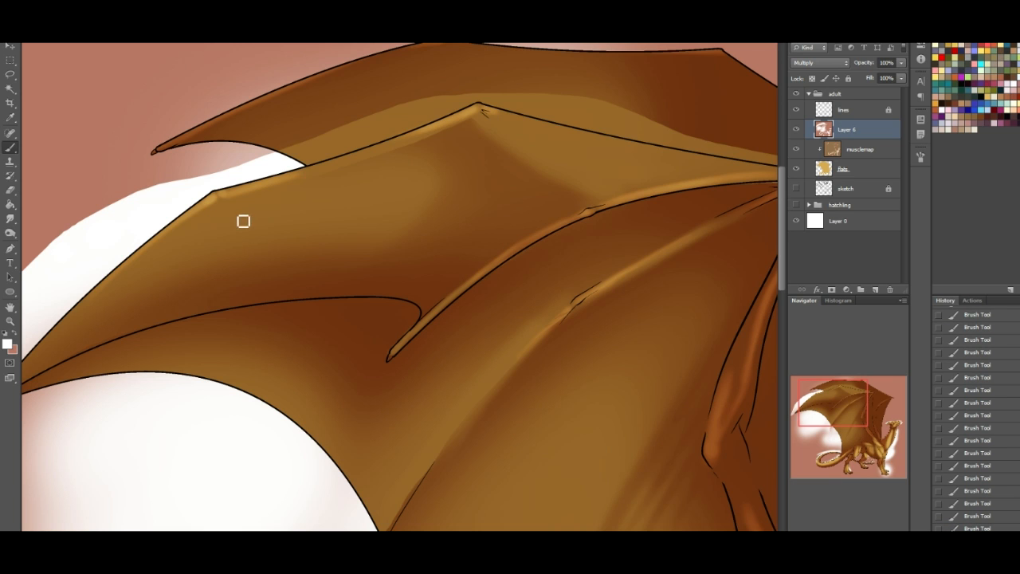
# - Shade around the outer joint of the near wing's leading finger and beneath its edge with the reddish-brown shadow colour
pyautogui.click(14, 337)
pyautogui.moveTo(222, 213); pyautogui.dragTo(171, 251)
pyautogui.moveTo(226, 211)
pyautogui.mouseDown()
pyautogui.moveTo(282, 192)
pyautogui.moveTo(221, 213)
pyautogui.moveTo(331, 179)
pyautogui.mouseUp()
# - Lasso the membrane below the second finger, following its trailing edge and the finger's underside, and refine the selection along the finger
pyautogui.moveTo(843, 404)
pyautogui.mouseDown()
pyautogui.moveTo(848, 417)
pyautogui.moveTo(848, 401)
pyautogui.mouseUp()
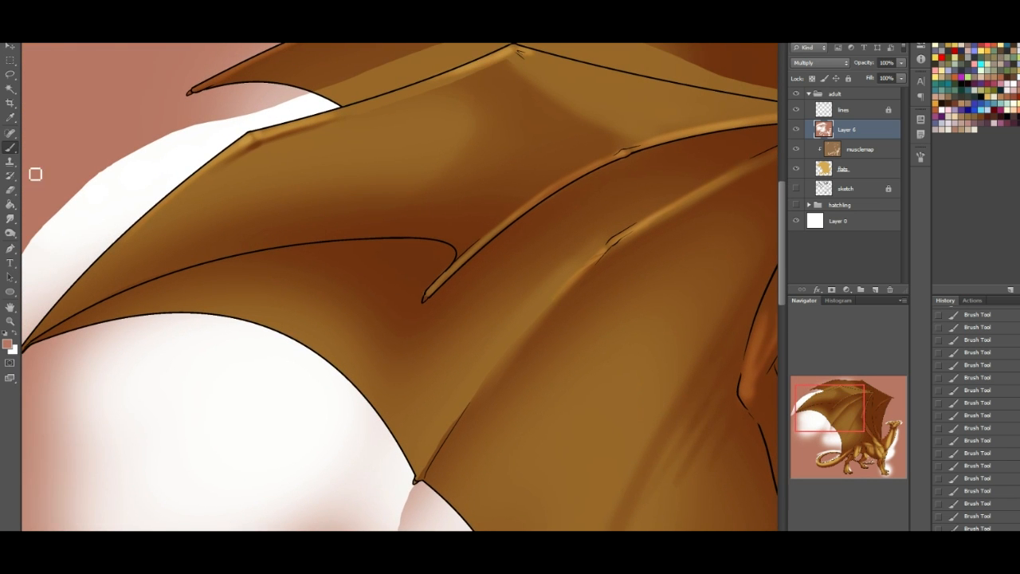
pyautogui.click(10, 75)
pyautogui.moveTo(838, 394); pyautogui.dragTo(833, 396)
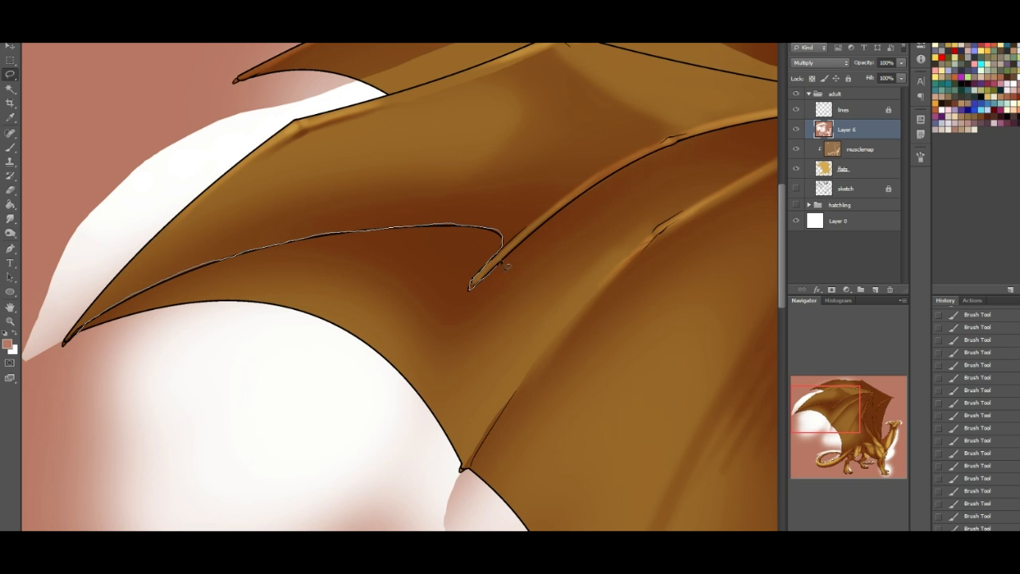
pyautogui.moveTo(525, 283)
pyautogui.mouseDown()
pyautogui.moveTo(382, 473)
pyautogui.moveTo(87, 371)
pyautogui.moveTo(77, 338)
pyautogui.mouseUp()
pyautogui.moveTo(852, 418); pyautogui.dragTo(863, 418)
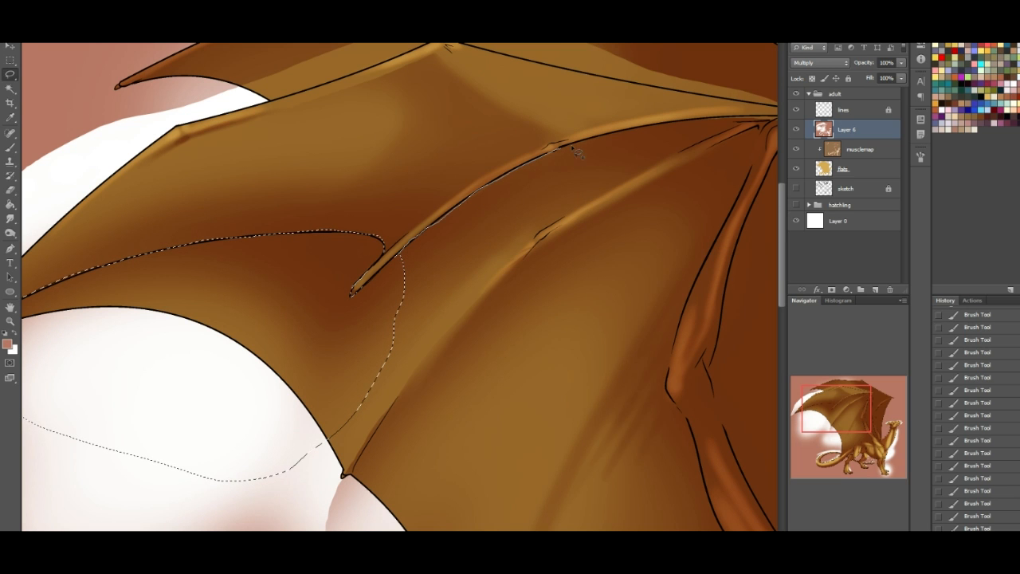
pyautogui.moveTo(651, 213)
pyautogui.mouseDown()
pyautogui.moveTo(246, 506)
pyautogui.moveTo(96, 446)
pyautogui.moveTo(398, 266)
pyautogui.mouseUp()
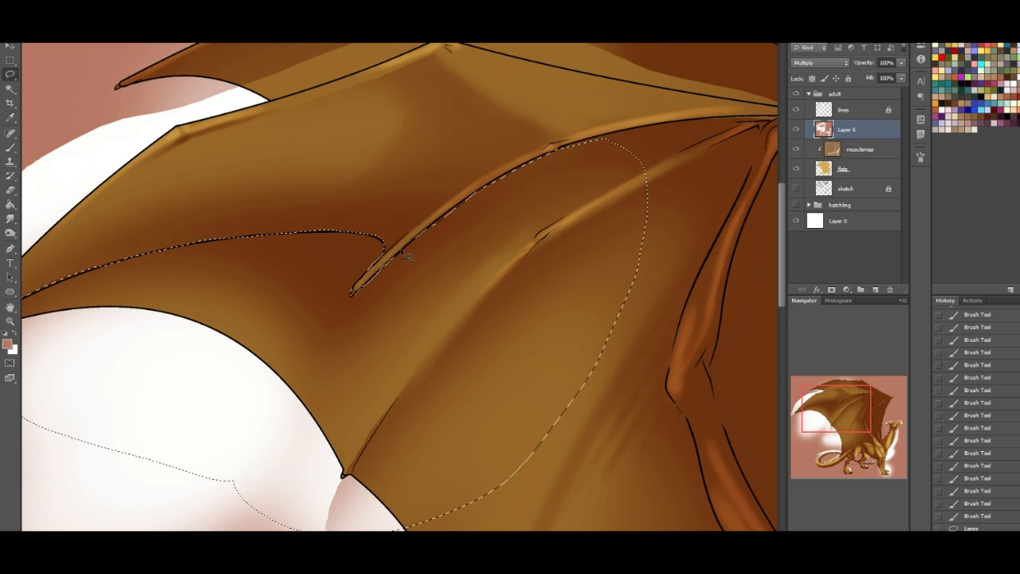
pyautogui.moveTo(483, 193); pyautogui.dragTo(437, 226)
pyautogui.press('z')
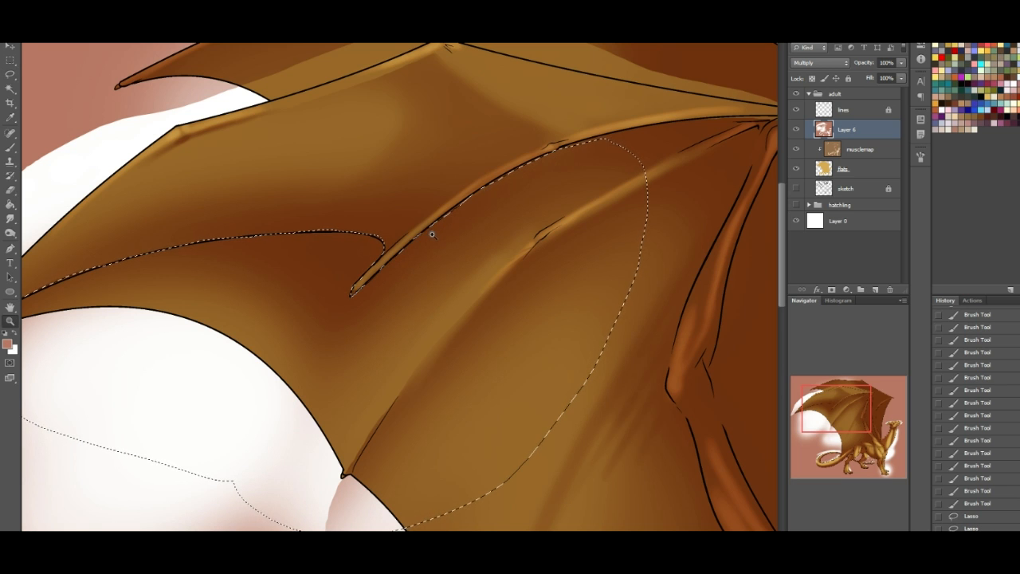
pyautogui.click(16, 77)
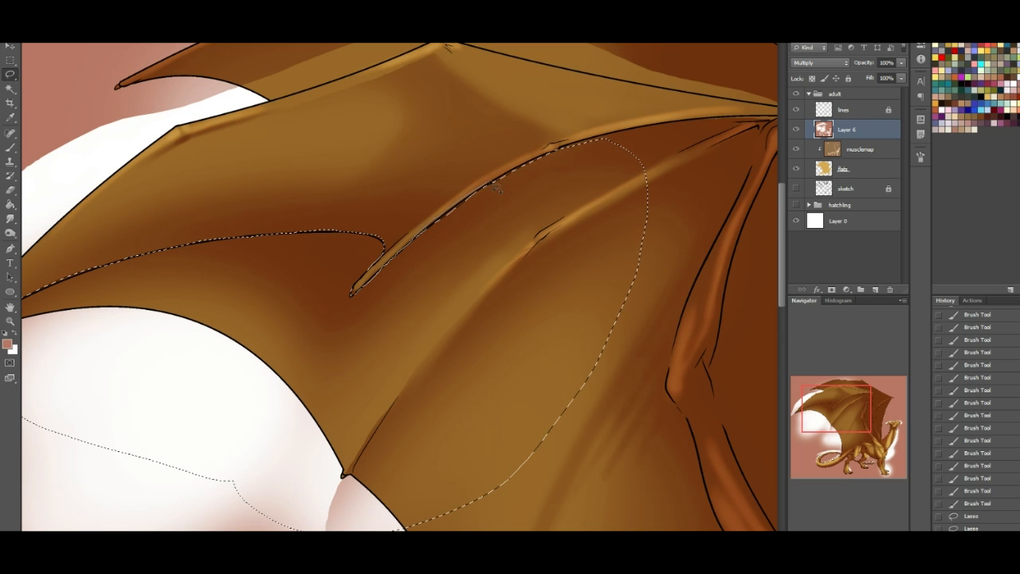
pyautogui.moveTo(475, 202); pyautogui.dragTo(406, 259)
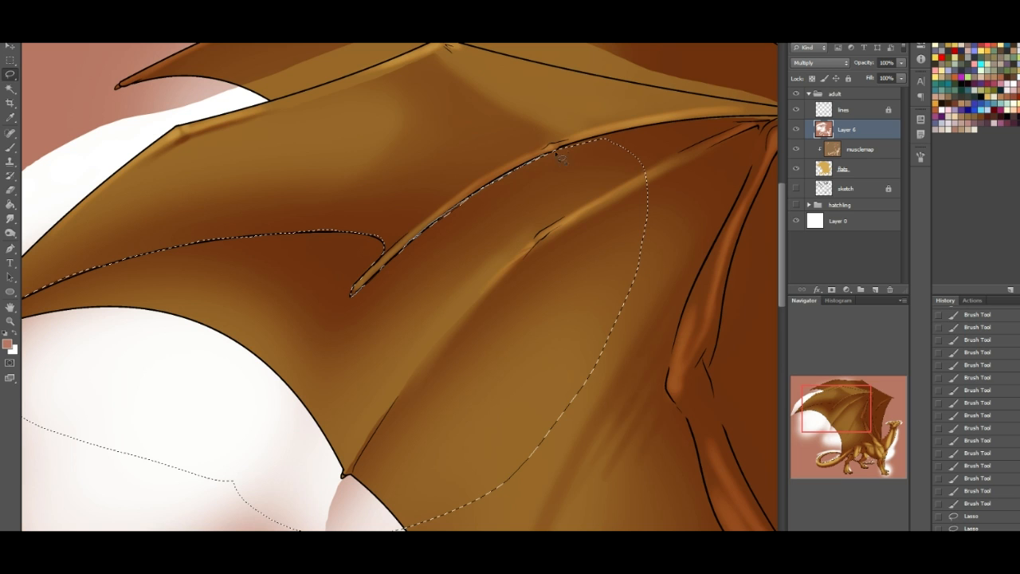
pyautogui.moveTo(630, 200)
pyautogui.mouseDown()
pyautogui.moveTo(459, 474)
pyautogui.moveTo(352, 293)
pyautogui.mouseUp()
# - Brush the shadow colour over the selected membrane below the trailing edge and second fingertip, and deselect
pyautogui.click(11, 148)
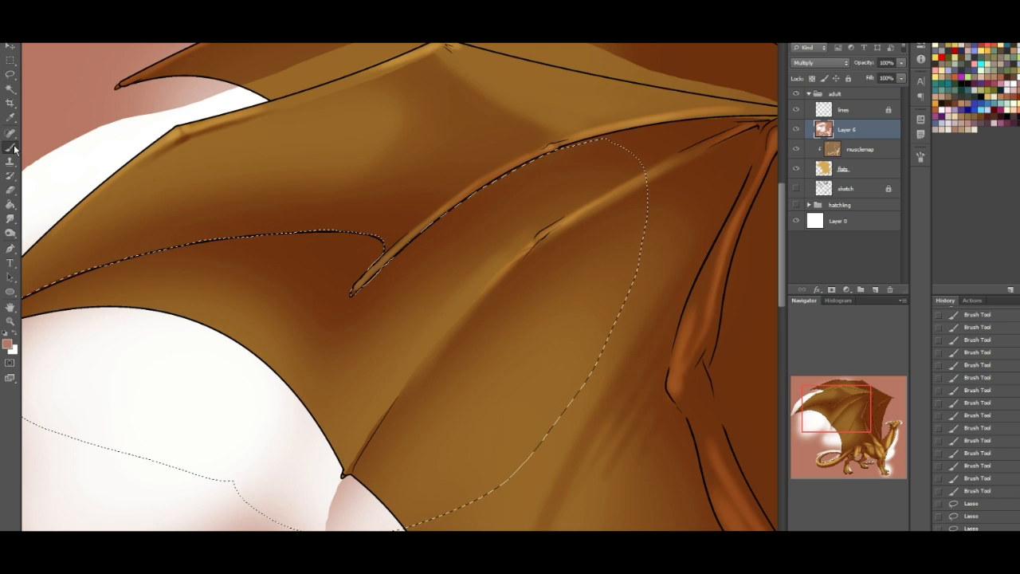
pyautogui.moveTo(867, 416); pyautogui.dragTo(793, 385)
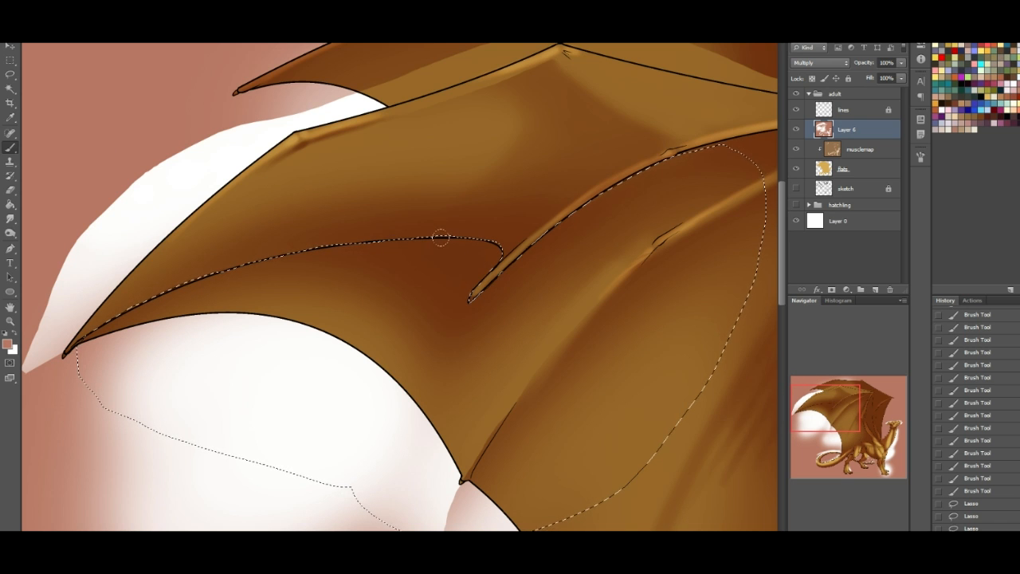
pyautogui.moveTo(414, 343)
pyautogui.mouseDown()
pyautogui.moveTo(136, 383)
pyautogui.moveTo(291, 438)
pyautogui.moveTo(382, 415)
pyautogui.mouseUp()
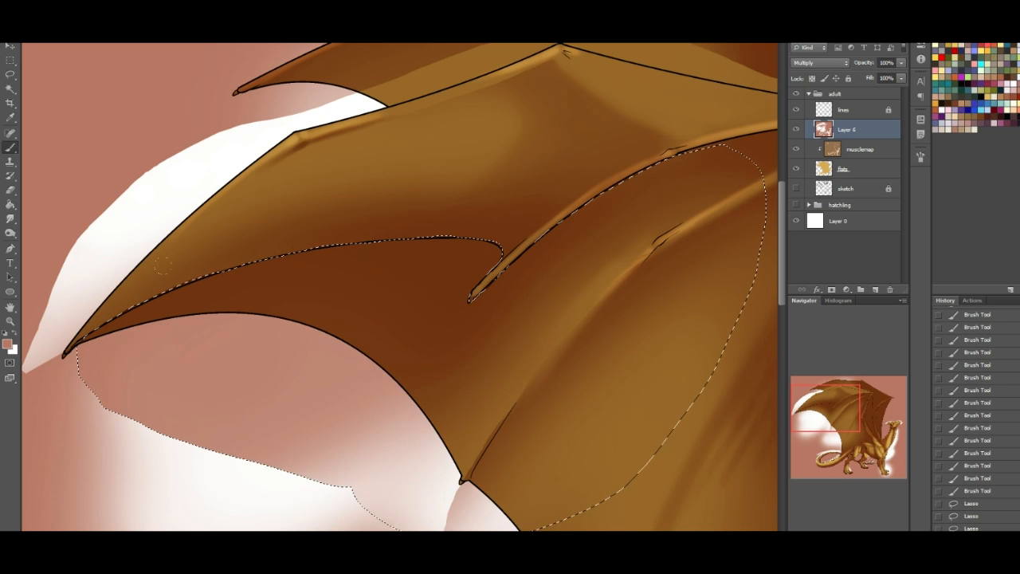
pyautogui.hotkey('ctrl', 'd')
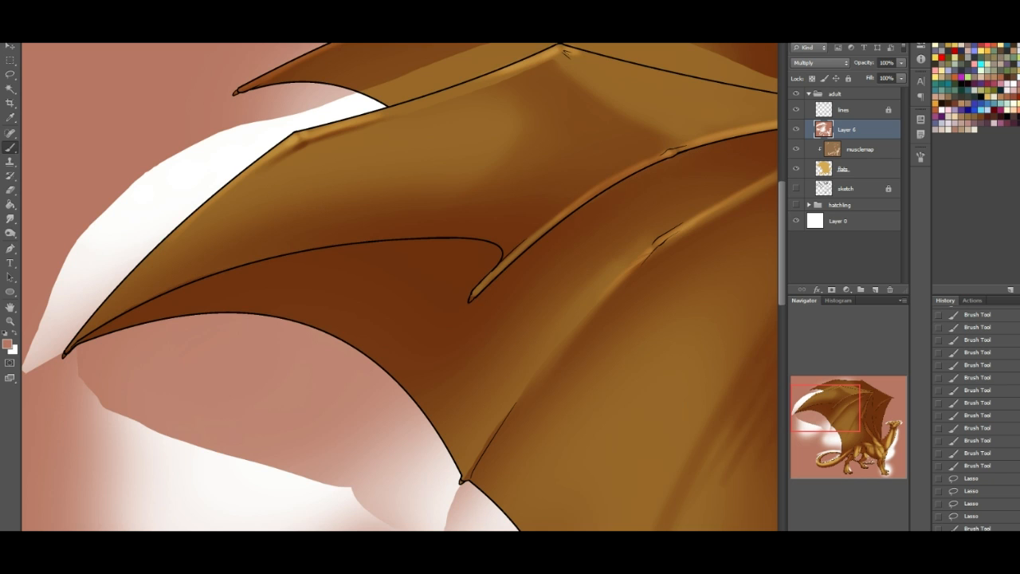
# - Deepen the shadow at the base of the third finger near the wrist and along the second finger's underside
pyautogui.moveTo(847, 407); pyautogui.dragTo(890, 393)
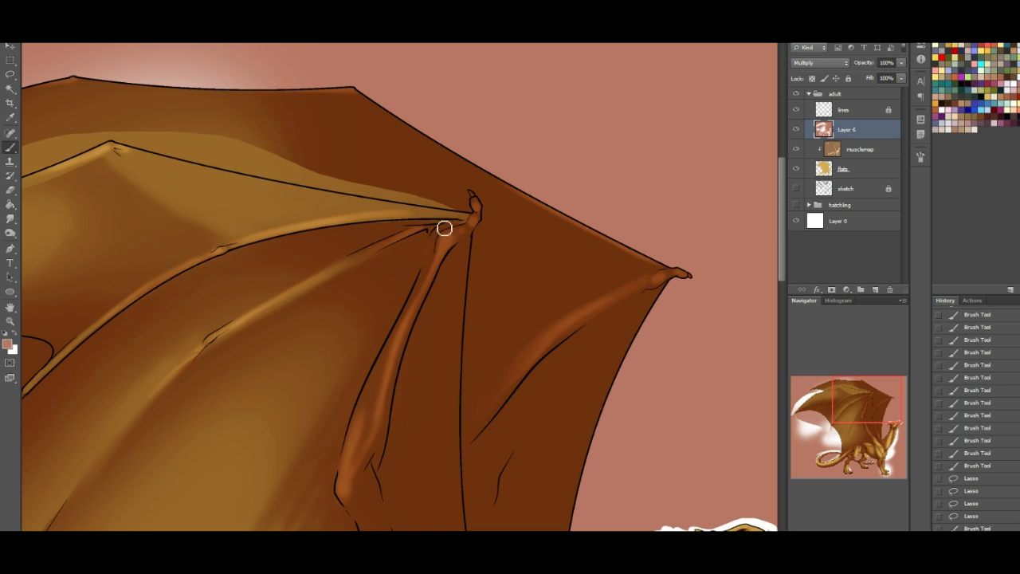
pyautogui.moveTo(438, 228); pyautogui.dragTo(369, 236)
pyautogui.moveTo(103, 290); pyautogui.dragTo(37, 351)
# - Paint white highlights on the near wing's wrist and down the forearm towards the elbow
pyautogui.click(15, 334)
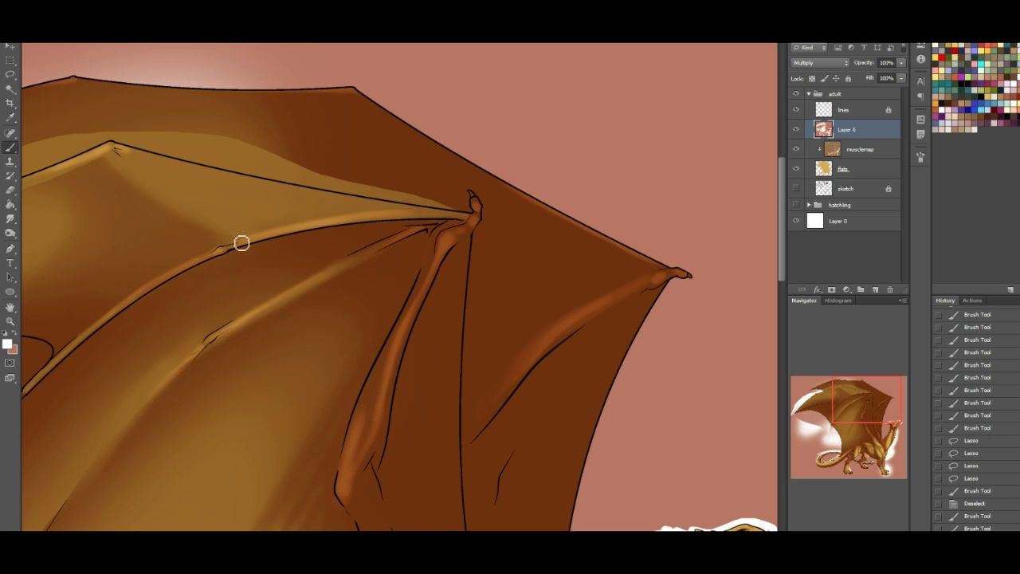
pyautogui.moveTo(447, 237)
pyautogui.mouseDown()
pyautogui.moveTo(457, 234)
pyautogui.moveTo(419, 303)
pyautogui.moveTo(454, 246)
pyautogui.moveTo(422, 291)
pyautogui.mouseUp()
pyautogui.moveTo(478, 220)
pyautogui.mouseDown()
pyautogui.moveTo(473, 230)
pyautogui.moveTo(479, 200)
pyautogui.moveTo(481, 215)
pyautogui.mouseUp()
pyautogui.press('[')
pyautogui.press(']')
pyautogui.moveTo(441, 268); pyautogui.dragTo(393, 357)
pyautogui.moveTo(439, 268); pyautogui.dragTo(392, 358)
pyautogui.moveTo(418, 296); pyautogui.dragTo(405, 336)
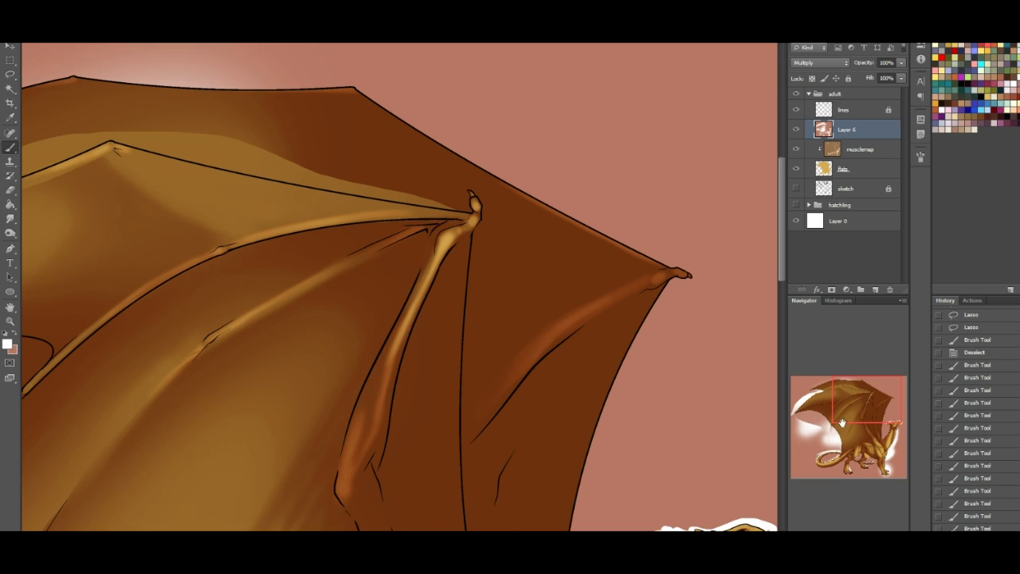
# - Highlight the near wing's upper arm with repeated white strokes from the elbow down to the shoulder
pyautogui.moveTo(877, 412); pyautogui.dragTo(872, 447)
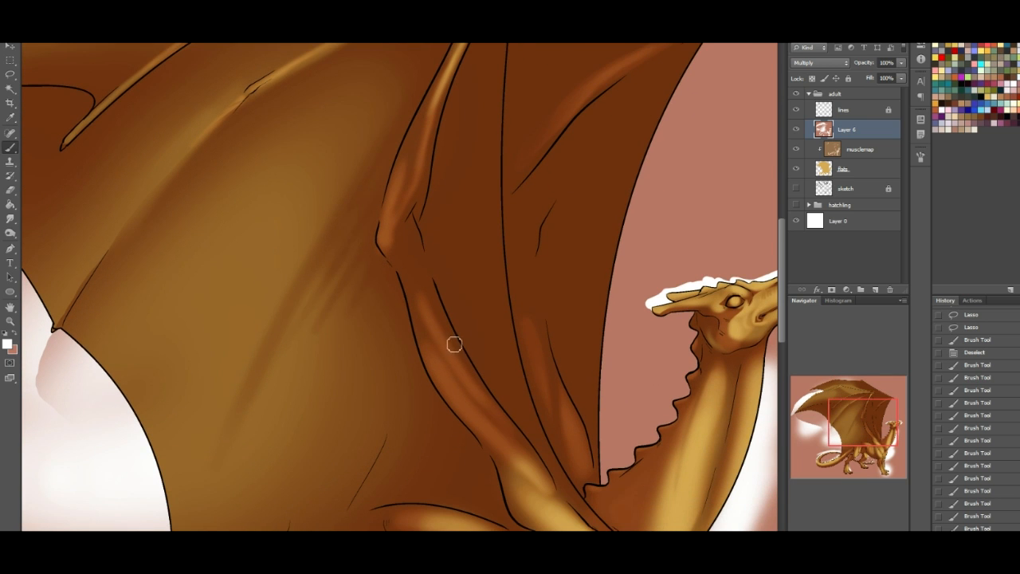
pyautogui.moveTo(466, 372); pyautogui.dragTo(521, 457)
pyautogui.moveTo(451, 337); pyautogui.dragTo(507, 437)
pyautogui.moveTo(468, 376); pyautogui.dragTo(526, 464)
pyautogui.moveTo(448, 338); pyautogui.dragTo(539, 477)
pyautogui.moveTo(443, 329); pyautogui.dragTo(432, 307)
pyautogui.moveTo(504, 432); pyautogui.dragTo(432, 296)
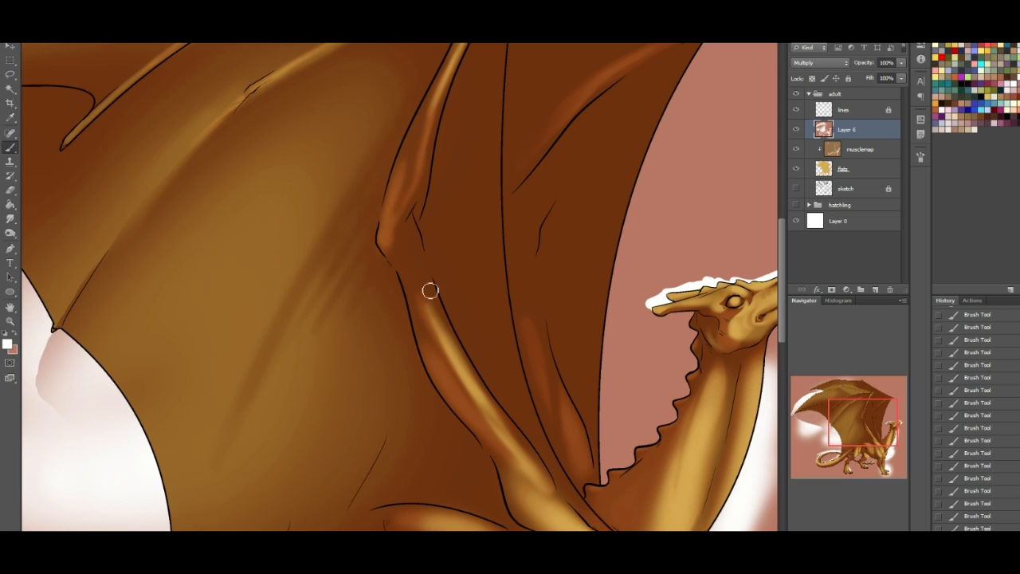
pyautogui.moveTo(417, 261)
pyautogui.mouseDown()
pyautogui.moveTo(456, 362)
pyautogui.moveTo(407, 246)
pyautogui.moveTo(438, 316)
pyautogui.mouseUp()
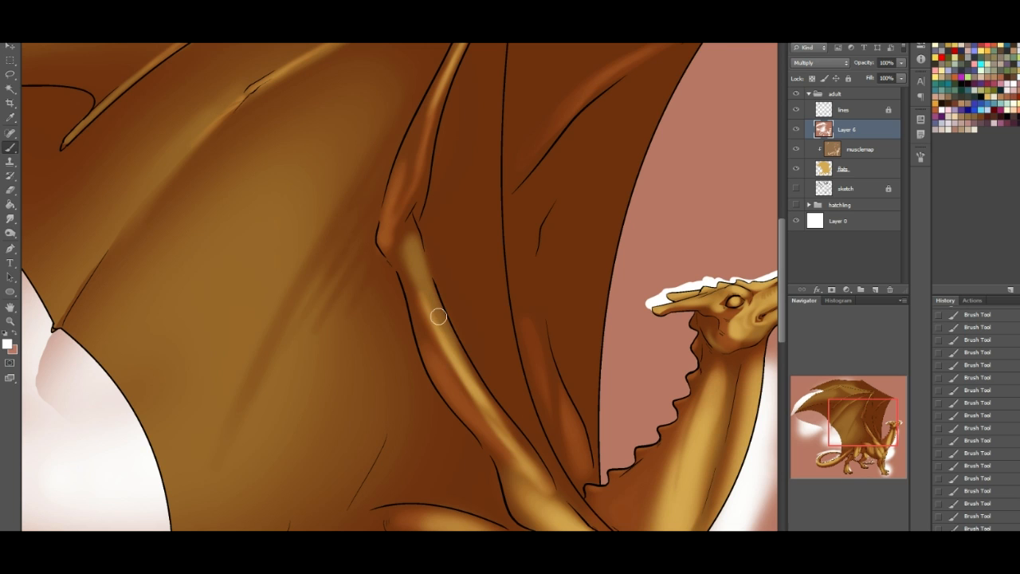
pyautogui.moveTo(469, 384); pyautogui.dragTo(522, 464)
pyautogui.moveTo(451, 355); pyautogui.dragTo(553, 512)
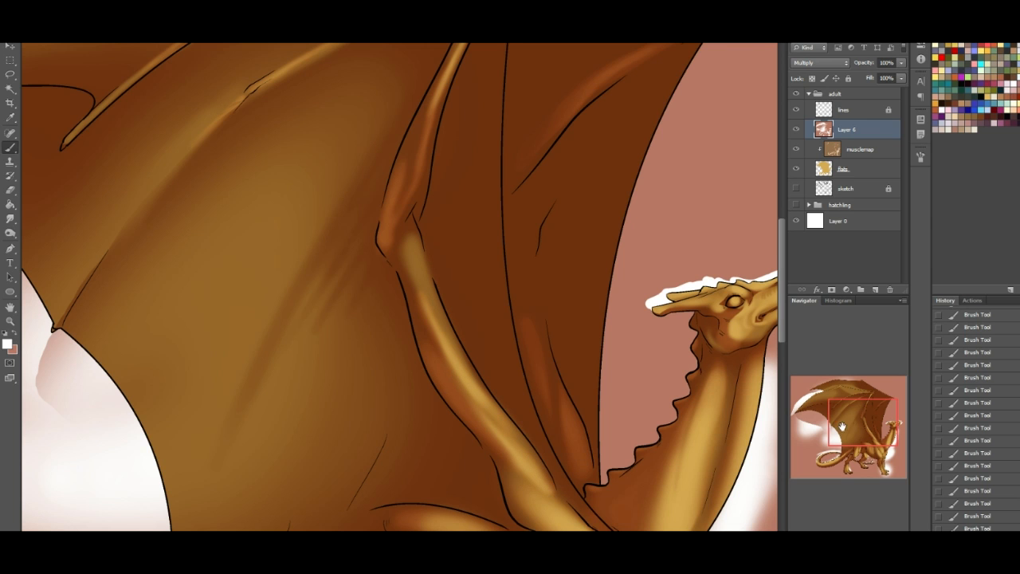
# - Shade the inside of the near wing's elbow and the underside of the upper arm with the shadow colour
pyautogui.moveTo(841, 426); pyautogui.dragTo(845, 436)
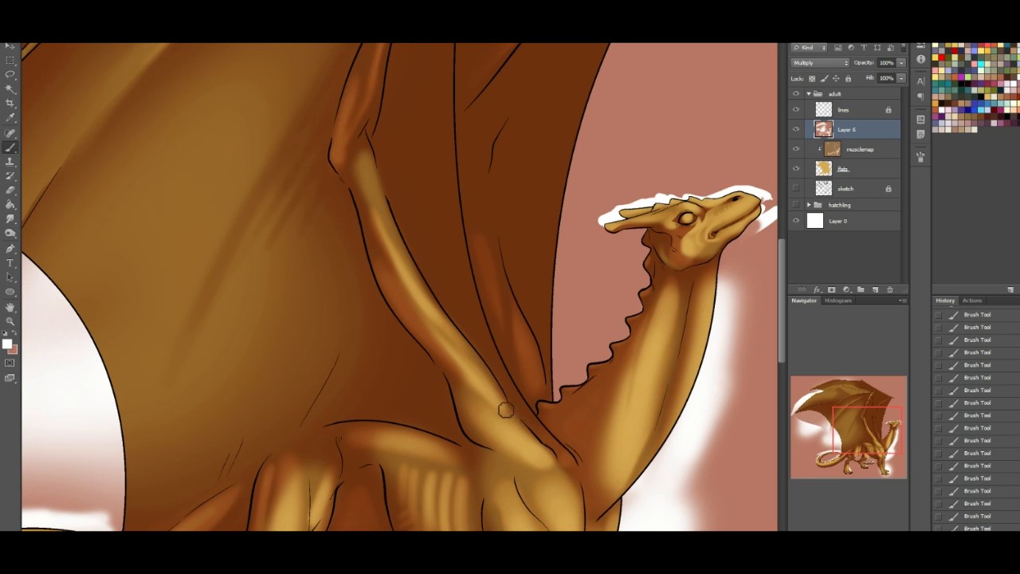
pyautogui.moveTo(808, 419); pyautogui.dragTo(808, 364)
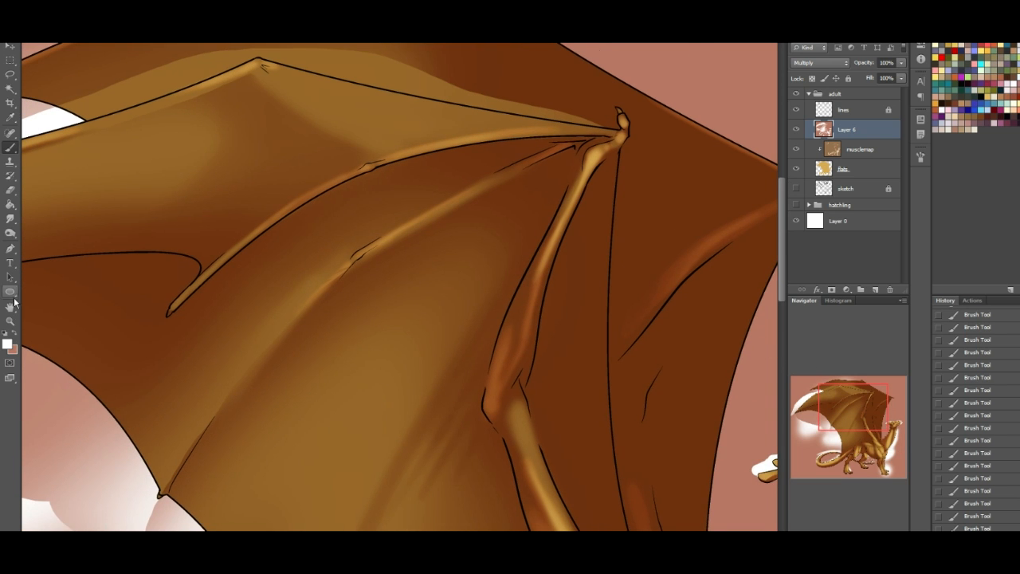
pyautogui.moveTo(515, 412); pyautogui.dragTo(515, 453)
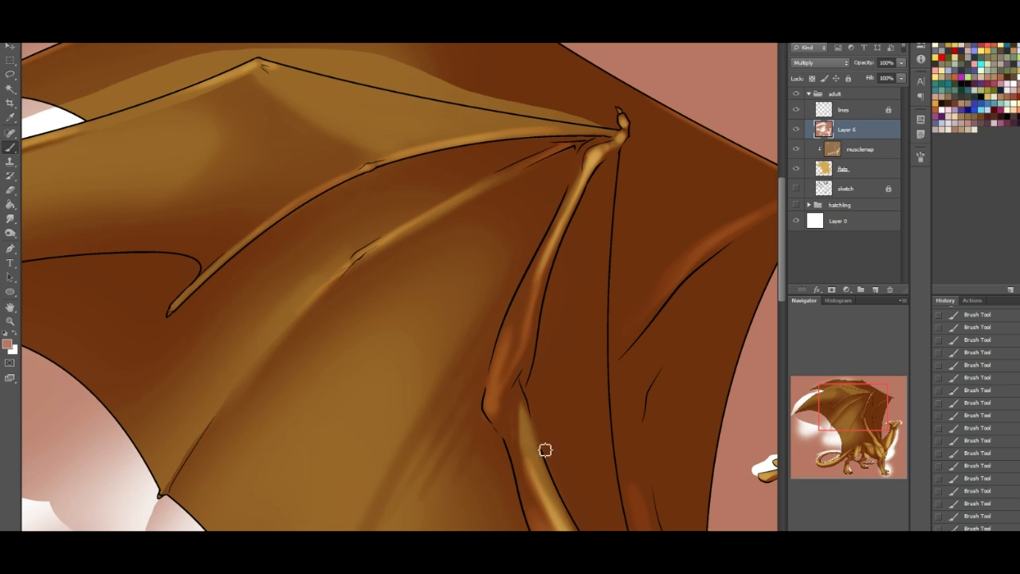
pyautogui.moveTo(858, 411); pyautogui.dragTo(868, 428)
pyautogui.moveTo(518, 467)
pyautogui.mouseDown()
pyautogui.moveTo(547, 489)
pyautogui.moveTo(487, 440)
pyautogui.moveTo(549, 497)
pyautogui.moveTo(494, 449)
pyautogui.moveTo(492, 473)
pyautogui.moveTo(501, 465)
pyautogui.moveTo(519, 512)
pyautogui.mouseUp()
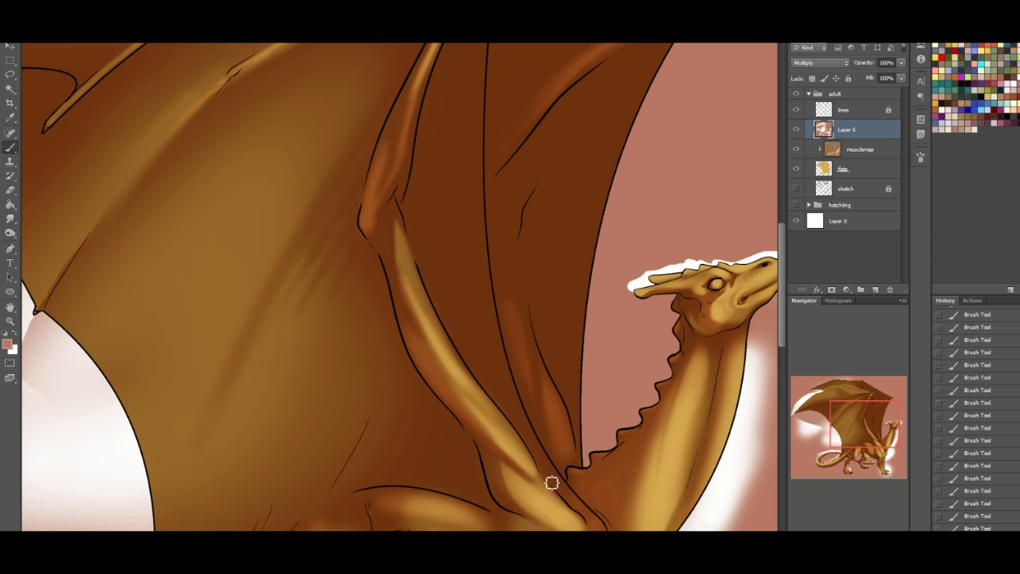
pyautogui.moveTo(874, 421); pyautogui.dragTo(876, 433)
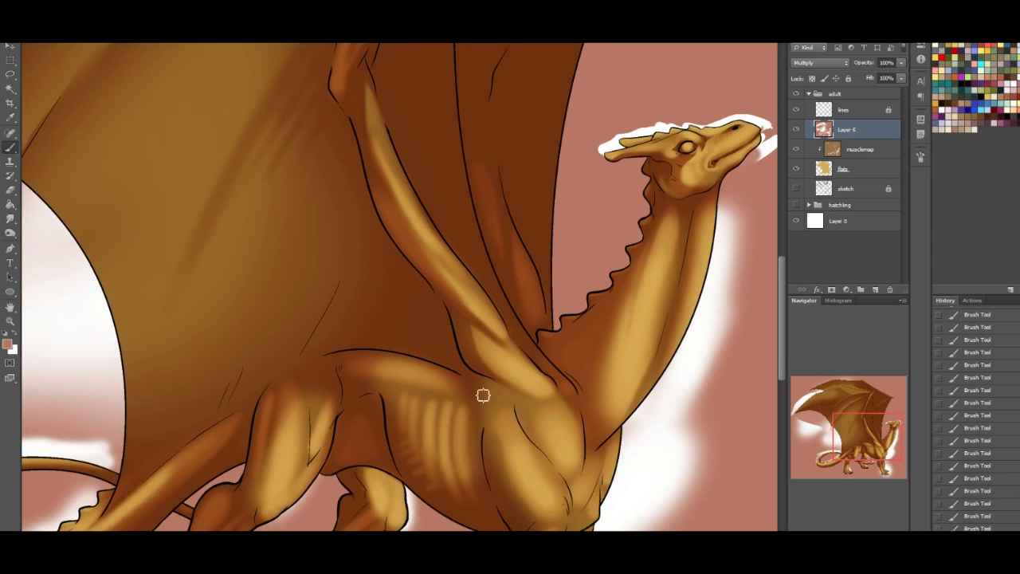
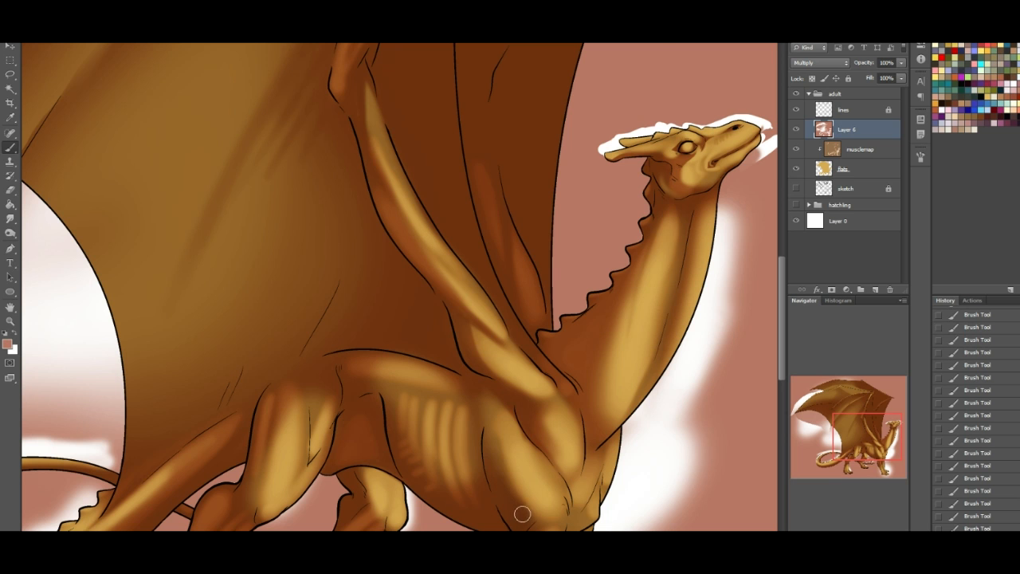
# - Shade the chest muscles between the near shoulder and neck base, and darken the front edge of the near hind leg's shin
pyautogui.moveTo(865, 439); pyautogui.dragTo(868, 452)
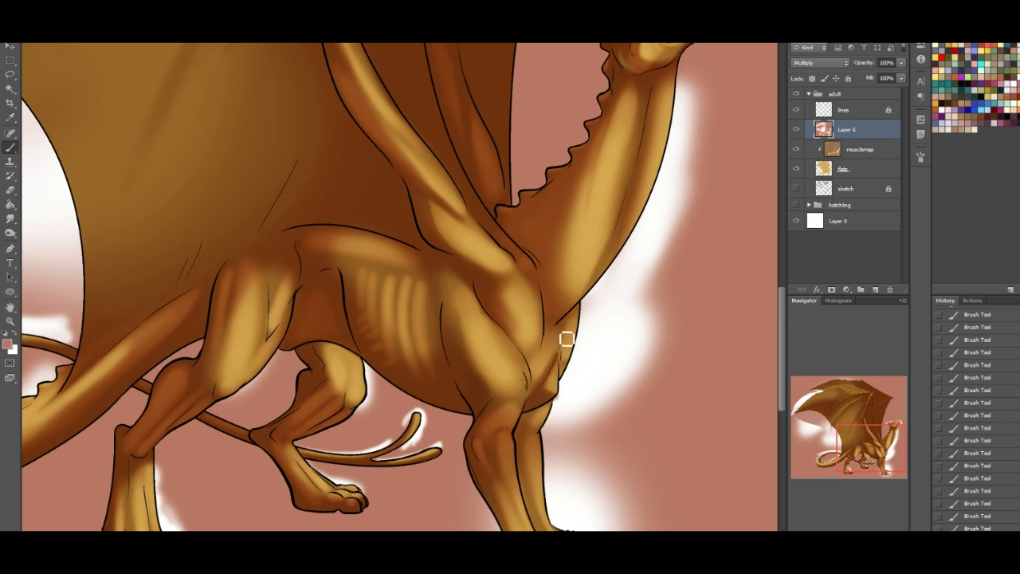
pyautogui.moveTo(564, 350); pyautogui.dragTo(558, 384)
pyautogui.moveTo(526, 351); pyautogui.dragTo(536, 375)
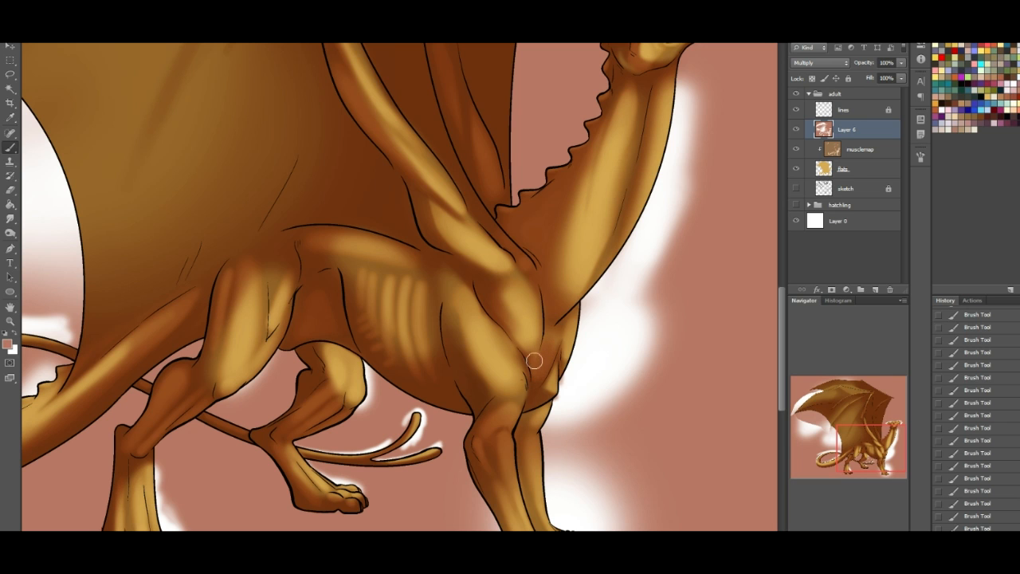
pyautogui.click(14, 337)
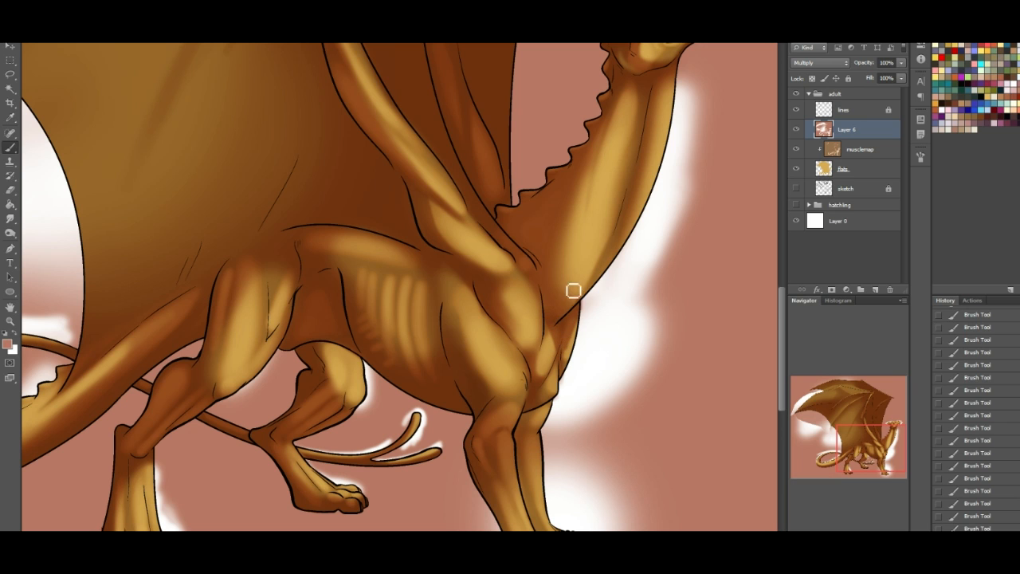
pyautogui.moveTo(560, 308)
pyautogui.mouseDown()
pyautogui.moveTo(595, 294)
pyautogui.moveTo(564, 264)
pyautogui.mouseUp()
pyautogui.moveTo(869, 441); pyautogui.dragTo(911, 452)
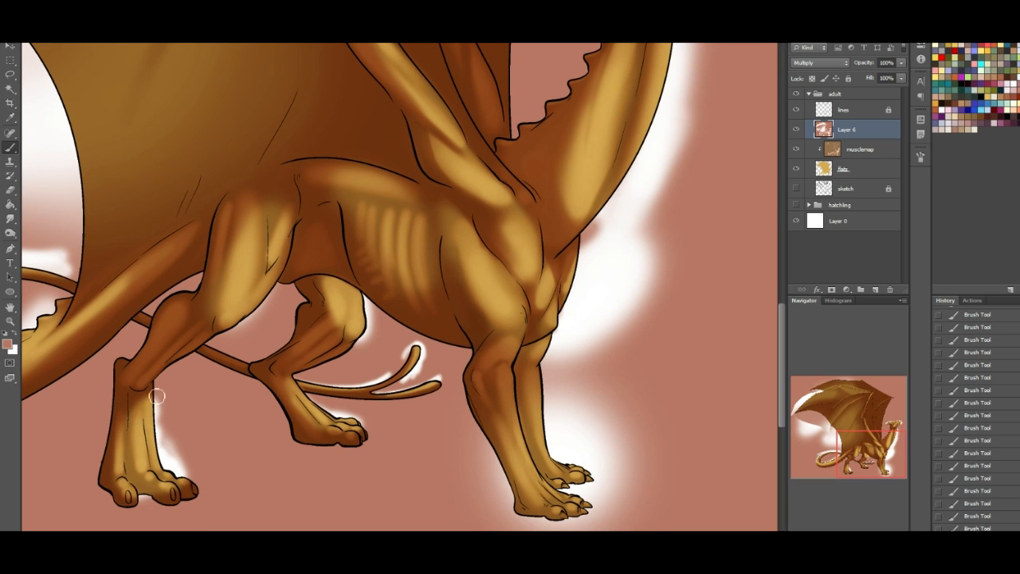
pyautogui.moveTo(156, 406); pyautogui.dragTo(167, 434)
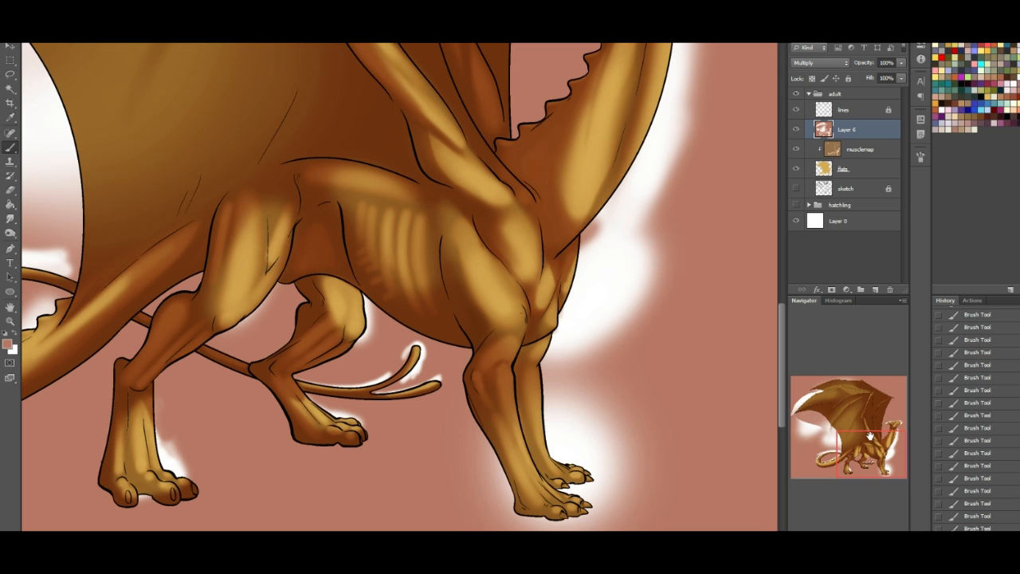
pyautogui.moveTo(867, 440); pyautogui.dragTo(865, 416)
pyautogui.click(10, 88)
pyautogui.click(420, 199)
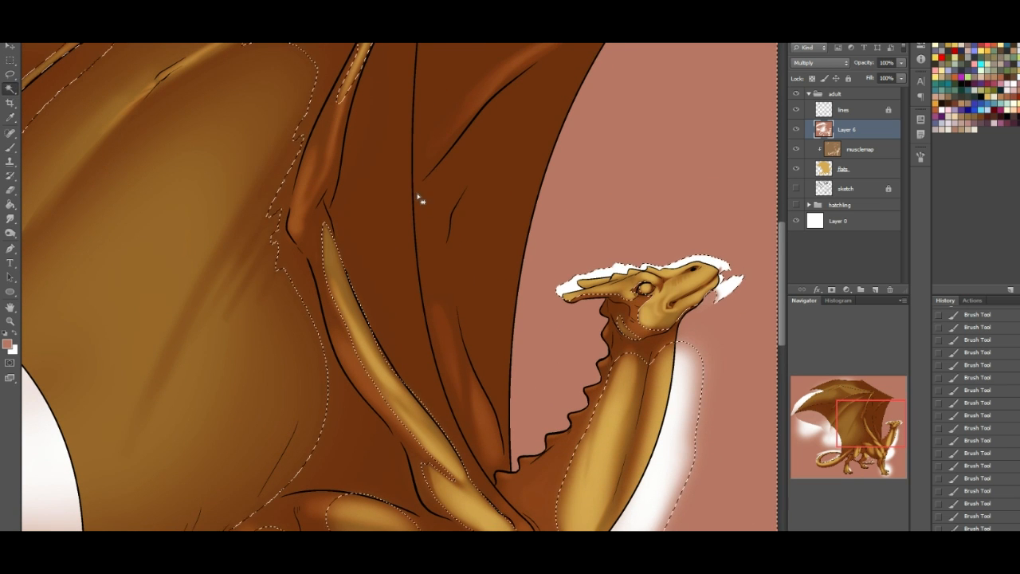
pyautogui.click(843, 109)
pyautogui.click(397, 241)
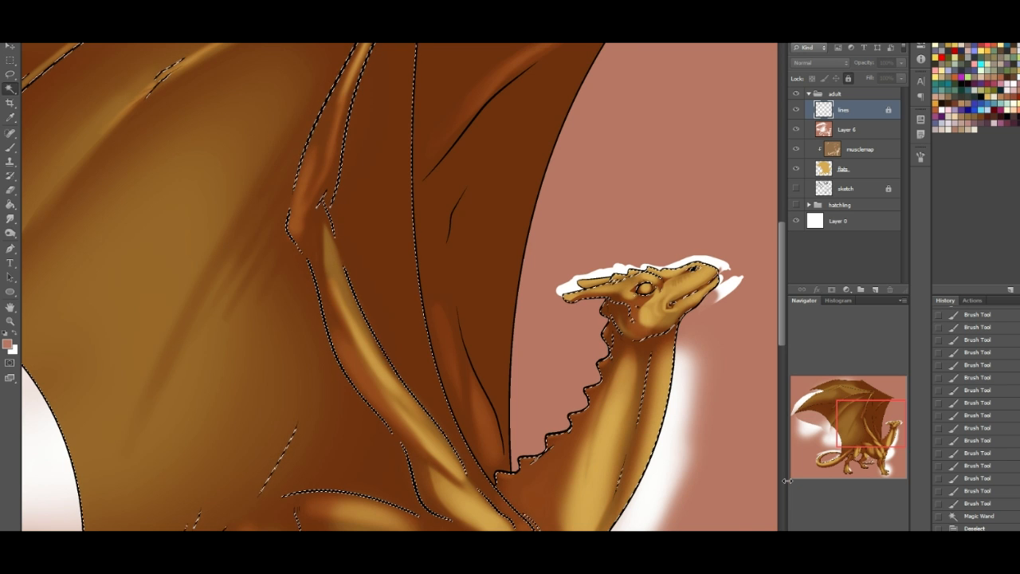
pyautogui.hotkey('ctrl', '-')
pyautogui.hotkey('ctrl', '-')
pyautogui.click(865, 420)
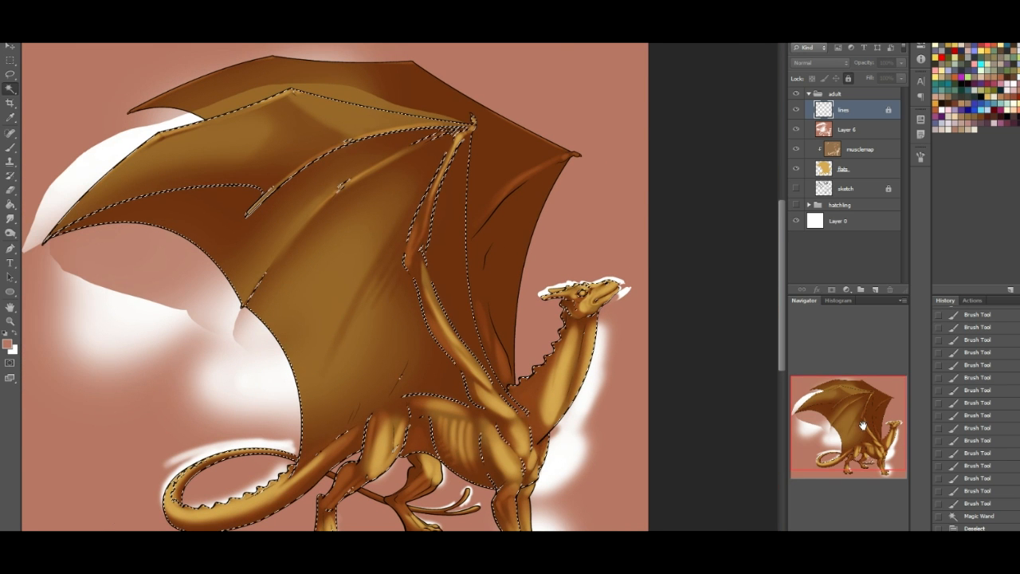
pyautogui.hotkey('ctrl', 'd')
# - On Layer 6, brush white light over the near wing's narrow membrane in front of the forearm, from wrist towards shoulder
pyautogui.click(845, 132)
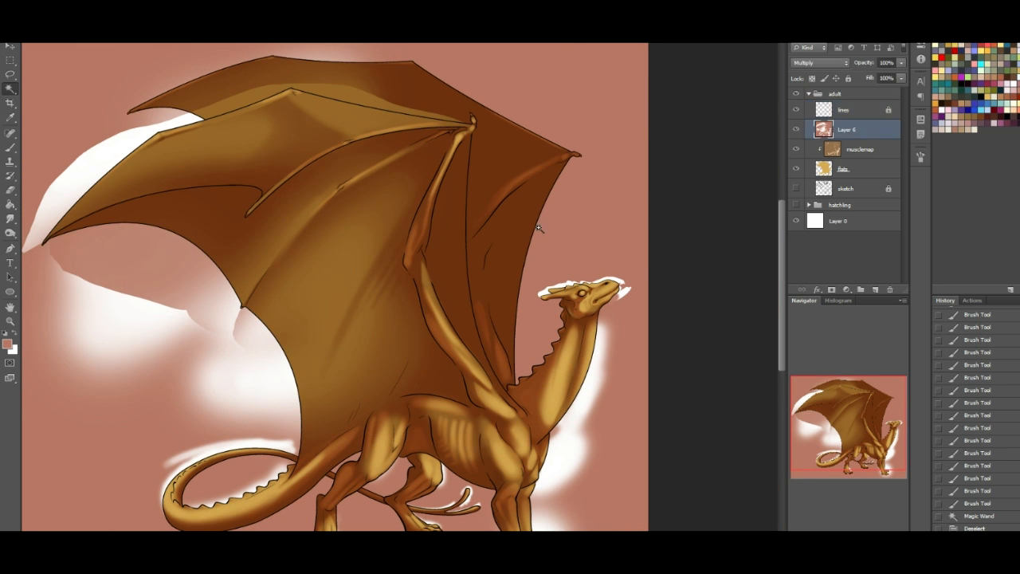
pyautogui.press('b')
pyautogui.press('x')
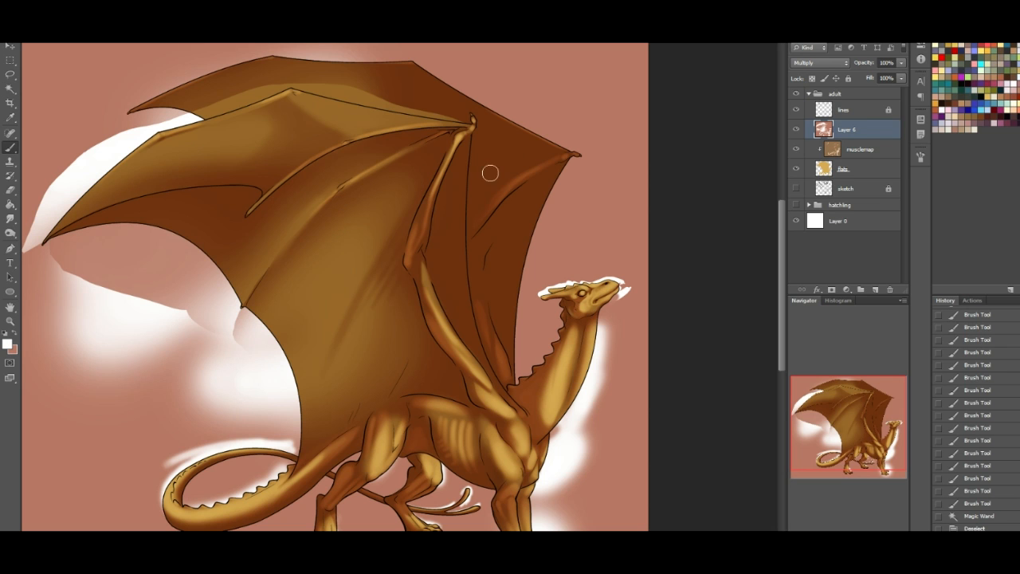
pyautogui.moveTo(467, 141)
pyautogui.mouseDown()
pyautogui.moveTo(453, 209)
pyautogui.moveTo(472, 328)
pyautogui.moveTo(463, 262)
pyautogui.mouseUp()
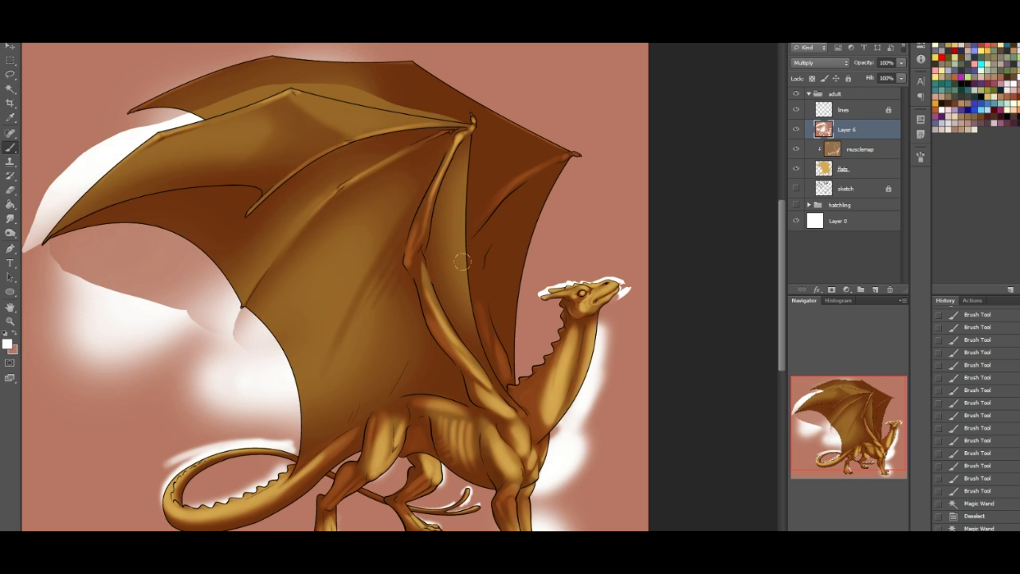
pyautogui.moveTo(459, 209); pyautogui.dragTo(472, 339)
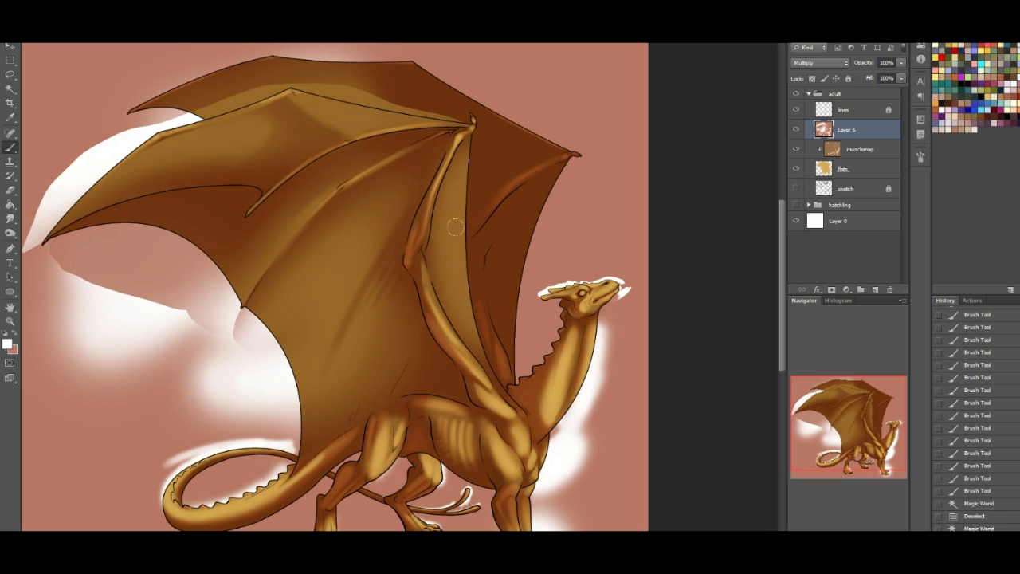
pyautogui.moveTo(462, 123); pyautogui.dragTo(472, 126)
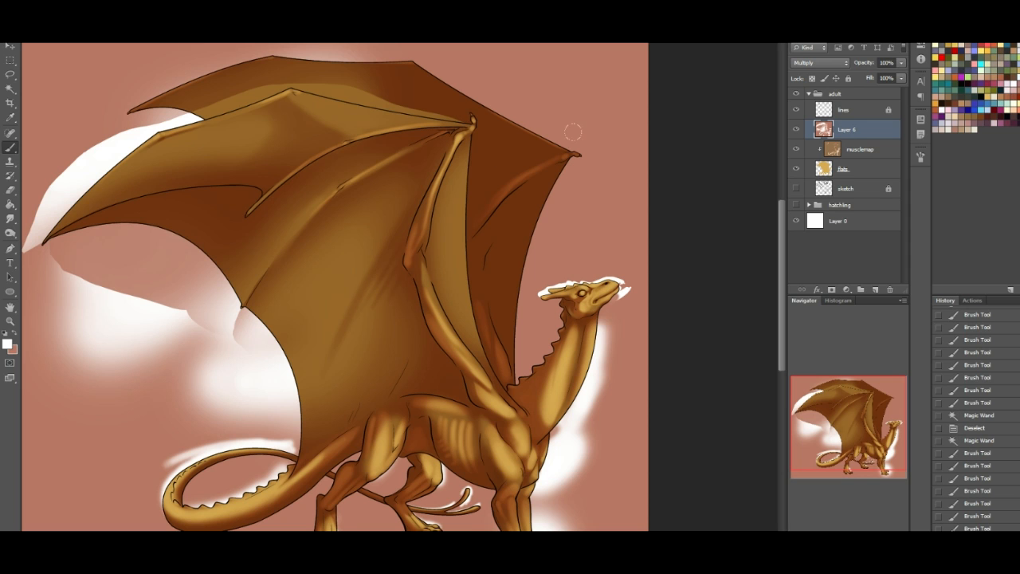
# - Select the far wing by its outline on the lines layer, fill it with the reddish-brown foreground colour on Layer 6, and deselect
pyautogui.click(14, 90)
pyautogui.click(865, 151)
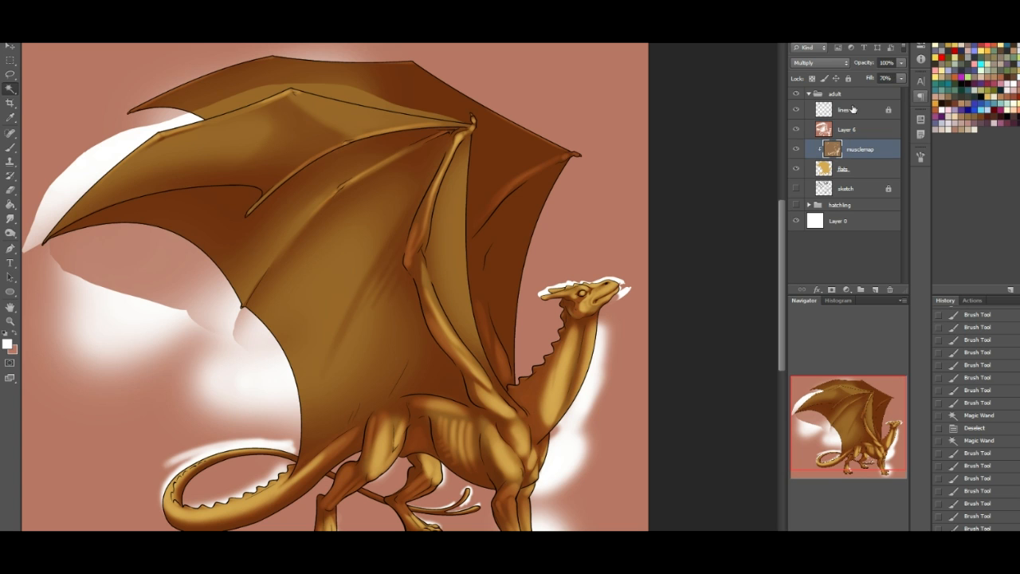
pyautogui.click(852, 110)
pyautogui.click(525, 146)
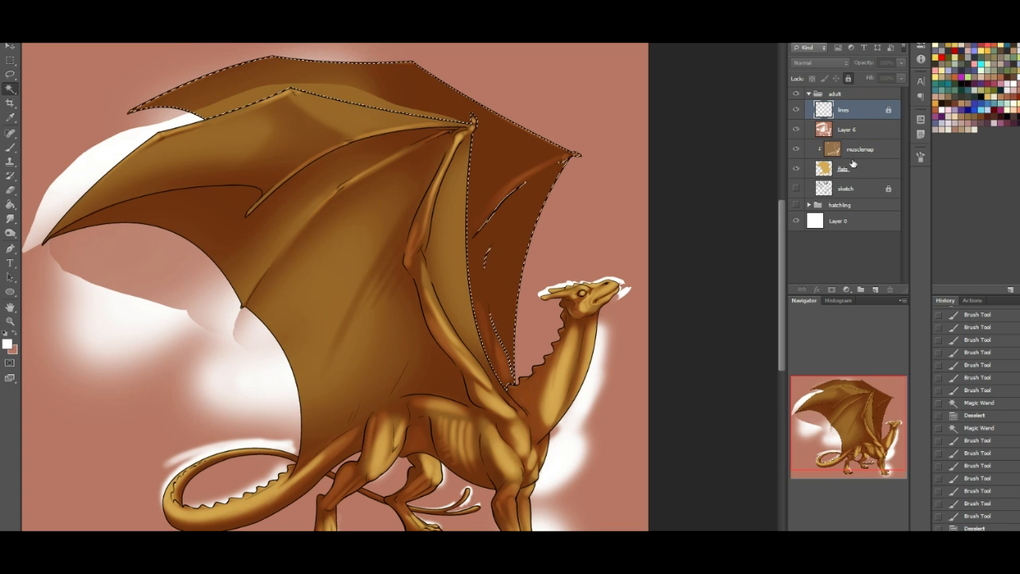
pyautogui.click(847, 134)
pyautogui.click(847, 134)
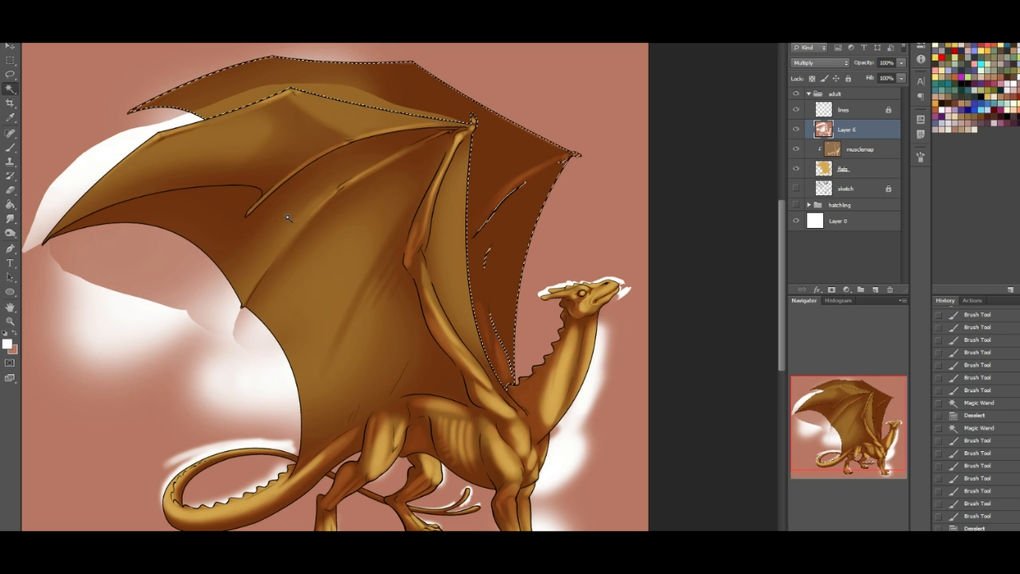
pyautogui.click(15, 340)
pyautogui.hotkey('shift', 'F5')
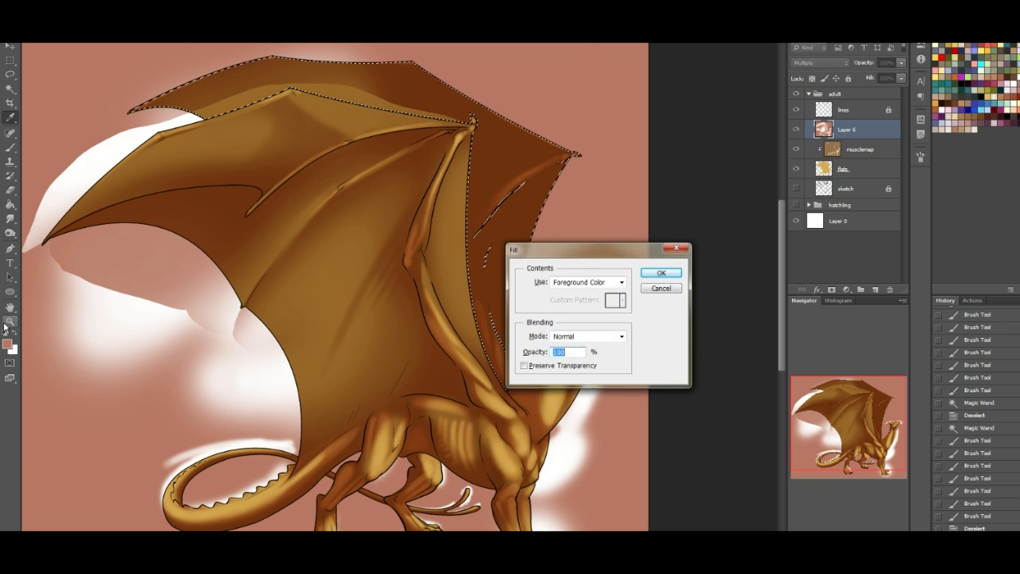
pyautogui.press('Return')
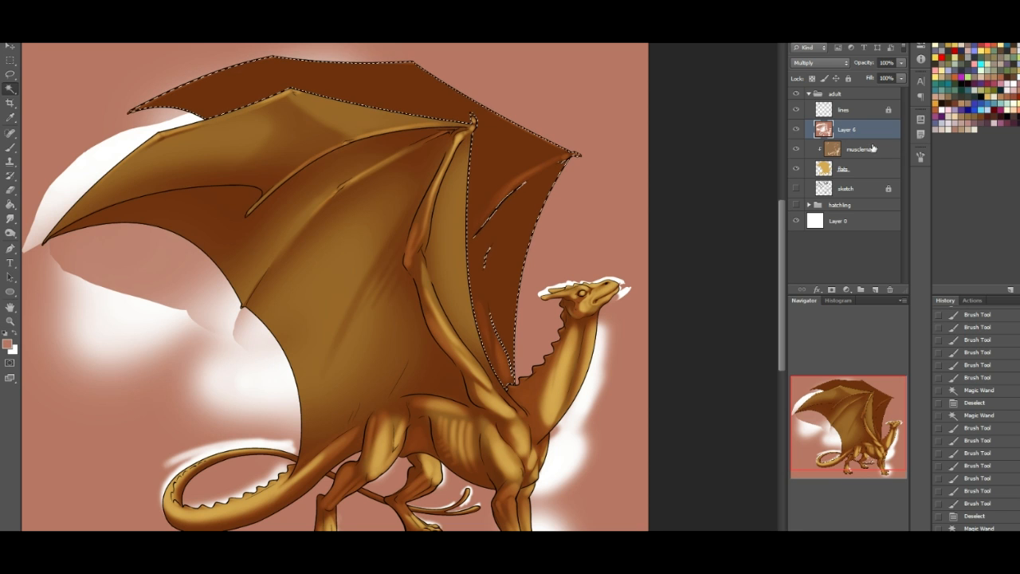
pyautogui.hotkey('ctrl', 'd')
# - Lock and hide the musclemap layer, and make Layer 6 active for painting with the Brush tool
pyautogui.click(14, 151)
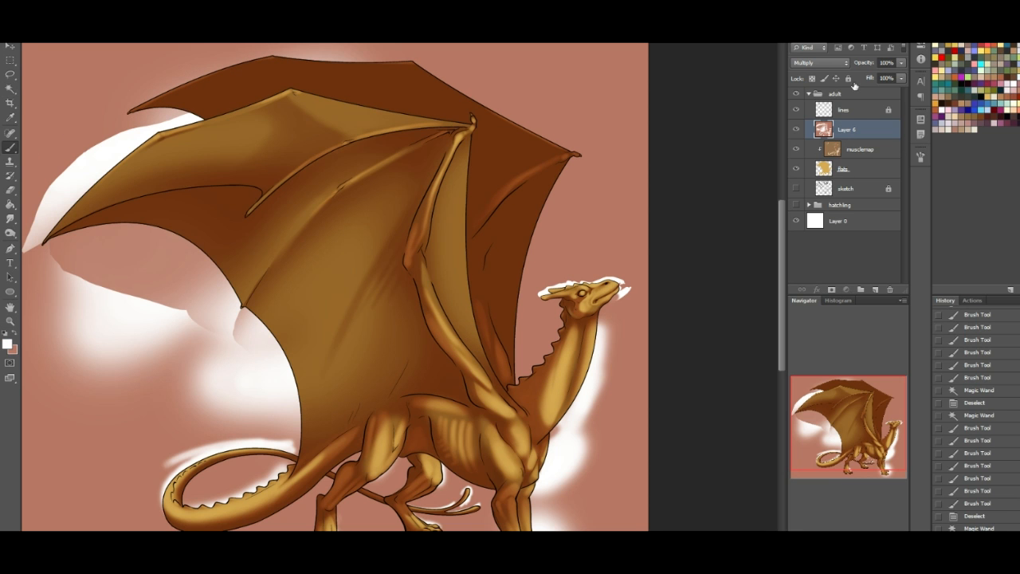
pyautogui.click(860, 149)
pyautogui.click(849, 81)
pyautogui.click(841, 129)
pyautogui.click(796, 150)
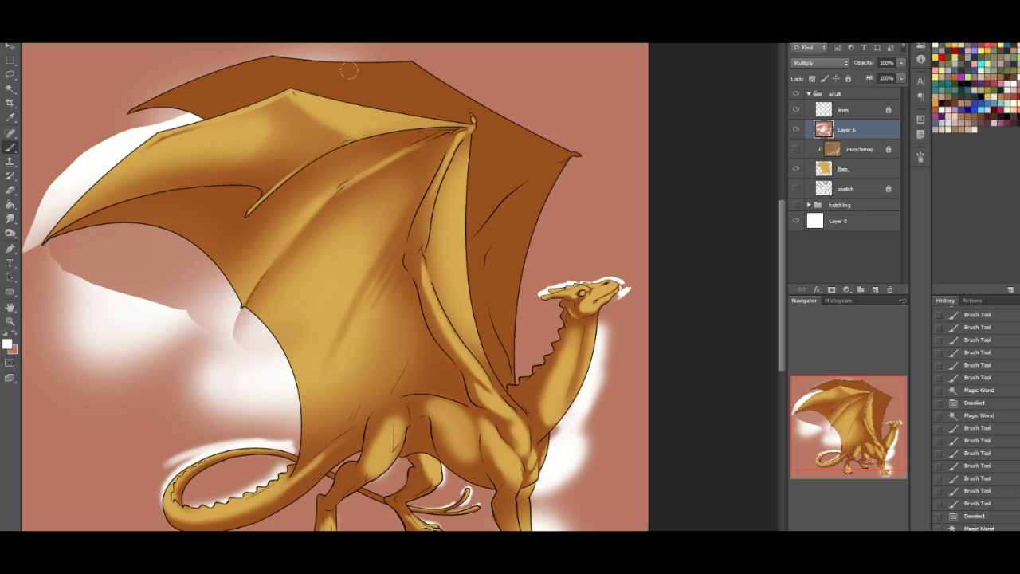
# - Brush white light across the far wing's membranes, from the rear section along the upper edge towards the front wingtip
pyautogui.moveTo(172, 85); pyautogui.dragTo(244, 70)
pyautogui.moveTo(320, 63)
pyautogui.mouseDown()
pyautogui.moveTo(333, 60)
pyautogui.moveTo(329, 43)
pyautogui.mouseUp()
pyautogui.moveTo(429, 73)
pyautogui.mouseDown()
pyautogui.moveTo(475, 69)
pyautogui.moveTo(433, 50)
pyautogui.moveTo(457, 78)
pyautogui.moveTo(395, 164)
pyautogui.moveTo(589, 107)
pyautogui.moveTo(531, 123)
pyautogui.mouseUp()
pyautogui.moveTo(464, 102); pyautogui.dragTo(529, 85)
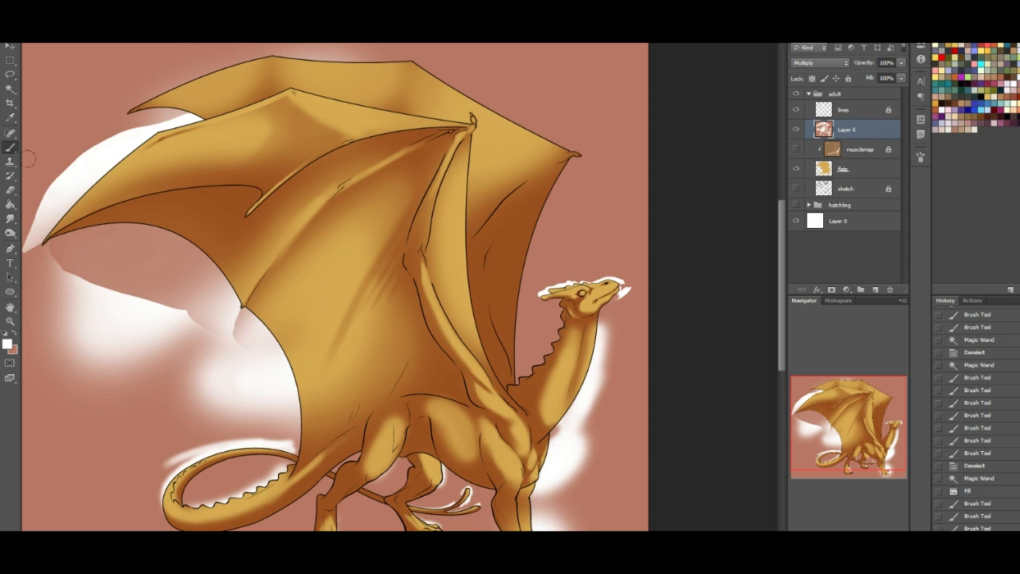
# - Shade the far wing's membrane along the finger that runs inward from the front wingtip with the shadow colour
pyautogui.click(12, 335)
pyautogui.moveTo(552, 180); pyautogui.dragTo(520, 196)
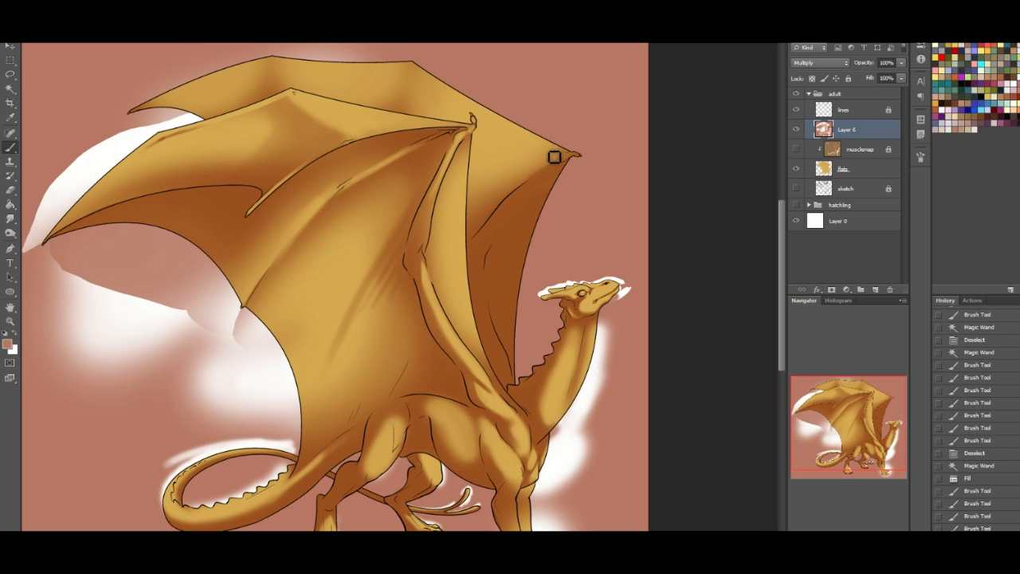
pyautogui.moveTo(545, 164)
pyautogui.mouseDown()
pyautogui.moveTo(477, 191)
pyautogui.moveTo(545, 154)
pyautogui.moveTo(507, 174)
pyautogui.mouseUp()
pyautogui.moveTo(531, 161)
pyautogui.mouseDown()
pyautogui.moveTo(501, 176)
pyautogui.moveTo(510, 169)
pyautogui.mouseUp()
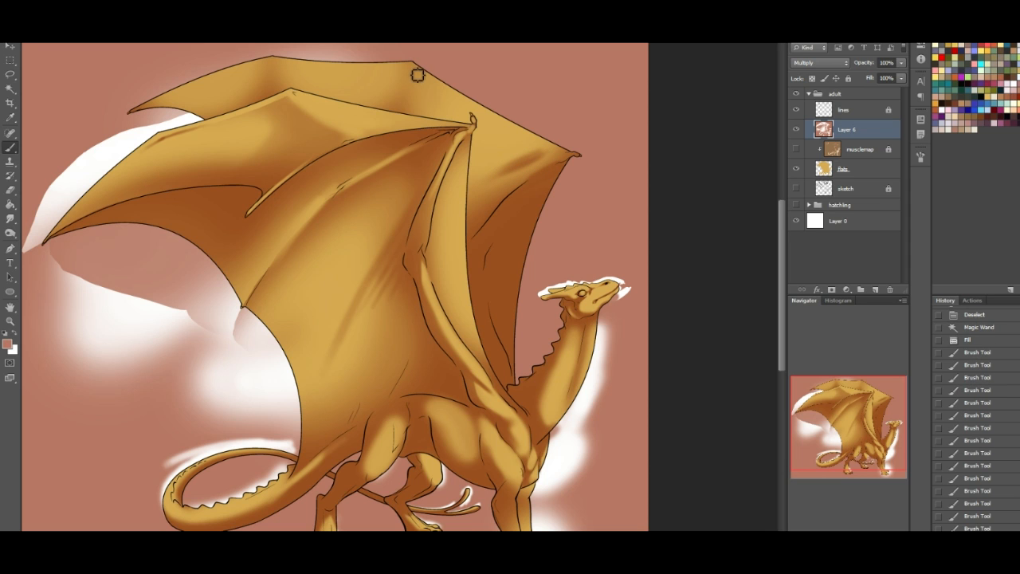
# - Shade the far wing's folds below its upper-edge peaks and along the rear membrane, and soften the middle fold with white
pyautogui.moveTo(418, 74)
pyautogui.mouseDown()
pyautogui.moveTo(445, 94)
pyautogui.moveTo(437, 78)
pyautogui.moveTo(415, 83)
pyautogui.moveTo(414, 72)
pyautogui.moveTo(416, 88)
pyautogui.moveTo(433, 90)
pyautogui.moveTo(412, 78)
pyautogui.moveTo(403, 90)
pyautogui.moveTo(409, 102)
pyautogui.moveTo(411, 83)
pyautogui.moveTo(433, 107)
pyautogui.mouseUp()
pyautogui.moveTo(145, 106); pyautogui.dragTo(249, 86)
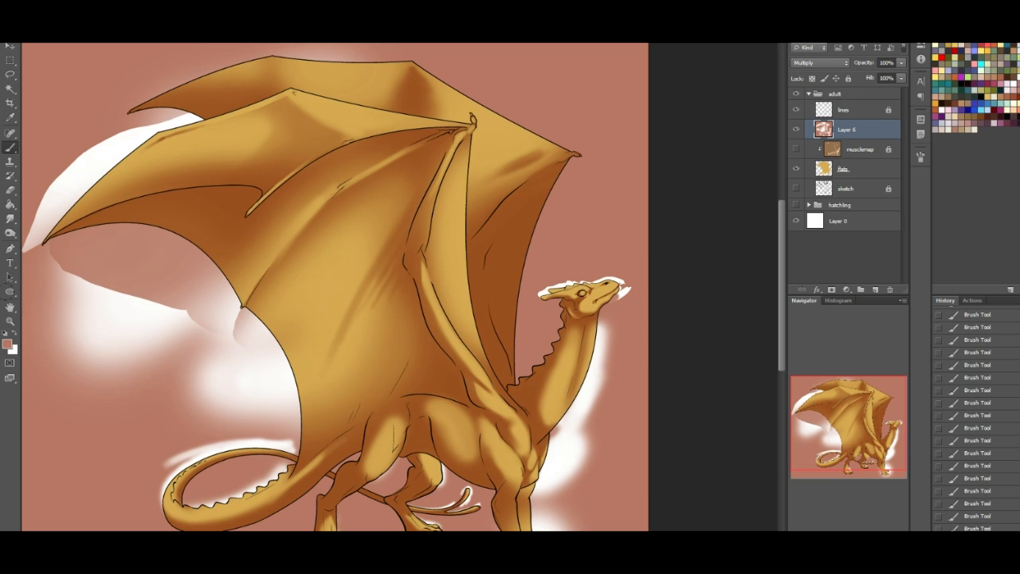
pyautogui.moveTo(408, 107)
pyautogui.mouseDown()
pyautogui.moveTo(412, 89)
pyautogui.moveTo(391, 62)
pyautogui.mouseUp()
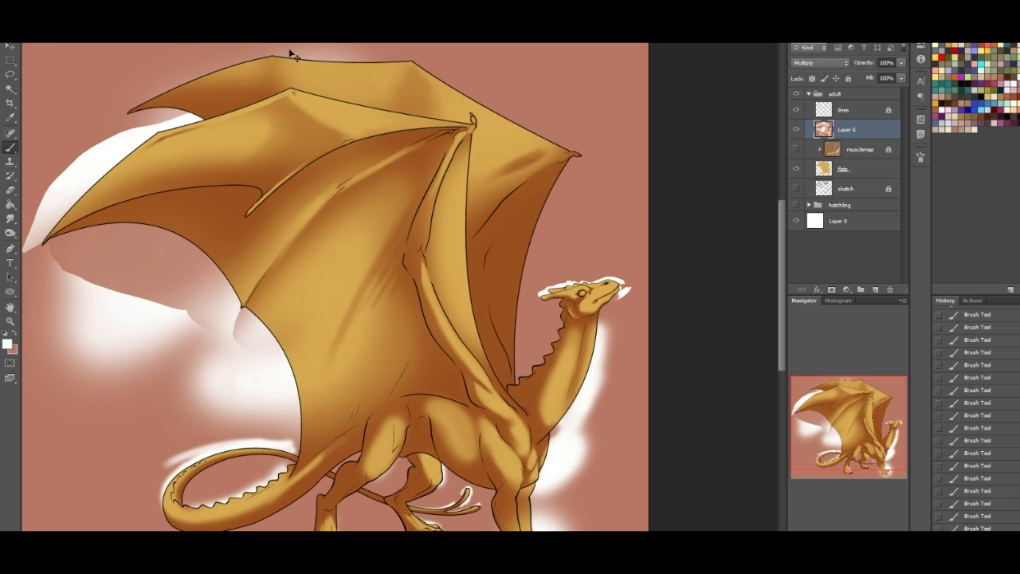
# - Set up the Brush tool with a rough-edged tip and the reddish-brown shadow colour
pyautogui.click(8, 74)
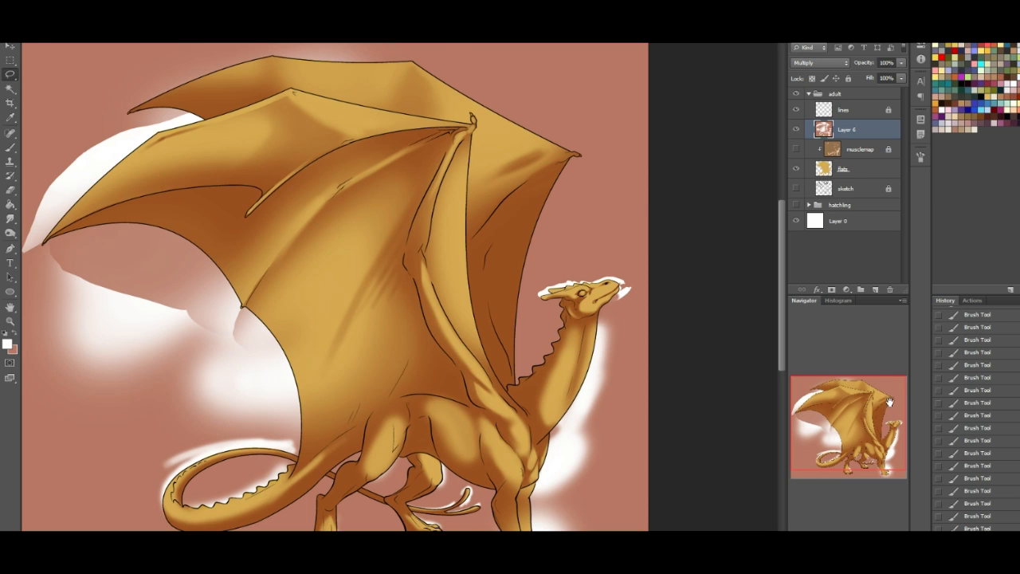
pyautogui.click(883, 428)
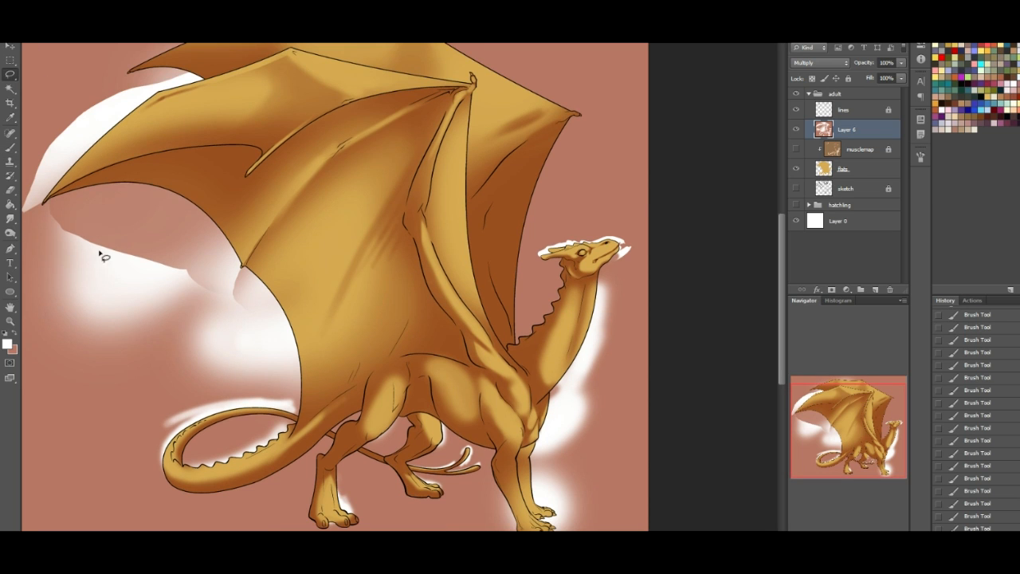
pyautogui.click(10, 148)
pyautogui.click(15, 336)
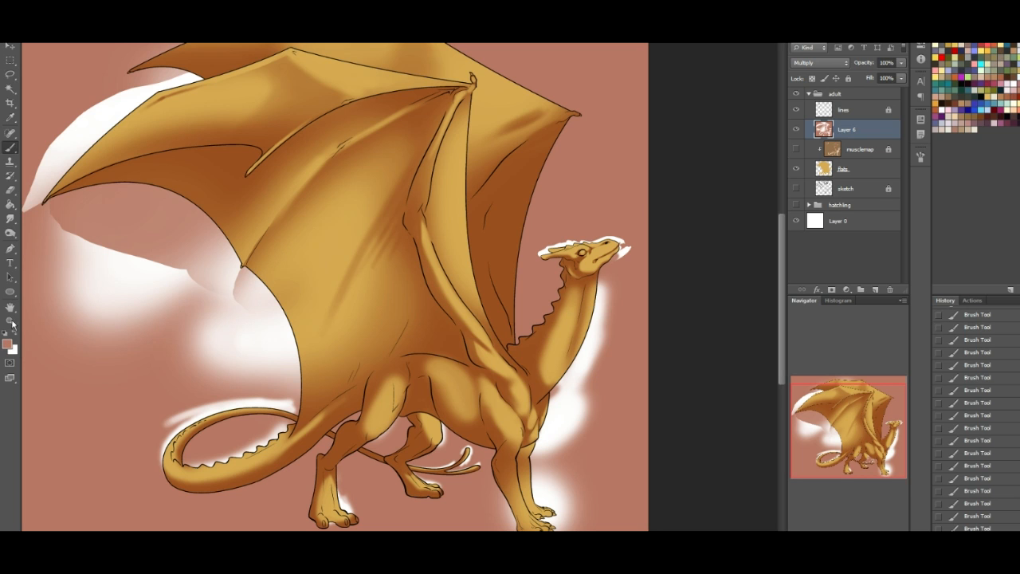
pyautogui.click(37, 32)
pyautogui.click(91, 148)
pyautogui.click(763, 494)
# - Shade the near forefoot's heel and sole, and paint shadow grooves between the tendons leading to its toes
pyautogui.hotkey('ctrl', '+')
pyautogui.hotkey('ctrl', '+')
pyautogui.hotkey('ctrl', '+')
pyautogui.hotkey('ctrl', '+')
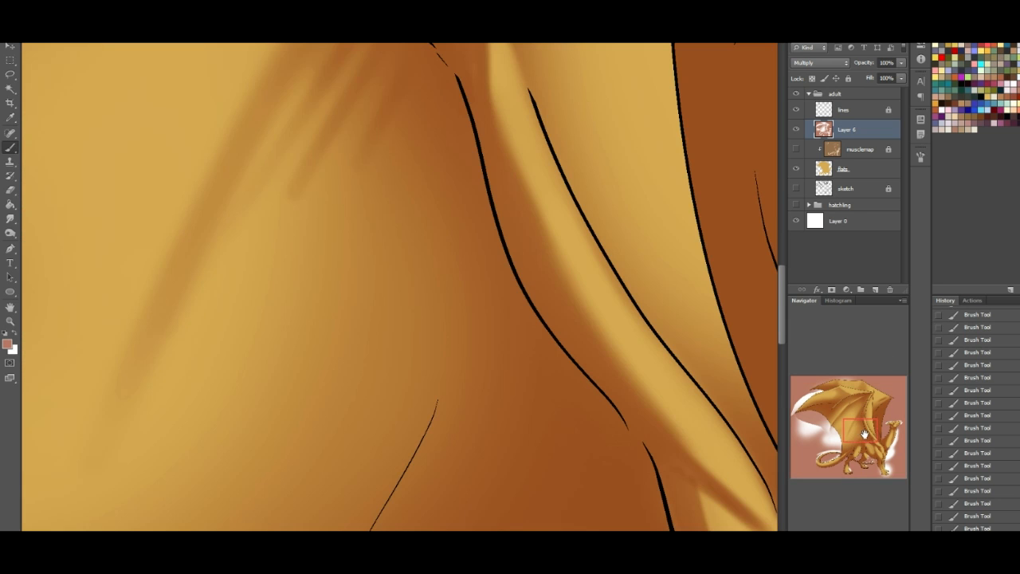
pyautogui.moveTo(865, 434); pyautogui.dragTo(888, 477)
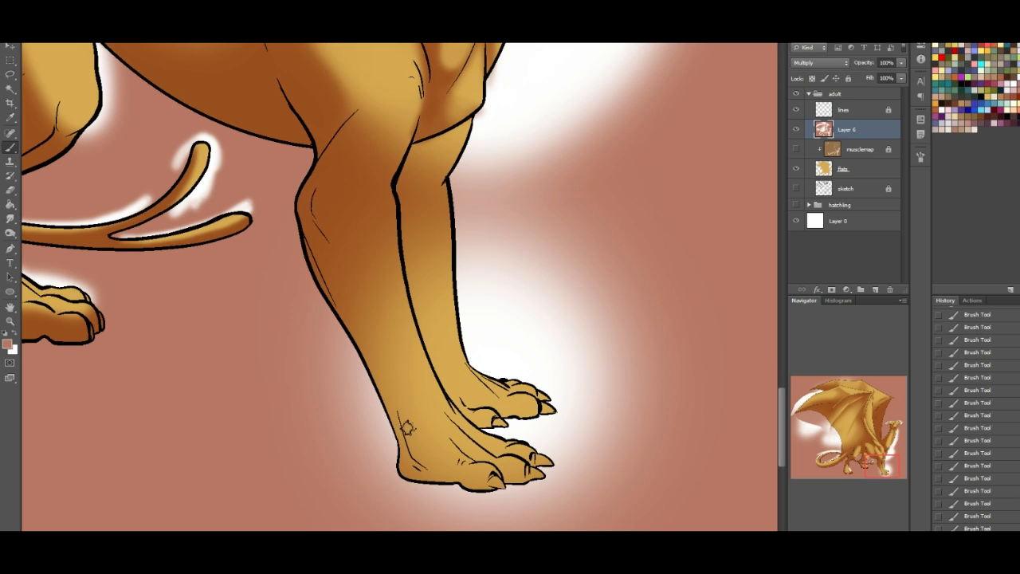
pyautogui.moveTo(415, 476)
pyautogui.mouseDown()
pyautogui.moveTo(388, 401)
pyautogui.moveTo(408, 455)
pyautogui.mouseUp()
pyautogui.moveTo(442, 486)
pyautogui.mouseDown()
pyautogui.moveTo(411, 467)
pyautogui.moveTo(414, 474)
pyautogui.moveTo(398, 473)
pyautogui.moveTo(413, 466)
pyautogui.mouseUp()
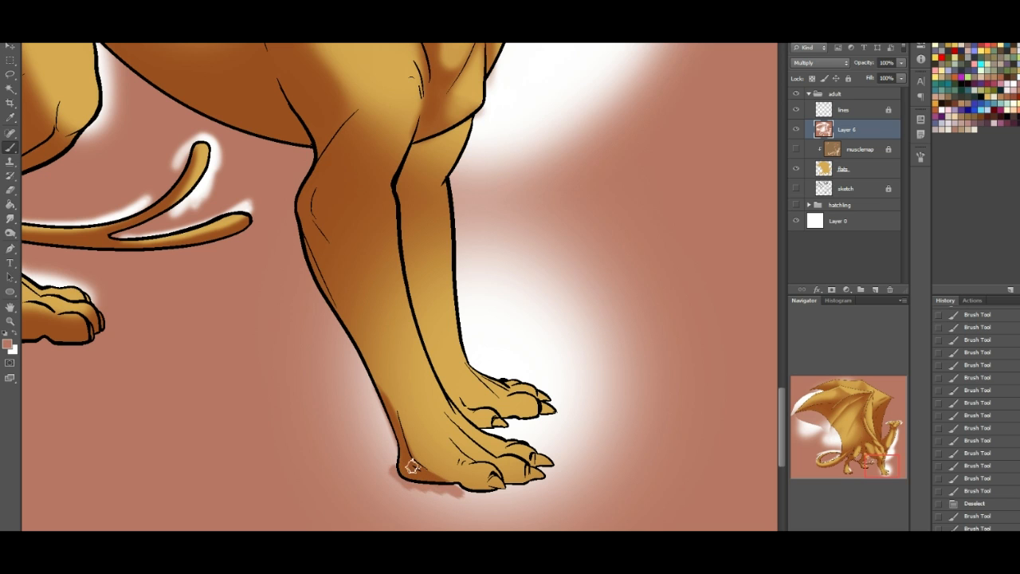
pyautogui.moveTo(460, 490)
pyautogui.mouseDown()
pyautogui.moveTo(428, 475)
pyautogui.moveTo(465, 482)
pyautogui.moveTo(482, 464)
pyautogui.moveTo(432, 416)
pyautogui.mouseUp()
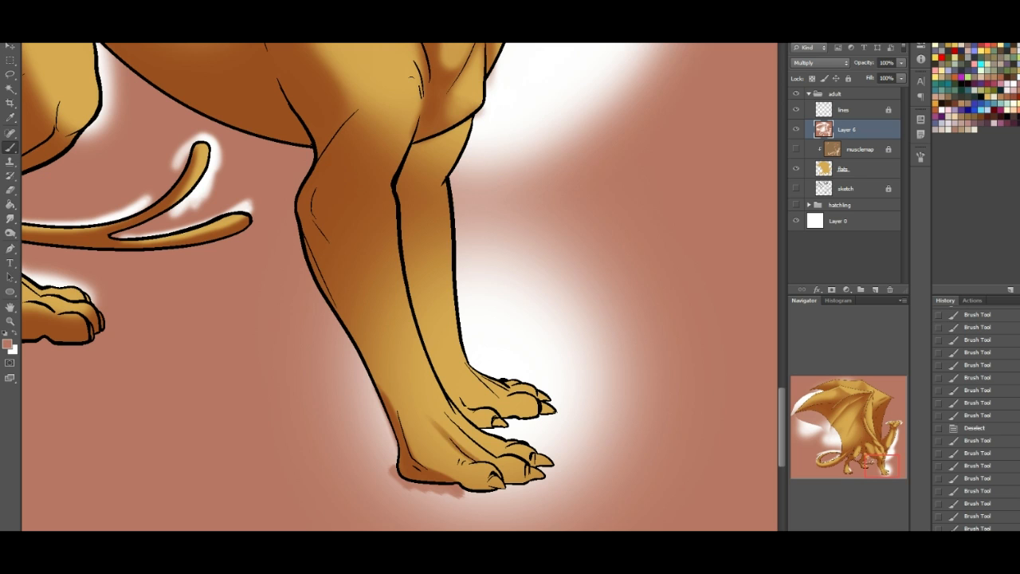
pyautogui.moveTo(479, 463)
pyautogui.mouseDown()
pyautogui.moveTo(426, 410)
pyautogui.moveTo(432, 399)
pyautogui.mouseUp()
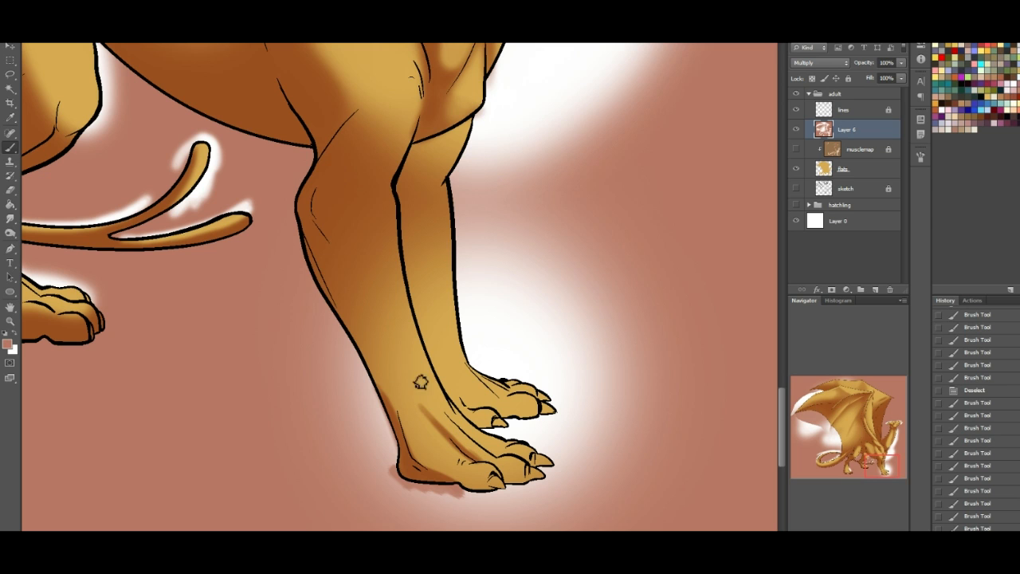
# - Highlight the tendons on top of the near forefoot with white, and deepen the shadow on the same foreleg's forearm
pyautogui.click(14, 340)
pyautogui.moveTo(434, 433)
pyautogui.mouseDown()
pyautogui.moveTo(452, 453)
pyautogui.moveTo(420, 404)
pyautogui.moveTo(454, 455)
pyautogui.moveTo(445, 449)
pyautogui.moveTo(427, 413)
pyautogui.moveTo(484, 459)
pyautogui.mouseUp()
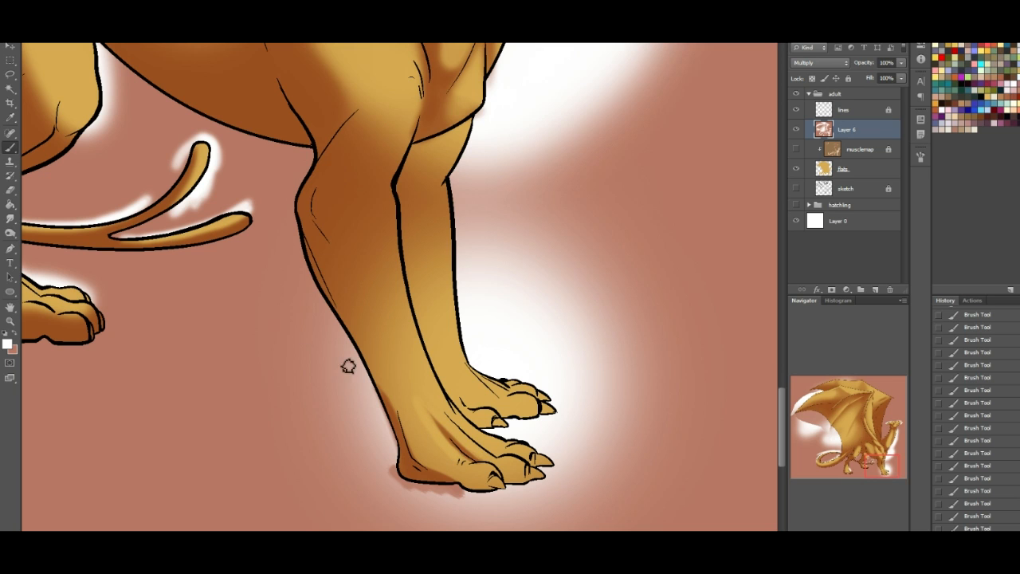
pyautogui.click(12, 336)
pyautogui.rightClick(368, 254)
pyautogui.click(889, 459)
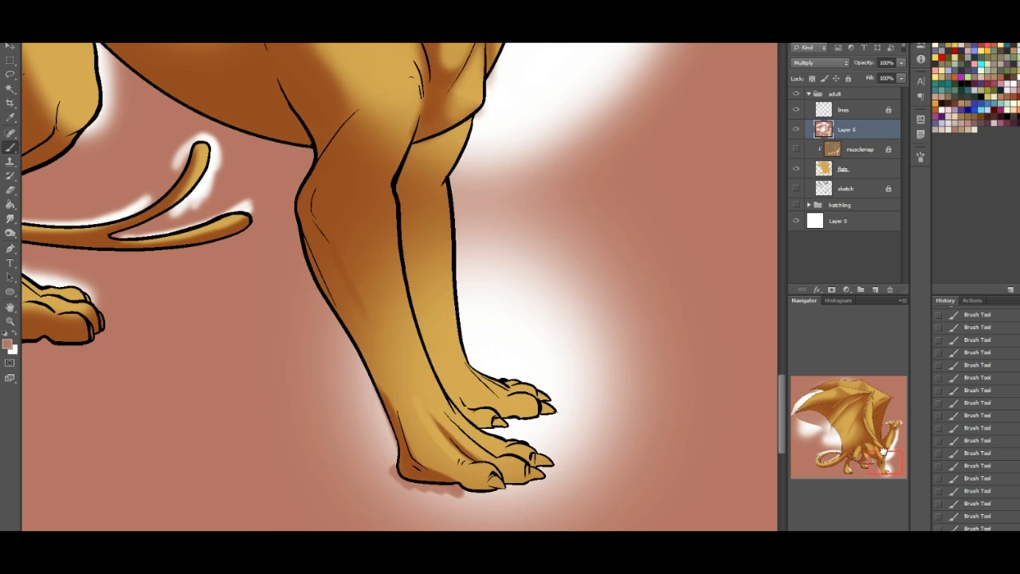
# - Refine the soft light and shadow on the near foreleg's upper arm, from the shoulder to just above the elbow
pyautogui.moveTo(883, 456); pyautogui.dragTo(887, 447)
pyautogui.moveTo(287, 334)
pyautogui.mouseDown()
pyautogui.moveTo(330, 315)
pyautogui.moveTo(303, 372)
pyautogui.moveTo(301, 350)
pyautogui.moveTo(244, 299)
pyautogui.moveTo(303, 346)
pyautogui.moveTo(264, 327)
pyautogui.moveTo(295, 368)
pyautogui.moveTo(247, 322)
pyautogui.moveTo(274, 374)
pyautogui.moveTo(285, 378)
pyautogui.moveTo(300, 353)
pyautogui.moveTo(301, 376)
pyautogui.moveTo(243, 307)
pyautogui.mouseUp()
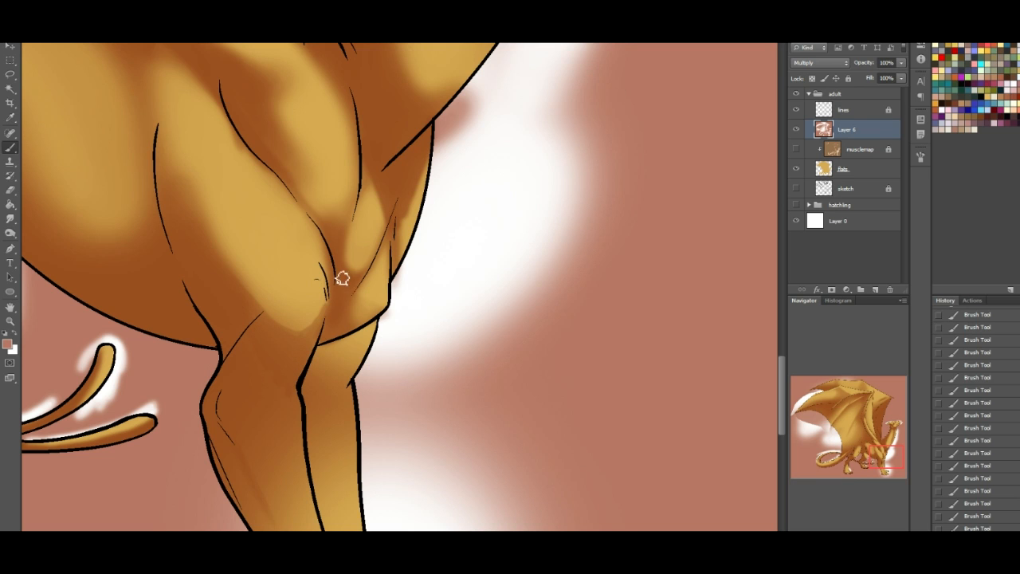
pyautogui.click(16, 341)
pyautogui.moveTo(205, 149)
pyautogui.mouseDown()
pyautogui.moveTo(230, 139)
pyautogui.moveTo(220, 130)
pyautogui.moveTo(266, 175)
pyautogui.moveTo(239, 157)
pyautogui.mouseUp()
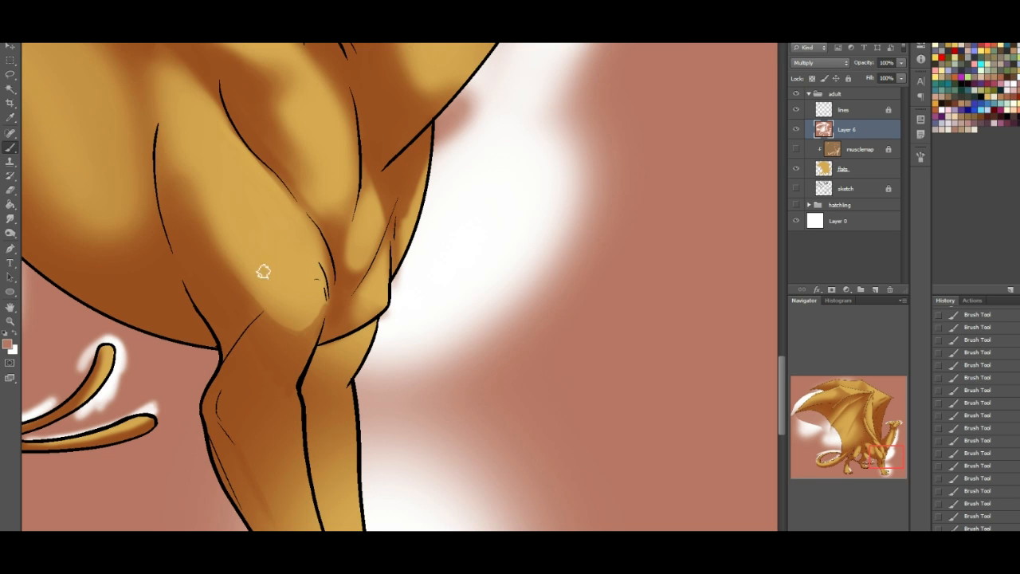
# - Lasso the top of the far foreleg beneath the chest, paint it with the reddish-brown shadow colour, and deselect
pyautogui.click(11, 74)
pyautogui.moveTo(879, 455); pyautogui.dragTo(877, 463)
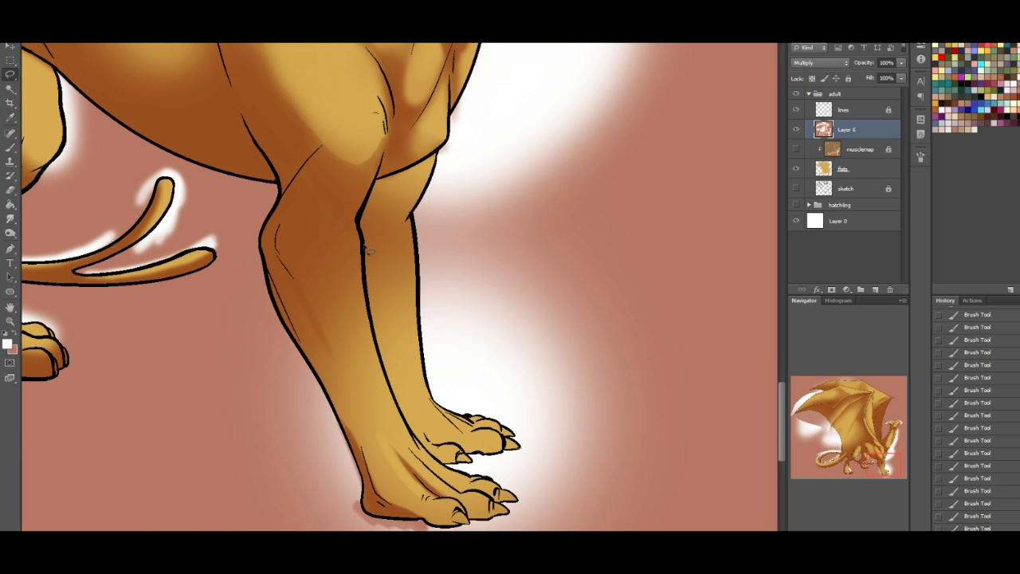
pyautogui.moveTo(437, 216); pyautogui.dragTo(444, 156)
pyautogui.moveTo(383, 196); pyautogui.dragTo(369, 231)
pyautogui.press('x')
pyautogui.rightClick(9, 132)
pyautogui.click(9, 148)
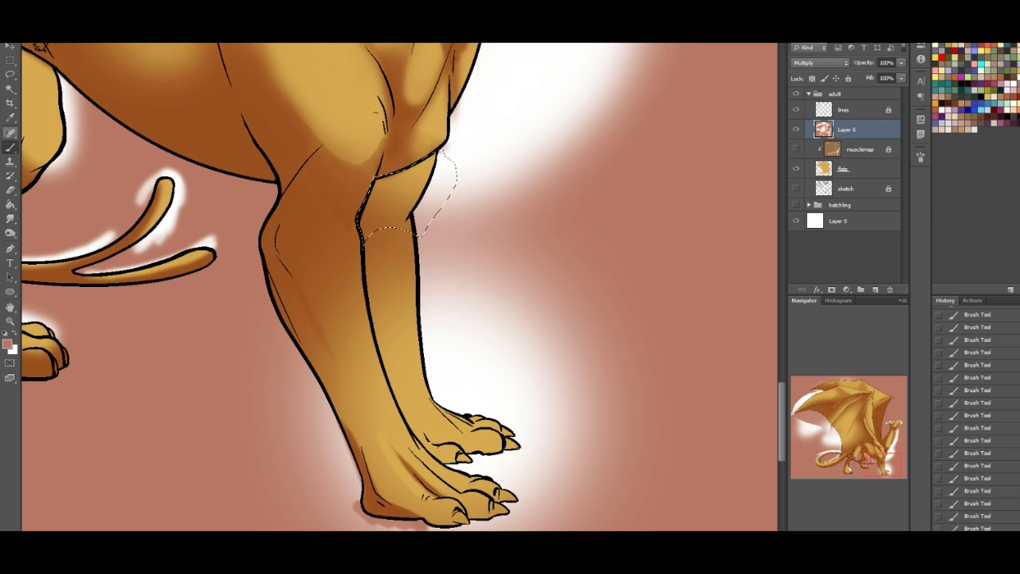
pyautogui.click(40, 34)
pyautogui.click(78, 166)
pyautogui.moveTo(380, 184)
pyautogui.mouseDown()
pyautogui.moveTo(440, 189)
pyautogui.moveTo(429, 222)
pyautogui.mouseUp()
pyautogui.hotkey('ctrl', 'd')
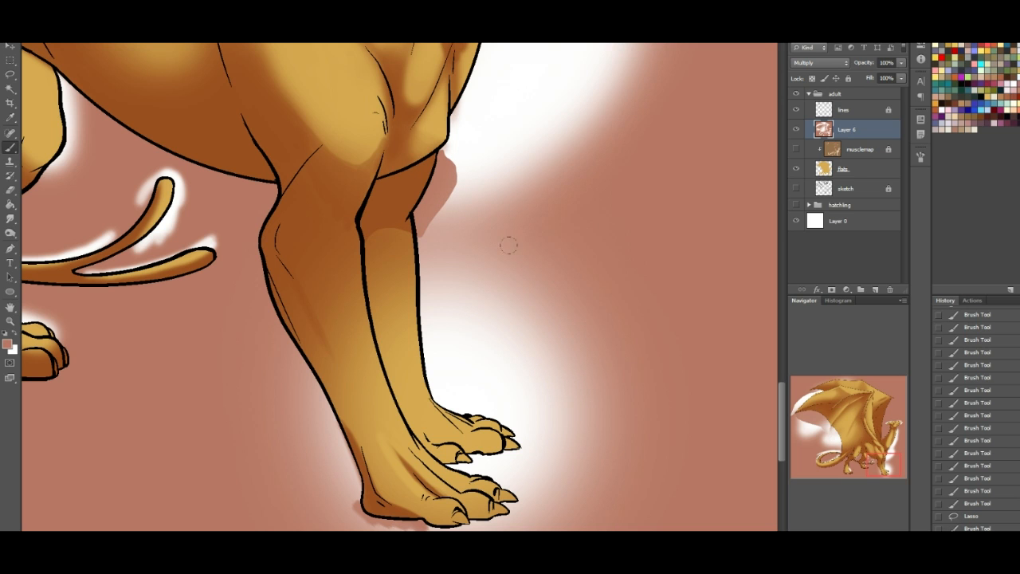
# - Shade the far forefoot's tendons, toes and claws, and paint shadow beneath the near forefoot's toes
pyautogui.moveTo(423, 432)
pyautogui.mouseDown()
pyautogui.moveTo(441, 448)
pyautogui.moveTo(422, 407)
pyautogui.moveTo(459, 426)
pyautogui.moveTo(436, 403)
pyautogui.moveTo(483, 439)
pyautogui.mouseUp()
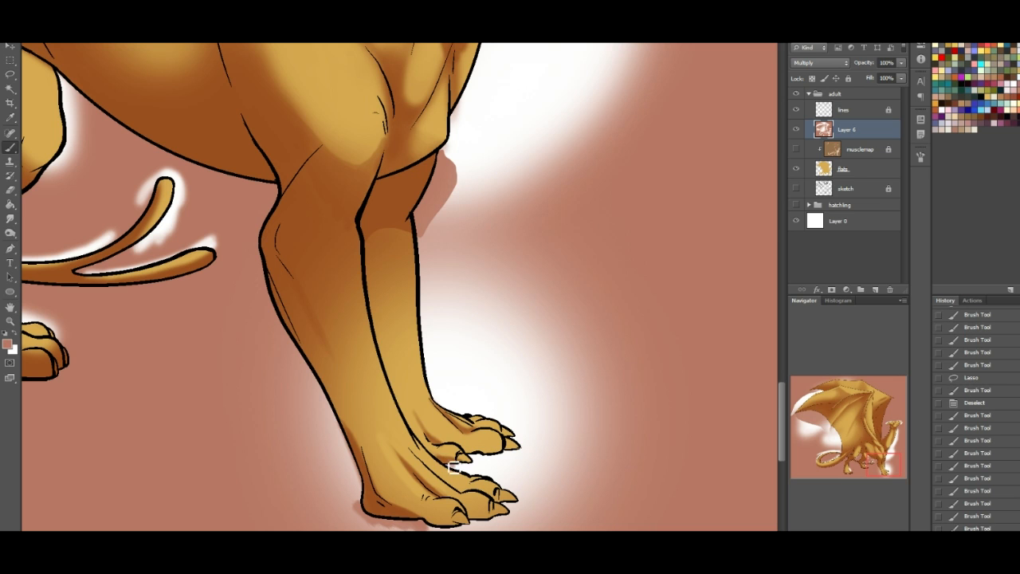
pyautogui.moveTo(469, 472); pyautogui.dragTo(430, 453)
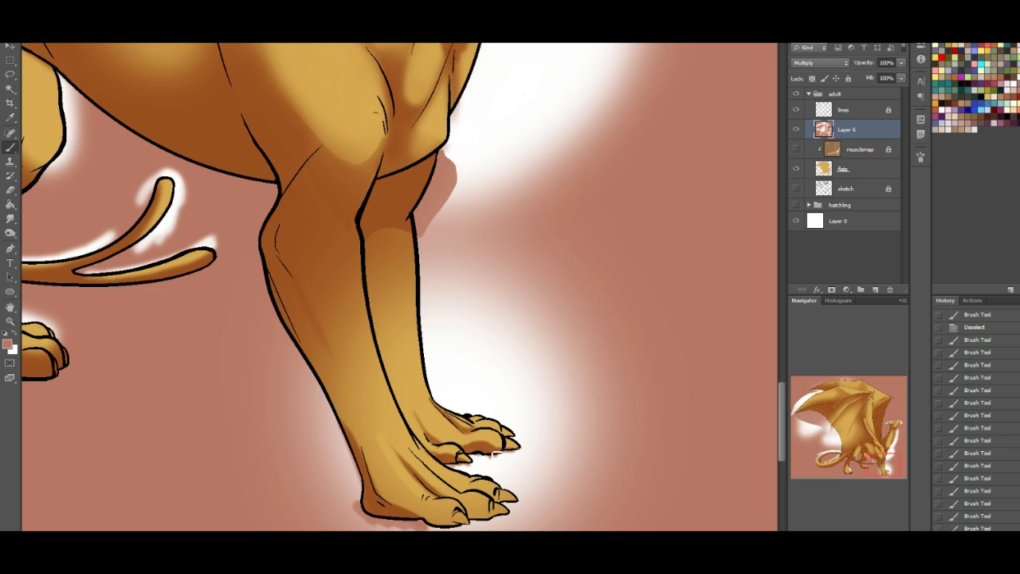
pyautogui.moveTo(534, 444); pyautogui.dragTo(453, 460)
pyautogui.moveTo(891, 457); pyautogui.dragTo(893, 459)
pyautogui.moveTo(364, 495); pyautogui.dragTo(351, 489)
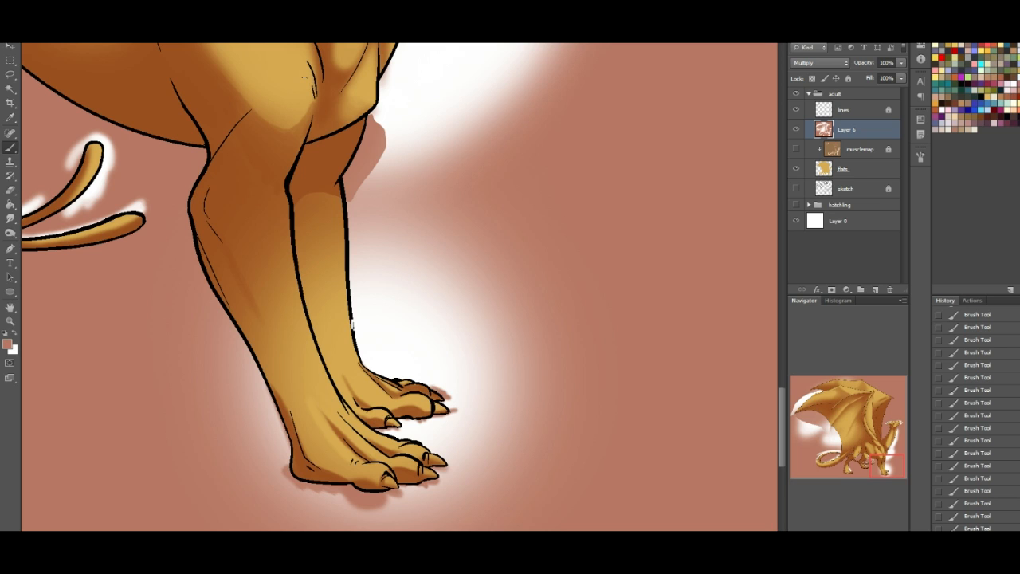
# - Paint a long shadow down the near forearm and along the far foreleg's inner edge, softening the far one with white
pyautogui.click(16, 339)
pyautogui.moveTo(872, 459); pyautogui.dragTo(868, 456)
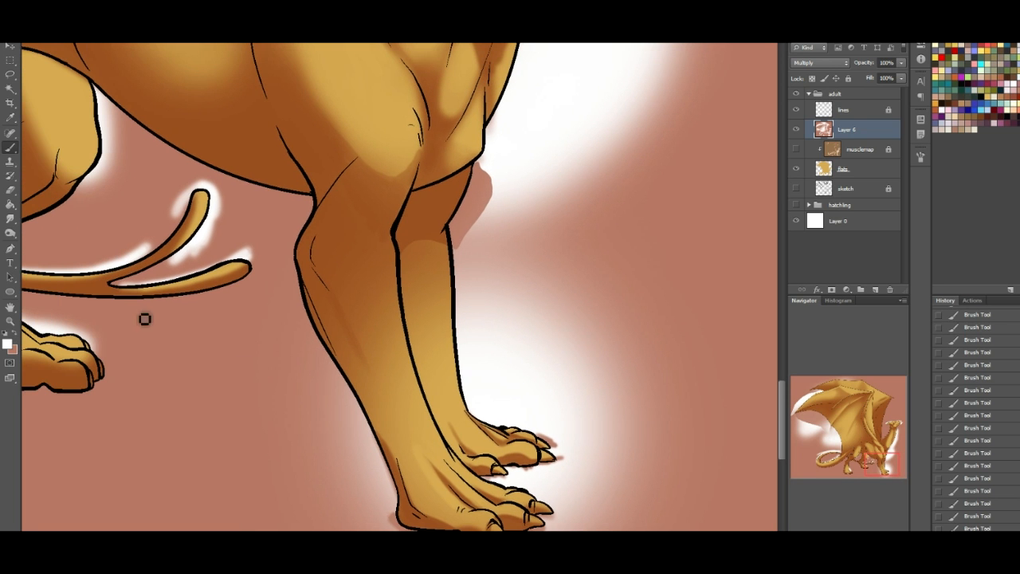
pyautogui.click(16, 338)
pyautogui.moveTo(321, 253); pyautogui.dragTo(405, 459)
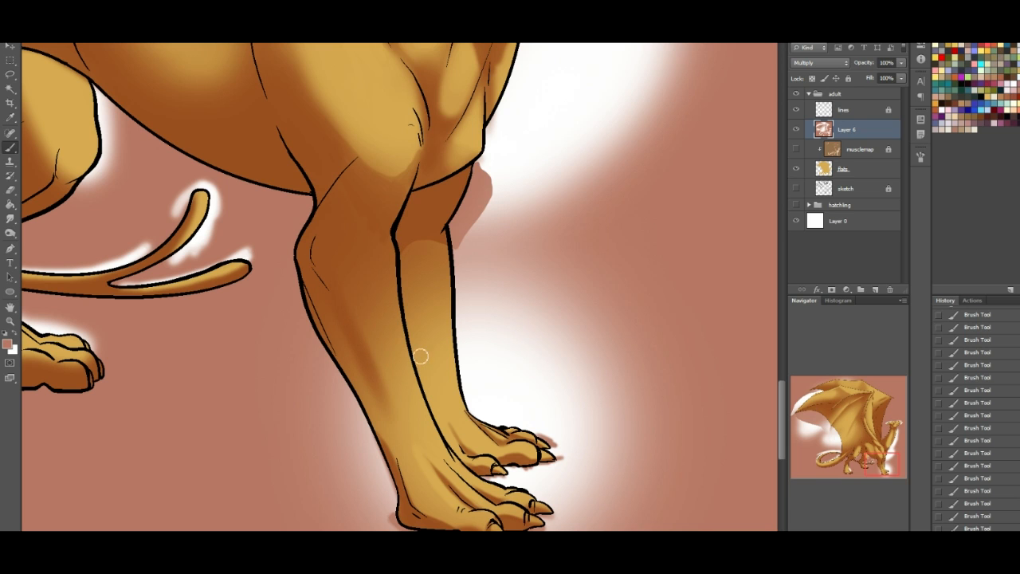
pyautogui.moveTo(445, 415); pyautogui.dragTo(420, 340)
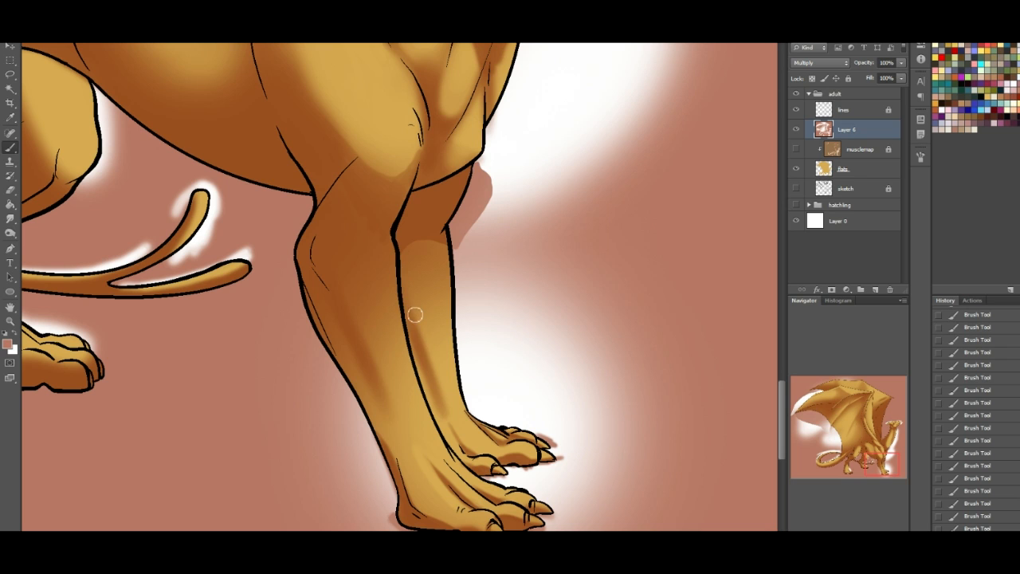
pyautogui.click(16, 338)
pyautogui.moveTo(447, 424); pyautogui.dragTo(434, 367)
pyautogui.moveTo(421, 327); pyautogui.dragTo(440, 391)
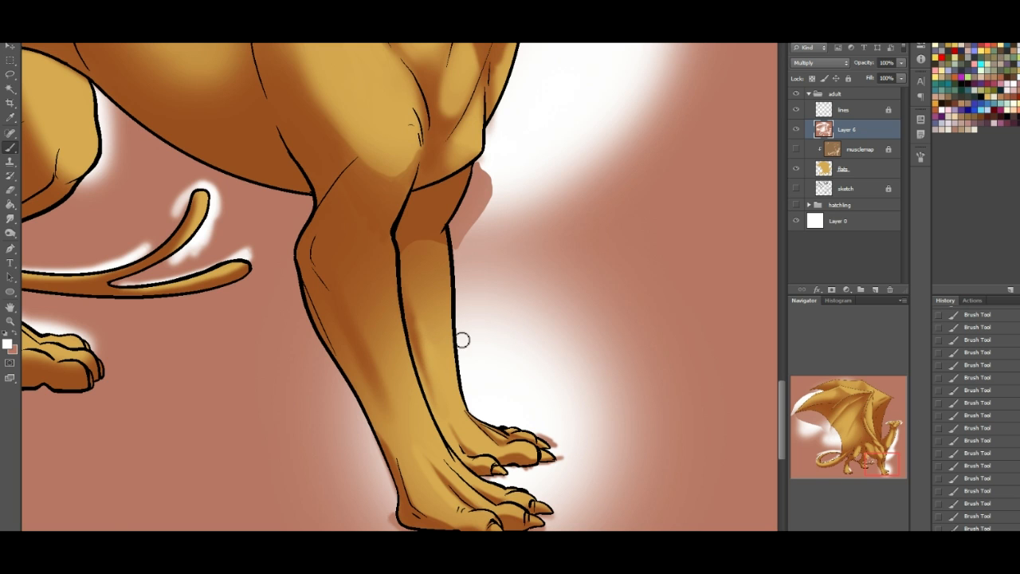
# - Shade the far hind leg's knee and the thigh beneath the belly, and extend the thigh's white highlight downward
pyautogui.moveTo(879, 450); pyautogui.dragTo(882, 431)
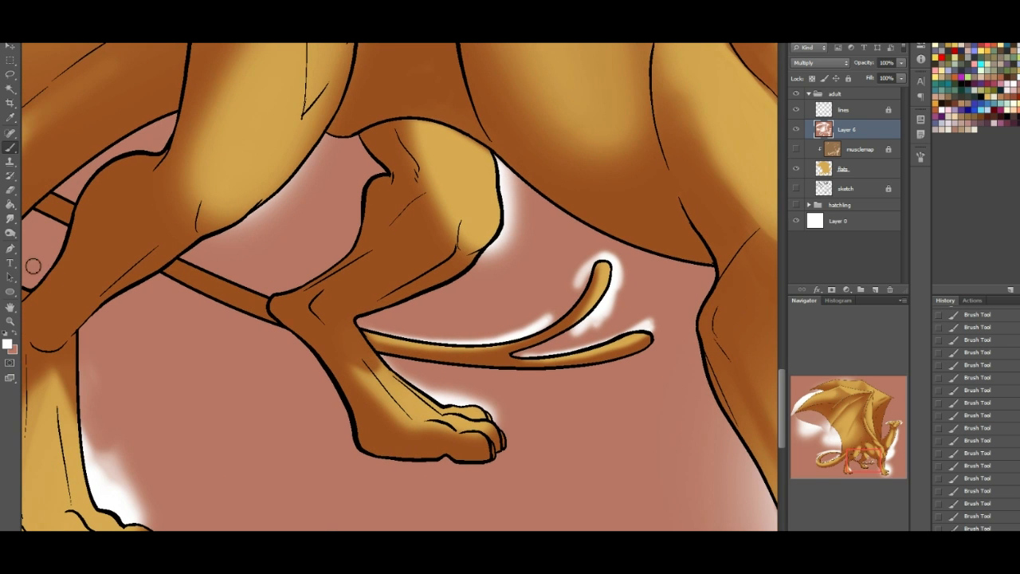
pyautogui.click(16, 338)
pyautogui.moveTo(861, 464); pyautogui.dragTo(857, 457)
pyautogui.moveTo(527, 377)
pyautogui.mouseDown()
pyautogui.moveTo(540, 365)
pyautogui.moveTo(522, 389)
pyautogui.moveTo(530, 384)
pyautogui.mouseUp()
pyautogui.moveTo(481, 299)
pyautogui.mouseDown()
pyautogui.moveTo(483, 319)
pyautogui.moveTo(473, 297)
pyautogui.moveTo(477, 304)
pyautogui.mouseUp()
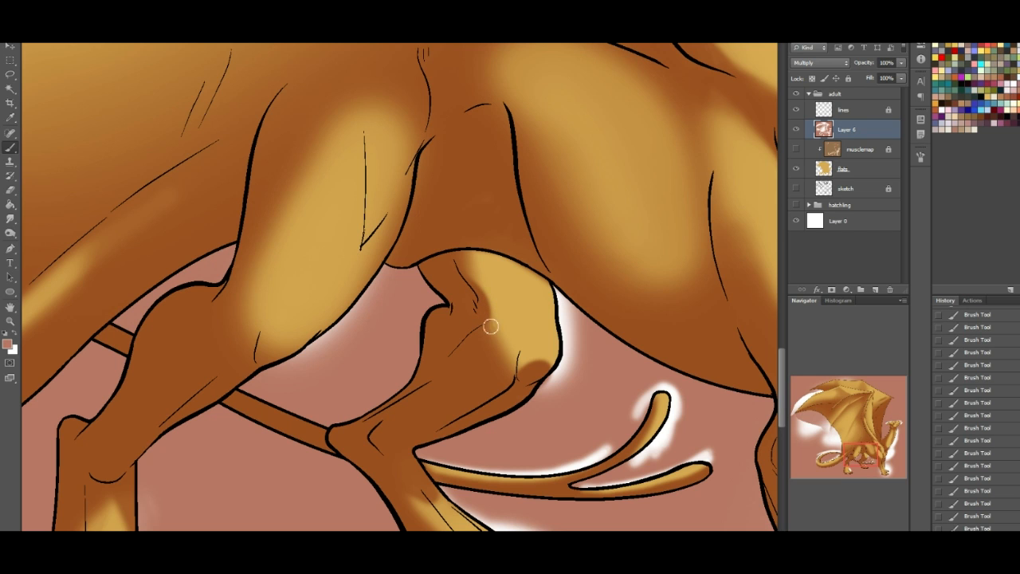
pyautogui.click(17, 337)
pyautogui.moveTo(506, 348)
pyautogui.mouseDown()
pyautogui.moveTo(492, 335)
pyautogui.moveTo(492, 372)
pyautogui.moveTo(503, 342)
pyautogui.moveTo(471, 375)
pyautogui.moveTo(545, 389)
pyautogui.moveTo(514, 422)
pyautogui.moveTo(469, 440)
pyautogui.mouseUp()
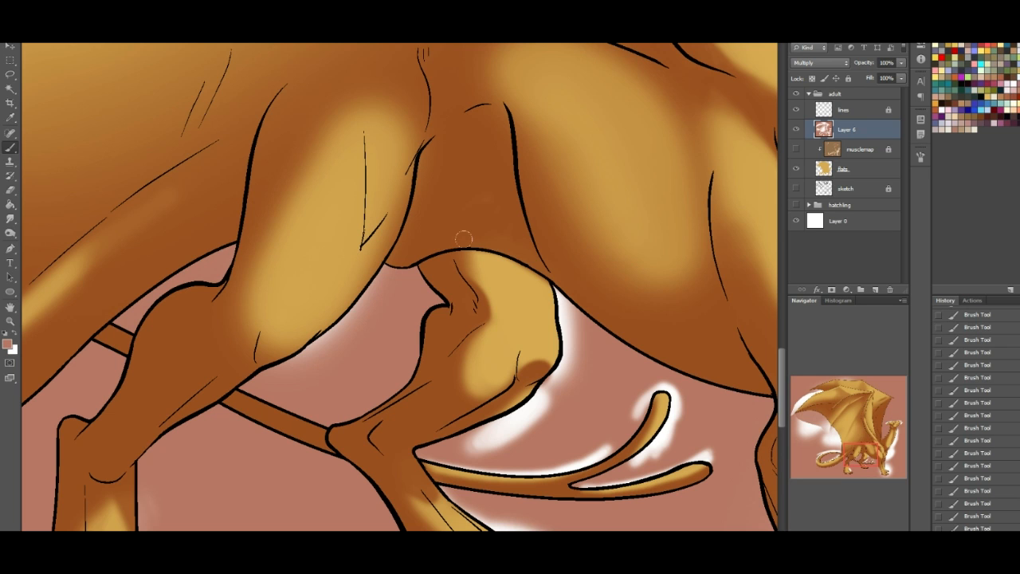
pyautogui.moveTo(444, 252)
pyautogui.mouseDown()
pyautogui.moveTo(559, 257)
pyautogui.moveTo(526, 240)
pyautogui.moveTo(459, 230)
pyautogui.moveTo(438, 244)
pyautogui.moveTo(440, 299)
pyautogui.mouseUp()
# - Highlight the far hind foot's toe knuckles and both edges of the leg just below the hock with white
pyautogui.moveTo(868, 454); pyautogui.dragTo(866, 459)
pyautogui.click(14, 335)
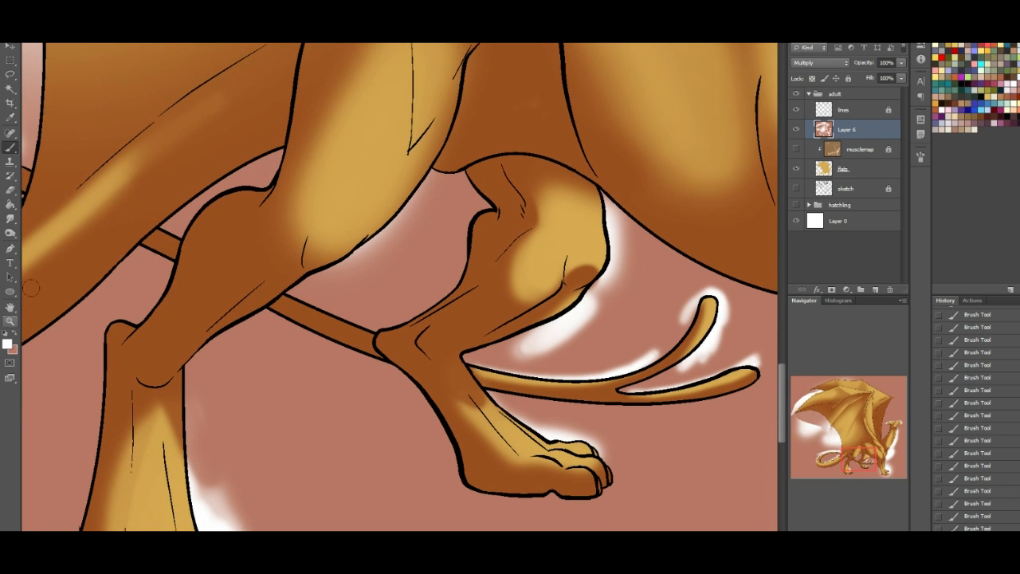
pyautogui.moveTo(861, 466); pyautogui.dragTo(864, 469)
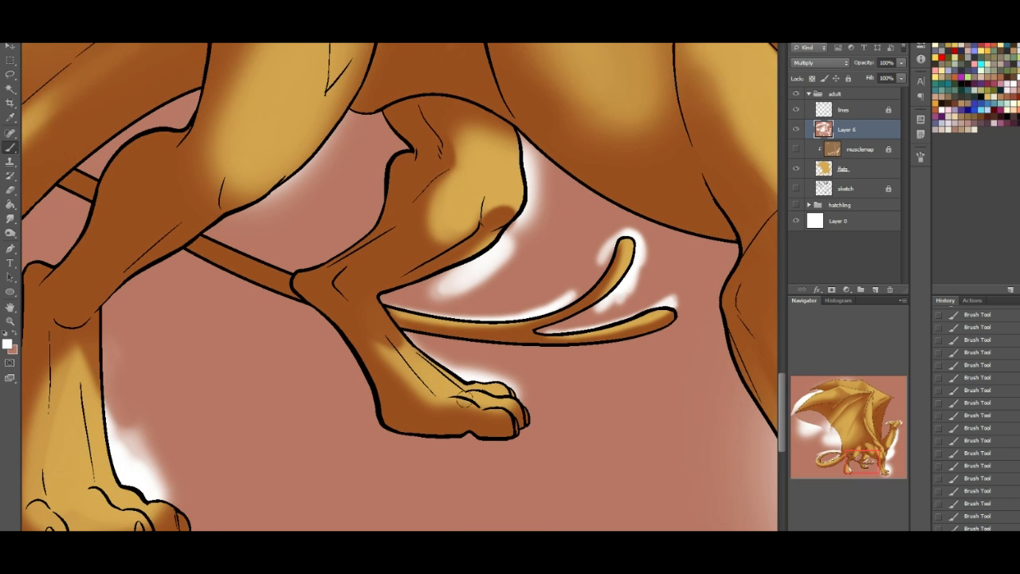
pyautogui.moveTo(467, 410)
pyautogui.mouseDown()
pyautogui.moveTo(502, 417)
pyautogui.moveTo(516, 409)
pyautogui.moveTo(470, 407)
pyautogui.mouseUp()
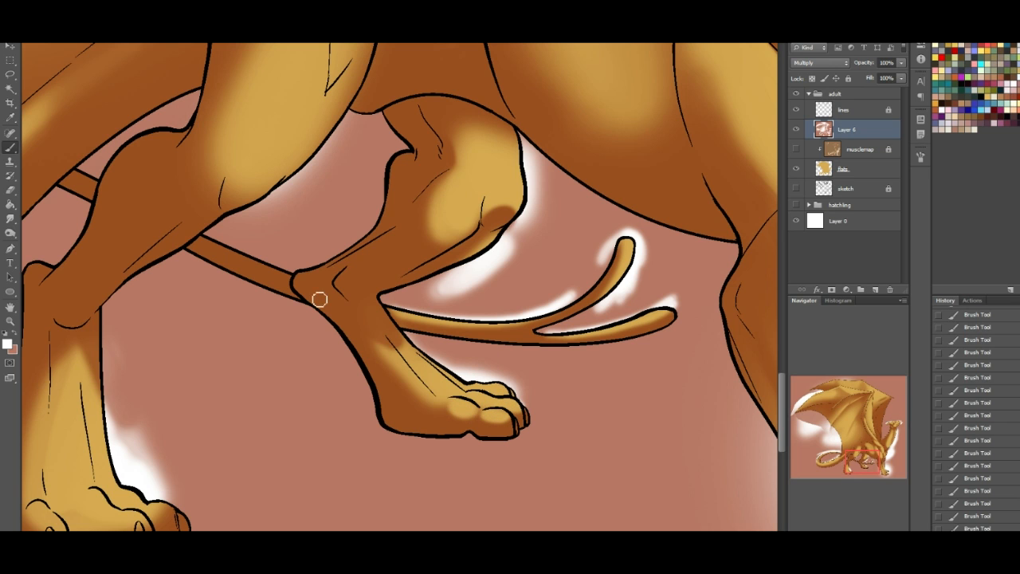
pyautogui.moveTo(344, 289)
pyautogui.mouseDown()
pyautogui.moveTo(394, 348)
pyautogui.moveTo(337, 278)
pyautogui.moveTo(386, 331)
pyautogui.mouseUp()
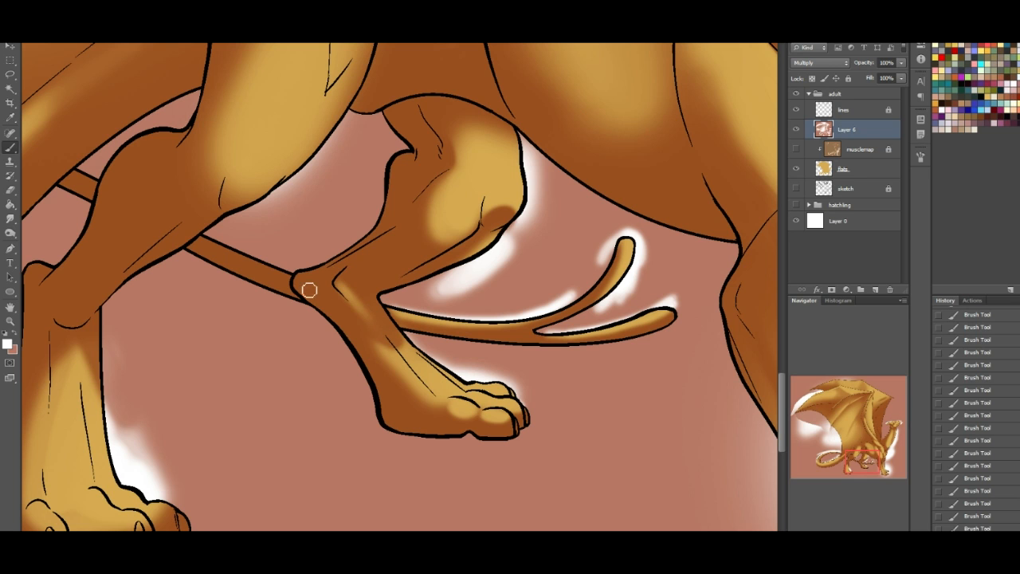
pyautogui.moveTo(298, 287); pyautogui.dragTo(360, 342)
# - Paint reddish-brown shadow grooves between the far hind foot's tendons and along its toes
pyautogui.click(16, 339)
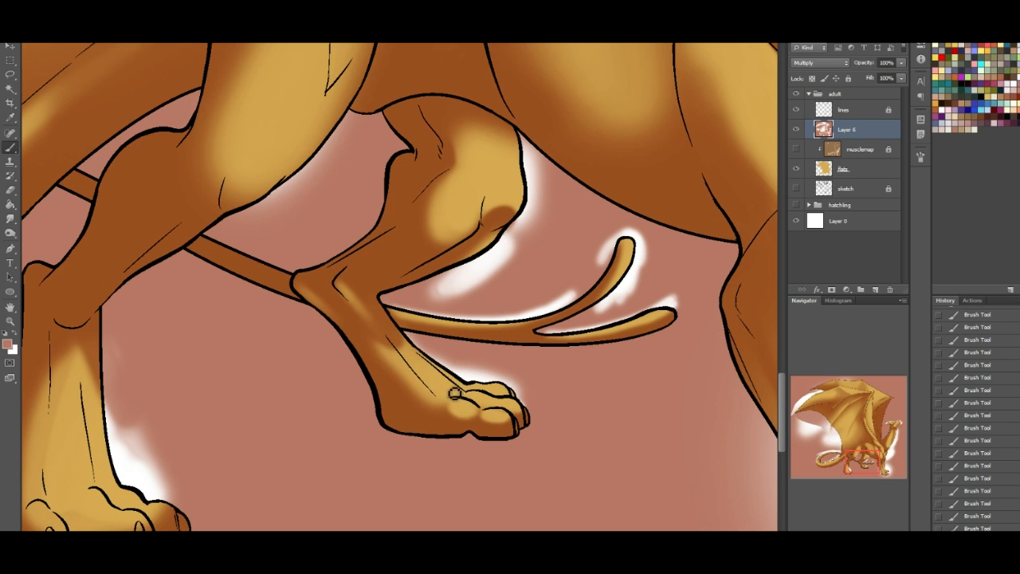
pyautogui.moveTo(448, 397); pyautogui.dragTo(421, 373)
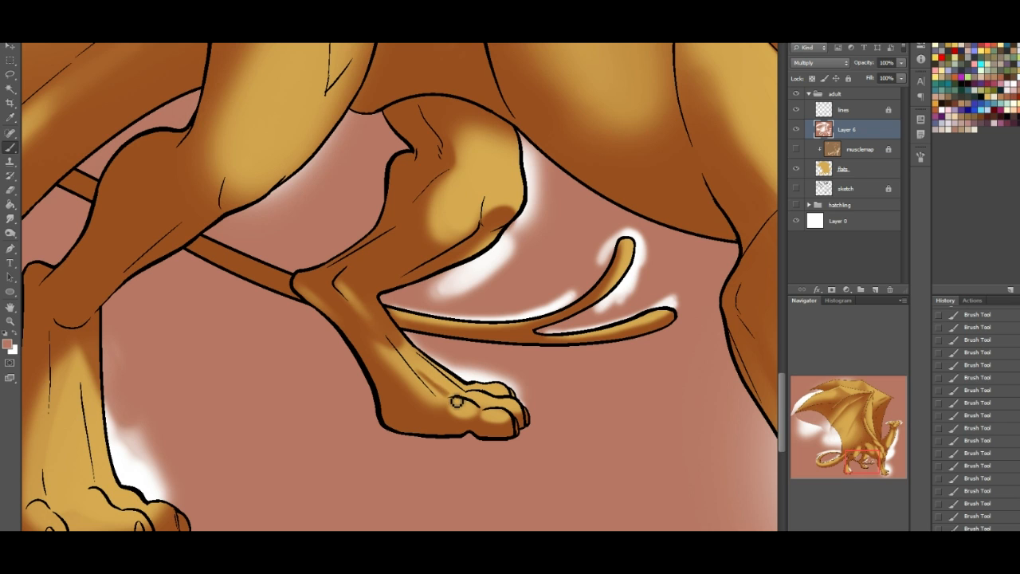
pyautogui.moveTo(471, 396)
pyautogui.mouseDown()
pyautogui.moveTo(485, 413)
pyautogui.moveTo(494, 397)
pyautogui.mouseUp()
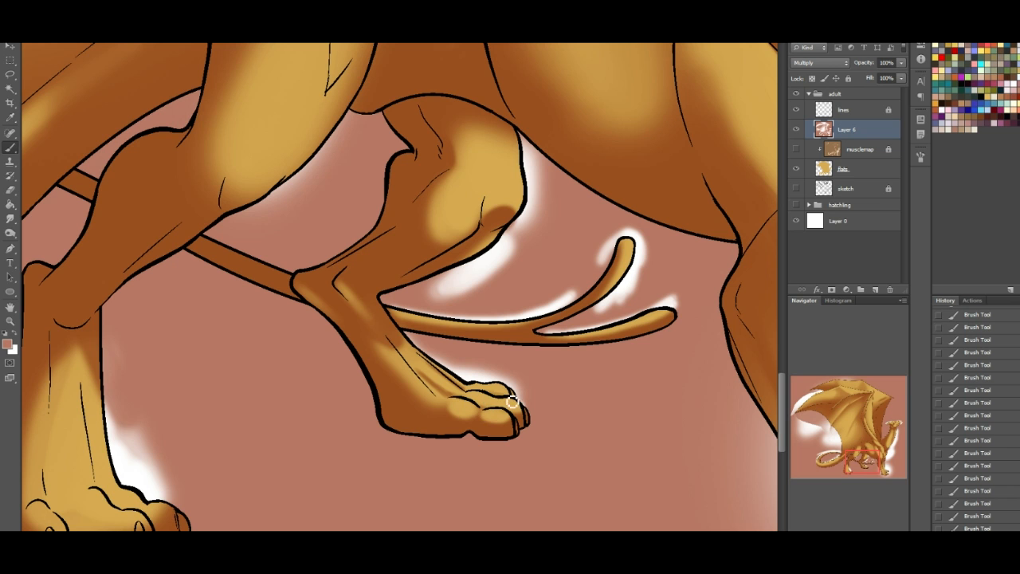
# - Highlight the near hind leg's shin, heel edge and lower thigh with white
pyautogui.moveTo(855, 462)
pyautogui.mouseDown()
pyautogui.moveTo(841, 459)
pyautogui.moveTo(869, 448)
pyautogui.moveTo(885, 468)
pyautogui.mouseUp()
pyautogui.click(15, 340)
pyautogui.moveTo(242, 210)
pyautogui.mouseDown()
pyautogui.moveTo(225, 235)
pyautogui.moveTo(215, 326)
pyautogui.moveTo(225, 212)
pyautogui.mouseUp()
pyautogui.moveTo(275, 248)
pyautogui.mouseDown()
pyautogui.moveTo(314, 182)
pyautogui.moveTo(263, 247)
pyautogui.moveTo(412, 155)
pyautogui.moveTo(487, 157)
pyautogui.mouseUp()
pyautogui.moveTo(853, 460); pyautogui.dragTo(850, 460)
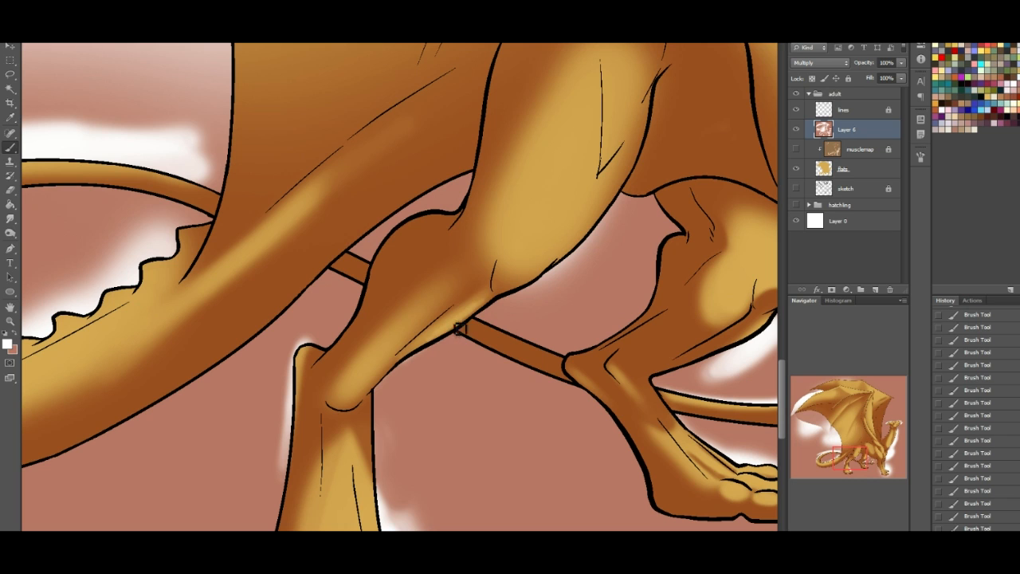
pyautogui.moveTo(431, 345); pyautogui.dragTo(498, 301)
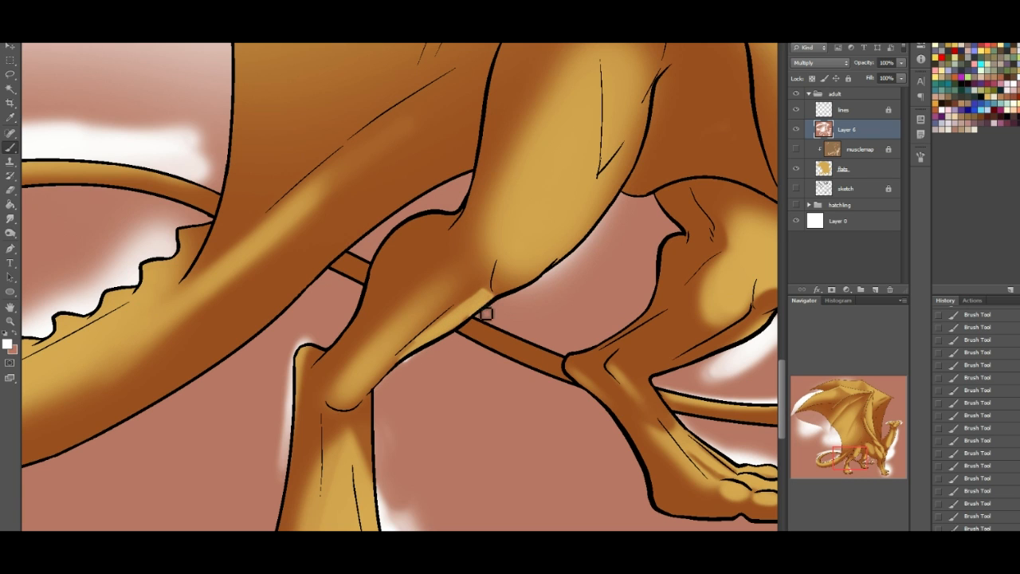
pyautogui.moveTo(426, 345); pyautogui.dragTo(406, 358)
pyautogui.moveTo(518, 266)
pyautogui.mouseDown()
pyautogui.moveTo(518, 276)
pyautogui.moveTo(512, 264)
pyautogui.moveTo(536, 241)
pyautogui.mouseUp()
# - Paint shadow grooves between the near hind foot's toes and tendons, and soften their edges with white
pyautogui.moveTo(871, 456); pyautogui.dragTo(847, 469)
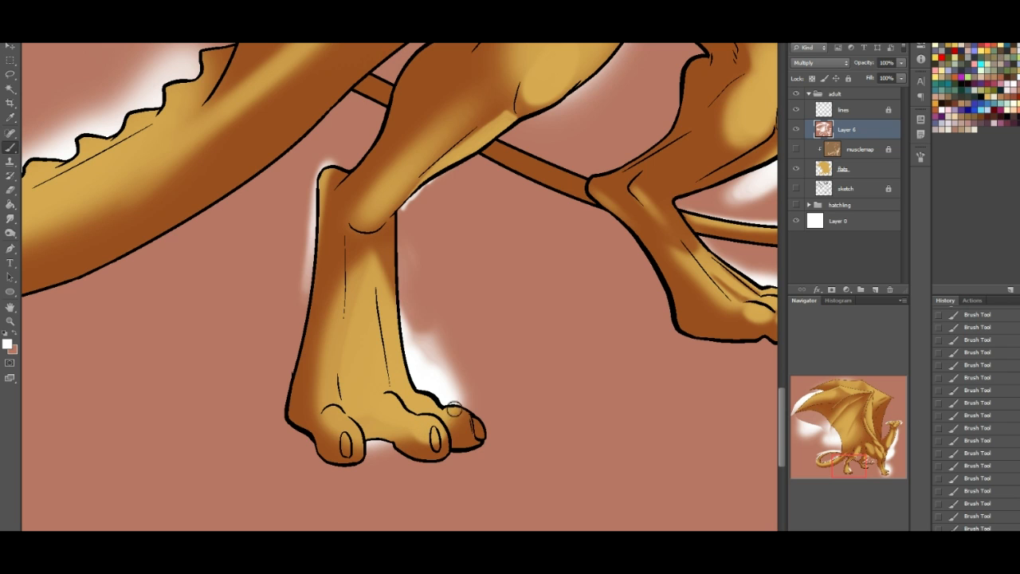
pyautogui.click(16, 334)
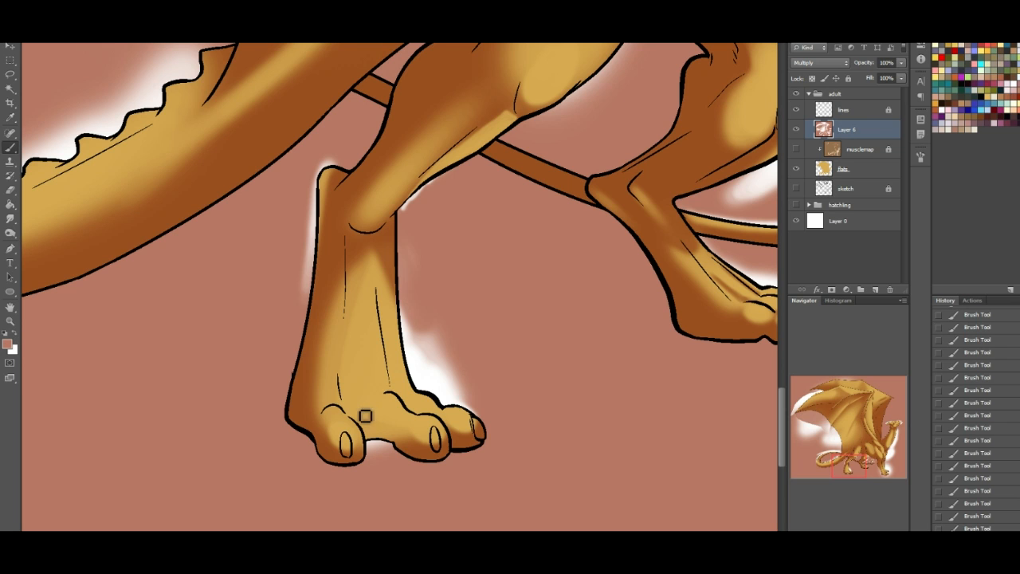
pyautogui.moveTo(358, 402)
pyautogui.mouseDown()
pyautogui.moveTo(403, 428)
pyautogui.moveTo(359, 406)
pyautogui.moveTo(356, 418)
pyautogui.moveTo(359, 410)
pyautogui.moveTo(387, 426)
pyautogui.moveTo(364, 407)
pyautogui.moveTo(382, 449)
pyautogui.mouseUp()
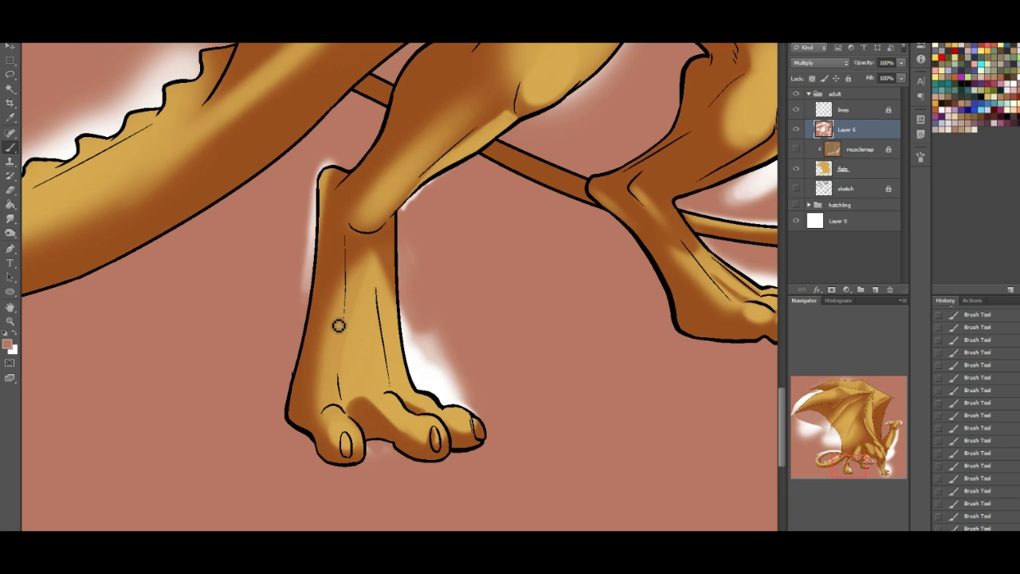
pyautogui.moveTo(352, 408)
pyautogui.mouseDown()
pyautogui.moveTo(347, 368)
pyautogui.moveTo(350, 409)
pyautogui.moveTo(363, 391)
pyautogui.moveTo(353, 372)
pyautogui.moveTo(360, 415)
pyautogui.moveTo(396, 377)
pyautogui.mouseUp()
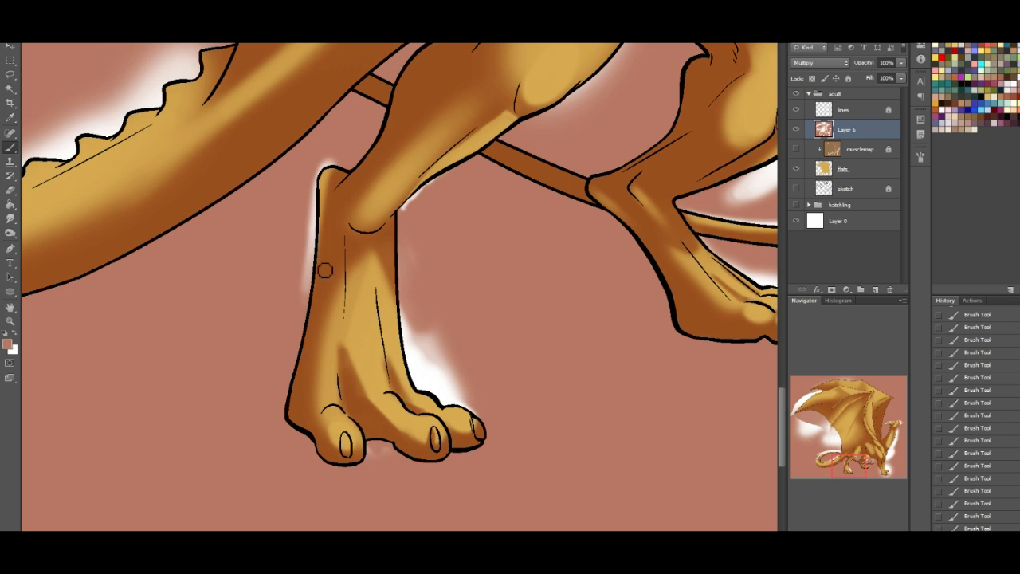
pyautogui.click(15, 338)
pyautogui.moveTo(349, 376)
pyautogui.mouseDown()
pyautogui.moveTo(347, 342)
pyautogui.moveTo(345, 379)
pyautogui.moveTo(357, 342)
pyautogui.moveTo(361, 362)
pyautogui.moveTo(349, 348)
pyautogui.moveTo(383, 416)
pyautogui.mouseUp()
pyautogui.moveTo(385, 372)
pyautogui.mouseDown()
pyautogui.moveTo(400, 368)
pyautogui.moveTo(407, 386)
pyautogui.mouseUp()
pyautogui.moveTo(357, 339)
pyautogui.mouseDown()
pyautogui.moveTo(344, 353)
pyautogui.moveTo(349, 340)
pyautogui.mouseUp()
pyautogui.moveTo(372, 278); pyautogui.dragTo(352, 313)
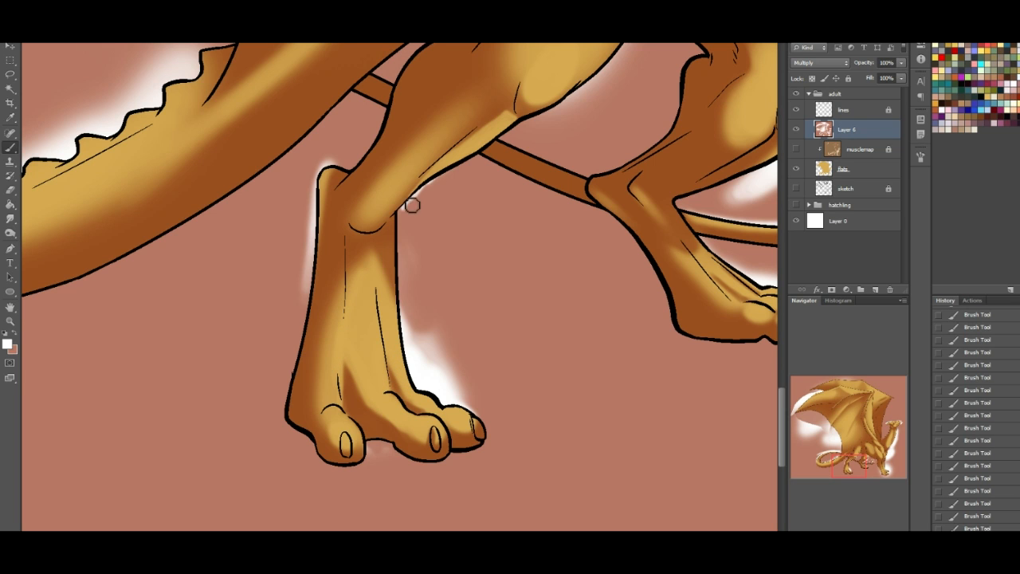
# - Extend the reddish-brown shadow below the near hind leg's ankle down to the middle of the foot's upright section
pyautogui.rightClick(673, 272)
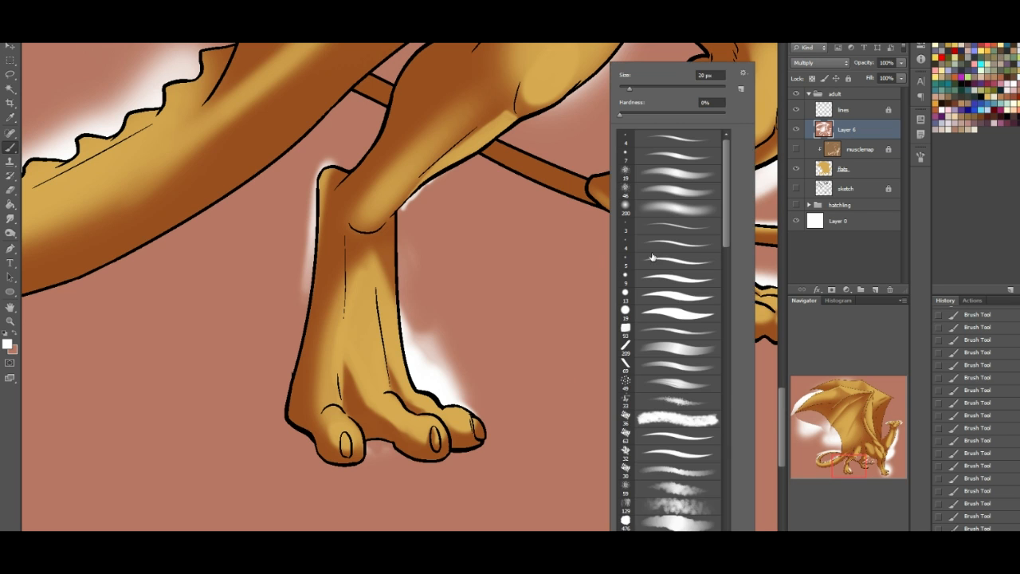
pyautogui.click(808, 430)
pyautogui.moveTo(816, 434); pyautogui.dragTo(855, 469)
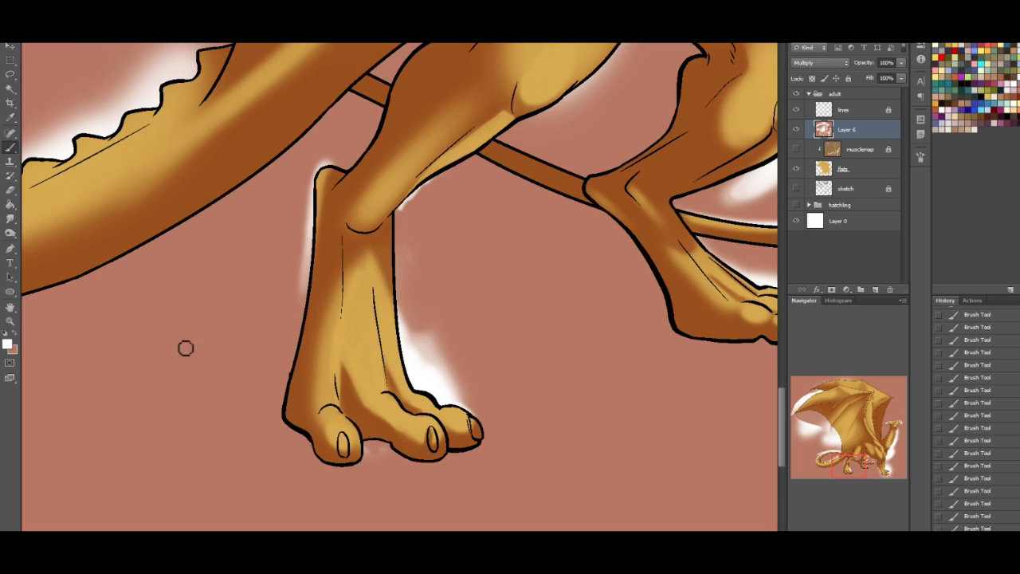
pyautogui.click(17, 337)
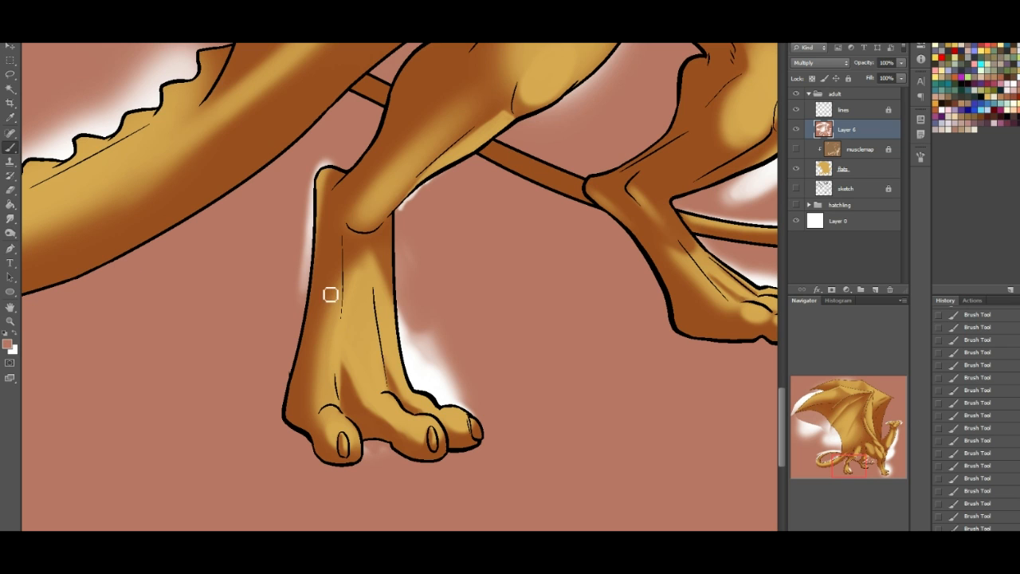
pyautogui.moveTo(353, 255)
pyautogui.mouseDown()
pyautogui.moveTo(365, 285)
pyautogui.moveTo(358, 237)
pyautogui.moveTo(340, 283)
pyautogui.mouseUp()
pyautogui.moveTo(375, 328); pyautogui.dragTo(385, 448)
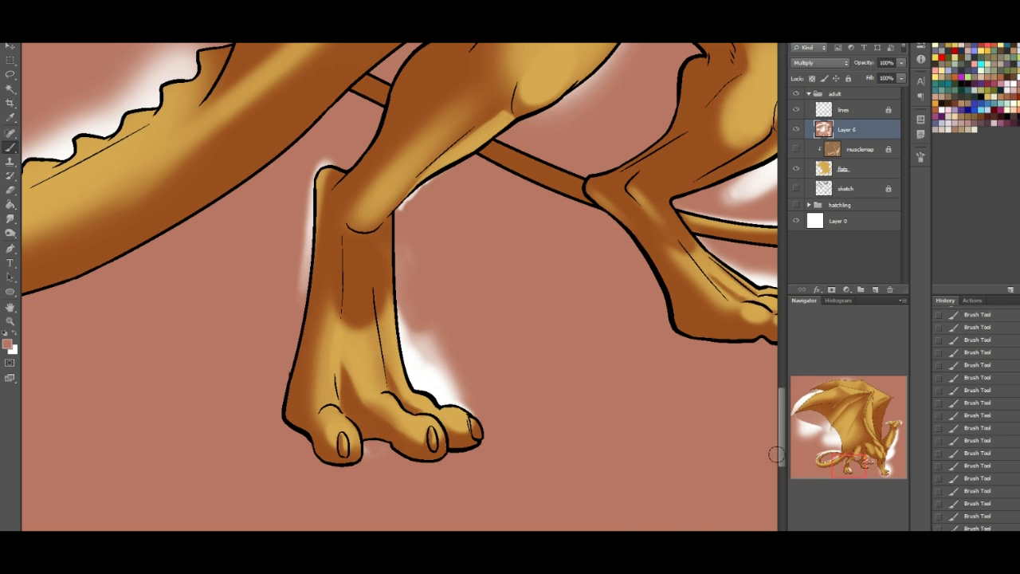
# - Choose a small soft round brush tip for shading the tail's ridge
pyautogui.moveTo(854, 465); pyautogui.dragTo(831, 459)
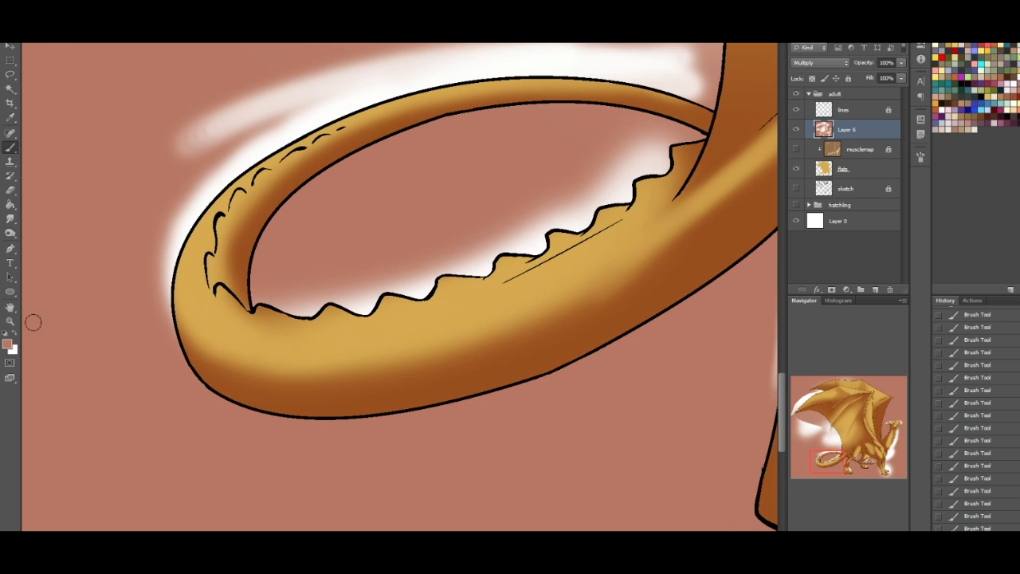
pyautogui.rightClick(40, 91)
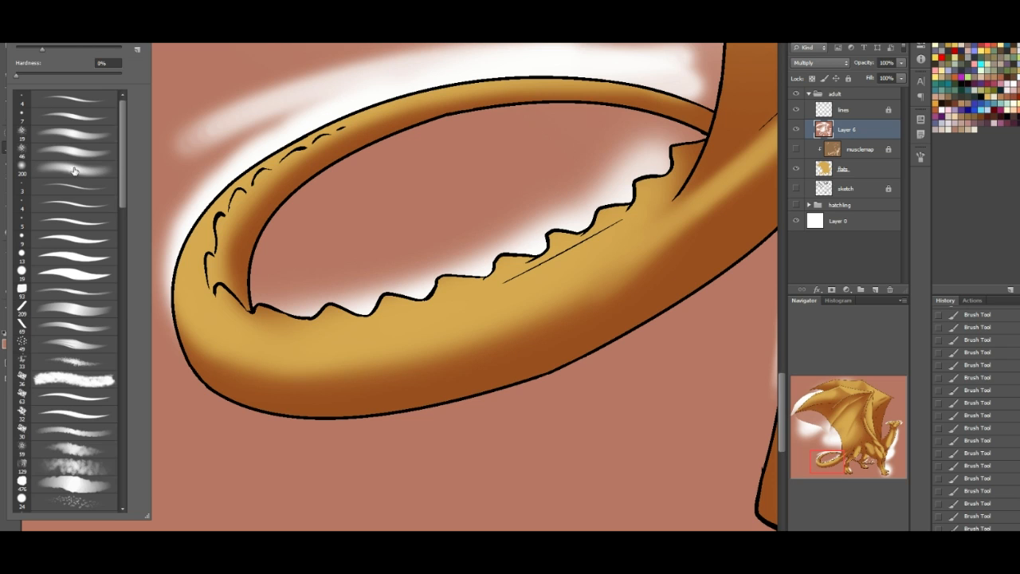
pyautogui.click(53, 116)
pyautogui.click(408, 88)
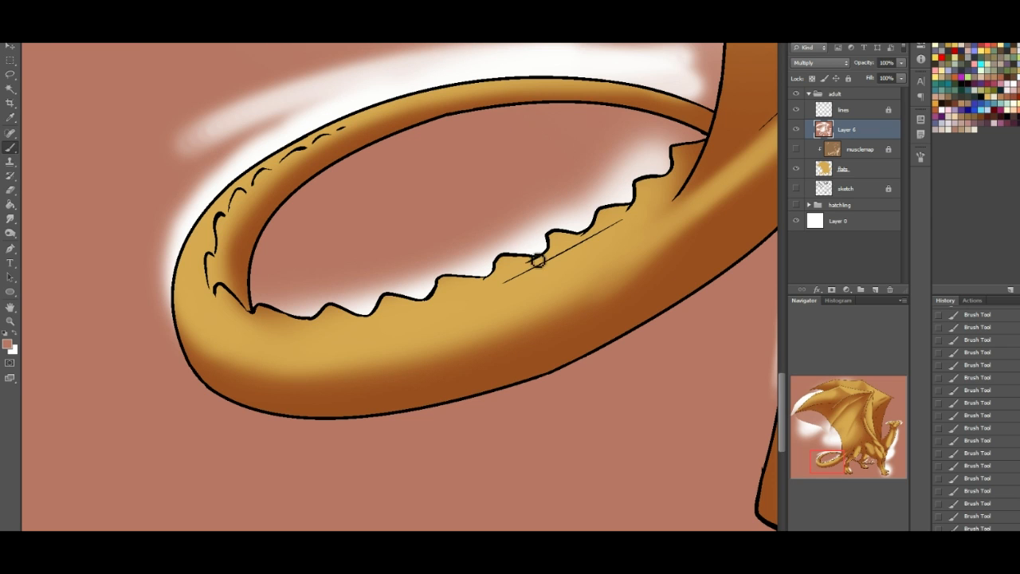
# - Paint small reddish-brown shadows into the notches of the scalloped ridge along the tail's near section
pyautogui.moveTo(541, 243); pyautogui.dragTo(546, 252)
pyautogui.moveTo(592, 218); pyautogui.dragTo(597, 227)
pyautogui.moveTo(628, 191); pyautogui.dragTo(638, 204)
pyautogui.moveTo(664, 153)
pyautogui.mouseDown()
pyautogui.moveTo(675, 171)
pyautogui.moveTo(668, 157)
pyautogui.mouseUp()
pyautogui.moveTo(420, 287); pyautogui.dragTo(430, 288)
pyautogui.moveTo(478, 263); pyautogui.dragTo(483, 268)
pyautogui.moveTo(367, 298); pyautogui.dragTo(375, 311)
pyautogui.moveTo(311, 299); pyautogui.dragTo(316, 323)
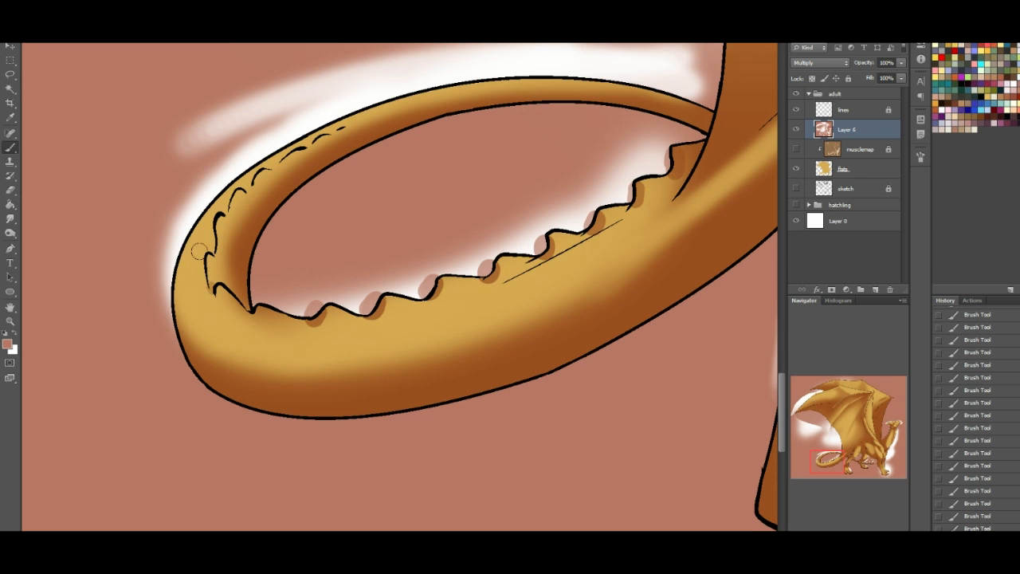
# - Highlight the tail just below the ridge's far end and the wing membrane's rear edge above the tail with white
pyautogui.click(12, 338)
pyautogui.moveTo(266, 314); pyautogui.dragTo(289, 323)
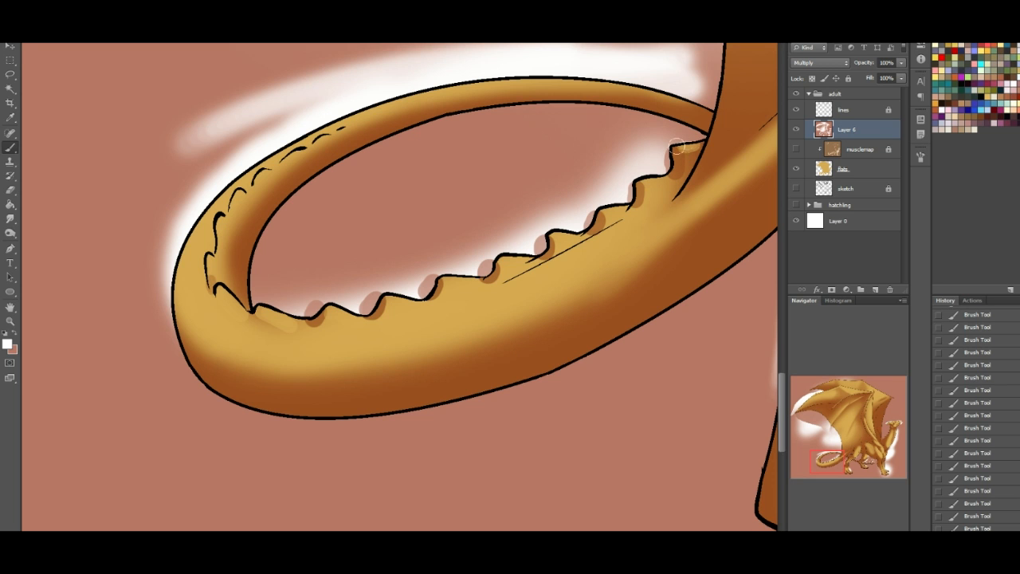
pyautogui.moveTo(850, 456); pyautogui.dragTo(858, 448)
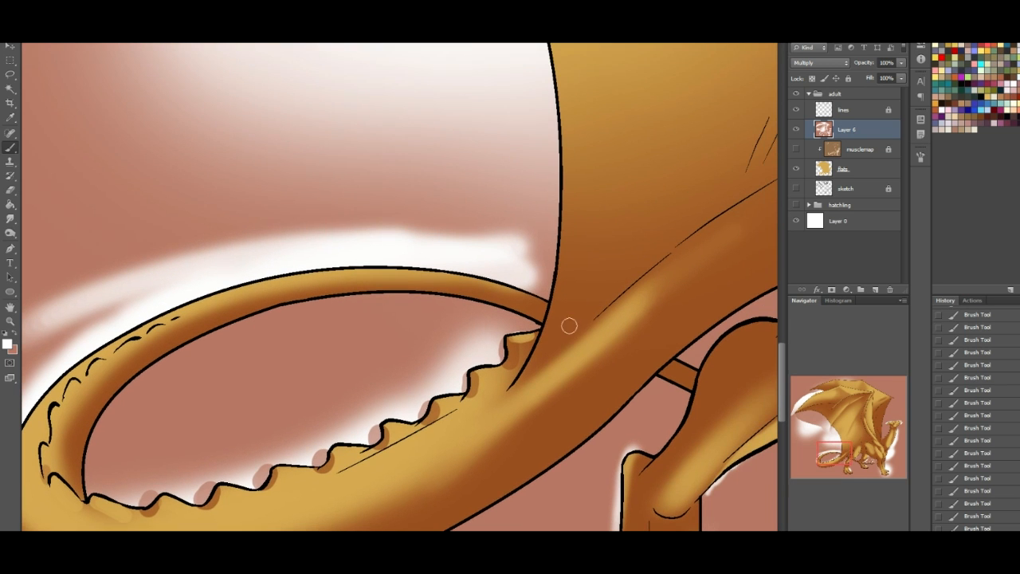
pyautogui.moveTo(568, 223)
pyautogui.mouseDown()
pyautogui.moveTo(541, 347)
pyautogui.moveTo(551, 321)
pyautogui.mouseUp()
pyautogui.moveTo(513, 393); pyautogui.dragTo(561, 275)
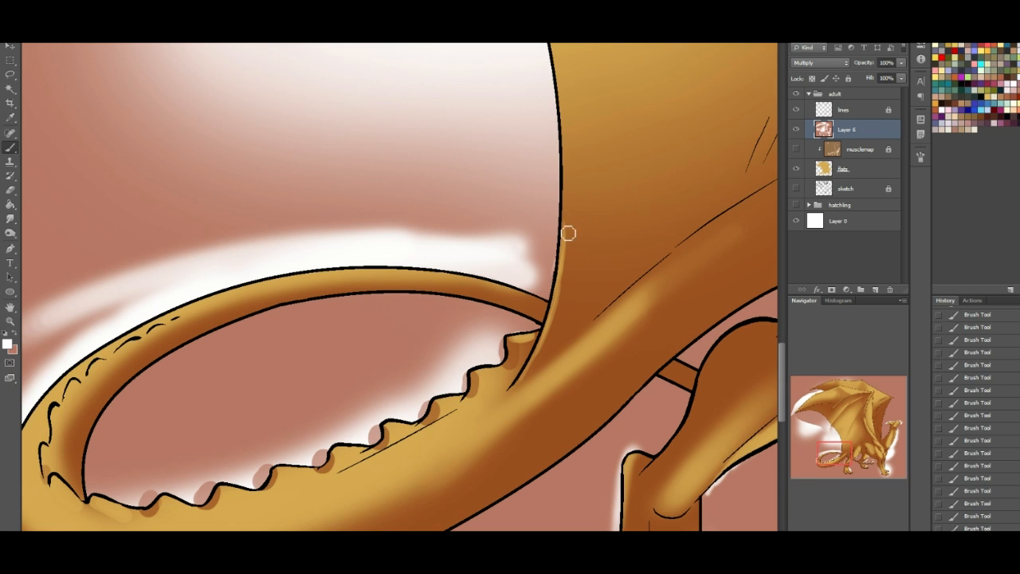
pyautogui.moveTo(566, 226)
pyautogui.mouseDown()
pyautogui.moveTo(569, 196)
pyautogui.moveTo(567, 235)
pyautogui.mouseUp()
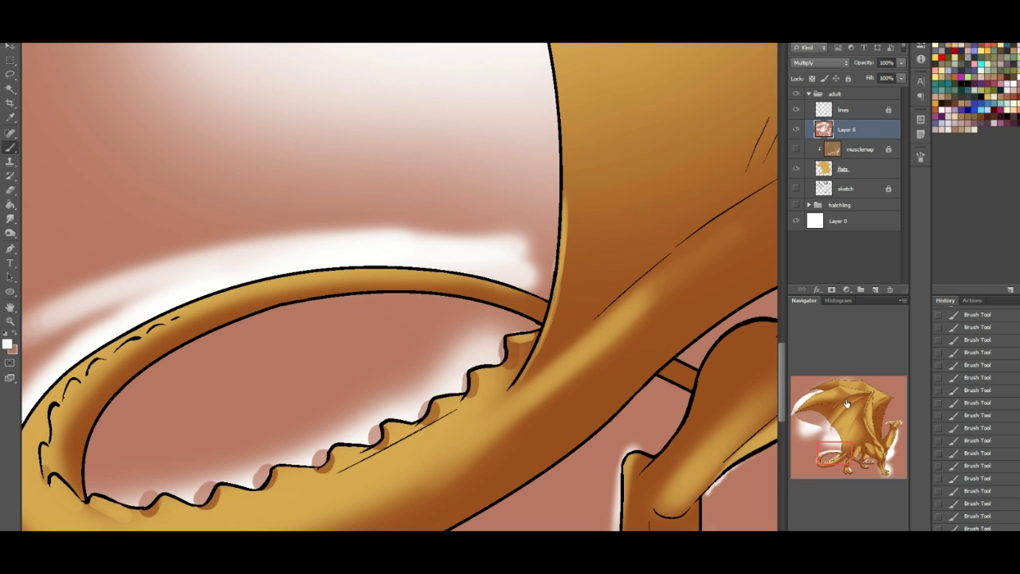
# - Shade the ridge spikes around the tail's bend with reddish-brown, and highlight the upper edge of the tail's far section with white
pyautogui.moveTo(833, 445); pyautogui.dragTo(824, 442)
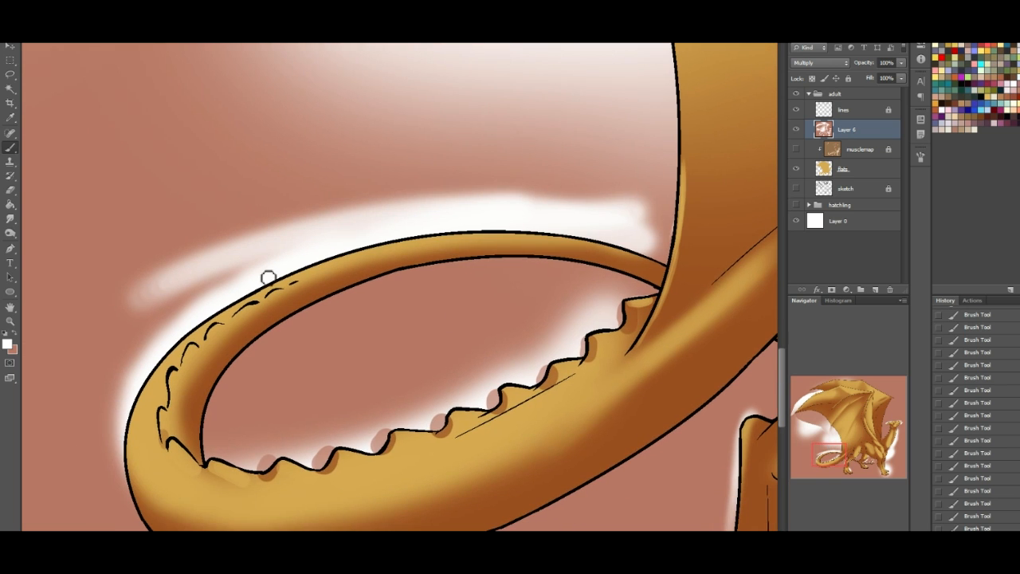
pyautogui.click(16, 340)
pyautogui.moveTo(173, 410)
pyautogui.mouseDown()
pyautogui.moveTo(189, 352)
pyautogui.moveTo(211, 339)
pyautogui.mouseUp()
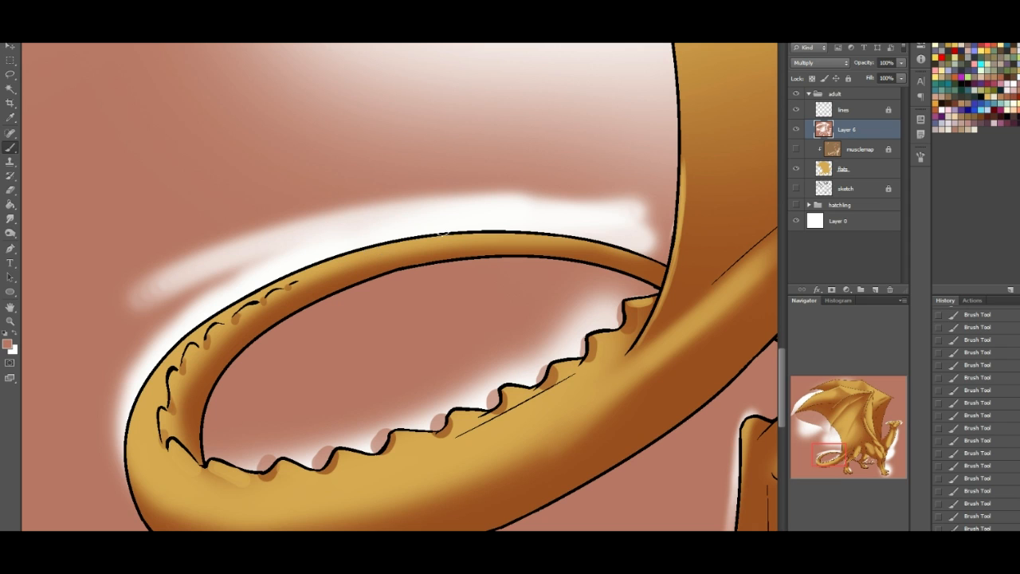
pyautogui.click(16, 335)
pyautogui.moveTo(503, 228)
pyautogui.mouseDown()
pyautogui.moveTo(406, 235)
pyautogui.moveTo(539, 228)
pyautogui.mouseUp()
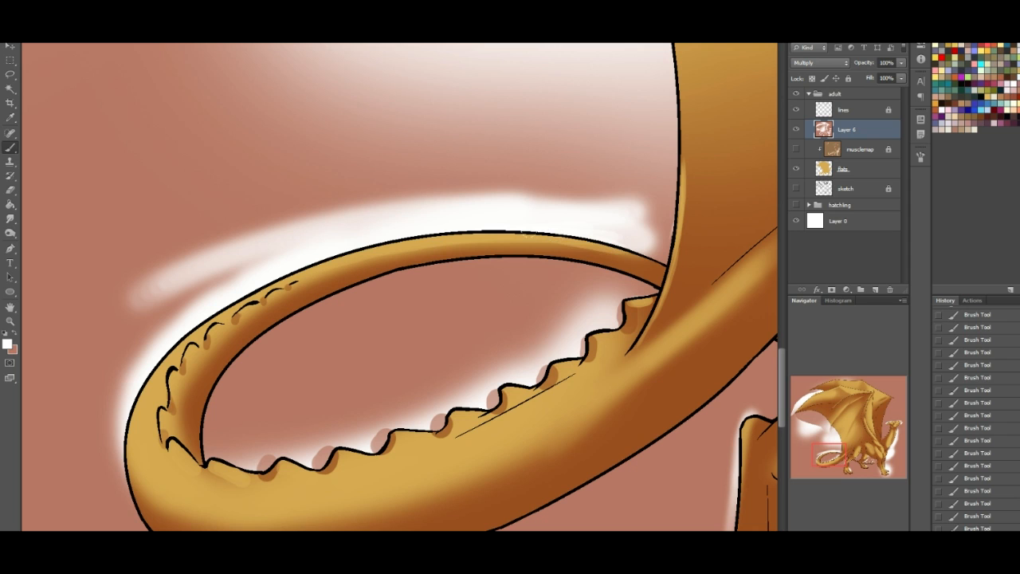
pyautogui.moveTo(612, 252); pyautogui.dragTo(664, 266)
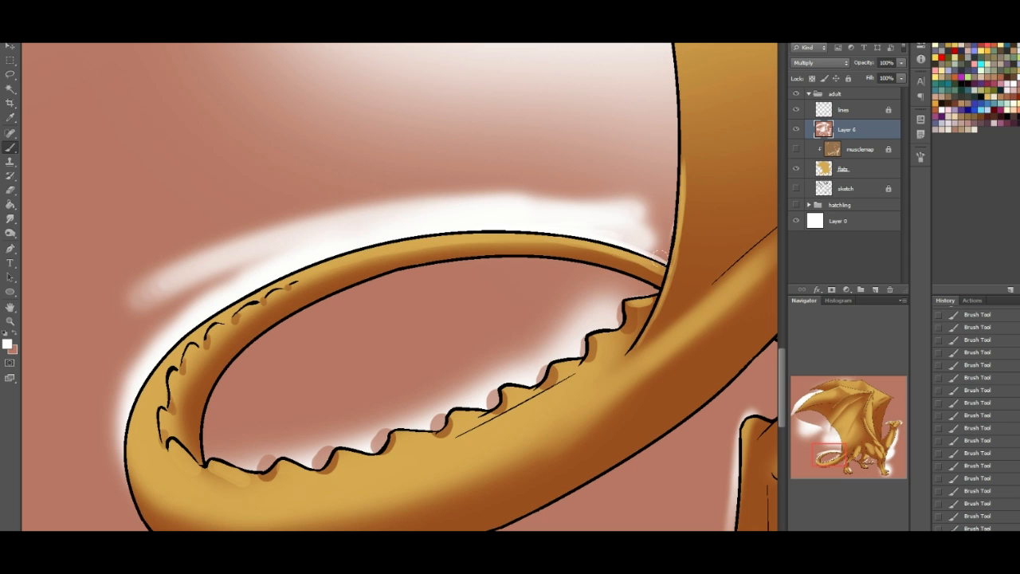
# - Dab white scale-like highlights along the light-shadow boundary of the tail from its bend toward its base
pyautogui.moveTo(844, 456); pyautogui.dragTo(843, 463)
pyautogui.moveTo(310, 379); pyautogui.dragTo(303, 368)
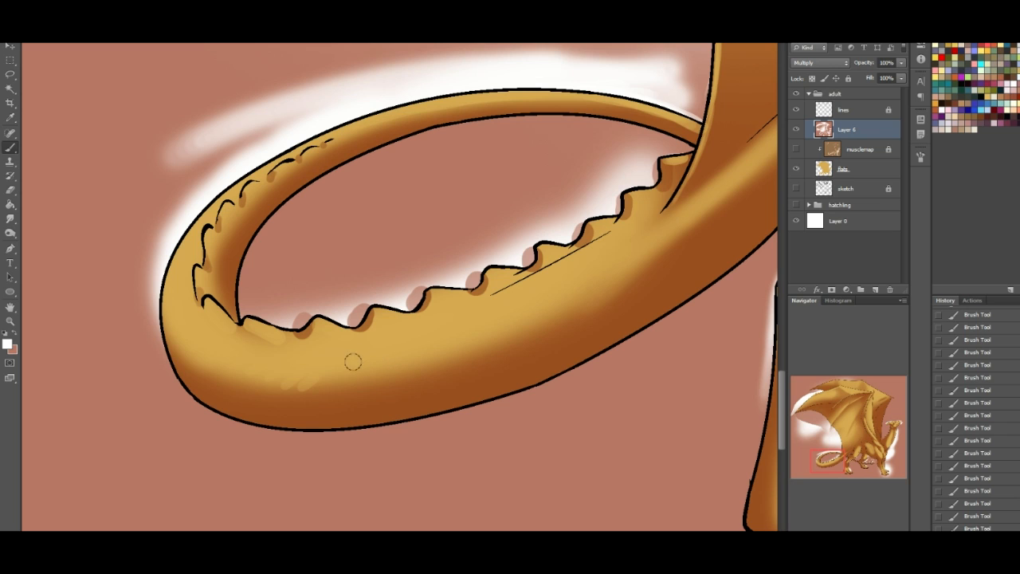
pyautogui.moveTo(332, 369); pyautogui.dragTo(374, 358)
pyautogui.moveTo(258, 366); pyautogui.dragTo(215, 364)
pyautogui.moveTo(810, 462)
pyautogui.mouseDown()
pyautogui.moveTo(848, 456)
pyautogui.moveTo(829, 459)
pyautogui.mouseUp()
pyautogui.moveTo(243, 347); pyautogui.dragTo(362, 279)
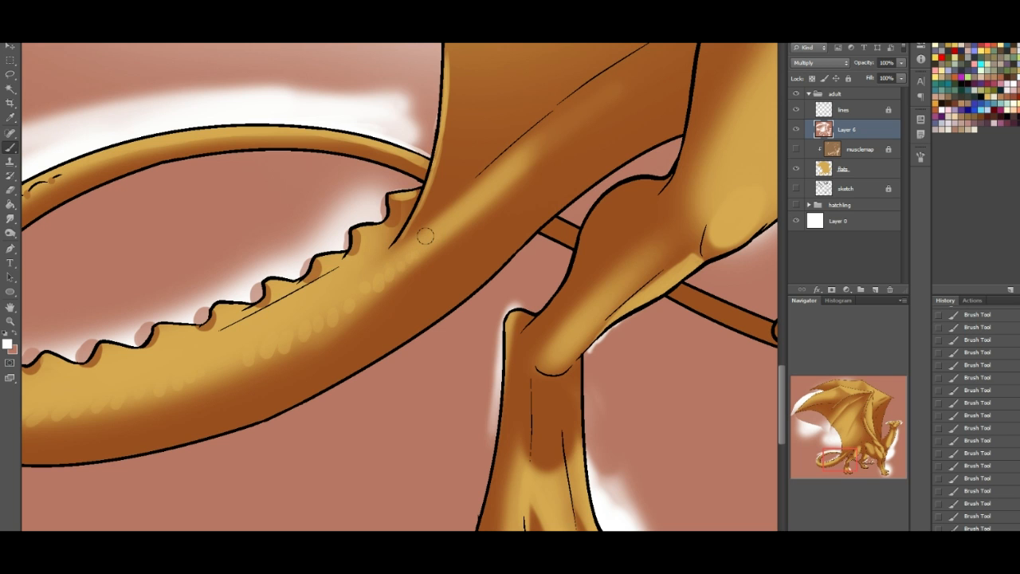
# - Dab white scale-like highlights along the near hind thigh's rear edge and over the flank's lit area
pyautogui.moveTo(843, 453); pyautogui.dragTo(862, 405)
pyautogui.moveTo(550, 338); pyautogui.dragTo(571, 332)
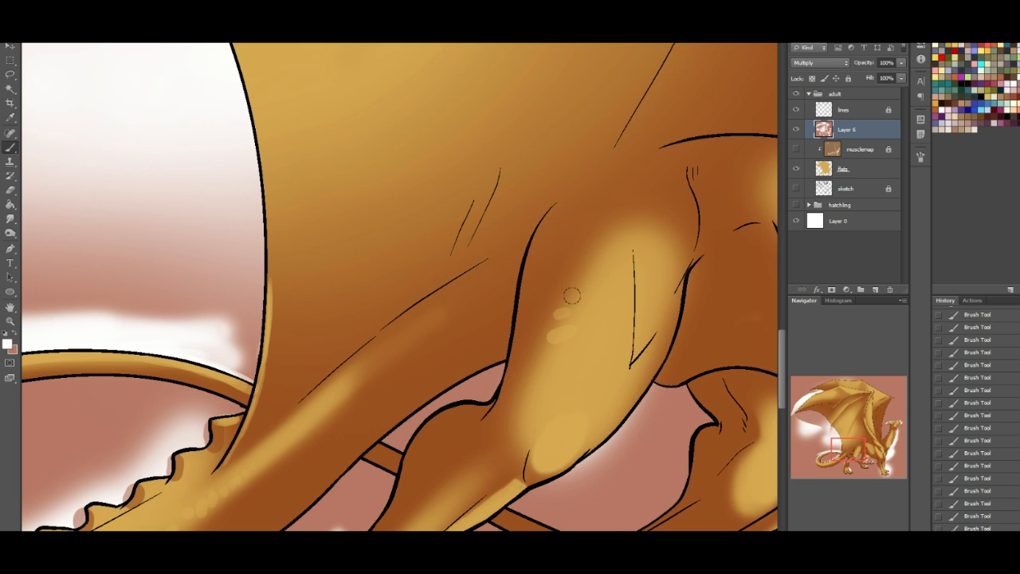
pyautogui.moveTo(624, 248); pyautogui.dragTo(625, 227)
pyautogui.moveTo(867, 440)
pyautogui.mouseDown()
pyautogui.moveTo(859, 448)
pyautogui.moveTo(873, 459)
pyautogui.moveTo(900, 454)
pyautogui.moveTo(889, 452)
pyautogui.mouseUp()
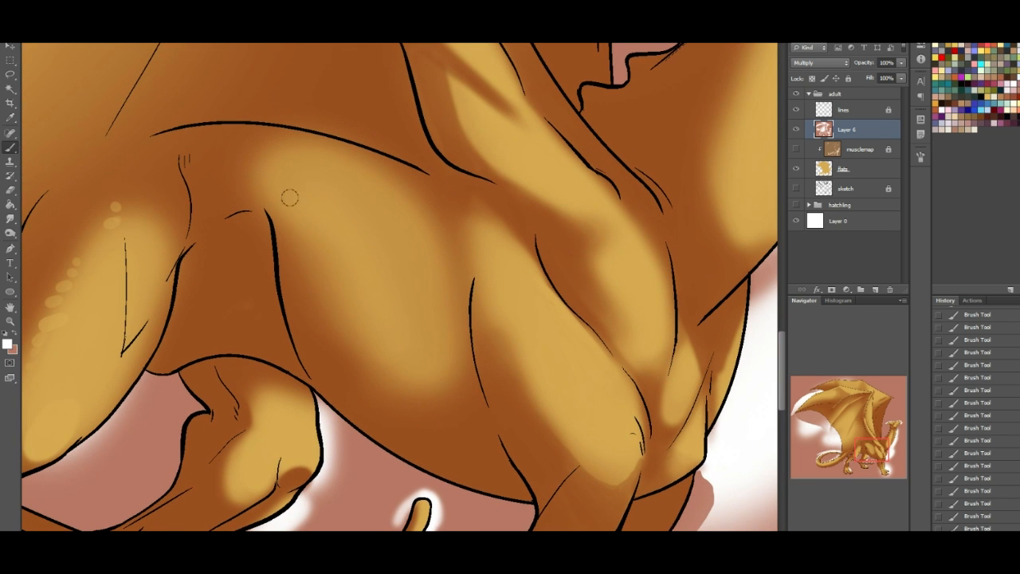
pyautogui.moveTo(316, 264)
pyautogui.mouseDown()
pyautogui.moveTo(324, 279)
pyautogui.moveTo(335, 271)
pyautogui.moveTo(328, 281)
pyautogui.moveTo(334, 241)
pyautogui.mouseUp()
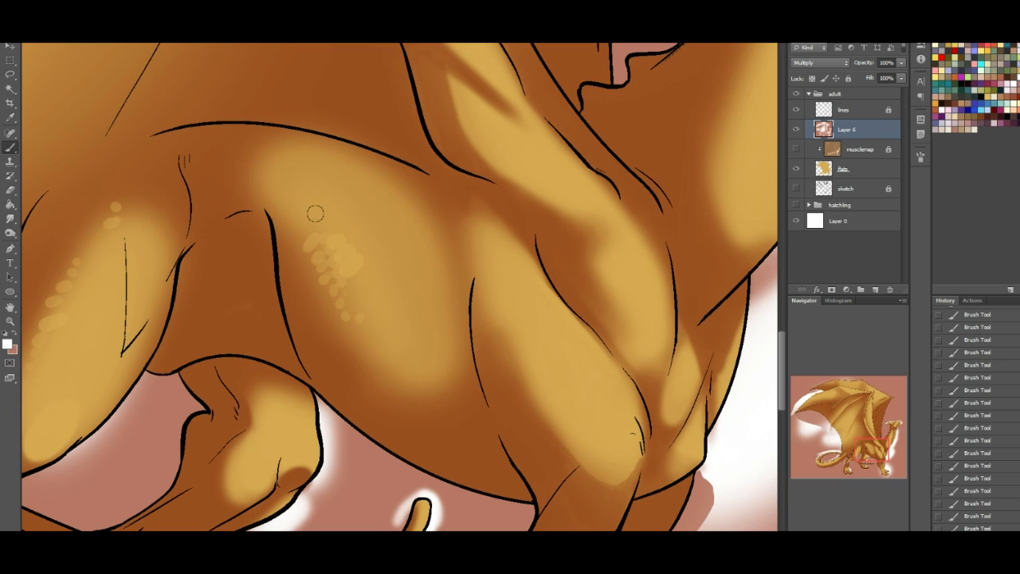
pyautogui.moveTo(367, 277); pyautogui.dragTo(379, 313)
# - Brighten the flank's lit area with soft white, and define its front and lower edges with reddish-brown shadow behind the shoulder
pyautogui.rightClick(59, 81)
pyautogui.click(74, 164)
pyautogui.press('Return')
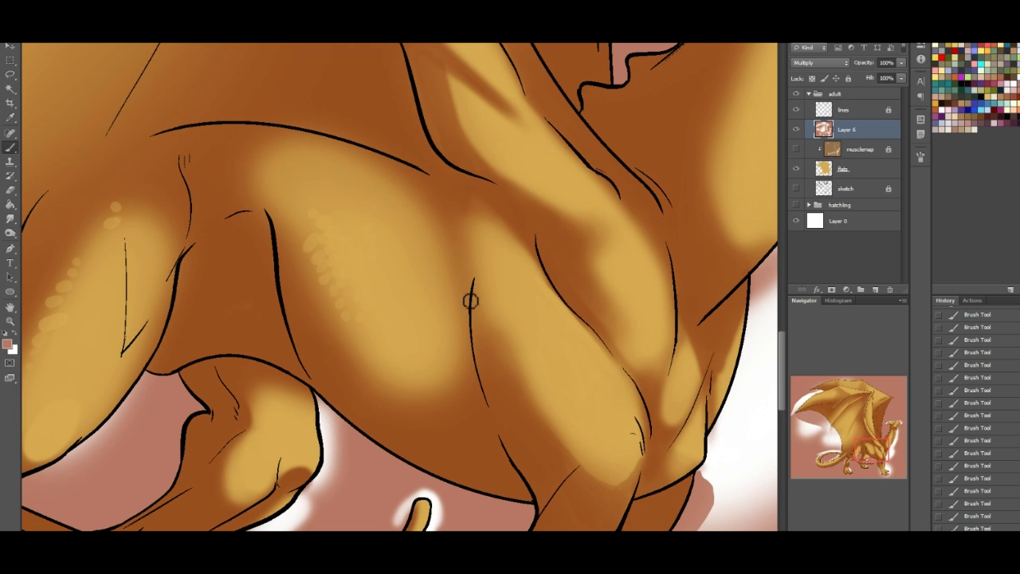
pyautogui.moveTo(473, 291); pyautogui.dragTo(470, 338)
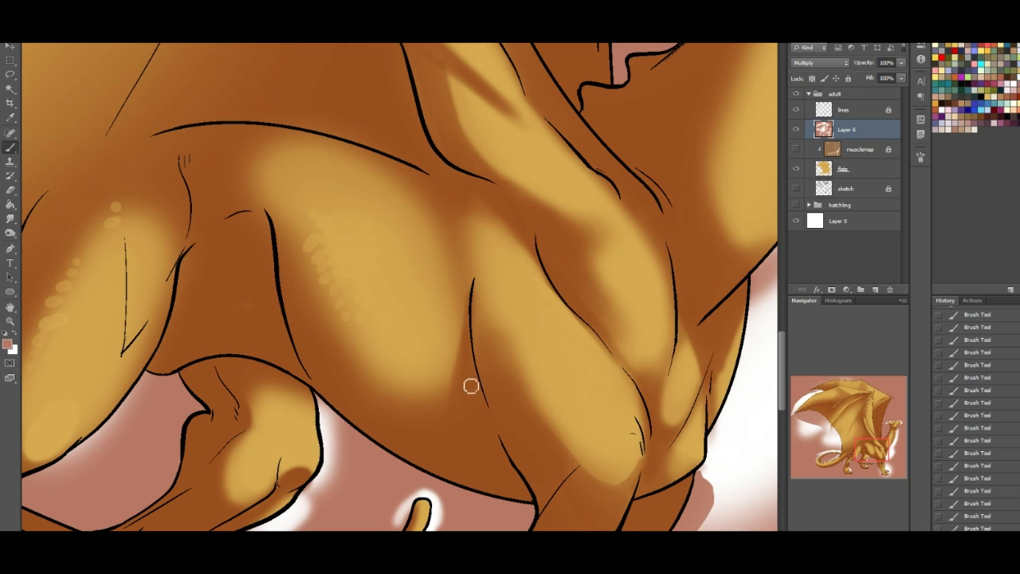
pyautogui.moveTo(419, 400)
pyautogui.mouseDown()
pyautogui.moveTo(470, 355)
pyautogui.moveTo(443, 359)
pyautogui.mouseUp()
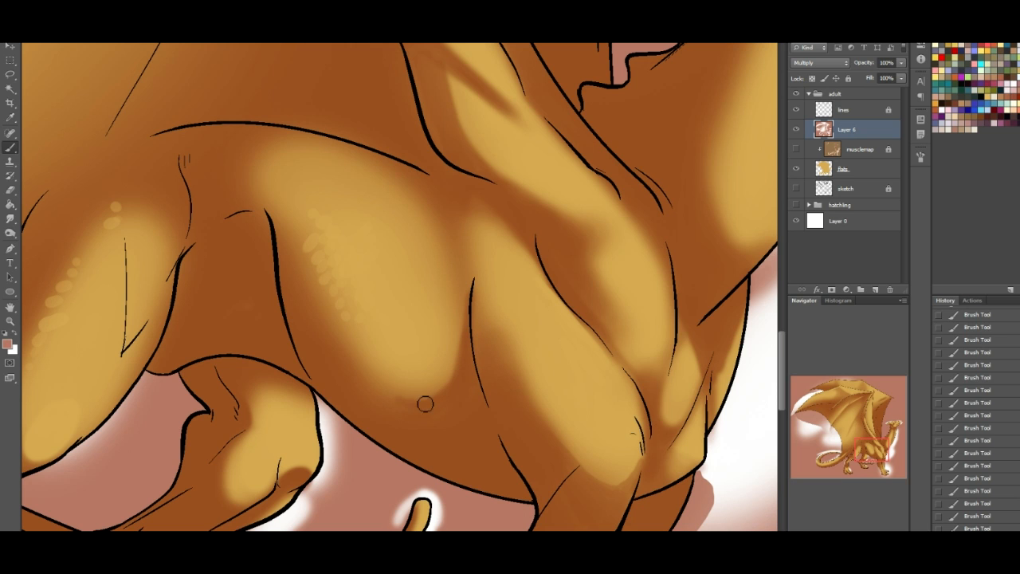
pyautogui.moveTo(457, 314); pyautogui.dragTo(455, 355)
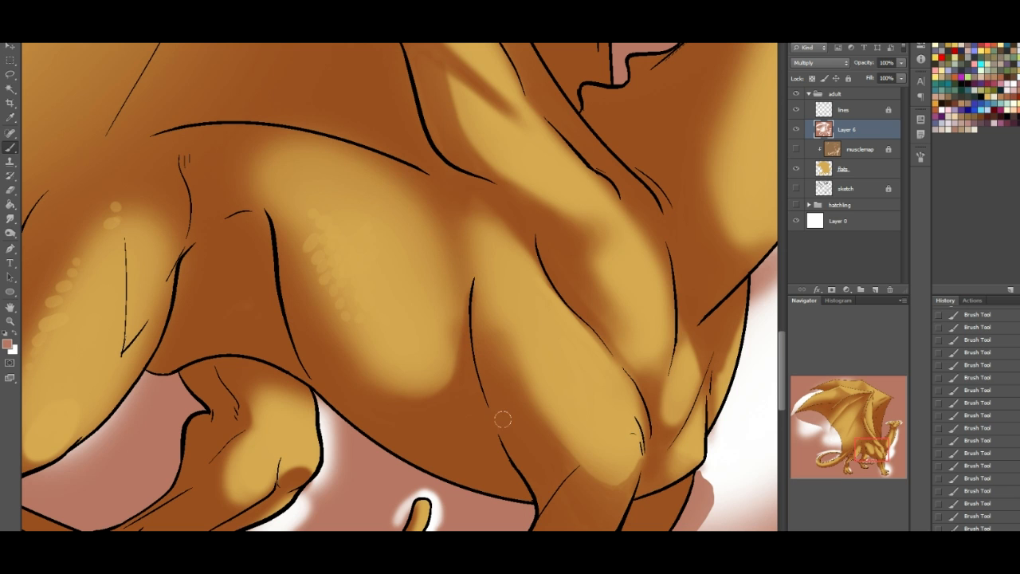
# - Paint a soft white highlight on the far wing membrane's outer edge below the wing tip
pyautogui.moveTo(875, 453); pyautogui.dragTo(842, 385)
pyautogui.click(877, 454)
pyautogui.moveTo(872, 419); pyautogui.dragTo(872, 416)
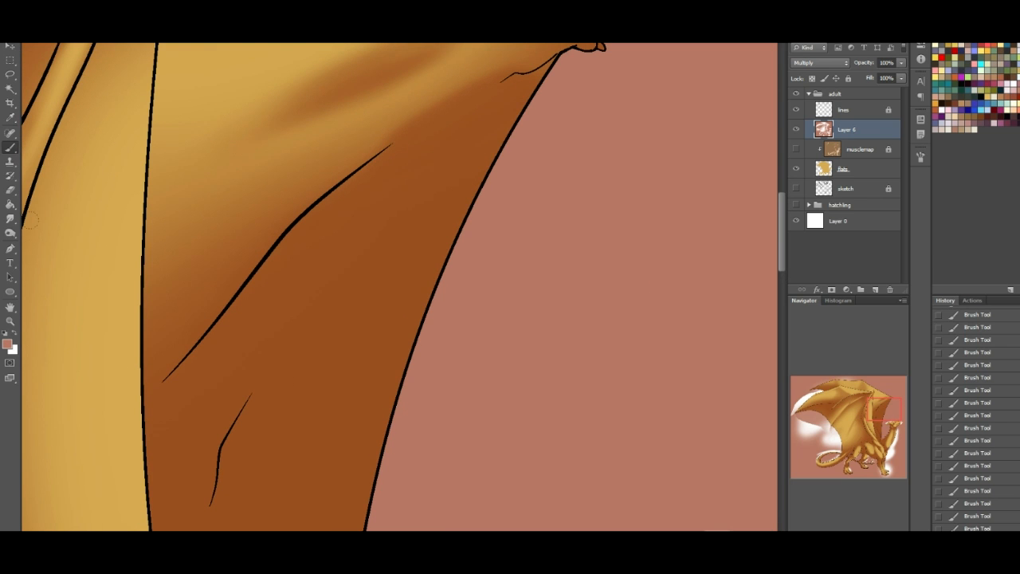
pyautogui.click(14, 335)
pyautogui.moveTo(546, 172)
pyautogui.mouseDown()
pyautogui.moveTo(455, 291)
pyautogui.moveTo(407, 423)
pyautogui.moveTo(514, 239)
pyautogui.mouseUp()
# - Shade a hollow along the snout between the eye and mouth with reddish-brown, and soften its edge with white
pyautogui.moveTo(867, 413); pyautogui.dragTo(907, 440)
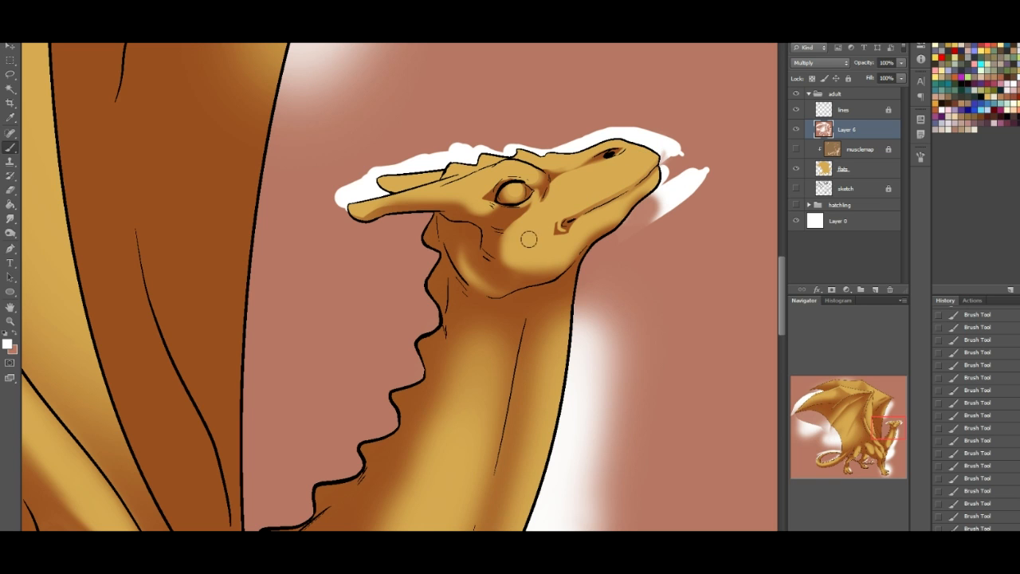
pyautogui.click(16, 335)
pyautogui.moveTo(589, 183)
pyautogui.mouseDown()
pyautogui.moveTo(542, 210)
pyautogui.moveTo(615, 170)
pyautogui.moveTo(578, 191)
pyautogui.mouseUp()
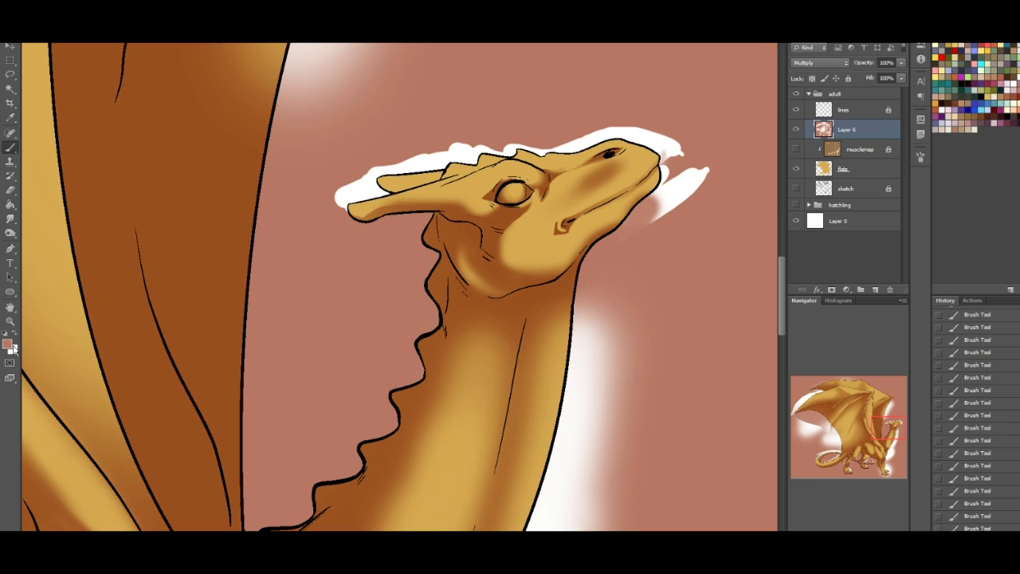
pyautogui.click(13, 344)
pyautogui.moveTo(586, 180); pyautogui.dragTo(559, 202)
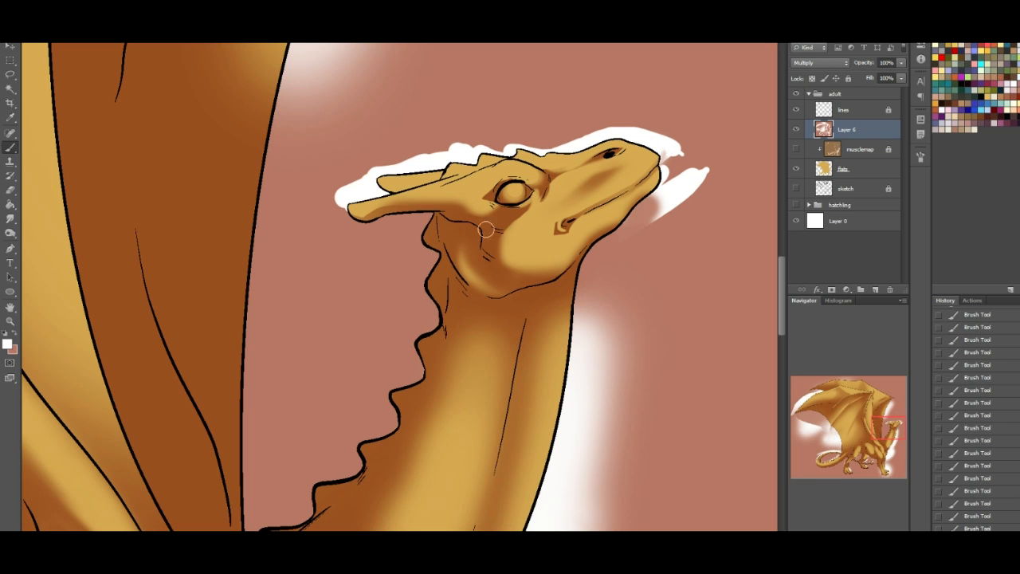
# - Highlight the cheek behind the jaw with white and restore a reddish-brown shadow along the cheek line
pyautogui.moveTo(487, 233)
pyautogui.mouseDown()
pyautogui.moveTo(487, 249)
pyautogui.moveTo(511, 264)
pyautogui.moveTo(494, 252)
pyautogui.mouseUp()
pyautogui.click(16, 338)
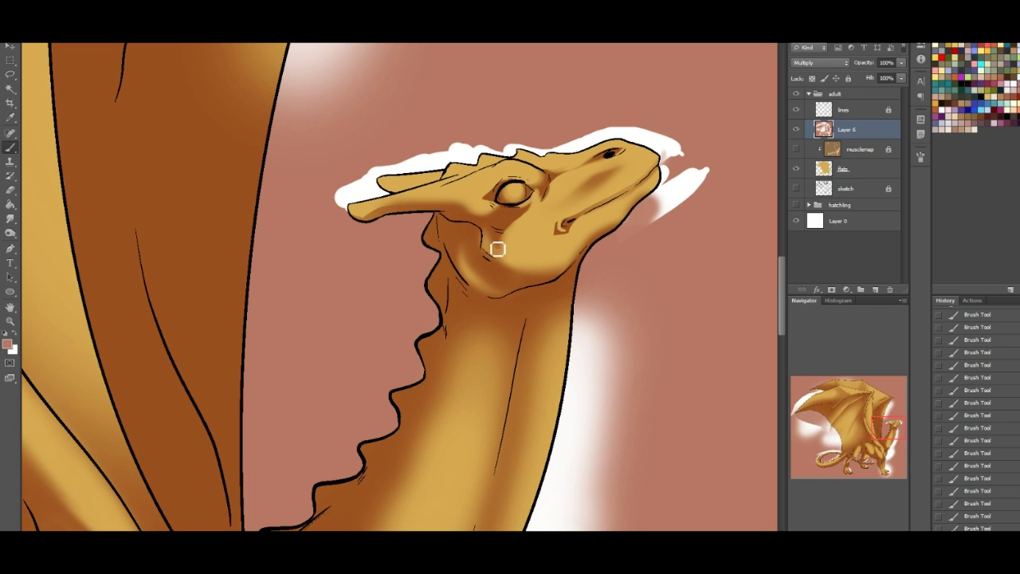
pyautogui.moveTo(483, 242); pyautogui.dragTo(484, 251)
# - Highlight the upper edges of the ridge spikes along the back of the neck with white
pyautogui.moveTo(873, 427); pyautogui.dragTo(870, 432)
pyautogui.click(19, 334)
pyautogui.moveTo(884, 438); pyautogui.dragTo(894, 428)
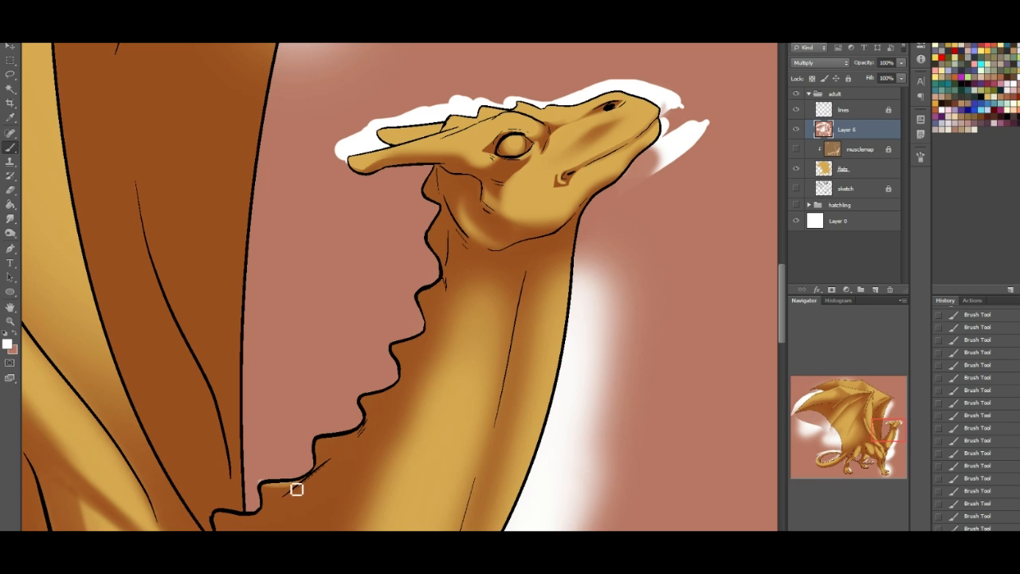
pyautogui.moveTo(350, 435)
pyautogui.mouseDown()
pyautogui.moveTo(321, 443)
pyautogui.moveTo(342, 446)
pyautogui.moveTo(329, 441)
pyautogui.moveTo(373, 399)
pyautogui.moveTo(393, 396)
pyautogui.moveTo(417, 345)
pyautogui.moveTo(401, 346)
pyautogui.moveTo(420, 343)
pyautogui.moveTo(429, 291)
pyautogui.mouseUp()
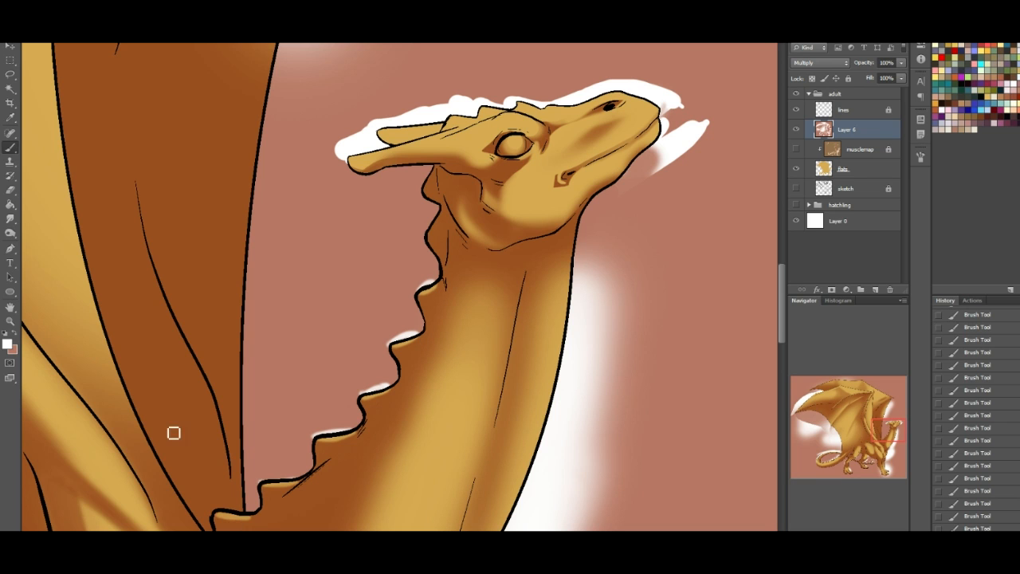
# - Paint the head's reddish-brown cast shadow across the upper neck below the jaw
pyautogui.press('x')
pyautogui.moveTo(547, 287)
pyautogui.mouseDown()
pyautogui.moveTo(571, 244)
pyautogui.moveTo(569, 253)
pyautogui.mouseUp()
pyautogui.moveTo(557, 303)
pyautogui.mouseDown()
pyautogui.moveTo(575, 303)
pyautogui.moveTo(578, 290)
pyautogui.mouseUp()
pyautogui.moveTo(487, 264)
pyautogui.mouseDown()
pyautogui.moveTo(441, 319)
pyautogui.moveTo(467, 305)
pyautogui.moveTo(466, 280)
pyautogui.mouseUp()
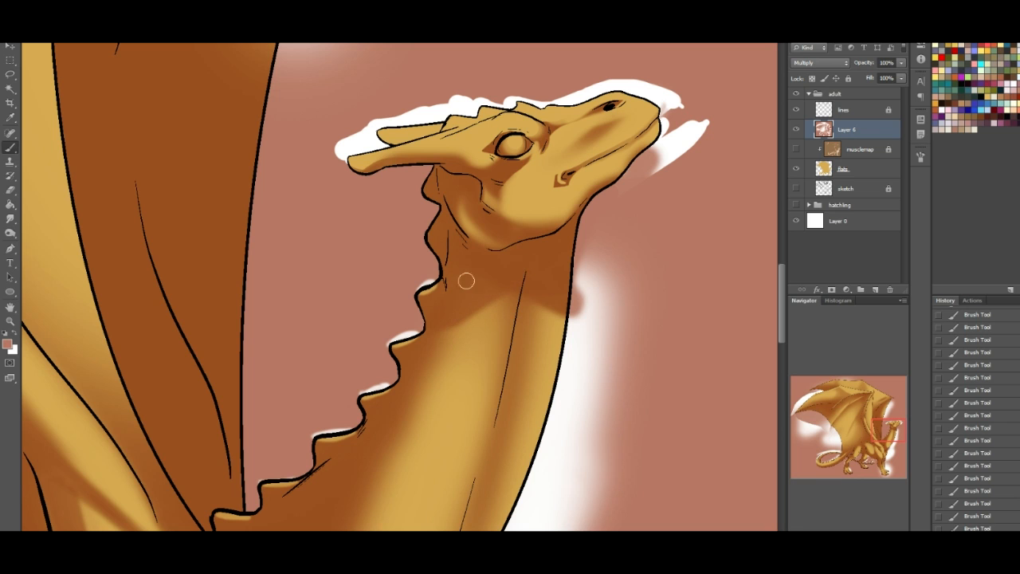
pyautogui.moveTo(442, 324); pyautogui.dragTo(466, 319)
pyautogui.moveTo(553, 316)
pyautogui.mouseDown()
pyautogui.moveTo(566, 316)
pyautogui.moveTo(581, 289)
pyautogui.moveTo(558, 333)
pyautogui.moveTo(575, 341)
pyautogui.mouseUp()
pyautogui.moveTo(499, 306)
pyautogui.mouseDown()
pyautogui.moveTo(446, 321)
pyautogui.moveTo(453, 330)
pyautogui.mouseUp()
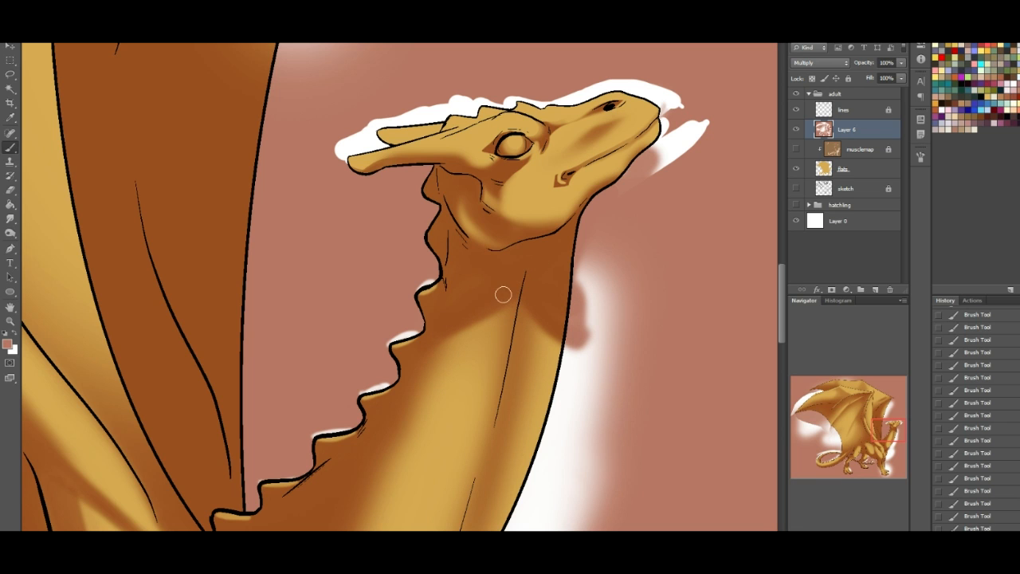
pyautogui.moveTo(538, 315); pyautogui.dragTo(578, 318)
# - Extend the reddish-brown shadow over the base of the neck above the chest, shortening the neck's highlight
pyautogui.moveTo(883, 431); pyautogui.dragTo(880, 441)
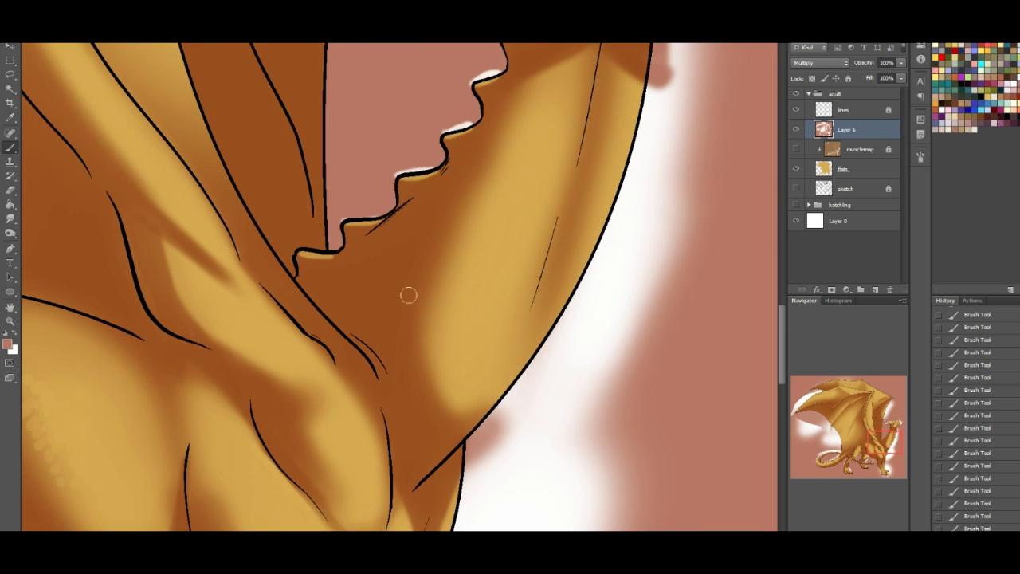
pyautogui.moveTo(438, 290)
pyautogui.mouseDown()
pyautogui.moveTo(463, 368)
pyautogui.moveTo(566, 386)
pyautogui.moveTo(607, 338)
pyautogui.mouseUp()
pyautogui.moveTo(448, 338)
pyautogui.mouseDown()
pyautogui.moveTo(462, 359)
pyautogui.moveTo(558, 398)
pyautogui.mouseUp()
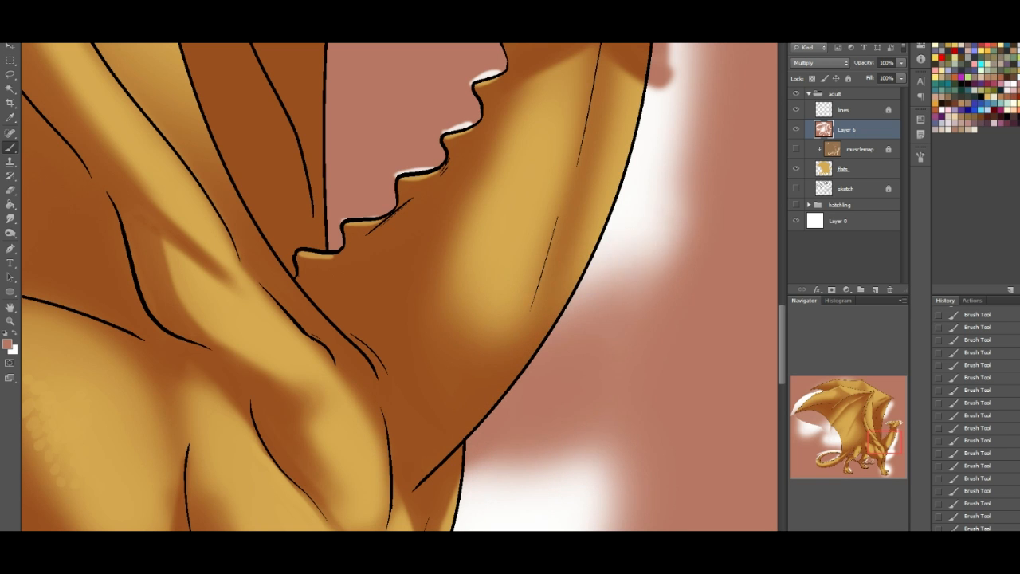
# - Turn the Layer 6 shading layer into a clipping mask so the paint outside the dragon is hidden
pyautogui.moveTo(885, 443); pyautogui.dragTo(883, 457)
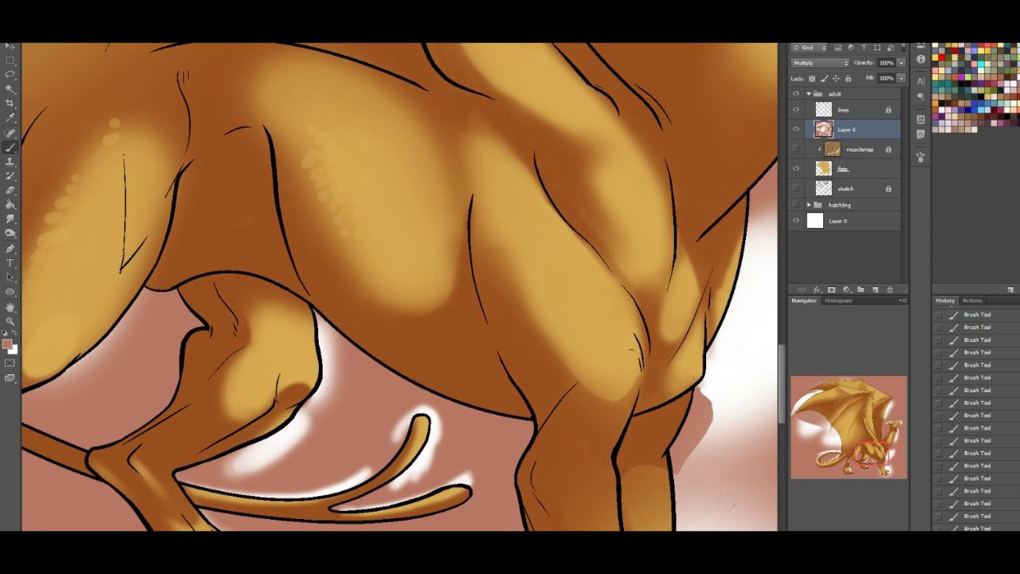
pyautogui.hotkey('ctrl', '-')
pyautogui.hotkey('ctrl', '-')
pyautogui.hotkey('ctrl', '-')
pyautogui.hotkey('ctrl', '-')
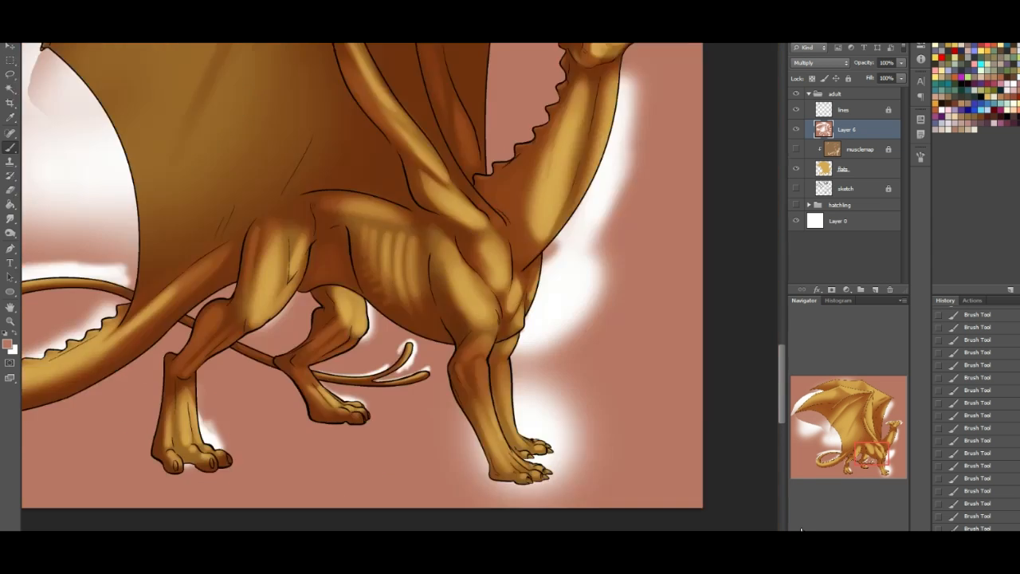
pyautogui.moveTo(874, 428); pyautogui.dragTo(875, 345)
pyautogui.rightClick(859, 130)
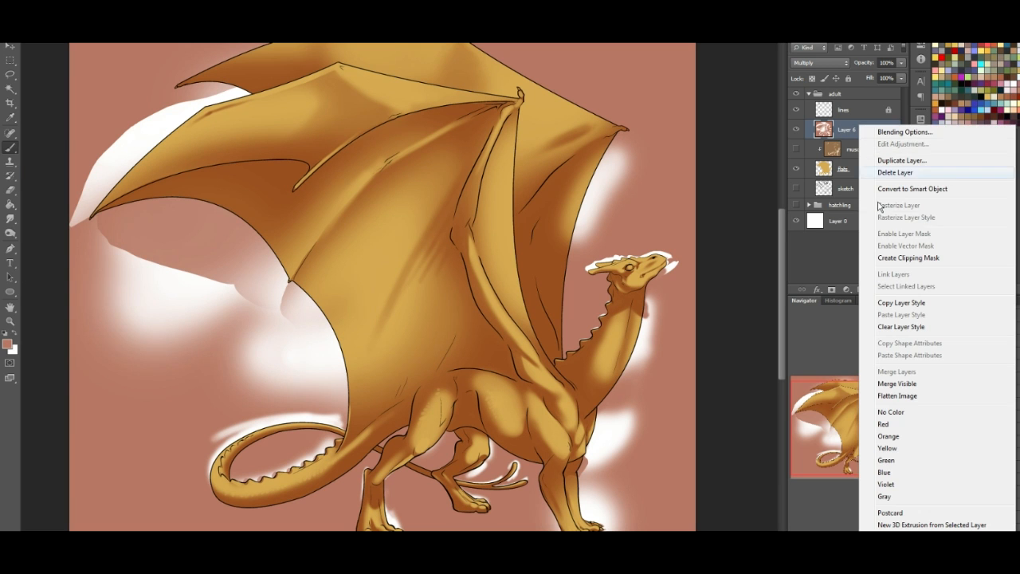
pyautogui.click(917, 266)
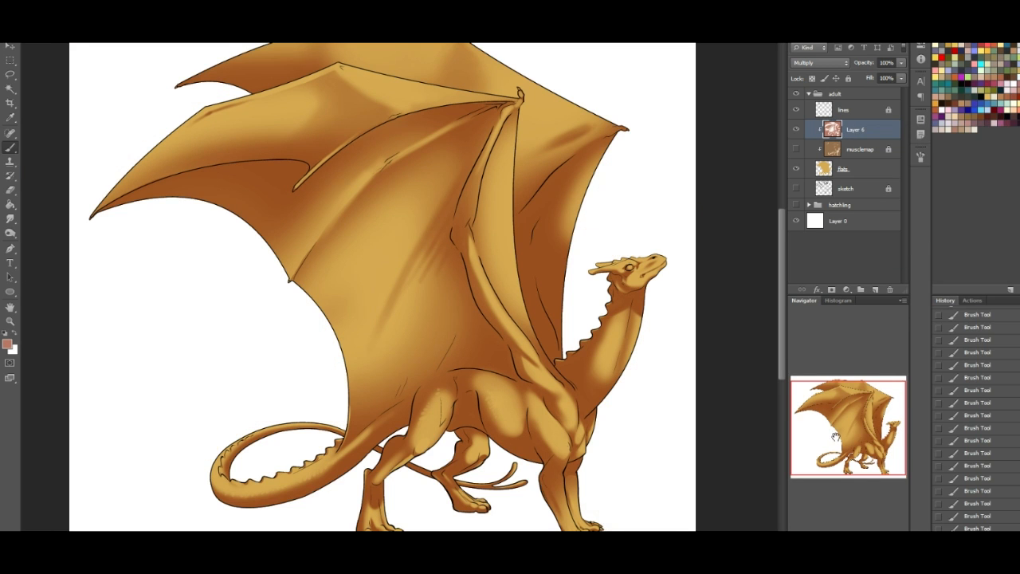
# - Deepen the reddish-brown shadow on the upper neck beneath the head
pyautogui.moveTo(872, 440); pyautogui.dragTo(880, 442)
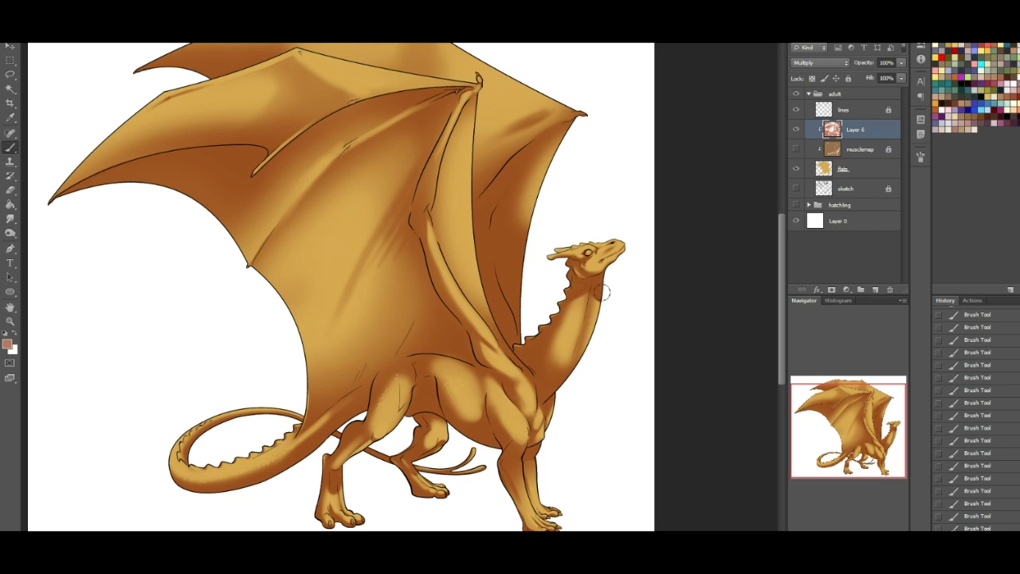
pyautogui.moveTo(592, 300)
pyautogui.mouseDown()
pyautogui.moveTo(574, 309)
pyautogui.moveTo(569, 330)
pyautogui.mouseUp()
pyautogui.moveTo(569, 310)
pyautogui.mouseDown()
pyautogui.moveTo(561, 338)
pyautogui.moveTo(569, 331)
pyautogui.mouseUp()
pyautogui.moveTo(834, 451); pyautogui.dragTo(834, 447)
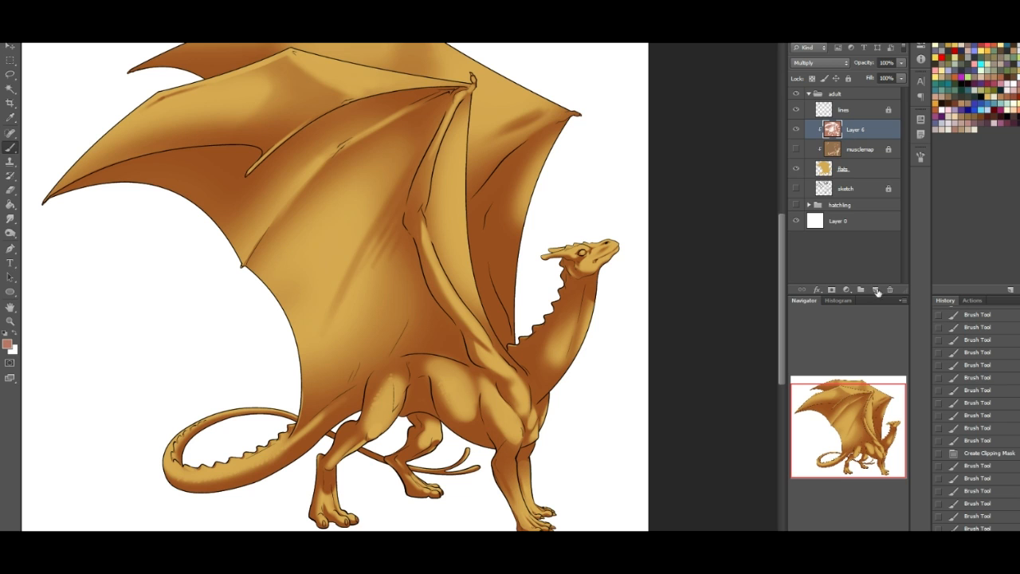
# - Add a new layer above Layer 6, set its blend mode to Overlay and make white the foreground colour
pyautogui.click(875, 290)
pyautogui.click(12, 335)
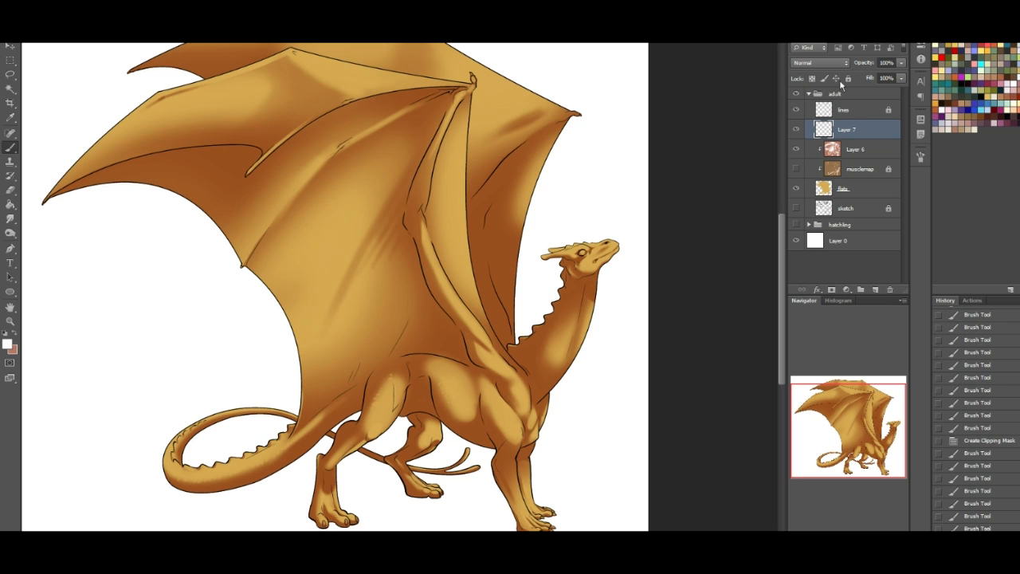
pyautogui.click(819, 63)
pyautogui.click(821, 209)
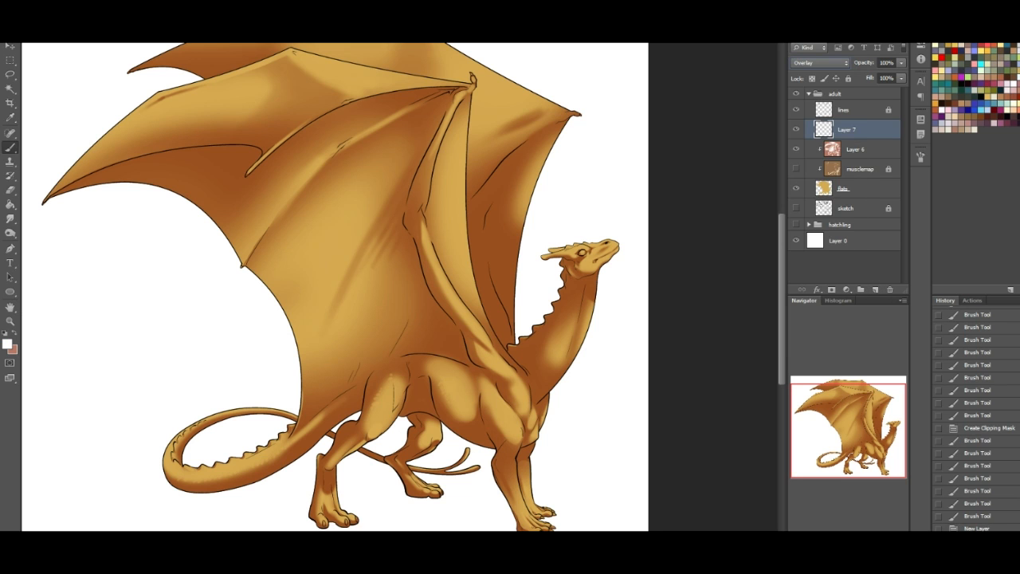
# - Select a small hard round brush with 100% hardness and show the musclemap layer
pyautogui.click(35, 21)
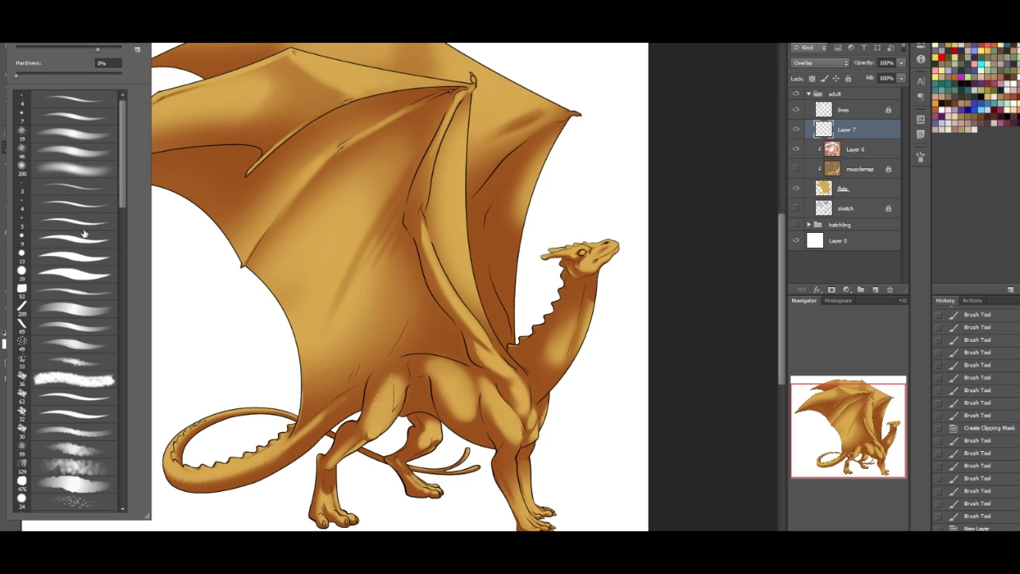
pyautogui.click(68, 273)
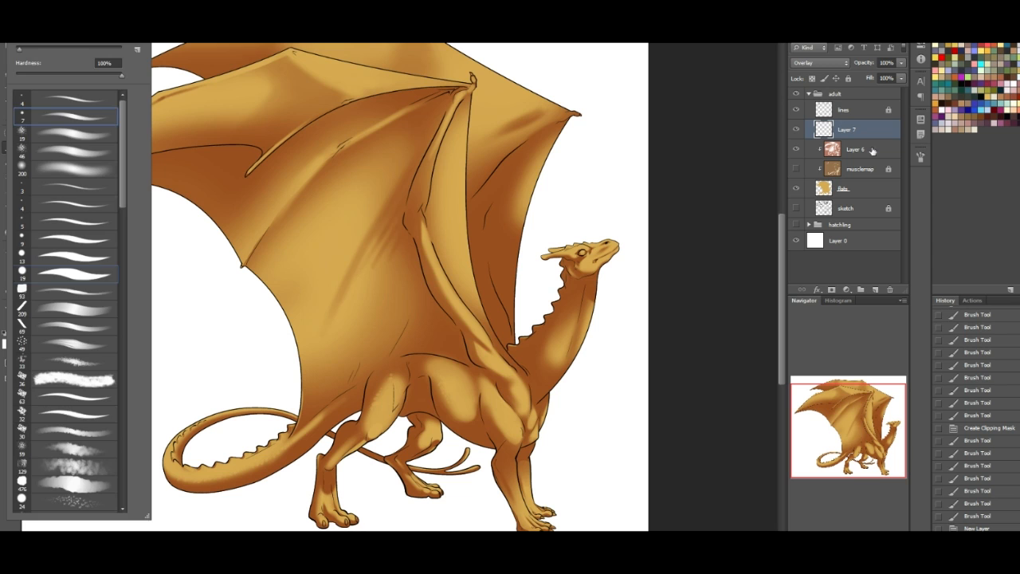
pyautogui.click(821, 174)
pyautogui.click(796, 169)
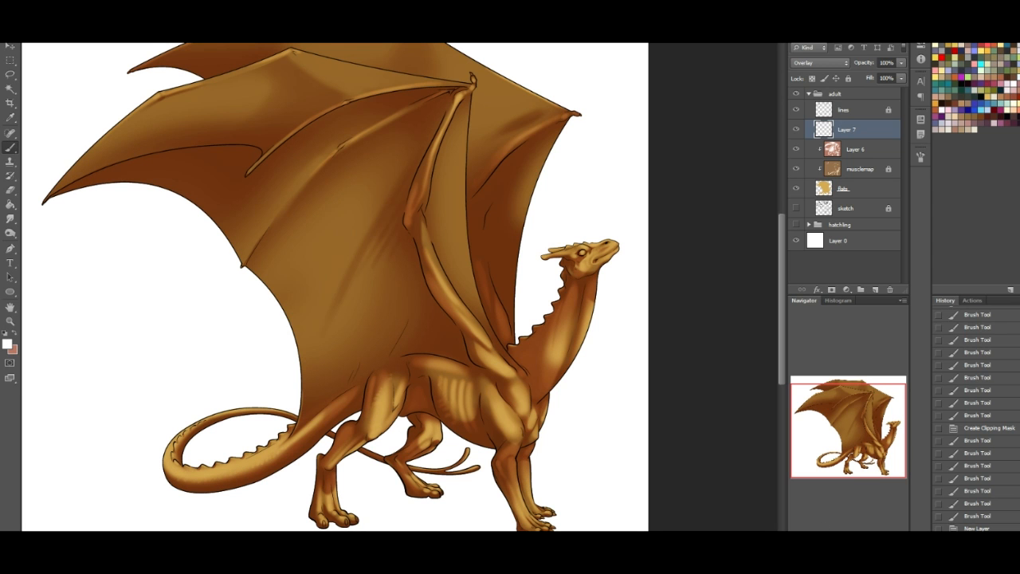
# - Paint crisp white highlights around the mouth corner and as small spots along the snout's upper ridge
pyautogui.hotkey('ctrl', '+')
pyautogui.hotkey('ctrl', '+')
pyautogui.hotkey('ctrl', '+')
pyautogui.moveTo(852, 428); pyautogui.dragTo(873, 421)
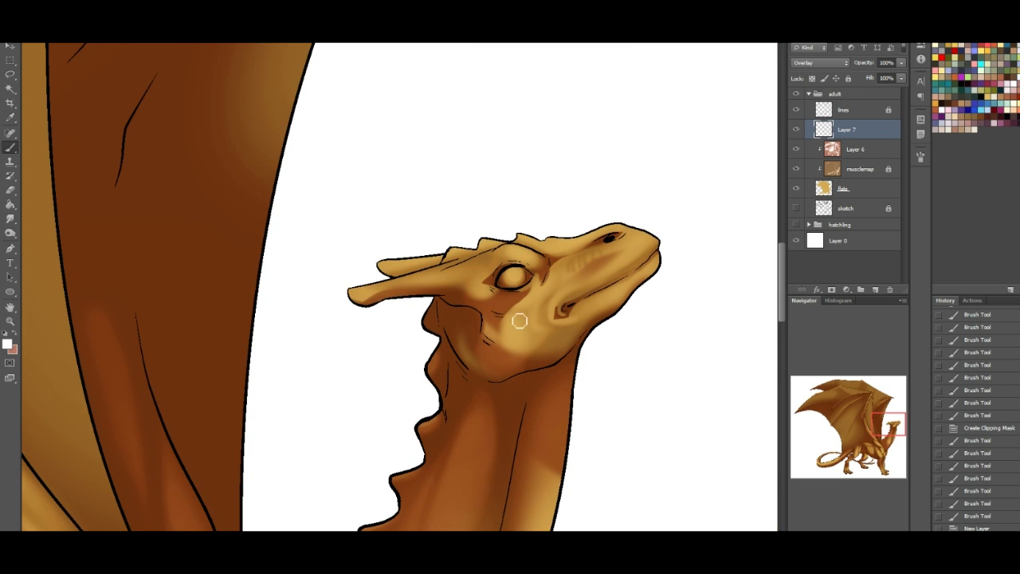
pyautogui.moveTo(559, 305); pyautogui.dragTo(635, 257)
pyautogui.moveTo(591, 287)
pyautogui.mouseDown()
pyautogui.moveTo(555, 300)
pyautogui.moveTo(555, 311)
pyautogui.mouseUp()
pyautogui.moveTo(556, 307); pyautogui.dragTo(567, 294)
pyautogui.moveTo(568, 246)
pyautogui.mouseDown()
pyautogui.moveTo(551, 245)
pyautogui.moveTo(610, 235)
pyautogui.mouseUp()
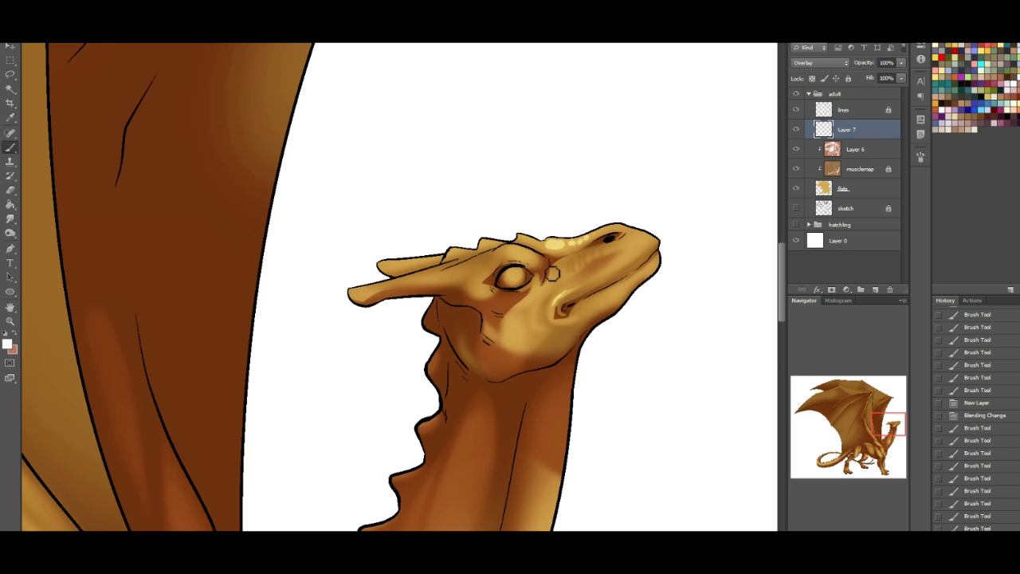
# - Paint highlights on the first crest spike, the eyeball and the brow ridge above the eye
pyautogui.moveTo(520, 237)
pyautogui.mouseDown()
pyautogui.moveTo(549, 239)
pyautogui.moveTo(488, 258)
pyautogui.mouseUp()
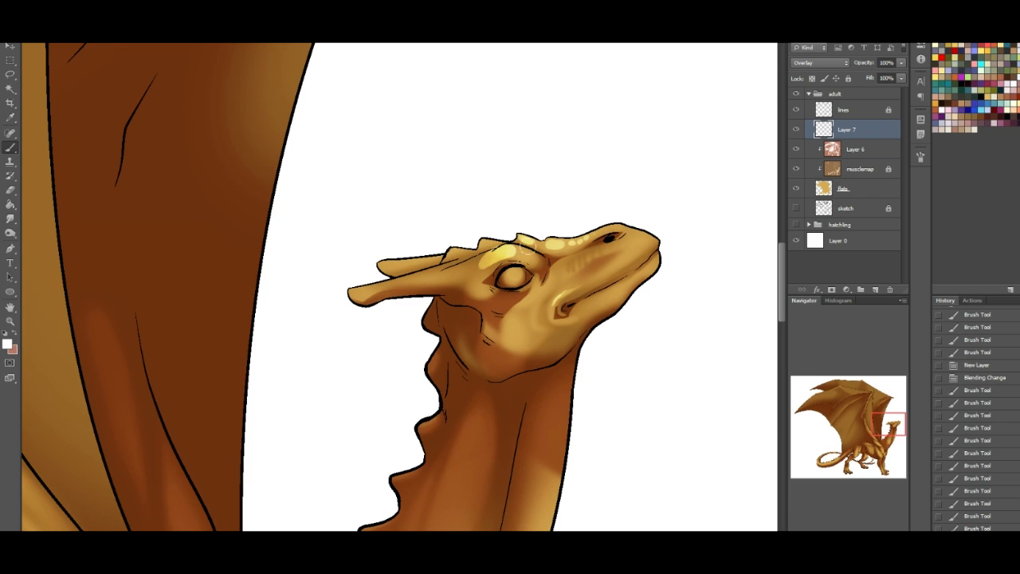
pyautogui.hotkey('ctrl', 'z')
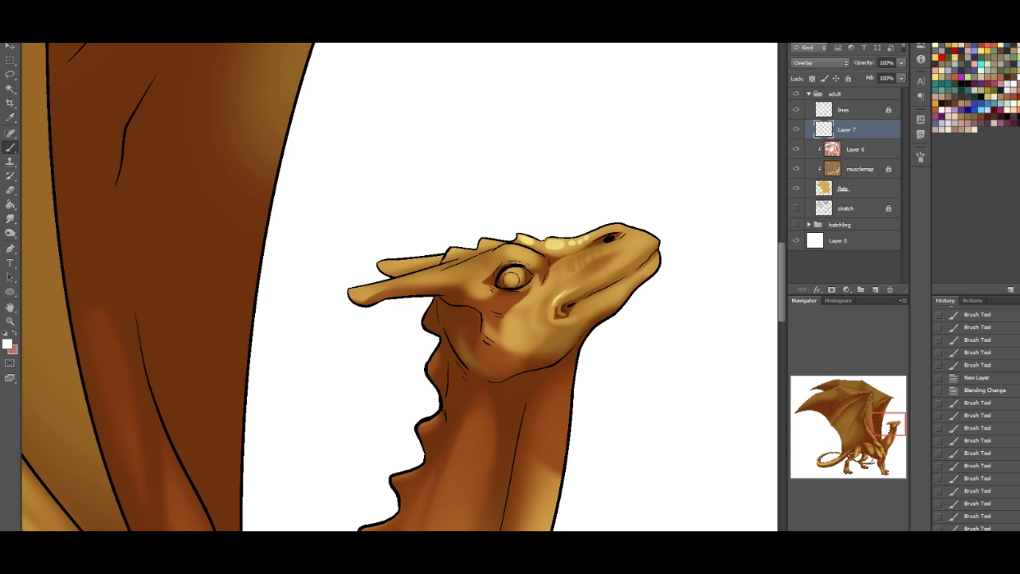
pyautogui.moveTo(512, 278); pyautogui.dragTo(514, 274)
pyautogui.moveTo(519, 271); pyautogui.dragTo(516, 274)
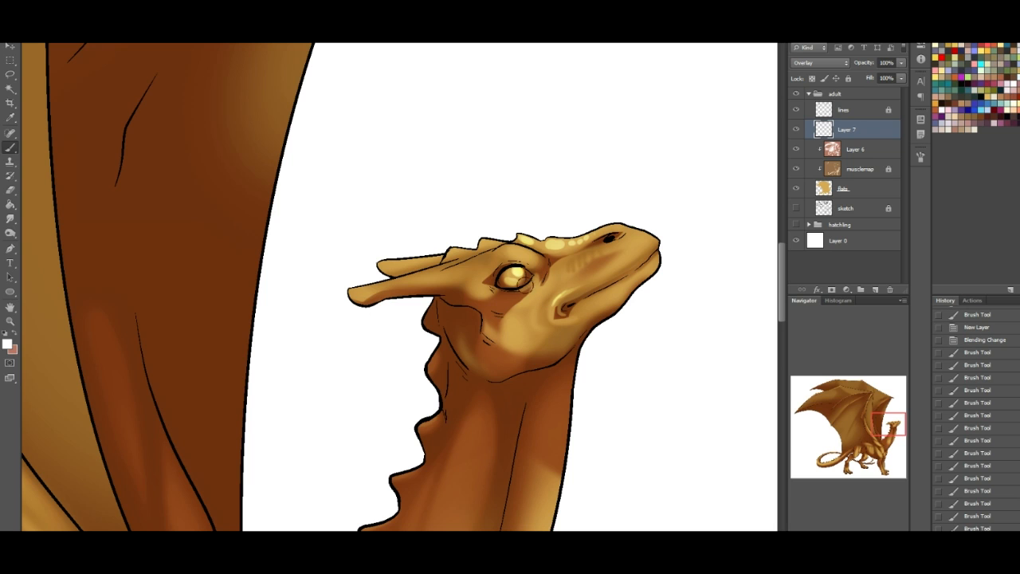
pyautogui.click(518, 271)
pyautogui.moveTo(532, 259)
pyautogui.mouseDown()
pyautogui.moveTo(502, 249)
pyautogui.moveTo(484, 260)
pyautogui.mouseUp()
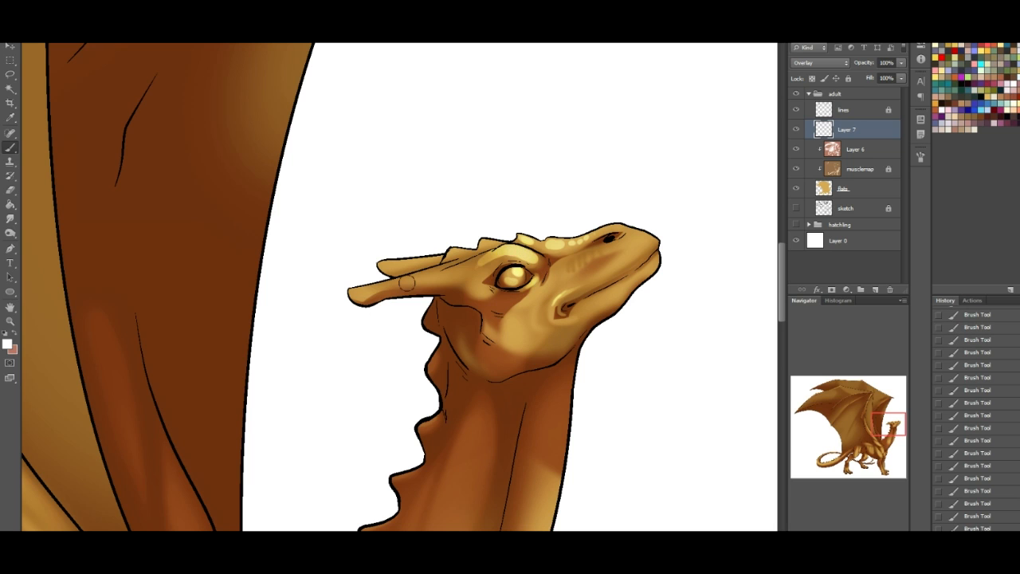
# - Highlight both horns, the bump behind the eye and the upper lip's edge
pyautogui.moveTo(355, 288)
pyautogui.mouseDown()
pyautogui.moveTo(446, 268)
pyautogui.moveTo(475, 289)
pyautogui.mouseUp()
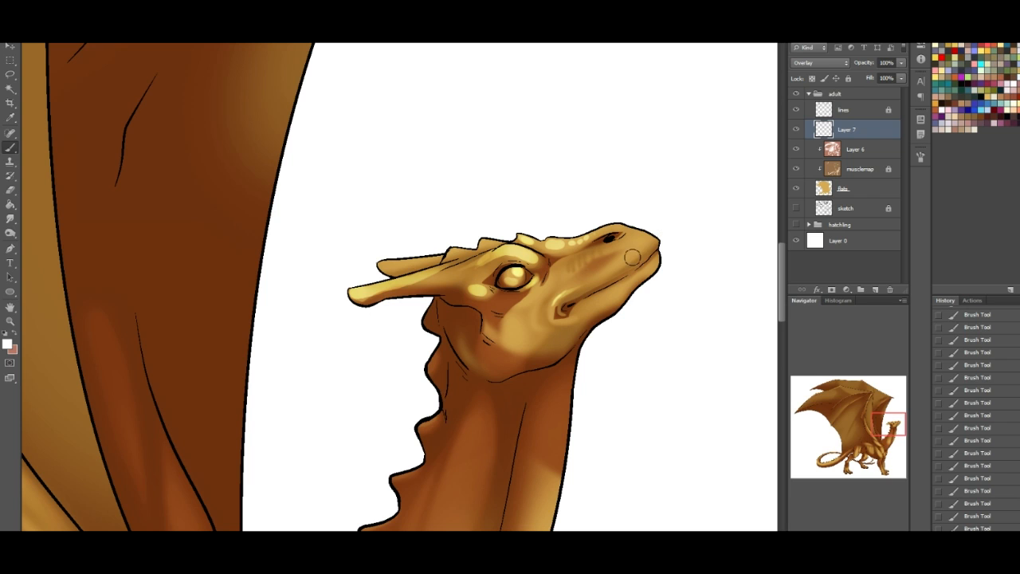
pyautogui.moveTo(596, 274); pyautogui.dragTo(655, 253)
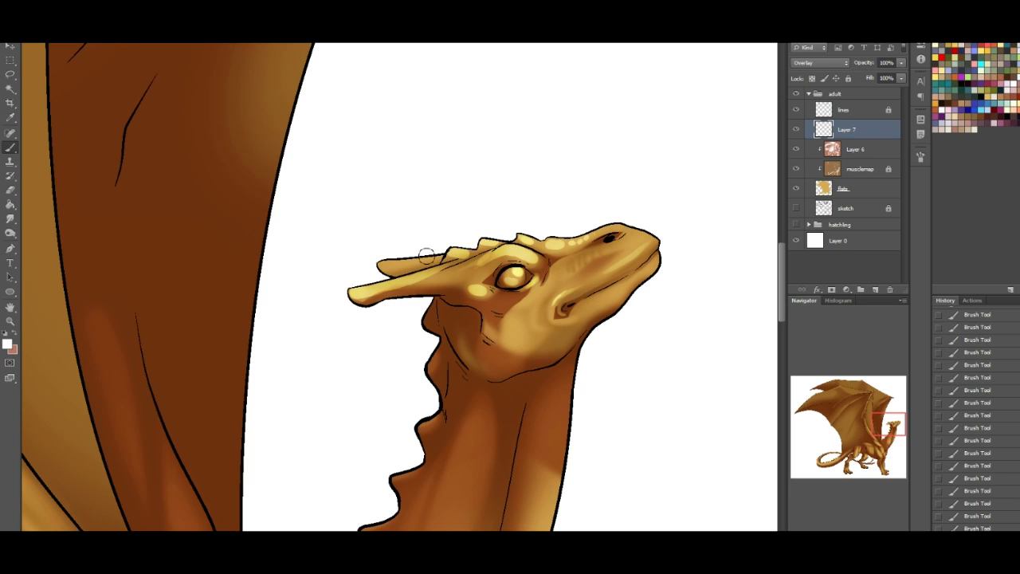
pyautogui.moveTo(379, 261); pyautogui.dragTo(416, 263)
# - Paint highlights along the front edge of the neck and the front contour of the chest
pyautogui.moveTo(895, 420); pyautogui.dragTo(897, 440)
pyautogui.moveTo(564, 223); pyautogui.dragTo(517, 360)
pyautogui.moveTo(895, 432); pyautogui.dragTo(885, 451)
pyautogui.moveTo(506, 406); pyautogui.dragTo(506, 384)
pyautogui.moveTo(534, 345); pyautogui.dragTo(533, 293)
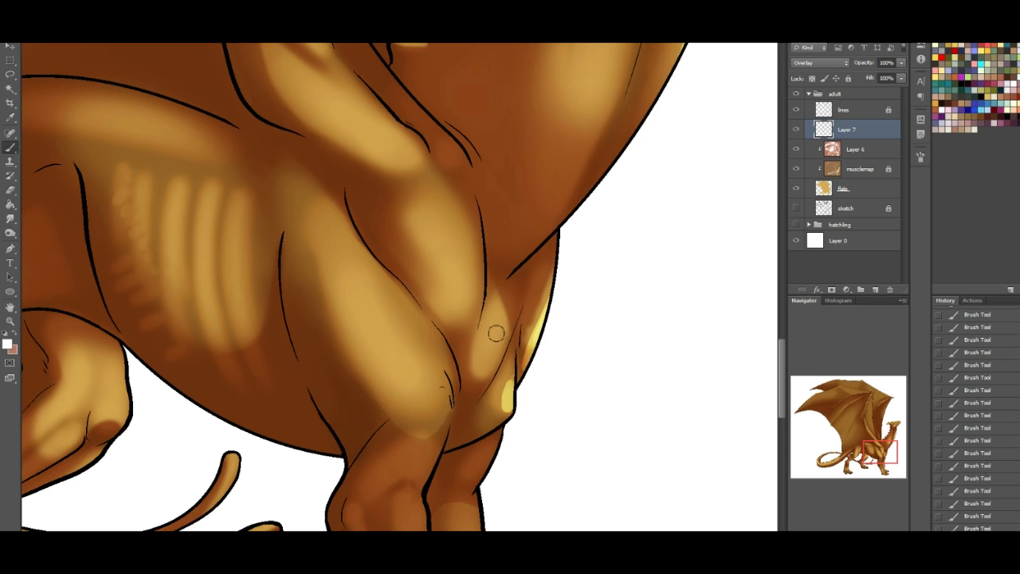
# - Add a highlight to the chest muscle and a row of small scale-like dots down the near upper foreleg
pyautogui.moveTo(502, 332)
pyautogui.mouseDown()
pyautogui.moveTo(495, 351)
pyautogui.moveTo(502, 333)
pyautogui.mouseUp()
pyautogui.moveTo(394, 308); pyautogui.dragTo(424, 350)
pyautogui.click(377, 290)
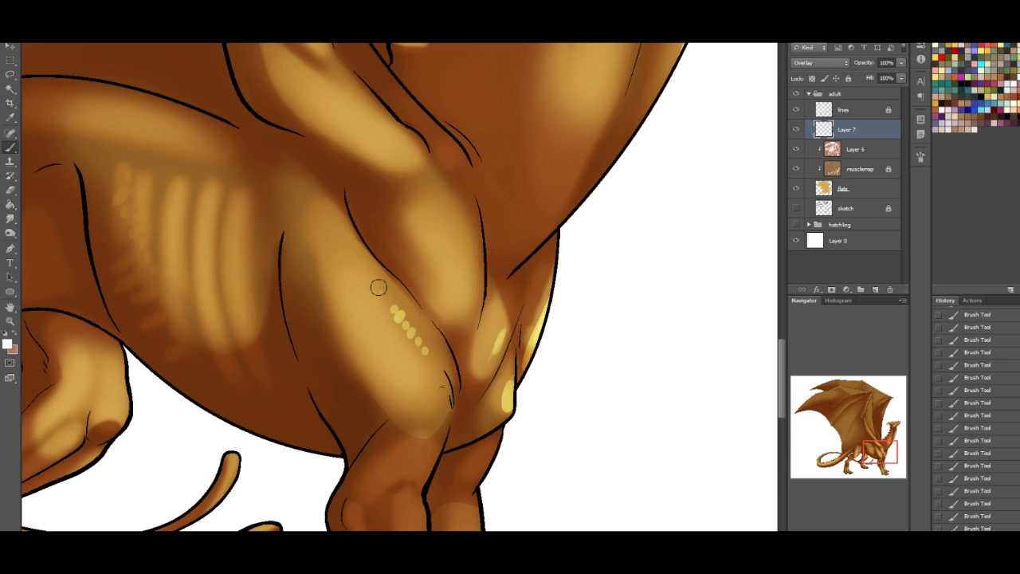
# - Paint highlights on the toes, claws and tendons of both front feet
pyautogui.moveTo(893, 446); pyautogui.dragTo(902, 462)
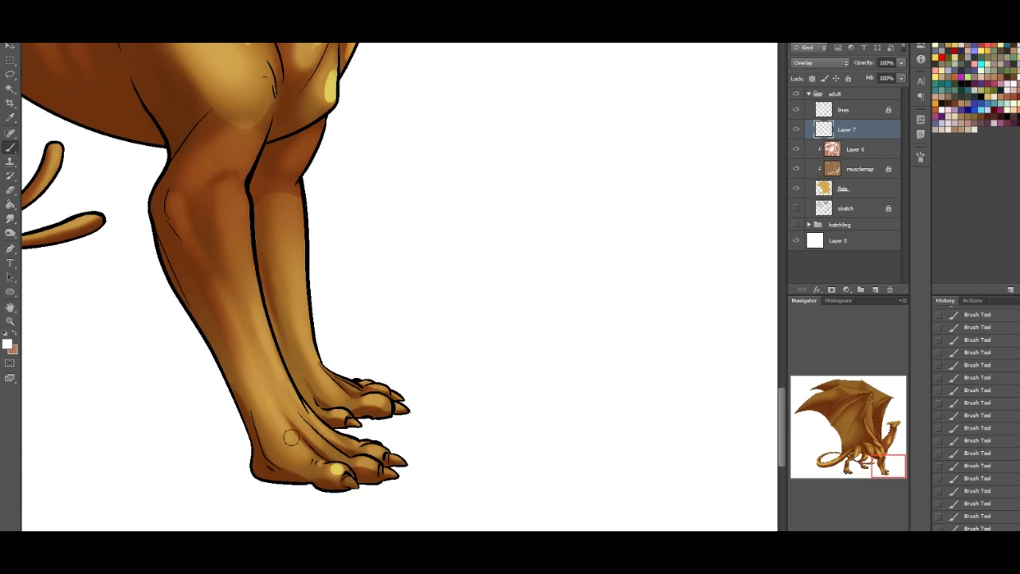
pyautogui.moveTo(279, 416)
pyautogui.mouseDown()
pyautogui.moveTo(315, 462)
pyautogui.moveTo(372, 460)
pyautogui.moveTo(381, 448)
pyautogui.mouseUp()
pyautogui.moveTo(319, 419)
pyautogui.mouseDown()
pyautogui.moveTo(341, 427)
pyautogui.moveTo(341, 414)
pyautogui.moveTo(374, 400)
pyautogui.mouseUp()
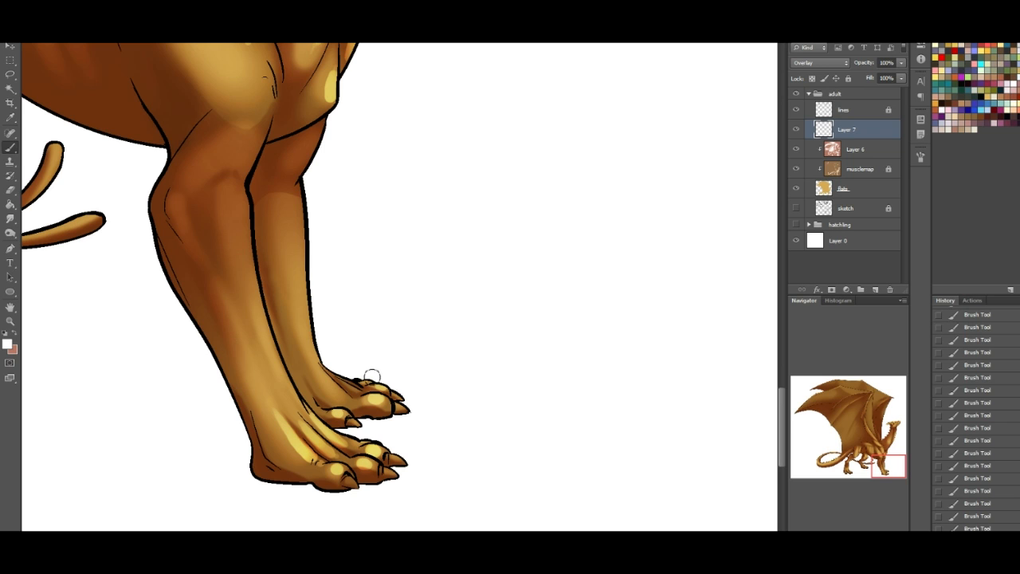
pyautogui.moveTo(329, 376); pyautogui.dragTo(341, 388)
pyautogui.moveTo(398, 455); pyautogui.dragTo(404, 459)
# - Paint long, thin highlights down the front edges of both lower forelegs
pyautogui.moveTo(879, 456)
pyautogui.mouseDown()
pyautogui.moveTo(857, 431)
pyautogui.moveTo(866, 455)
pyautogui.mouseUp()
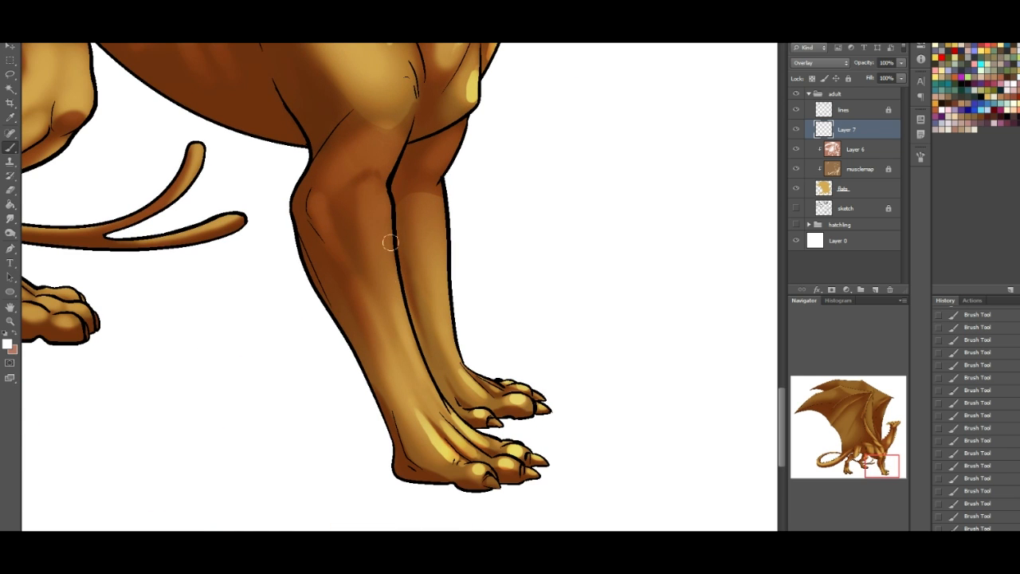
pyautogui.moveTo(444, 211); pyautogui.dragTo(444, 270)
pyautogui.moveTo(455, 230); pyautogui.dragTo(456, 319)
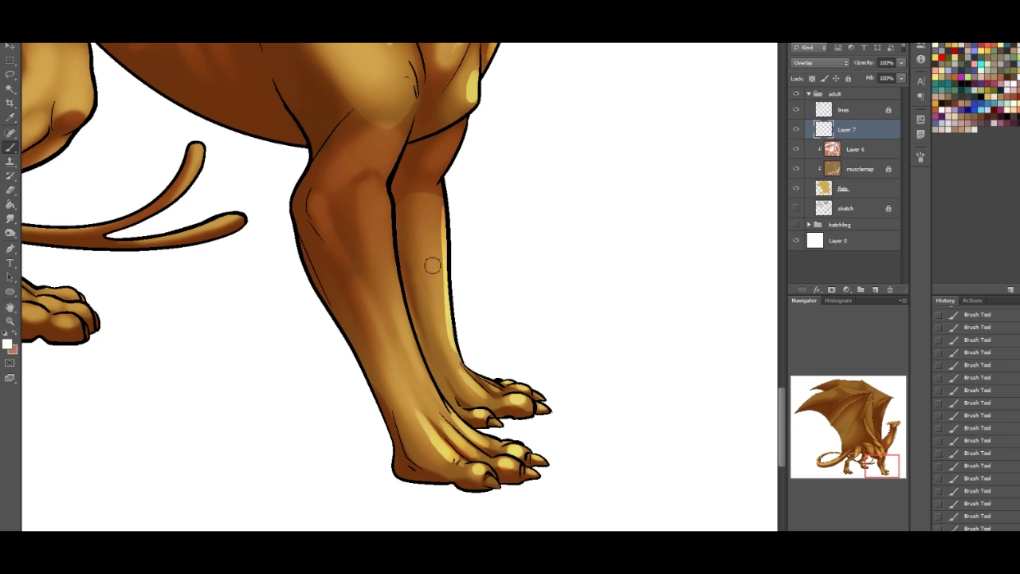
pyautogui.hotkey('ctrl', 'z')
pyautogui.moveTo(443, 209); pyautogui.dragTo(454, 355)
pyautogui.moveTo(388, 208); pyautogui.dragTo(427, 389)
# - Highlight the forked tail tips and the toes, tendons and knee of the far hind leg
pyautogui.moveTo(886, 463); pyautogui.dragTo(872, 456)
pyautogui.moveTo(505, 306)
pyautogui.mouseDown()
pyautogui.moveTo(477, 358)
pyautogui.moveTo(545, 370)
pyautogui.mouseUp()
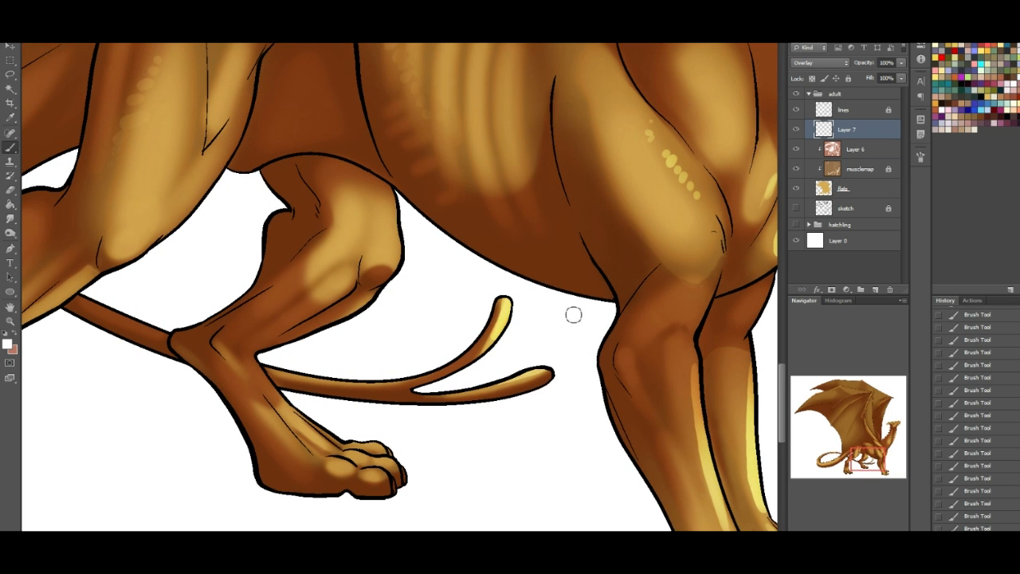
pyautogui.moveTo(268, 412)
pyautogui.mouseDown()
pyautogui.moveTo(303, 454)
pyautogui.moveTo(320, 443)
pyautogui.mouseUp()
pyautogui.moveTo(302, 407)
pyautogui.mouseDown()
pyautogui.moveTo(339, 438)
pyautogui.moveTo(347, 467)
pyautogui.moveTo(375, 470)
pyautogui.moveTo(363, 461)
pyautogui.moveTo(381, 461)
pyautogui.moveTo(370, 448)
pyautogui.moveTo(381, 449)
pyautogui.mouseUp()
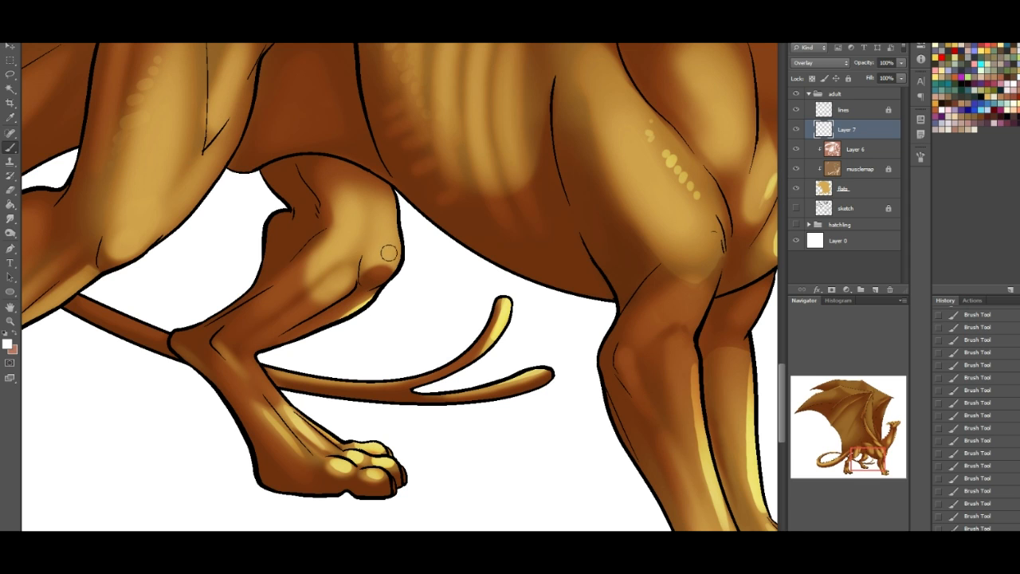
pyautogui.moveTo(372, 258)
pyautogui.mouseDown()
pyautogui.moveTo(389, 236)
pyautogui.moveTo(373, 253)
pyautogui.moveTo(402, 245)
pyautogui.moveTo(394, 221)
pyautogui.moveTo(333, 278)
pyautogui.moveTo(351, 260)
pyautogui.moveTo(331, 287)
pyautogui.mouseUp()
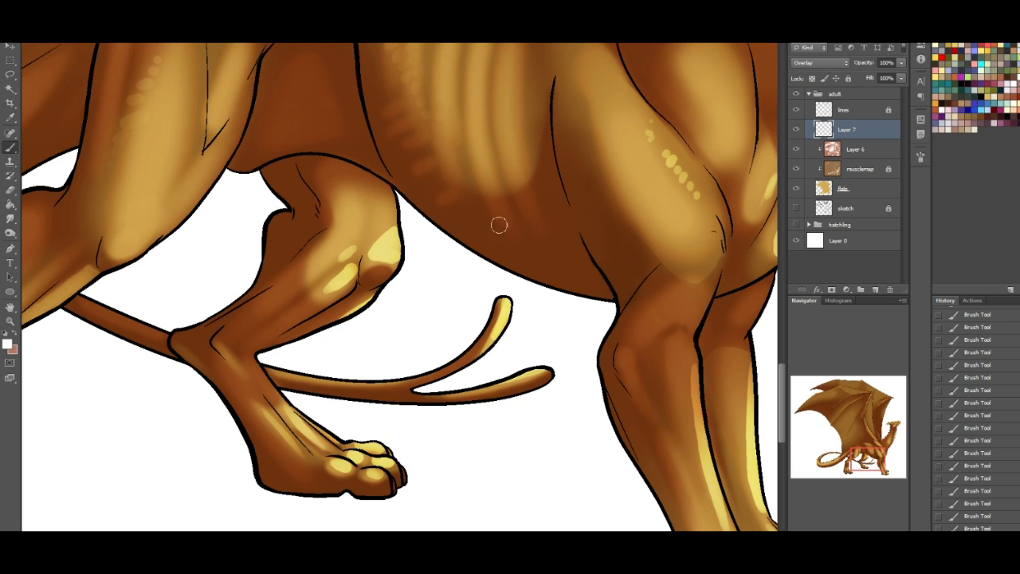
pyautogui.moveTo(880, 453); pyautogui.dragTo(882, 445)
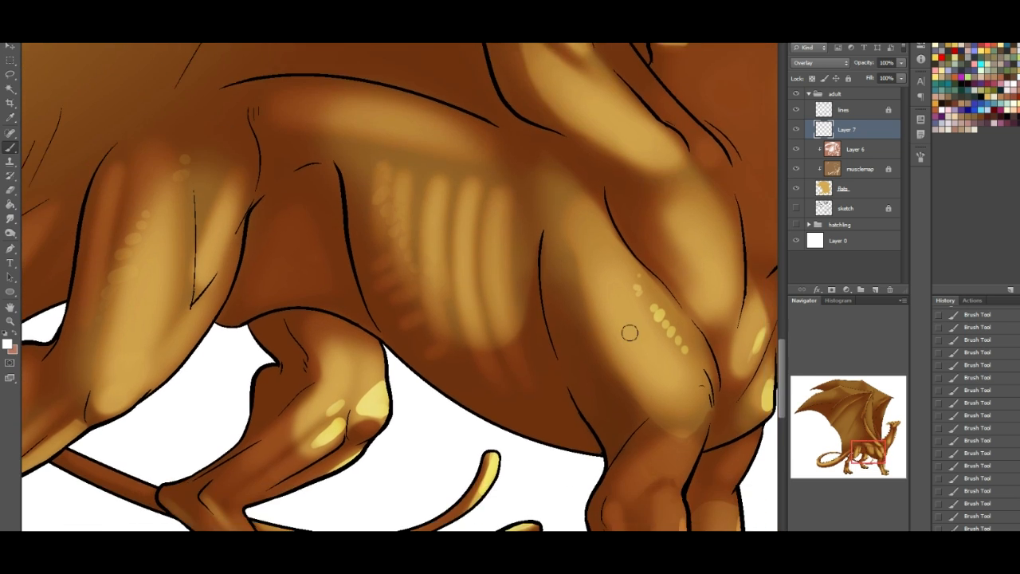
pyautogui.moveTo(494, 303); pyautogui.dragTo(501, 201)
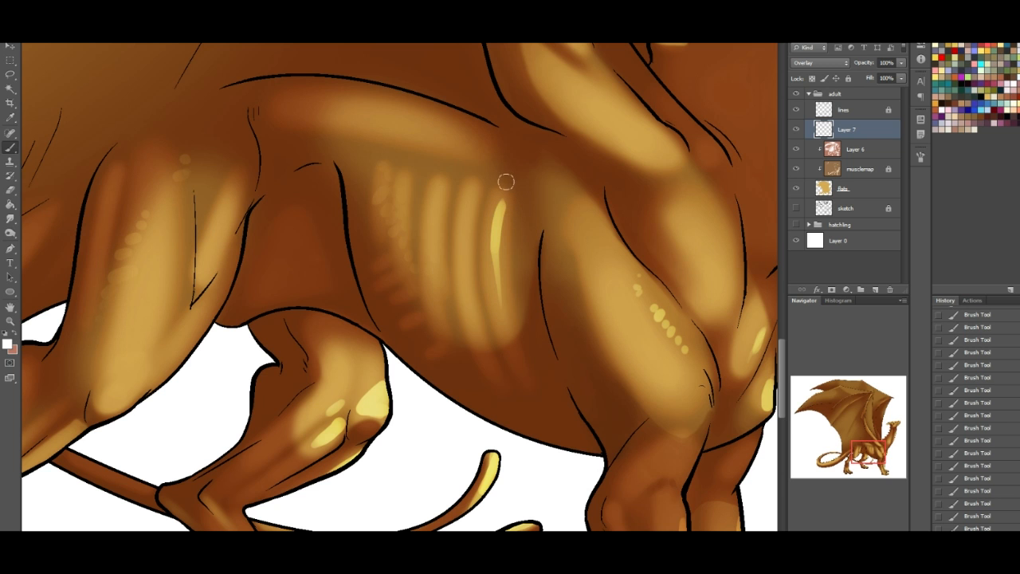
pyautogui.hotkey('ctrl', 'z')
# - Dot highlights onto the knuckles and toes of the near hind foot
pyautogui.moveTo(863, 452)
pyautogui.mouseDown()
pyautogui.moveTo(875, 424)
pyautogui.moveTo(847, 462)
pyautogui.mouseUp()
pyautogui.click(315, 401)
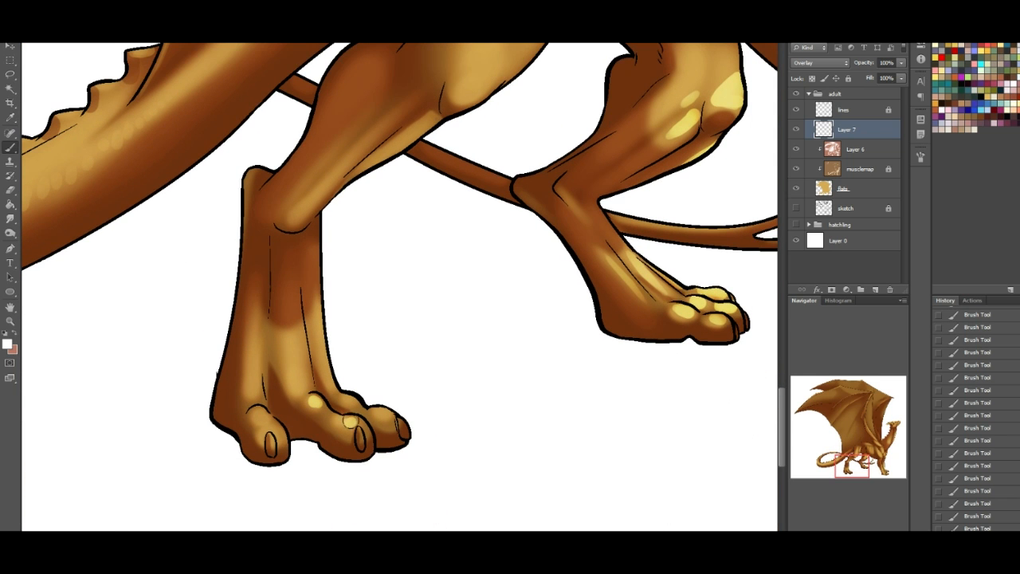
pyautogui.click(348, 398)
pyautogui.click(382, 412)
pyautogui.click(254, 408)
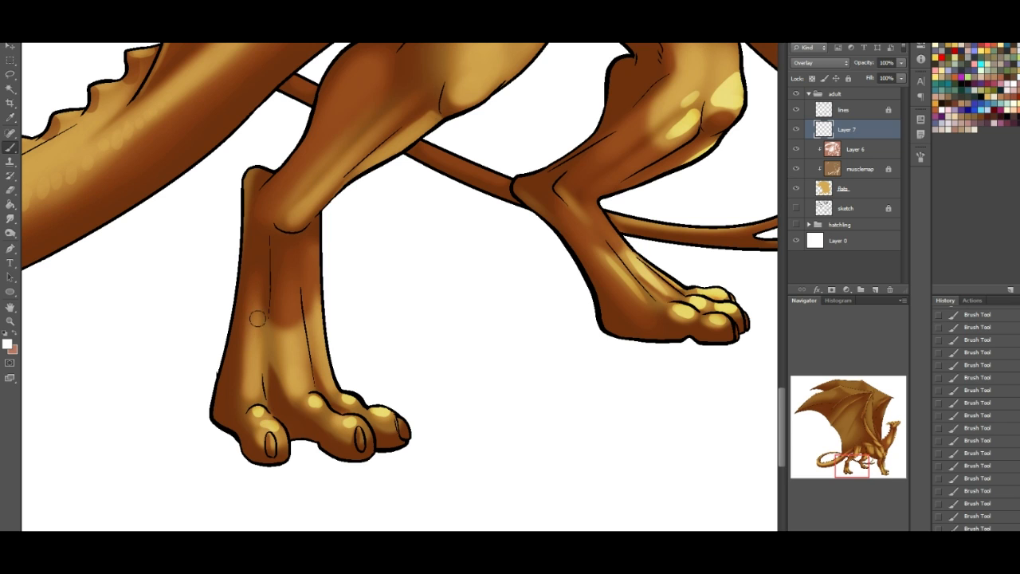
# - Paint vertical highlights along the tendons above the near hind foot's toes
pyautogui.moveTo(256, 368); pyautogui.dragTo(256, 312)
pyautogui.hotkey('ctrl', 'z')
pyautogui.moveTo(255, 373); pyautogui.dragTo(255, 329)
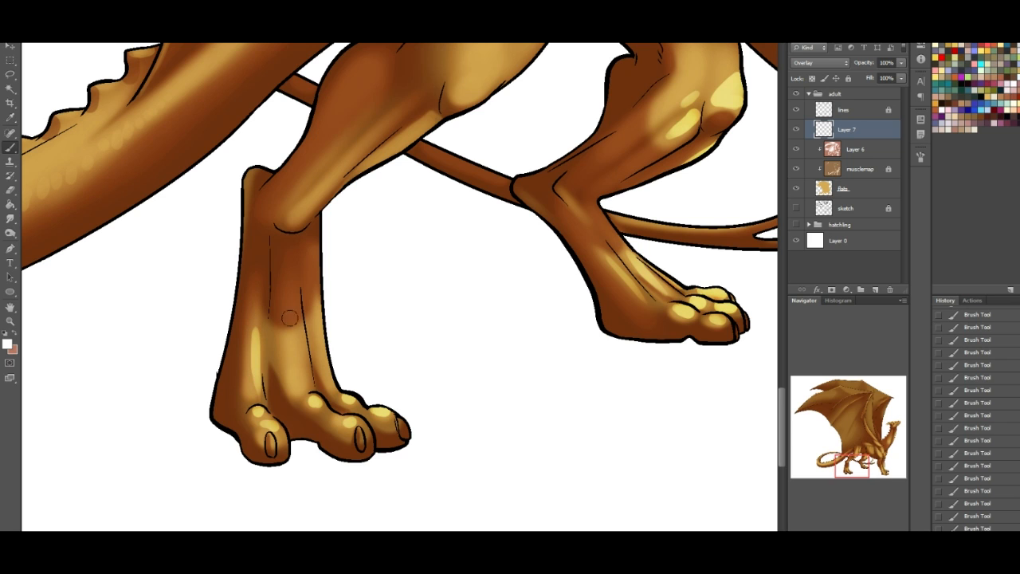
pyautogui.moveTo(305, 393); pyautogui.dragTo(300, 333)
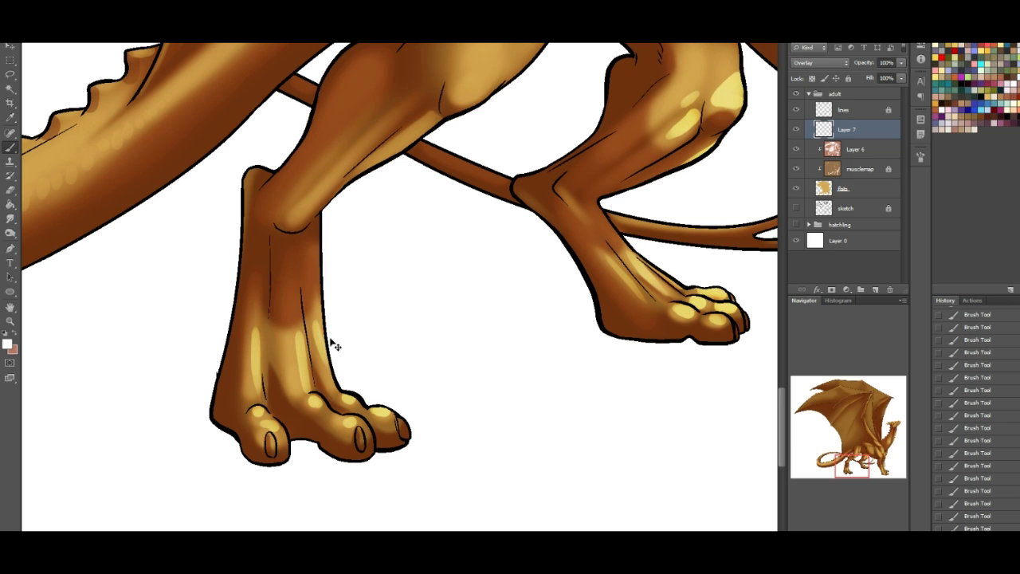
pyautogui.moveTo(329, 381); pyautogui.dragTo(321, 331)
# - Highlight the near hind leg's knee, the thigh's front edge and the underside of the lower leg
pyautogui.moveTo(863, 460); pyautogui.dragTo(866, 450)
pyautogui.moveTo(405, 326)
pyautogui.mouseDown()
pyautogui.moveTo(412, 305)
pyautogui.moveTo(398, 319)
pyautogui.moveTo(490, 242)
pyautogui.mouseUp()
pyautogui.hotkey('ctrl', 'z')
pyautogui.hotkey('ctrl', 'z')
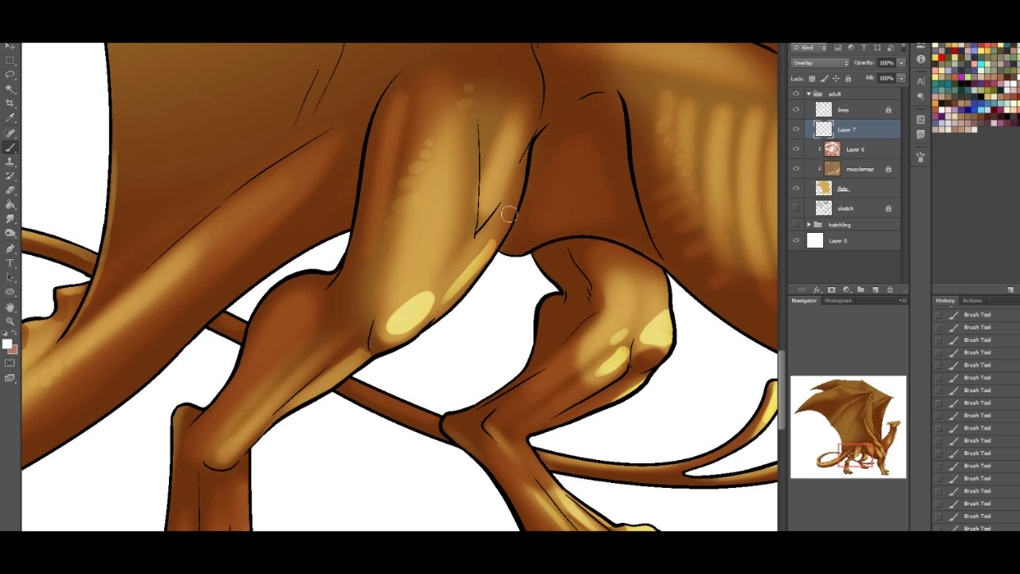
pyautogui.moveTo(287, 404); pyautogui.dragTo(354, 353)
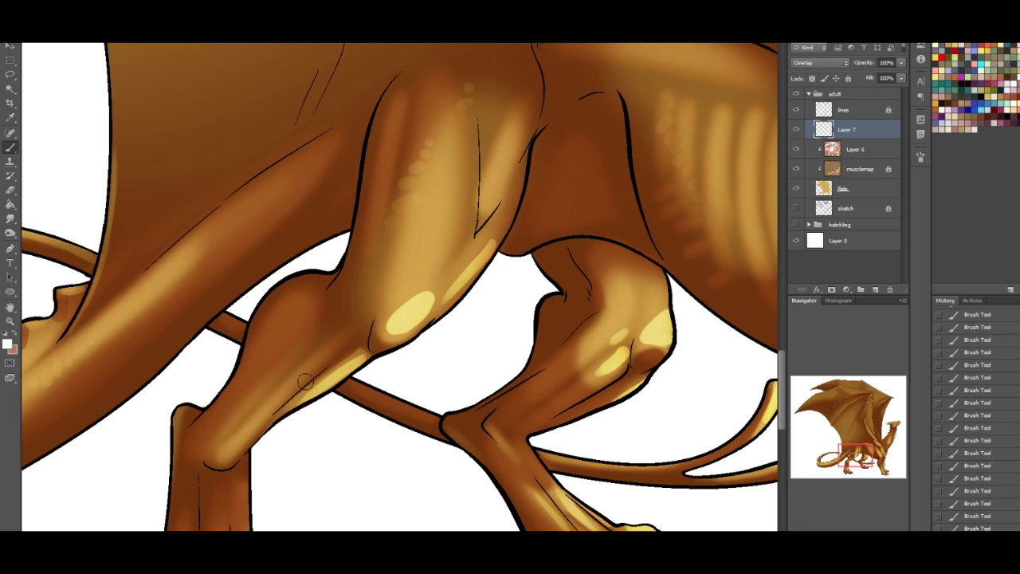
# - Paint small highlights on the upper edges of the spikes along the tail and around its curl
pyautogui.moveTo(862, 458); pyautogui.dragTo(837, 459)
pyautogui.moveTo(137, 421)
pyautogui.mouseDown()
pyautogui.moveTo(154, 412)
pyautogui.moveTo(149, 432)
pyautogui.moveTo(205, 447)
pyautogui.moveTo(262, 443)
pyautogui.mouseUp()
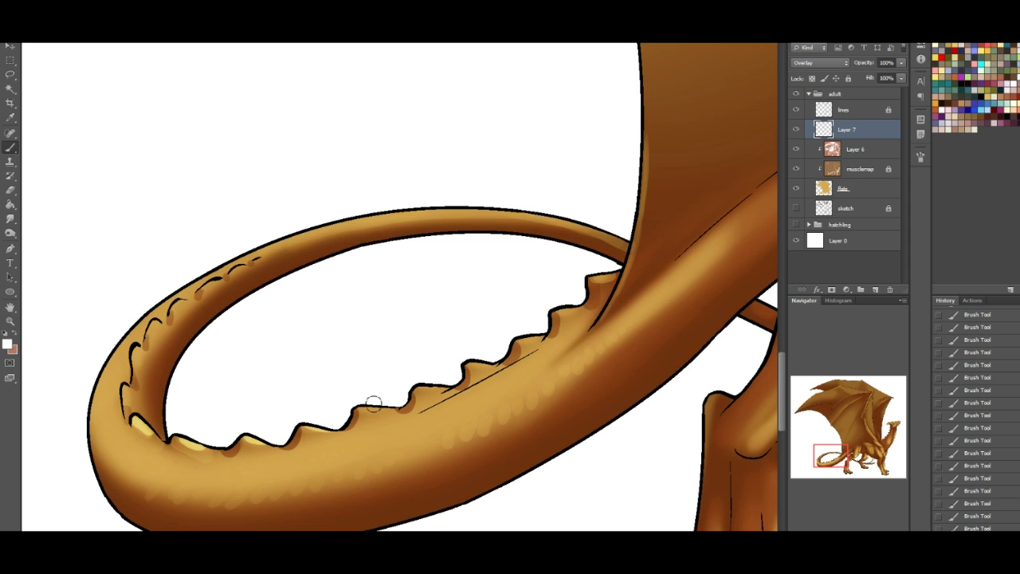
pyautogui.moveTo(418, 388); pyautogui.dragTo(444, 388)
pyautogui.moveTo(515, 343); pyautogui.dragTo(536, 338)
pyautogui.moveTo(594, 280); pyautogui.dragTo(611, 276)
pyautogui.moveTo(136, 348)
pyautogui.mouseDown()
pyautogui.moveTo(176, 310)
pyautogui.moveTo(171, 324)
pyautogui.moveTo(146, 330)
pyautogui.moveTo(171, 297)
pyautogui.moveTo(178, 325)
pyautogui.moveTo(151, 334)
pyautogui.mouseUp()
pyautogui.hotkey('ctrl', 'z')
pyautogui.moveTo(177, 301)
pyautogui.mouseDown()
pyautogui.moveTo(173, 308)
pyautogui.moveTo(205, 289)
pyautogui.mouseUp()
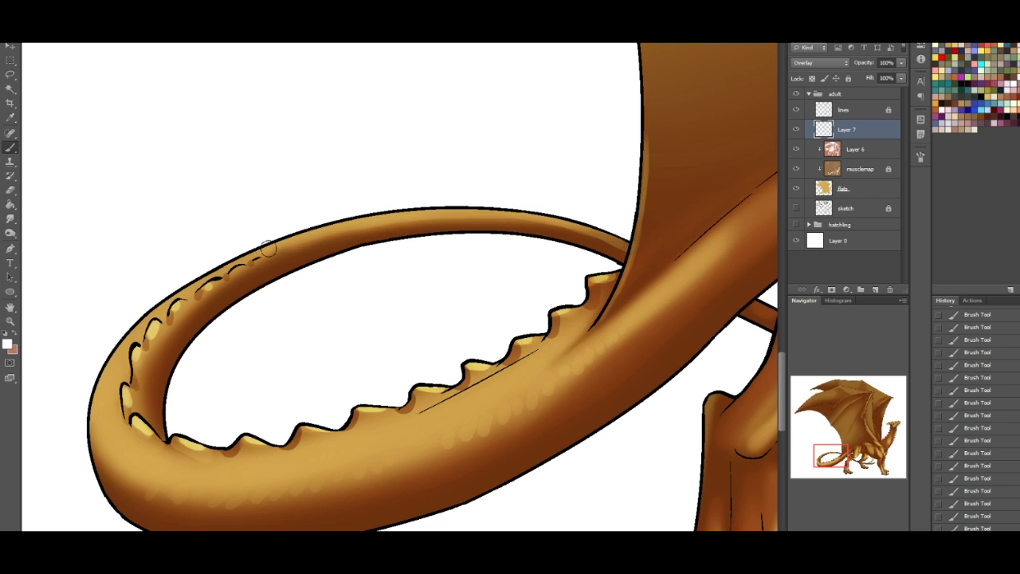
# - Highlight the upper rim of the tail's far curve and dot scale highlights onto the tail's side
pyautogui.moveTo(261, 252)
pyautogui.mouseDown()
pyautogui.moveTo(421, 209)
pyautogui.moveTo(411, 206)
pyautogui.moveTo(554, 210)
pyautogui.moveTo(636, 248)
pyautogui.mouseUp()
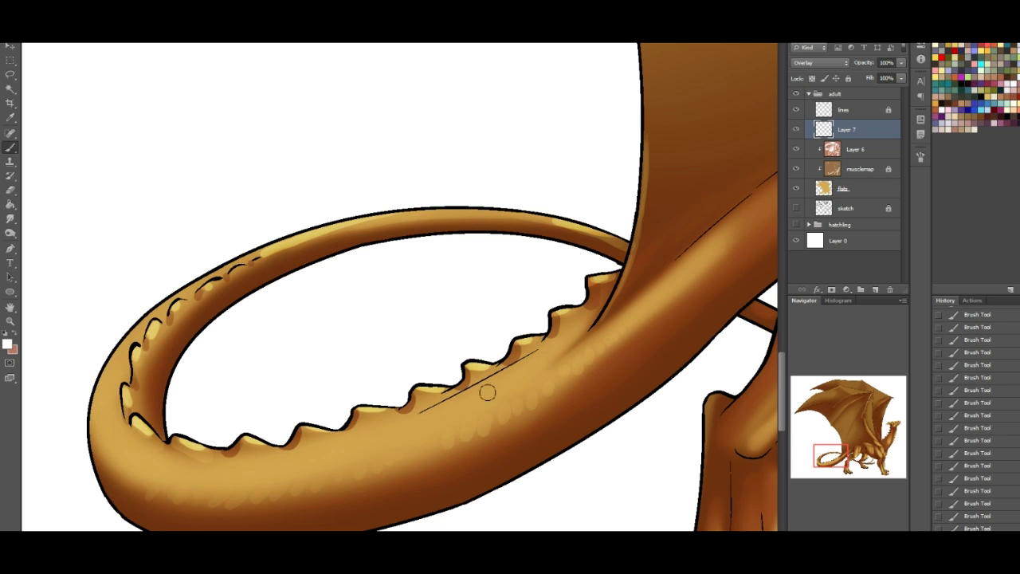
pyautogui.moveTo(465, 403); pyautogui.dragTo(458, 408)
pyautogui.moveTo(453, 407); pyautogui.dragTo(425, 418)
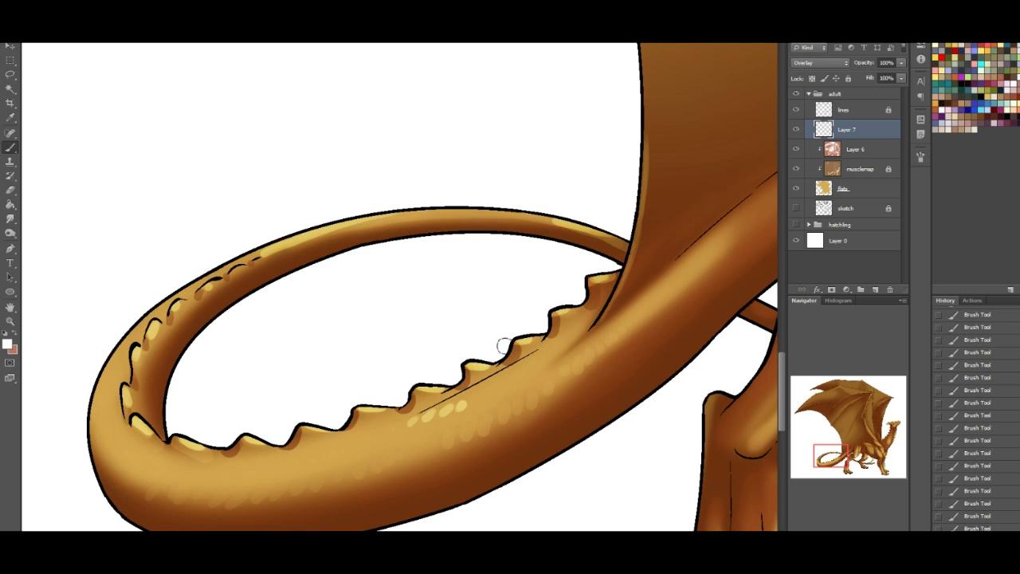
# - Add a few more small highlights across the hind legs and lower body
pyautogui.moveTo(837, 454); pyautogui.dragTo(855, 455)
pyautogui.moveTo(379, 293); pyautogui.dragTo(416, 300)
pyautogui.moveTo(517, 358); pyautogui.dragTo(605, 391)
pyautogui.moveTo(855, 455)
pyautogui.mouseDown()
pyautogui.moveTo(882, 461)
pyautogui.moveTo(865, 454)
pyautogui.mouseUp()
pyautogui.moveTo(292, 422); pyautogui.dragTo(419, 443)
pyautogui.moveTo(863, 449); pyautogui.dragTo(888, 422)
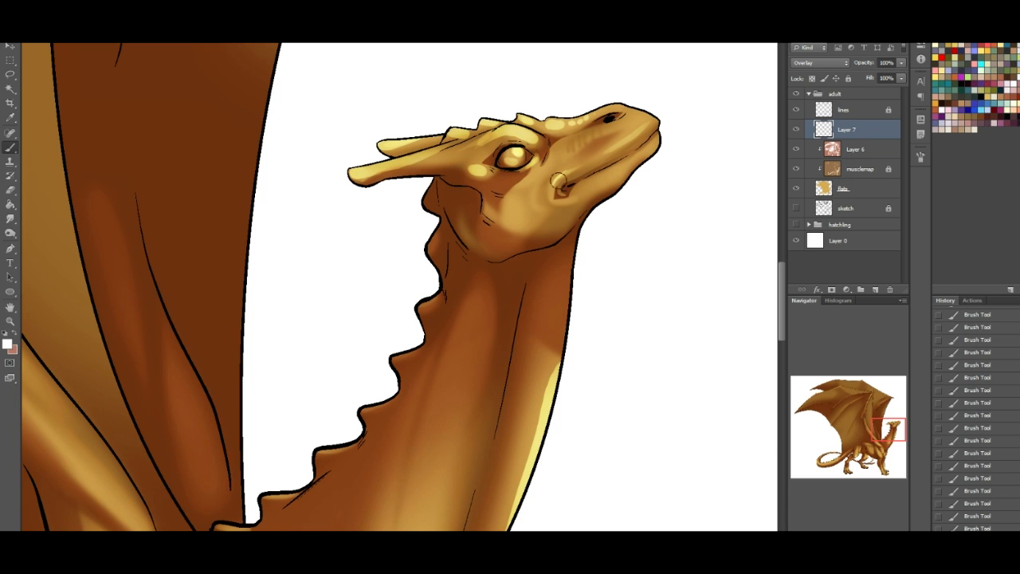
# - Dot small scale highlights onto the dragon's cheek, just behind the corner of the mouth
pyautogui.moveTo(897, 451); pyautogui.dragTo(906, 426)
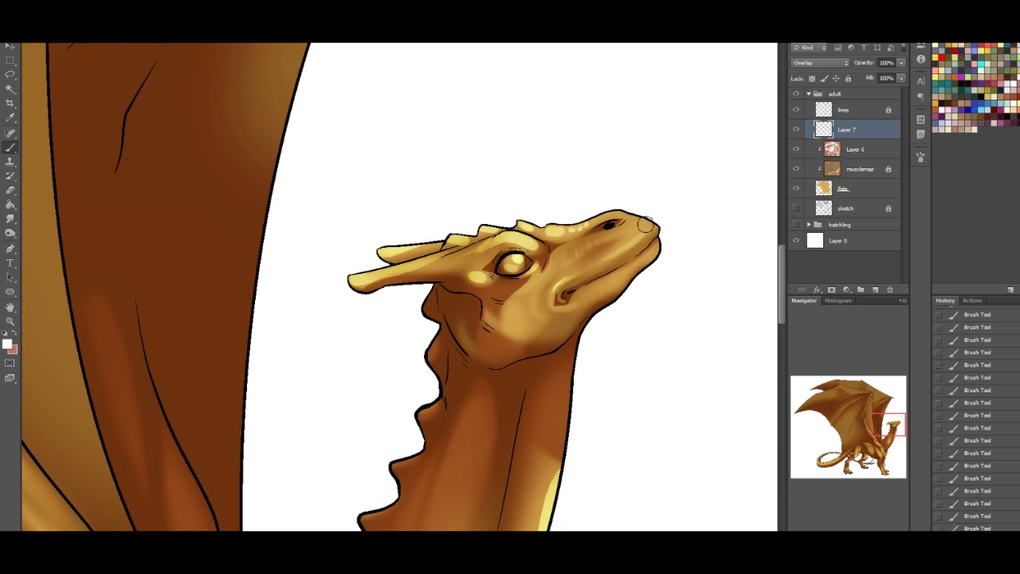
pyautogui.click(533, 289)
pyautogui.click(524, 298)
pyautogui.click(532, 293)
# - Paint a short row of scale highlights down the side of the neck and touch up a neck spike's edge
pyautogui.moveTo(893, 432); pyautogui.dragTo(893, 437)
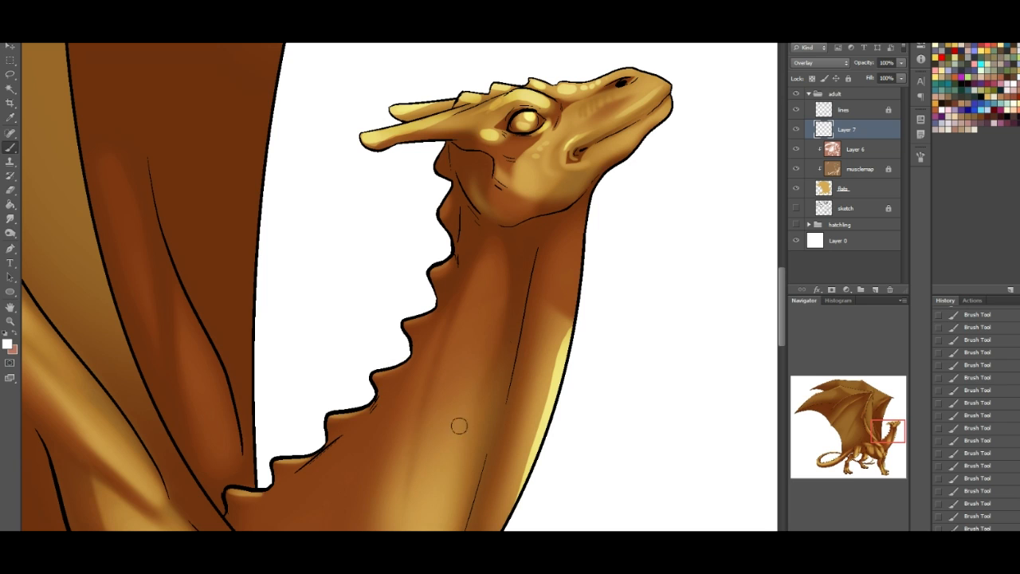
pyautogui.moveTo(499, 310); pyautogui.dragTo(493, 318)
pyautogui.moveTo(499, 324); pyautogui.dragTo(482, 366)
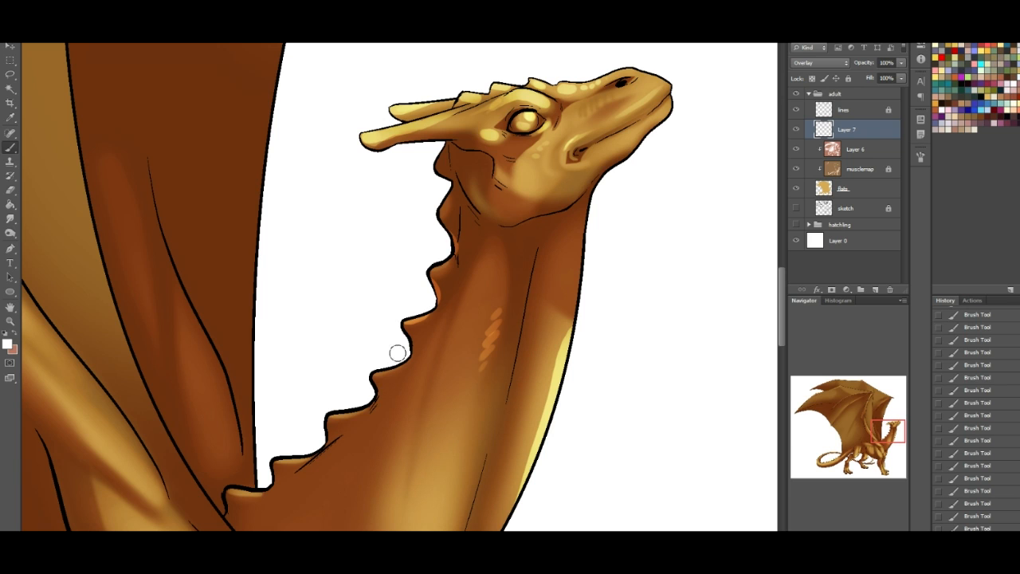
pyautogui.moveTo(410, 336); pyautogui.dragTo(412, 355)
pyautogui.moveTo(884, 428)
pyautogui.mouseDown()
pyautogui.moveTo(834, 419)
pyautogui.moveTo(833, 399)
pyautogui.mouseUp()
pyautogui.moveTo(402, 343); pyautogui.dragTo(486, 278)
pyautogui.hotkey('ctrl', 'z')
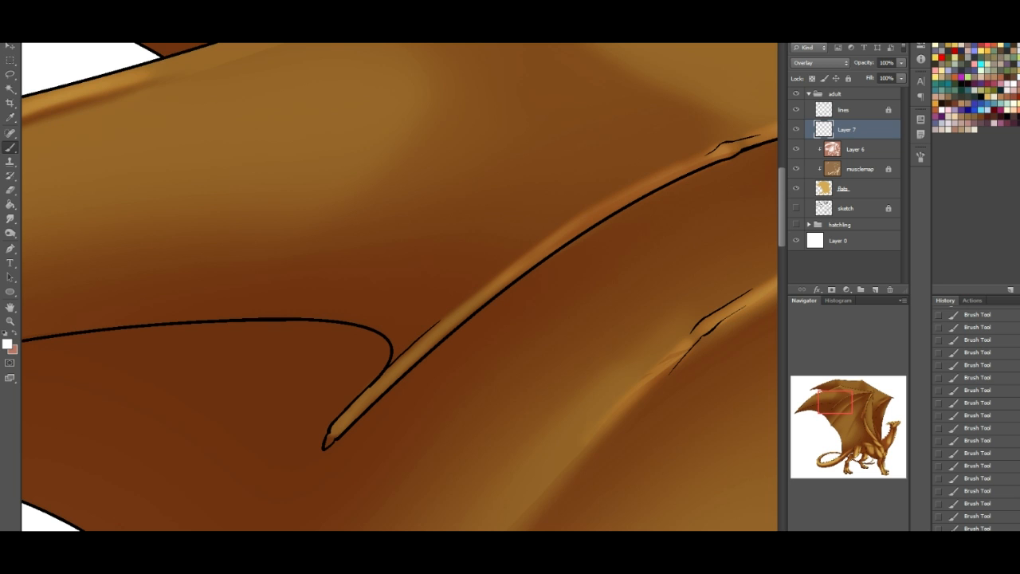
# - Switch to the soft 200 px brush with 0% hardness and brush a soft glow along the neck
pyautogui.hotkey('ctrl', '-')
pyautogui.hotkey('ctrl', '-')
pyautogui.hotkey('ctrl', '-')
pyautogui.moveTo(865, 415); pyautogui.dragTo(884, 433)
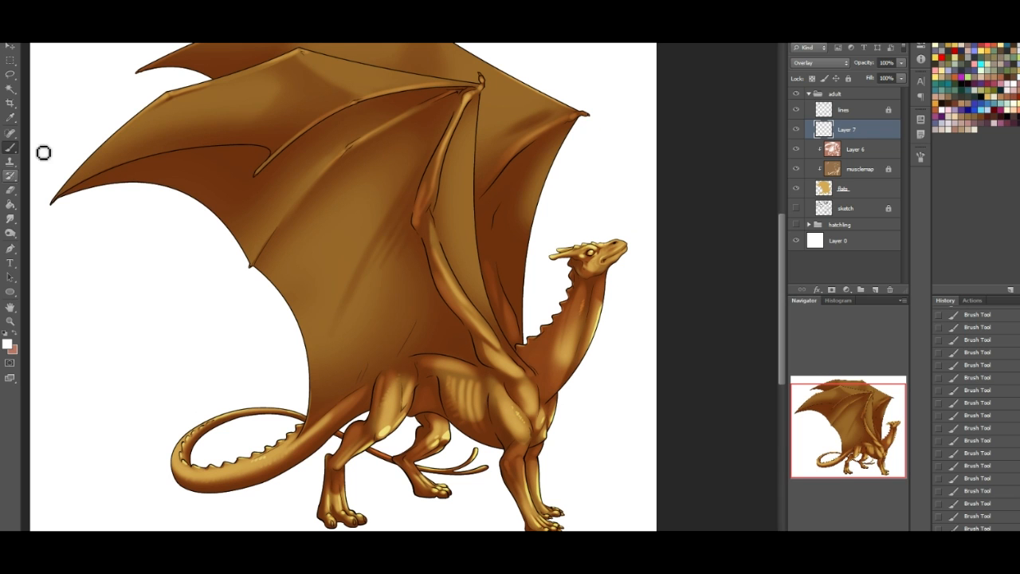
pyautogui.click(43, 25)
pyautogui.click(80, 168)
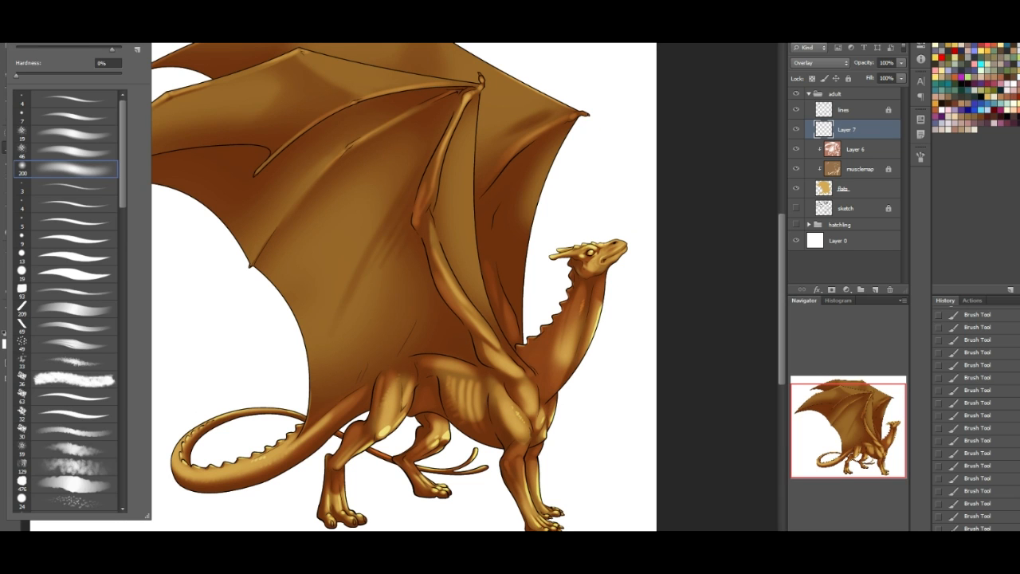
pyautogui.click(592, 310)
pyautogui.moveTo(591, 311)
pyautogui.mouseDown()
pyautogui.moveTo(569, 363)
pyautogui.moveTo(601, 319)
pyautogui.mouseUp()
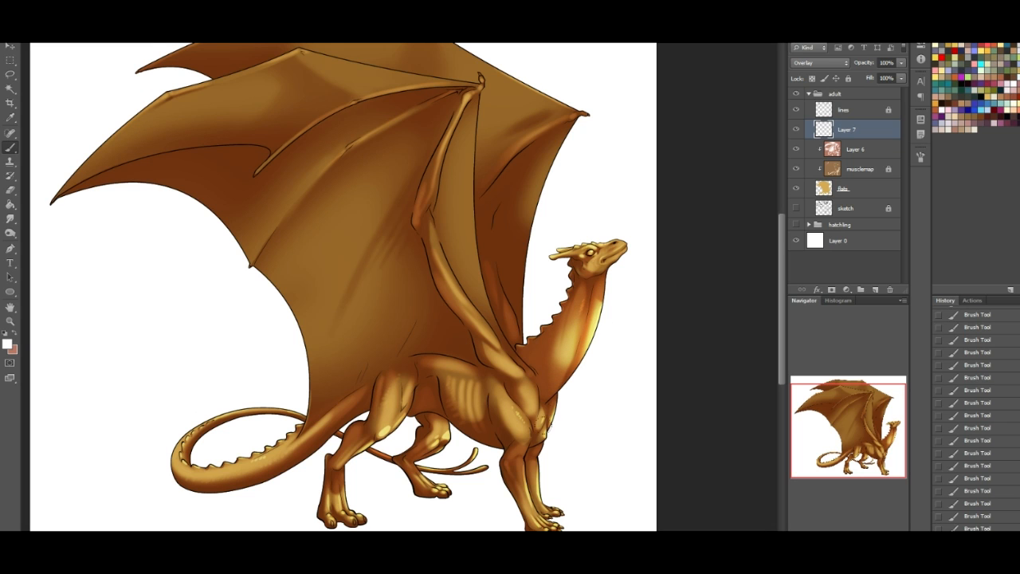
# - Brush soft highlights down the chest and front legs and around the tail's outer curl, undoing the stroke across the belly
pyautogui.moveTo(542, 408); pyautogui.dragTo(532, 494)
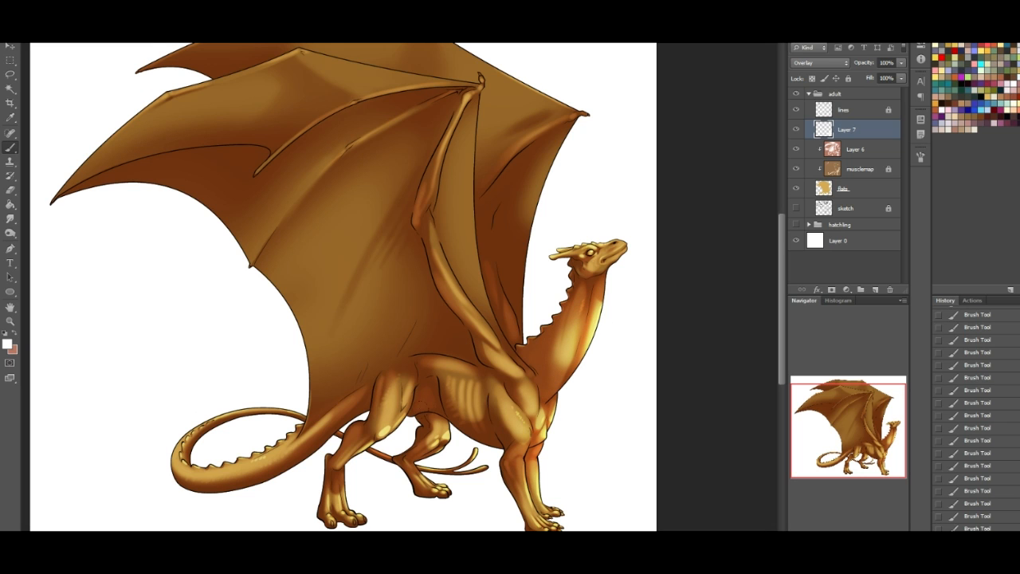
pyautogui.moveTo(498, 387); pyautogui.dragTo(430, 458)
pyautogui.hotkey('ctrl', 'z')
pyautogui.moveTo(177, 472); pyautogui.dragTo(251, 414)
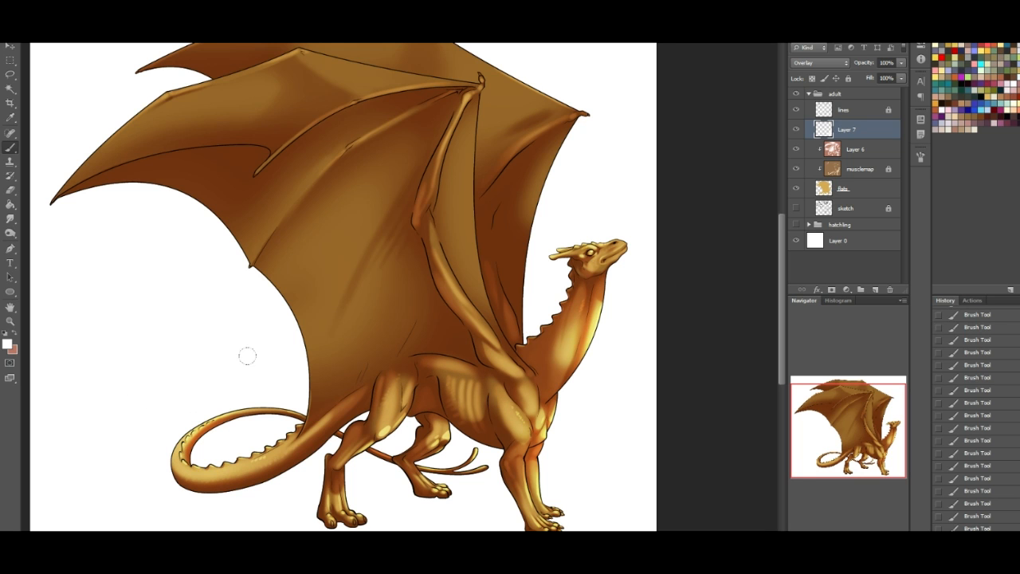
# - Start a Pen path at the near wing's tip and fit it along the membrane fold to the short finger bone's end
pyautogui.moveTo(876, 443); pyautogui.dragTo(782, 355)
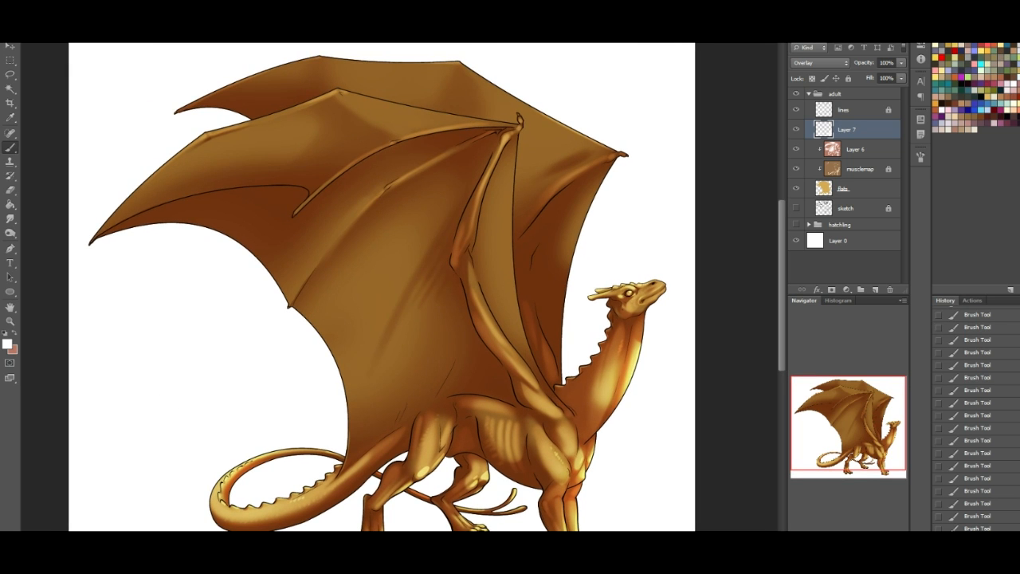
pyautogui.click(10, 73)
pyautogui.click(10, 249)
pyautogui.moveTo(309, 199); pyautogui.dragTo(295, 250)
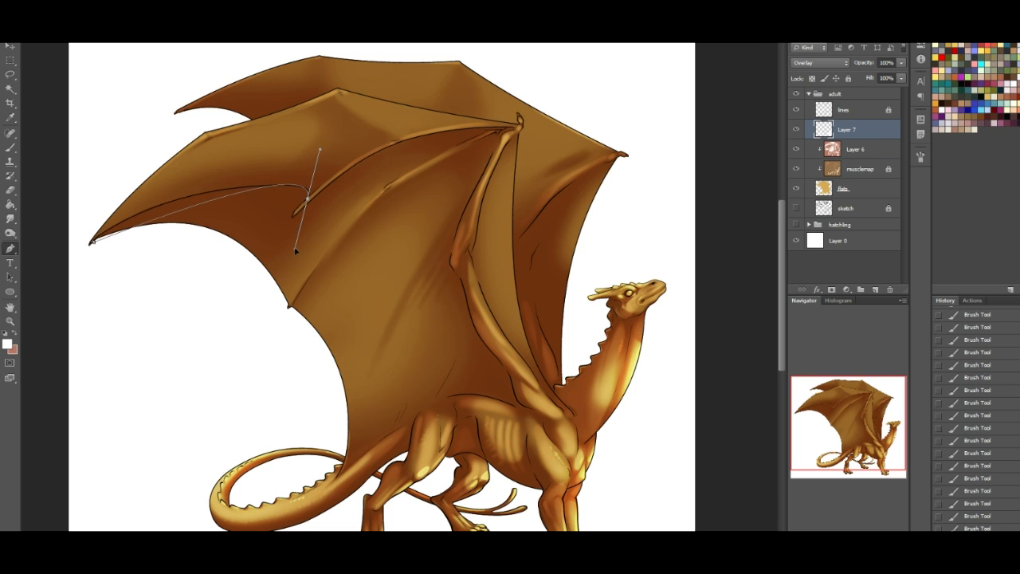
pyautogui.click(199, 207)
pyautogui.moveTo(198, 206); pyautogui.dragTo(170, 201)
pyautogui.moveTo(117, 229); pyautogui.dragTo(113, 228)
pyautogui.moveTo(315, 174); pyautogui.dragTo(325, 175)
pyautogui.moveTo(296, 222); pyautogui.dragTo(306, 212)
pyautogui.moveTo(296, 250); pyautogui.dragTo(290, 221)
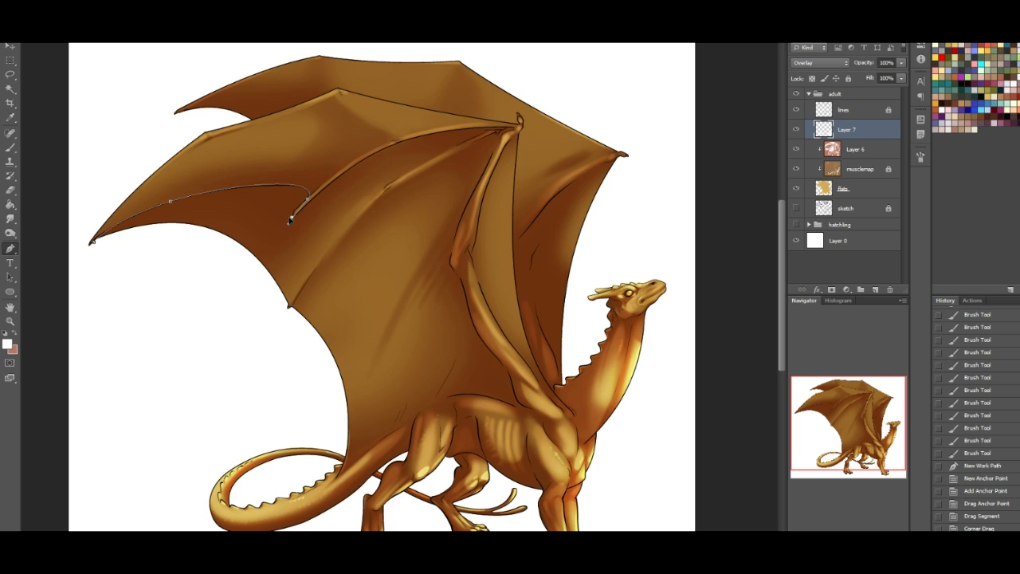
# - Continue the path up the finger bone to the wing's wrist, adding anchor points to match its curve
pyautogui.click(352, 174)
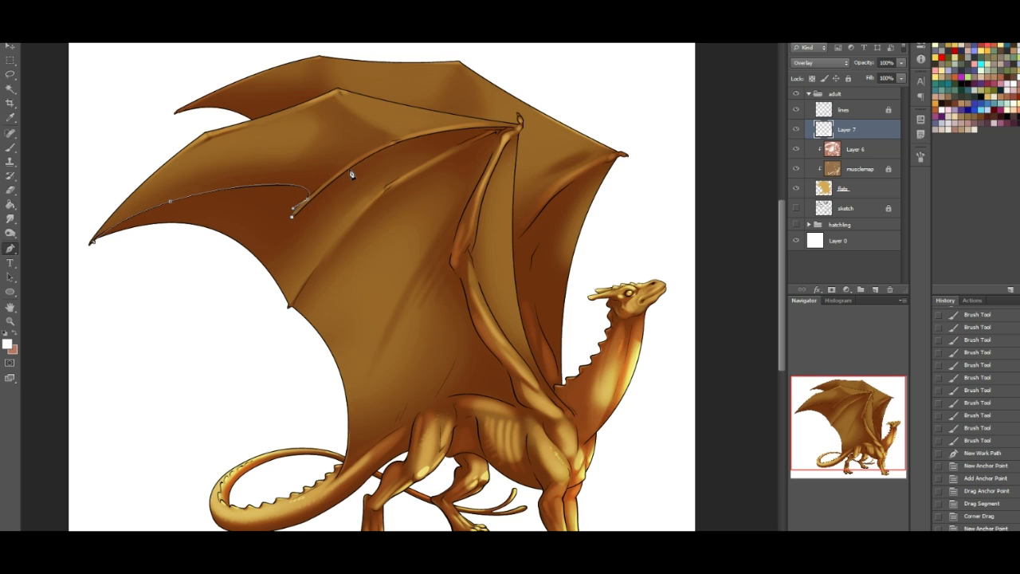
pyautogui.click(515, 132)
pyautogui.moveTo(518, 130); pyautogui.dragTo(642, 149)
pyautogui.click(398, 145)
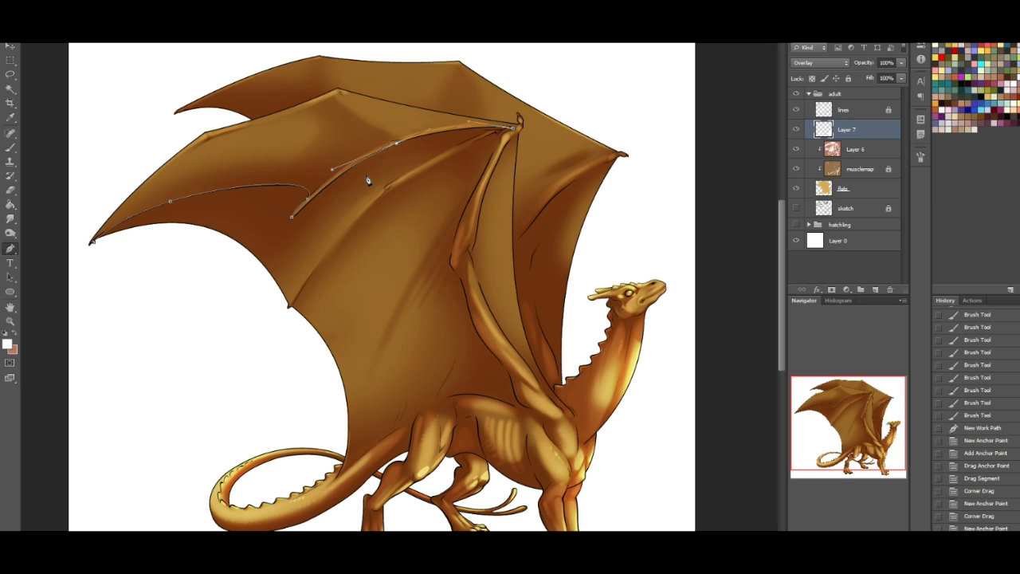
pyautogui.click(318, 201)
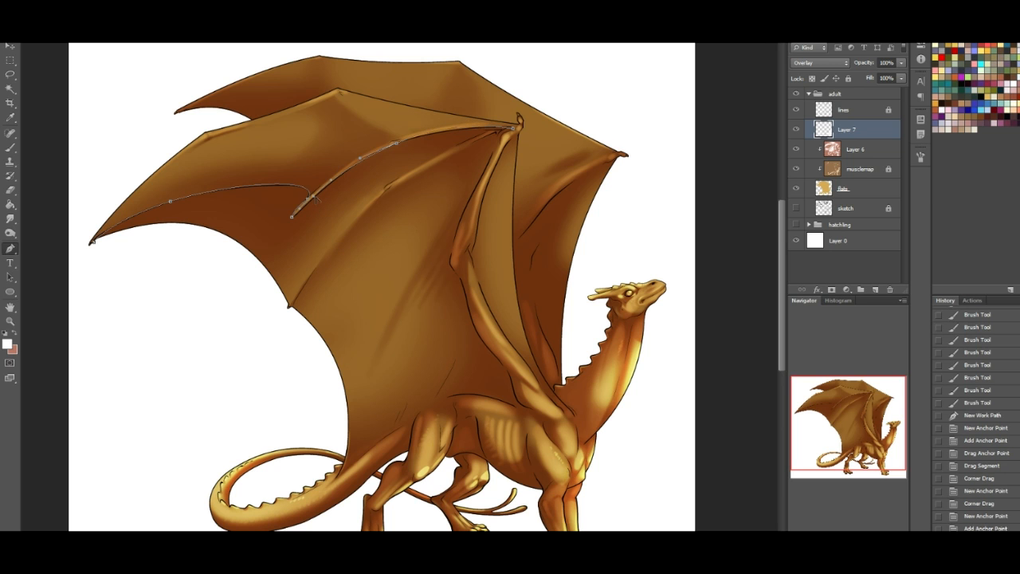
pyautogui.moveTo(314, 198); pyautogui.dragTo(313, 199)
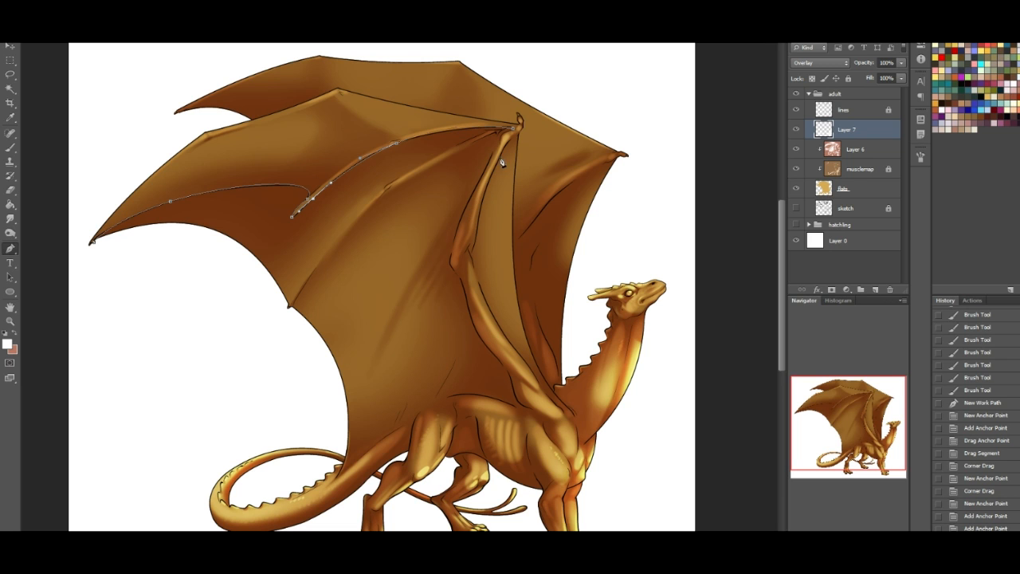
# - Trace the path from the wing's wrist down the forearm's inner edge and around the elbow
pyautogui.moveTo(490, 170); pyautogui.dragTo(511, 165)
pyautogui.moveTo(635, 152); pyautogui.dragTo(494, 133)
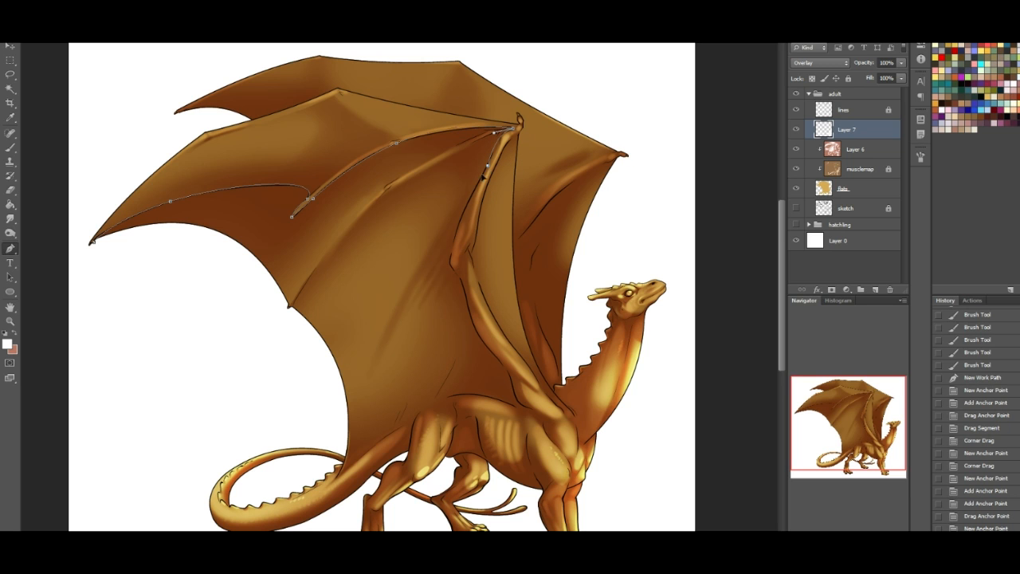
pyautogui.moveTo(476, 186); pyautogui.dragTo(478, 183)
pyautogui.moveTo(452, 264); pyautogui.dragTo(464, 288)
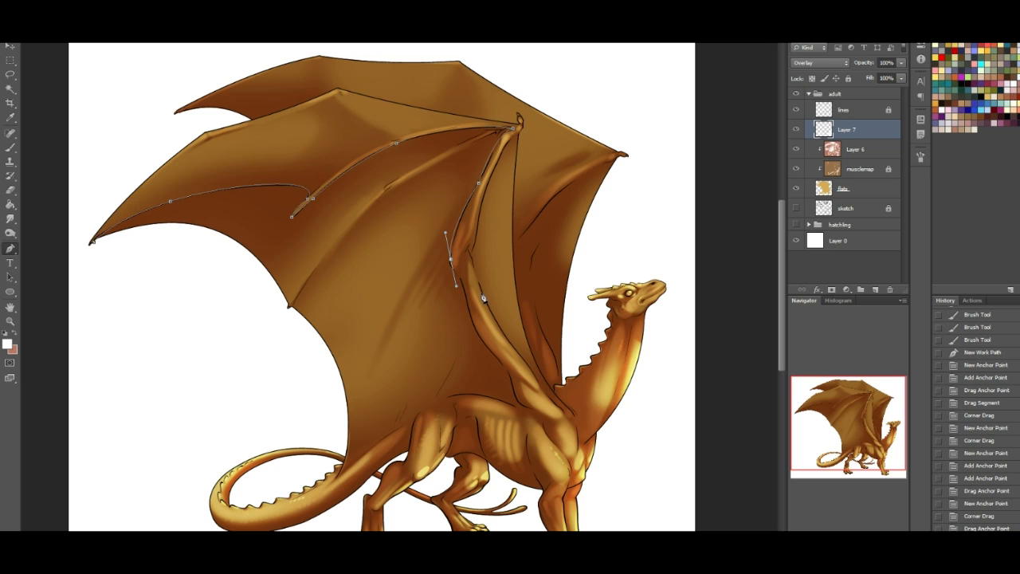
pyautogui.click(462, 286)
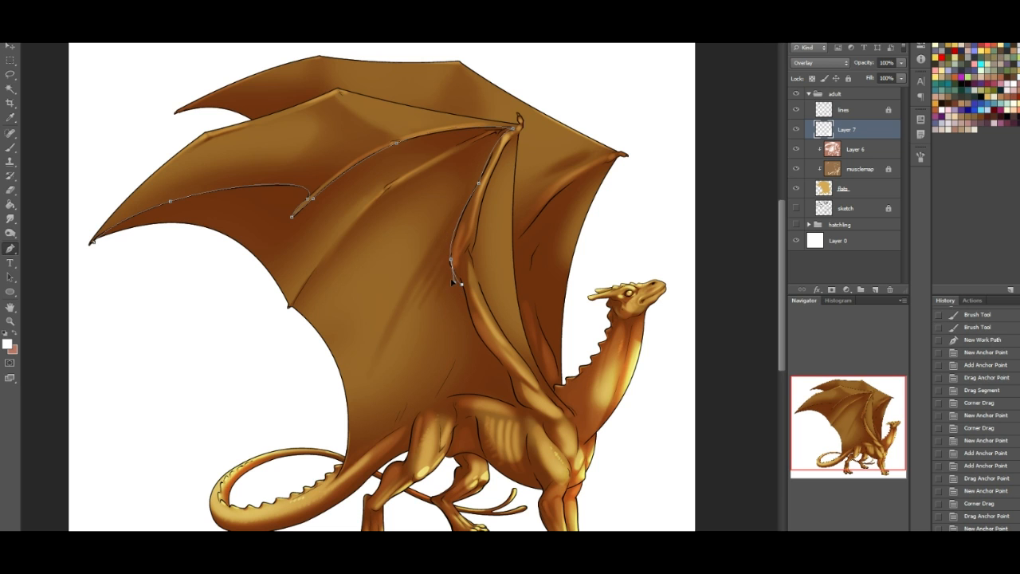
pyautogui.moveTo(445, 270); pyautogui.dragTo(444, 267)
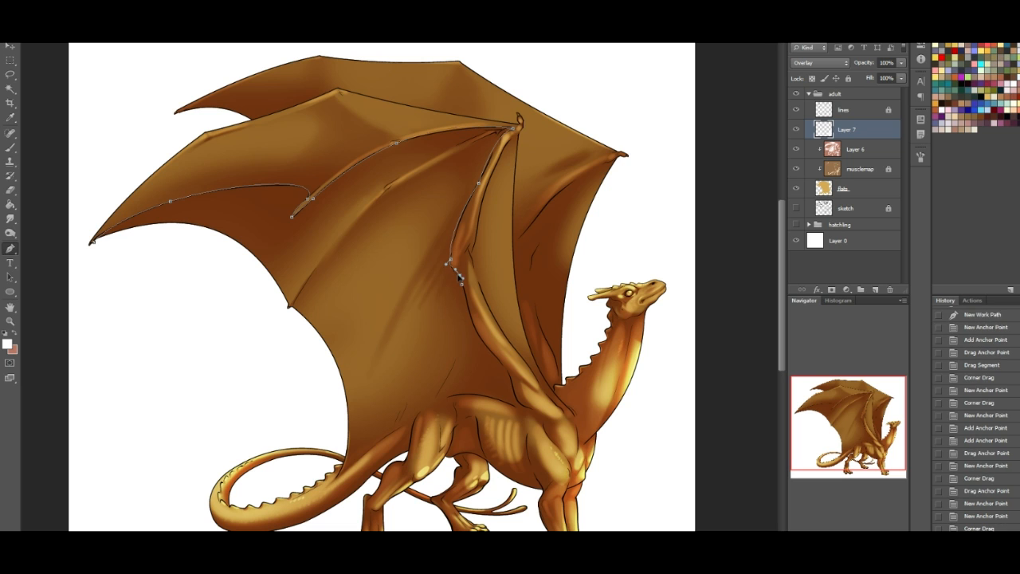
# - Extend the path from the elbow down the upper arm's edge to where the wing meets the back
pyautogui.click(460, 278)
pyautogui.click(499, 359)
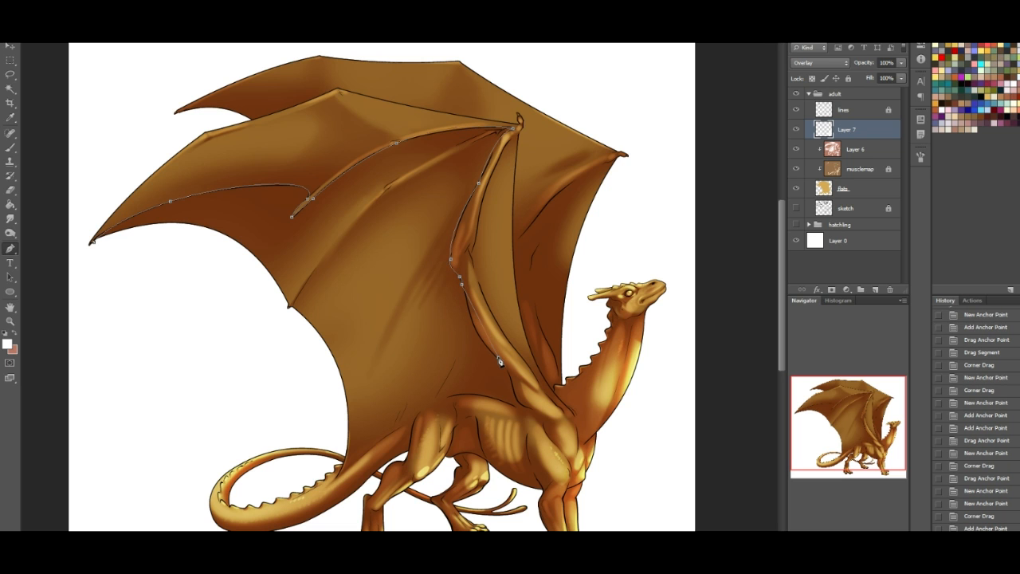
pyautogui.moveTo(499, 359)
pyautogui.mouseDown()
pyautogui.moveTo(523, 366)
pyautogui.moveTo(520, 396)
pyautogui.moveTo(526, 380)
pyautogui.moveTo(514, 370)
pyautogui.mouseUp()
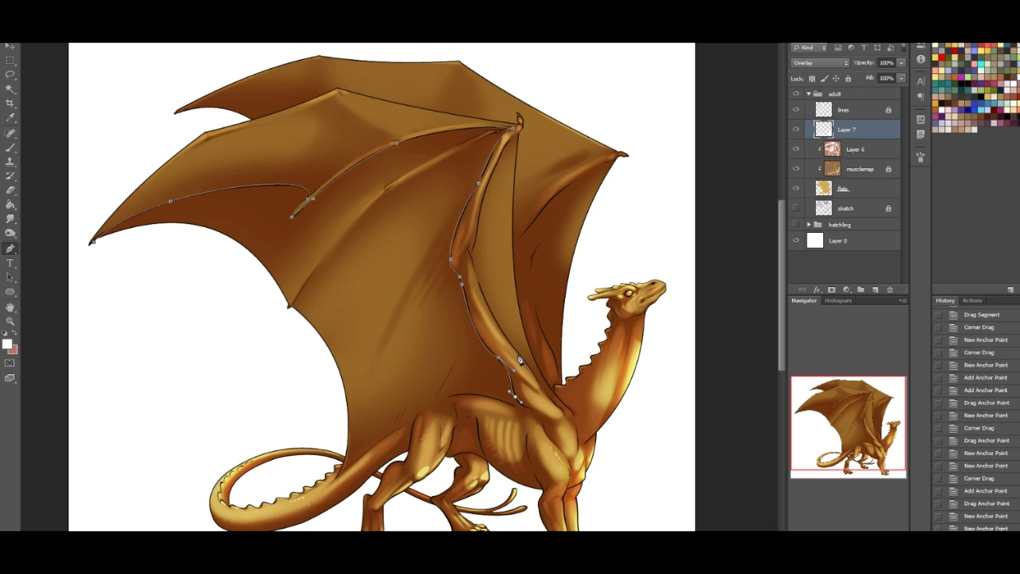
pyautogui.moveTo(521, 412); pyautogui.dragTo(518, 407)
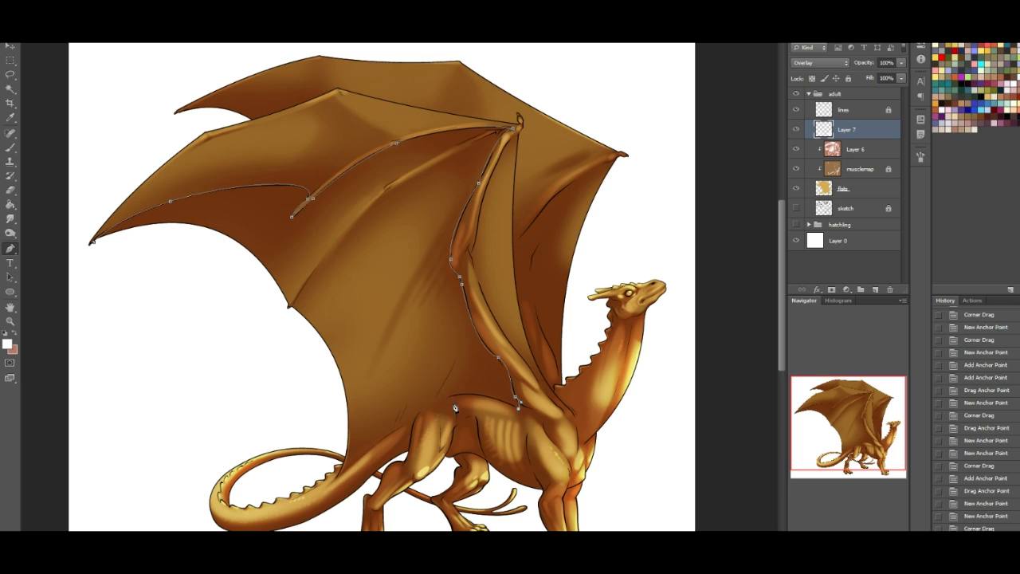
# - Run the path along the dragon's back to the tail base and bend the segment to follow the body line
pyautogui.moveTo(339, 477)
pyautogui.mouseDown()
pyautogui.moveTo(330, 529)
pyautogui.moveTo(322, 469)
pyautogui.mouseUp()
pyautogui.moveTo(389, 368); pyautogui.dragTo(441, 328)
pyautogui.click(384, 414)
pyautogui.moveTo(385, 413); pyautogui.dragTo(395, 413)
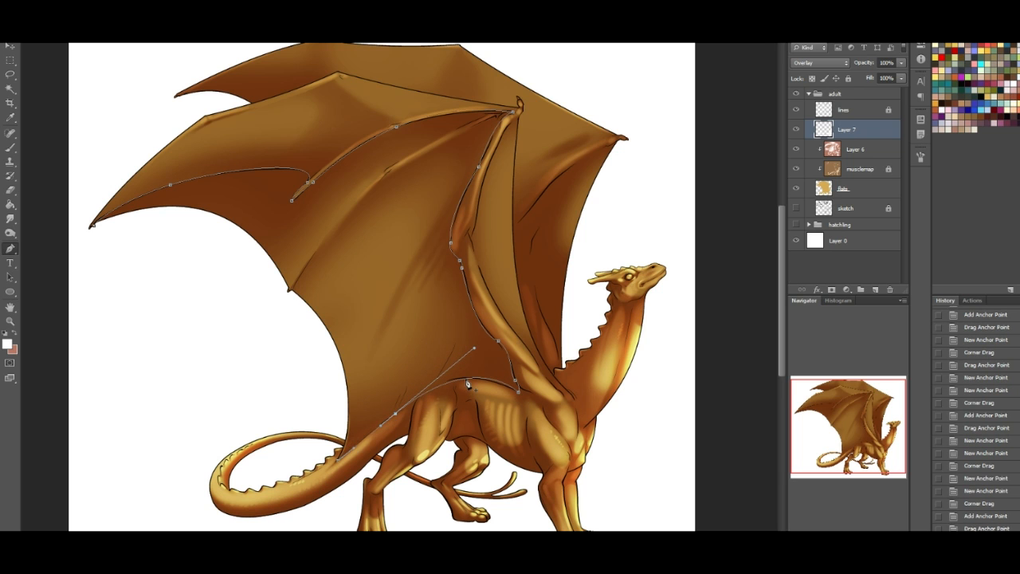
pyautogui.moveTo(462, 384); pyautogui.dragTo(459, 370)
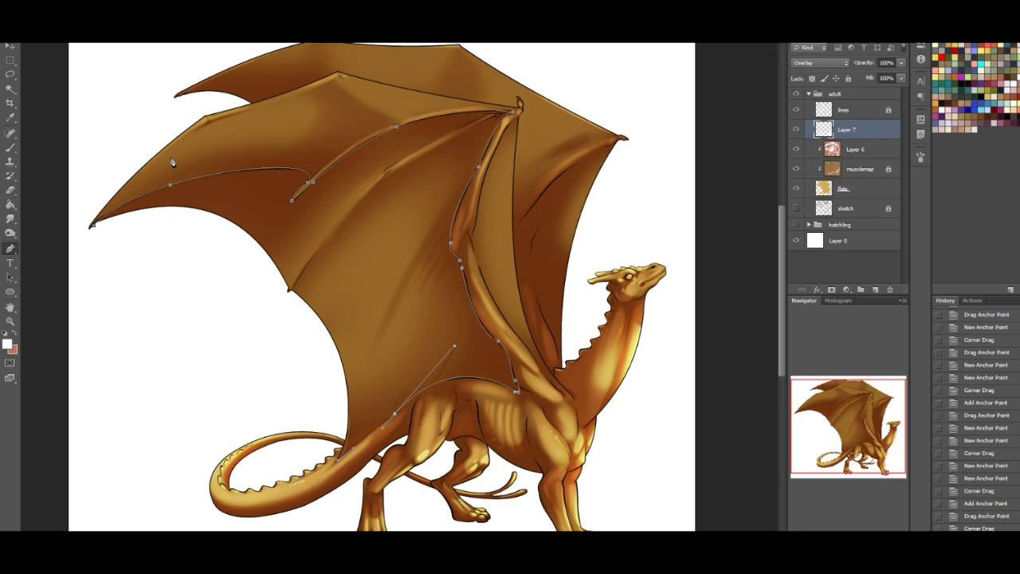
# - Close the path outside the wing, curving it from the wing tip to the tail base around the membrane's open edge
pyautogui.moveTo(95, 229); pyautogui.dragTo(121, 268)
pyautogui.click(94, 228)
pyautogui.moveTo(256, 452); pyautogui.dragTo(256, 452)
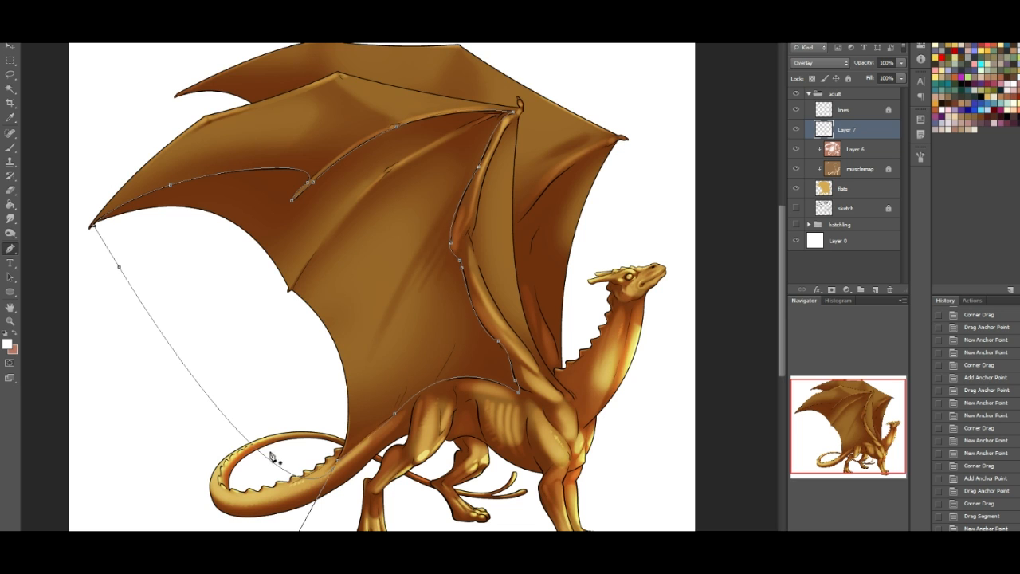
pyautogui.click(875, 432)
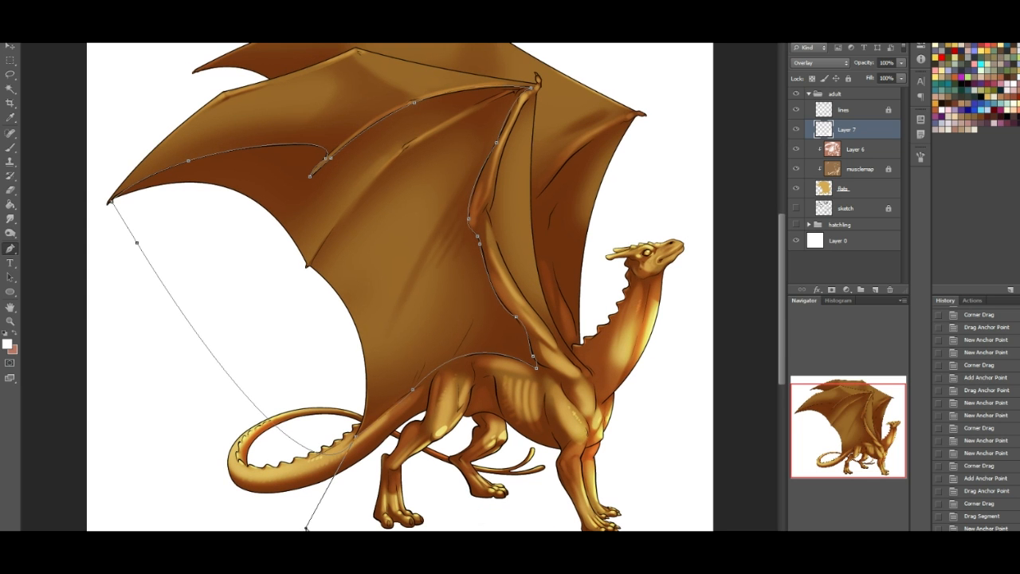
pyautogui.moveTo(355, 435)
pyautogui.mouseDown()
pyautogui.moveTo(276, 337)
pyautogui.moveTo(332, 291)
pyautogui.moveTo(413, 328)
pyautogui.mouseUp()
# - Convert the closed path into a new anti-aliased selection with a 0 px feather radius
pyautogui.rightClick(369, 235)
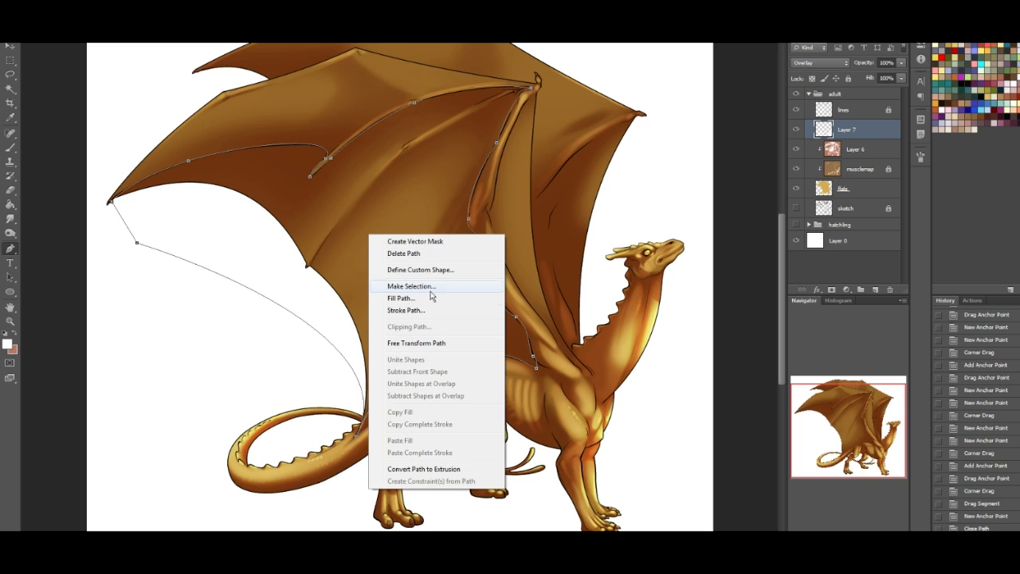
pyautogui.click(426, 286)
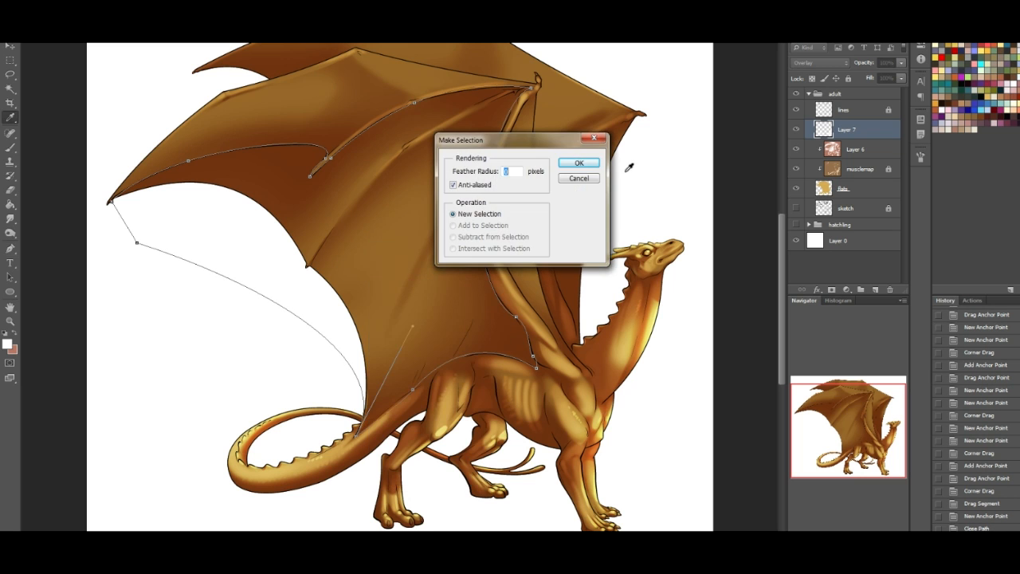
pyautogui.click(594, 165)
# - Brush a soft warm glow inside the selection, along the membrane's upper edge from the wing tip to the wrist
pyautogui.scroll(2, 319, 239)
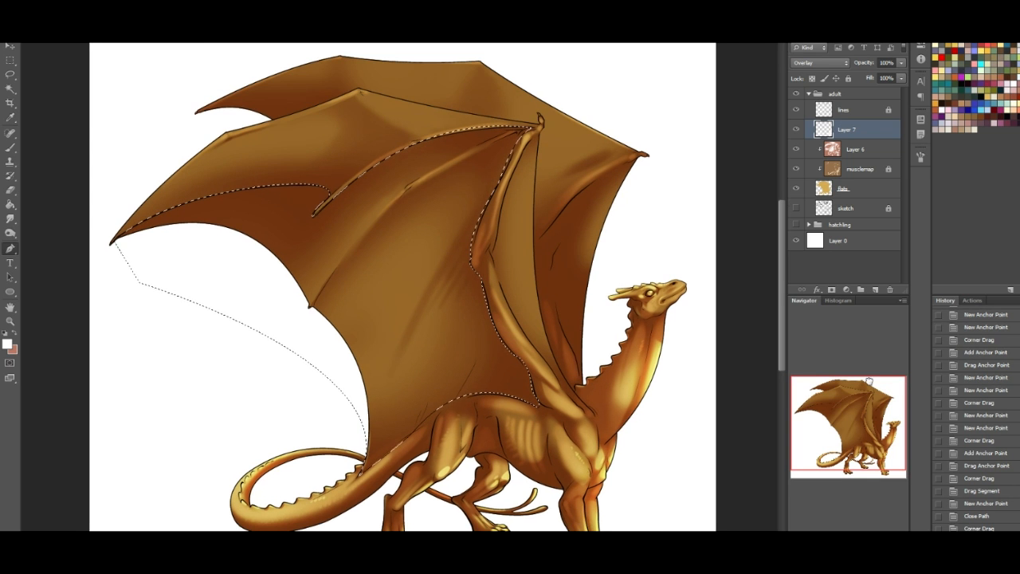
pyautogui.press('b')
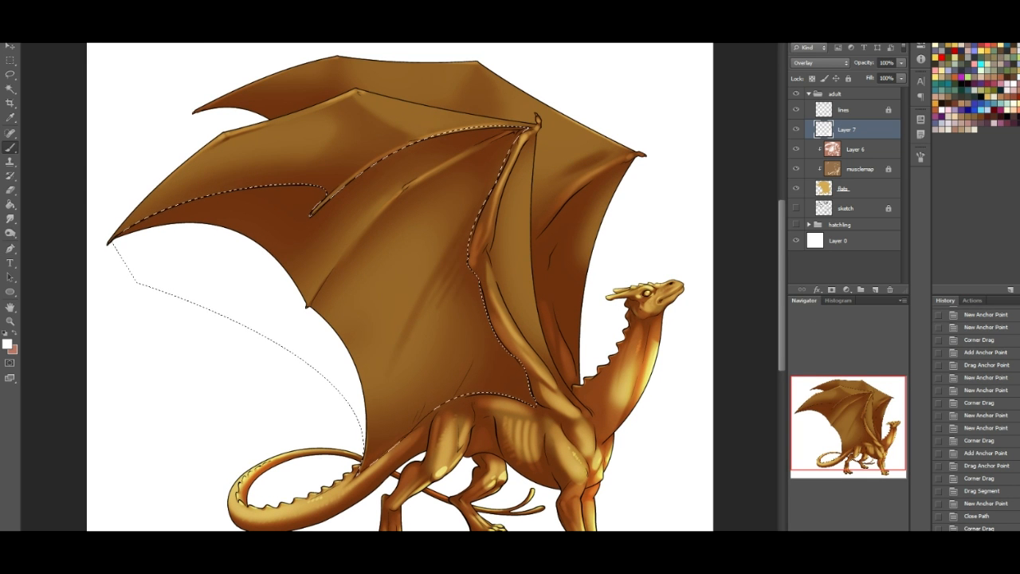
pyautogui.moveTo(127, 227)
pyautogui.mouseDown()
pyautogui.moveTo(351, 195)
pyautogui.moveTo(514, 135)
pyautogui.mouseUp()
pyautogui.hotkey('ctrl', 'z')
pyautogui.hotkey('ctrl', 'z')
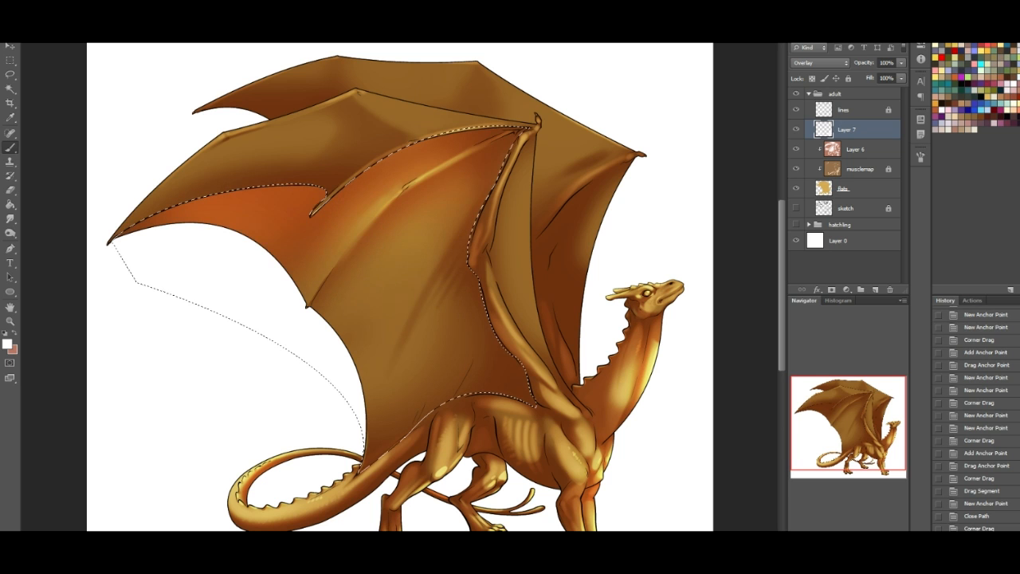
pyautogui.moveTo(308, 217); pyautogui.dragTo(341, 204)
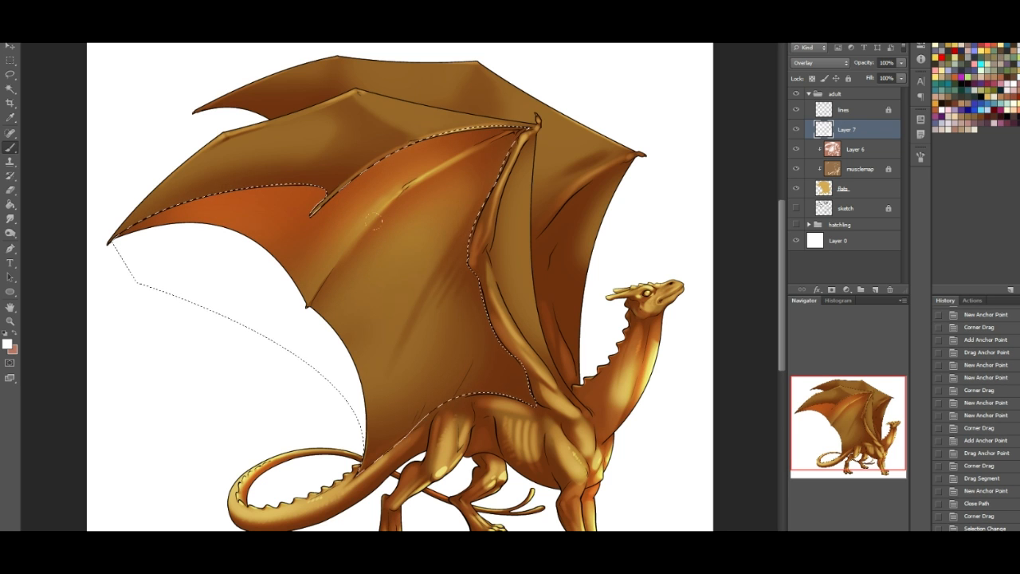
# - Brush broad, bright highlights down the middle of the selected wing membrane towards its lower edge
pyautogui.moveTo(412, 209)
pyautogui.mouseDown()
pyautogui.moveTo(289, 397)
pyautogui.moveTo(365, 360)
pyautogui.moveTo(356, 377)
pyautogui.mouseUp()
pyautogui.moveTo(433, 298); pyautogui.dragTo(387, 377)
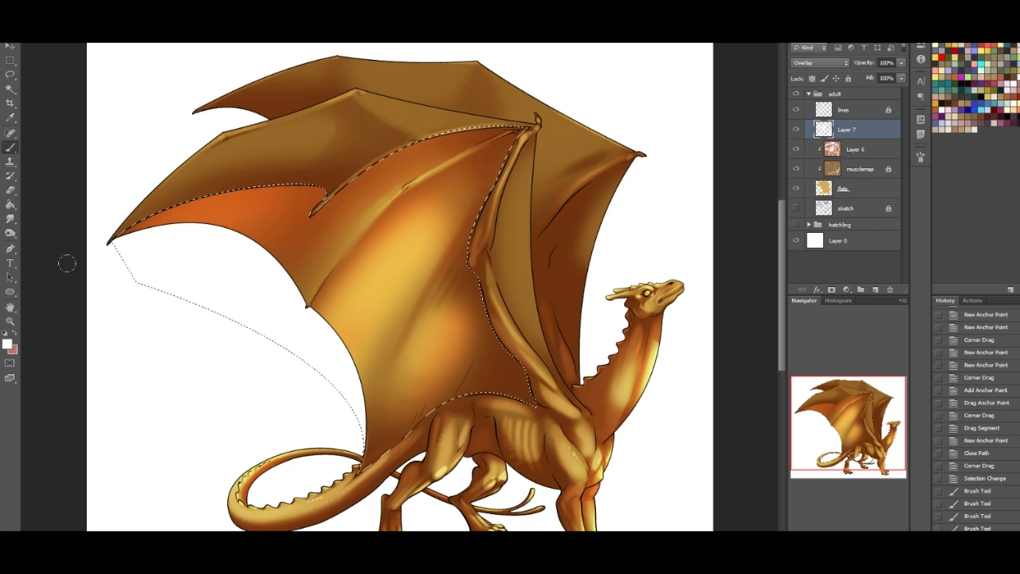
pyautogui.moveTo(336, 118); pyautogui.dragTo(383, 108)
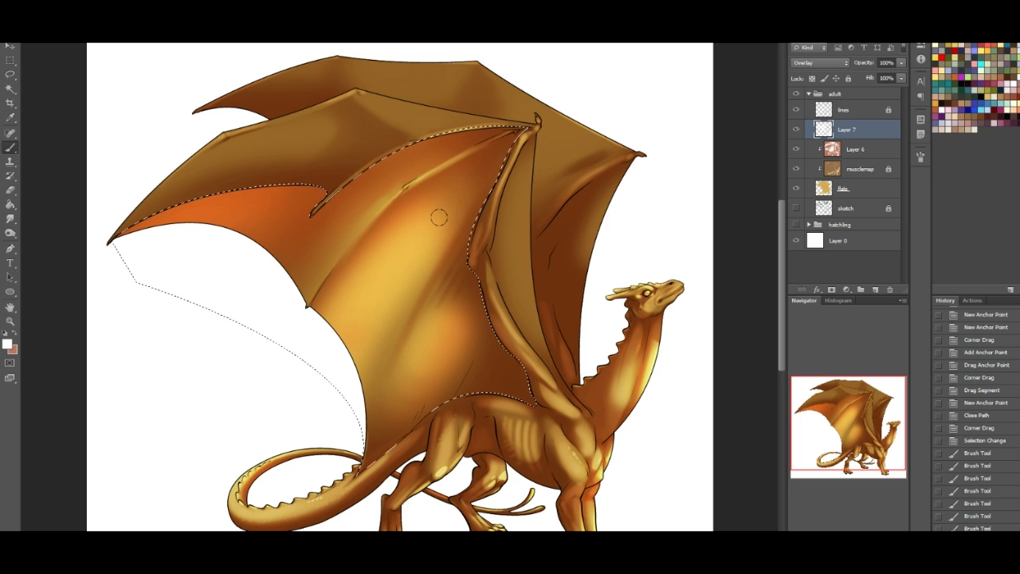
# - Erase the highlight in soft strokes along the diagonal fold in the middle of the selected wing membrane
pyautogui.press('e')
pyautogui.click(32, 25)
pyautogui.click(43, 164)
pyautogui.moveTo(416, 307); pyautogui.dragTo(410, 283)
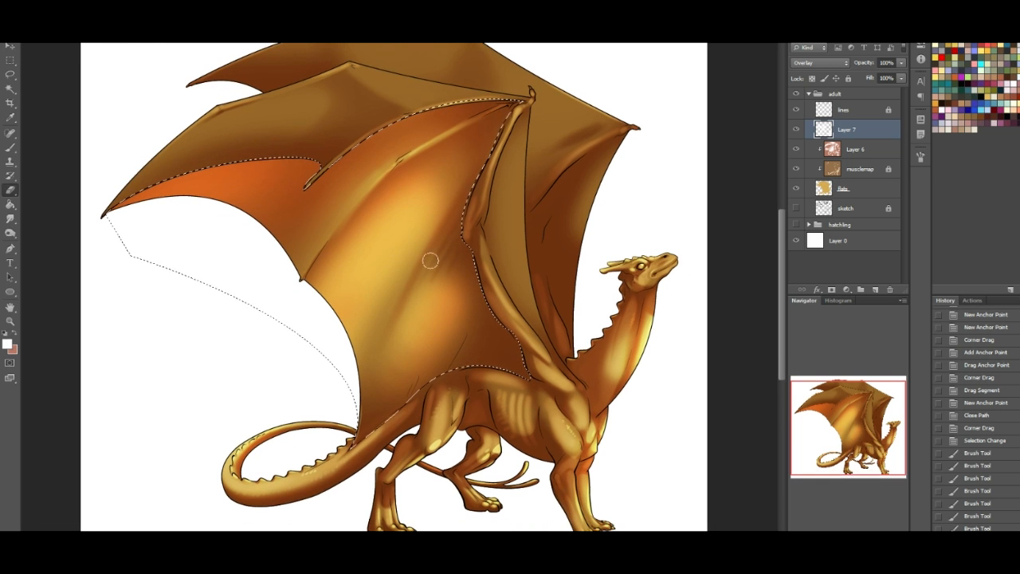
pyautogui.moveTo(439, 247); pyautogui.dragTo(400, 320)
pyautogui.moveTo(437, 248); pyautogui.dragTo(390, 334)
pyautogui.moveTo(441, 267); pyautogui.dragTo(408, 317)
pyautogui.moveTo(437, 275); pyautogui.dragTo(403, 338)
pyautogui.moveTo(448, 255); pyautogui.dragTo(422, 288)
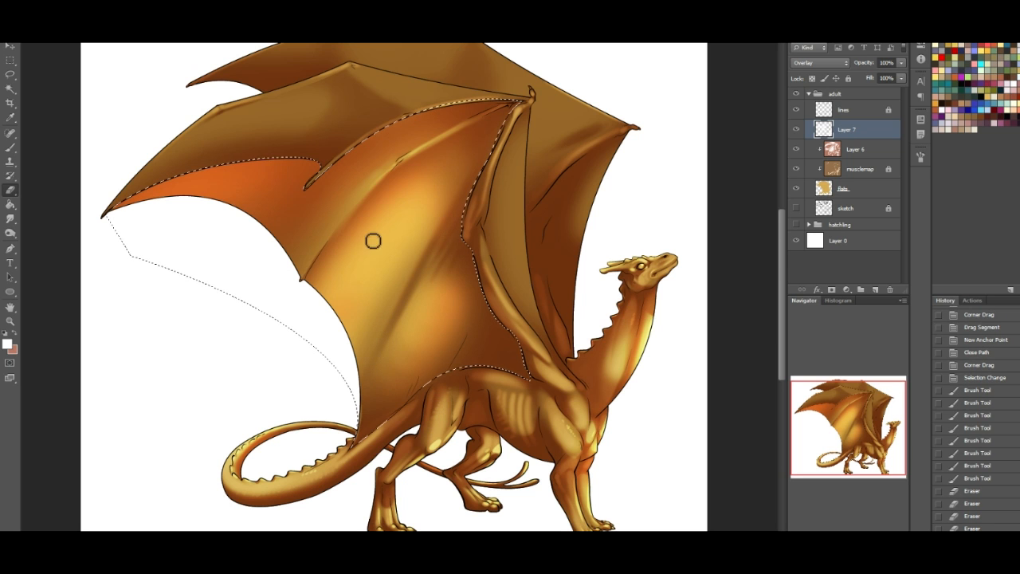
# - Erase the excess glow from the membrane's upper part and along its edge beside the wing arm, softening the central fold
pyautogui.moveTo(404, 179)
pyautogui.mouseDown()
pyautogui.moveTo(338, 238)
pyautogui.moveTo(399, 177)
pyautogui.mouseUp()
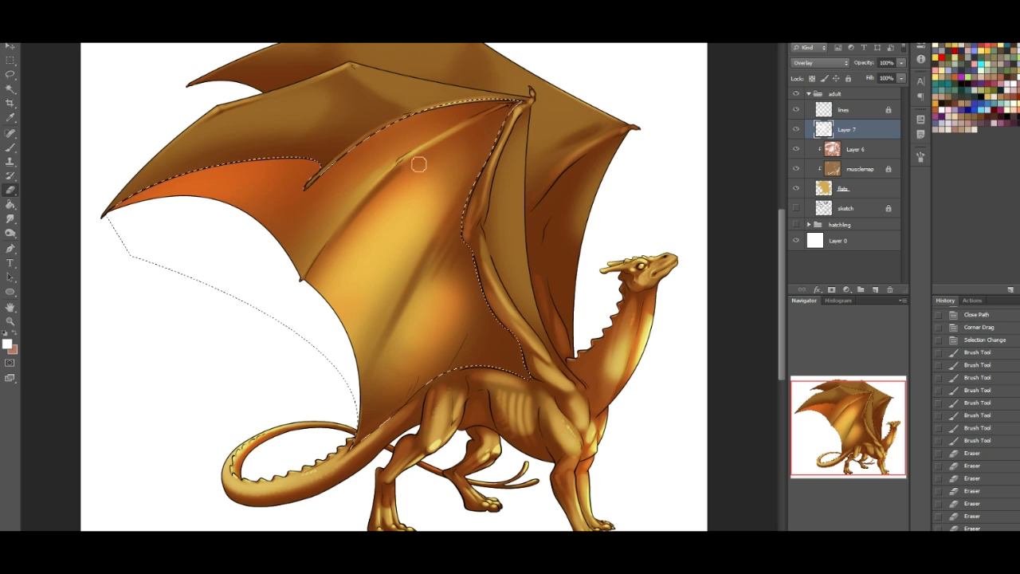
pyautogui.moveTo(465, 137)
pyautogui.mouseDown()
pyautogui.moveTo(407, 171)
pyautogui.moveTo(462, 141)
pyautogui.mouseUp()
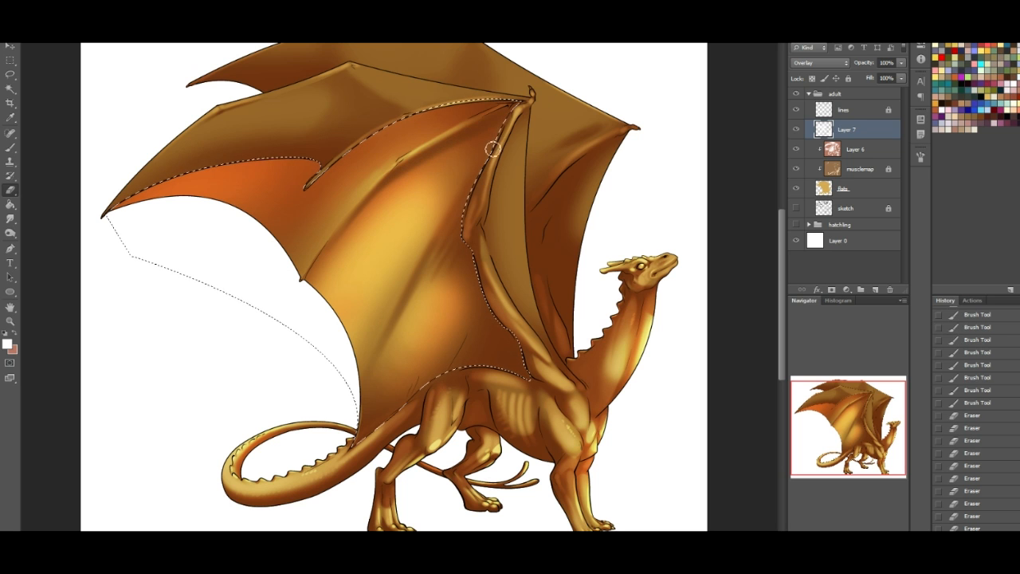
pyautogui.moveTo(459, 198); pyautogui.dragTo(478, 145)
pyautogui.moveTo(463, 188); pyautogui.dragTo(488, 124)
pyautogui.moveTo(478, 143); pyautogui.dragTo(497, 98)
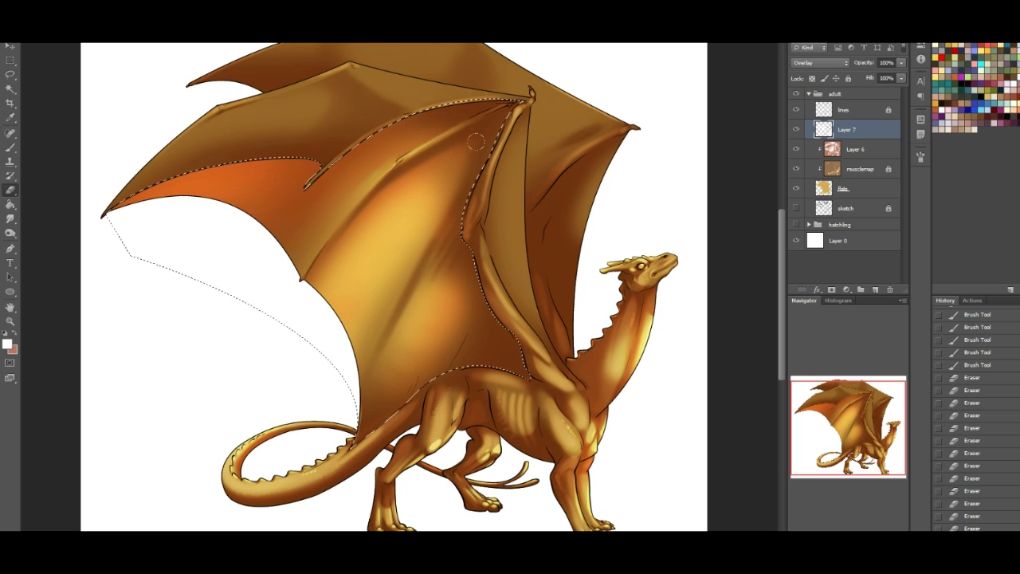
pyautogui.moveTo(477, 105)
pyautogui.mouseDown()
pyautogui.moveTo(484, 209)
pyautogui.moveTo(476, 280)
pyautogui.mouseUp()
pyautogui.moveTo(456, 227); pyautogui.dragTo(465, 297)
pyautogui.moveTo(461, 255); pyautogui.dragTo(451, 325)
pyautogui.moveTo(104, 127); pyautogui.dragTo(272, 79)
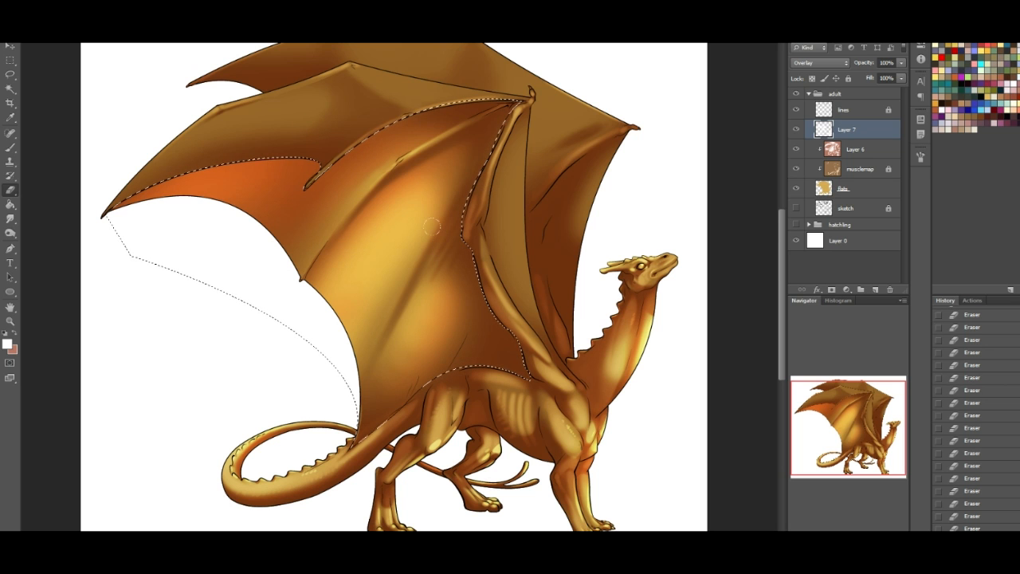
pyautogui.moveTo(424, 271); pyautogui.dragTo(403, 315)
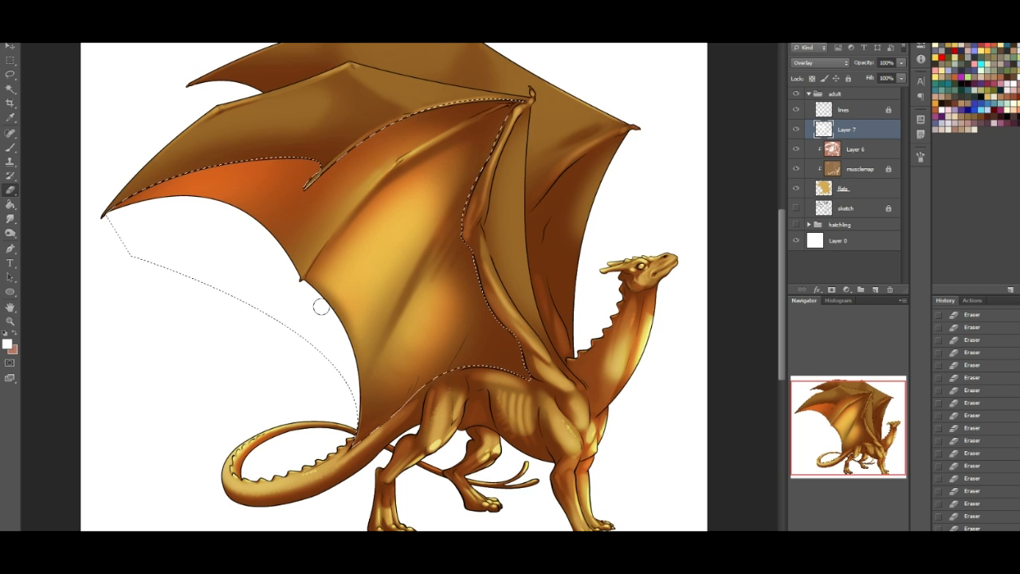
pyautogui.moveTo(306, 281)
pyautogui.mouseDown()
pyautogui.moveTo(360, 328)
pyautogui.moveTo(358, 279)
pyautogui.moveTo(376, 324)
pyautogui.mouseUp()
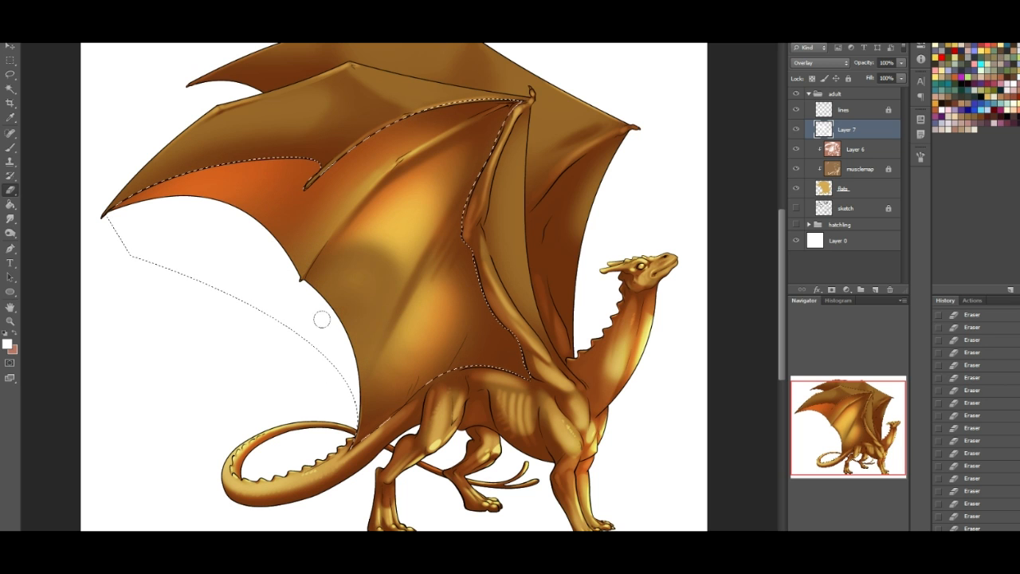
pyautogui.hotkey('ctrl', 'alt', 'z')
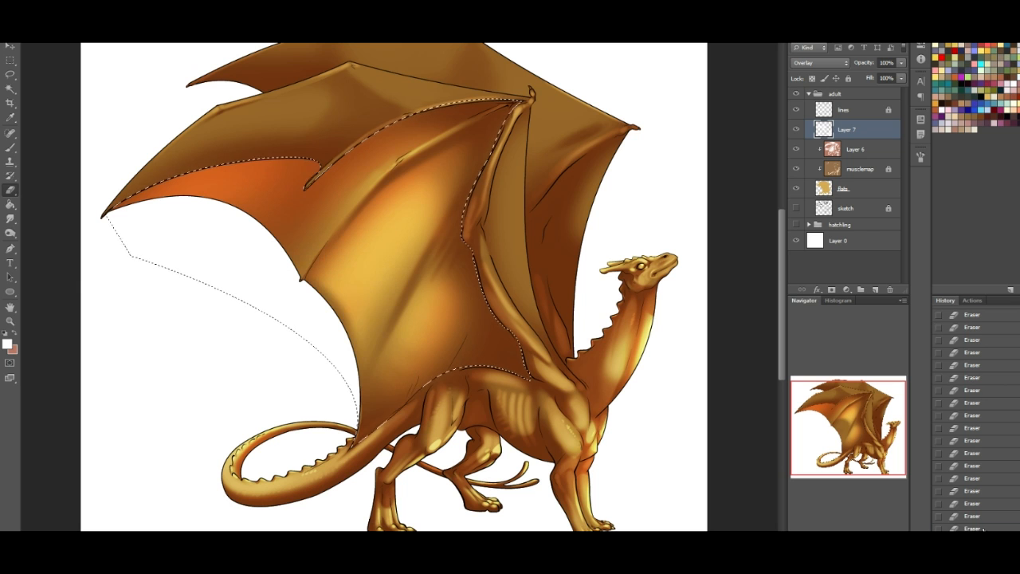
pyautogui.hotkey('ctrl', 'alt', 'z')
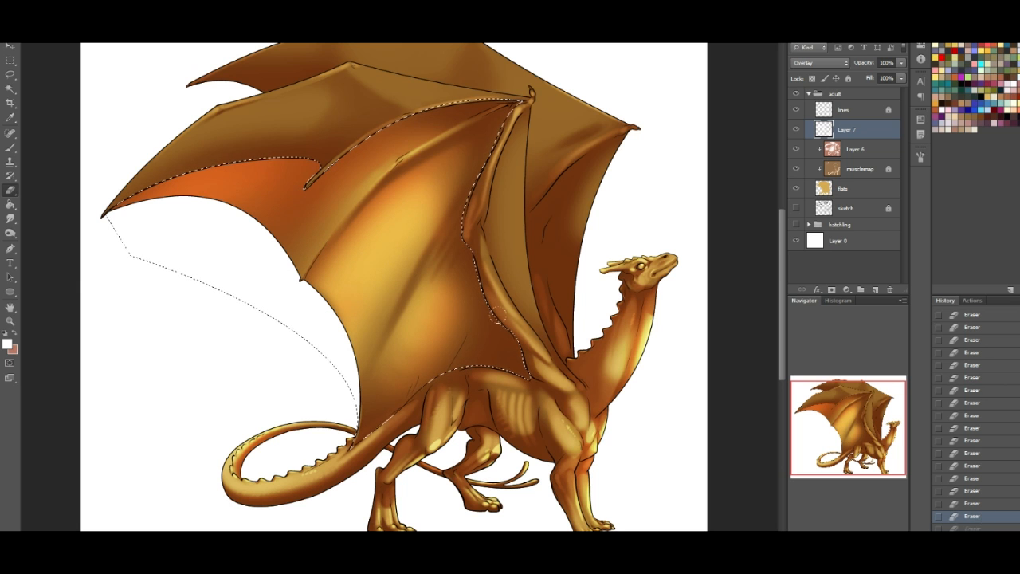
# - Restore the dropped membrane selection through the history and invert it to cover everything outside the membrane
pyautogui.hotkey('ctrl', 'd')
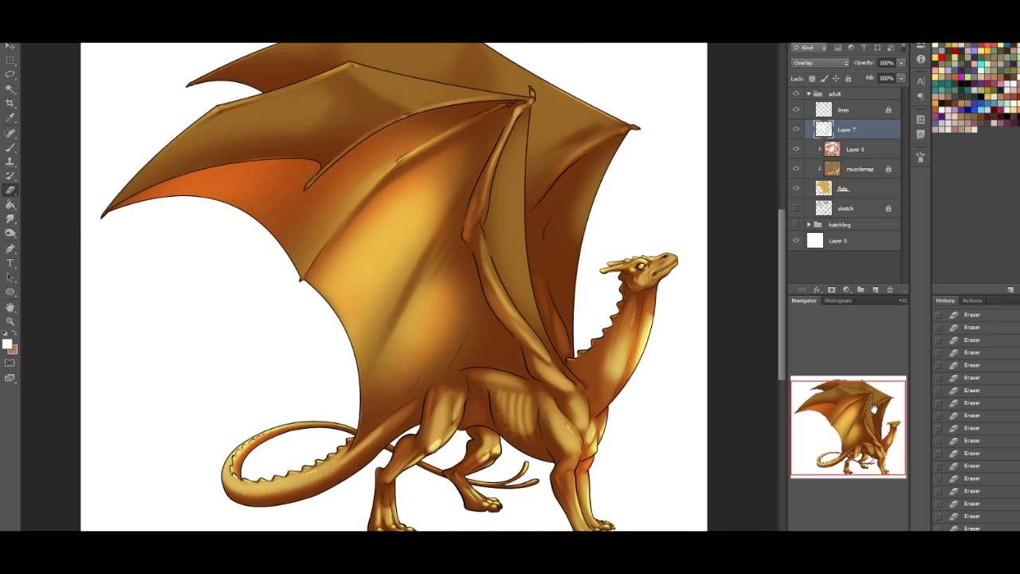
pyautogui.moveTo(874, 408); pyautogui.dragTo(881, 389)
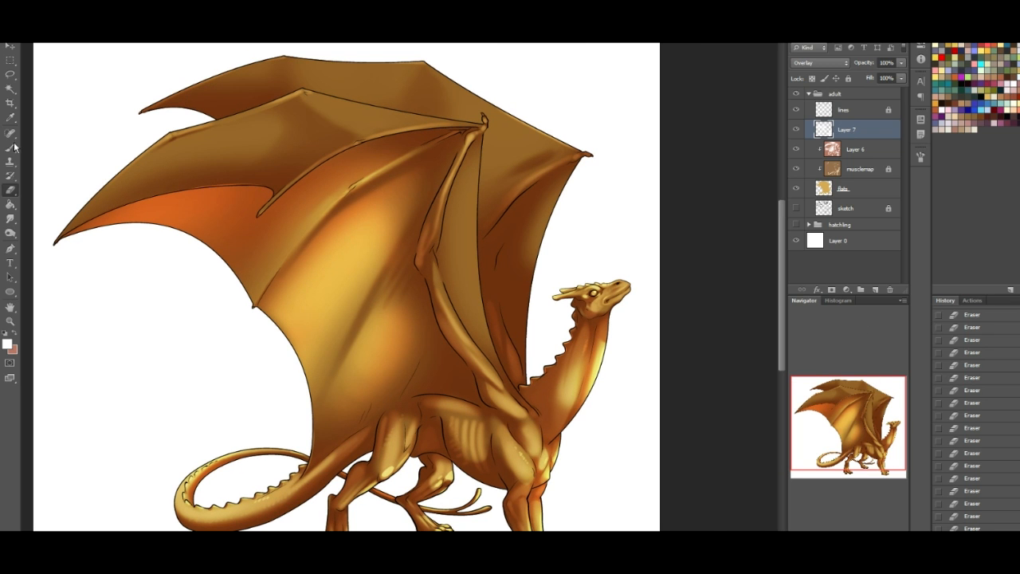
pyautogui.press('b')
pyautogui.click(974, 528)
pyautogui.click(978, 504)
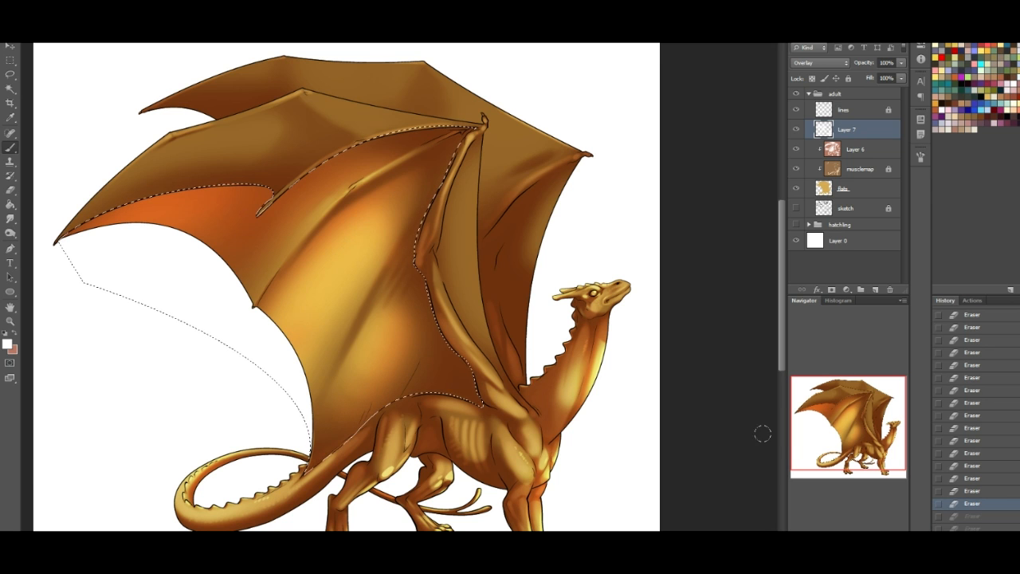
pyautogui.hotkey('ctrl', 'shift', 'i')
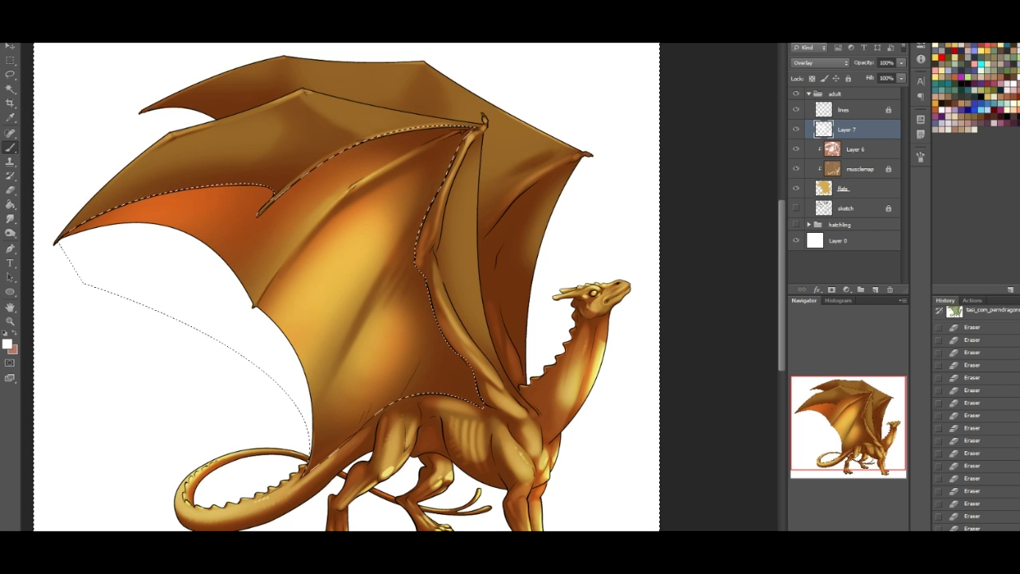
# - Brush broad, soft highlights over the near wing's outer membrane and the far wing within the inverted selection, and deselect
pyautogui.moveTo(210, 125); pyautogui.dragTo(88, 204)
pyautogui.moveTo(144, 169)
pyautogui.mouseDown()
pyautogui.moveTo(239, 120)
pyautogui.moveTo(248, 132)
pyautogui.mouseUp()
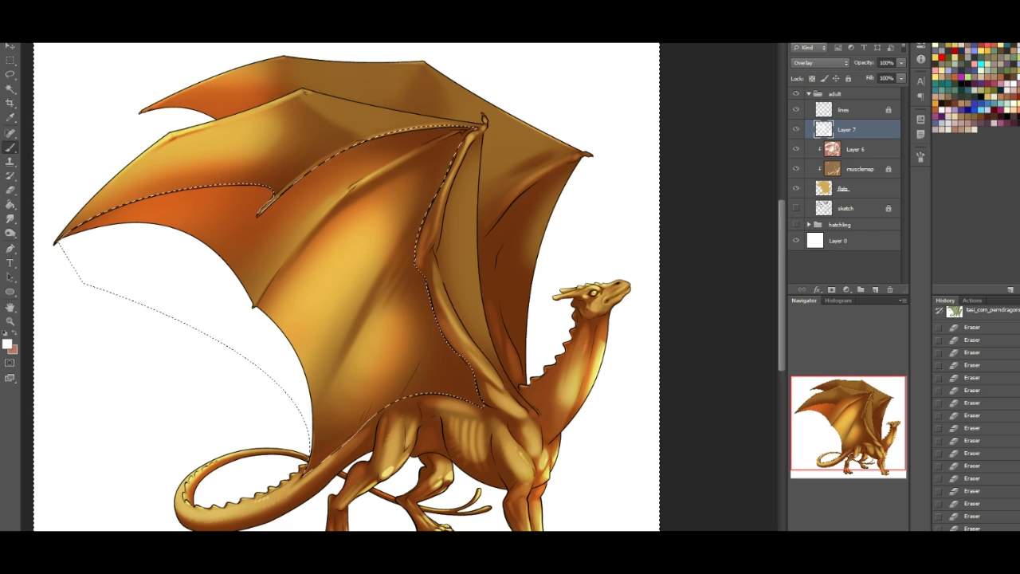
pyautogui.moveTo(344, 102)
pyautogui.mouseDown()
pyautogui.moveTo(436, 97)
pyautogui.moveTo(373, 115)
pyautogui.mouseUp()
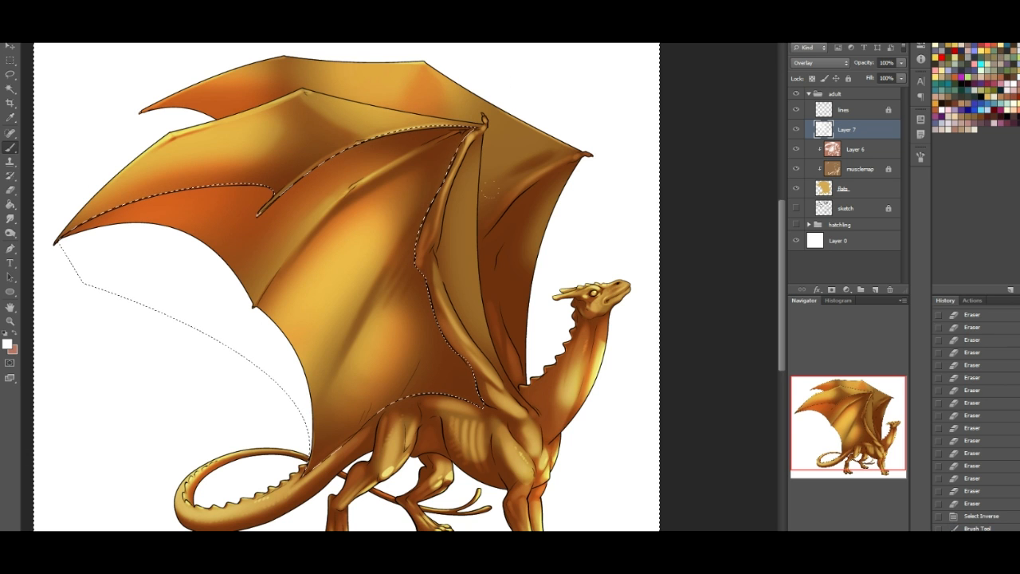
pyautogui.moveTo(535, 175)
pyautogui.mouseDown()
pyautogui.moveTo(499, 220)
pyautogui.moveTo(473, 98)
pyautogui.mouseUp()
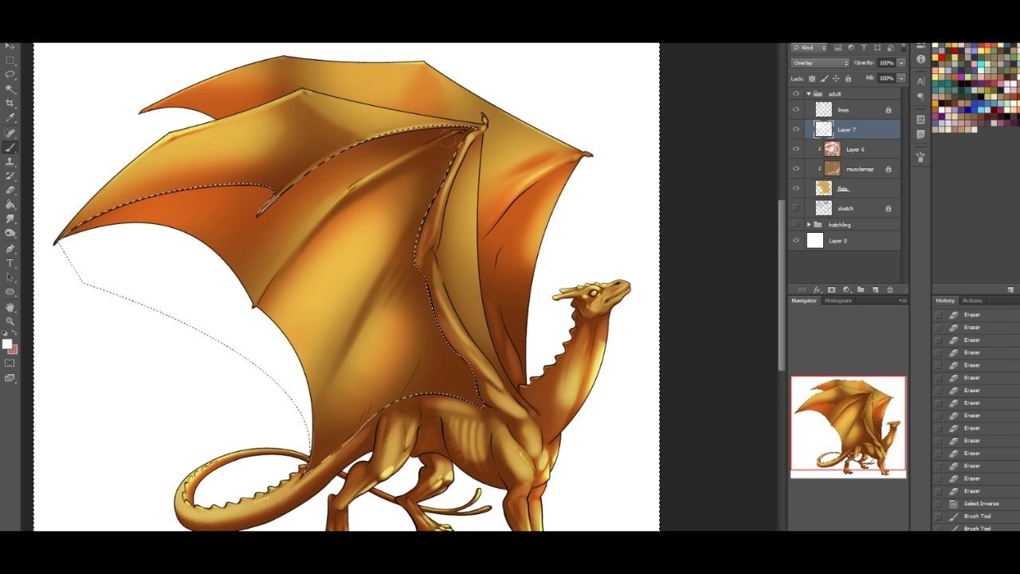
pyautogui.hotkey('ctrl', 'd')
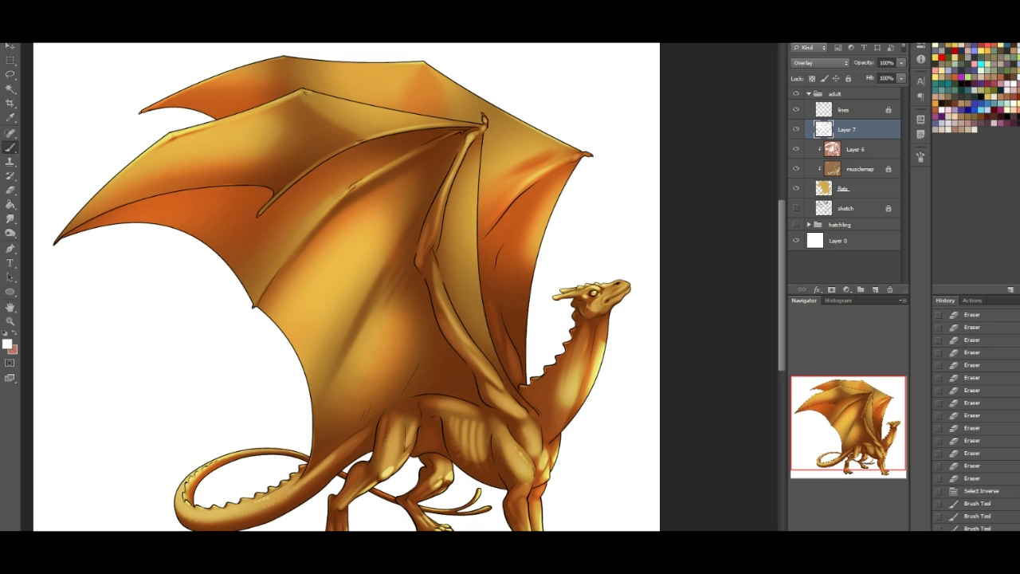
# - Select the far wing's membranes, erase the overlay highlights from them on Layer 7, and clear the selection
pyautogui.click(10, 88)
pyautogui.click(857, 113)
pyautogui.hotkey('ctrl', 'z')
pyautogui.click(825, 130)
pyautogui.click(10, 190)
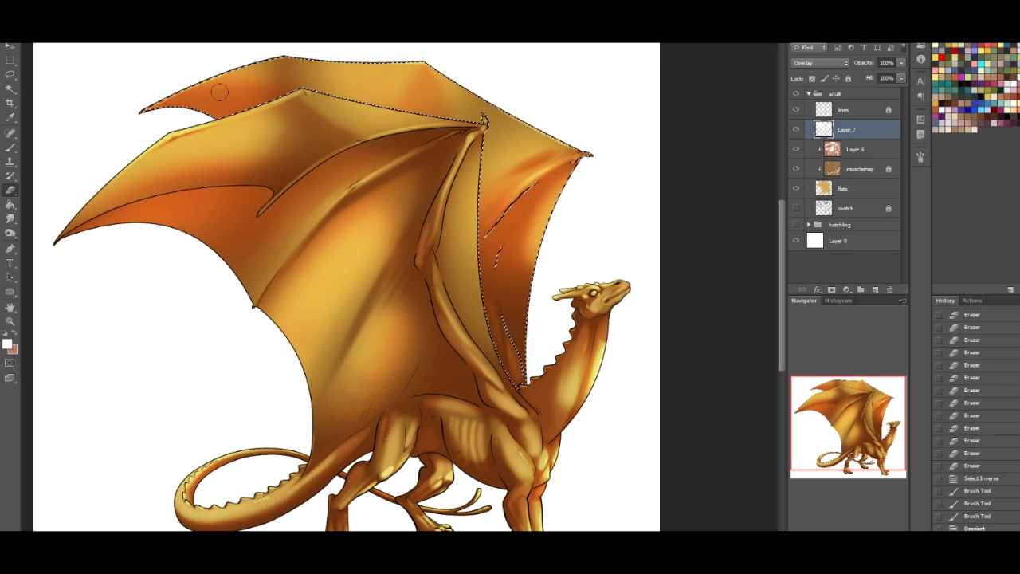
pyautogui.moveTo(512, 269)
pyautogui.mouseDown()
pyautogui.moveTo(522, 177)
pyautogui.moveTo(537, 220)
pyautogui.mouseUp()
pyautogui.moveTo(416, 105)
pyautogui.mouseDown()
pyautogui.moveTo(356, 95)
pyautogui.moveTo(200, 105)
pyautogui.mouseUp()
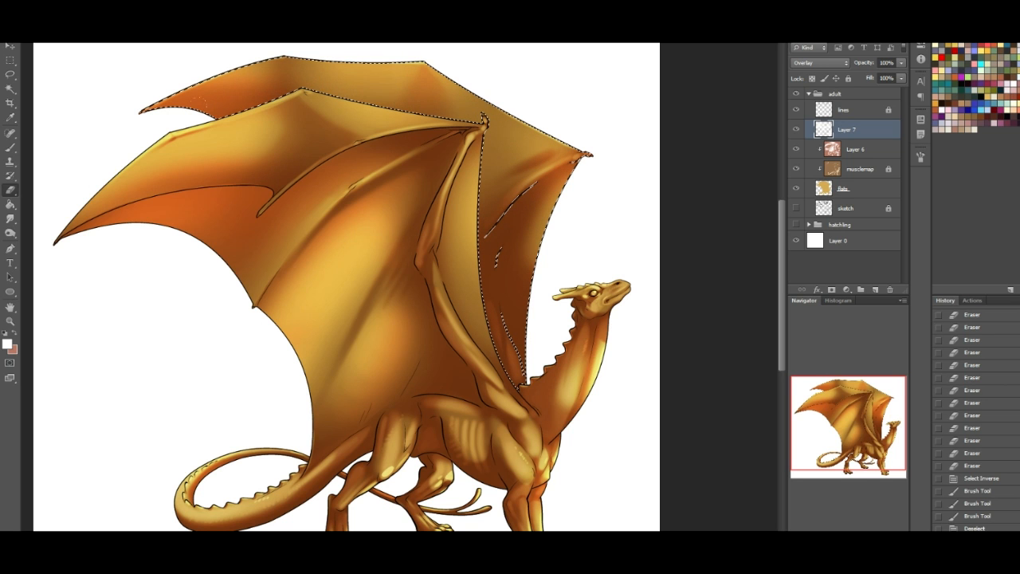
pyautogui.hotkey('ctrl', 'd')
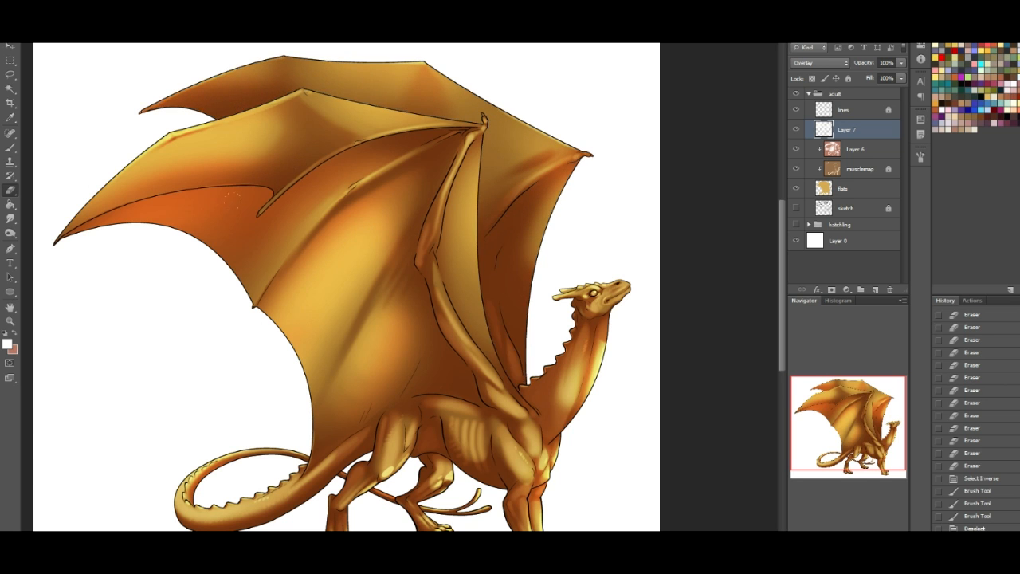
# - Unlock the musclemap layer and raise its saturation to +53 with a Hue/Saturation adjustment
pyautogui.click(859, 170)
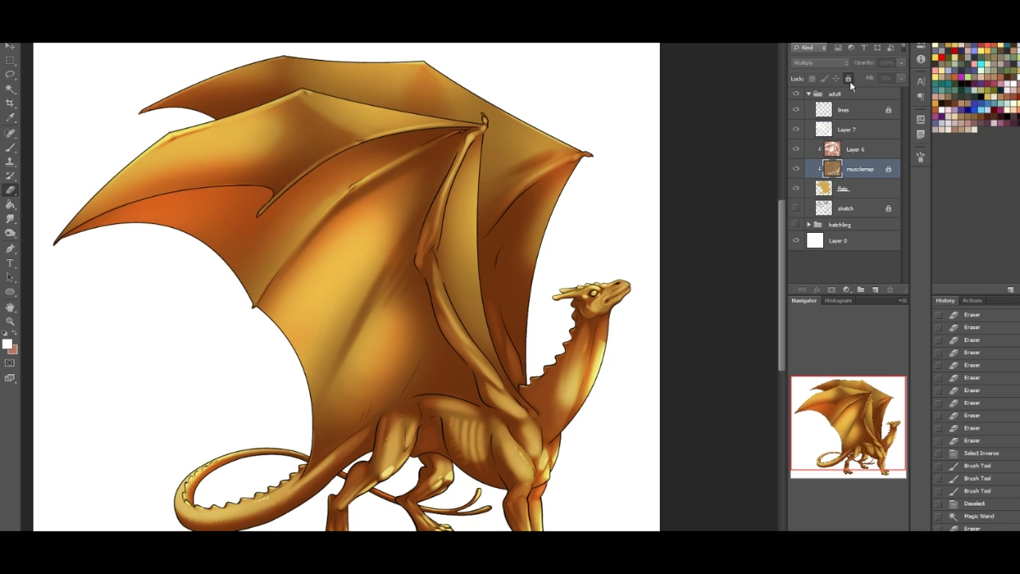
pyautogui.hotkey('ctrl', 'u')
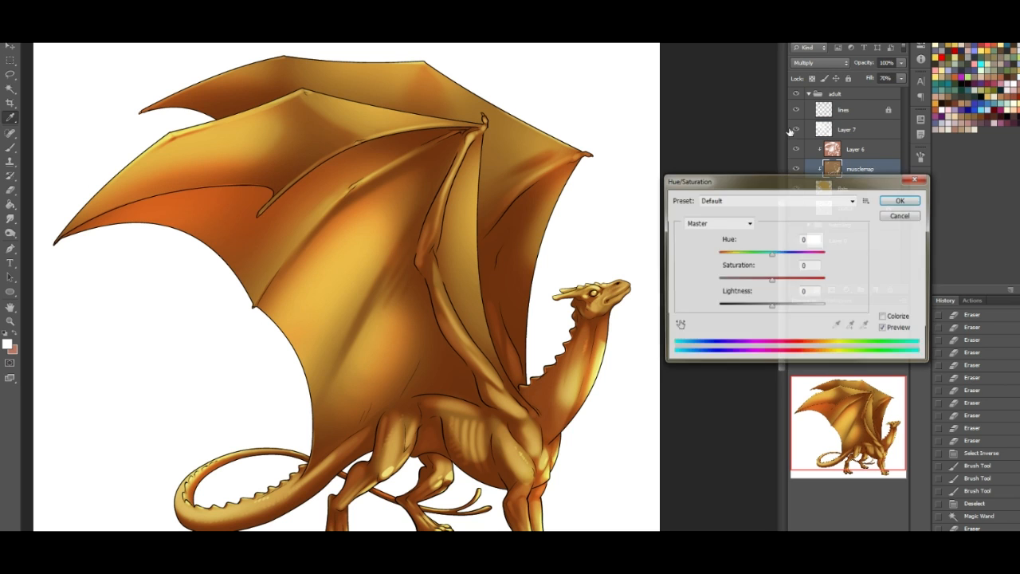
pyautogui.click(774, 255)
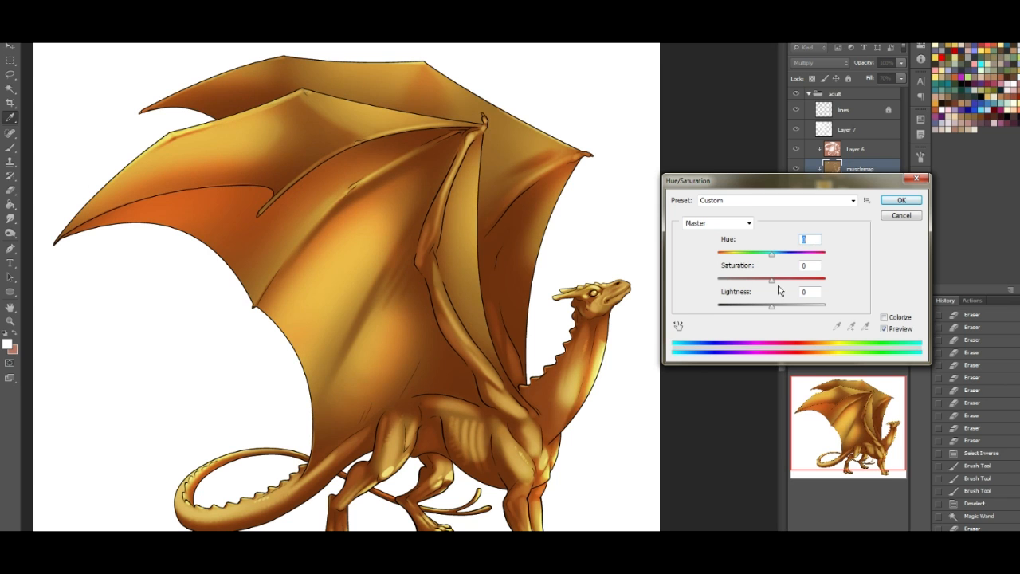
pyautogui.moveTo(796, 280); pyautogui.dragTo(801, 282)
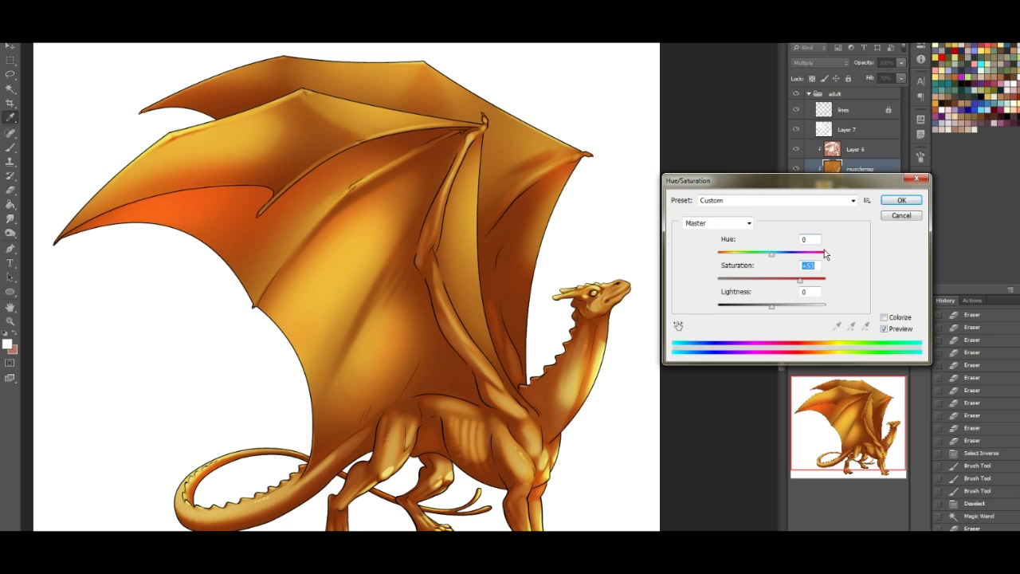
pyautogui.click(895, 202)
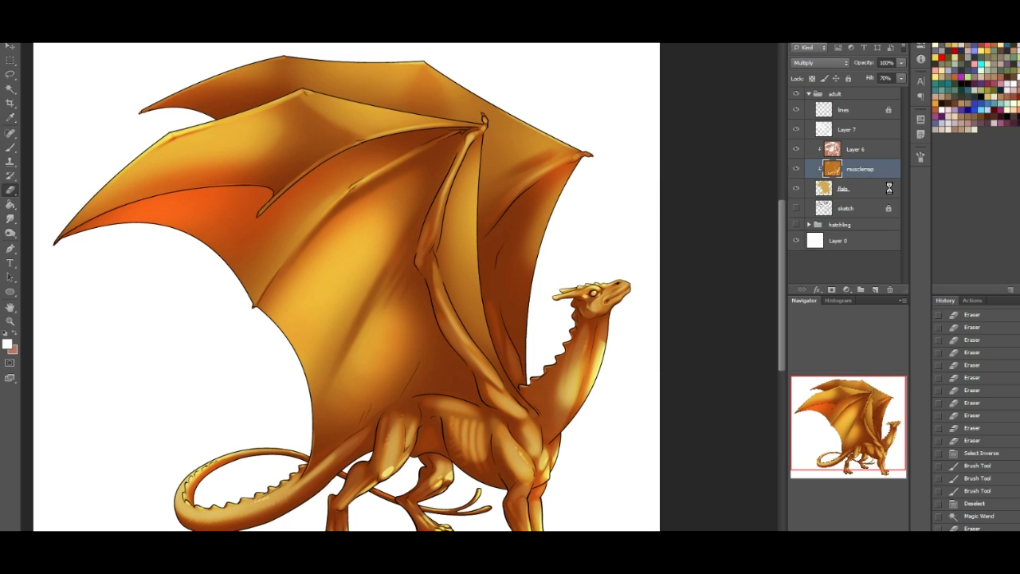
# - Increase the saturation of the flats layer slightly with a Hue/Saturation adjustment
pyautogui.click(860, 195)
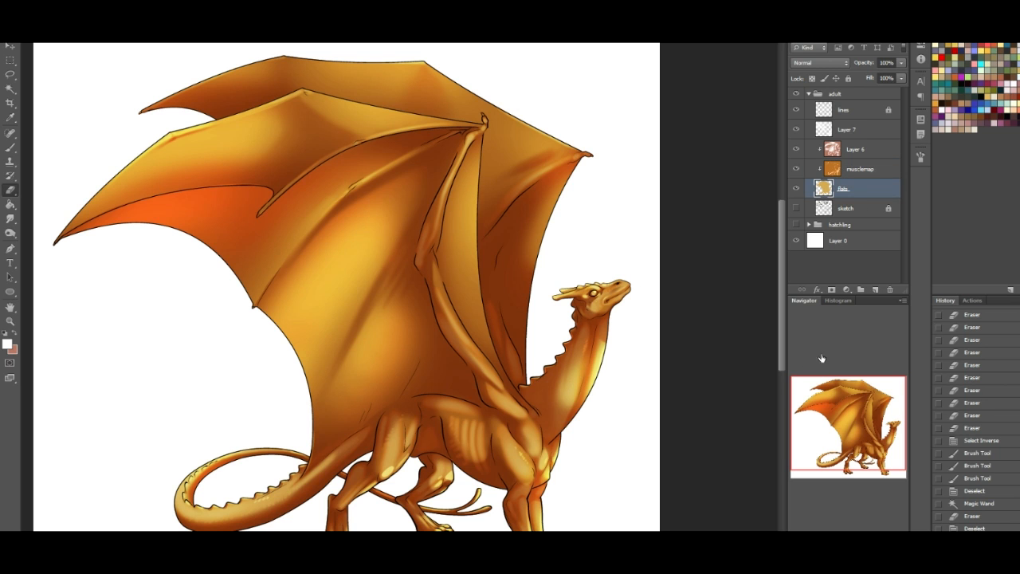
pyautogui.hotkey('ctrl', 'u')
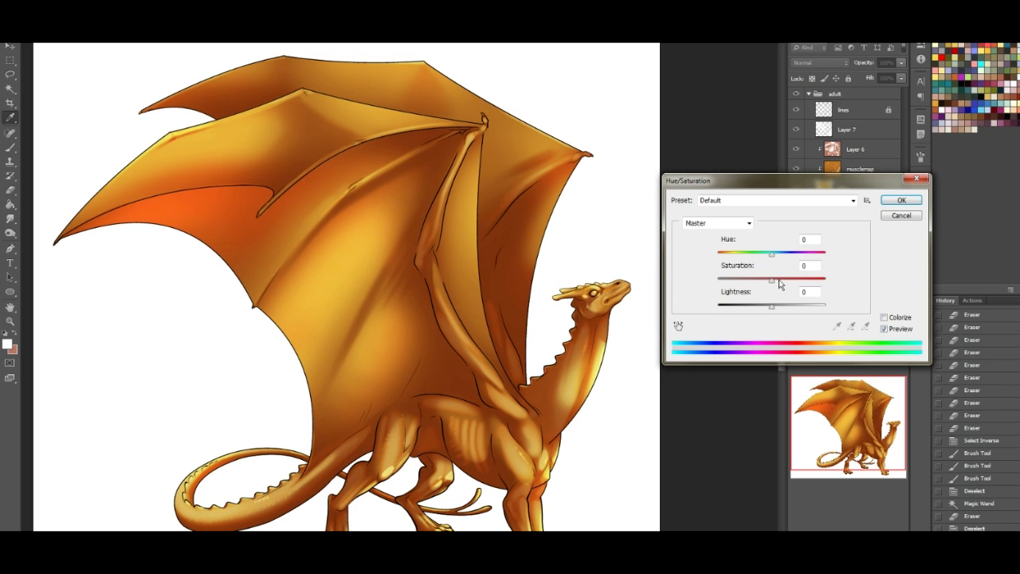
pyautogui.moveTo(773, 281); pyautogui.dragTo(785, 280)
pyautogui.click(905, 204)
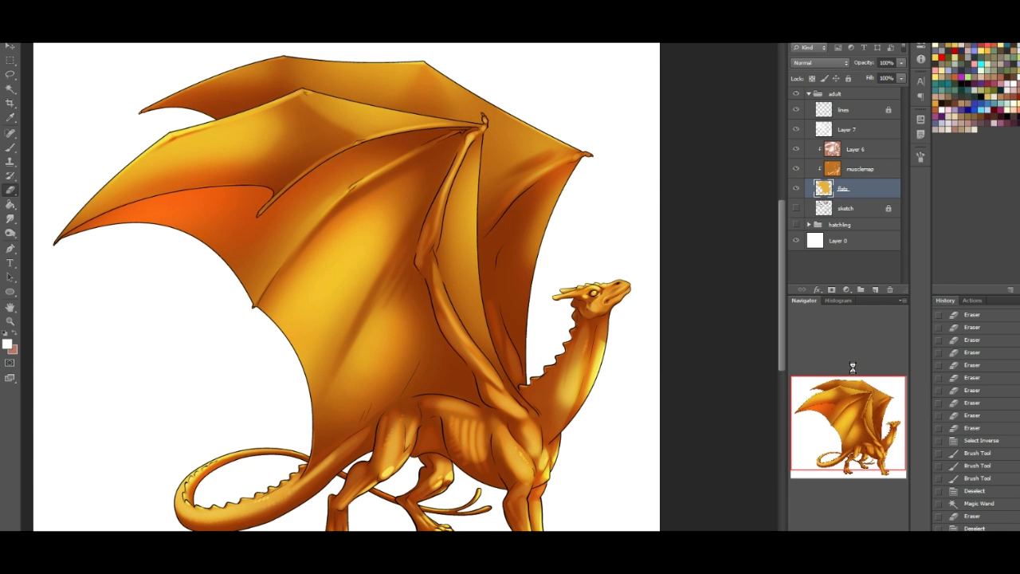
# - Paint the dragon's eye teal on the flats layer using the 19 px hard round brush
pyautogui.moveTo(870, 445); pyautogui.dragTo(887, 432)
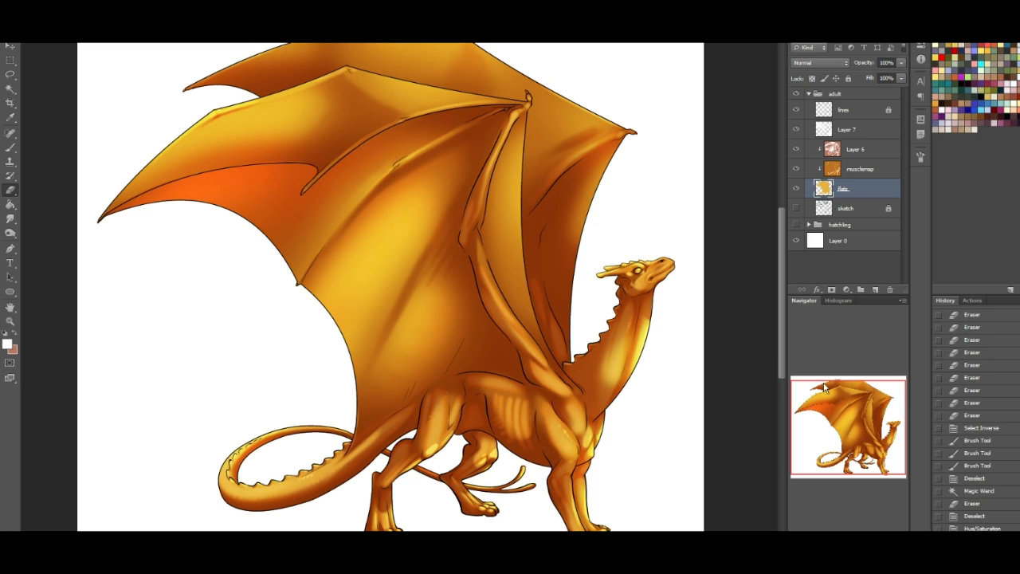
pyautogui.press('b')
pyautogui.click(44, 24)
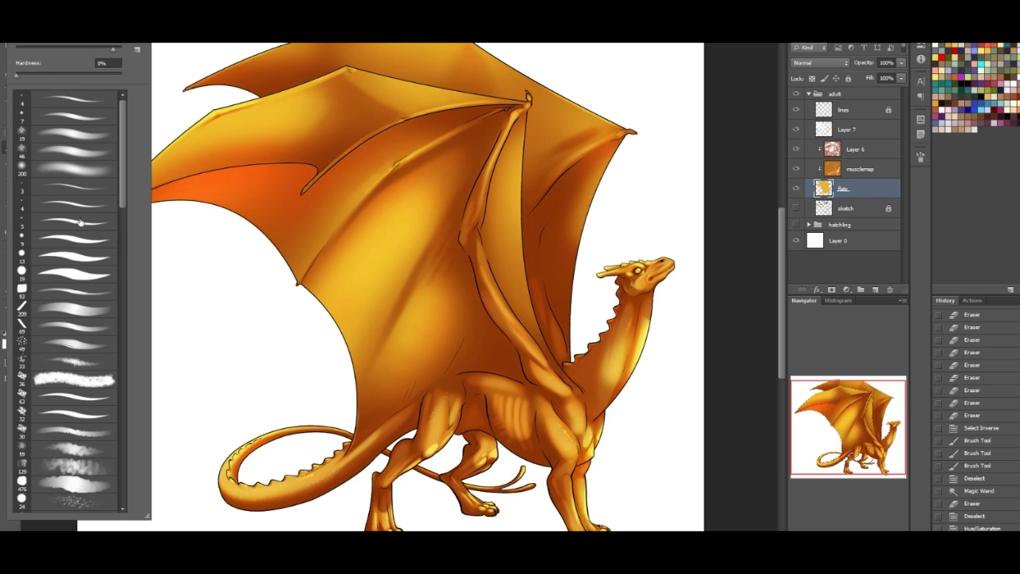
pyautogui.click(71, 274)
pyautogui.press('Return')
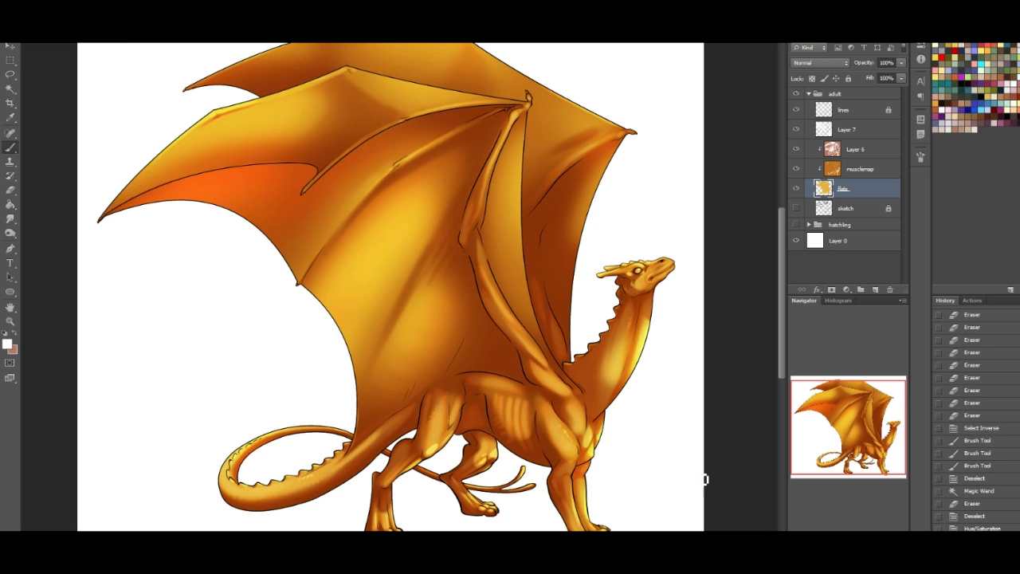
pyautogui.hotkey('ctrl', '+')
pyautogui.hotkey('ctrl', '+')
pyautogui.hotkey('ctrl', '+')
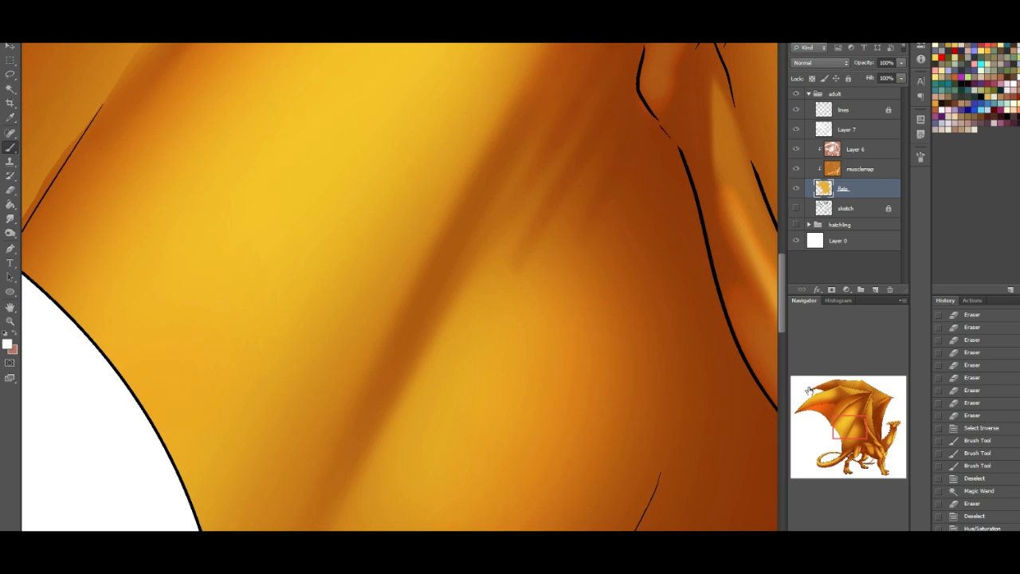
pyautogui.moveTo(851, 427); pyautogui.dragTo(892, 423)
pyautogui.click(953, 77)
pyautogui.moveTo(515, 274)
pyautogui.mouseDown()
pyautogui.moveTo(505, 285)
pyautogui.moveTo(526, 285)
pyautogui.moveTo(517, 280)
pyautogui.mouseUp()
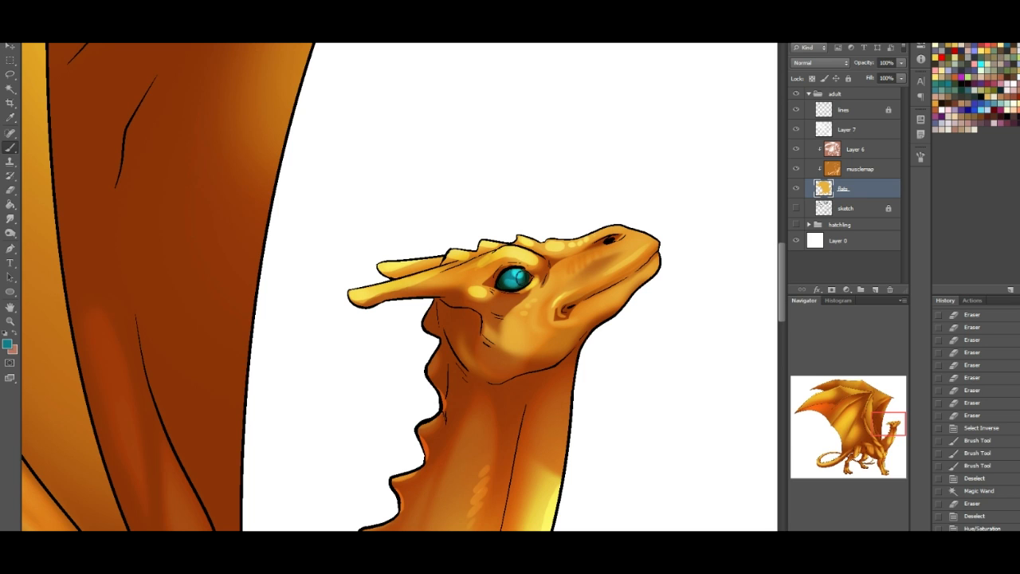
pyautogui.click(532, 281)
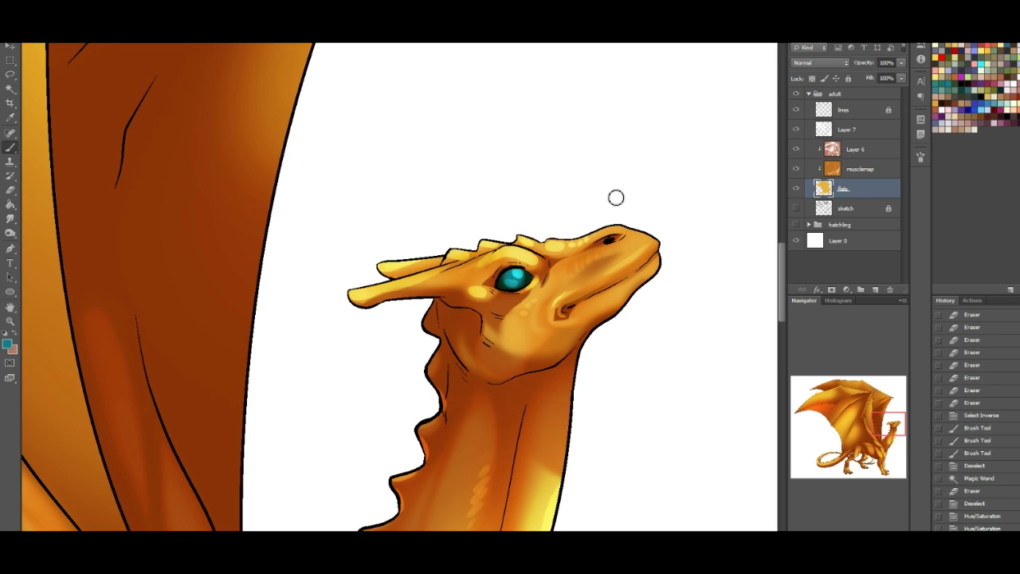
# - Rename Layer 7 as highlights and Layer 6 as shading
pyautogui.moveTo(884, 417)
pyautogui.mouseDown()
pyautogui.moveTo(851, 465)
pyautogui.moveTo(887, 466)
pyautogui.moveTo(887, 428)
pyautogui.mouseUp()
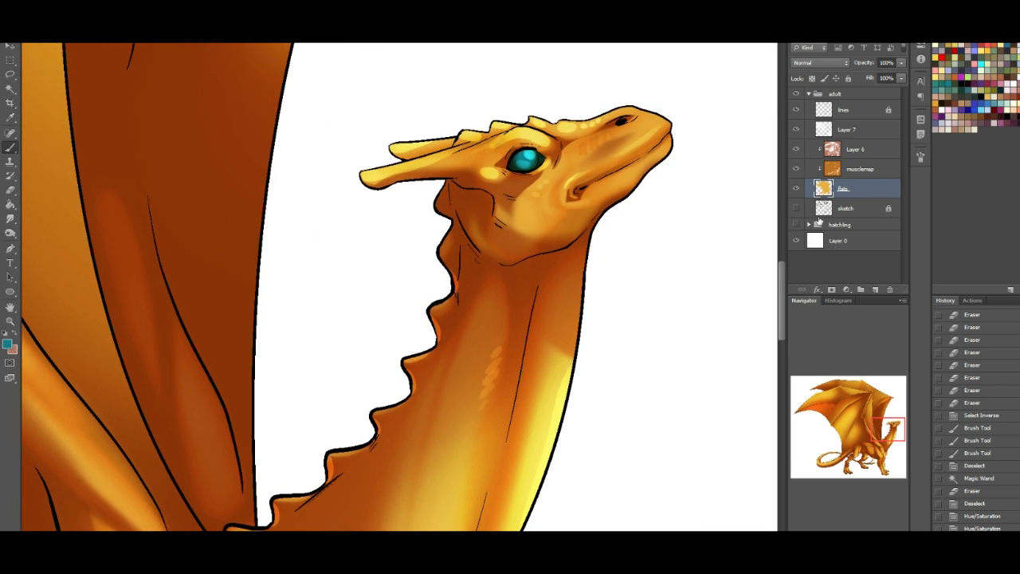
pyautogui.click(852, 132)
pyautogui.doubleClick(847, 130)
pyautogui.write('highlights')
pyautogui.click(736, 229)
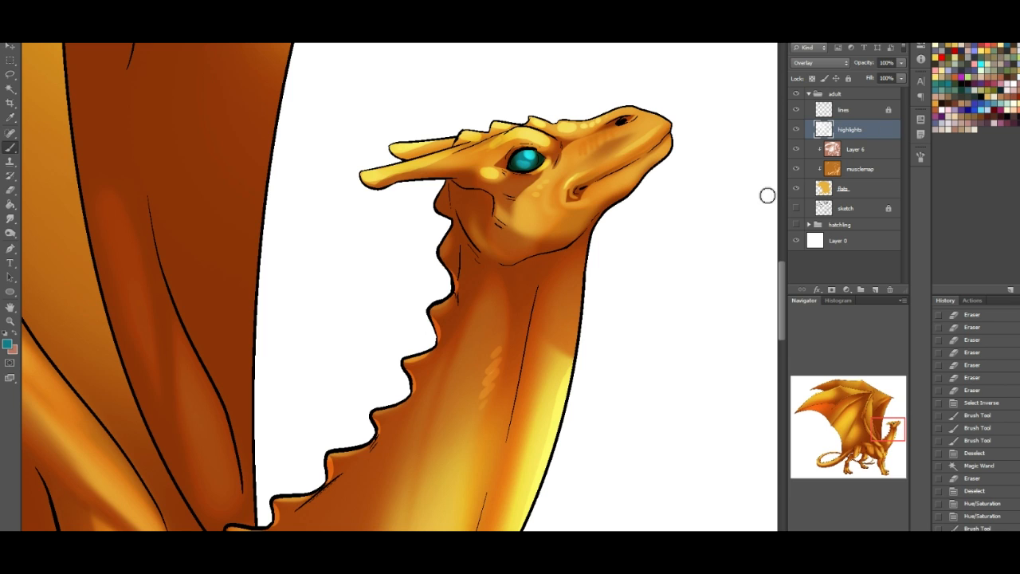
pyautogui.doubleClick(855, 149)
pyautogui.write('shading')
pyautogui.press('Return')
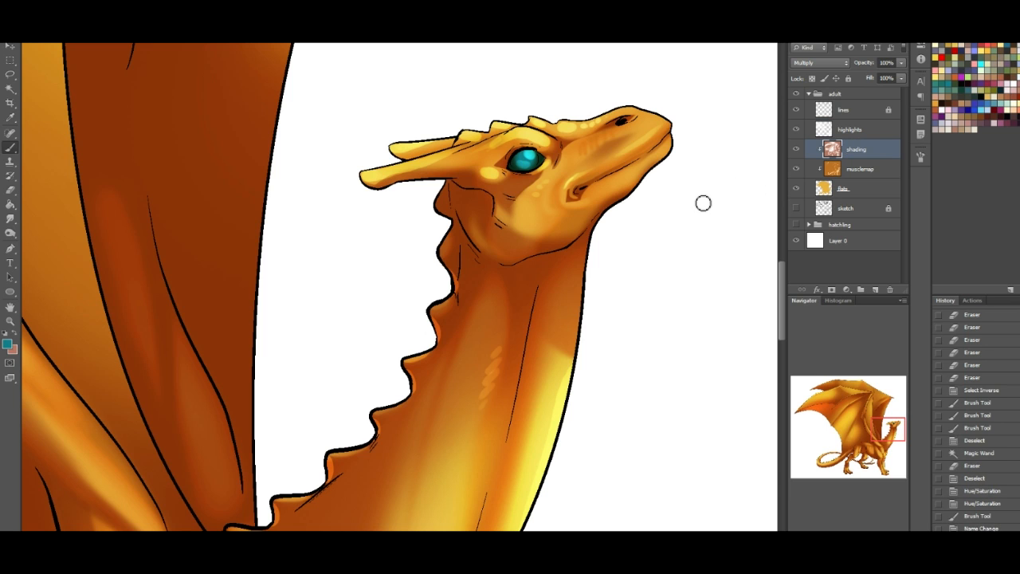
# - Add a new layer above the highlights layer and name it markings
pyautogui.click(861, 131)
pyautogui.click(875, 290)
pyautogui.doubleClick(847, 130)
pyautogui.write('markings')
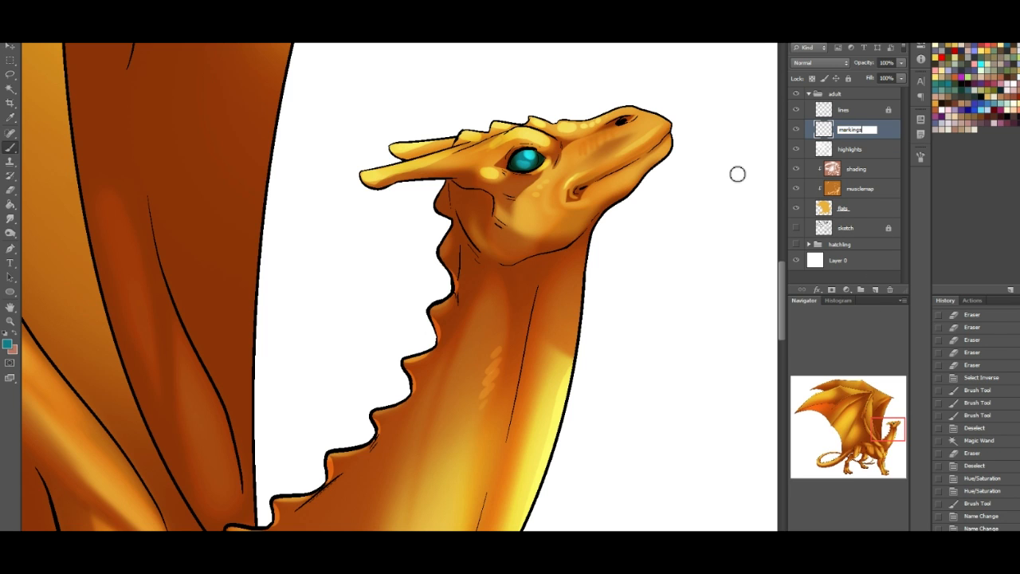
pyautogui.press('Return')
# - Paint a band of teal scale markings along the back of the neck with the slanted 69 px brush
pyautogui.moveTo(877, 429); pyautogui.dragTo(874, 436)
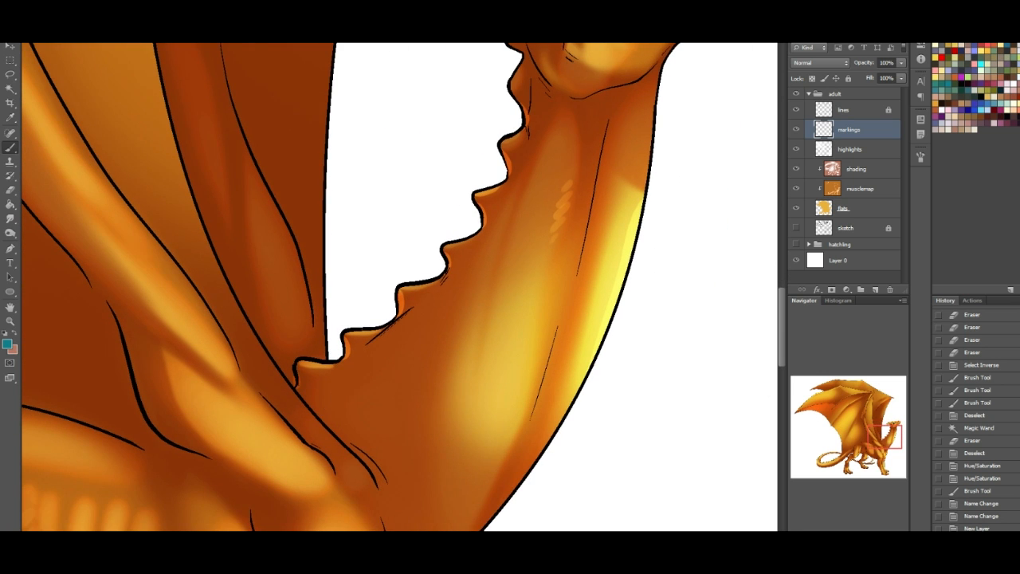
pyautogui.click(38, 24)
pyautogui.click(73, 292)
pyautogui.click(83, 313)
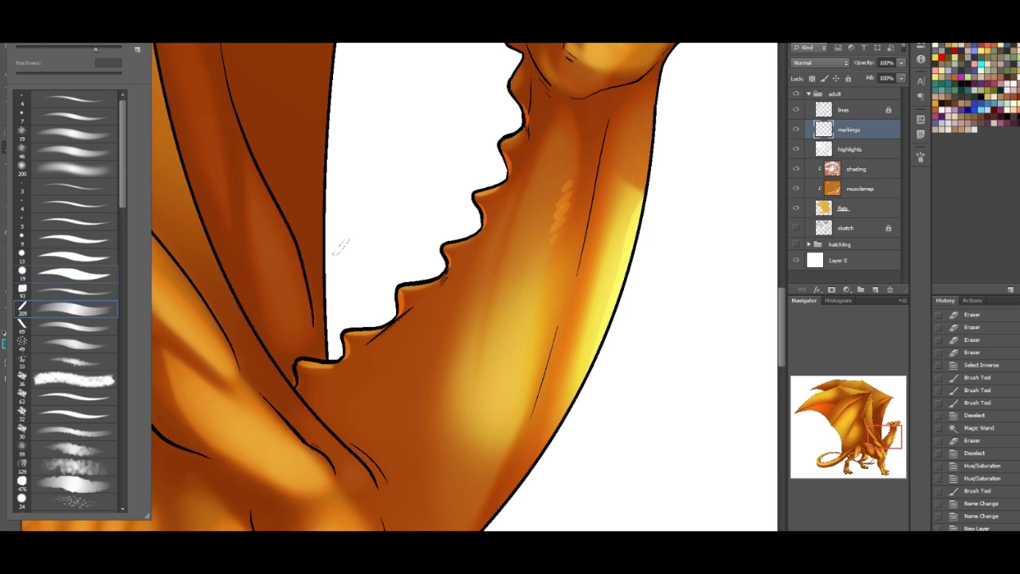
pyautogui.click(50, 327)
pyautogui.click(833, 403)
pyautogui.click(341, 390)
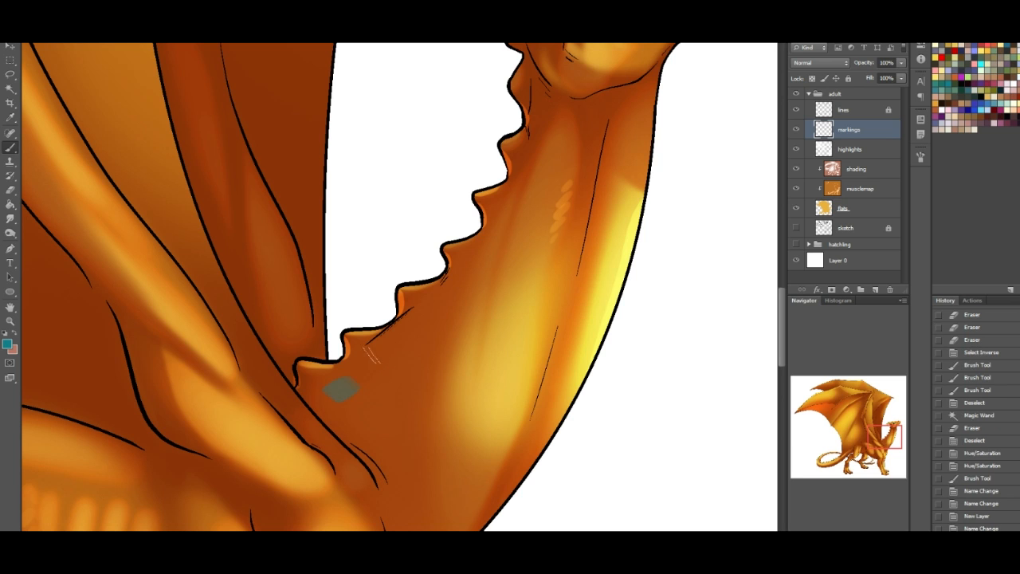
pyautogui.hotkey('ctrl', 'z')
pyautogui.moveTo(353, 375)
pyautogui.mouseDown()
pyautogui.moveTo(324, 397)
pyautogui.moveTo(389, 354)
pyautogui.mouseUp()
pyautogui.hotkey('ctrl', 'z')
pyautogui.moveTo(372, 396); pyautogui.dragTo(458, 322)
pyautogui.moveTo(457, 285)
pyautogui.mouseDown()
pyautogui.moveTo(482, 266)
pyautogui.moveTo(486, 323)
pyautogui.moveTo(483, 296)
pyautogui.mouseUp()
pyautogui.moveTo(479, 239)
pyautogui.mouseDown()
pyautogui.moveTo(500, 267)
pyautogui.moveTo(523, 243)
pyautogui.mouseUp()
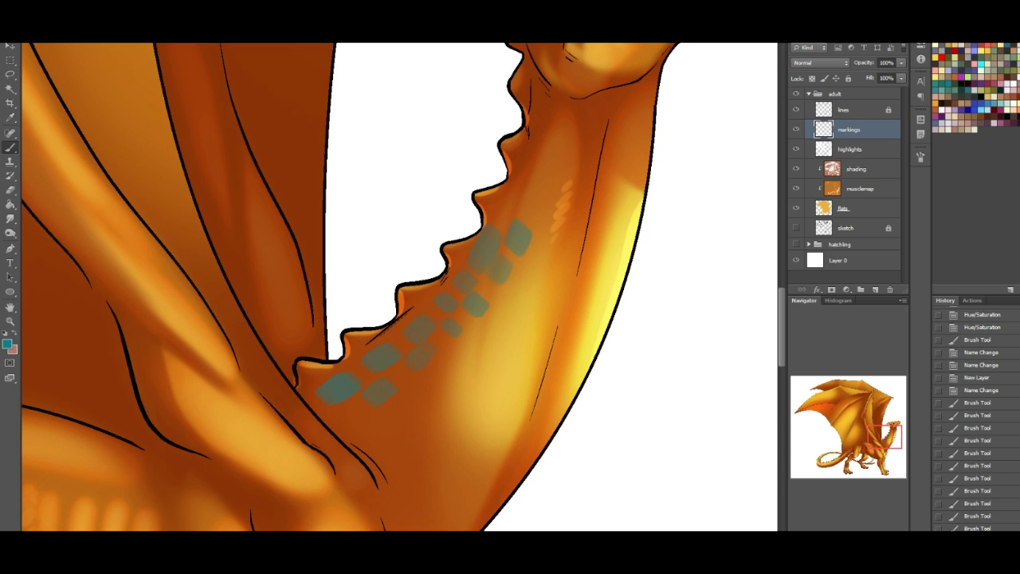
pyautogui.moveTo(508, 207)
pyautogui.mouseDown()
pyautogui.moveTo(527, 197)
pyautogui.moveTo(525, 180)
pyautogui.moveTo(541, 167)
pyautogui.mouseUp()
pyautogui.moveTo(523, 177); pyautogui.dragTo(531, 186)
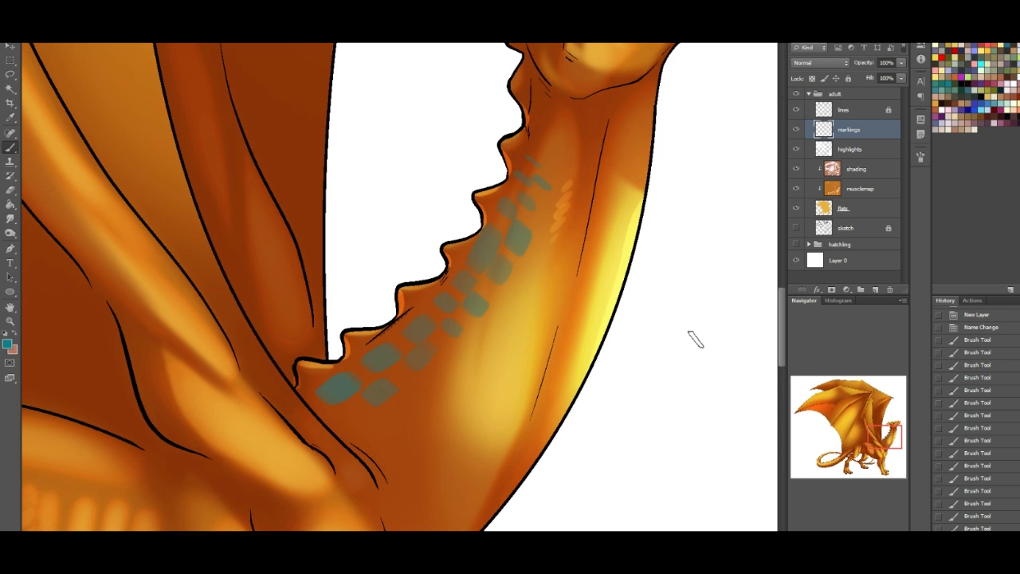
# - Extend the teal scale markings up the back of the neck to the base of the head
pyautogui.moveTo(889, 442); pyautogui.dragTo(893, 436)
pyautogui.click(443, 322)
pyautogui.moveTo(456, 294); pyautogui.dragTo(453, 270)
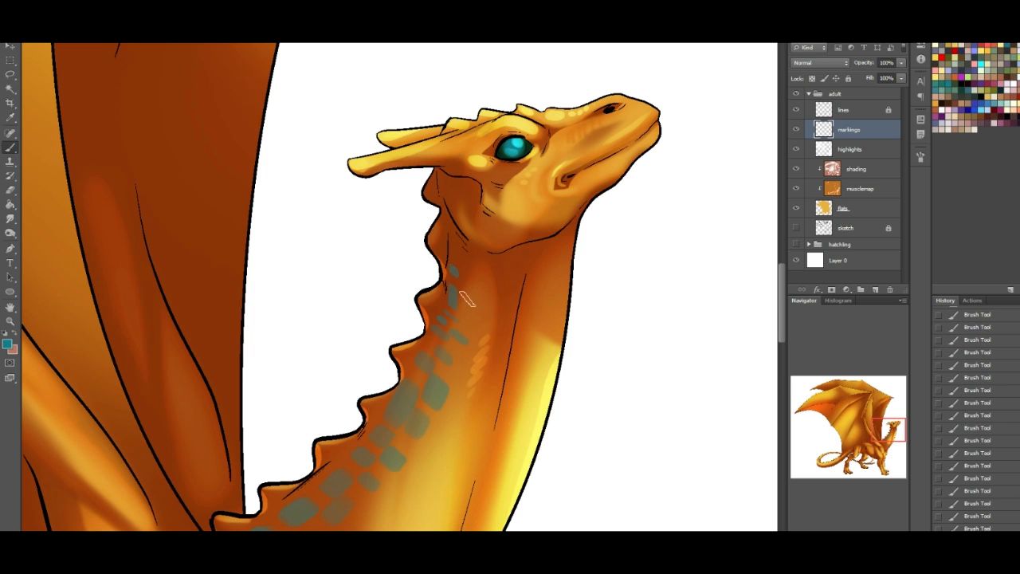
pyautogui.moveTo(465, 310); pyautogui.dragTo(465, 298)
pyautogui.moveTo(469, 276)
pyautogui.mouseDown()
pyautogui.moveTo(472, 259)
pyautogui.moveTo(476, 284)
pyautogui.moveTo(462, 254)
pyautogui.mouseUp()
pyautogui.click(456, 241)
# - Trim and separate the teal neck scales with a small round eraser
pyautogui.moveTo(881, 424); pyautogui.dragTo(874, 430)
pyautogui.click(14, 191)
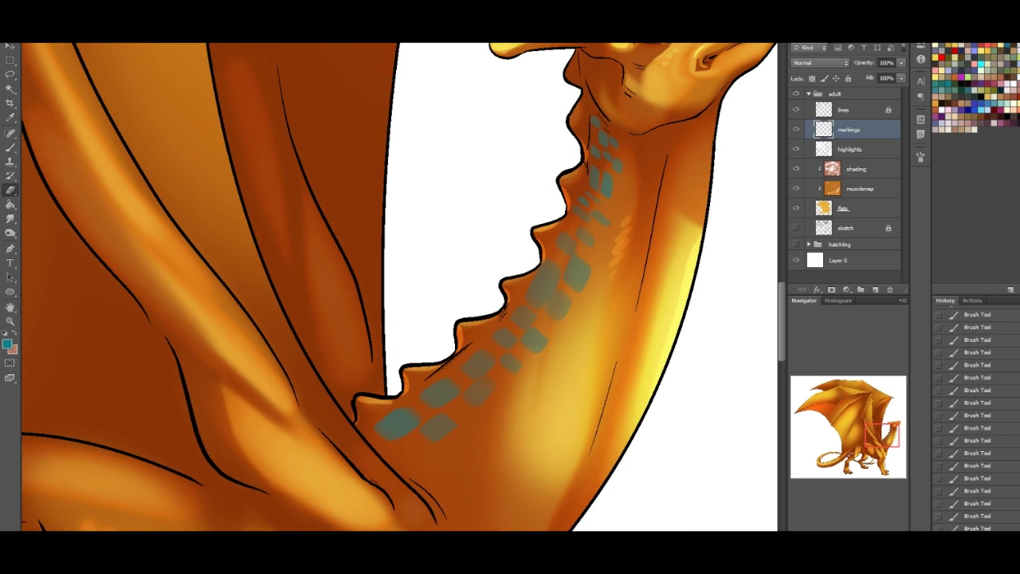
pyautogui.click(43, 25)
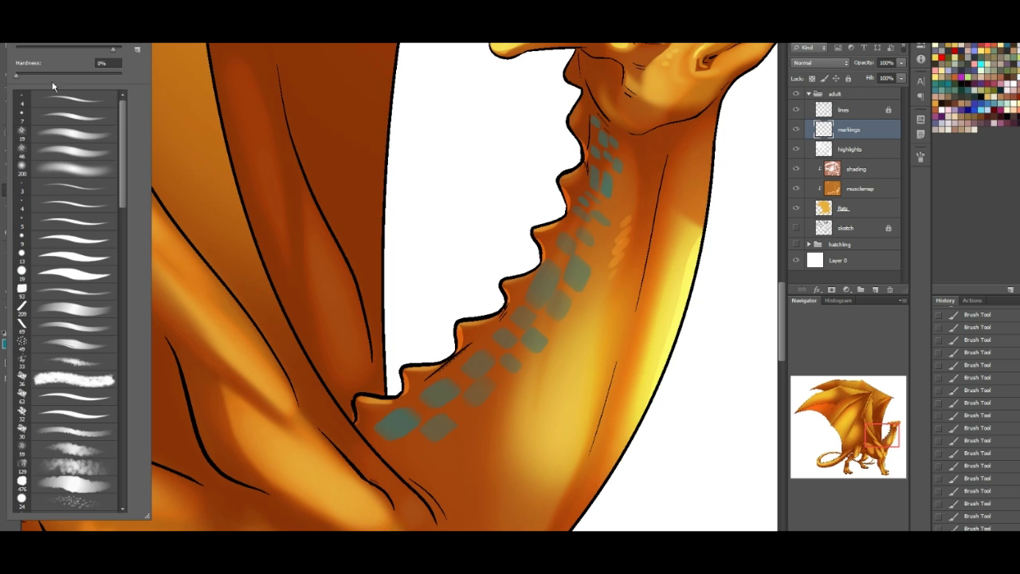
pyautogui.click(602, 232)
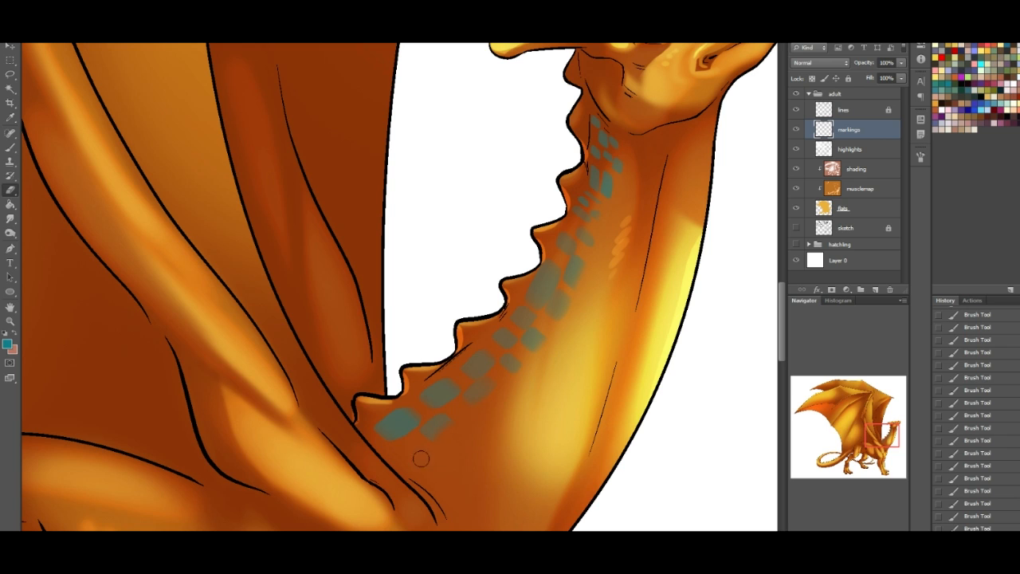
pyautogui.press('[')
pyautogui.moveTo(566, 280)
pyautogui.mouseDown()
pyautogui.moveTo(546, 317)
pyautogui.moveTo(555, 310)
pyautogui.mouseUp()
pyautogui.moveTo(555, 310)
pyautogui.mouseDown()
pyautogui.moveTo(604, 244)
pyautogui.moveTo(542, 285)
pyautogui.moveTo(560, 300)
pyautogui.moveTo(550, 293)
pyautogui.moveTo(593, 268)
pyautogui.moveTo(578, 271)
pyautogui.moveTo(587, 280)
pyautogui.moveTo(551, 269)
pyautogui.moveTo(538, 287)
pyautogui.moveTo(554, 259)
pyautogui.mouseUp()
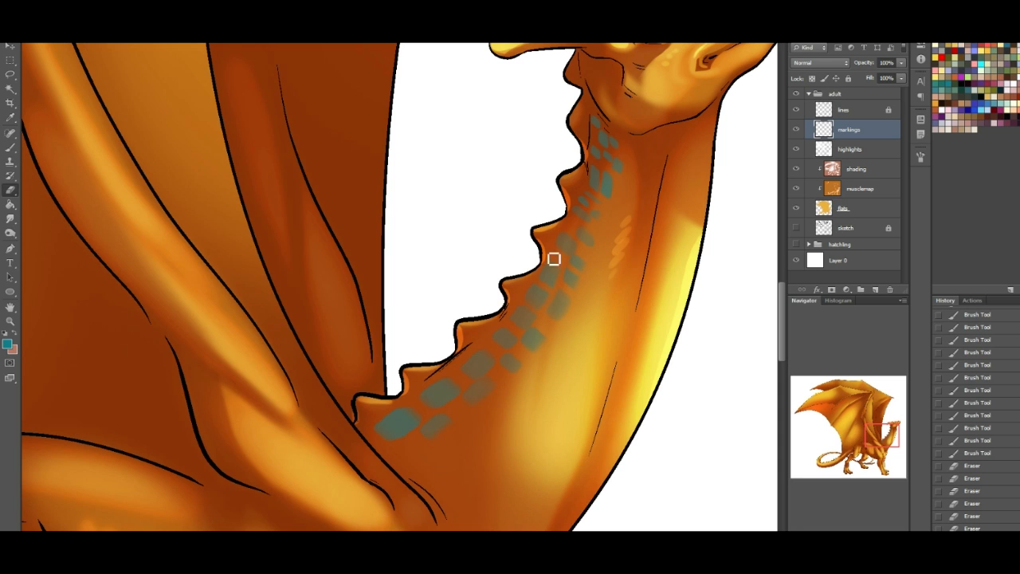
# - Brush additional teal scale markings at the neck base beside the wing shoulder and behind the jaw
pyautogui.click(12, 146)
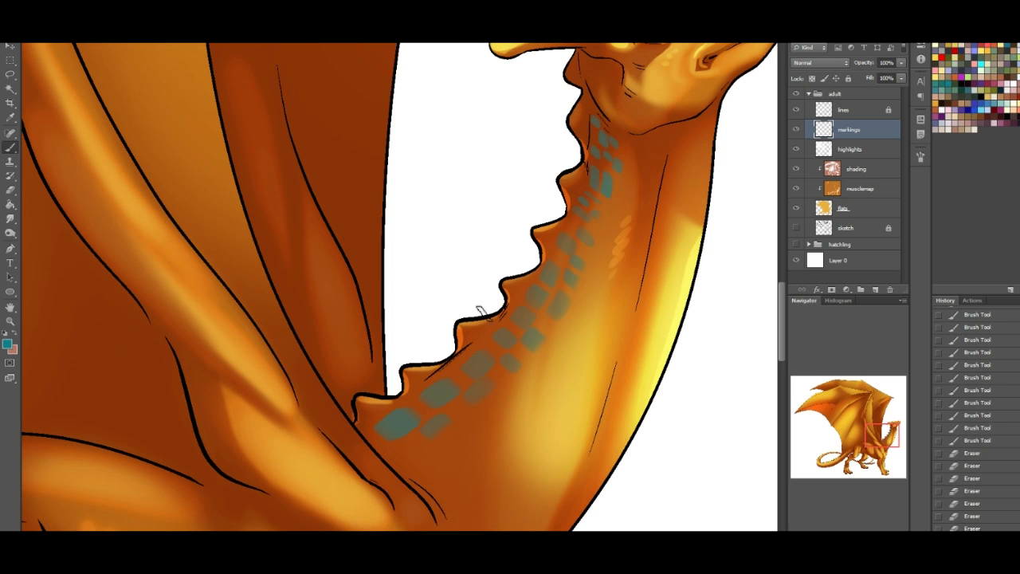
pyautogui.moveTo(521, 453); pyautogui.dragTo(617, 334)
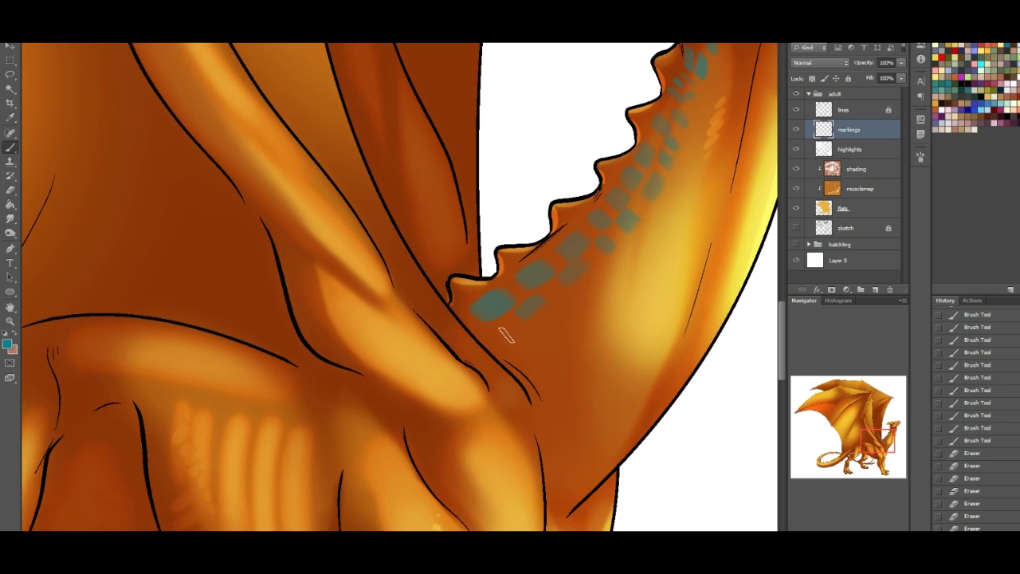
pyautogui.moveTo(493, 338); pyautogui.dragTo(505, 333)
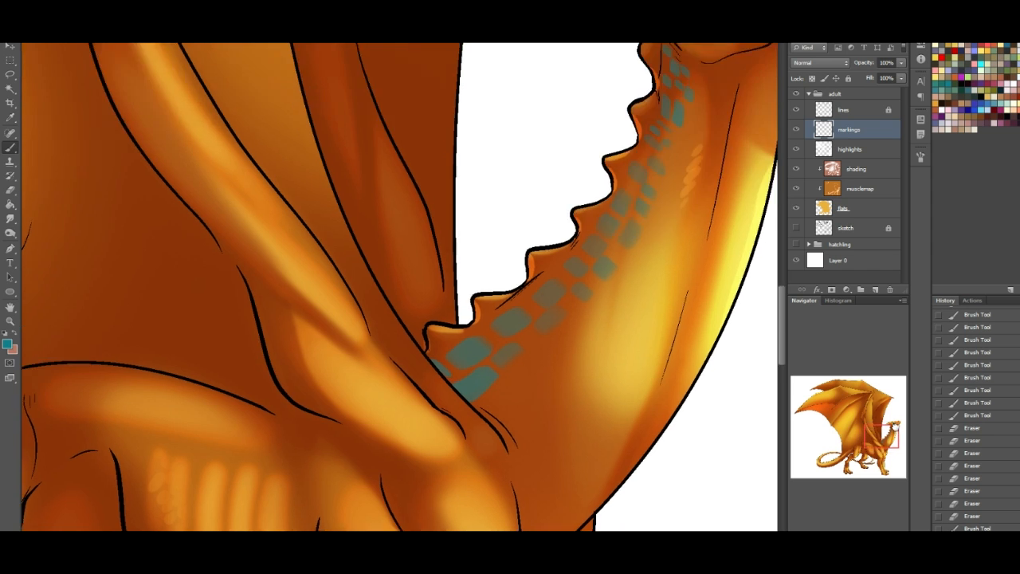
pyautogui.moveTo(881, 440); pyautogui.dragTo(896, 406)
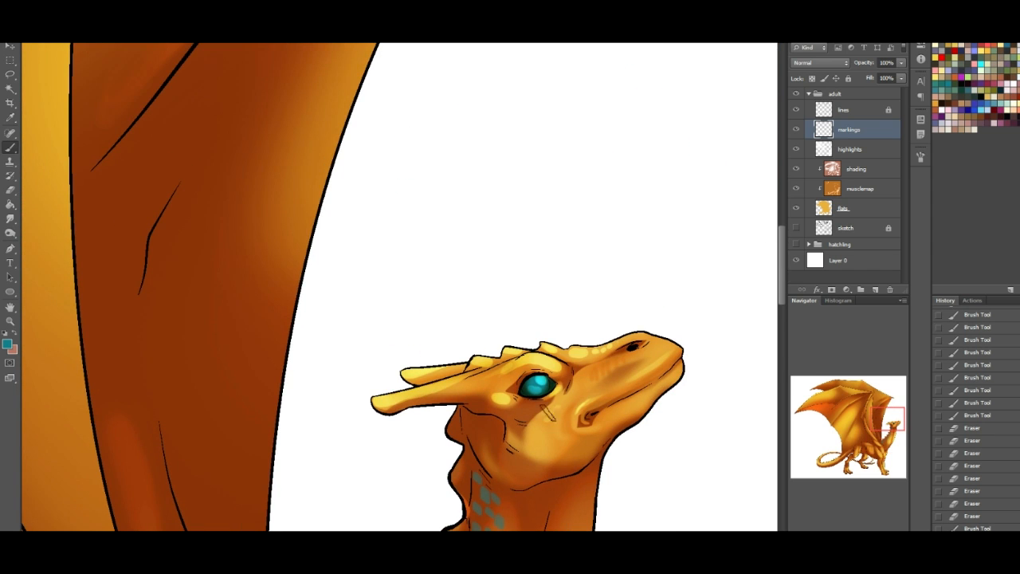
pyautogui.moveTo(475, 434)
pyautogui.mouseDown()
pyautogui.moveTo(473, 425)
pyautogui.moveTo(479, 439)
pyautogui.mouseUp()
pyautogui.moveTo(890, 418); pyautogui.dragTo(869, 439)
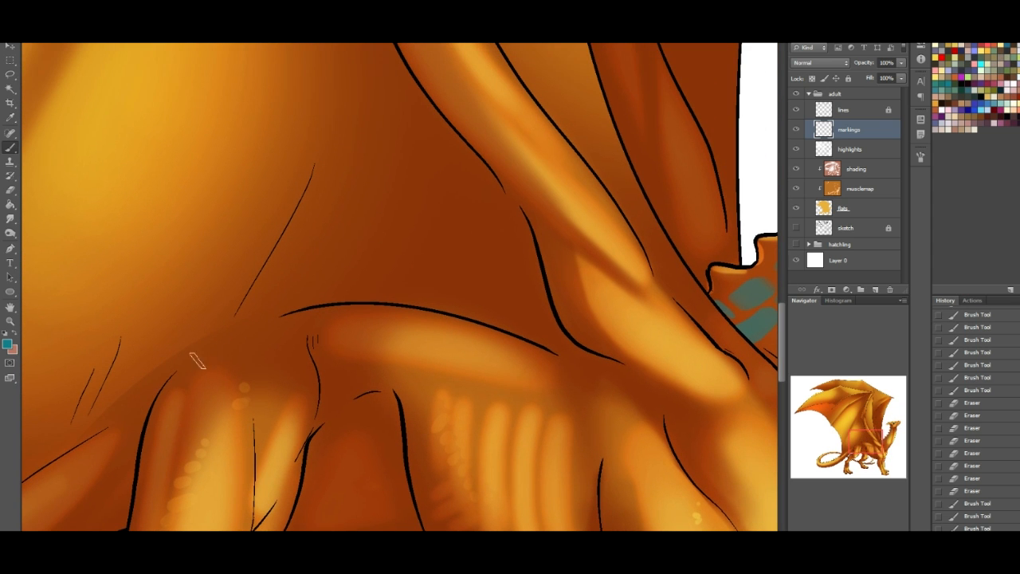
# - Brush teal scale markings along the back from the hip to the wing shoulder and trim them with the small eraser
pyautogui.moveTo(195, 360)
pyautogui.mouseDown()
pyautogui.moveTo(237, 341)
pyautogui.moveTo(188, 367)
pyautogui.moveTo(241, 343)
pyautogui.moveTo(252, 357)
pyautogui.moveTo(261, 336)
pyautogui.moveTo(323, 337)
pyautogui.moveTo(344, 326)
pyautogui.moveTo(324, 346)
pyautogui.moveTo(343, 348)
pyautogui.moveTo(361, 325)
pyautogui.moveTo(343, 319)
pyautogui.moveTo(379, 320)
pyautogui.mouseUp()
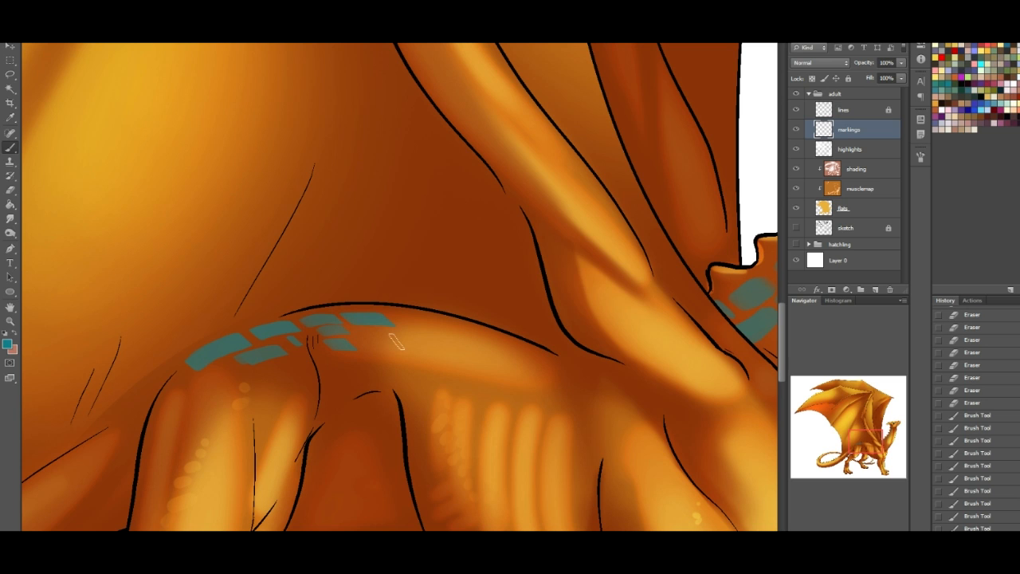
pyautogui.moveTo(397, 349)
pyautogui.mouseDown()
pyautogui.moveTo(441, 323)
pyautogui.moveTo(445, 353)
pyautogui.moveTo(491, 342)
pyautogui.moveTo(519, 365)
pyautogui.moveTo(551, 354)
pyautogui.moveTo(516, 372)
pyautogui.moveTo(620, 372)
pyautogui.moveTo(618, 388)
pyautogui.moveTo(574, 391)
pyautogui.mouseUp()
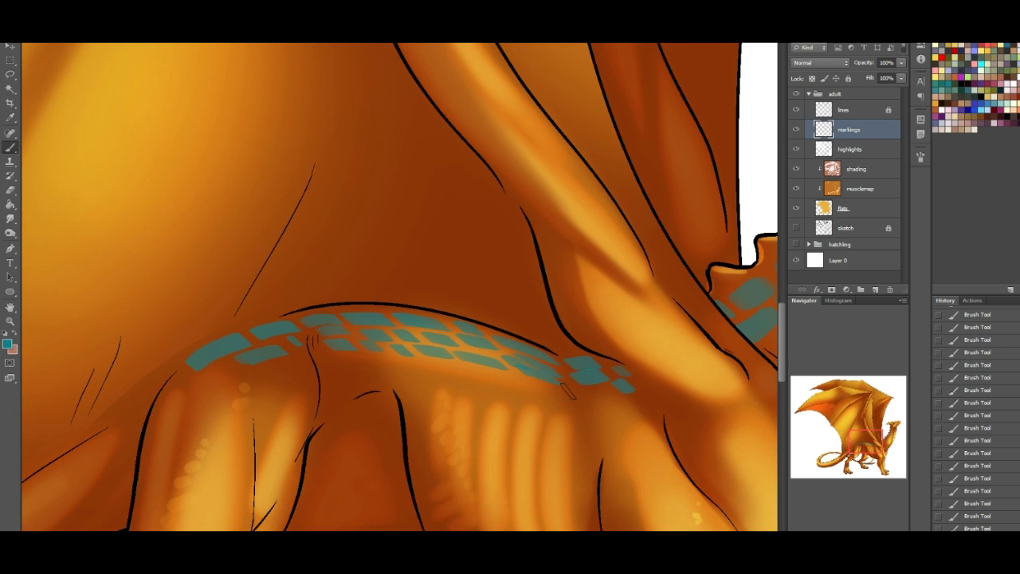
pyautogui.click(10, 190)
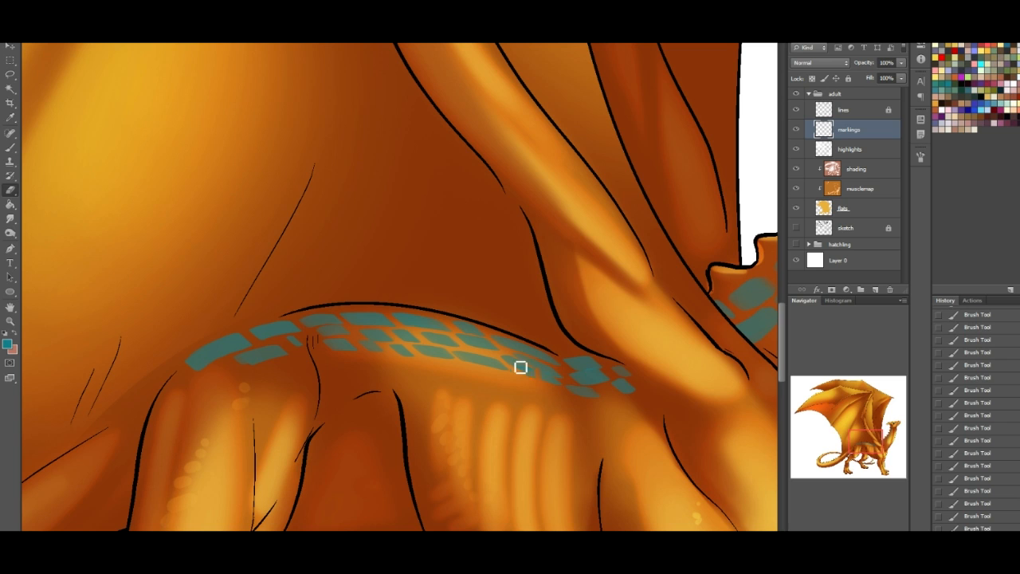
pyautogui.moveTo(567, 375)
pyautogui.mouseDown()
pyautogui.moveTo(523, 360)
pyautogui.moveTo(526, 348)
pyautogui.moveTo(567, 388)
pyautogui.moveTo(601, 372)
pyautogui.moveTo(595, 360)
pyautogui.moveTo(582, 391)
pyautogui.mouseUp()
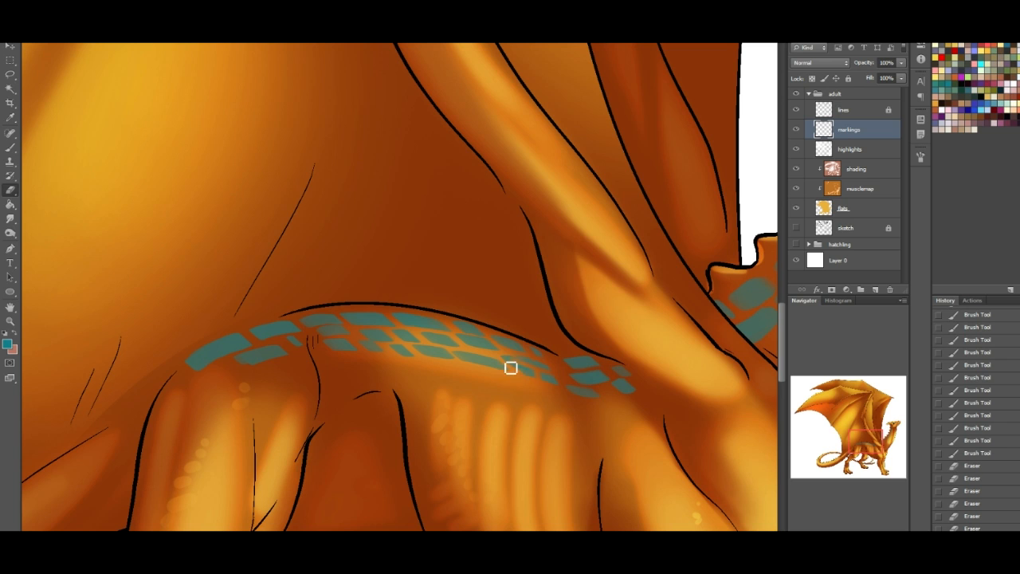
pyautogui.moveTo(511, 360)
pyautogui.mouseDown()
pyautogui.moveTo(463, 339)
pyautogui.moveTo(504, 338)
pyautogui.moveTo(460, 326)
pyautogui.mouseUp()
pyautogui.moveTo(214, 344); pyautogui.dragTo(225, 359)
# - Extend the teal scale markings from the top of the hip across the upper thigh onto the tail base
pyautogui.moveTo(880, 455)
pyautogui.mouseDown()
pyautogui.moveTo(900, 460)
pyautogui.moveTo(895, 436)
pyautogui.moveTo(874, 458)
pyautogui.moveTo(865, 429)
pyautogui.mouseUp()
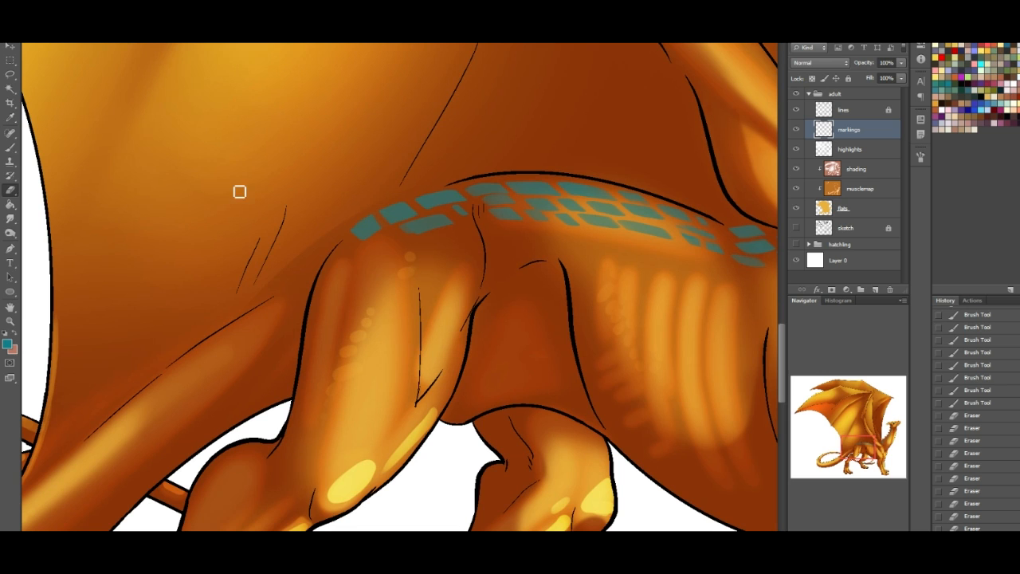
pyautogui.click(10, 150)
pyautogui.moveTo(376, 242)
pyautogui.mouseDown()
pyautogui.moveTo(353, 263)
pyautogui.moveTo(343, 252)
pyautogui.moveTo(329, 287)
pyautogui.moveTo(319, 250)
pyautogui.mouseUp()
pyautogui.moveTo(295, 287); pyautogui.dragTo(303, 281)
pyautogui.moveTo(266, 313)
pyautogui.mouseDown()
pyautogui.moveTo(292, 298)
pyautogui.moveTo(278, 320)
pyautogui.moveTo(245, 324)
pyautogui.mouseUp()
pyautogui.moveTo(179, 374); pyautogui.dragTo(190, 366)
pyautogui.moveTo(274, 289); pyautogui.dragTo(284, 279)
pyautogui.moveTo(329, 233); pyautogui.dragTo(338, 225)
pyautogui.moveTo(310, 296); pyautogui.dragTo(319, 289)
pyautogui.moveTo(295, 314)
pyautogui.mouseDown()
pyautogui.moveTo(293, 327)
pyautogui.moveTo(263, 336)
pyautogui.mouseUp()
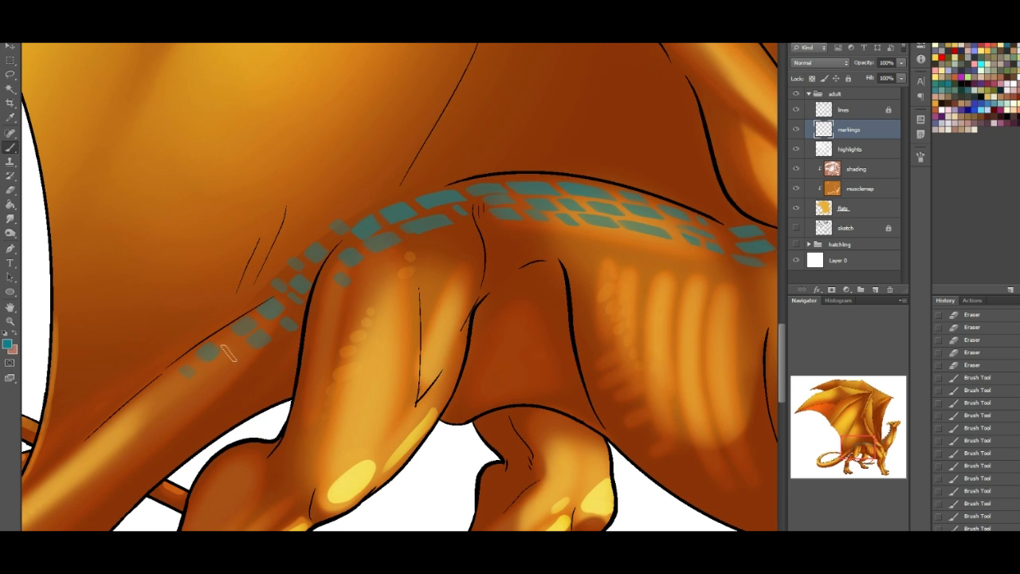
# - Continue the teal scale markings down the upper tail to the start of the tail ridges
pyautogui.moveTo(848, 457); pyautogui.dragTo(843, 460)
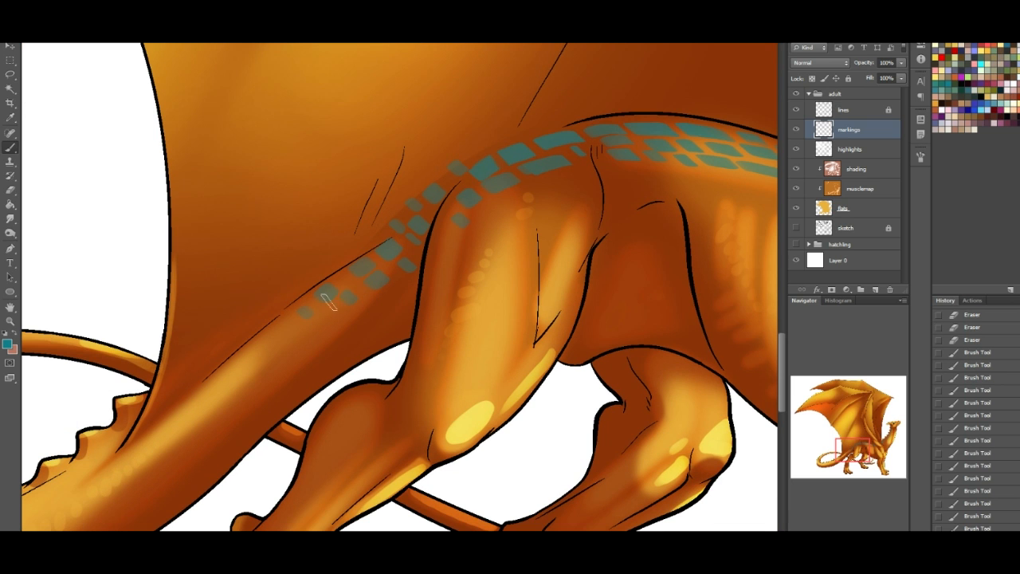
pyautogui.moveTo(320, 320); pyautogui.dragTo(332, 316)
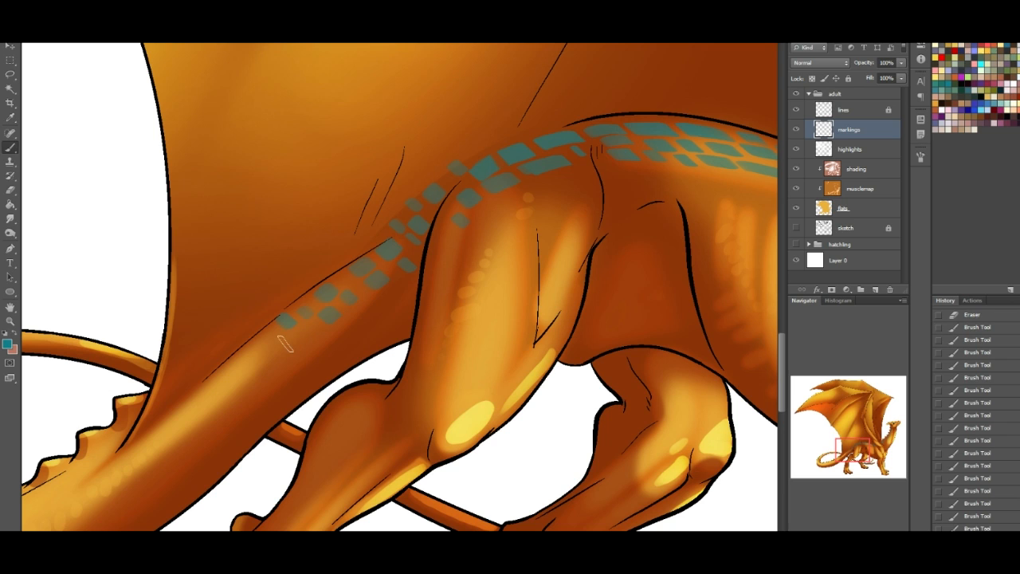
pyautogui.moveTo(241, 369)
pyautogui.mouseDown()
pyautogui.moveTo(263, 359)
pyautogui.moveTo(190, 405)
pyautogui.moveTo(231, 390)
pyautogui.moveTo(176, 419)
pyautogui.mouseUp()
pyautogui.moveTo(123, 457)
pyautogui.mouseDown()
pyautogui.moveTo(134, 451)
pyautogui.moveTo(107, 458)
pyautogui.mouseUp()
pyautogui.moveTo(69, 488); pyautogui.dragTo(77, 484)
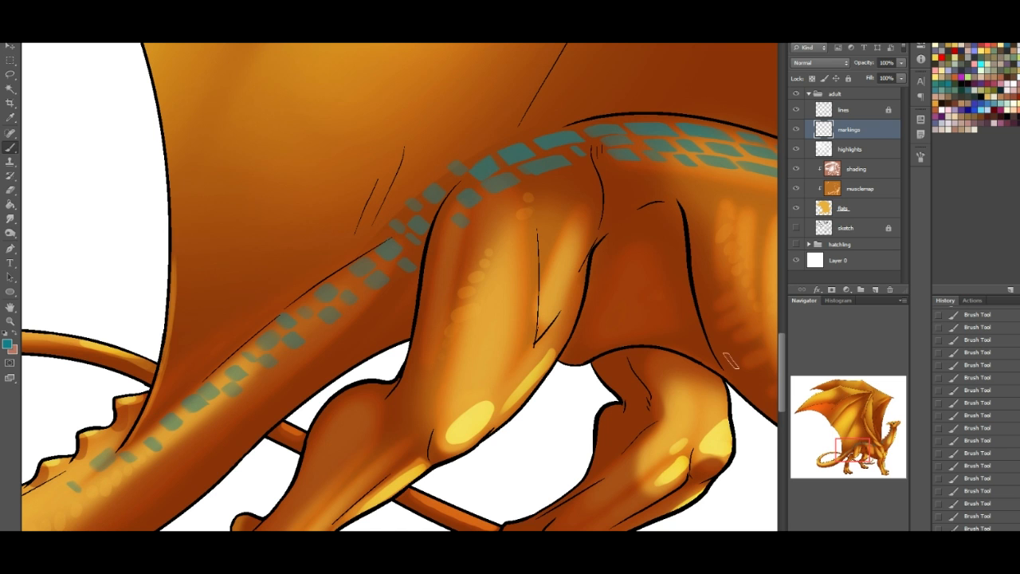
# - Choose a brush tip slanted the opposite way and erase the scale markings above the ribs up to the wing shoulder
pyautogui.moveTo(861, 453); pyautogui.dragTo(878, 442)
pyautogui.rightClick(91, 289)
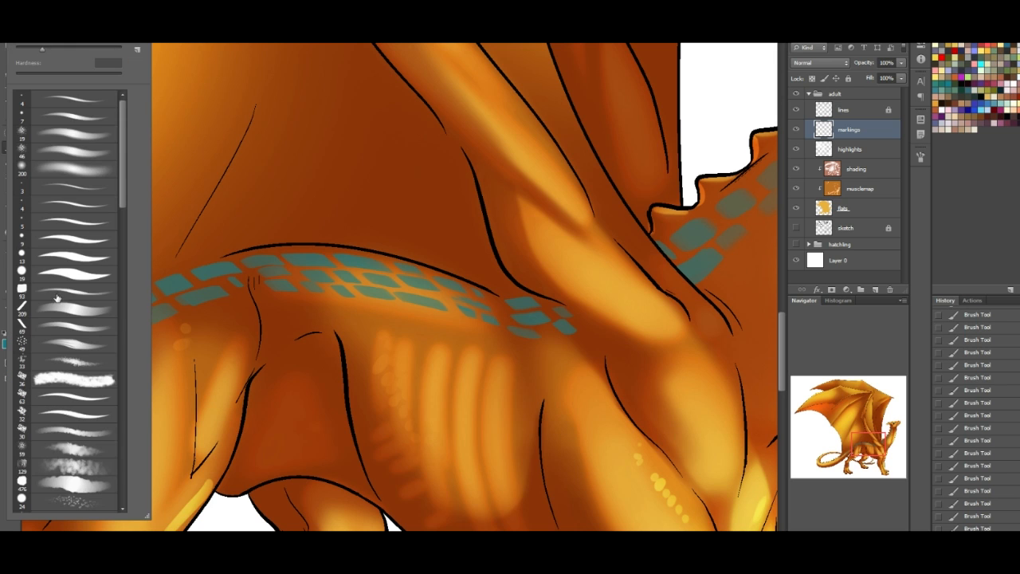
pyautogui.click(473, 186)
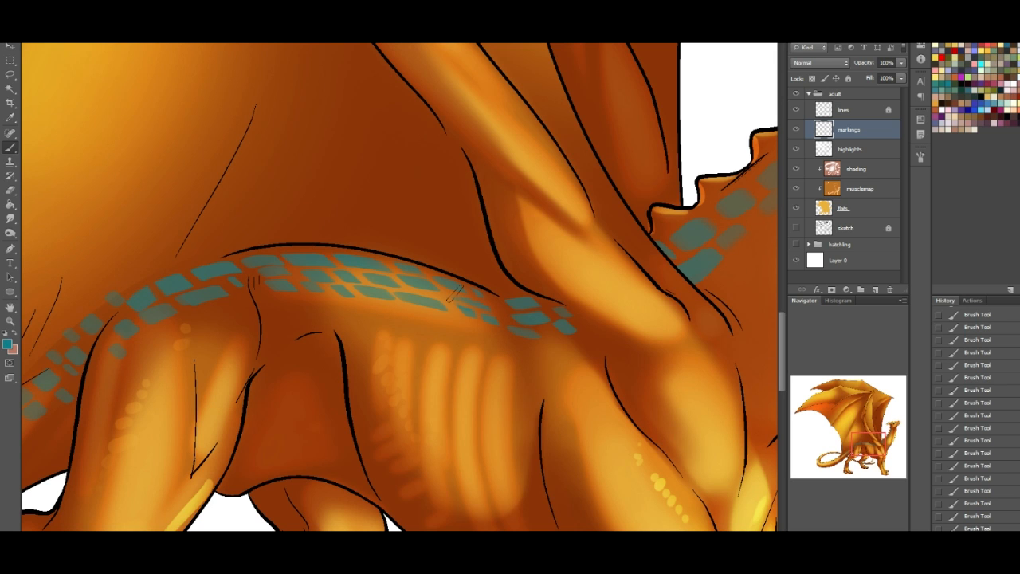
pyautogui.click(14, 192)
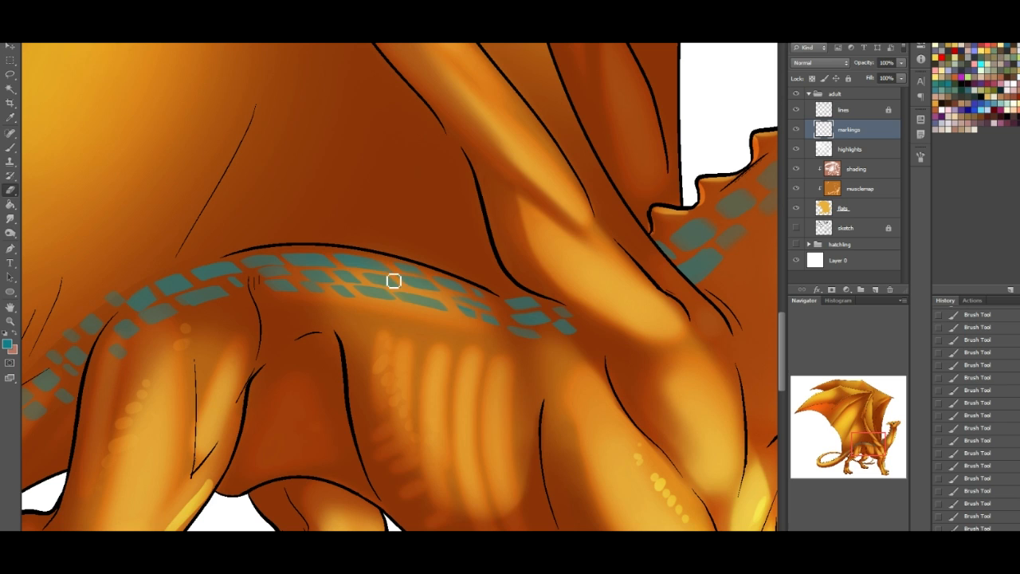
pyautogui.moveTo(413, 299); pyautogui.dragTo(367, 279)
pyautogui.moveTo(508, 340); pyautogui.dragTo(548, 317)
# - Repaint the teal scale markings above the ribs up to the wing shoulder with the oppositely slanted brush
pyautogui.click(11, 147)
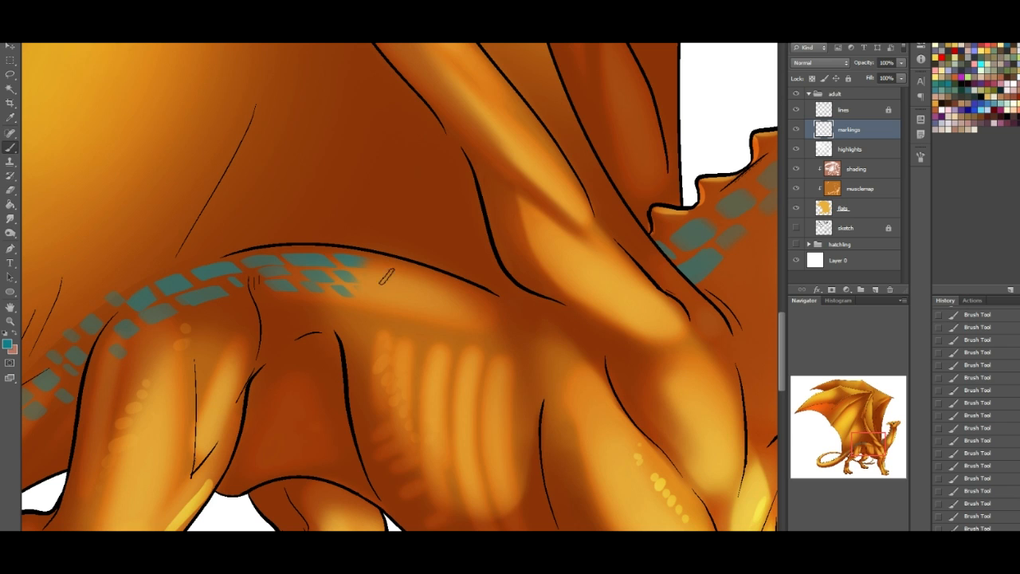
pyautogui.moveTo(356, 278); pyautogui.dragTo(375, 295)
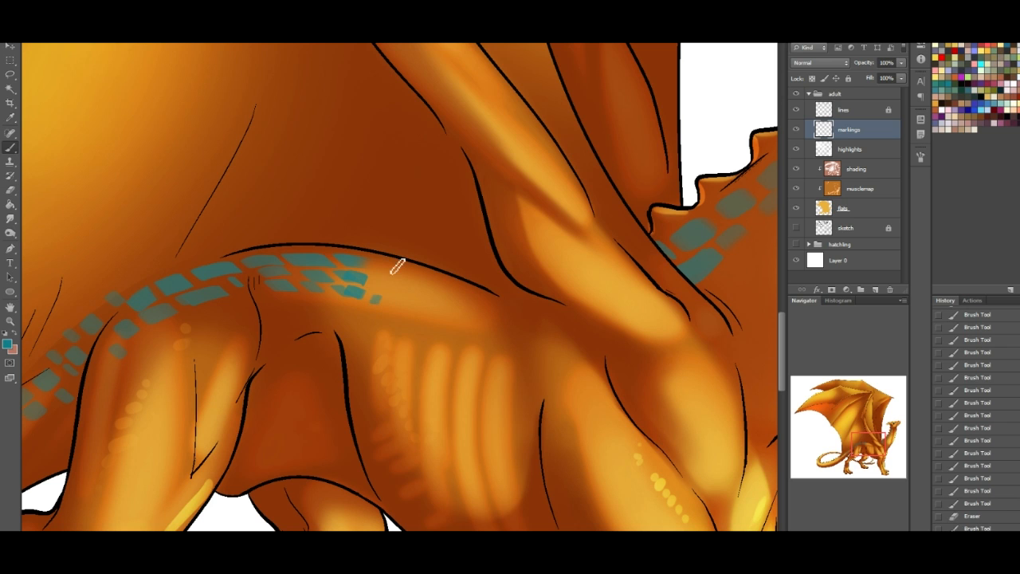
pyautogui.moveTo(366, 264)
pyautogui.mouseDown()
pyautogui.moveTo(387, 268)
pyautogui.moveTo(390, 301)
pyautogui.moveTo(412, 275)
pyautogui.moveTo(431, 307)
pyautogui.moveTo(452, 285)
pyautogui.moveTo(463, 319)
pyautogui.moveTo(470, 300)
pyautogui.mouseUp()
pyautogui.click(407, 289)
pyautogui.click(481, 317)
pyautogui.moveTo(501, 302)
pyautogui.mouseDown()
pyautogui.moveTo(534, 307)
pyautogui.moveTo(523, 318)
pyautogui.moveTo(556, 311)
pyautogui.mouseUp()
pyautogui.moveTo(444, 317); pyautogui.dragTo(448, 316)
pyautogui.moveTo(455, 317); pyautogui.dragTo(459, 315)
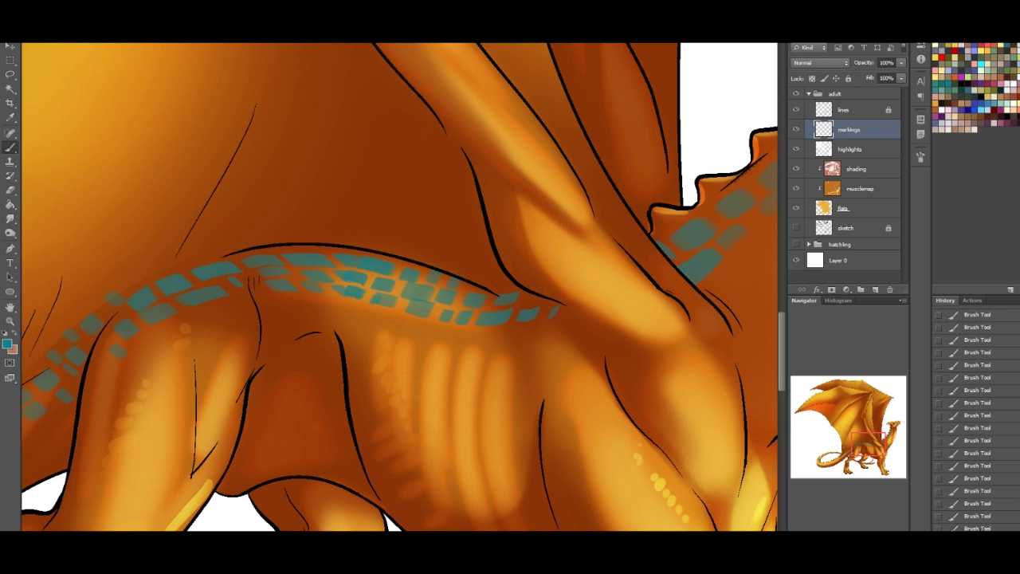
# - Shift the hue of the markings layer to +180 and set its blending mode to Multiply
pyautogui.moveTo(844, 537); pyautogui.dragTo(836, 504)
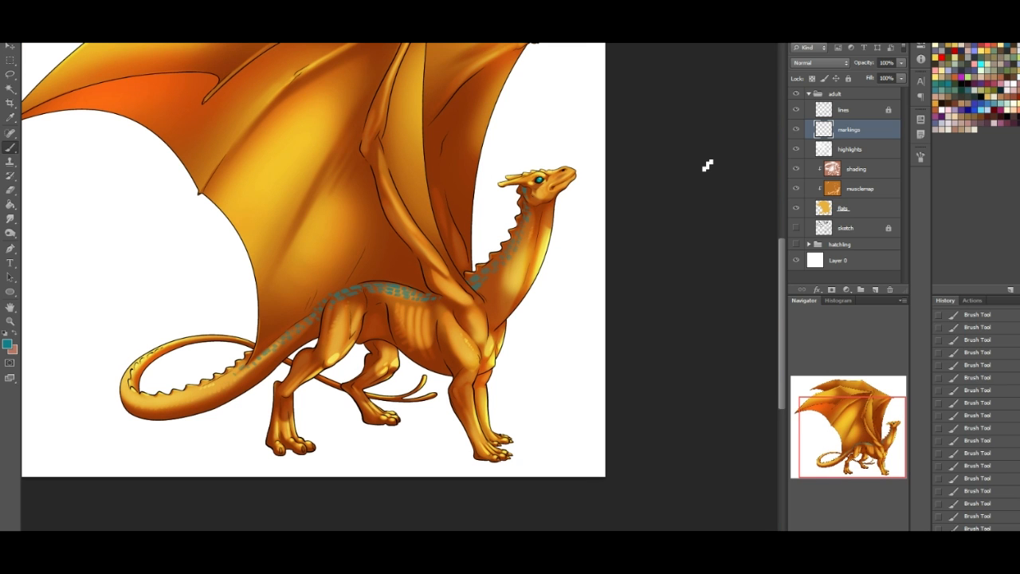
pyautogui.hotkey('ctrl', 'u')
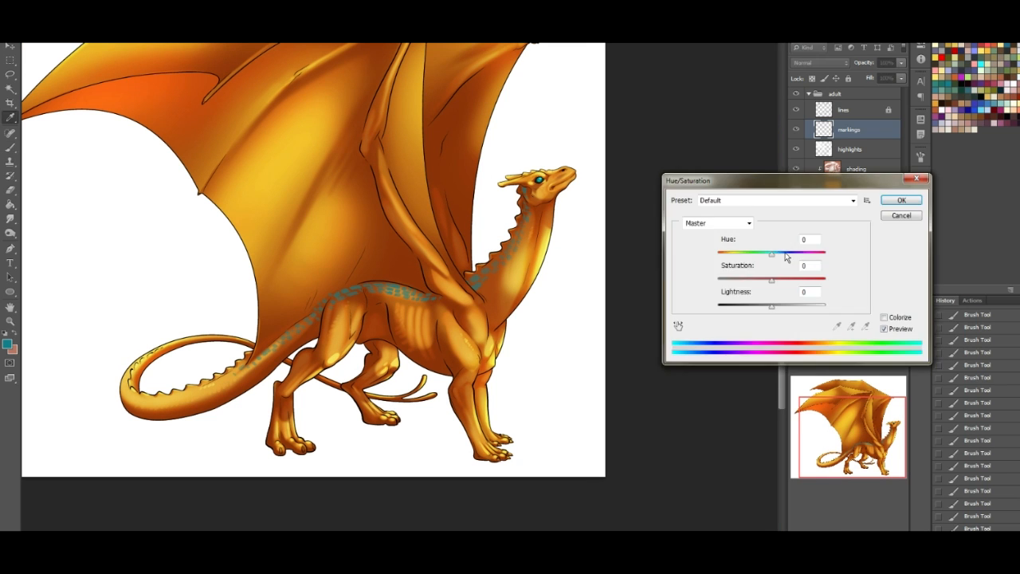
pyautogui.moveTo(772, 256); pyautogui.dragTo(834, 257)
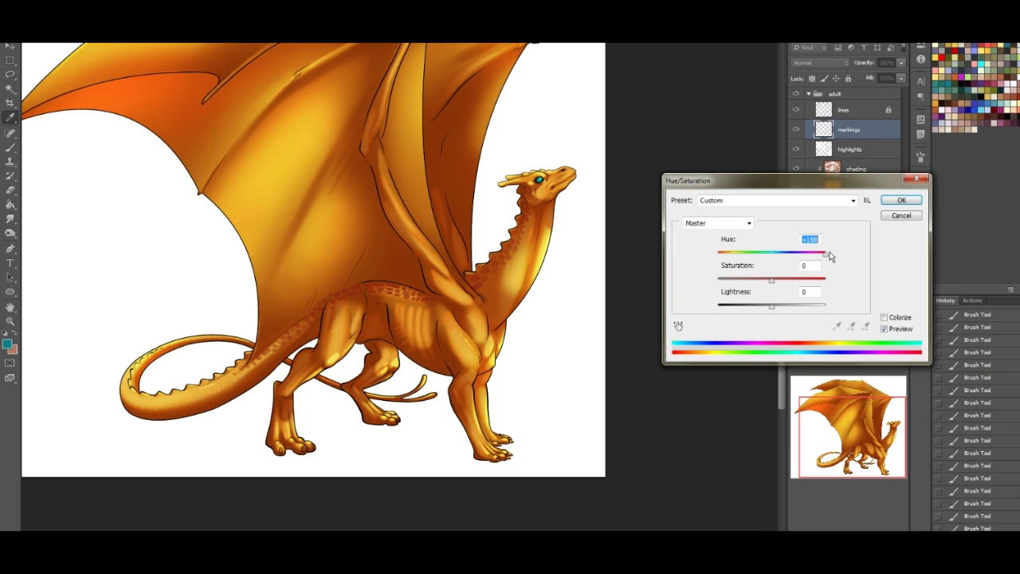
pyautogui.click(907, 199)
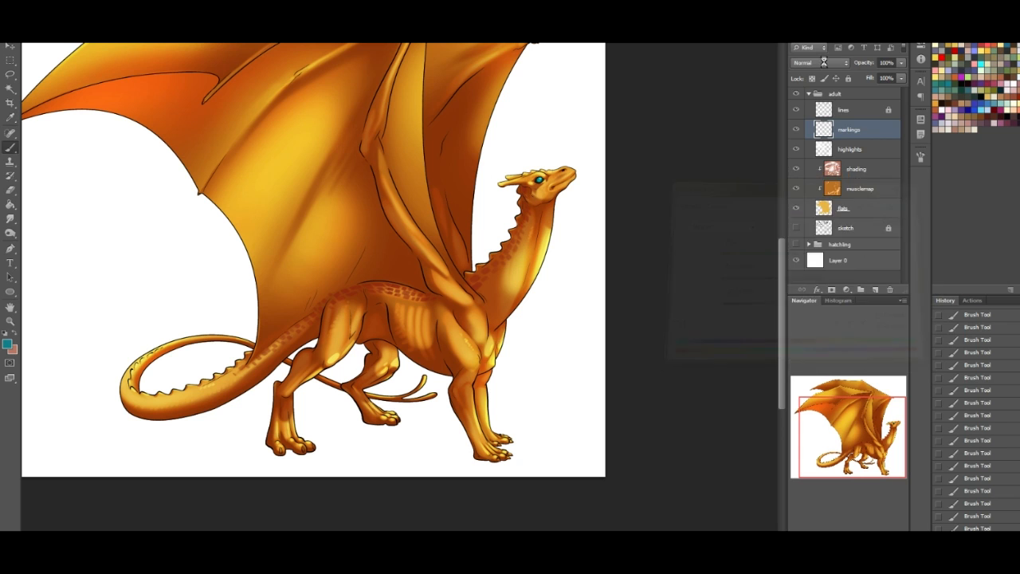
pyautogui.click(821, 62)
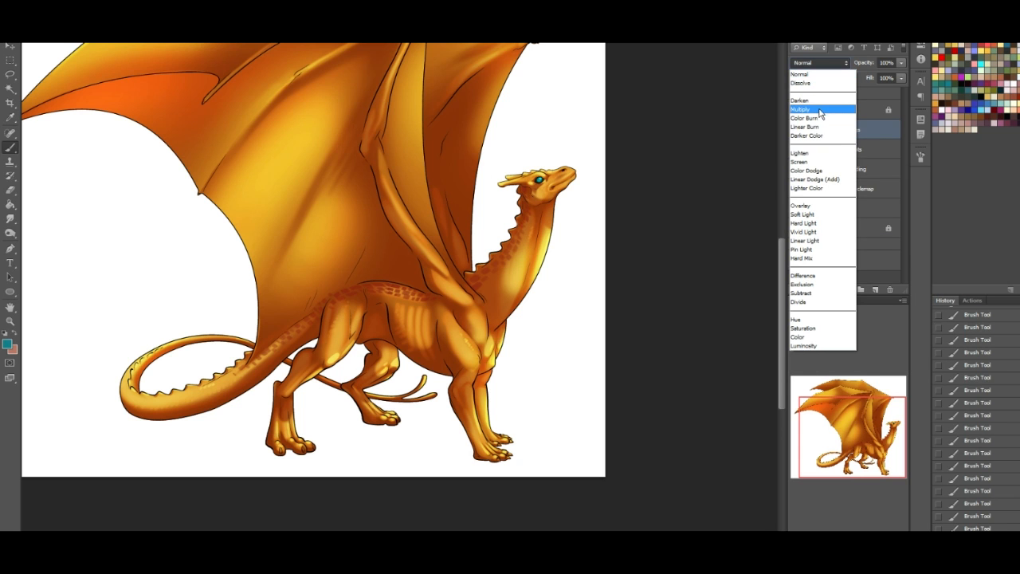
pyautogui.click(819, 110)
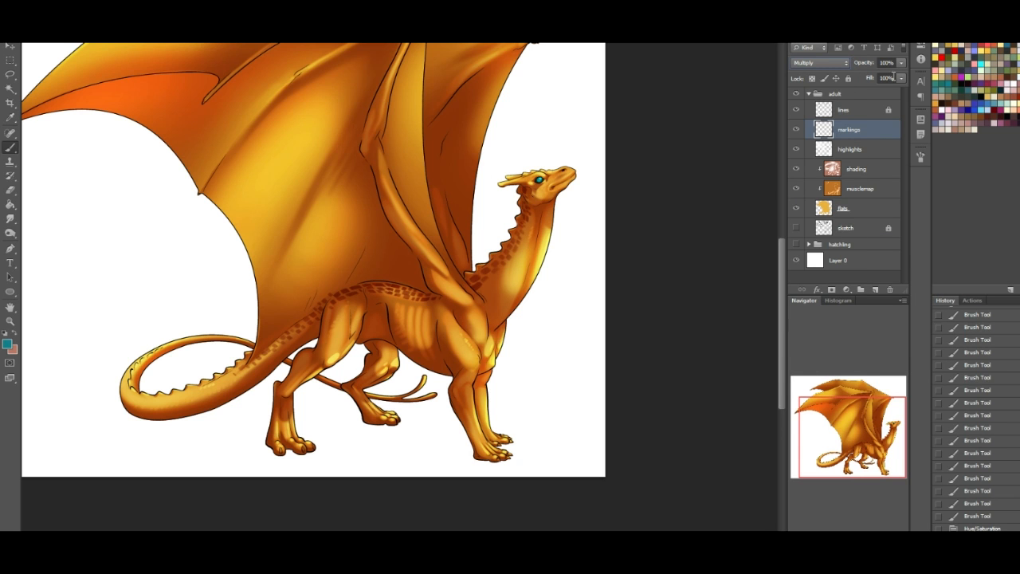
# - Fade the scale markings along the tail base, back and neck with a soft round eraser
pyautogui.click(10, 191)
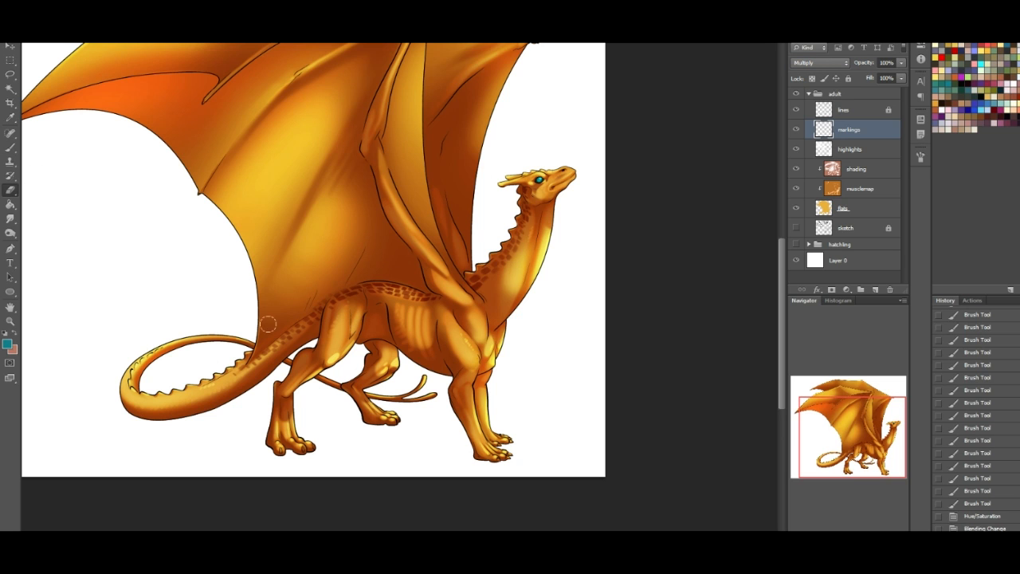
pyautogui.moveTo(428, 281)
pyautogui.mouseDown()
pyautogui.moveTo(464, 262)
pyautogui.moveTo(457, 270)
pyautogui.mouseUp()
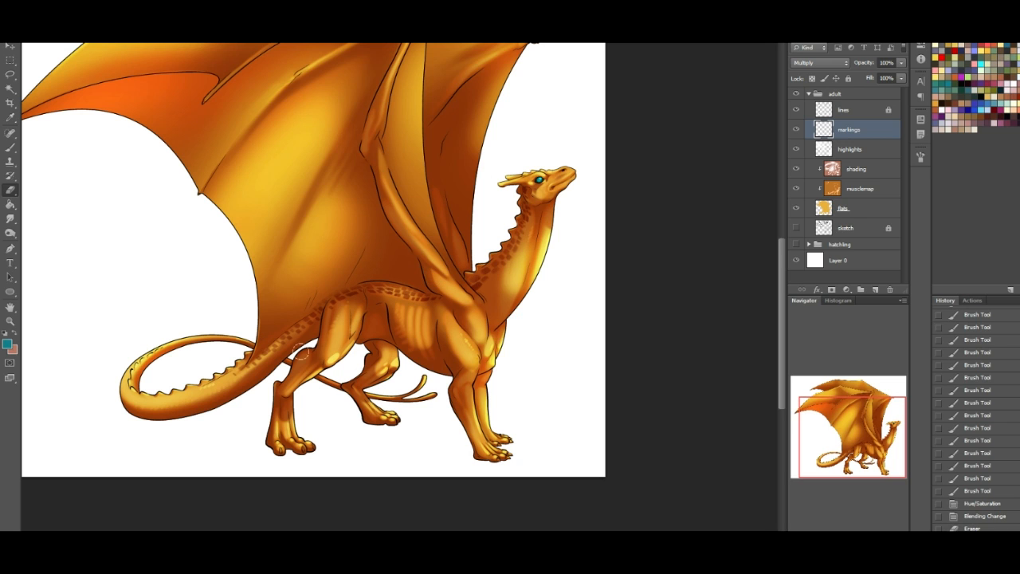
pyautogui.moveTo(354, 306); pyautogui.dragTo(464, 299)
pyautogui.moveTo(560, 222); pyautogui.dragTo(542, 206)
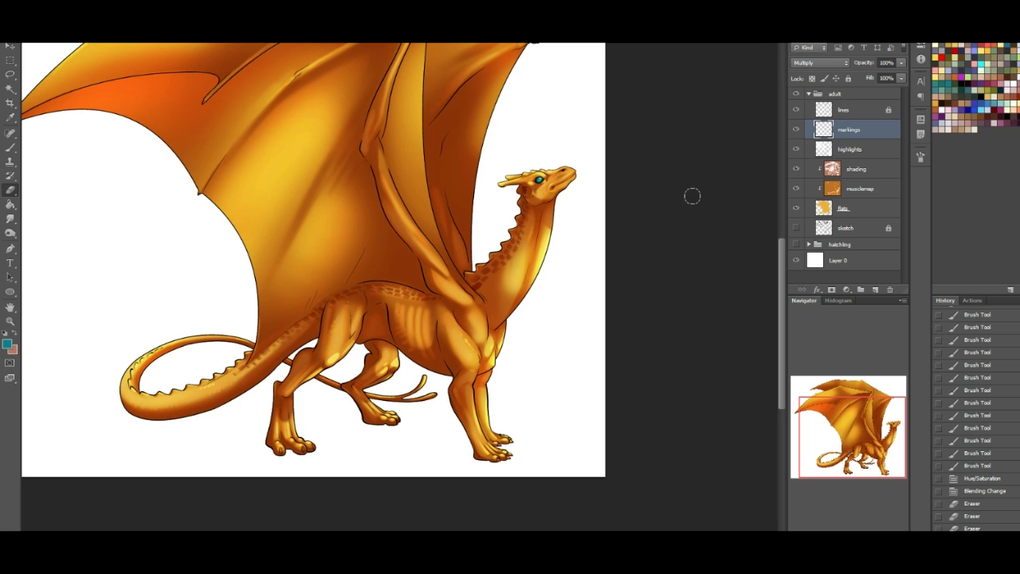
# - Rename the markings layer as "markings - spots"
pyautogui.click(11, 148)
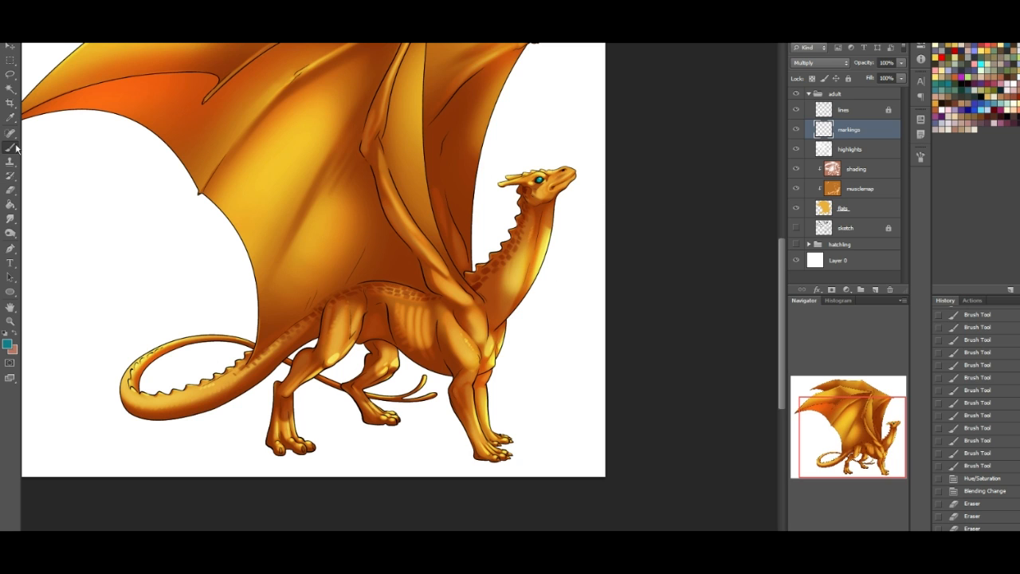
pyautogui.doubleClick(849, 130)
pyautogui.write('- spots')
pyautogui.press('Return')
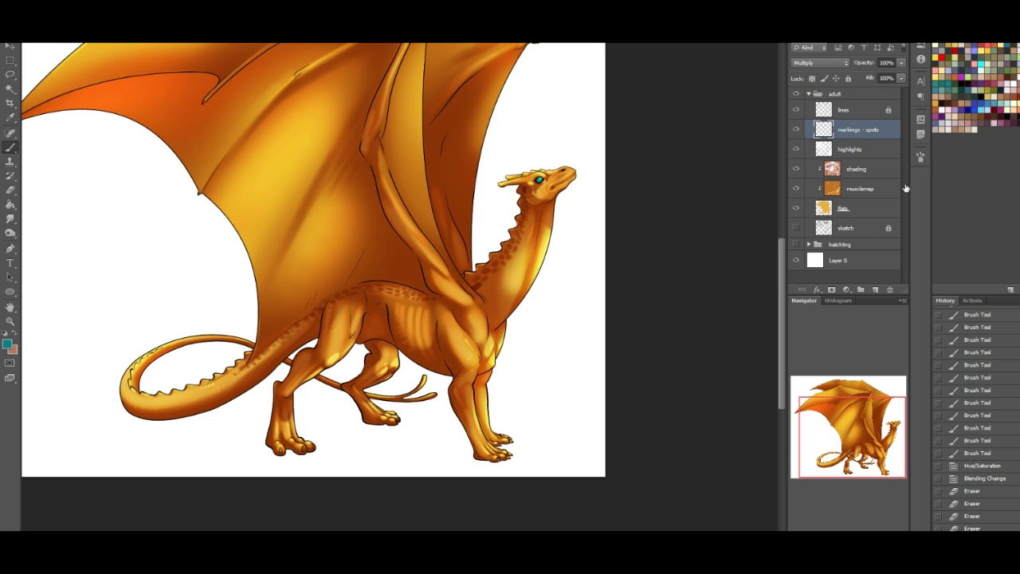
# - Add a new layer above the spots layer and name it "marking - dots"
pyautogui.click(874, 289)
pyautogui.doubleClick(848, 129)
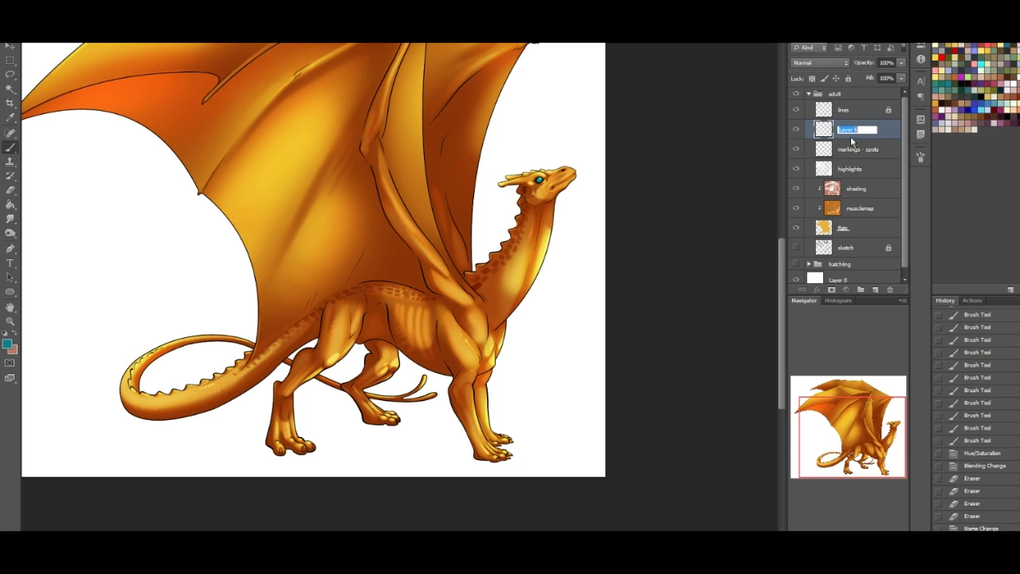
pyautogui.write('markin')
pyautogui.write('g - dots')
pyautogui.press('Return')
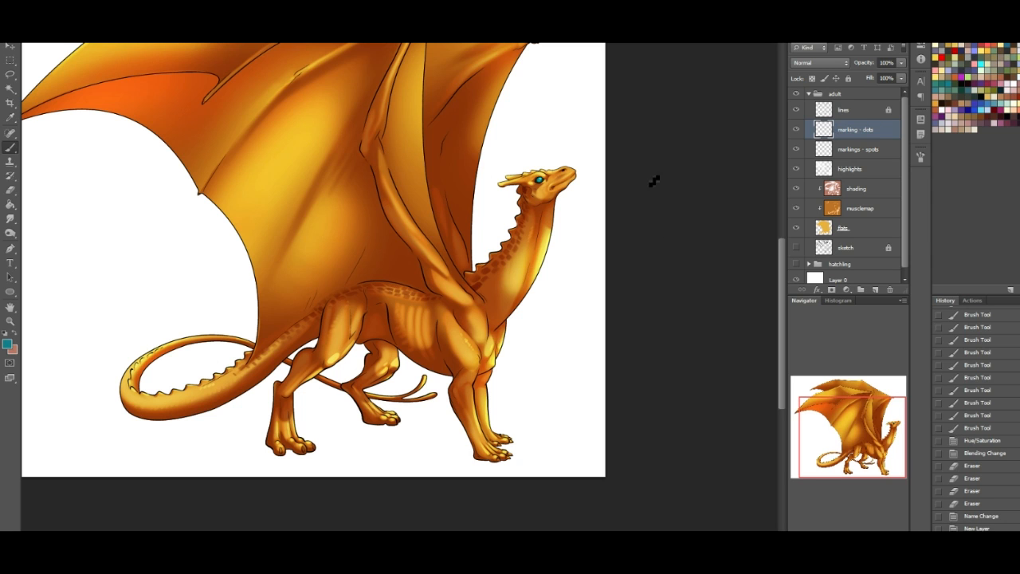
# - Hide the "markings - spots" layer and set the foreground color to dark red 8b0000
pyautogui.click(797, 150)
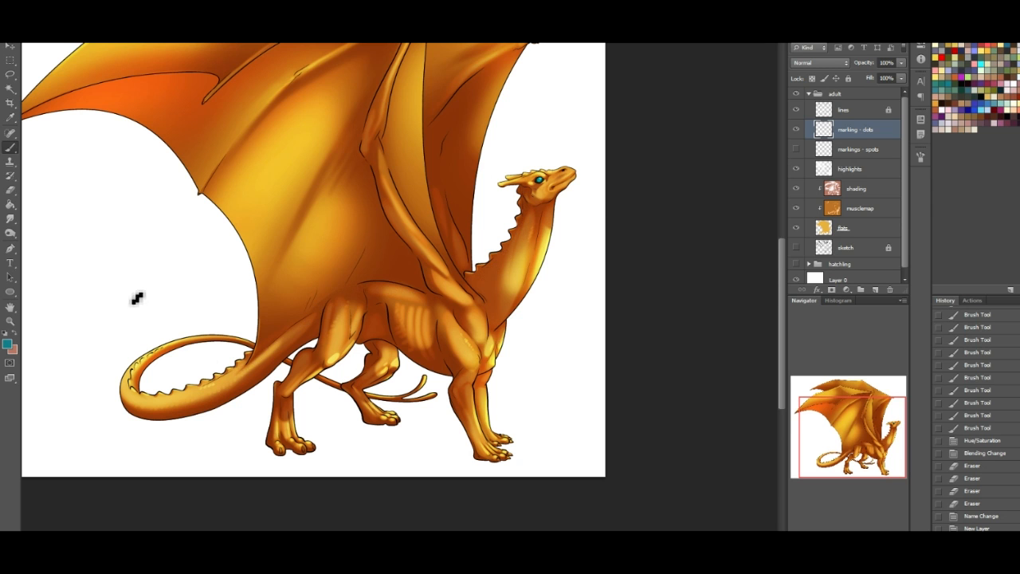
pyautogui.click(7, 343)
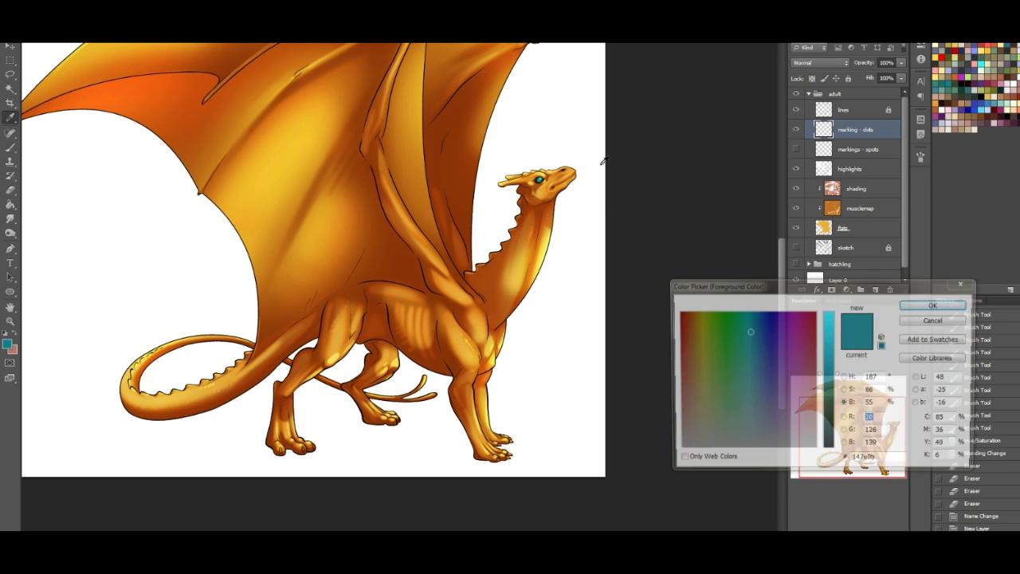
pyautogui.click(811, 309)
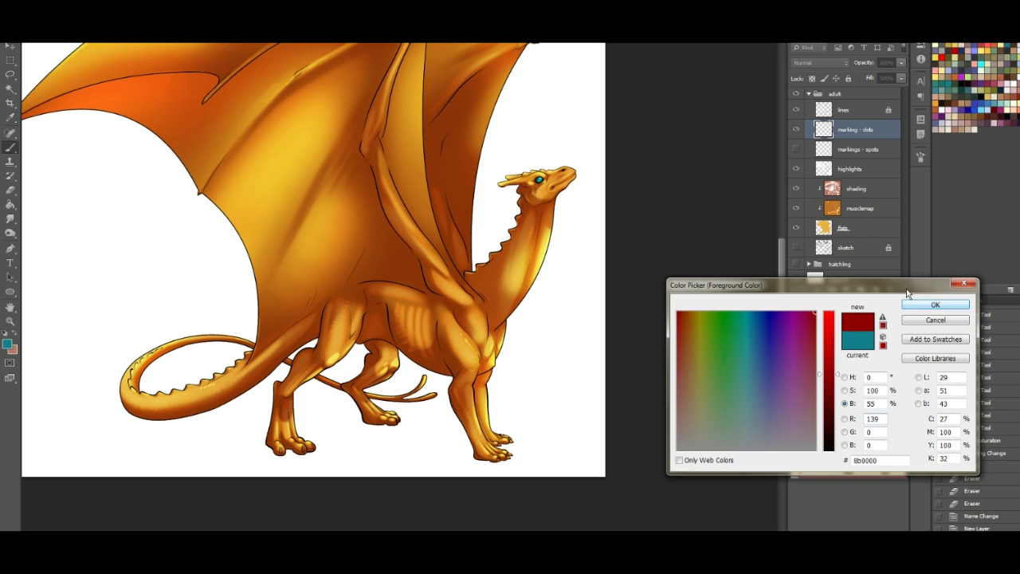
pyautogui.click(935, 305)
# - Choose the 257 scattered-dot brush preset for painting the dots
pyautogui.rightClick(89, 86)
pyautogui.moveTo(122, 195)
pyautogui.mouseDown()
pyautogui.moveTo(137, 396)
pyautogui.moveTo(128, 468)
pyautogui.moveTo(140, 374)
pyautogui.mouseUp()
pyautogui.click(87, 284)
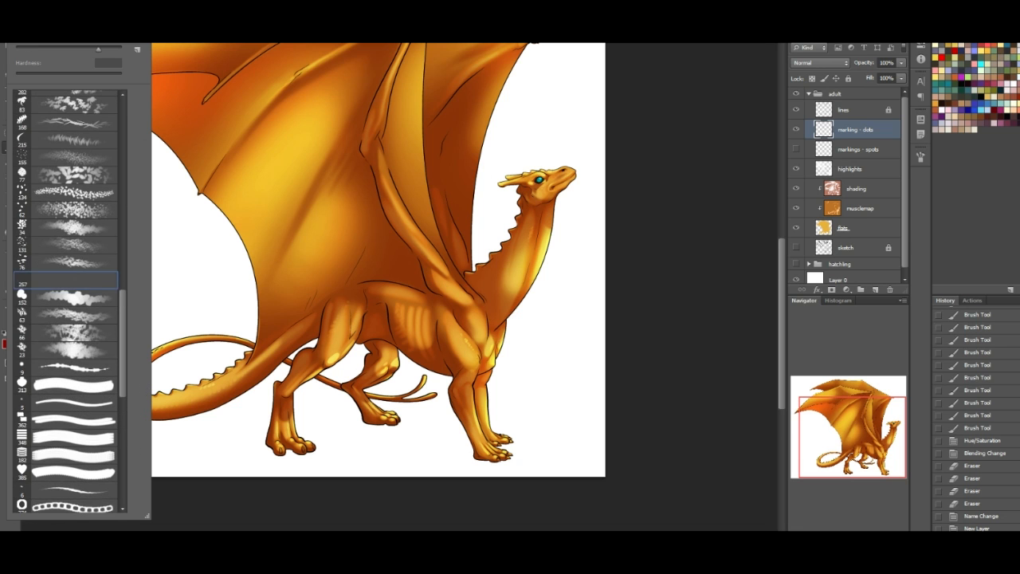
pyautogui.click(164, 132)
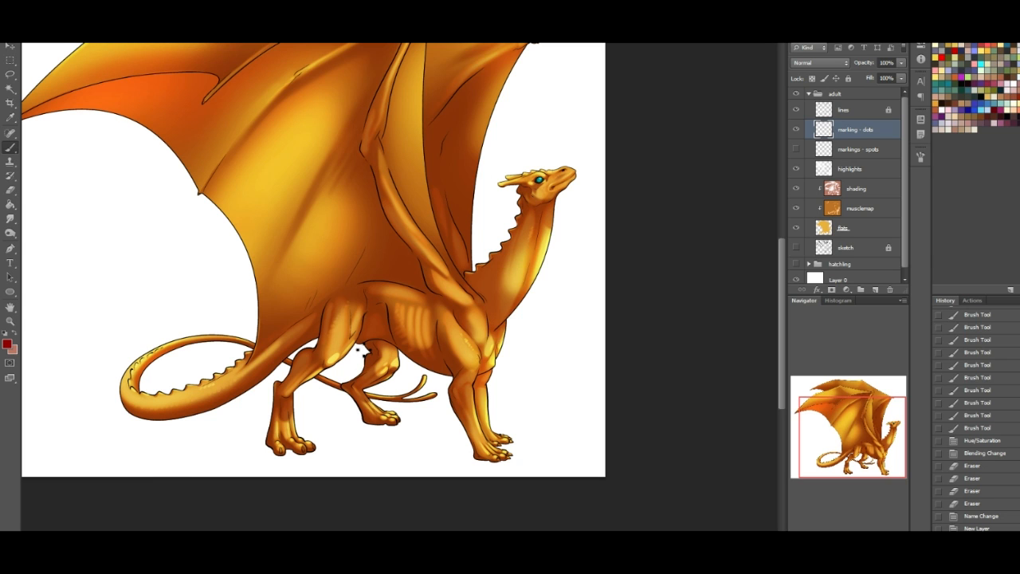
# - Lasso the upper body from tail to neck and dab dark red dots along the back inside the selection
pyautogui.click(9, 74)
pyautogui.moveTo(142, 397)
pyautogui.mouseDown()
pyautogui.moveTo(186, 417)
pyautogui.moveTo(221, 404)
pyautogui.moveTo(299, 360)
pyautogui.moveTo(346, 317)
pyautogui.moveTo(492, 335)
pyautogui.moveTo(522, 306)
pyautogui.moveTo(554, 233)
pyautogui.moveTo(538, 205)
pyautogui.moveTo(460, 279)
pyautogui.moveTo(433, 289)
pyautogui.moveTo(333, 285)
pyautogui.moveTo(217, 378)
pyautogui.moveTo(139, 396)
pyautogui.mouseUp()
pyautogui.press('b')
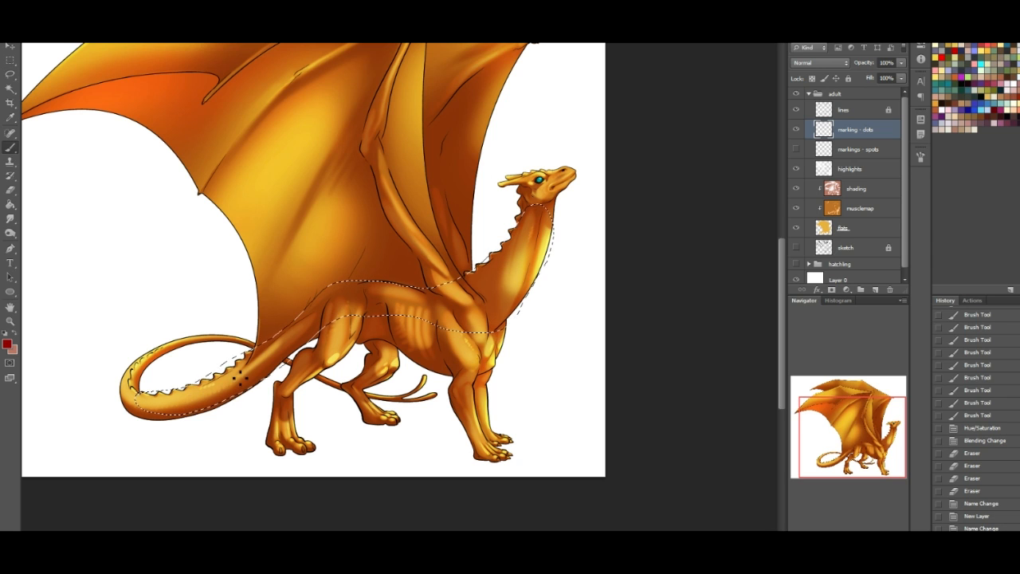
pyautogui.moveTo(351, 312); pyautogui.dragTo(375, 299)
pyautogui.click(431, 312)
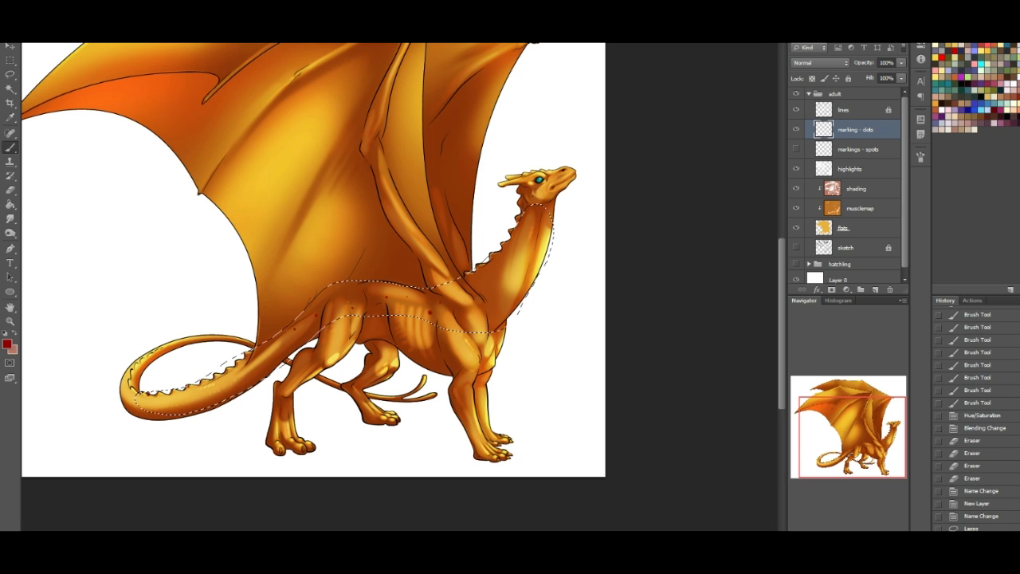
# - Set the dot brush's scatter to 1000% and count to 16, and scatter dots along the selected neck, back and tail
pyautogui.click(919, 155)
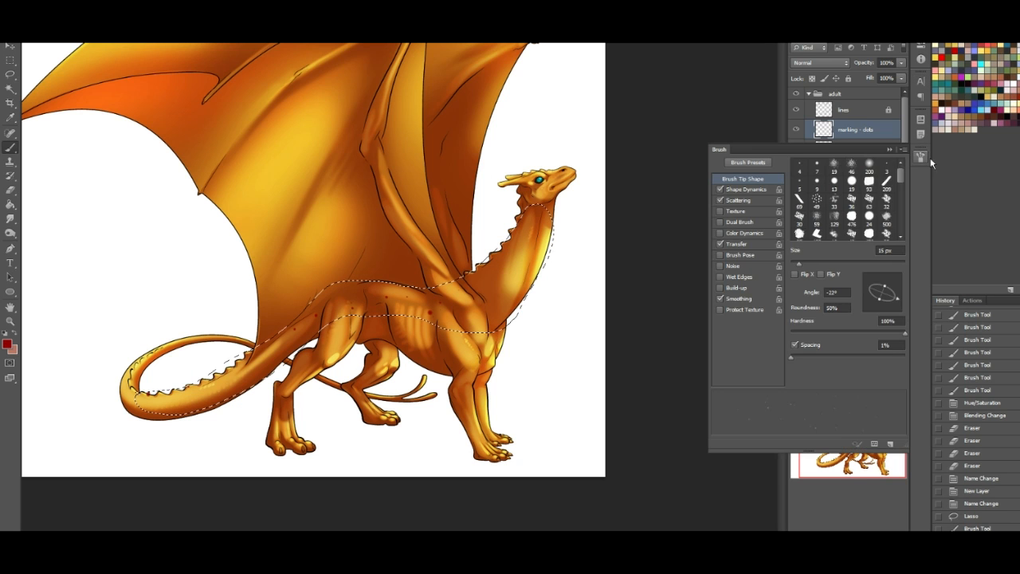
pyautogui.click(741, 200)
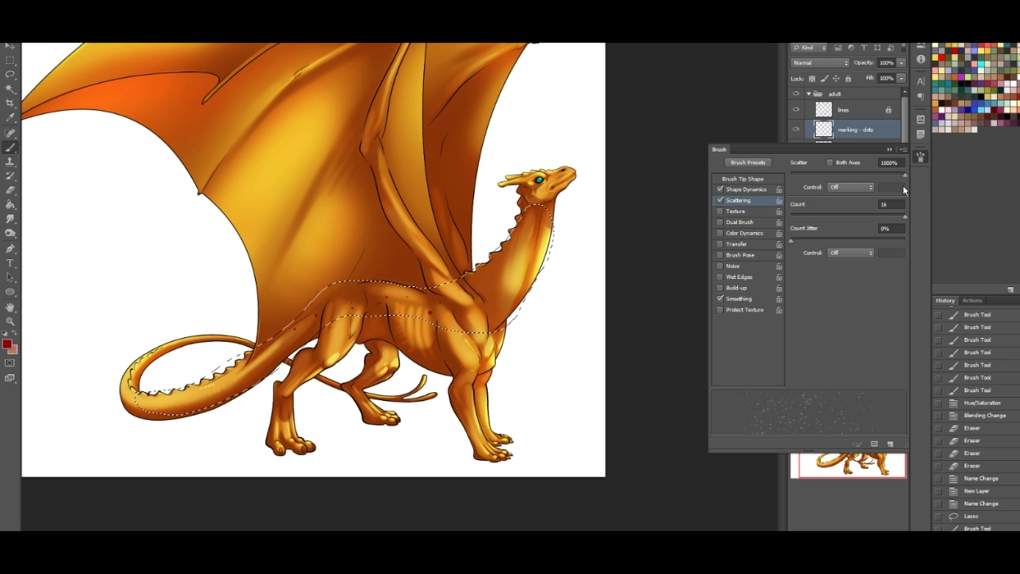
pyautogui.click(921, 159)
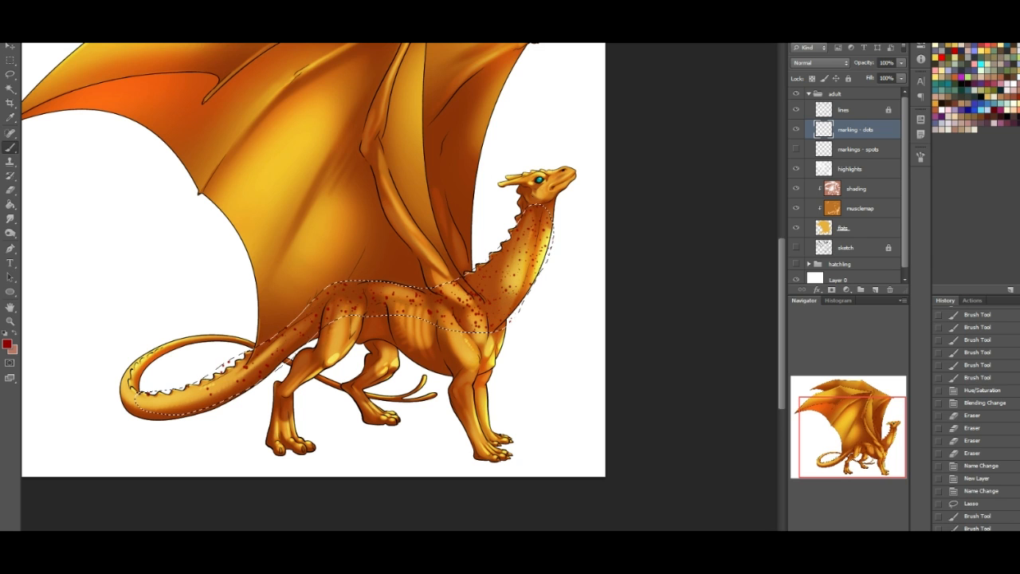
# - Reduce the dot brush's spacing to 1% and fill the selected neck, back and tail densely with dark red dots
pyautogui.click(919, 157)
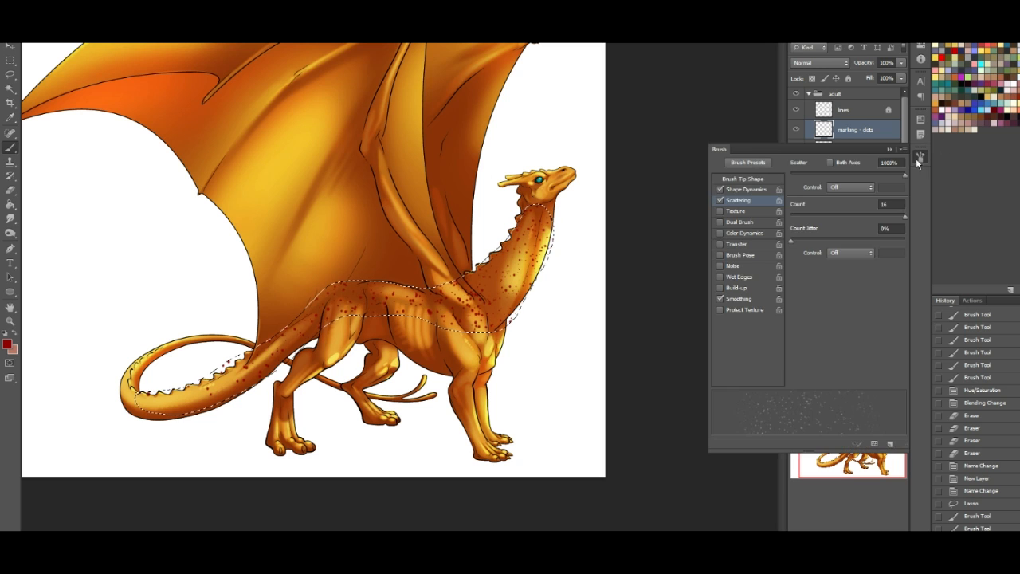
pyautogui.click(755, 189)
pyautogui.click(758, 180)
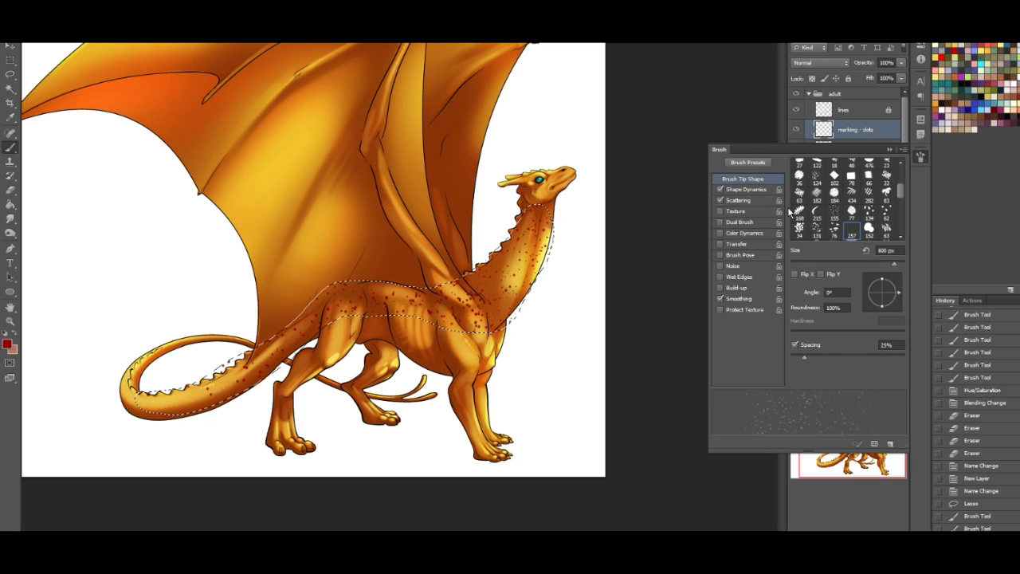
pyautogui.moveTo(805, 359); pyautogui.dragTo(783, 361)
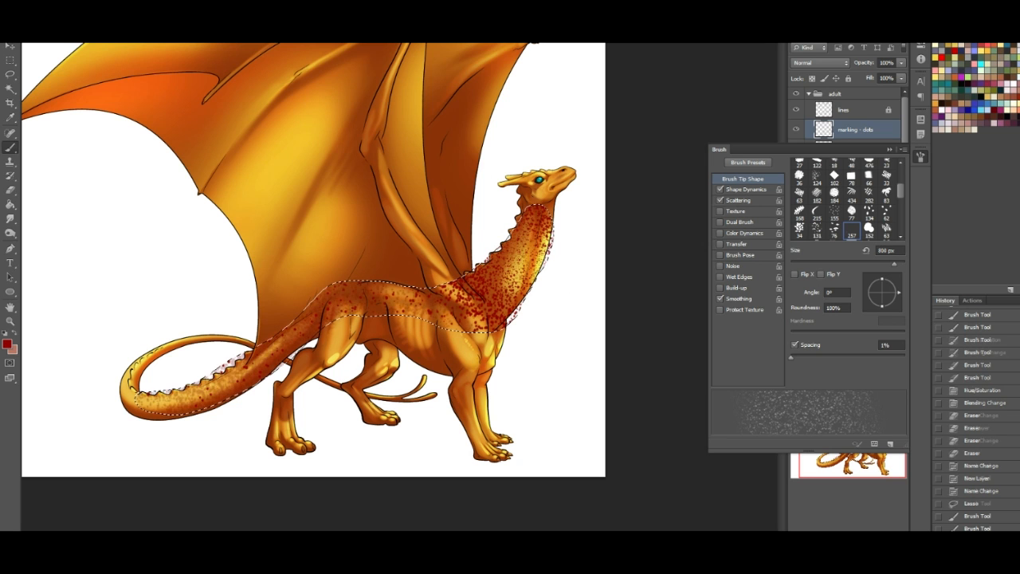
pyautogui.click(921, 158)
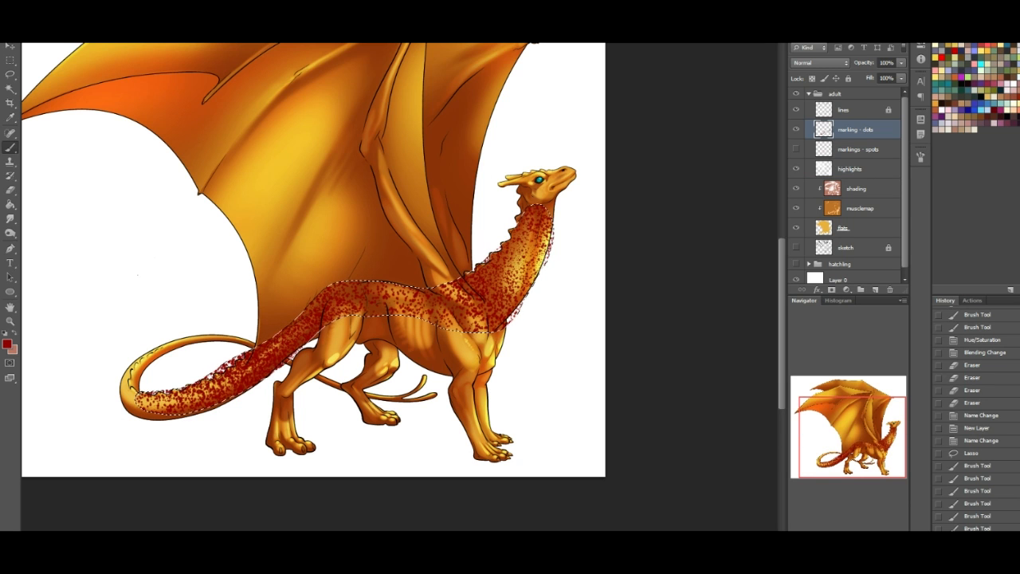
# - Erase the lower dots along the tail, back and neck to leave a band near the spine, and clear the selection
pyautogui.press('e')
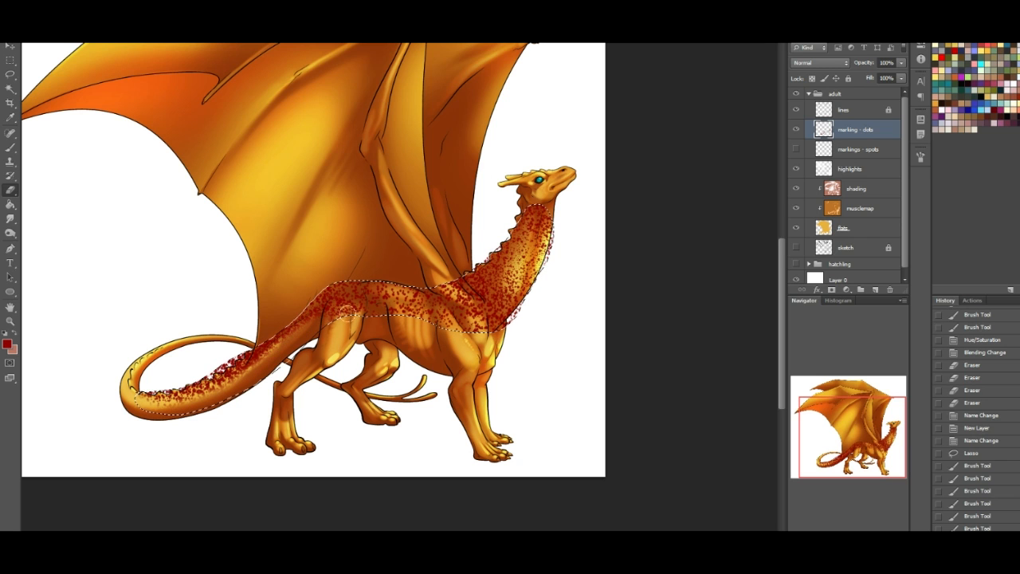
pyautogui.moveTo(404, 317)
pyautogui.mouseDown()
pyautogui.moveTo(414, 315)
pyautogui.moveTo(390, 311)
pyautogui.moveTo(454, 333)
pyautogui.moveTo(486, 314)
pyautogui.moveTo(494, 287)
pyautogui.moveTo(550, 225)
pyautogui.moveTo(547, 239)
pyautogui.moveTo(540, 203)
pyautogui.moveTo(523, 307)
pyautogui.moveTo(593, 289)
pyautogui.moveTo(572, 298)
pyautogui.mouseUp()
pyautogui.hotkey('ctrl', 'd')
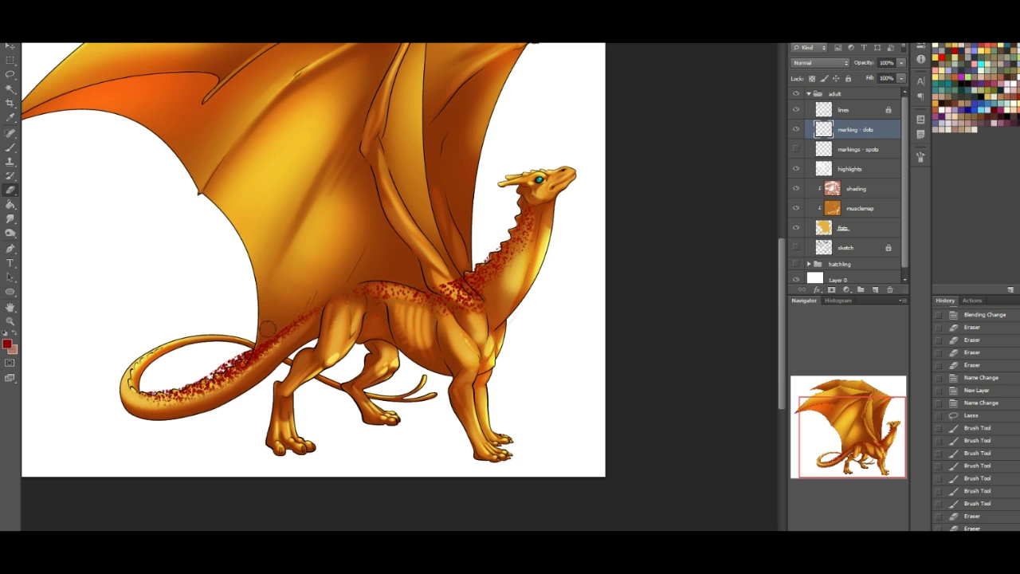
# - Erase the dots from the tail base, the near wing's shoulder and the lower neck edge beside the wing
pyautogui.moveTo(307, 312); pyautogui.dragTo(244, 353)
pyautogui.moveTo(296, 331); pyautogui.dragTo(267, 349)
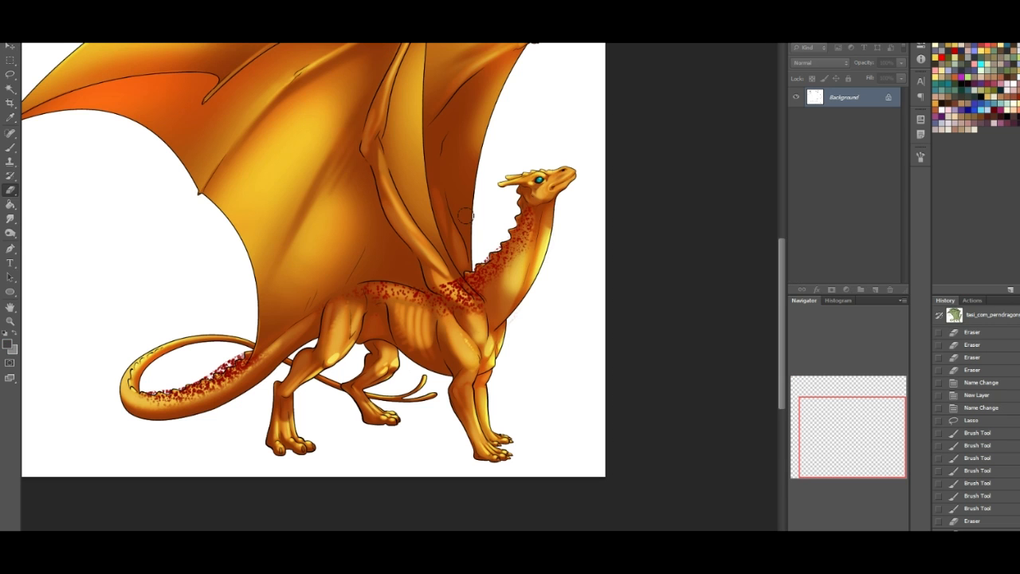
pyautogui.moveTo(455, 298)
pyautogui.mouseDown()
pyautogui.moveTo(439, 275)
pyautogui.moveTo(453, 284)
pyautogui.mouseUp()
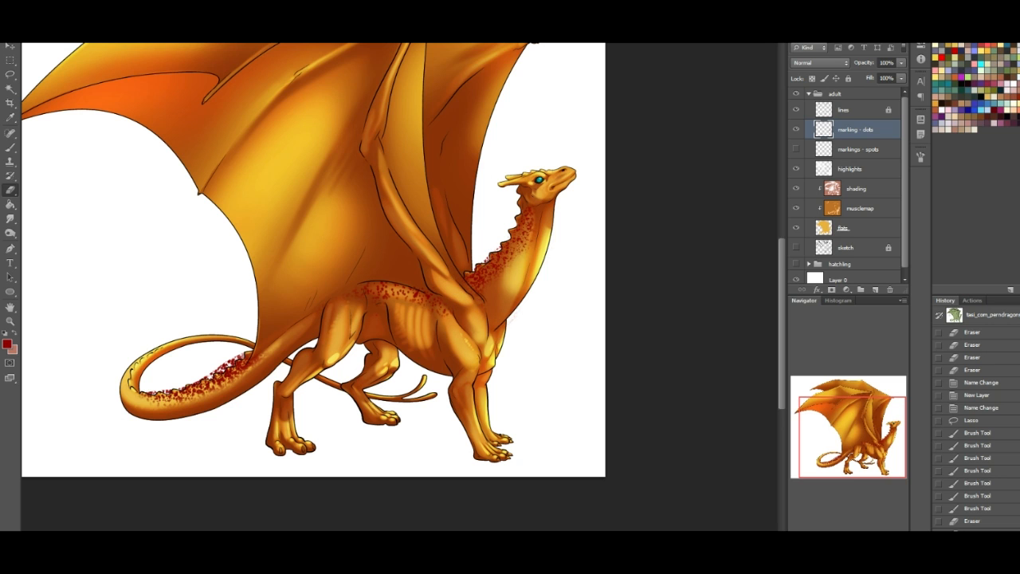
pyautogui.moveTo(496, 251); pyautogui.dragTo(470, 271)
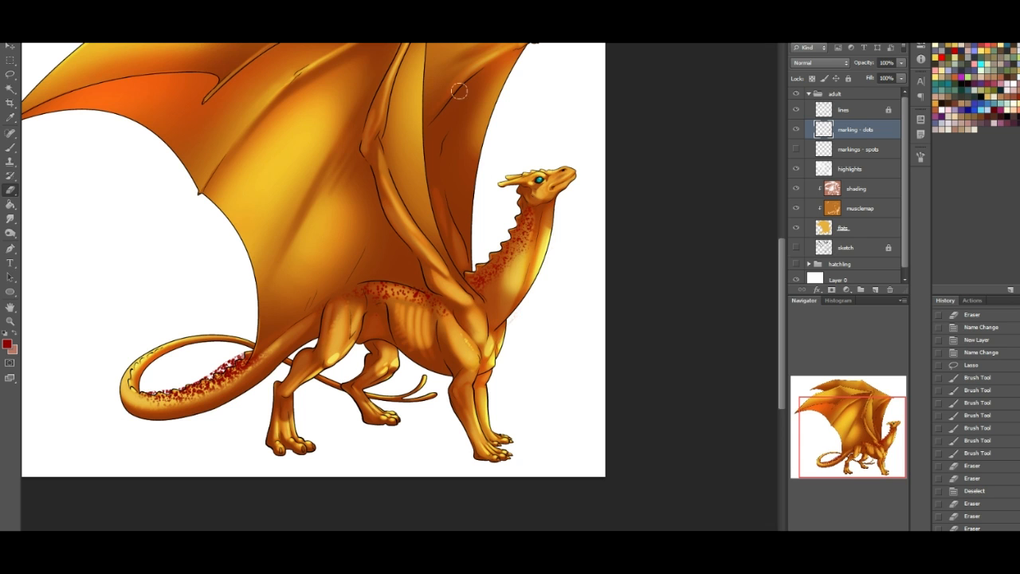
pyautogui.click(10, 88)
pyautogui.rightClick(849, 133)
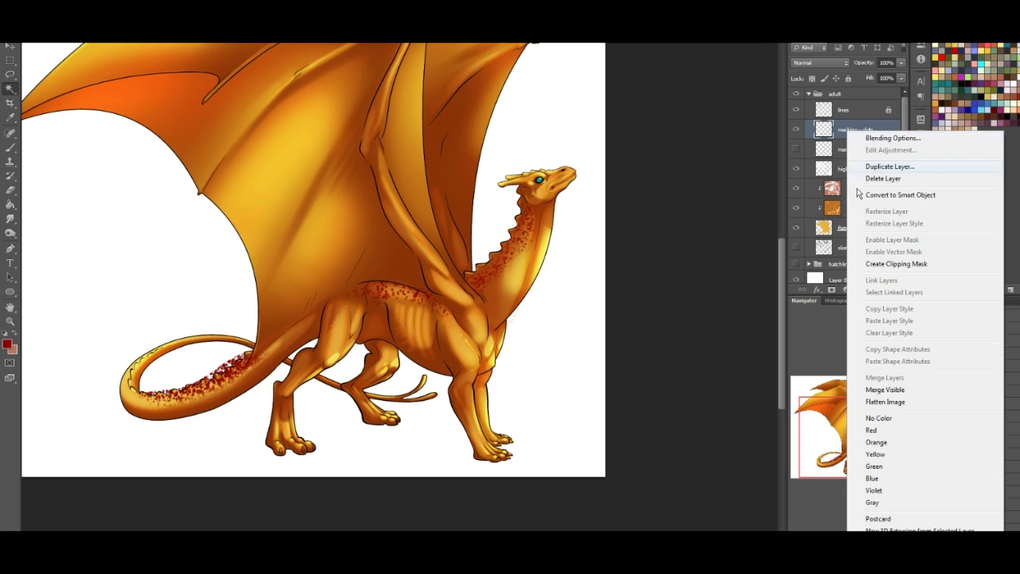
pyautogui.click(874, 262)
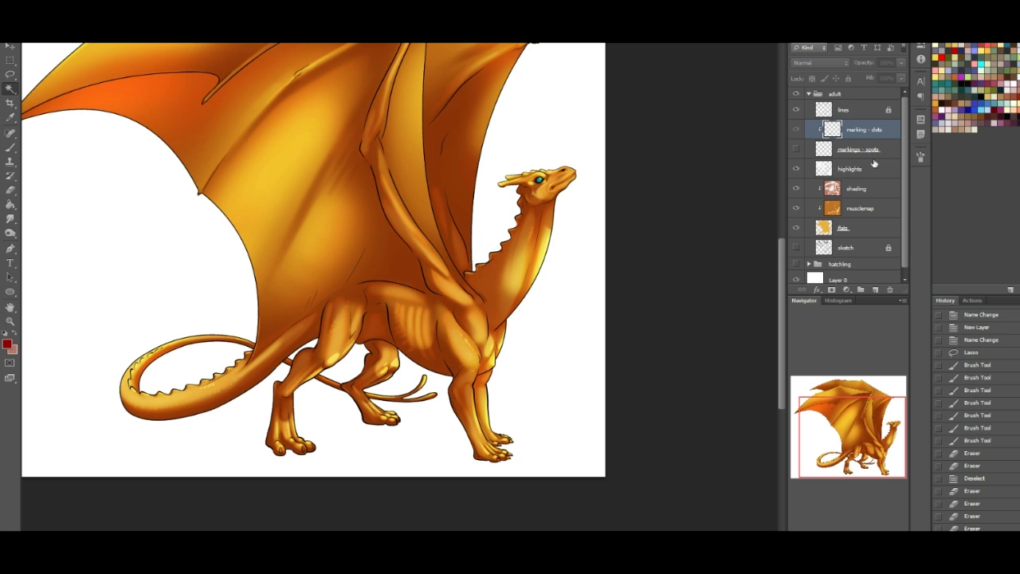
pyautogui.rightClick(855, 130)
pyautogui.click(876, 258)
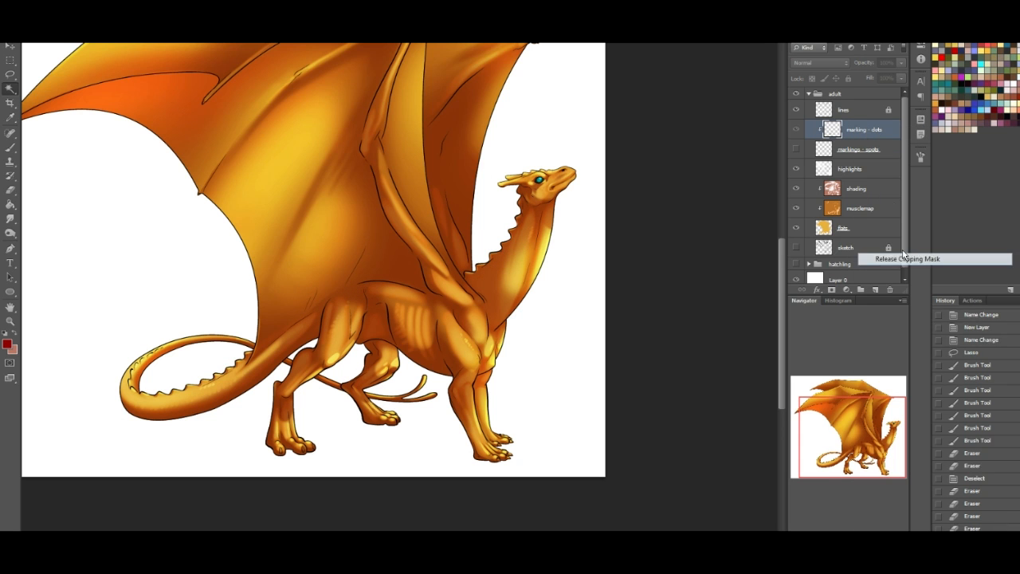
# - Clip the "marking - dots", "markings - spots" and "highlights" layers together to the flats, and keep the spots layer hidden
pyautogui.keyDown('shift'); pyautogui.click(874, 169); pyautogui.keyUp('shift')
pyautogui.click(795, 149)
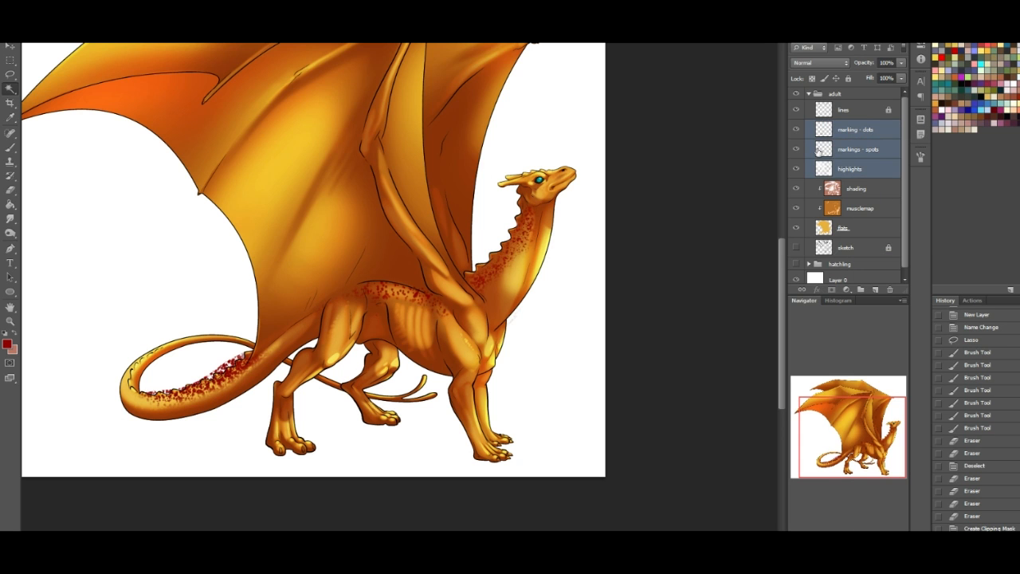
pyautogui.rightClick(873, 171)
pyautogui.click(921, 271)
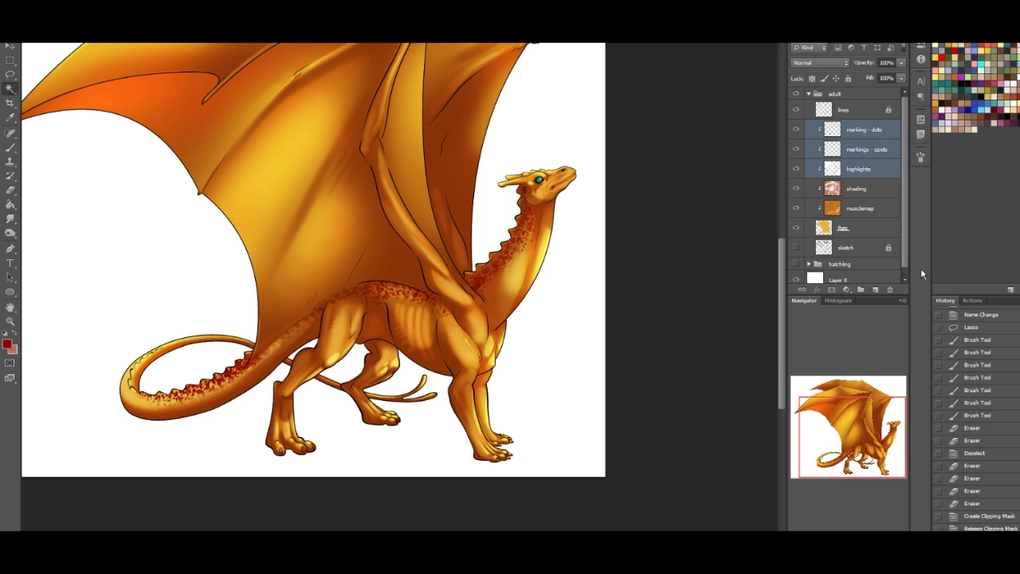
pyautogui.click(797, 171)
pyautogui.click(797, 167)
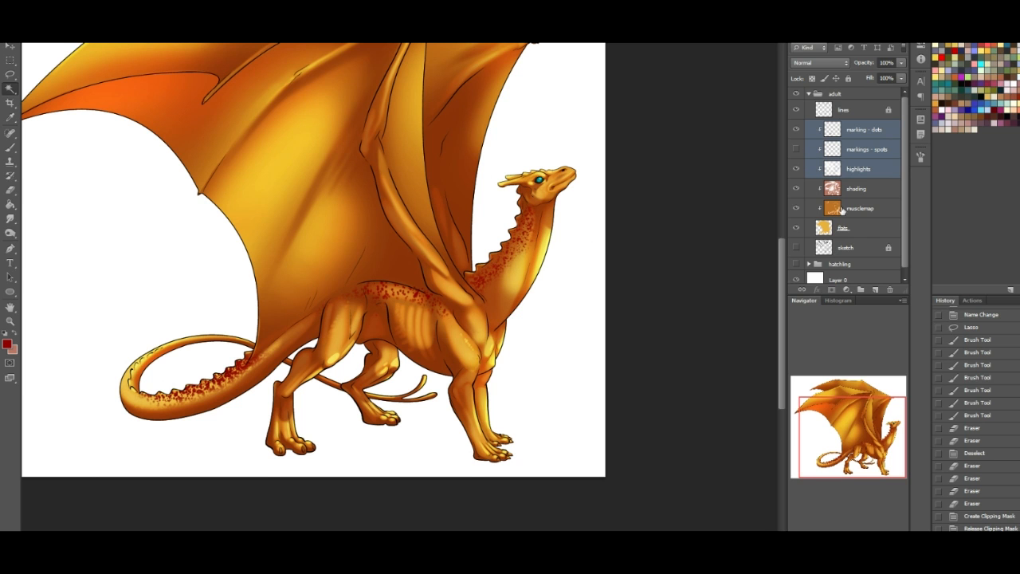
# - Erase the red dots from the tail's spines on the "marking - dots" layer with a hard round eraser
pyautogui.click(836, 429)
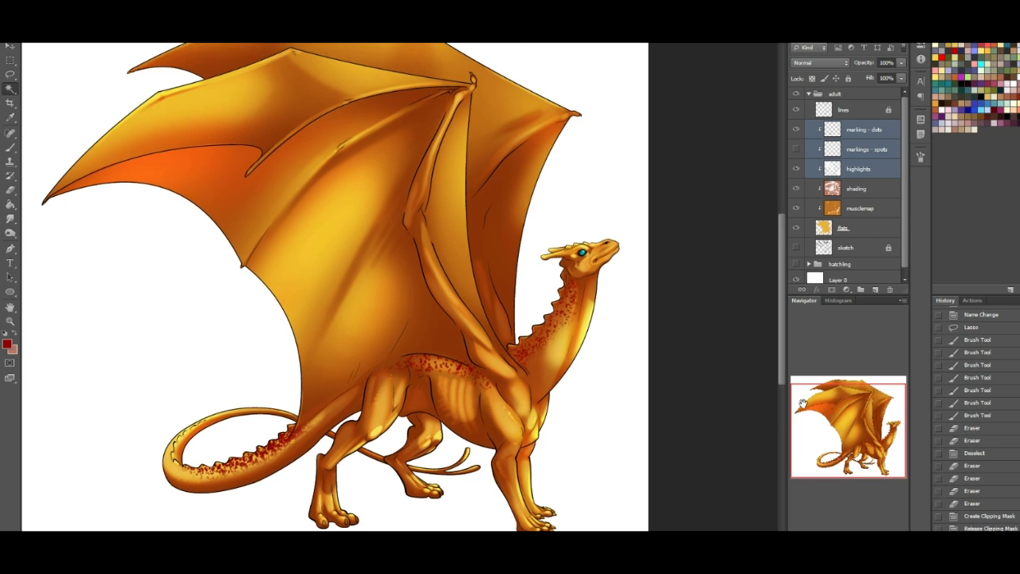
pyautogui.click(11, 190)
pyautogui.rightClick(31, 62)
pyautogui.click(85, 198)
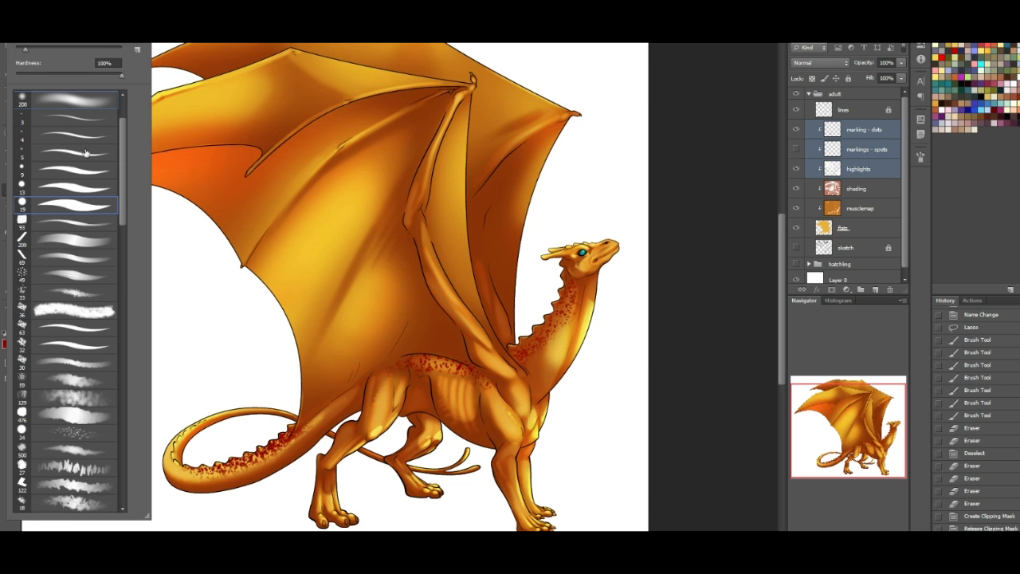
pyautogui.click(879, 136)
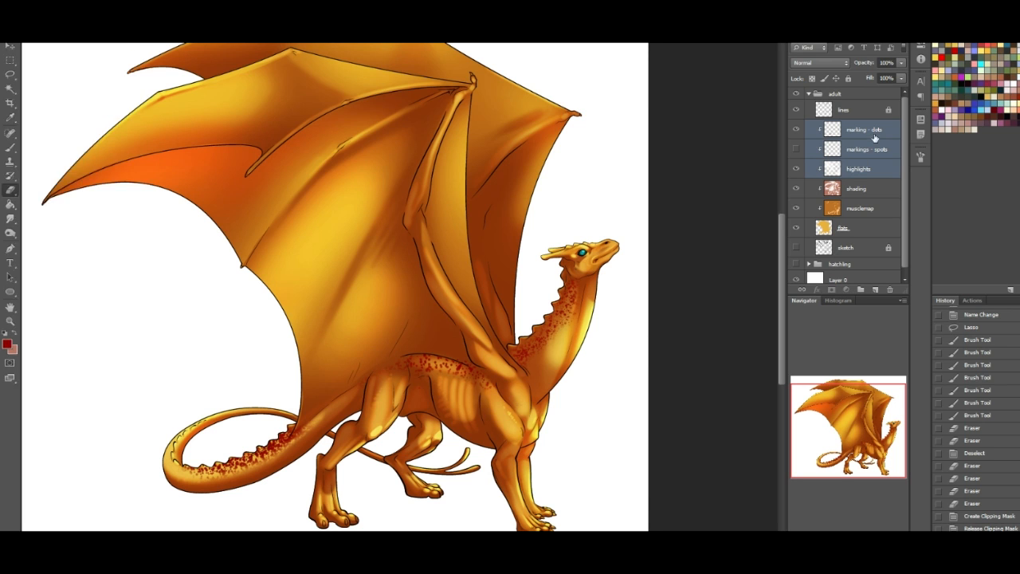
pyautogui.moveTo(203, 470)
pyautogui.mouseDown()
pyautogui.moveTo(254, 458)
pyautogui.moveTo(194, 470)
pyautogui.moveTo(235, 465)
pyautogui.moveTo(301, 425)
pyautogui.mouseUp()
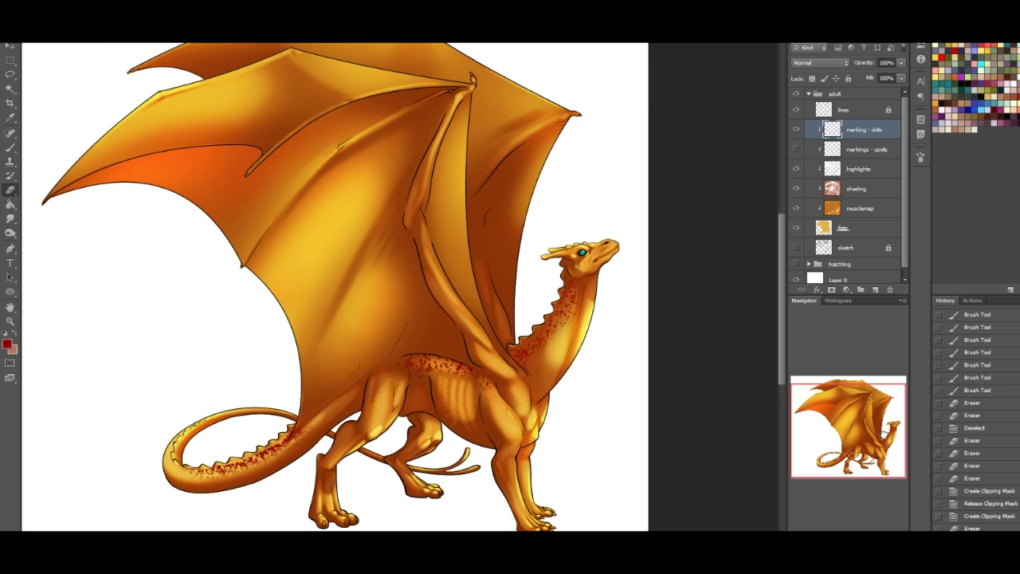
# - Select the far wing, far hind leg and tail end with the Magic Wand, sampling from the "lines" layer
pyautogui.moveTo(855, 412)
pyautogui.mouseDown()
pyautogui.moveTo(850, 384)
pyautogui.moveTo(843, 424)
pyautogui.mouseUp()
pyautogui.moveTo(866, 410); pyautogui.dragTo(883, 386)
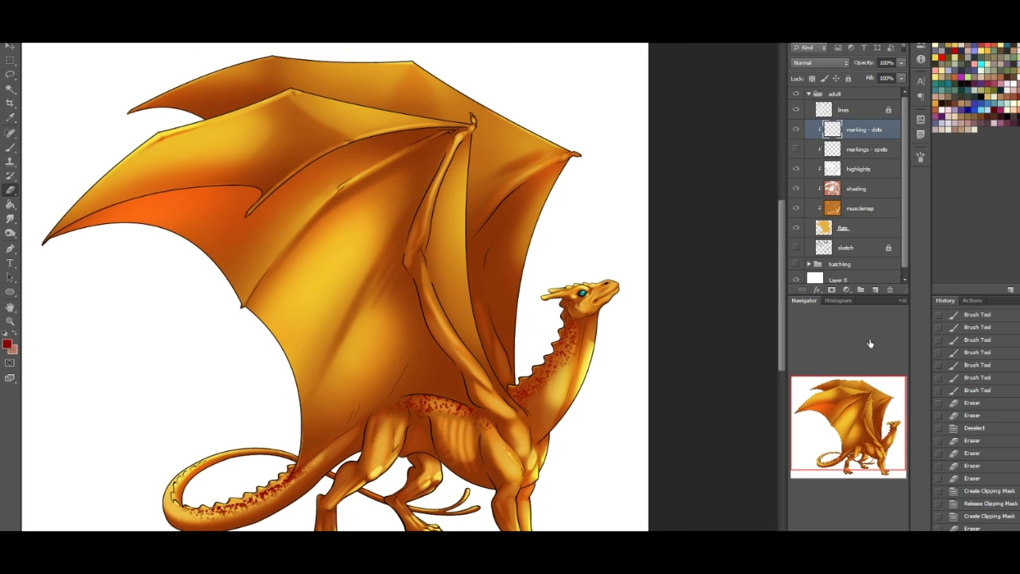
pyautogui.moveTo(870, 343); pyautogui.dragTo(868, 343)
pyautogui.click(10, 88)
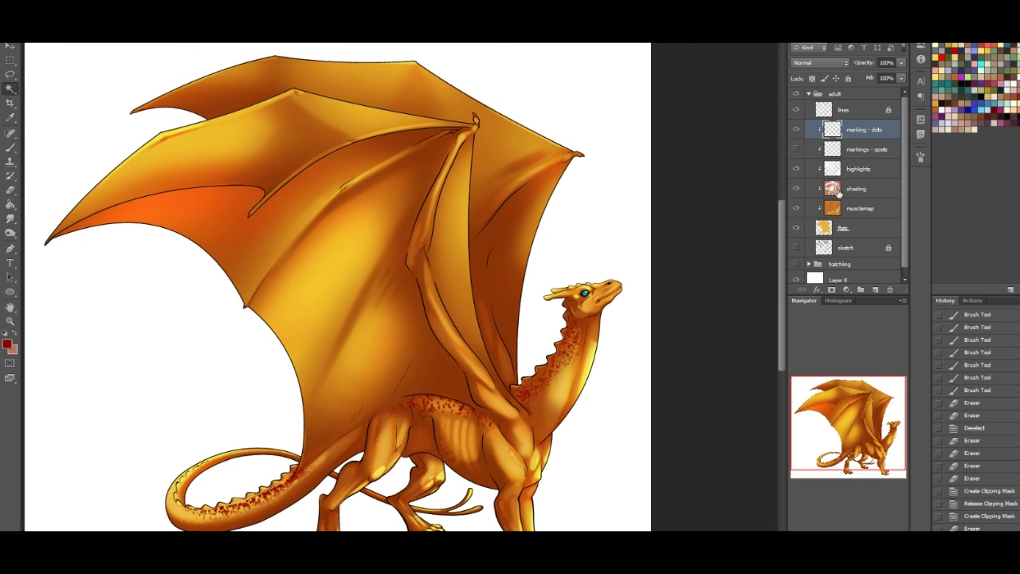
pyautogui.click(857, 114)
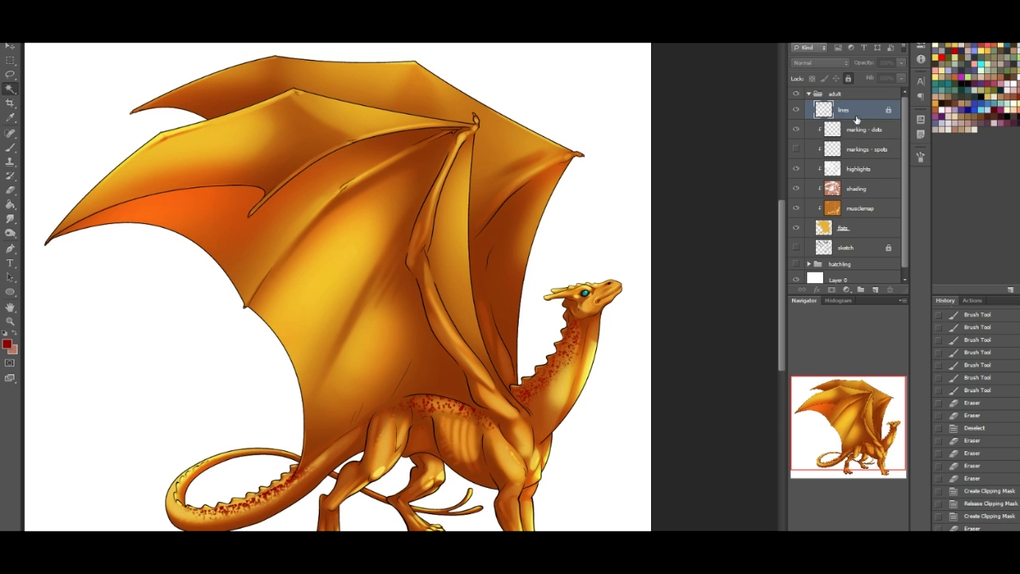
pyautogui.click(410, 99)
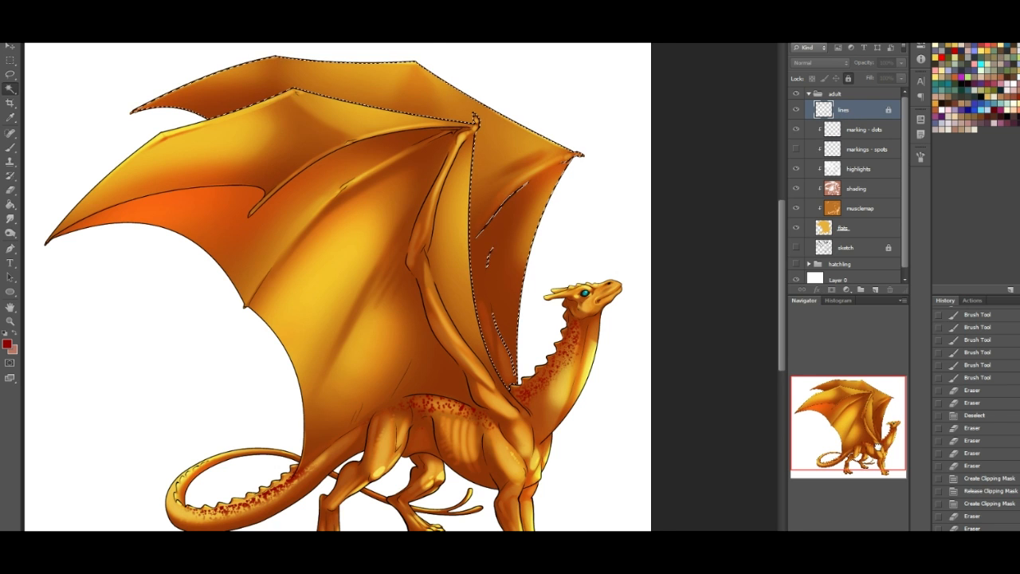
pyautogui.moveTo(456, 506); pyautogui.dragTo(472, 466)
pyautogui.keyDown('shift'); pyautogui.click(462, 471); pyautogui.keyUp('shift')
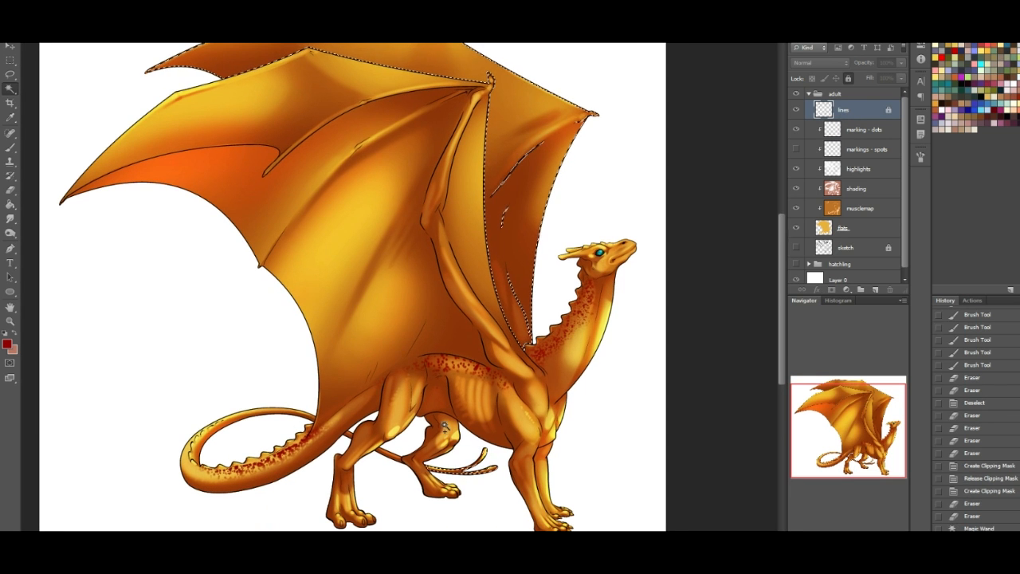
pyautogui.keyDown('shift'); pyautogui.click(413, 459); pyautogui.keyUp('shift')
pyautogui.keyDown('shift'); pyautogui.click(359, 433); pyautogui.keyUp('shift')
pyautogui.keyDown('shift'); pyautogui.click(348, 435); pyautogui.keyUp('shift')
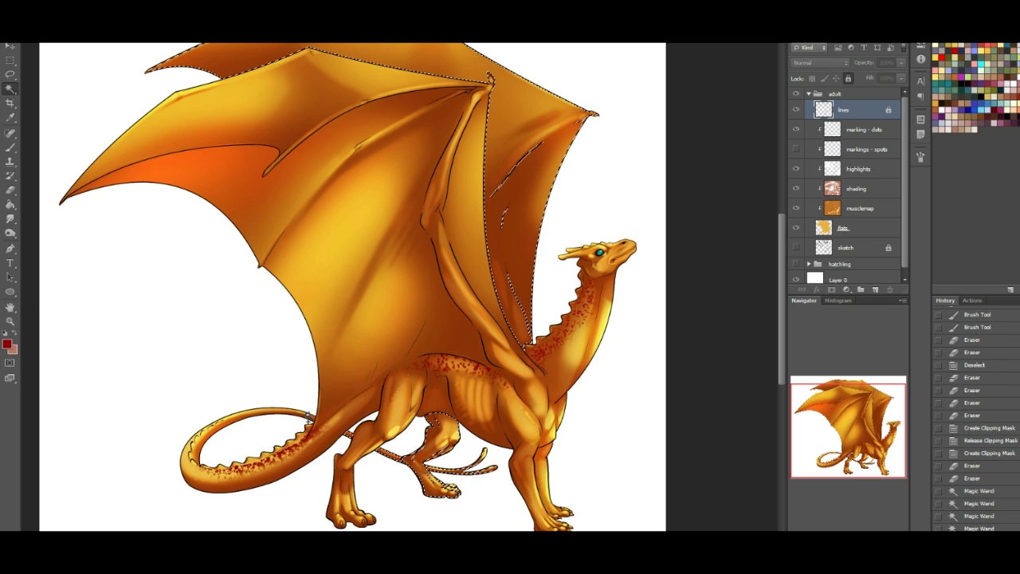
# - Add a new layer above "marking - dots", fill the selected far parts with reddish brown, and clear the selection
pyautogui.press('g')
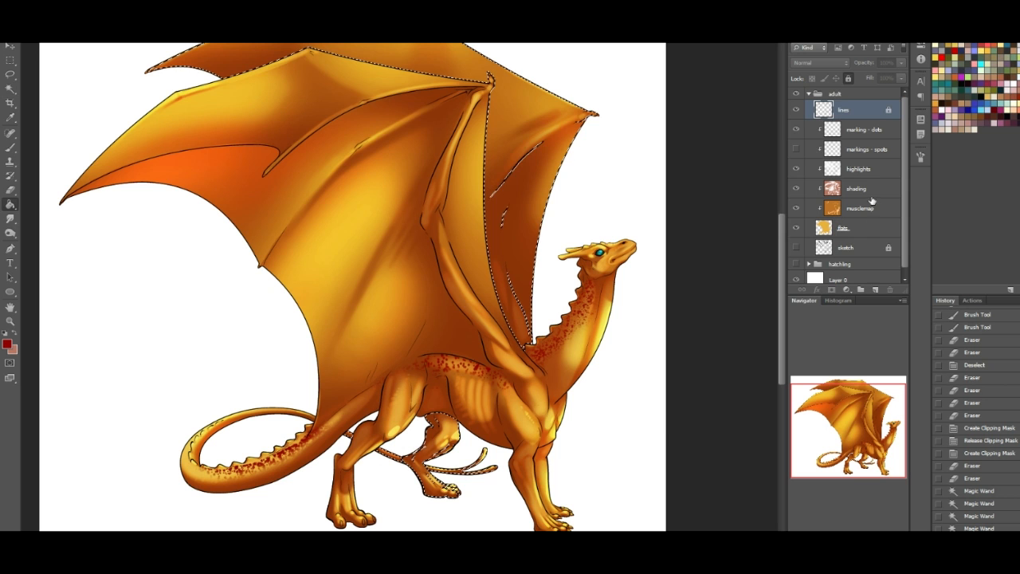
pyautogui.click(862, 131)
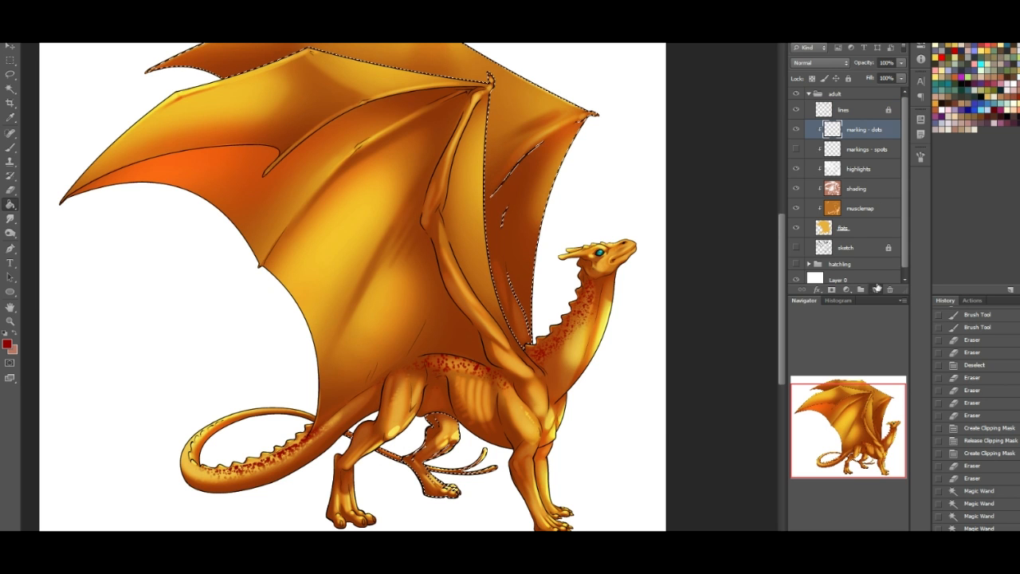
pyautogui.click(876, 290)
pyautogui.click(956, 102)
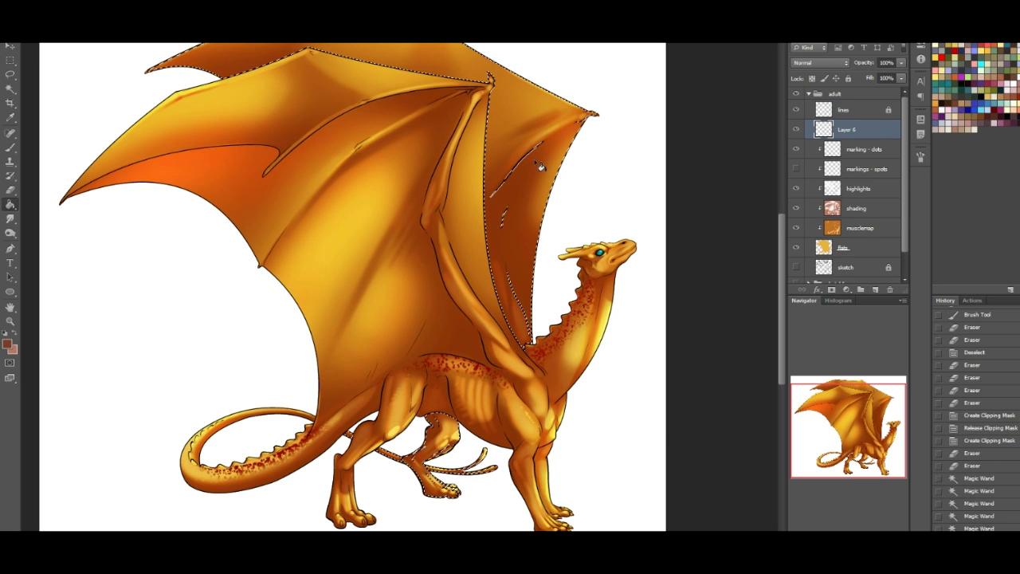
pyautogui.hotkey('alt', 'BackSpace')
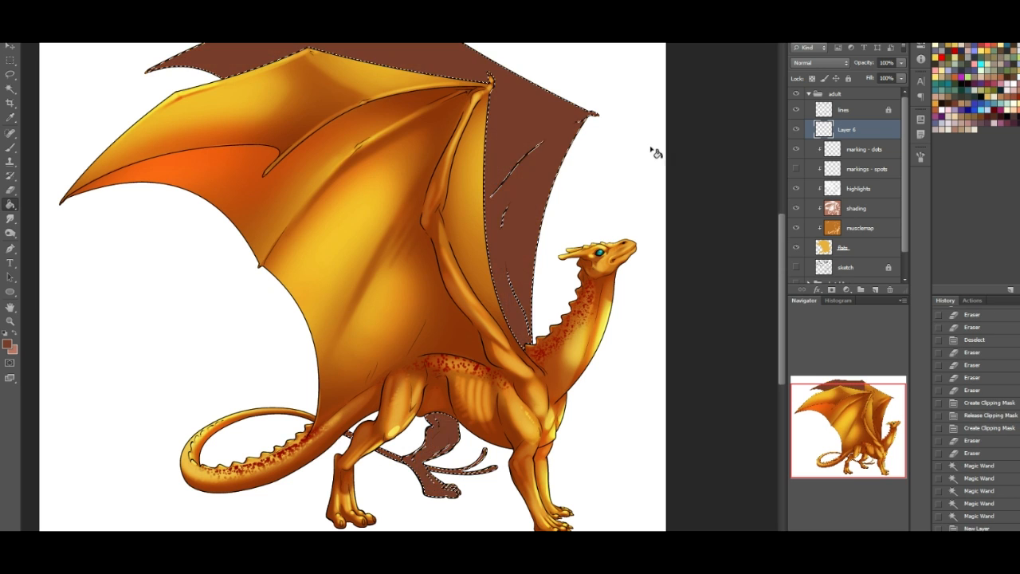
pyautogui.hotkey('ctrl', 'd')
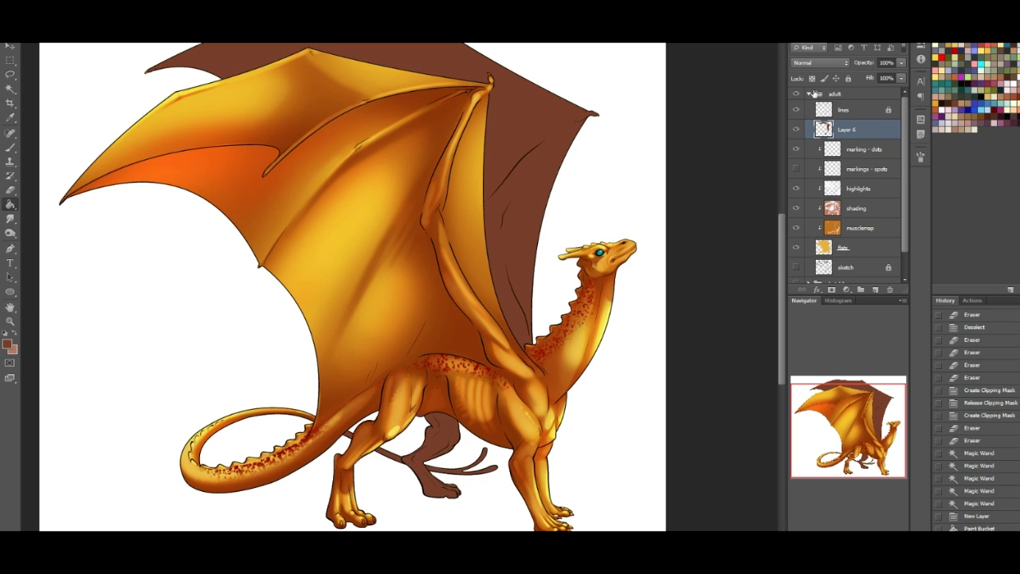
# - Set the blending mode of the brown shadow layer to Multiply
pyautogui.click(811, 63)
pyautogui.click(805, 107)
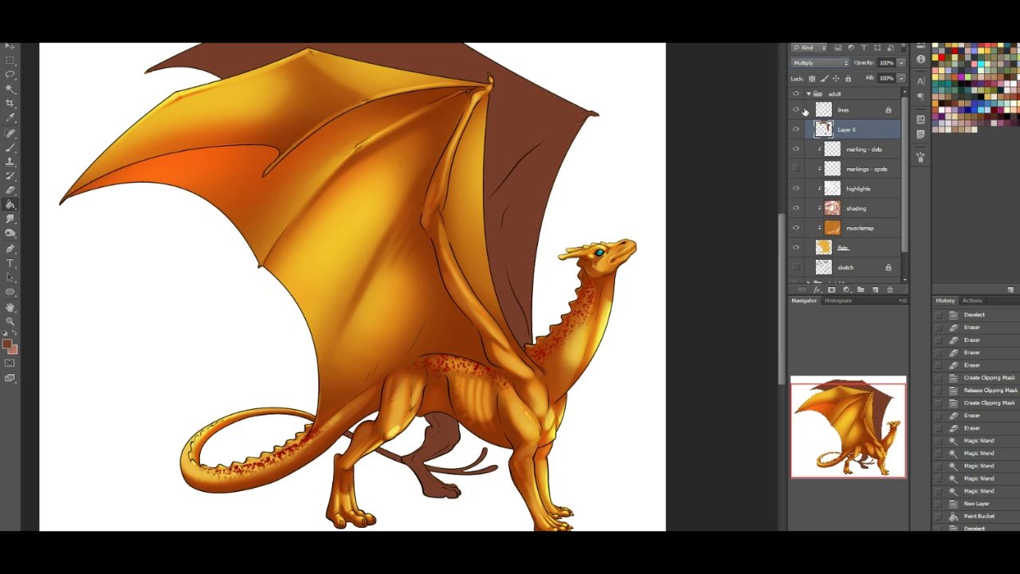
pyautogui.moveTo(865, 431); pyautogui.dragTo(867, 409)
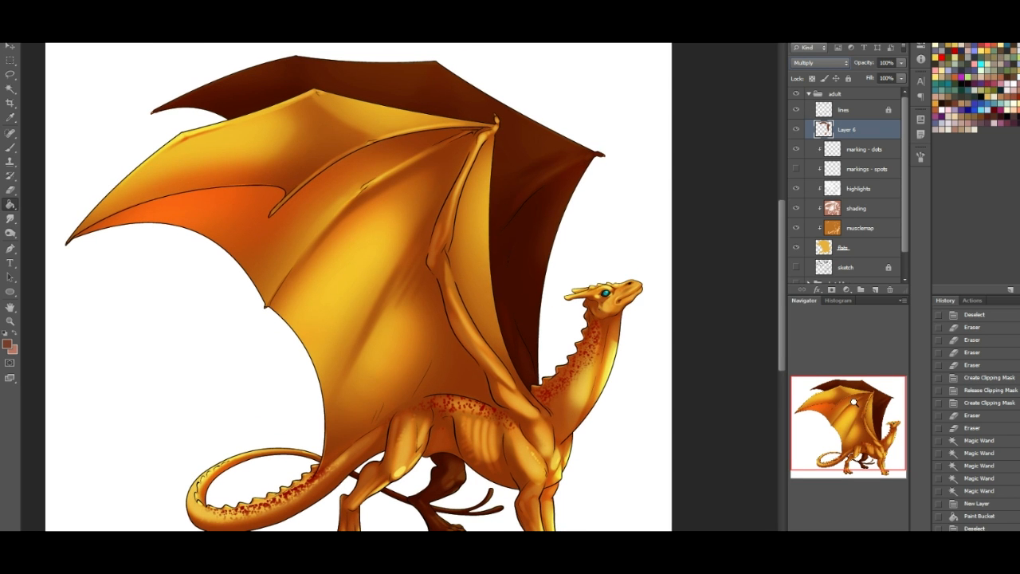
# - Raise the lightness of the Multiply shadow layer over the dragon's far parts to +100 with Hue/Saturation
pyautogui.hotkey('ctrl', 'u')
pyautogui.moveTo(781, 311); pyautogui.dragTo(801, 309)
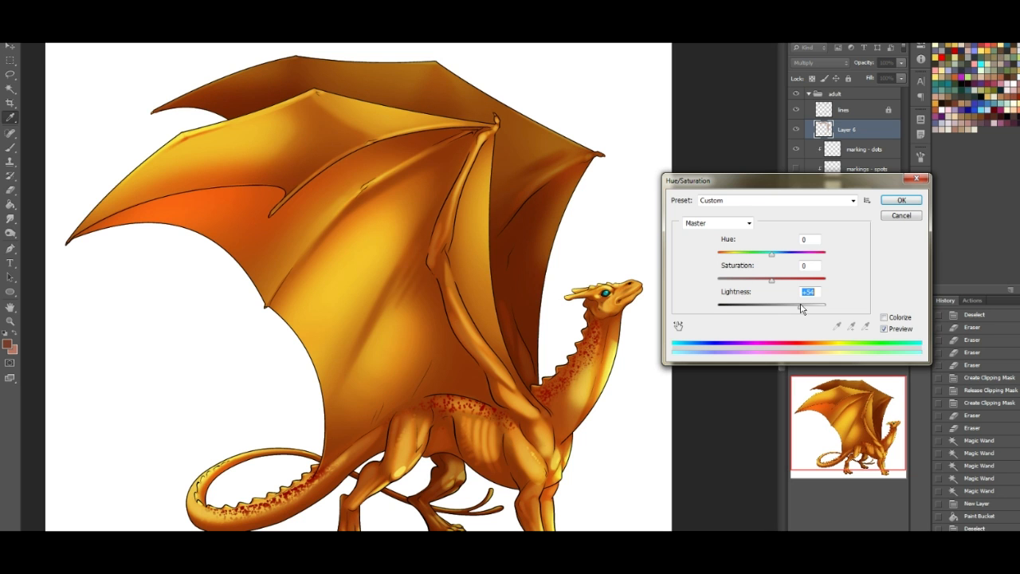
pyautogui.moveTo(802, 309); pyautogui.dragTo(834, 306)
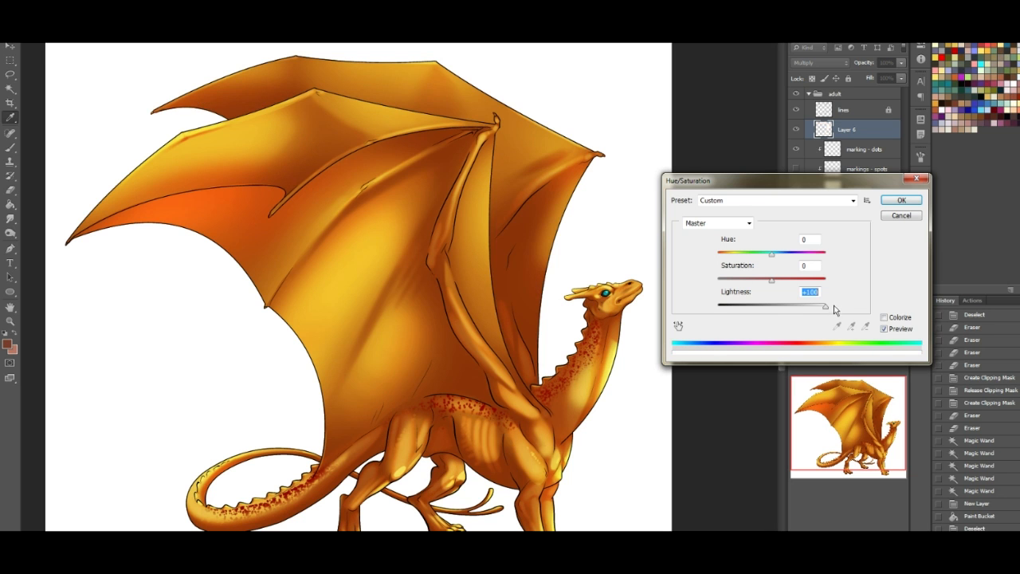
pyautogui.hotkey('ctrl', 'z')
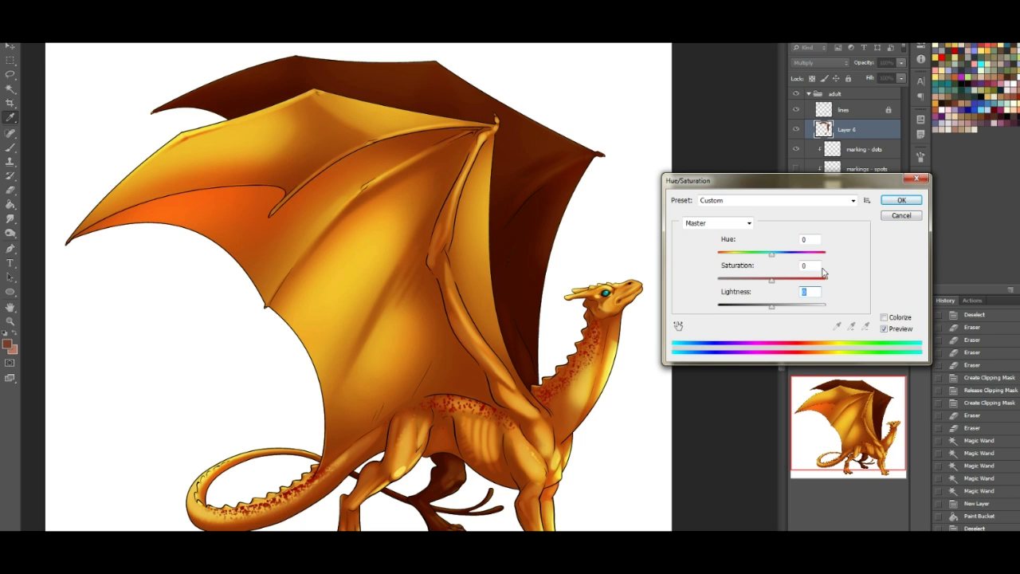
pyautogui.hotkey('ctrl', 'z')
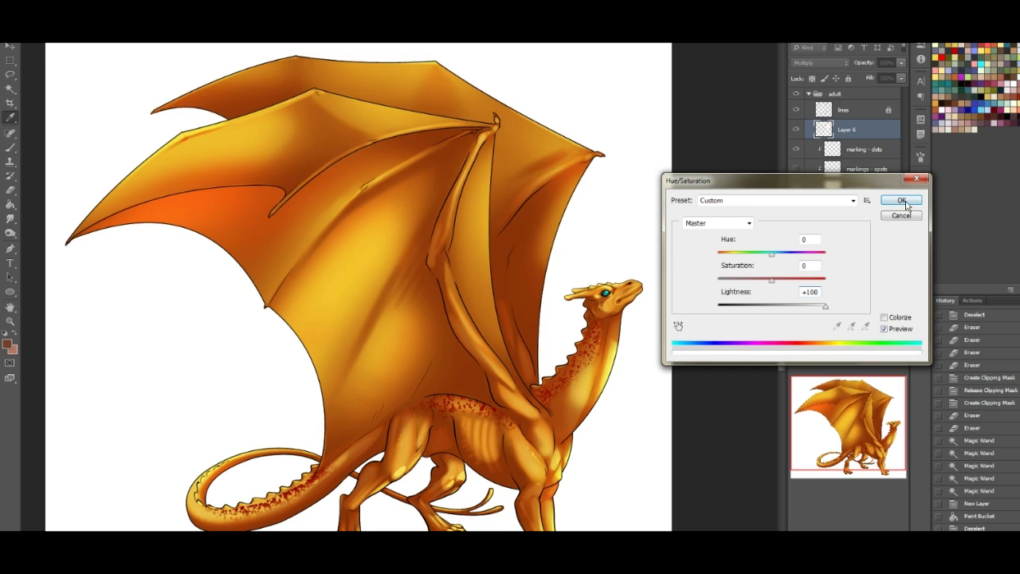
pyautogui.click(901, 200)
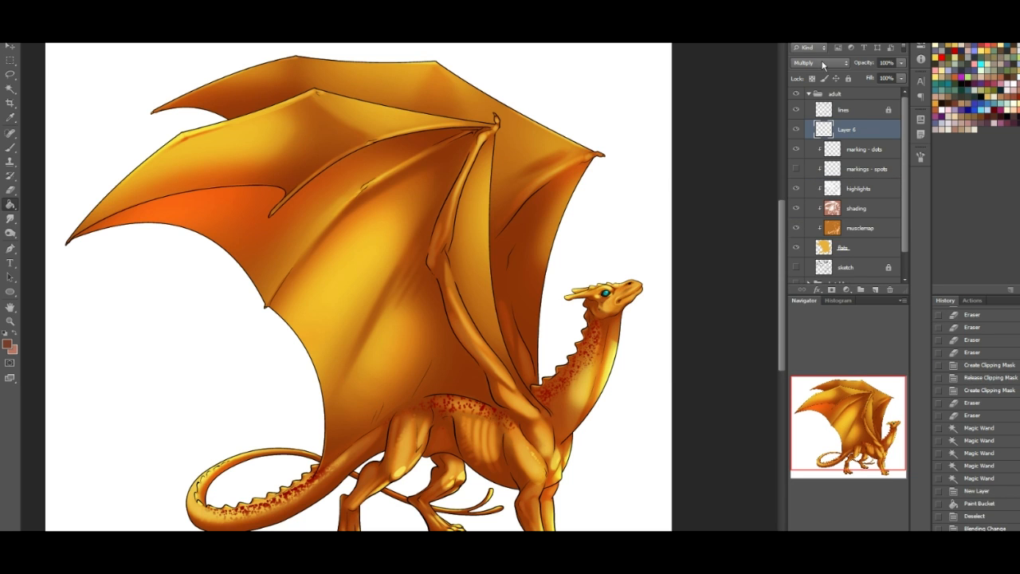
# - Try the Color Dodge blending mode with 53% fill on the layer covering the far wing and limbs
pyautogui.click(821, 64)
pyautogui.click(804, 153)
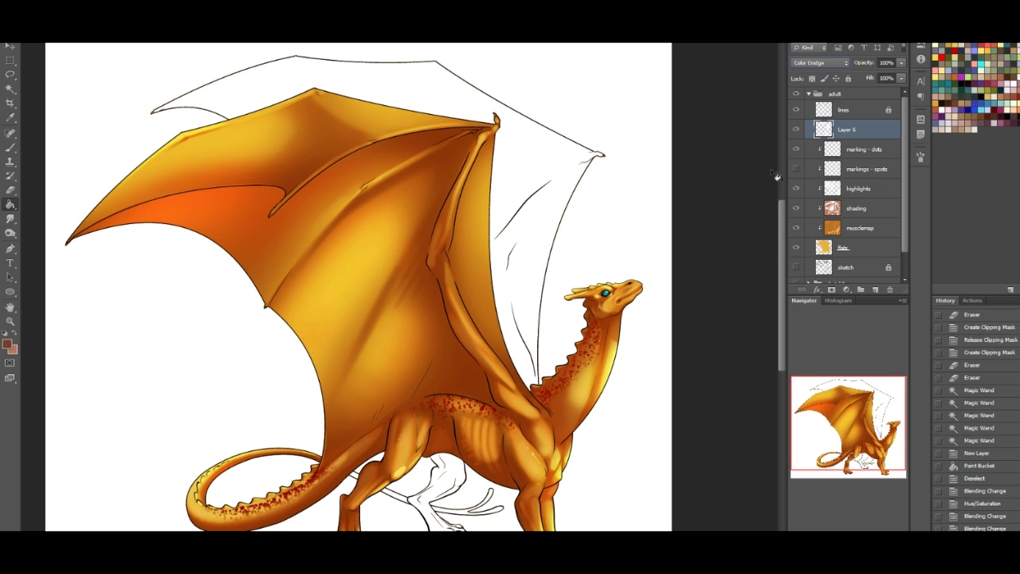
pyautogui.moveTo(899, 82); pyautogui.dragTo(865, 85)
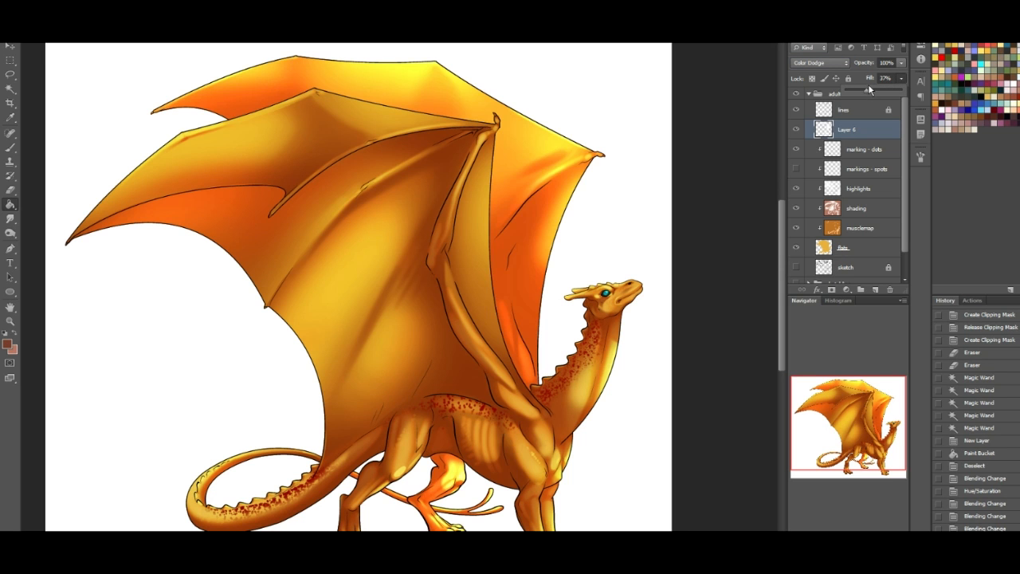
# - Set the far-parts overlay layer to the Lighten blending mode and lower its fill to 17%
pyautogui.click(820, 63)
pyautogui.click(812, 155)
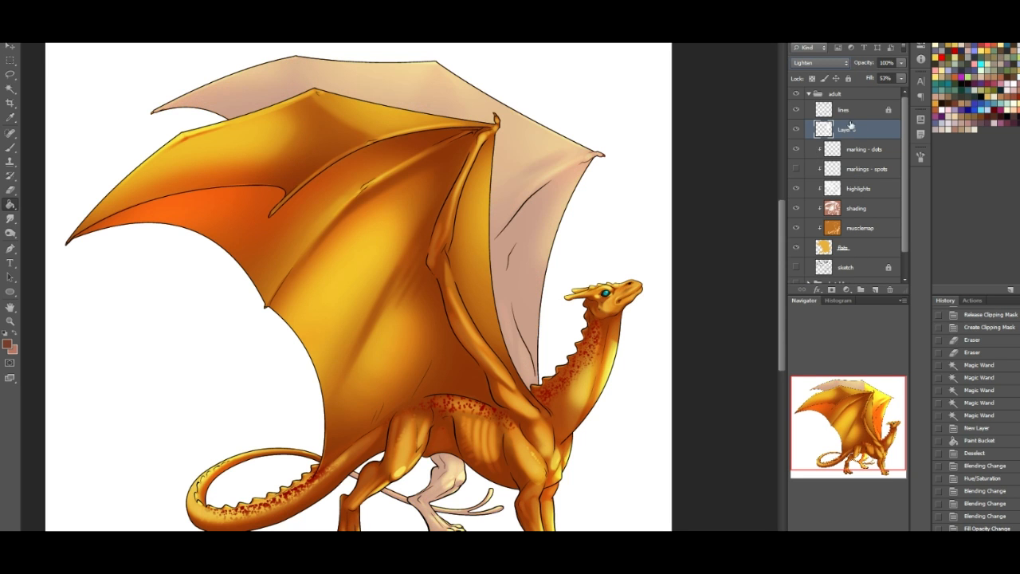
pyautogui.click(900, 78)
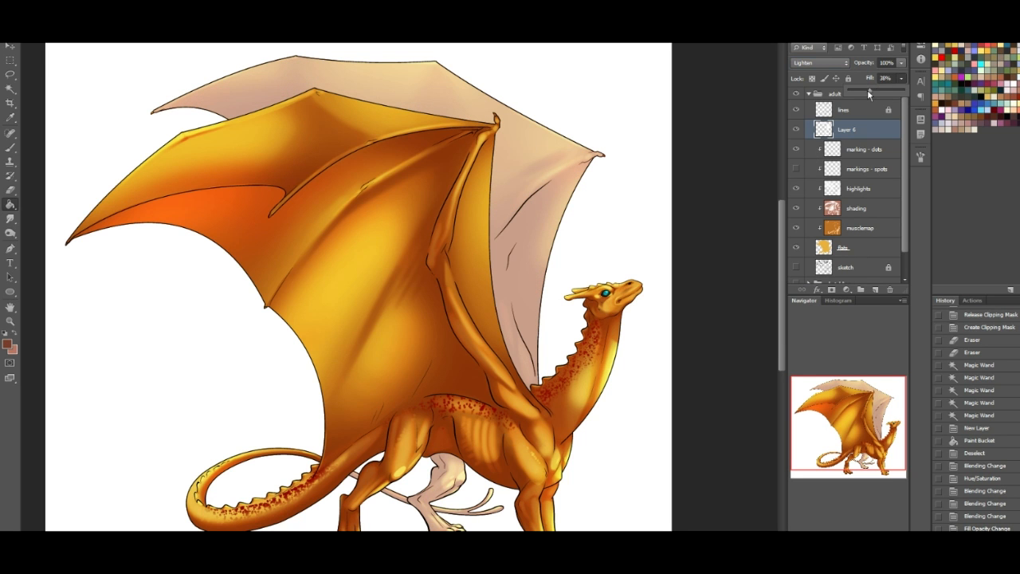
pyautogui.moveTo(861, 91); pyautogui.dragTo(853, 95)
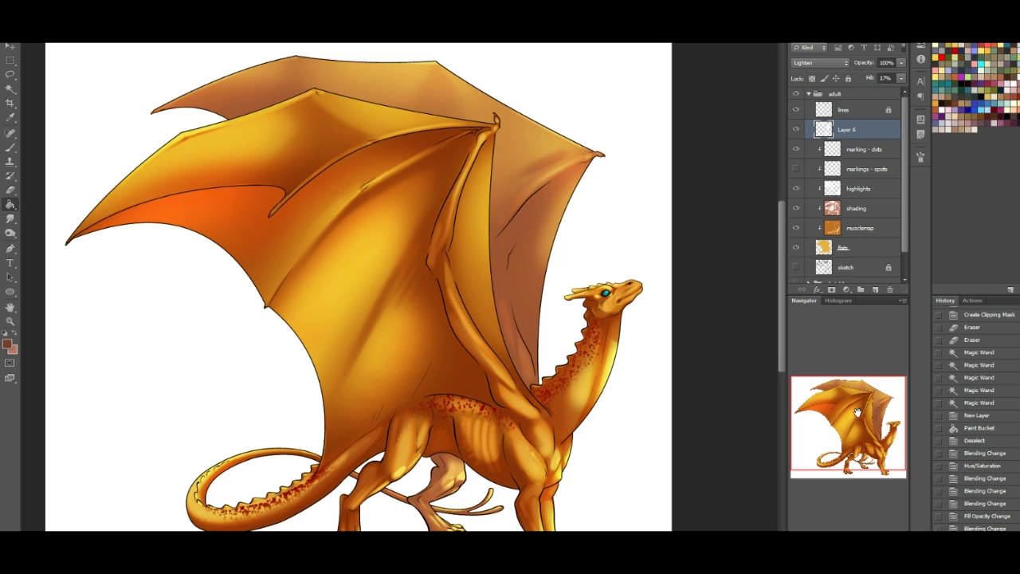
# - Hide the white background layer "Layer 0" and move "Layer 6" above the "lines" layer
pyautogui.moveTo(861, 410); pyautogui.dragTo(864, 423)
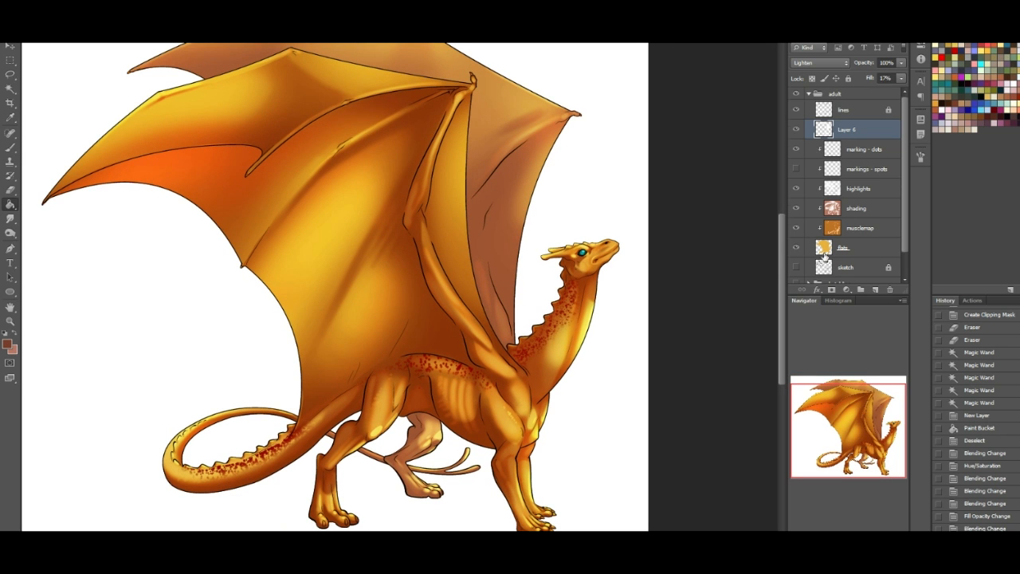
pyautogui.scroll(-1, 825, 254)
pyautogui.click(796, 275)
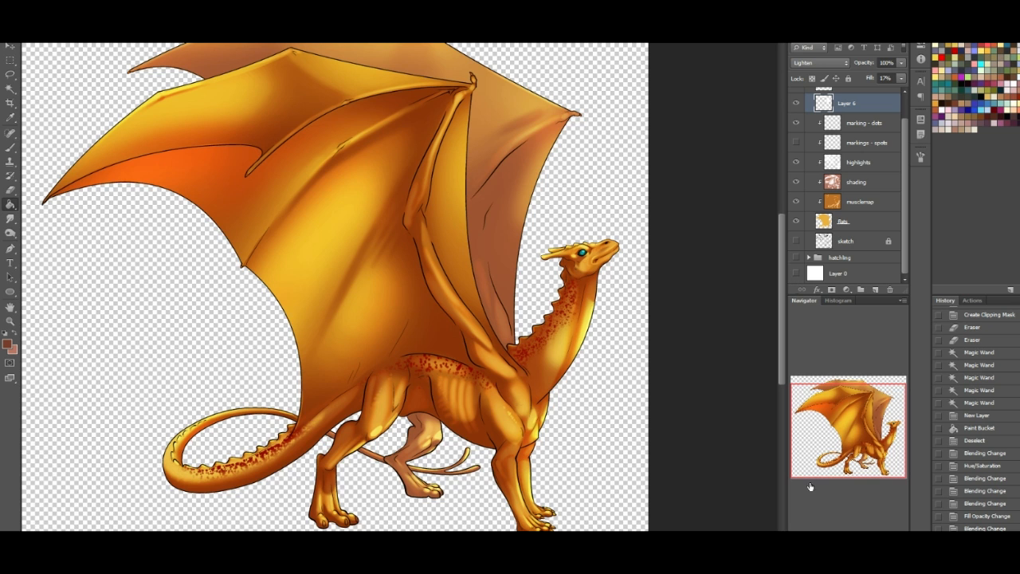
pyautogui.moveTo(820, 472); pyautogui.dragTo(825, 423)
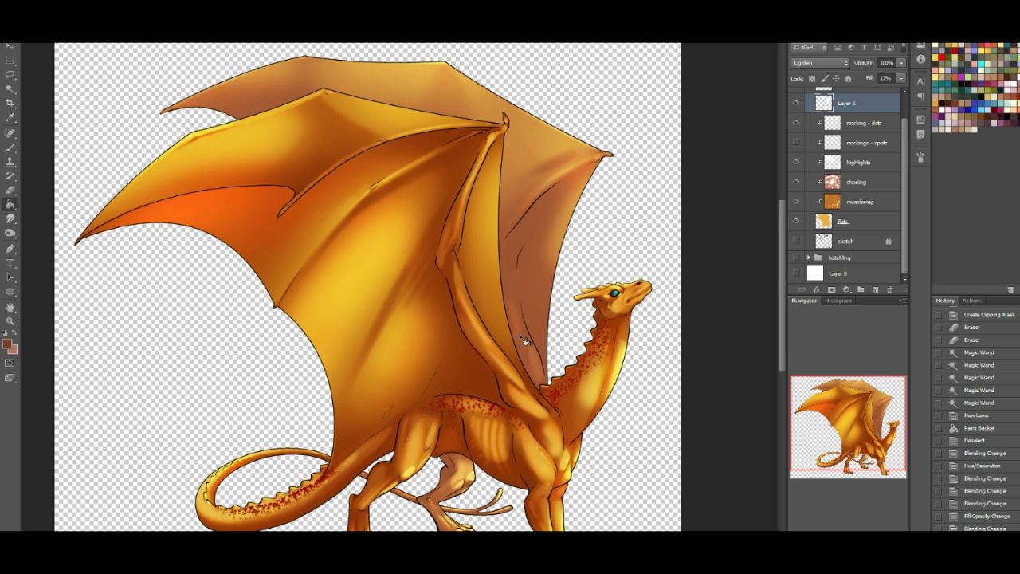
pyautogui.scroll(-1, 525, 341)
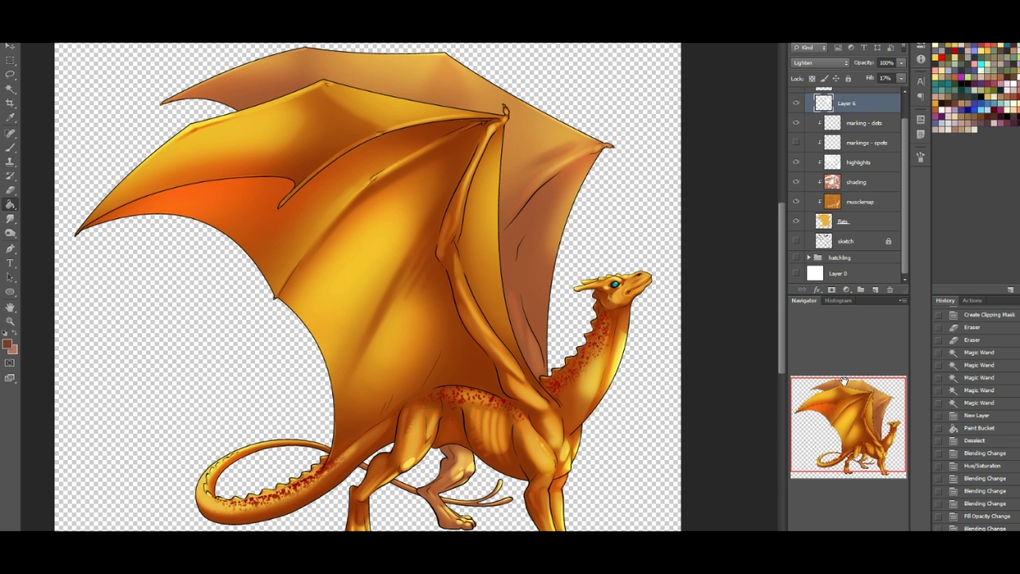
pyautogui.moveTo(890, 391); pyautogui.dragTo(895, 390)
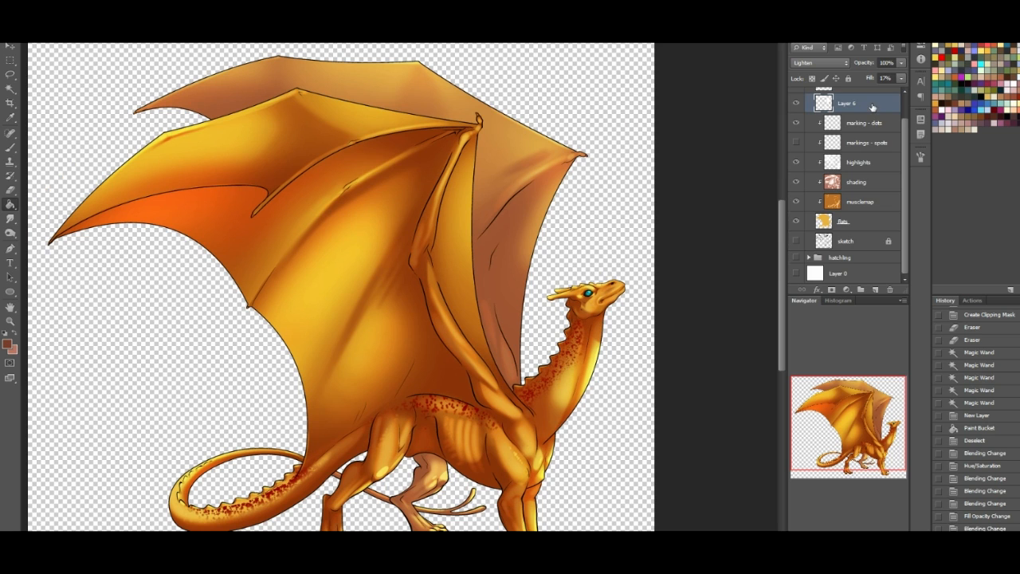
pyautogui.scroll(1, 872, 107)
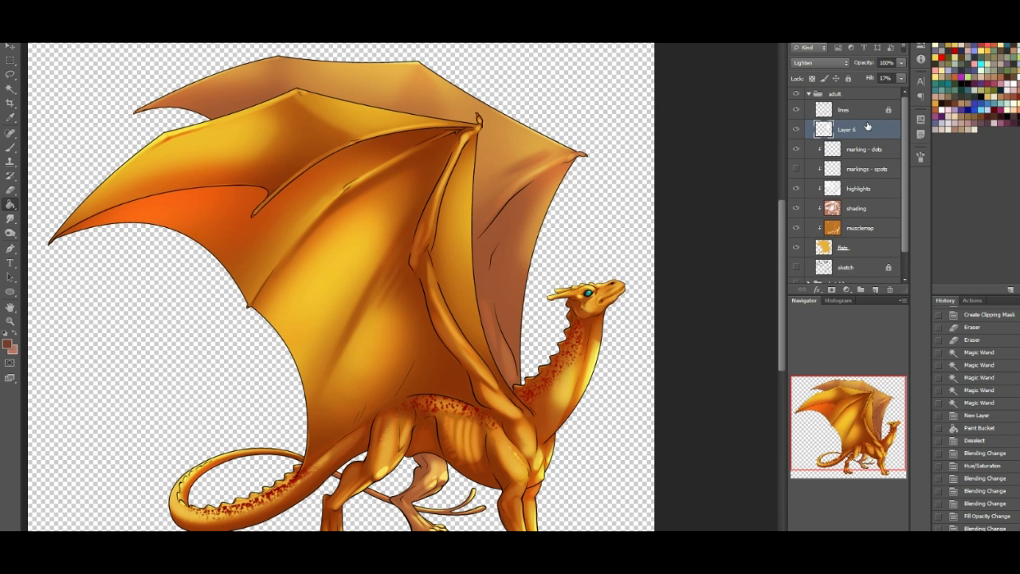
pyautogui.moveTo(864, 130); pyautogui.dragTo(859, 105)
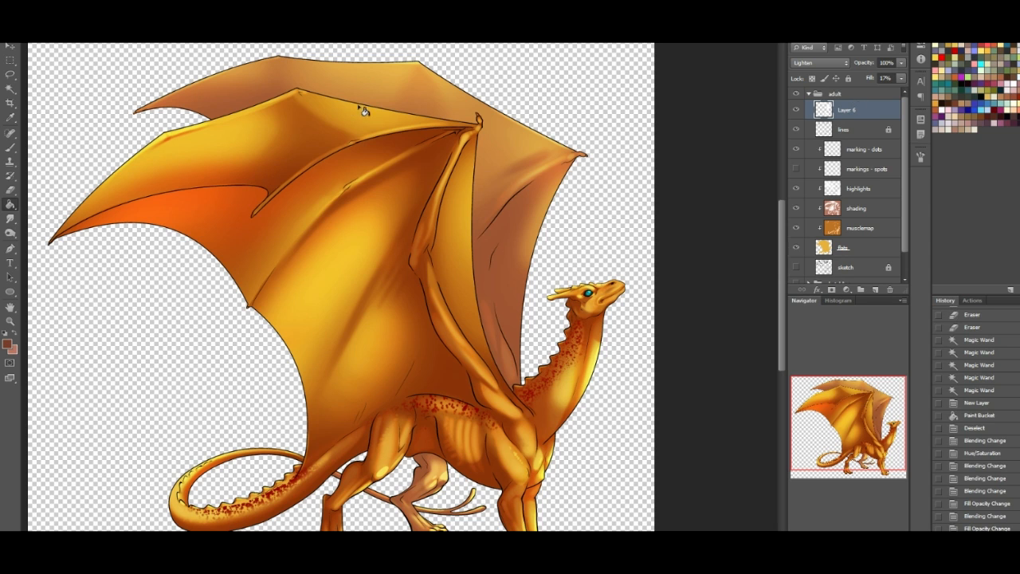
# - Select the far wing, far hind leg and tail end from the "lines" layer with the Magic Wand, and expand the selection
pyautogui.click(8, 89)
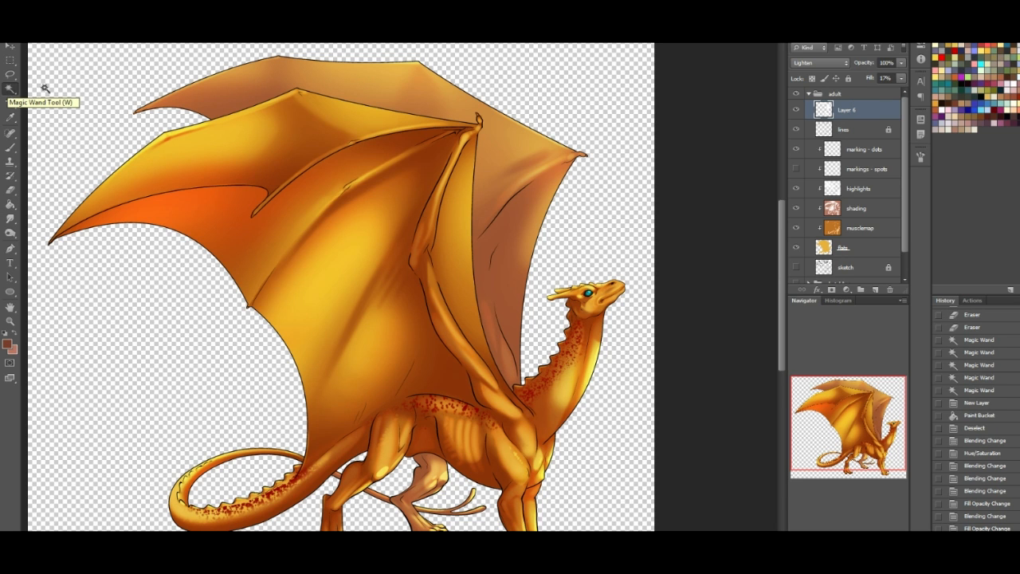
pyautogui.click(877, 131)
pyautogui.click(552, 154)
pyautogui.keyDown('shift'); pyautogui.click(428, 483); pyautogui.keyUp('shift')
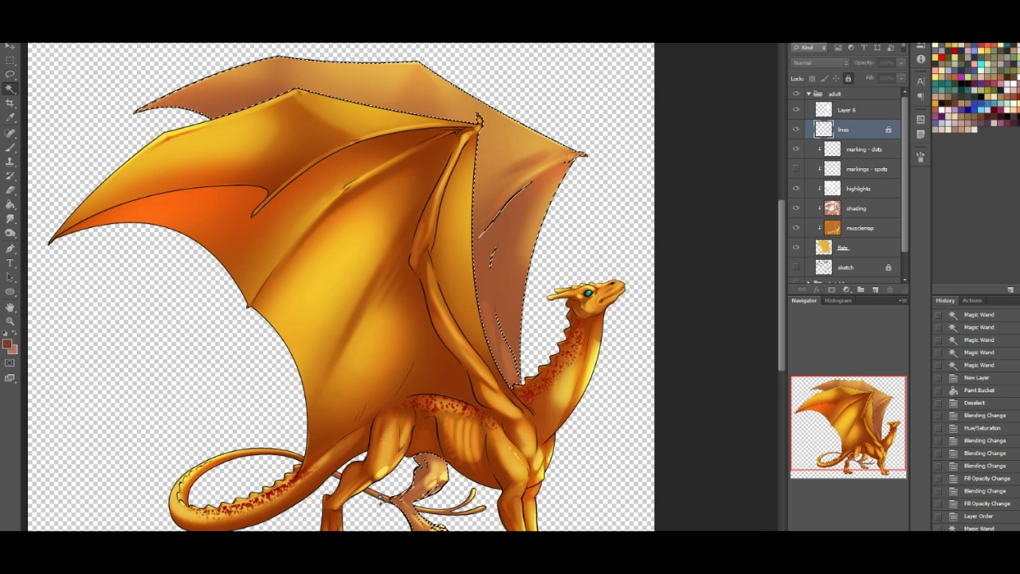
pyautogui.keyDown('shift'); pyautogui.click(431, 514); pyautogui.keyUp('shift')
pyautogui.keyDown('shift'); pyautogui.click(433, 511); pyautogui.keyUp('shift')
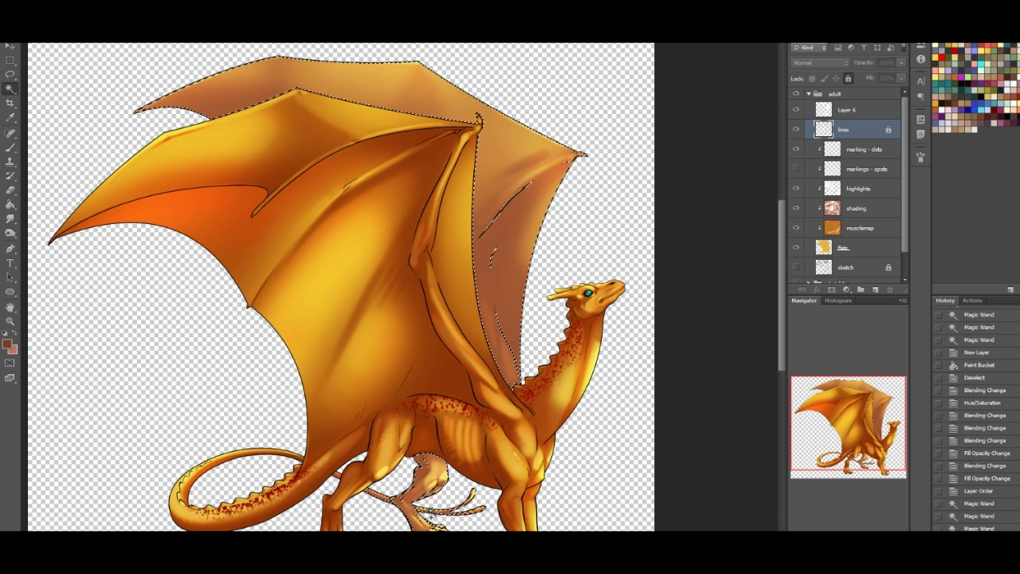
pyautogui.keyDown('shift'); pyautogui.click(489, 438); pyautogui.keyUp('shift')
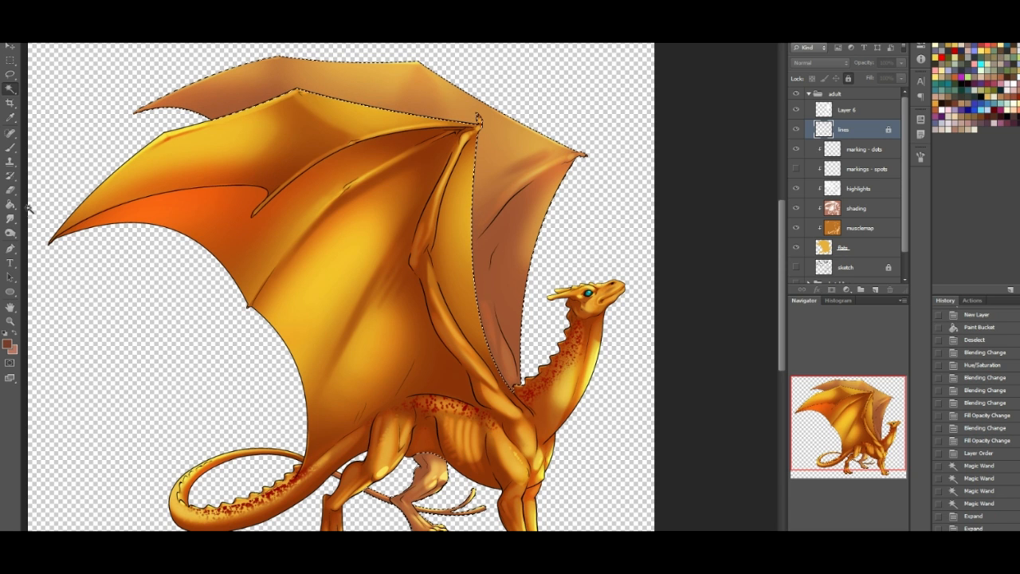
# - Fill the expanded selection with white on "Layer 6" and clear the selection
pyautogui.click(4, 334)
pyautogui.click(13, 334)
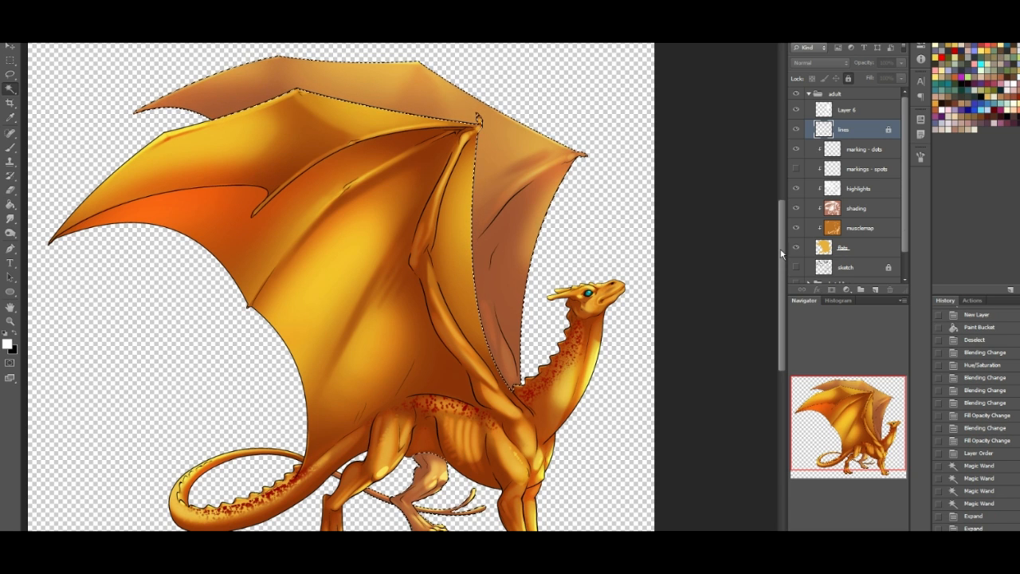
pyautogui.click(859, 112)
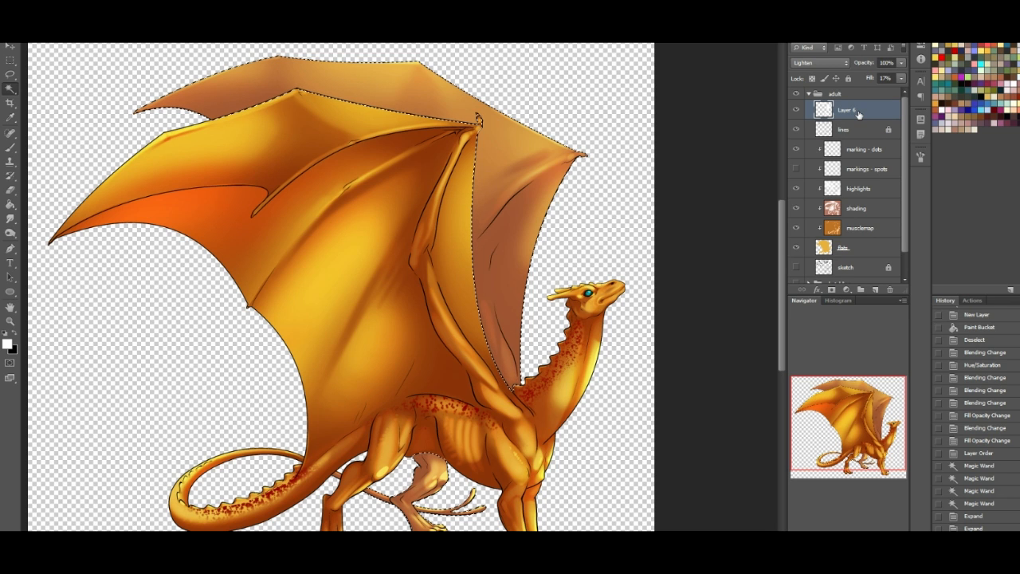
pyautogui.hotkey('alt', '[')
pyautogui.hotkey('shift', 'BackSpace')
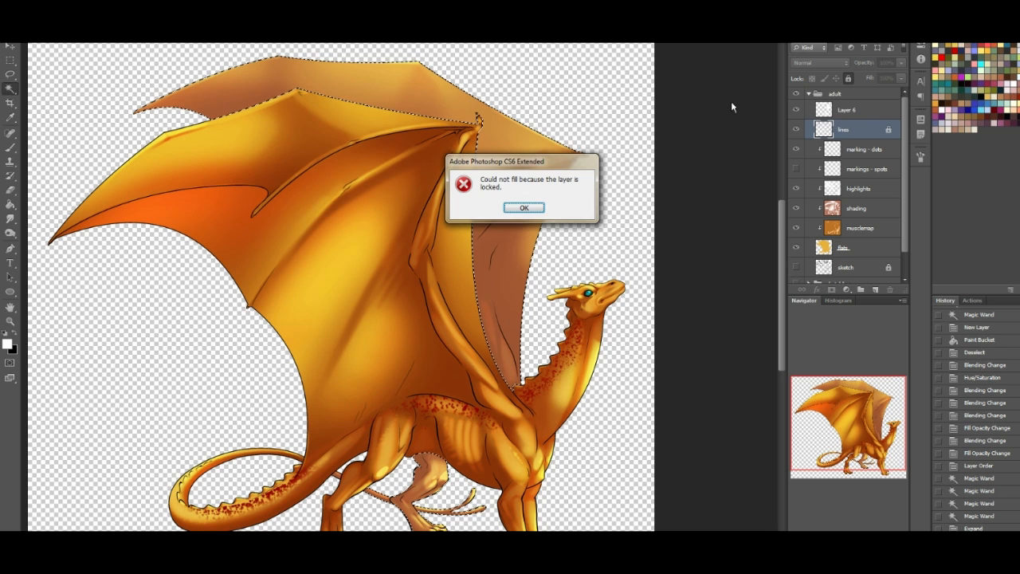
pyautogui.click(524, 205)
pyautogui.click(850, 110)
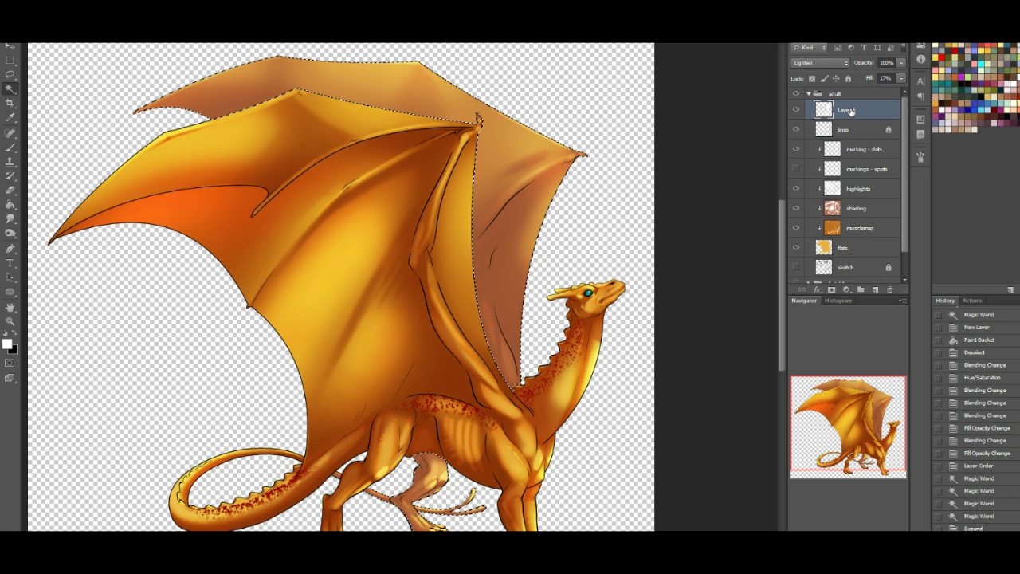
pyautogui.hotkey('shift', 'F5')
pyautogui.press('Return')
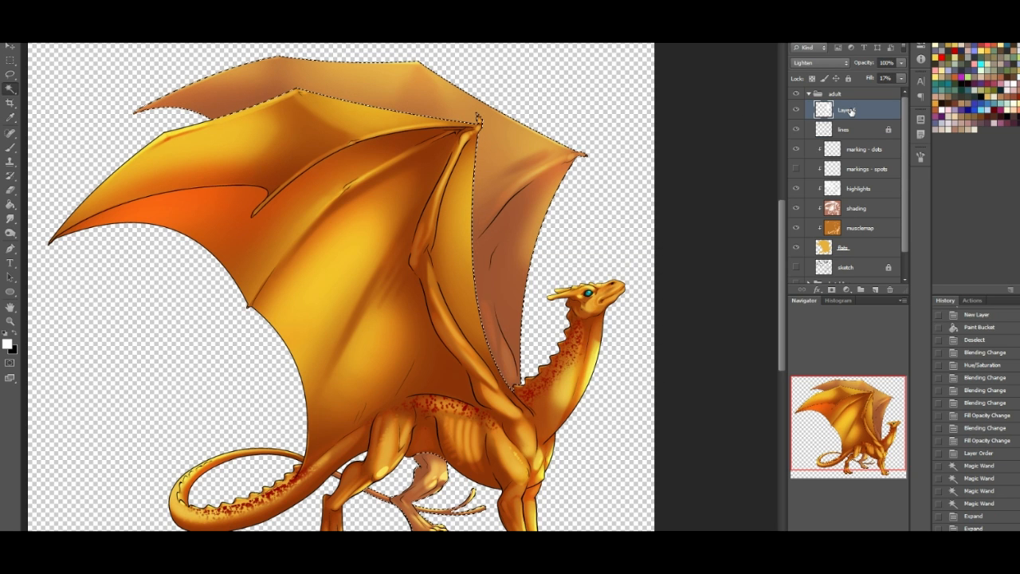
pyautogui.hotkey('ctrl', 'd')
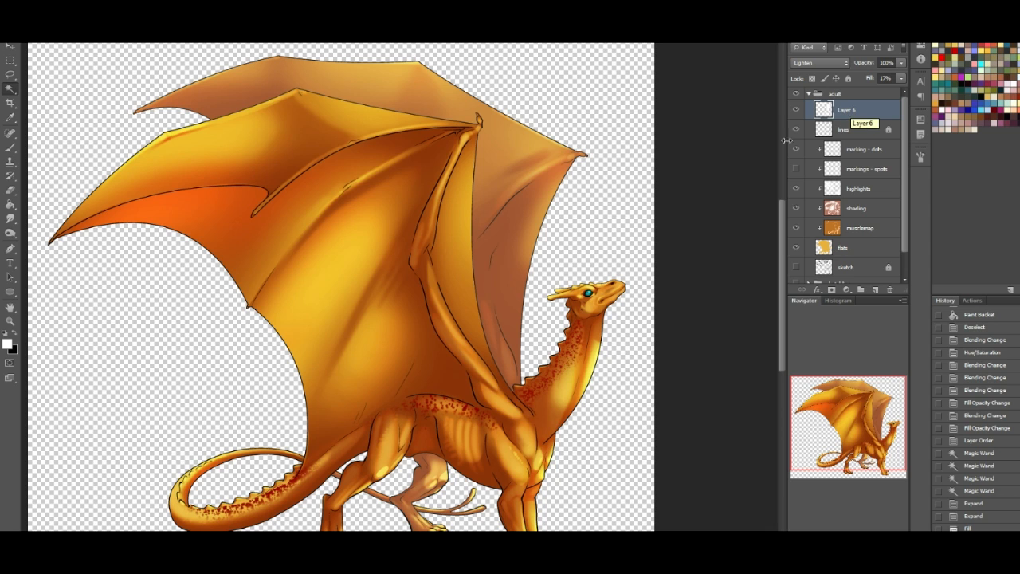
# - Recolor the overlay on the far wing and far hind leg golden yellow with the Paint Bucket
pyautogui.click(10, 203)
pyautogui.keyDown('alt'); pyautogui.click(273, 86); pyautogui.keyUp('alt')
pyautogui.click(271, 86)
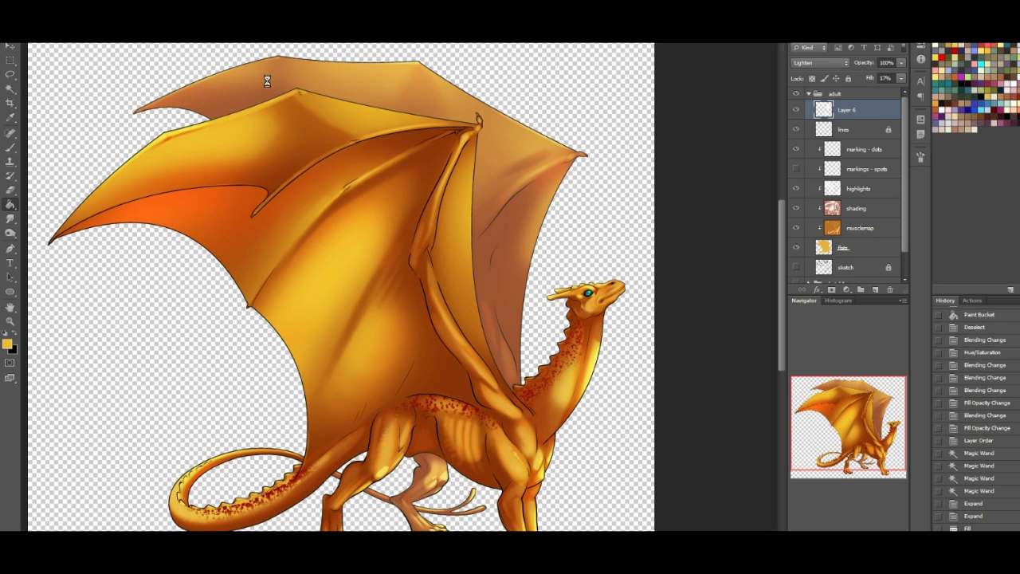
pyautogui.click(431, 481)
# - Set the golden overlay layer's fill to 31% and its blending mode to Screen
pyautogui.click(901, 78)
pyautogui.click(872, 89)
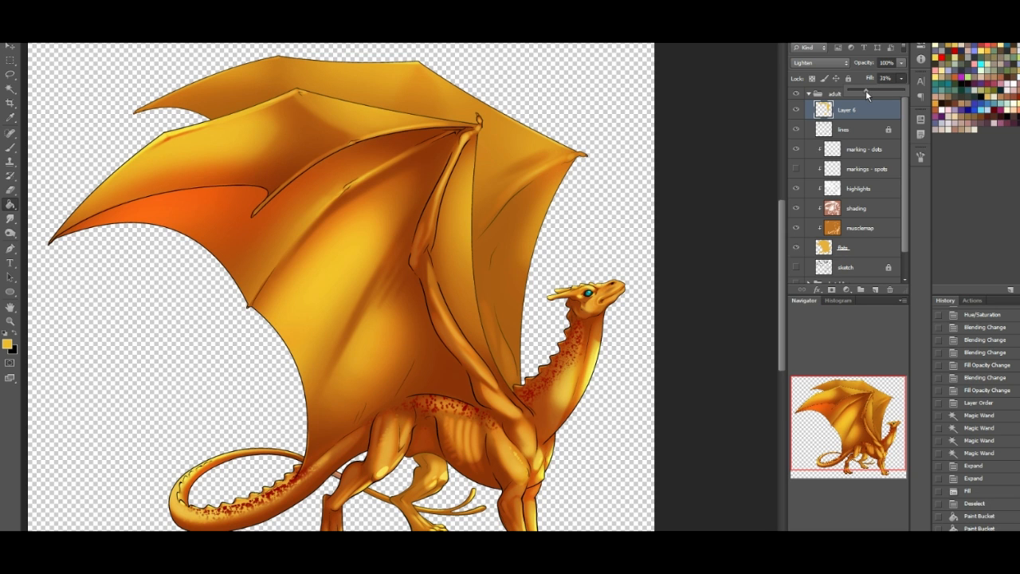
pyautogui.click(821, 62)
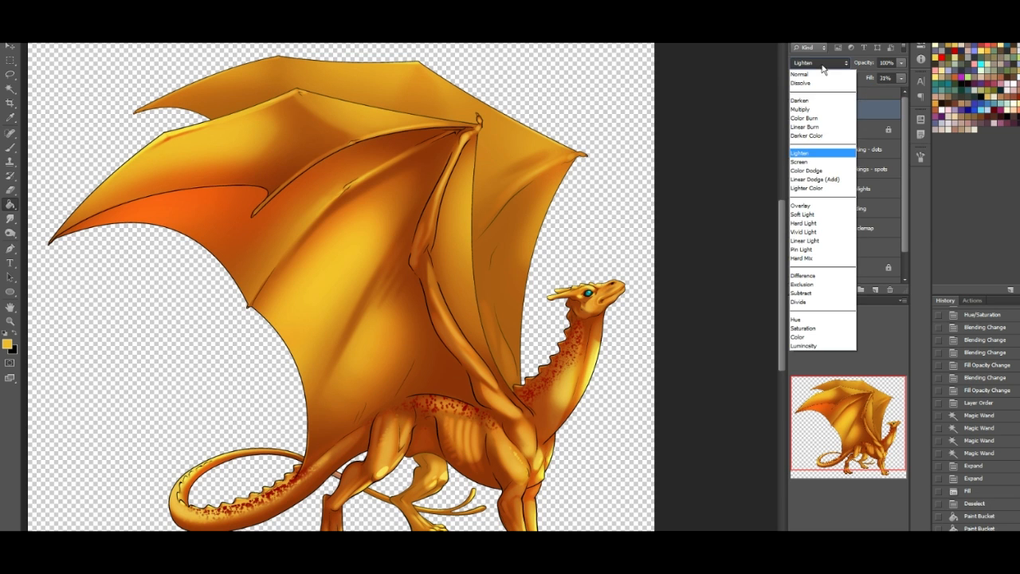
pyautogui.click(819, 162)
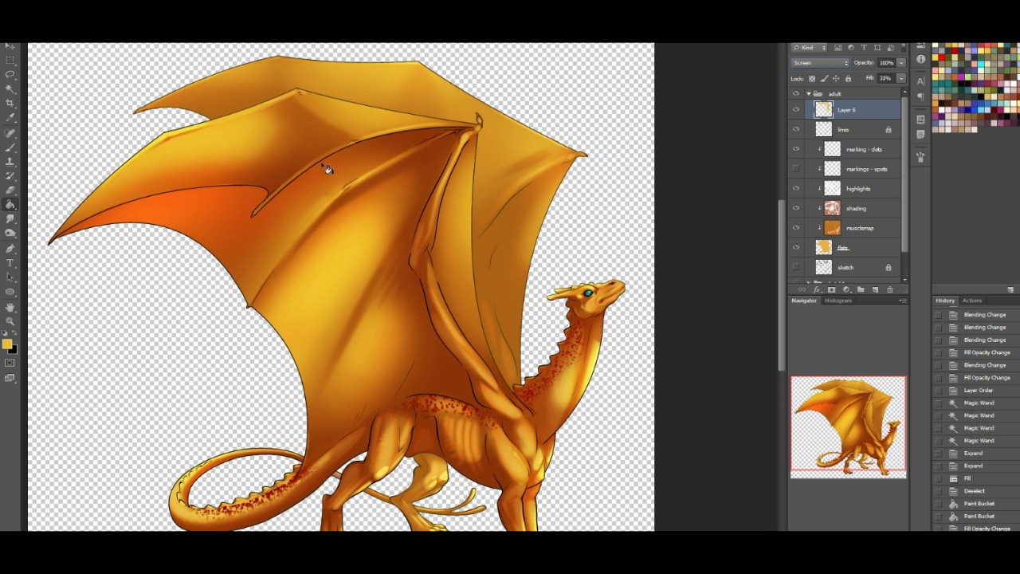
# - Adjust the golden overlay with Hue/Saturation to hue -5, saturation +28 and lightness +46
pyautogui.hotkey('ctrl', 'u')
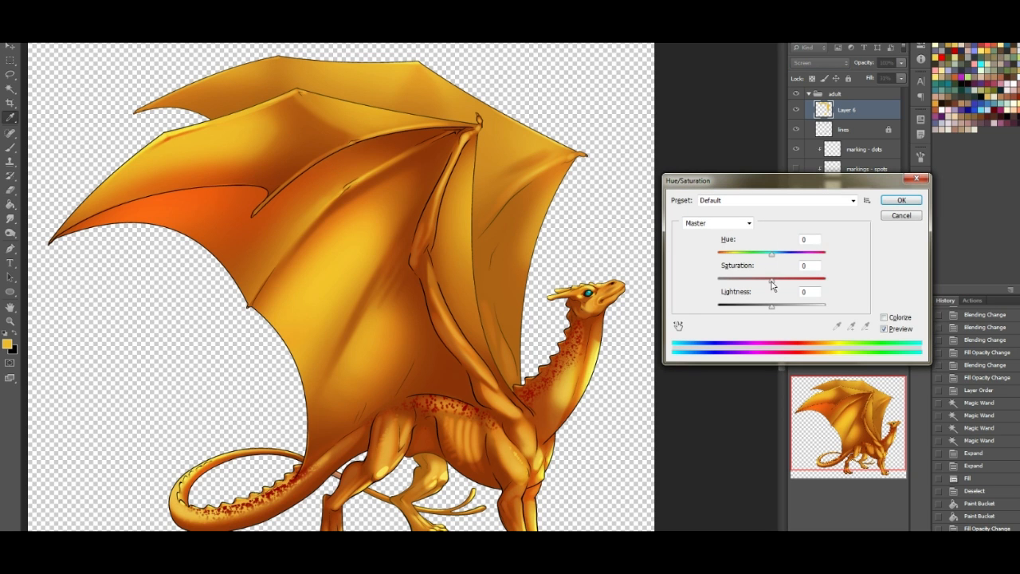
pyautogui.moveTo(780, 287); pyautogui.dragTo(770, 259)
pyautogui.moveTo(800, 311); pyautogui.dragTo(798, 311)
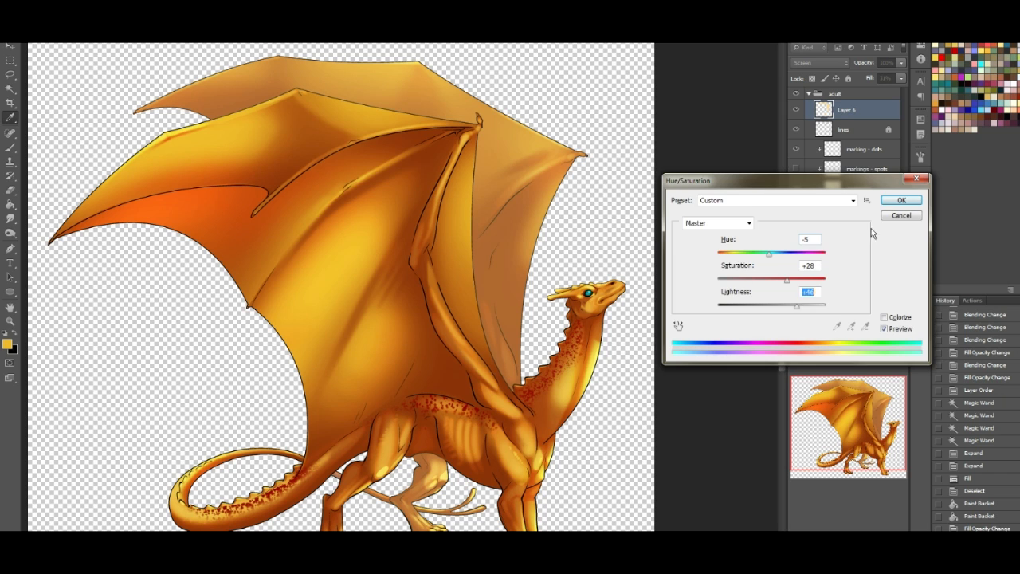
pyautogui.click(901, 200)
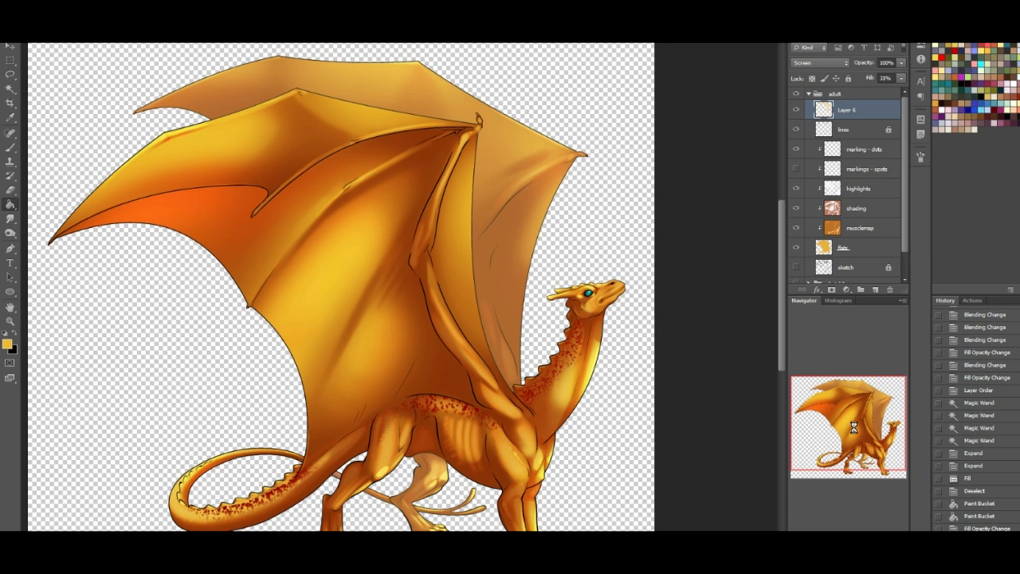
# - Show the "markings - spots" layer together with the "marking - dots" layer
pyautogui.moveTo(856, 444); pyautogui.dragTo(858, 451)
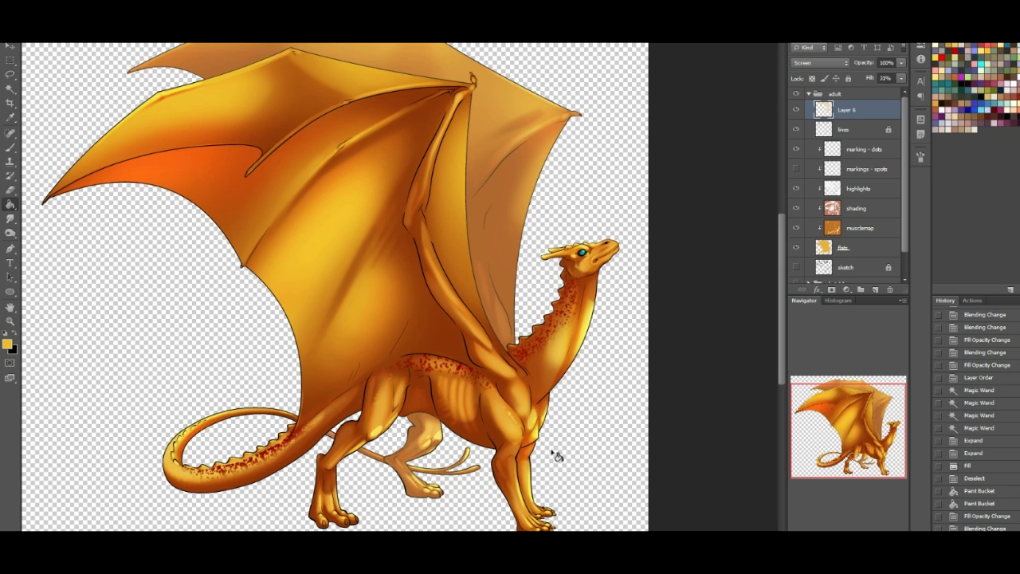
pyautogui.click(795, 169)
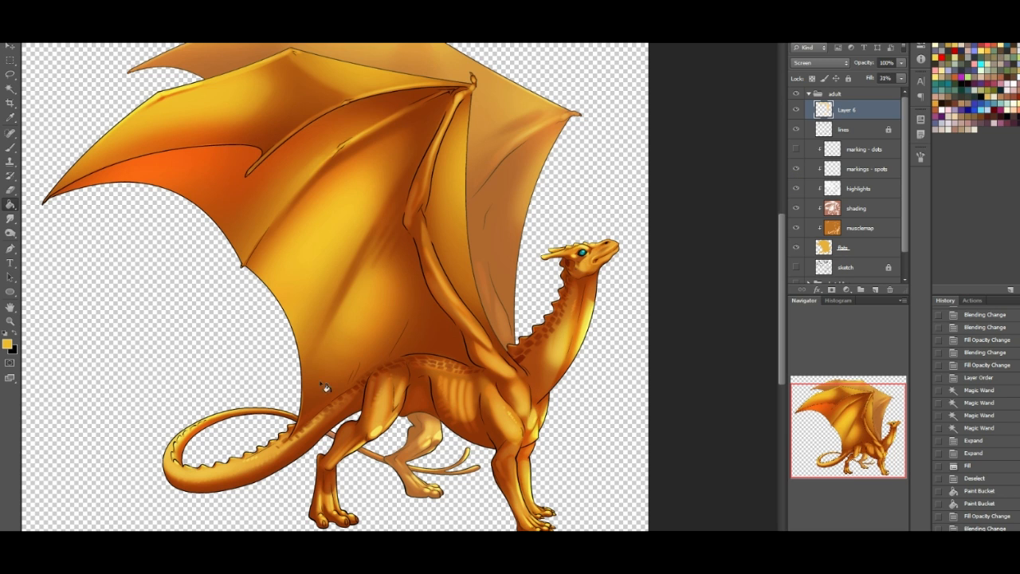
pyautogui.moveTo(891, 405); pyautogui.dragTo(868, 461)
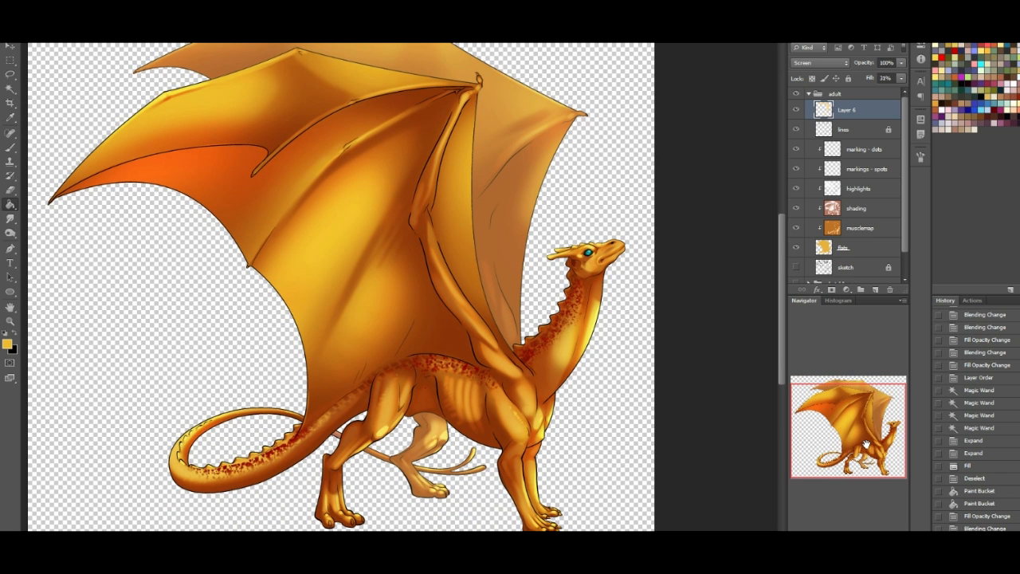